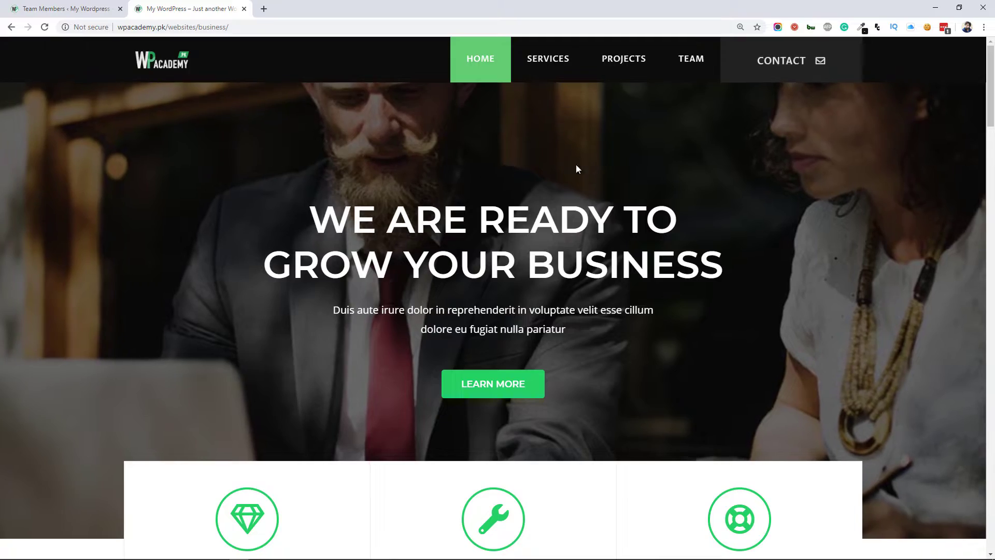
Step: Look through the finished business homepage, including its Meet our Team section
left_click_drag(991, 77, 990, 402)
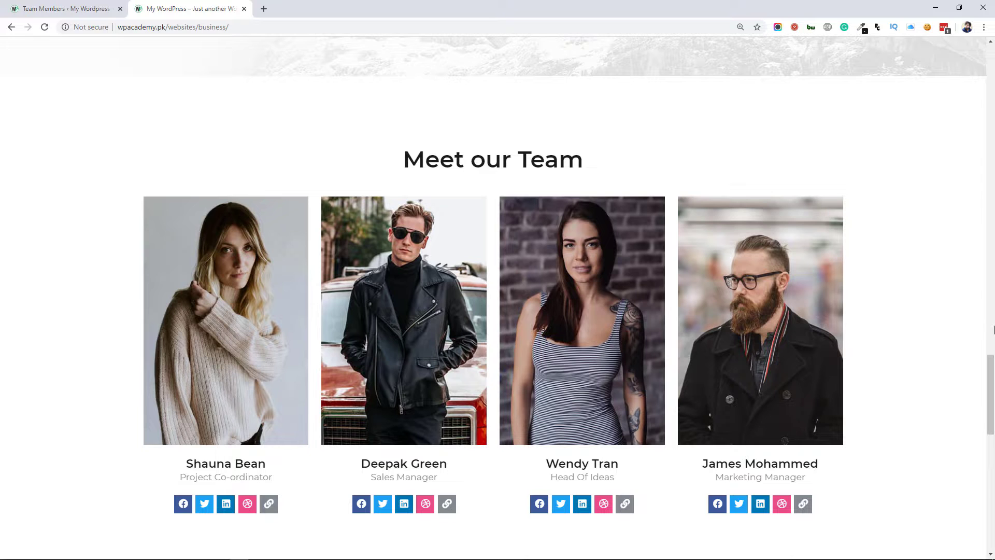
left_click_drag(994, 329, 962, 389)
scroll(993, 291, "down", 4)
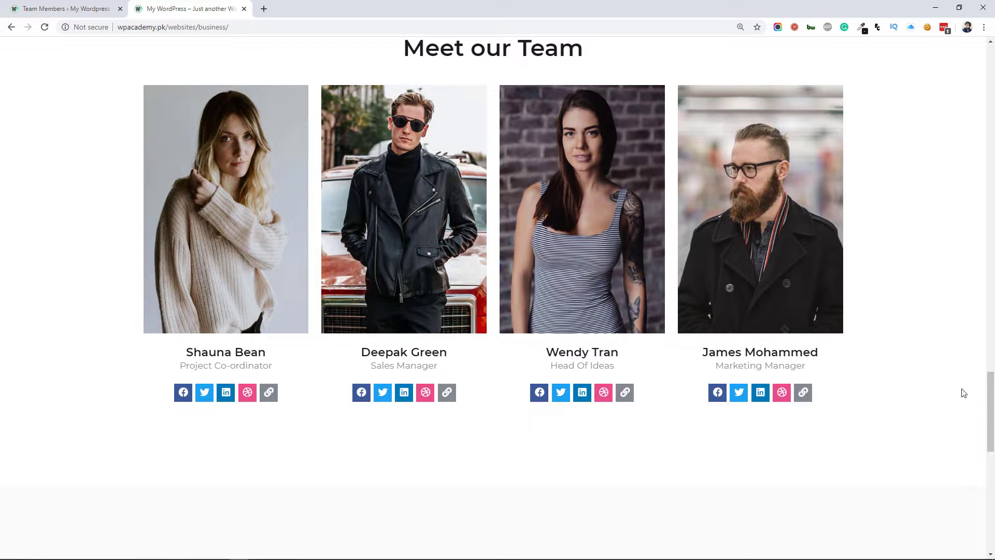
left_click_drag(992, 386, 993, 106)
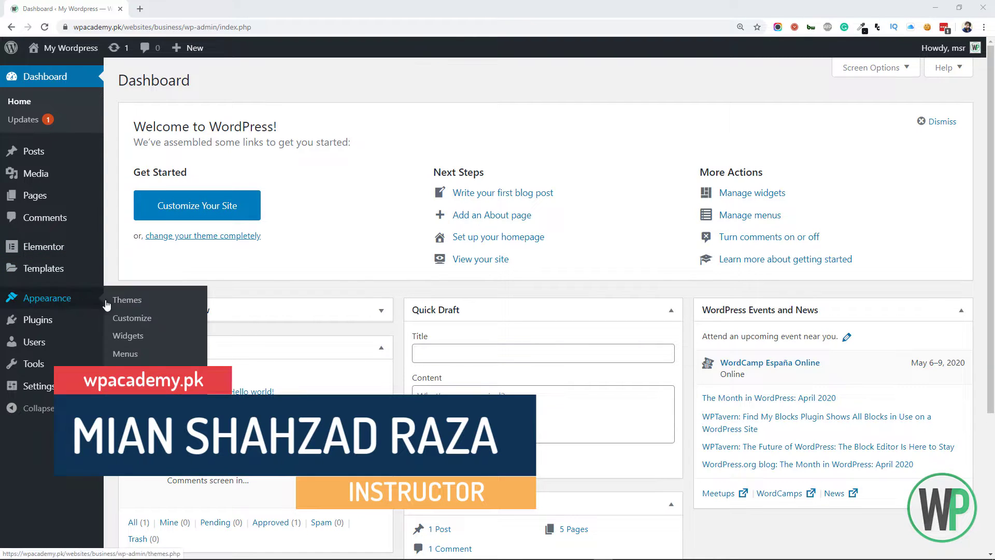
Step: Review the site's installed themes and installed plugins
left_click(126, 299)
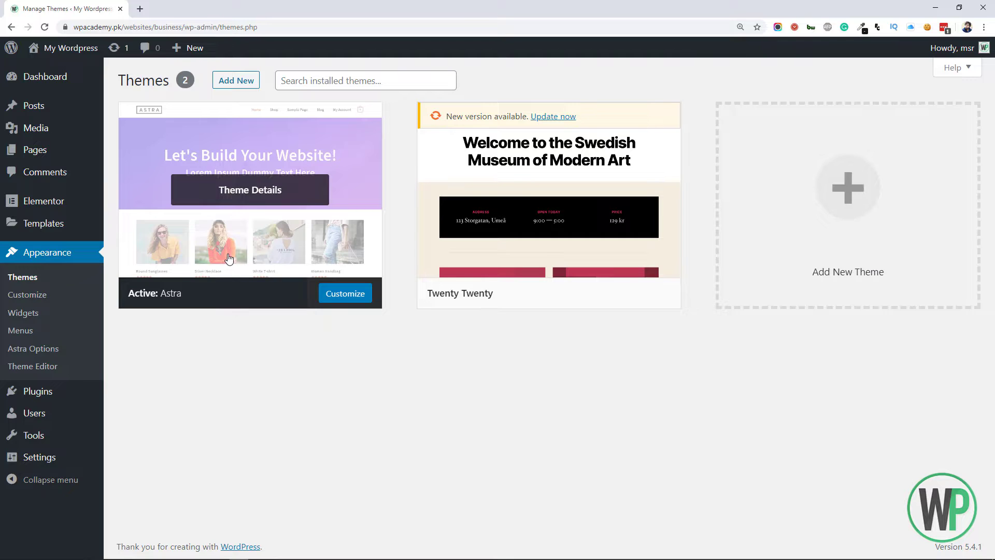
left_click(62, 400)
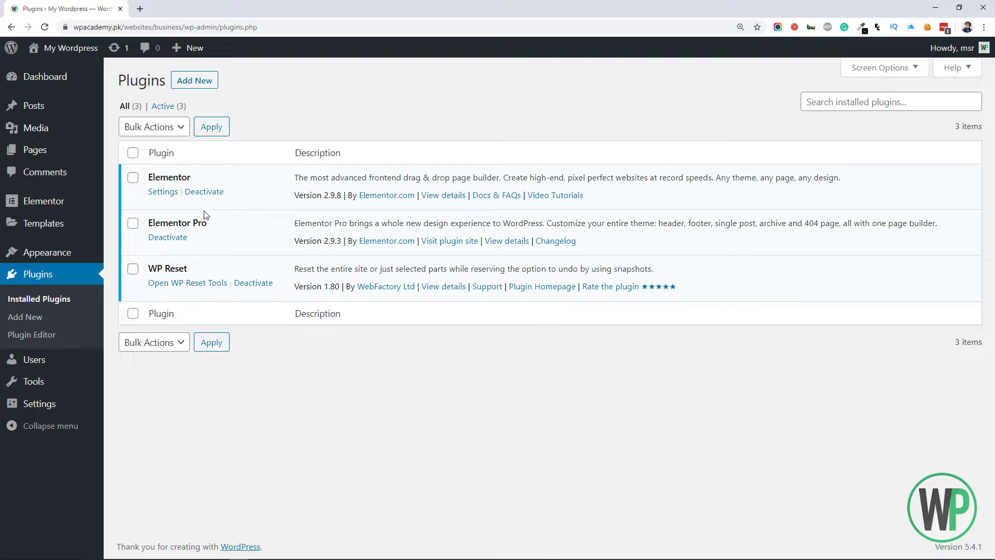
Step: Search for new plugins with "envato element" and install and activate Envato Elements – Photos & Elementor Templates
left_click(198, 92)
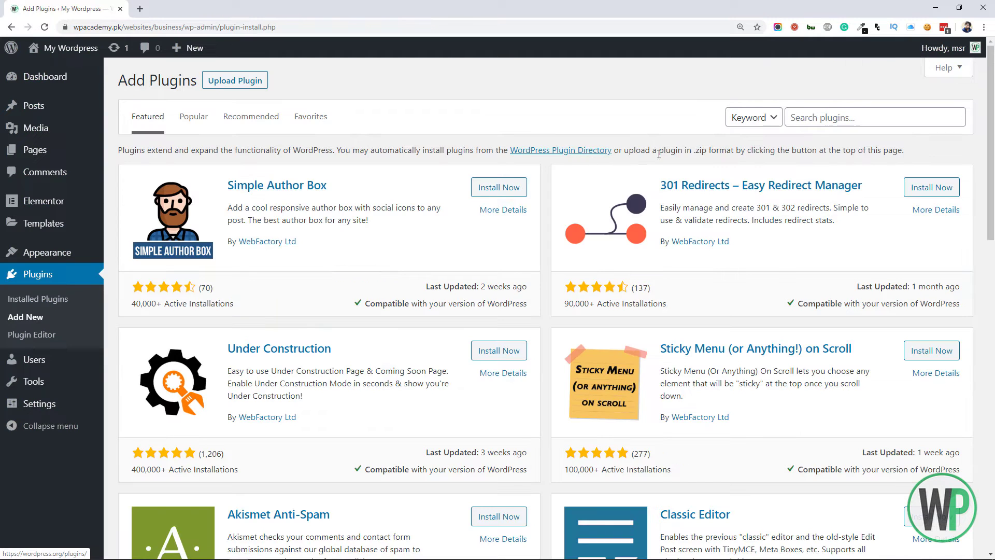
left_click(818, 125)
type("envato")
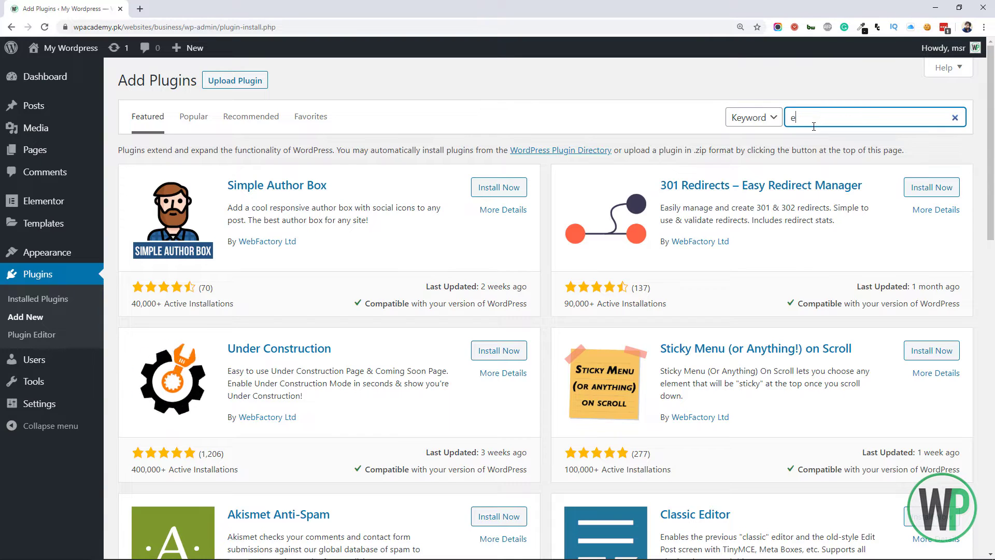
type(" element")
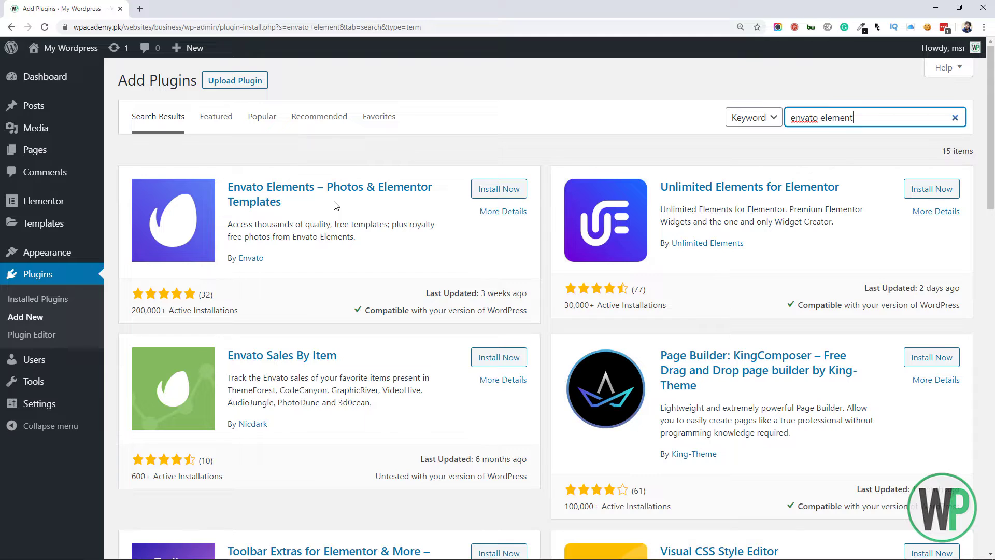
left_click(501, 189)
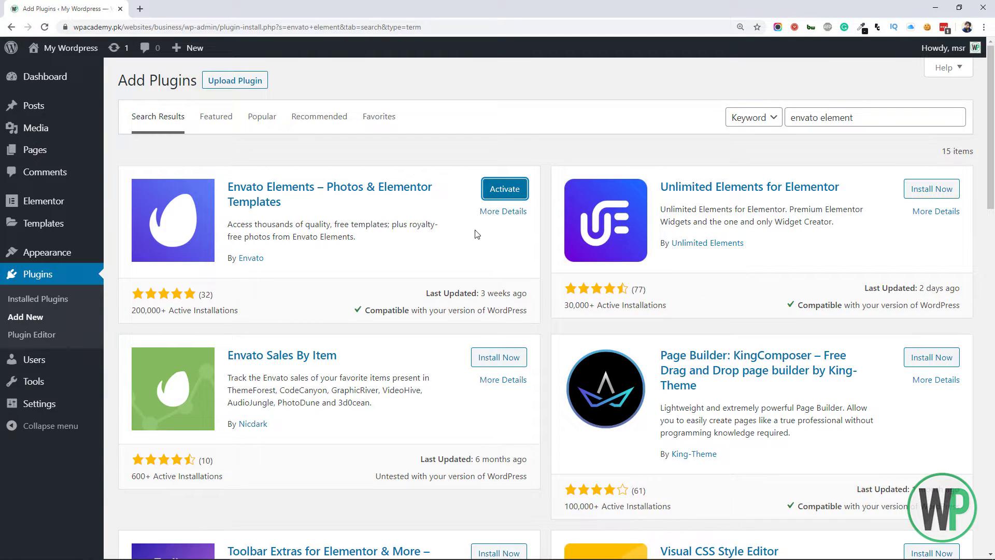
left_click(510, 191)
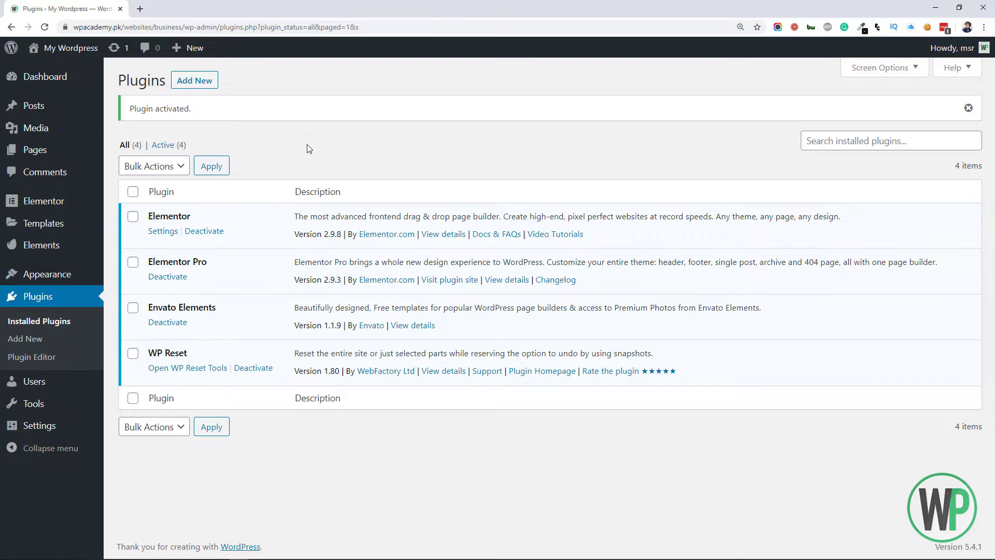
Step: Open the Envato Elements template kits and complete the plugin's registration
left_click(83, 247)
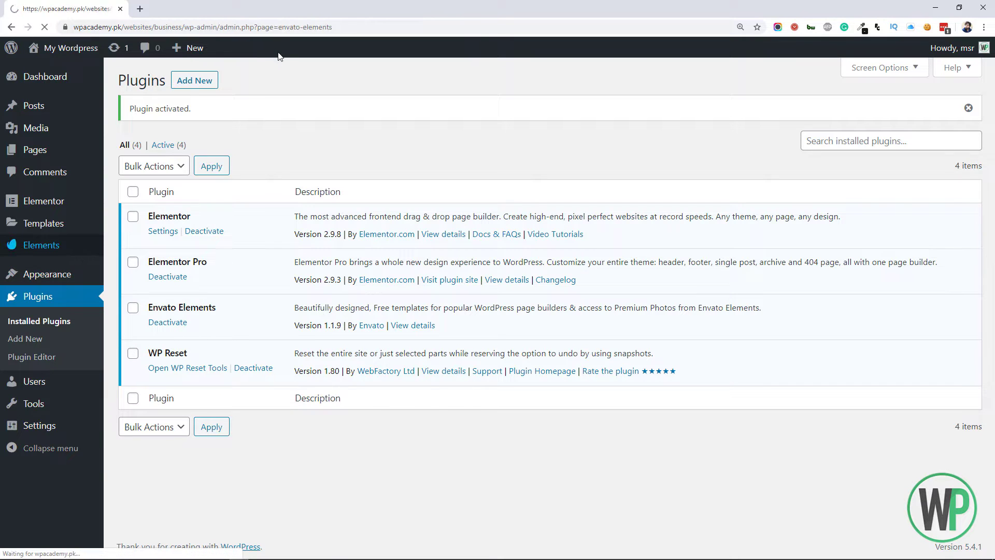
left_click(426, 356)
left_click(426, 379)
left_click(549, 418)
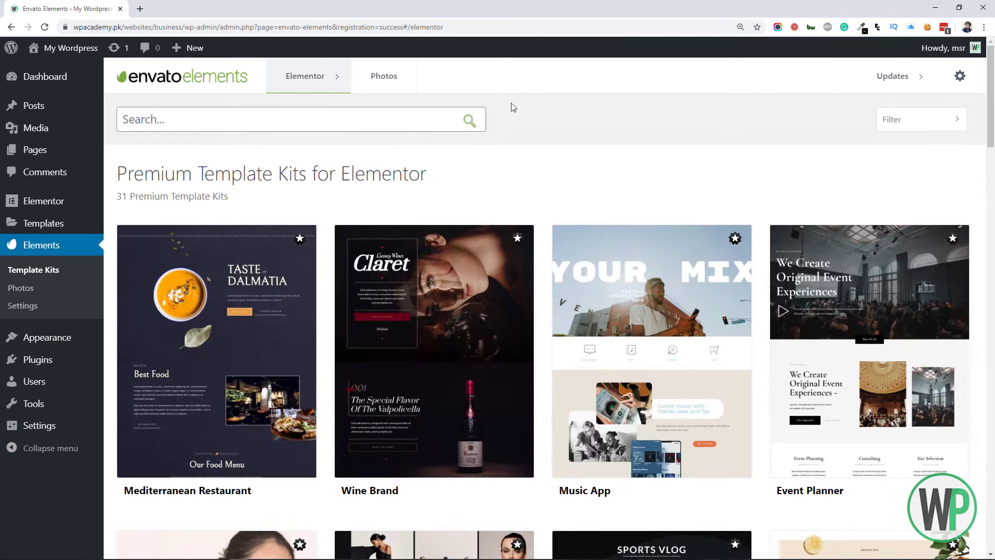
Step: Filter the Elementor template kits by Corporate & Business and hide the premium kits
left_click(434, 129)
left_click(184, 176)
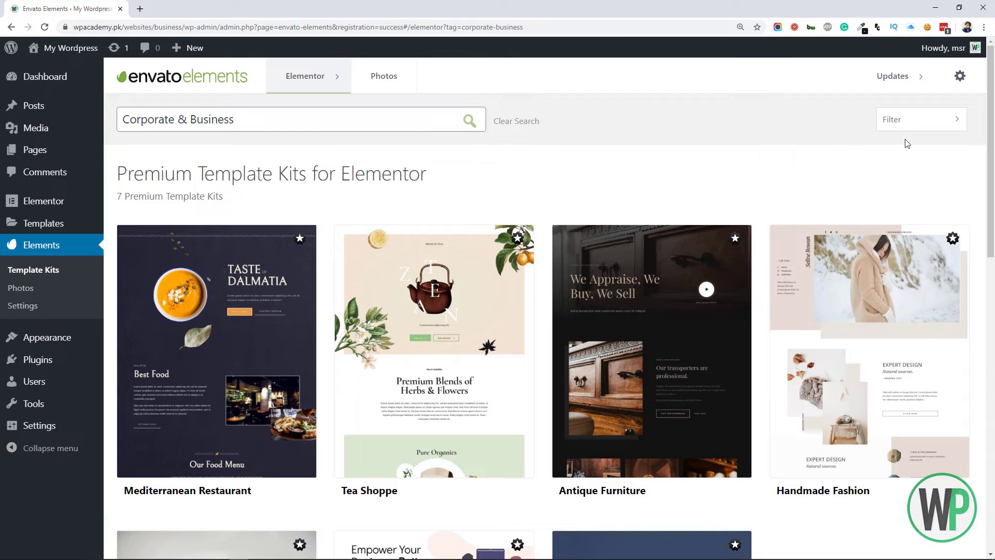
left_click(912, 120)
left_click(835, 152)
Step: Find the Corporate Business kit among the filtered results and open its page templates
scroll(994, 209, "down", 4)
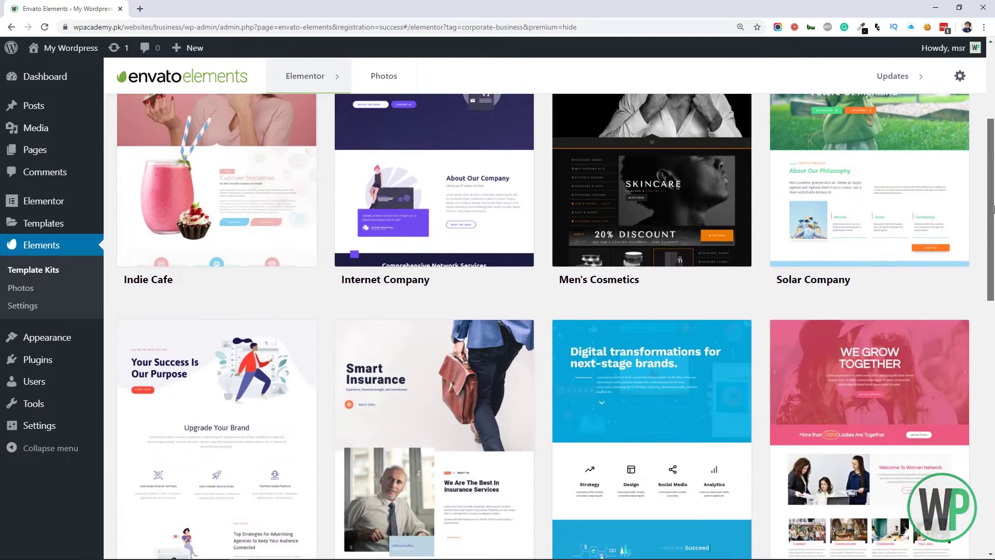
left_click_drag(993, 210, 981, 478)
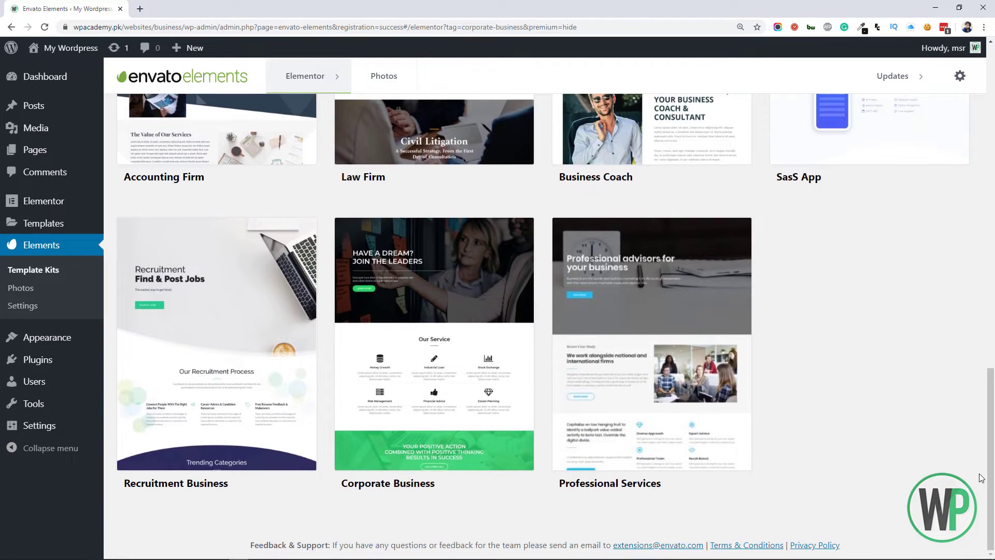
left_click(468, 324)
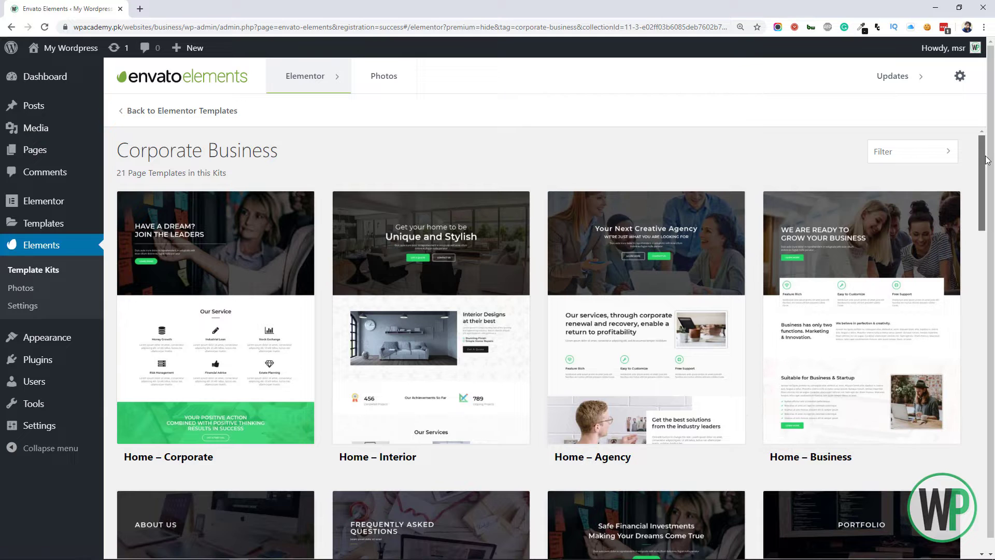
scroll(986, 159, "down", 1)
Step: Preview the Home – Corporate template and return to the Corporate Business kit
left_click(250, 265)
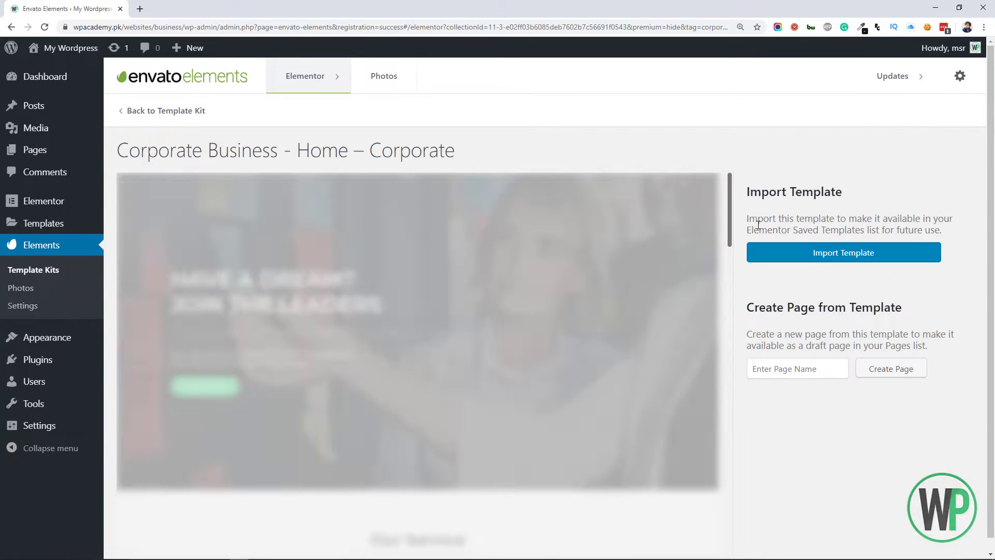
left_click_drag(730, 228, 769, 233)
left_click(174, 112)
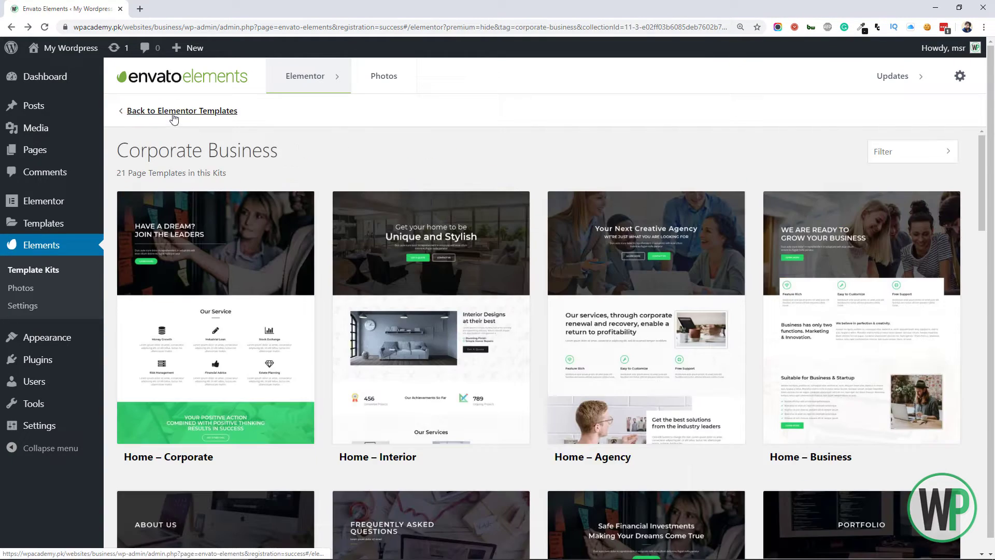
scroll(611, 234, "down", 2)
scroll(638, 229, "up", 2)
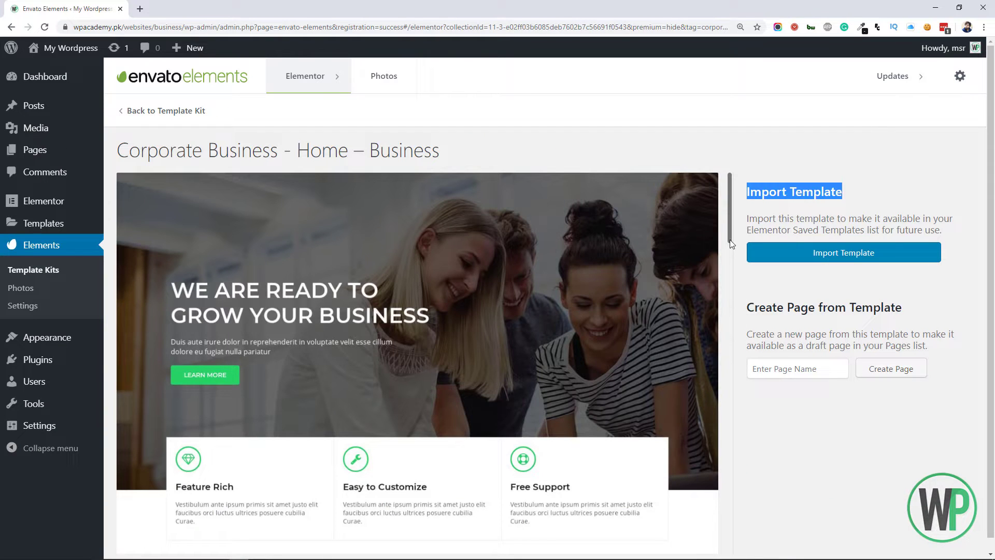
Step: Review the Home – Business template and its import options, and open the site's Pages list in a separate browser tab
left_click_drag(730, 239, 754, 152)
left_click(845, 254)
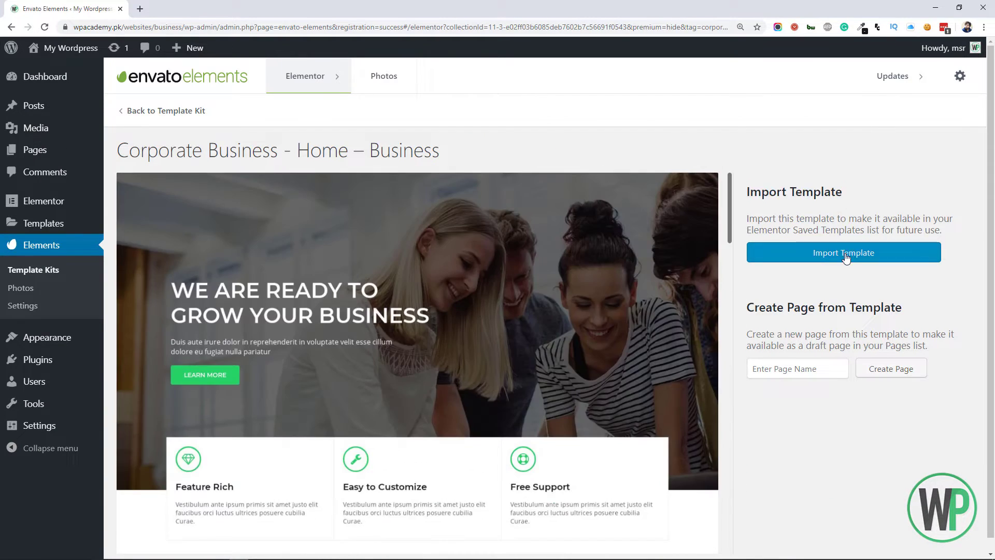
left_click(800, 374)
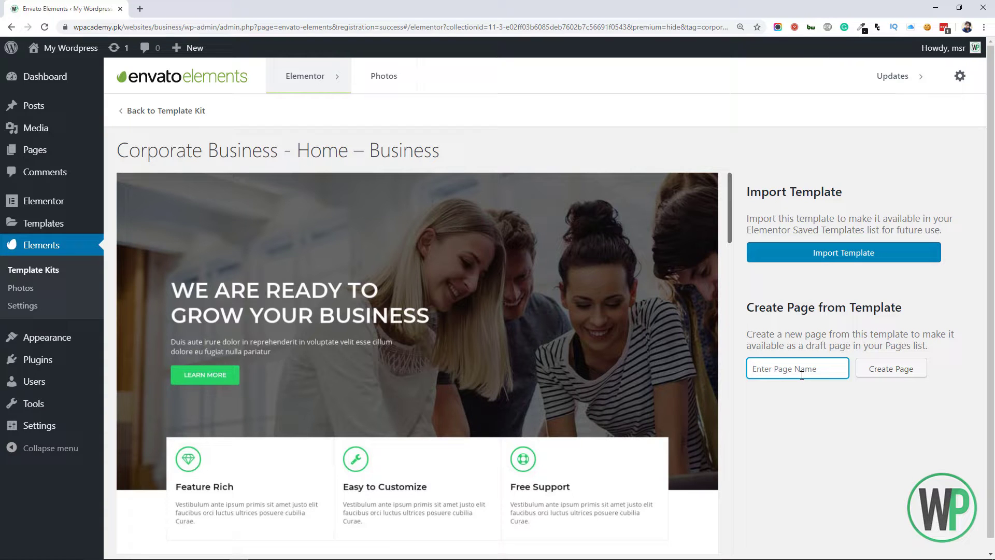
middle_click(98, 150)
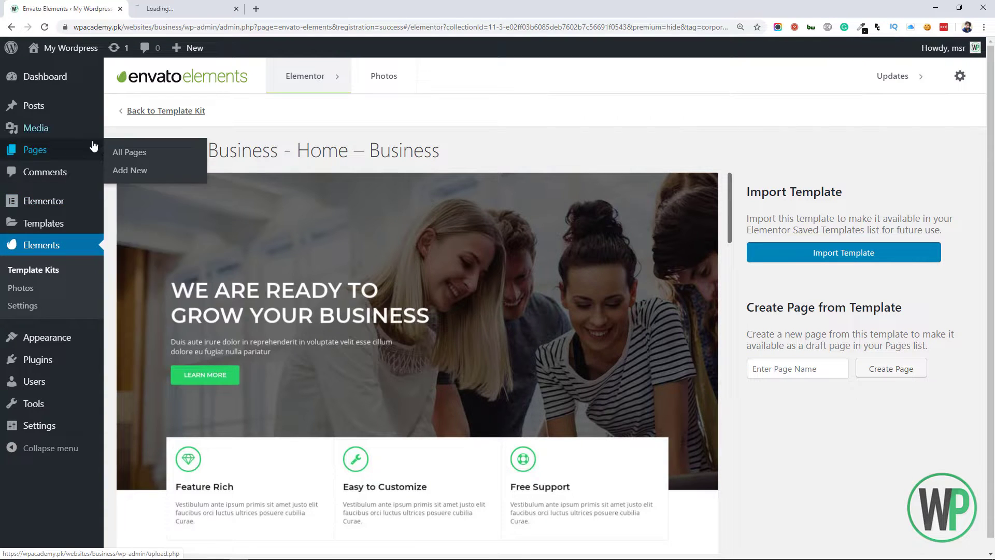
key("ctrl+Tab")
key("ctrl+Tab")
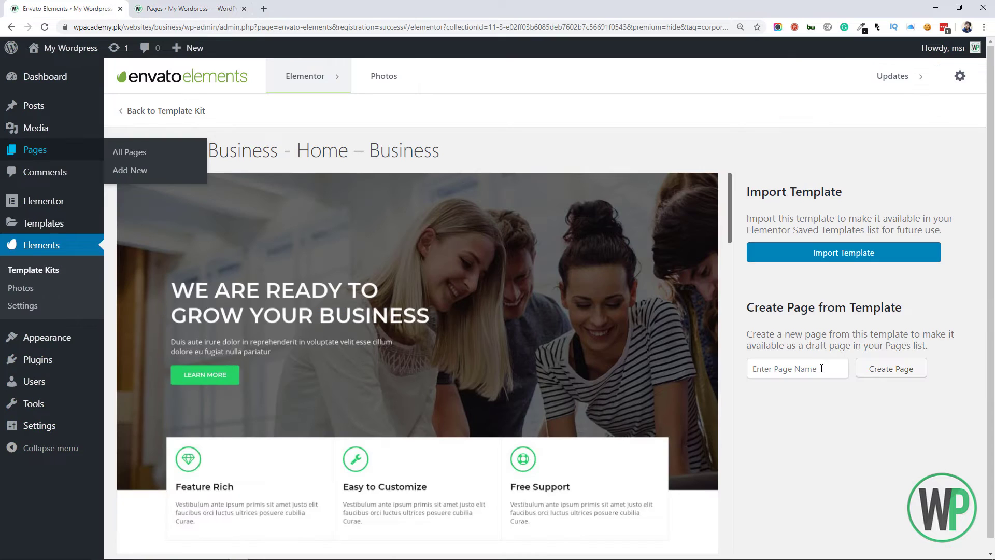
Step: Create a draft page named Home from the Home – Business template and check it in the refreshed Pages list
type("Home")
key("Return")
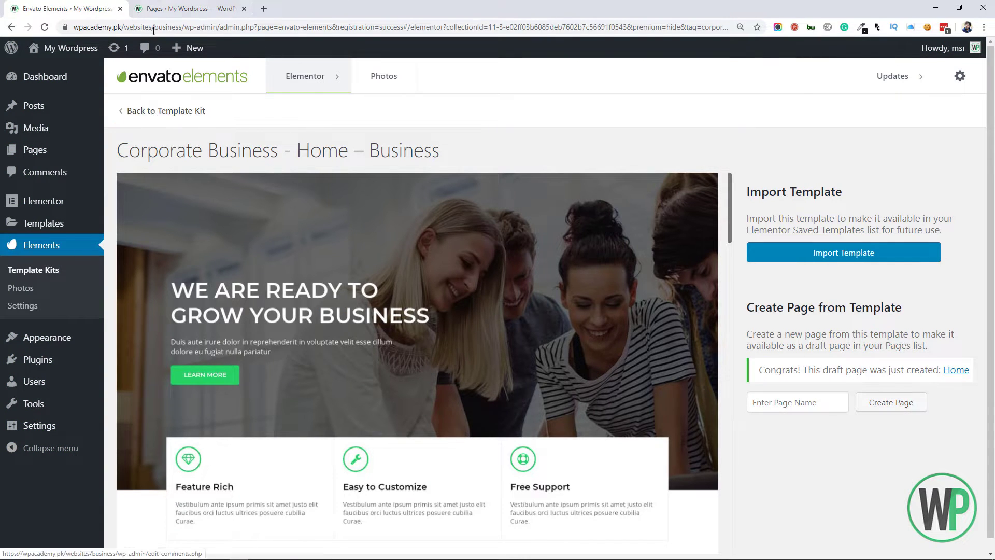
key("ctrl+Tab")
key("F5")
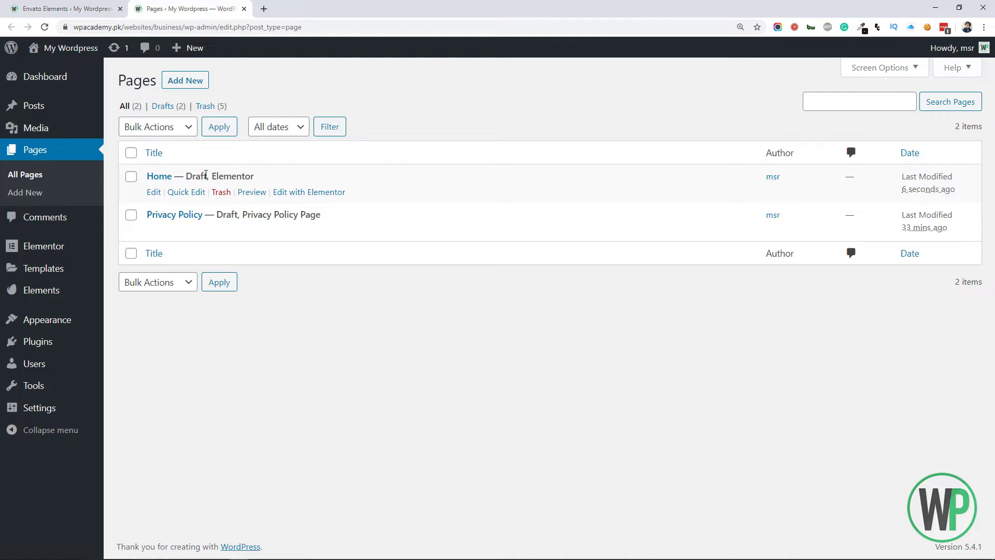
double_click(197, 177)
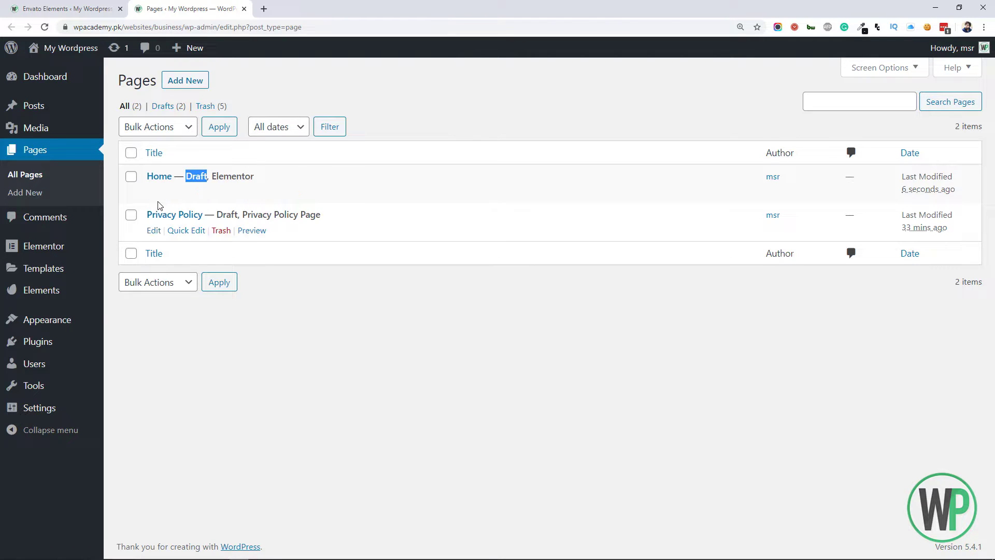
Step: Create a draft page named About from the kit's About Us template
key("ctrl+Tab")
left_click_drag(731, 202, 734, 257)
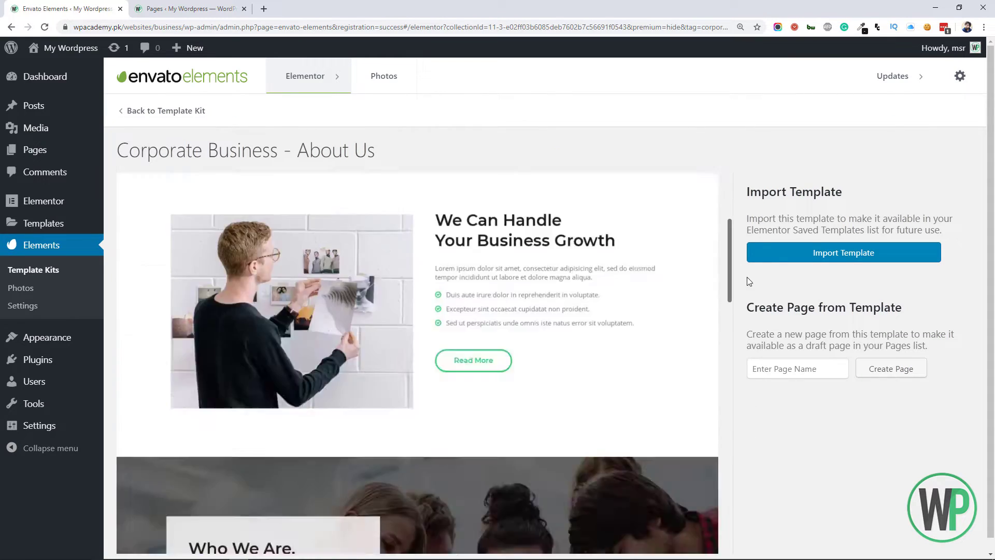
left_click(811, 367)
type("Abourt")
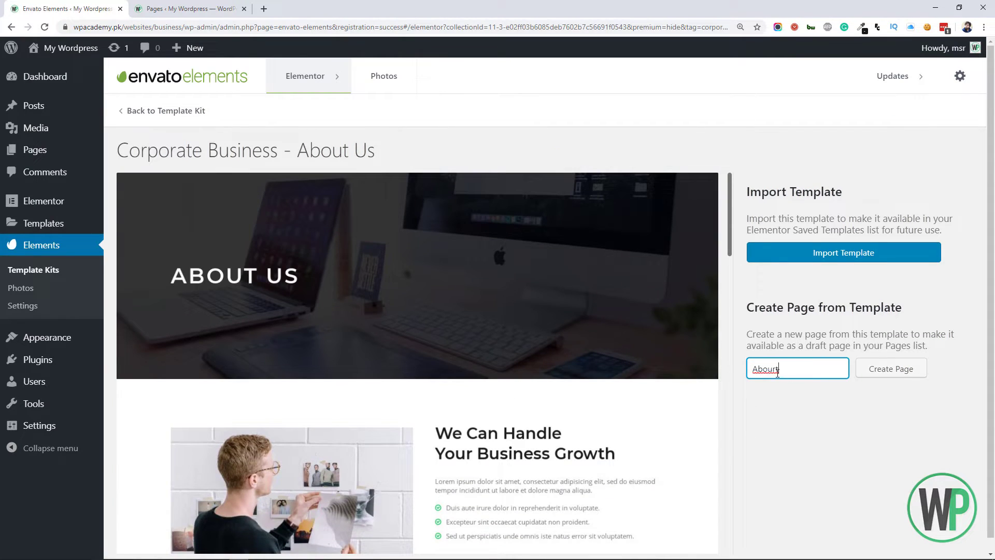
type("out")
left_click(864, 369)
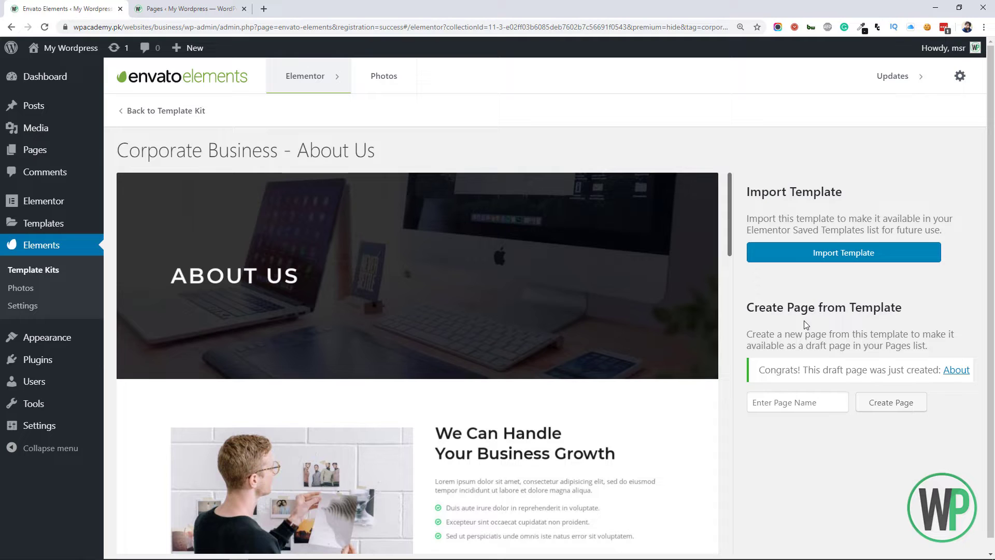
Step: Return to the Corporate Business kit and create a draft page from its Teams template
left_click(200, 111)
left_click_drag(979, 200, 965, 417)
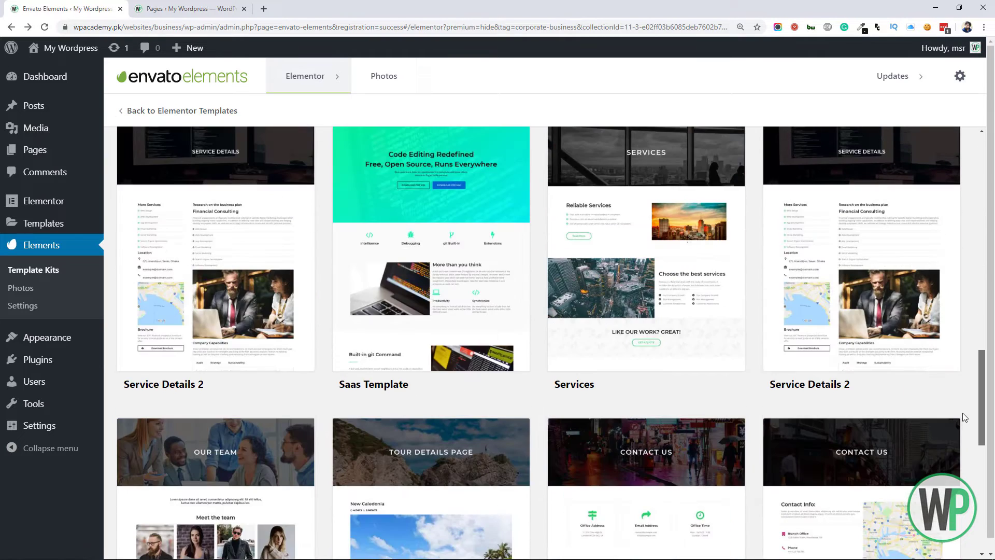
scroll(224, 330, "down", 6)
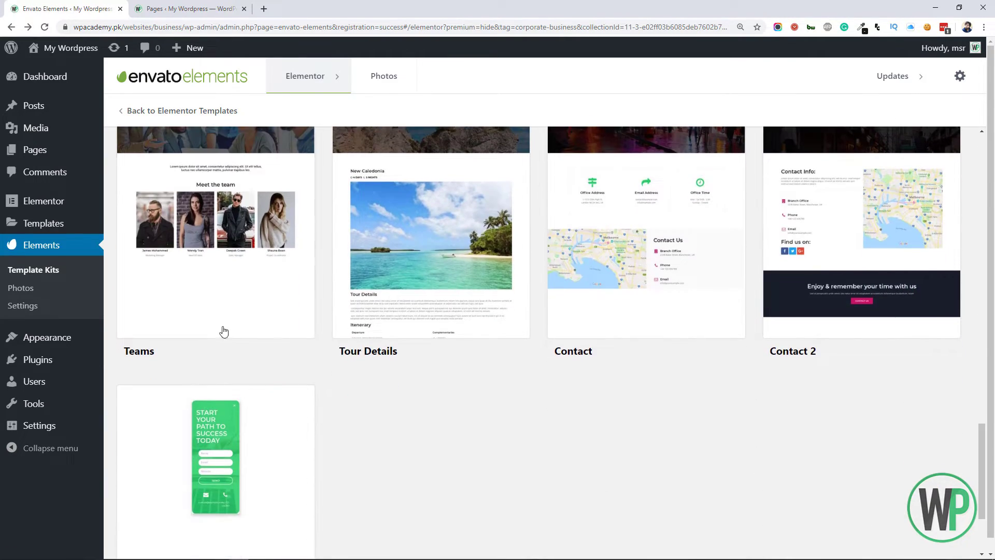
left_click(224, 330)
scroll(633, 235, "down", 3)
scroll(660, 247, "up", 3)
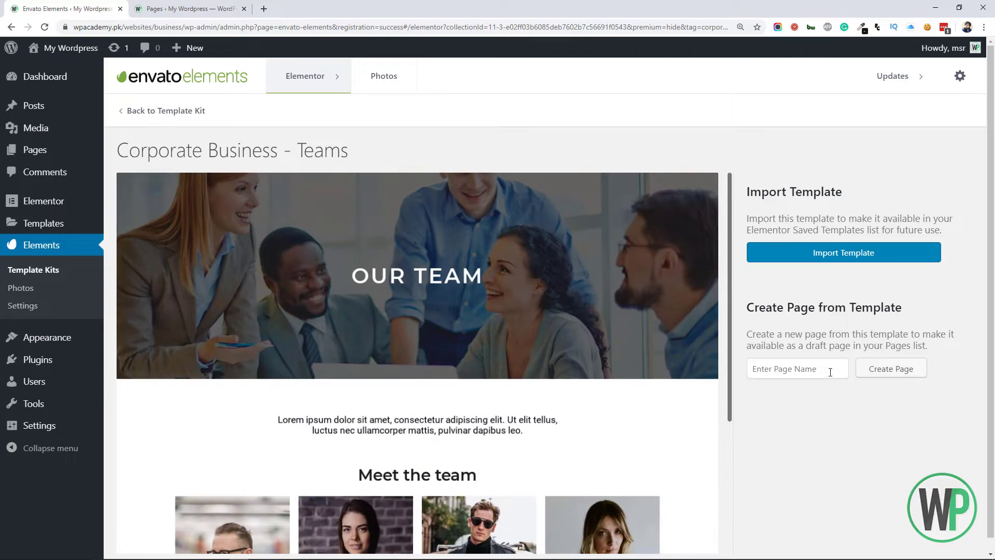
left_click(808, 370)
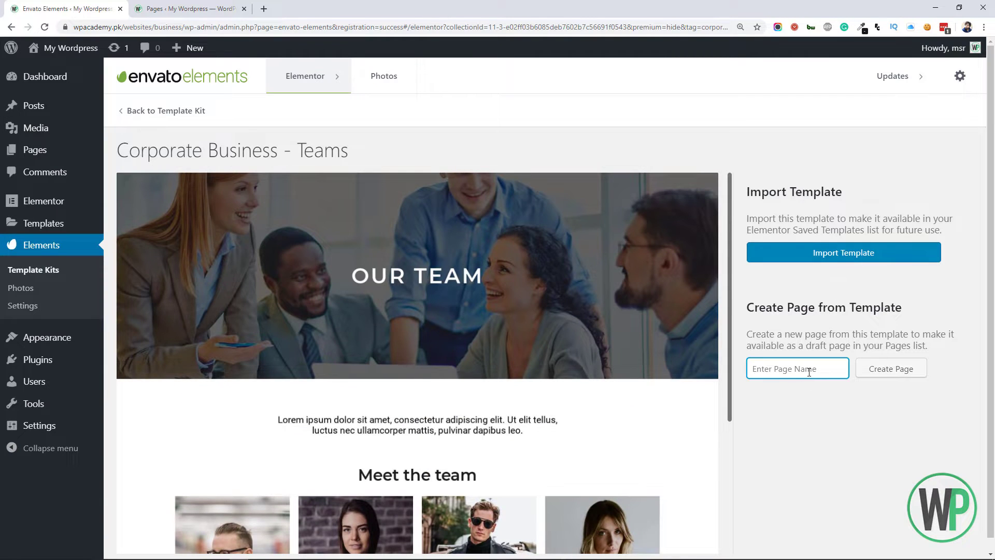
left_click(876, 374)
Step: Return to the kit and create a draft page from its Gallery template
left_click(166, 111)
left_click_drag(982, 161, 993, 250)
left_click(907, 292)
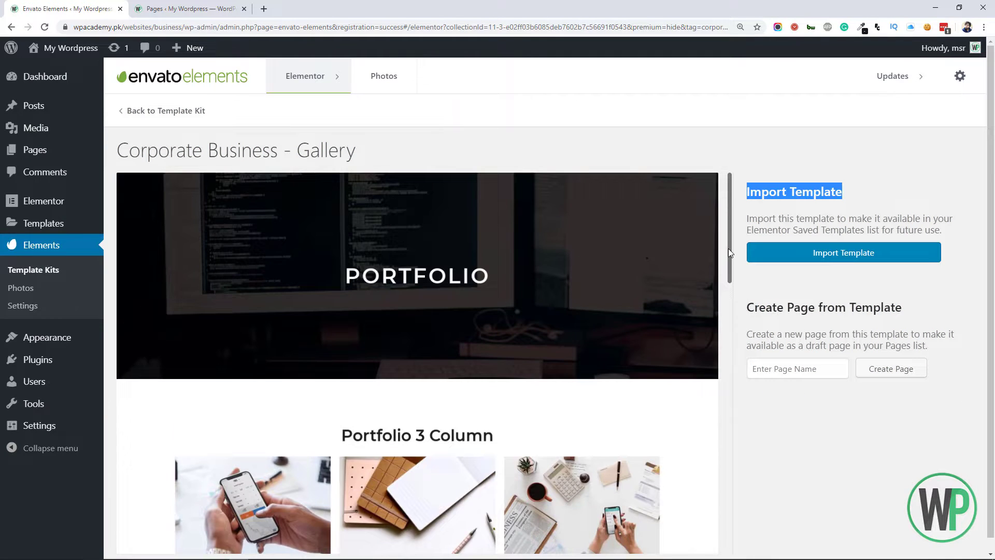
mouse_move(729, 253)
left_mouse_down()
mouse_move(729, 415)
mouse_move(729, 253)
left_mouse_up()
left_click(816, 372)
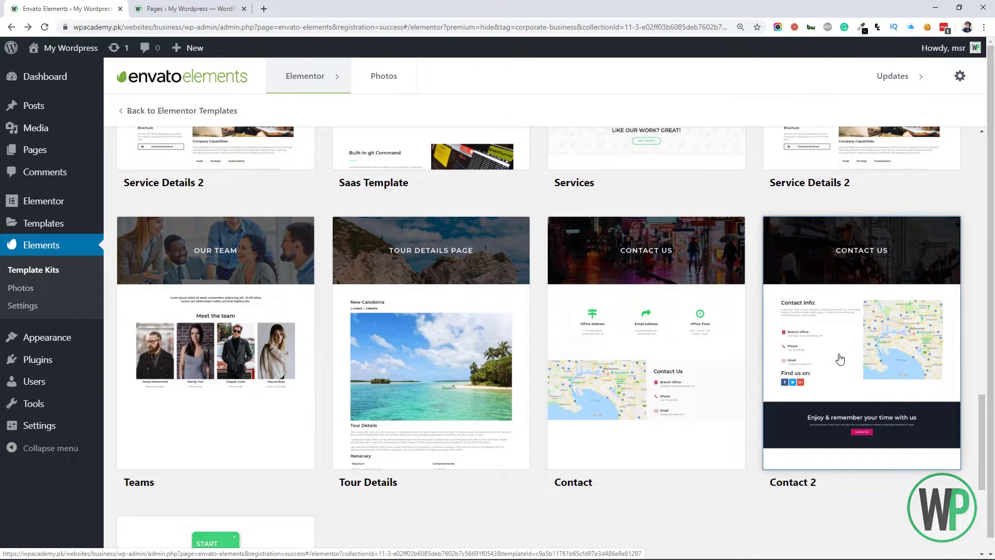
Step: Create a draft page named Contact Us from the kit's Contact 2 template
left_click(839, 358)
left_click(783, 370)
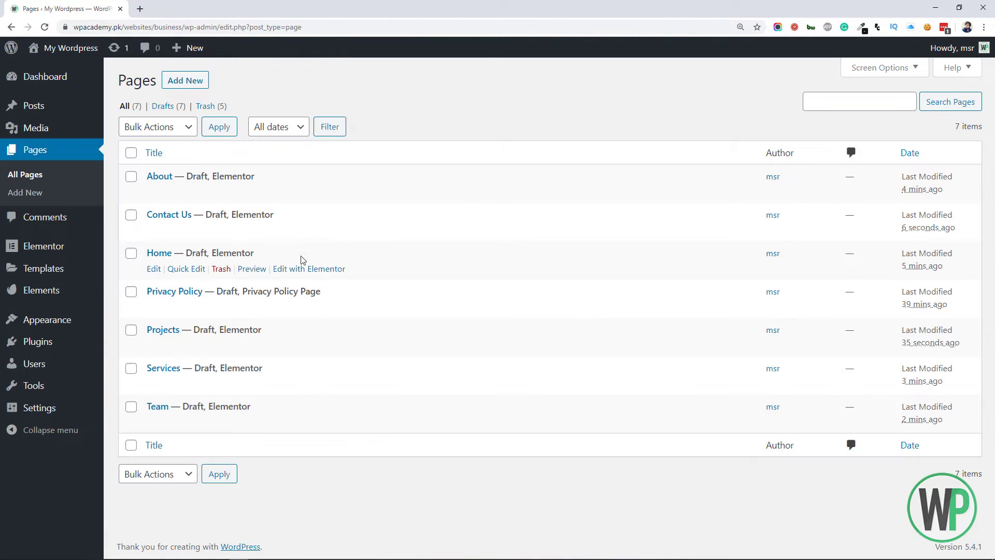
Step: Open the About page in a separate tab for editing and set its template to Elementor Full Width
middle_click(169, 214)
left_click(189, 9)
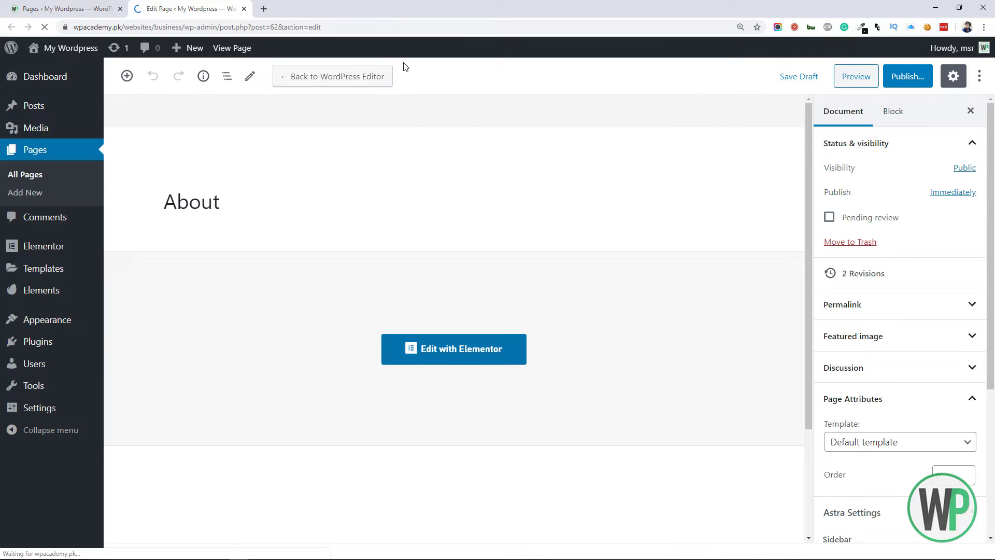
scroll(978, 186, "down", 4)
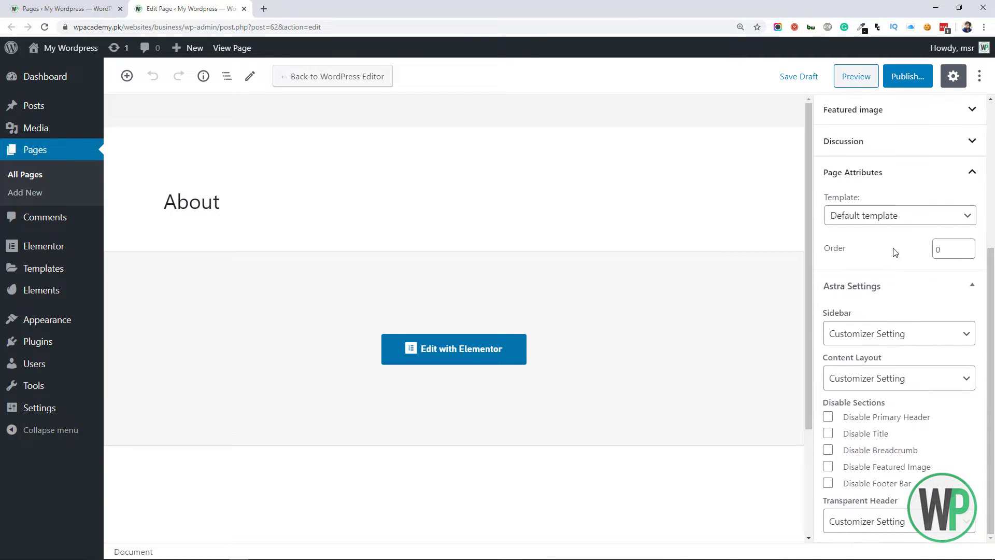
left_click(871, 215)
left_click(891, 257)
Step: Review the About page's document settings and publish the page
scroll(889, 259, "up", 2)
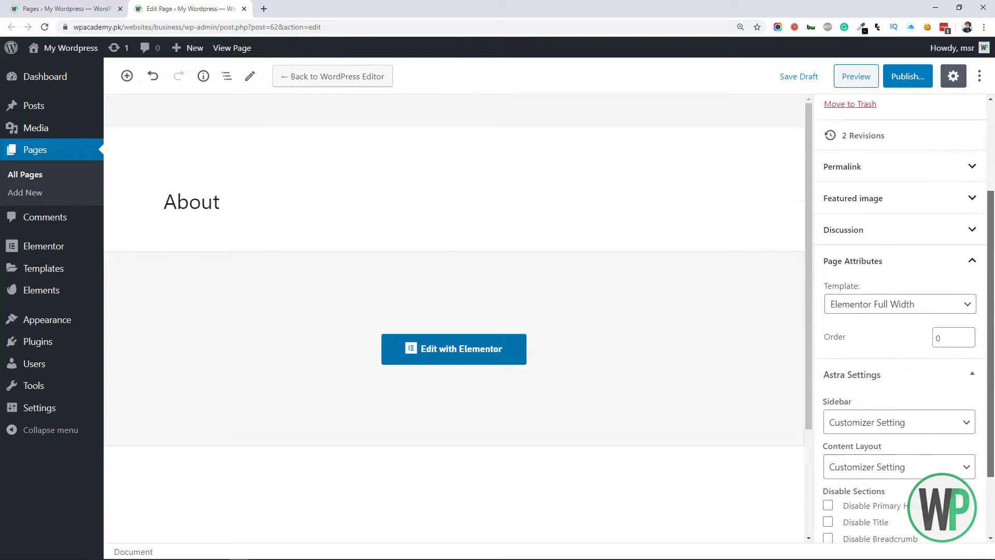
scroll(899, 126, "up", 3)
scroll(983, 386, "down", 4)
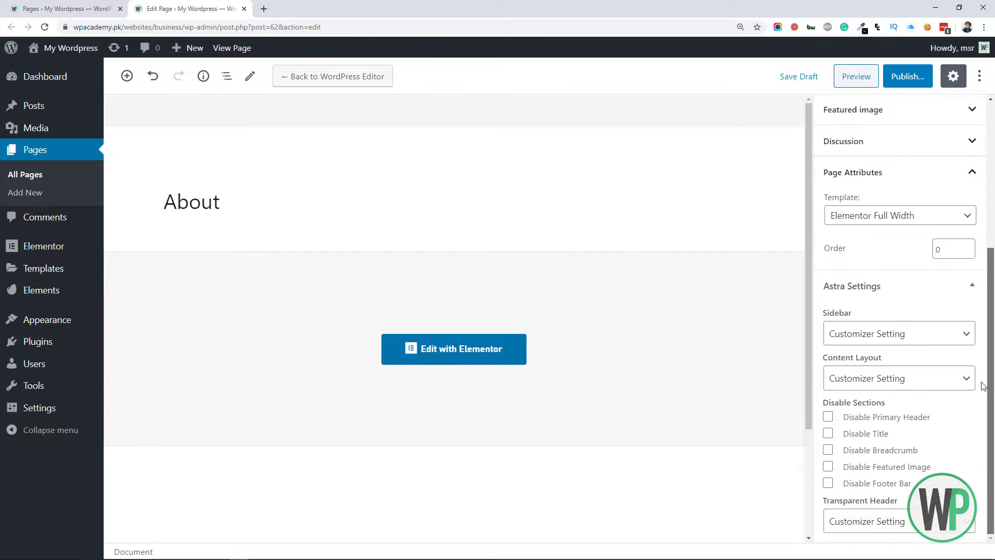
scroll(875, 273, "up", 4)
left_click(907, 76)
left_click(904, 73)
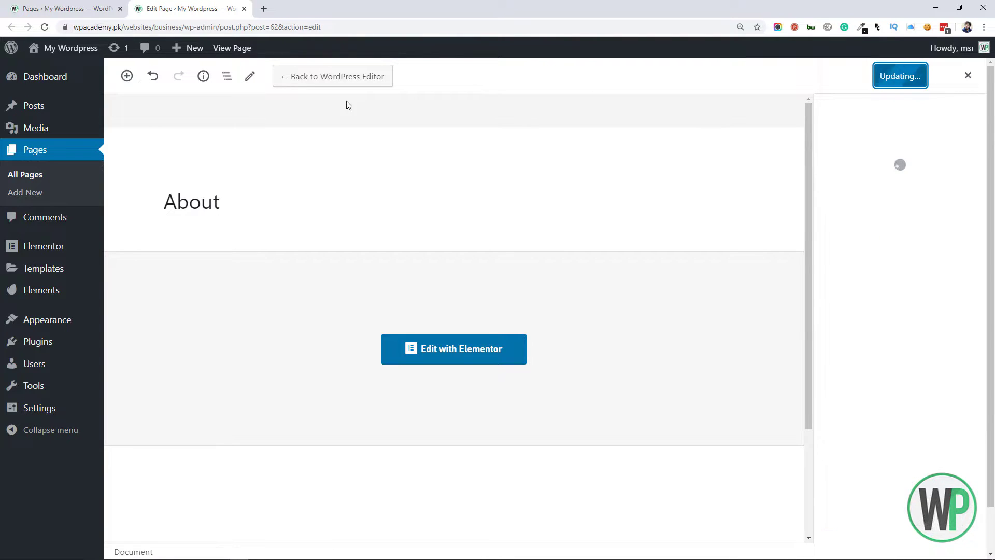
Step: View the published About page in a new tab, check its layout and return to its editor
right_click(244, 528)
left_click(289, 407)
left_click(300, 9)
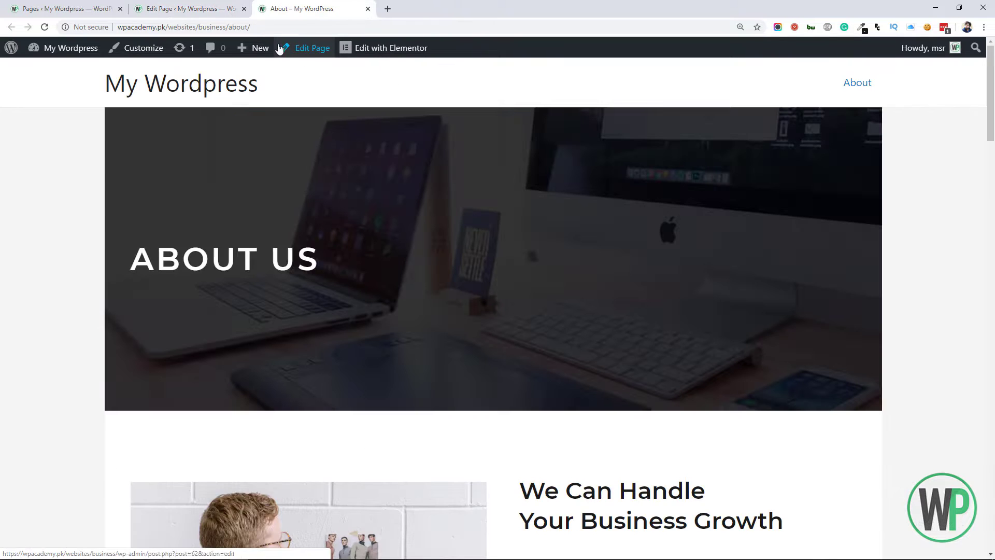
scroll(993, 168, "down", 1)
scroll(927, 232, "up", 1)
key("ctrl+shift+Tab")
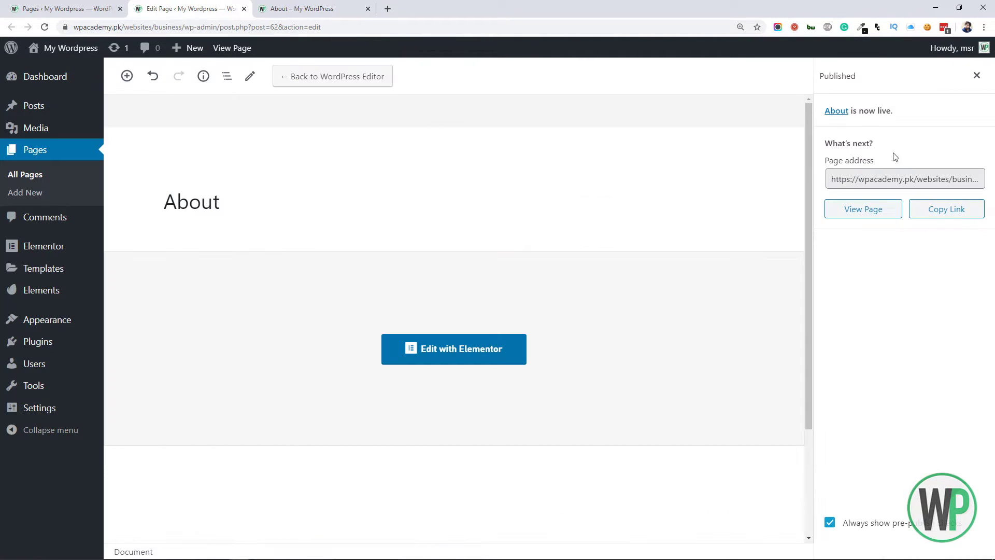
Step: Set the About page's content layout to Full Width / Stretched and update the page
left_click(977, 73)
scroll(899, 337, "down", 5)
left_click(899, 378)
left_click(881, 449)
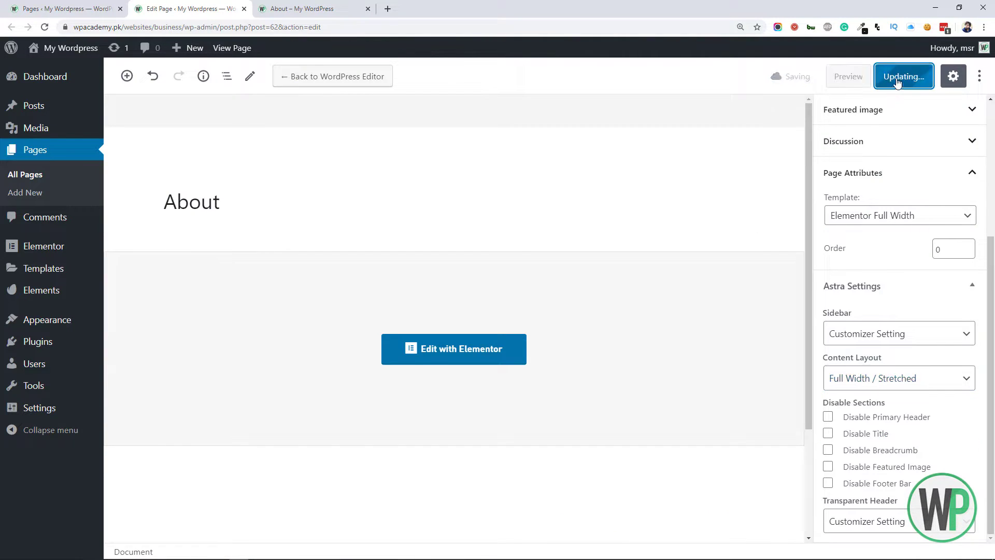
Step: Look through the live About page in the stretched layout and close its tabs
key("ctrl+Tab")
scroll(52, 260, "down", 10)
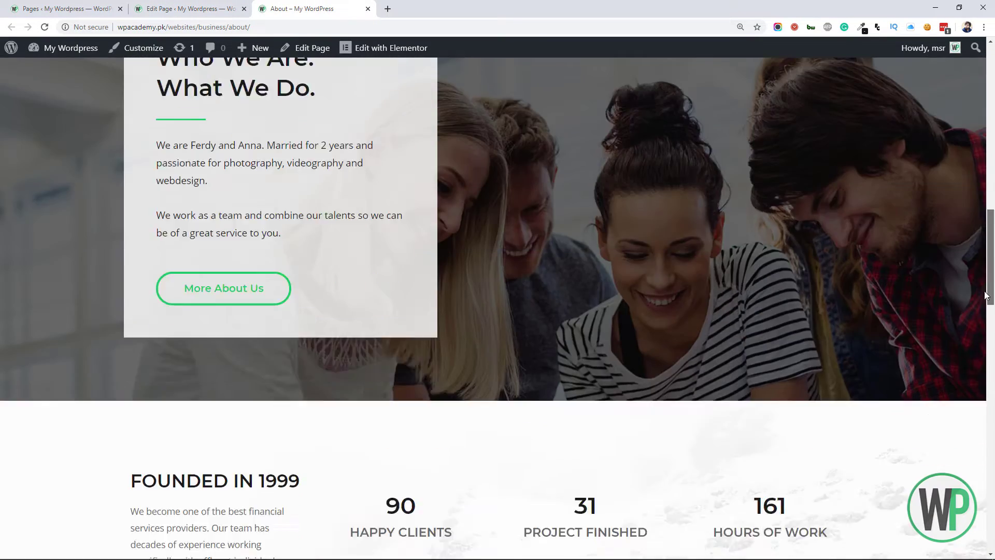
scroll(52, 259, "up", 9)
left_click(228, 5)
left_click(243, 8)
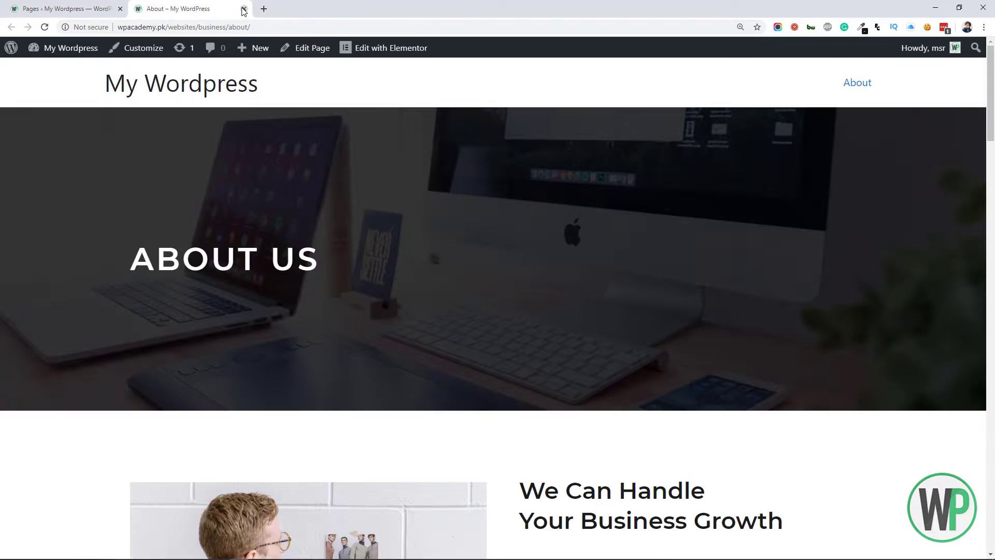
Step: From the Pages list, open the Contact Us, Home, Privacy Policy, Projects, Services and Team pages for editing in separate tabs
key("ctrl+shift+Tab")
left_click(157, 232, "ctrl")
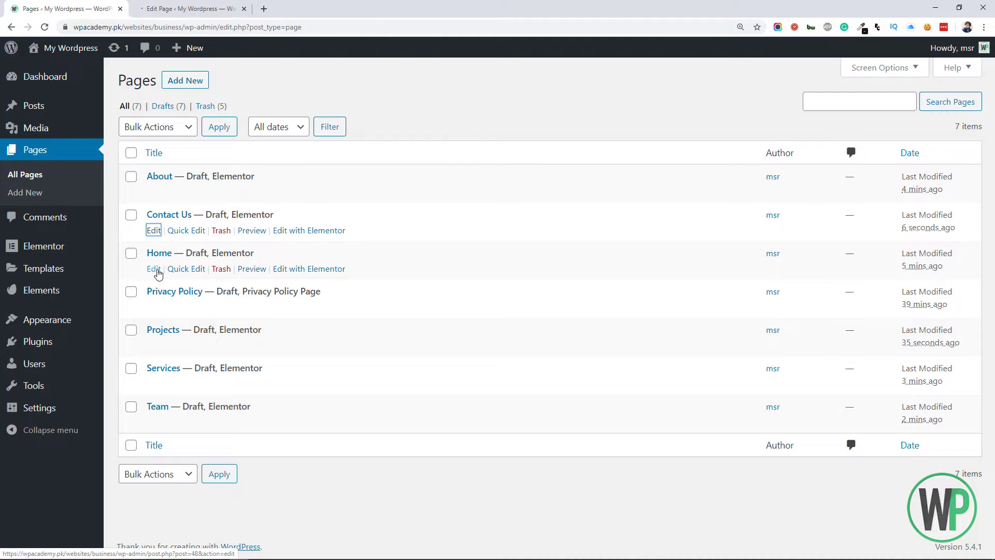
left_click(154, 345, "ctrl")
left_click(154, 384, "ctrl")
left_click(212, 6)
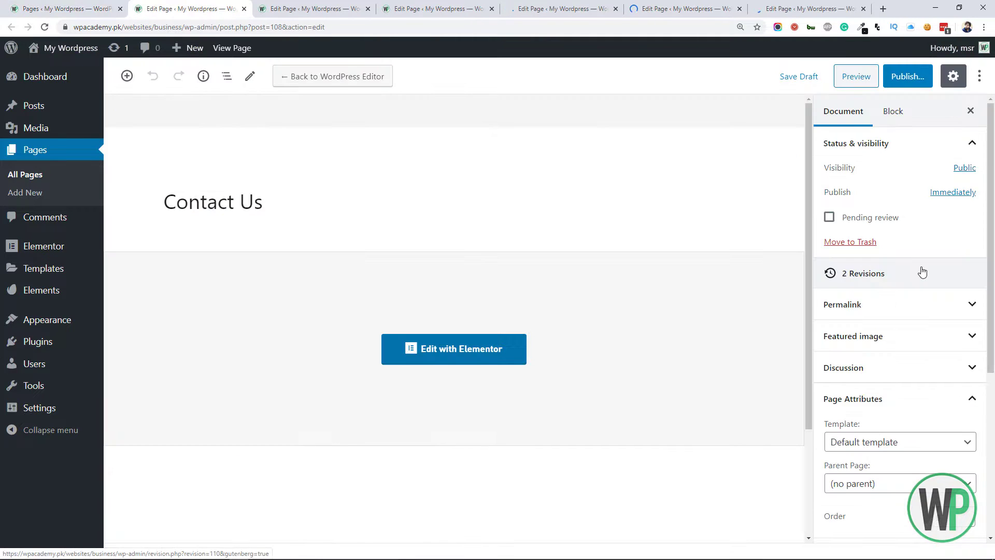
Step: Set the Contact Us page to the Elementor Full Width template and Full Width / Stretched content layout, and publish it
scroll(899, 311, "down", 2)
left_click(900, 337)
left_click(876, 380)
scroll(899, 311, "down", 3)
left_click(899, 378)
left_click(897, 446)
left_click(907, 76)
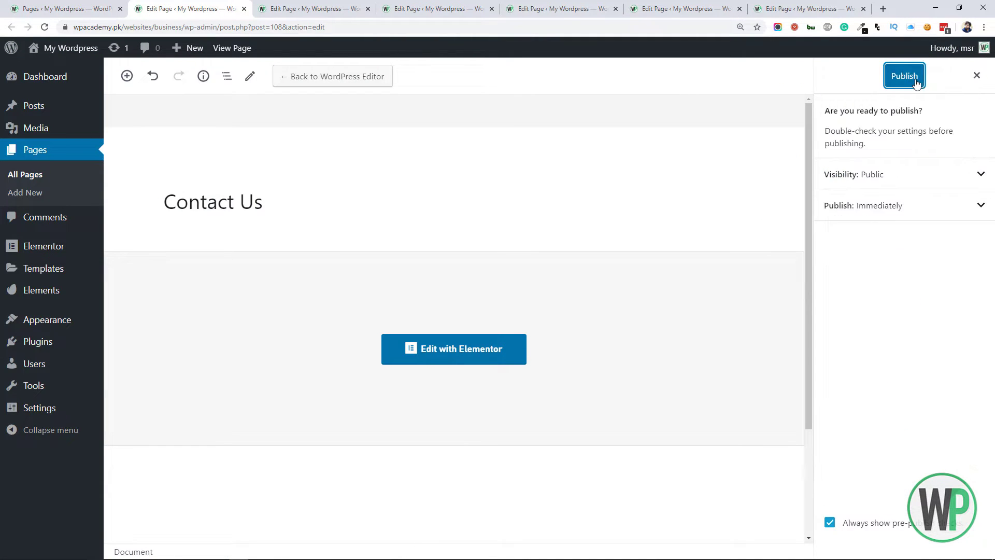
Step: Set the Home page's template to Elementor Full Width and its content layout to Full Width / Stretched
left_click(311, 8)
scroll(899, 363, "down", 3)
left_click(892, 183)
left_click(889, 225)
left_click(899, 387)
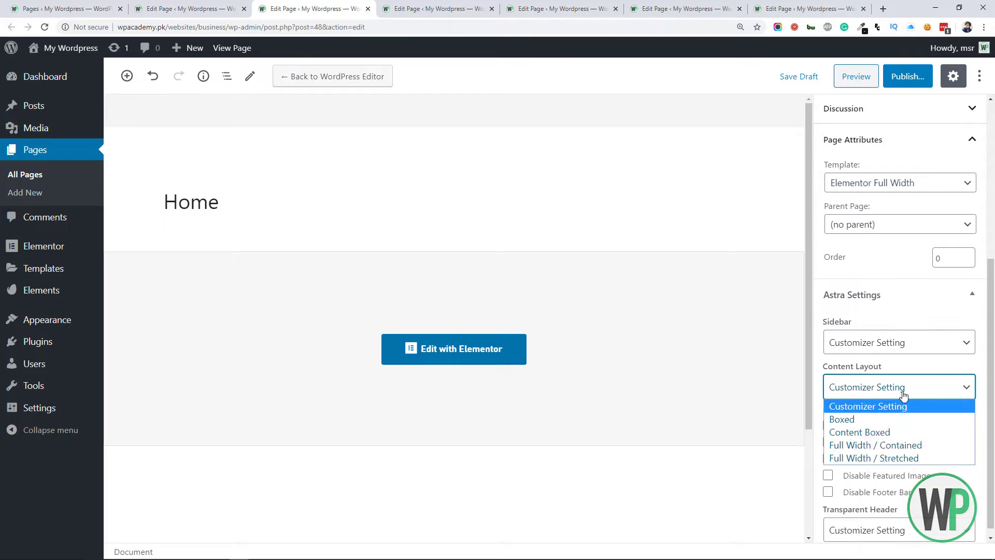
left_click(891, 458)
Step: Publish the Home page and close the finished Contact Us and Home editors
left_click(908, 77)
left_click(243, 8)
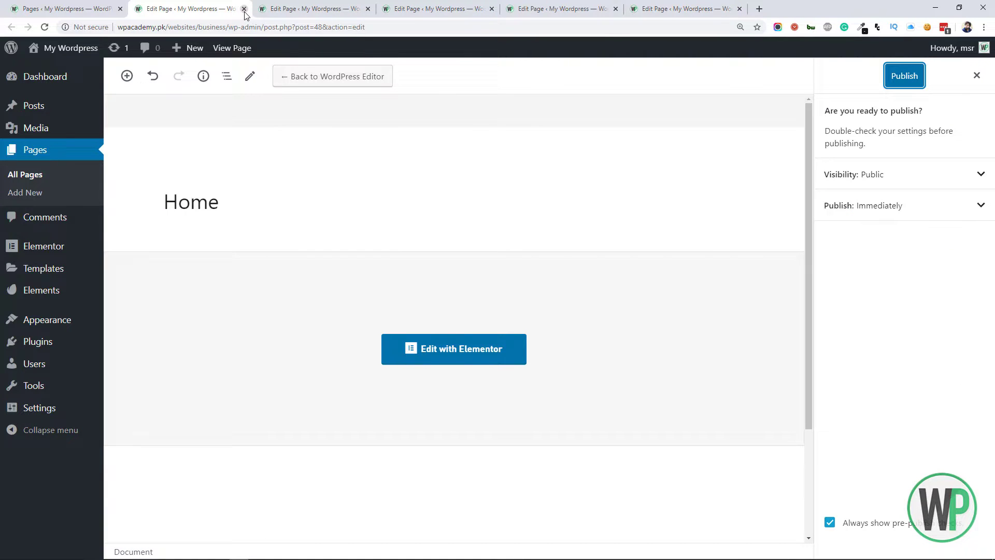
left_click(582, 87)
left_click(907, 83)
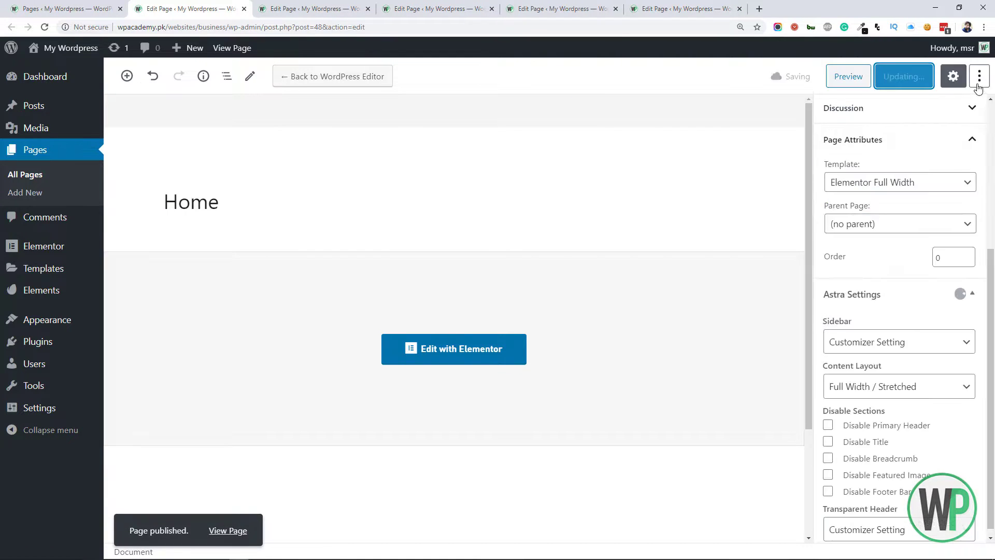
key("ctrl+w")
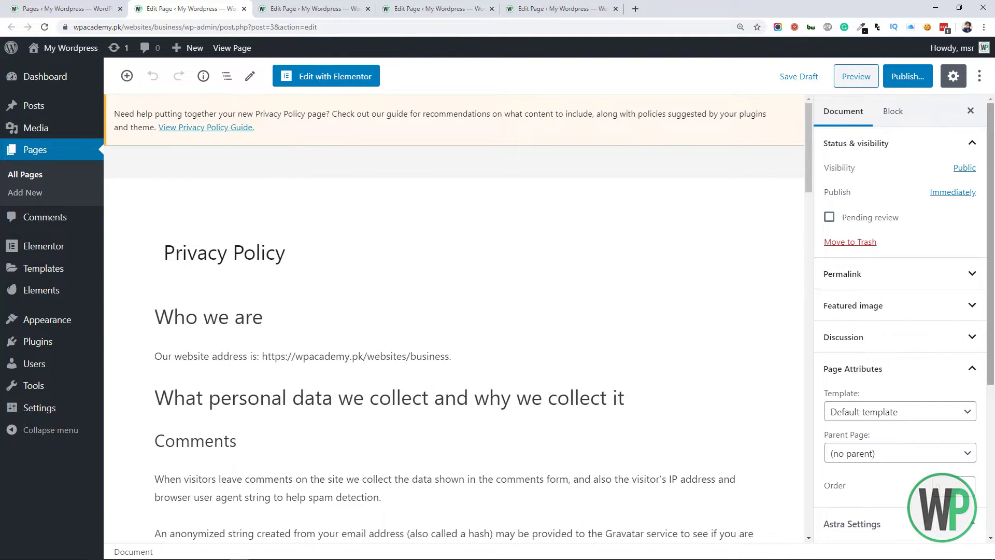
Step: Set the Privacy Policy page's content layout to Full Width / Contained, publish it and close its editor
scroll(990, 311, "down", 5)
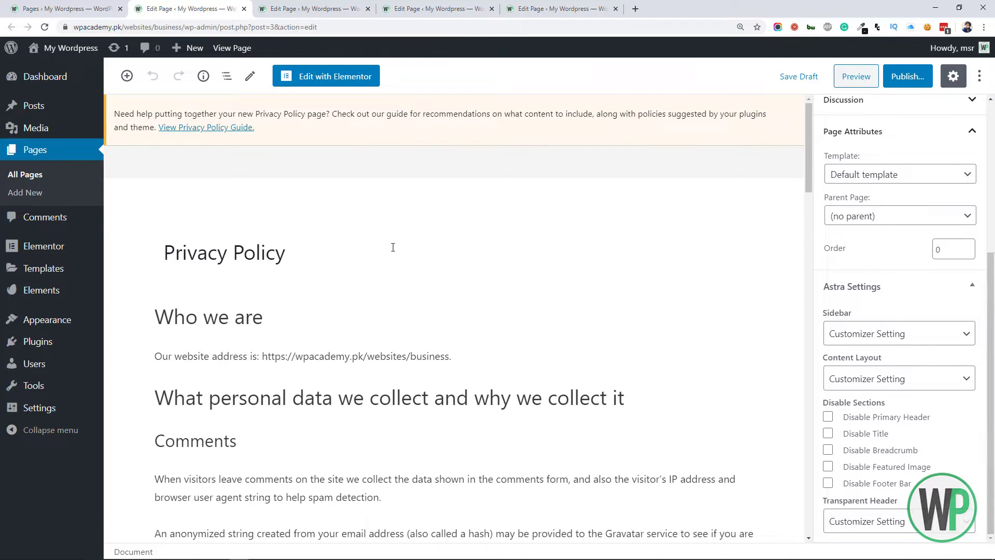
left_click(948, 378)
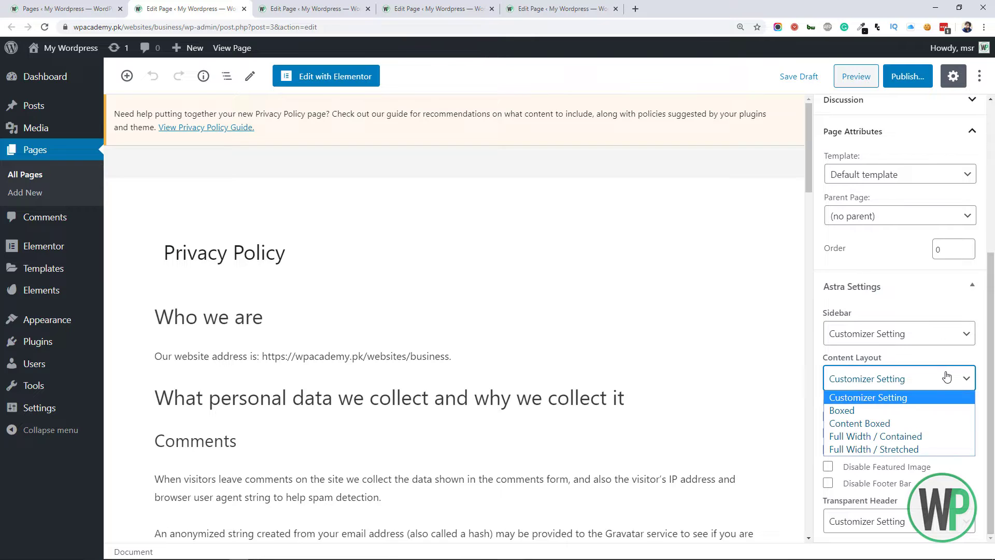
left_click(881, 432)
scroll(855, 394, "up", 5)
left_click(907, 76)
left_click(904, 76)
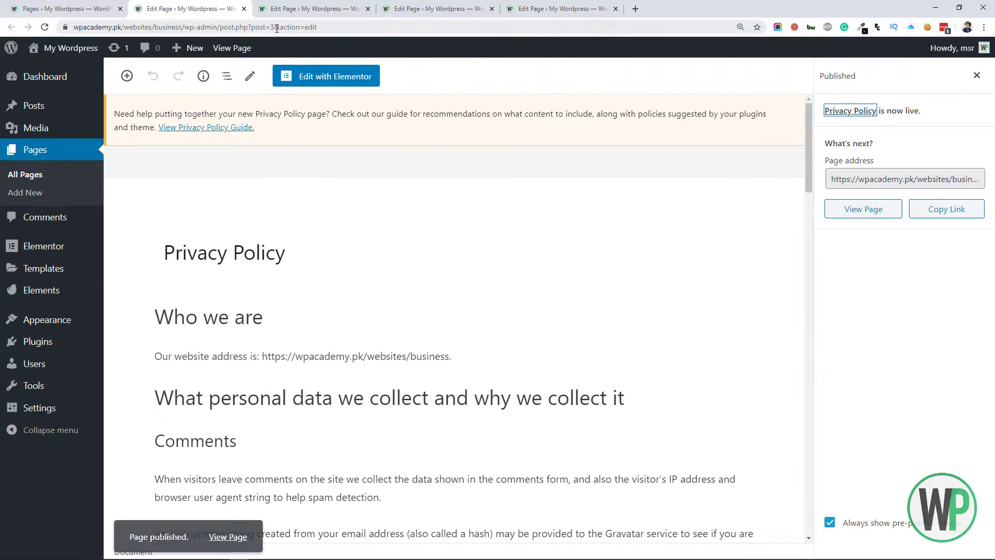
key("ctrl+w")
Step: Publish the Projects page with the Elementor Full Width template and Full Width / Stretched content layout, and close its editor
scroll(899, 311, "down", 5)
left_click(899, 174)
left_click(890, 218)
left_click(899, 378)
left_click(881, 432)
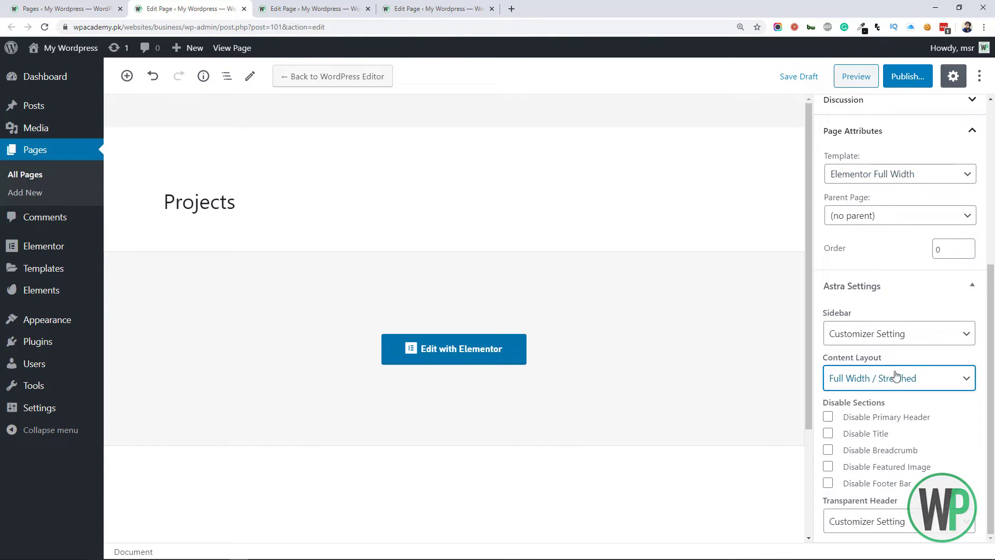
left_click(907, 76)
left_click(904, 76)
key("ctrl+w")
Step: Publish the Services page with the Elementor Full Width template and Full Width / Stretched content layout, and close its editor
scroll(984, 369, "down", 5)
left_click(899, 173)
left_click(884, 221)
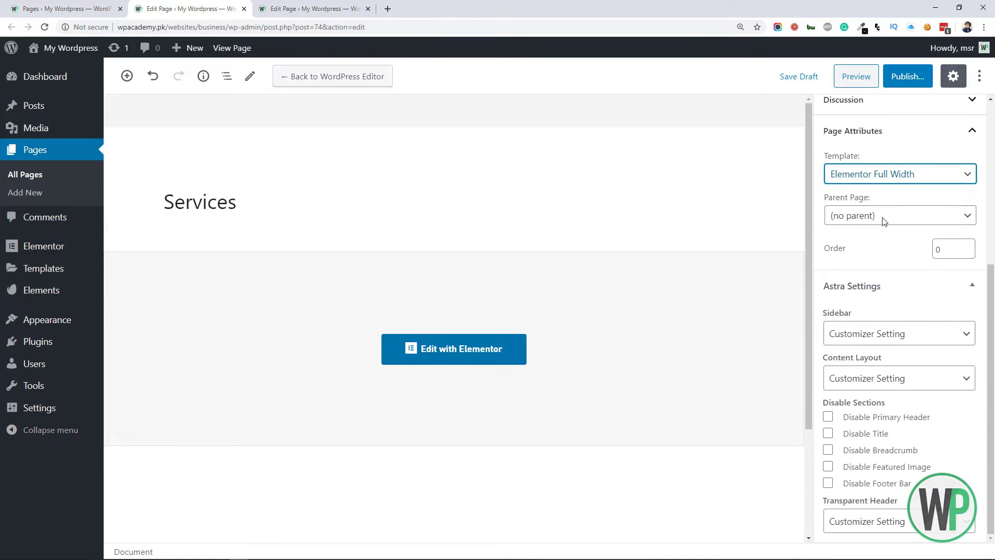
left_click(899, 377)
left_click(881, 431)
left_click(906, 76)
left_click(904, 76)
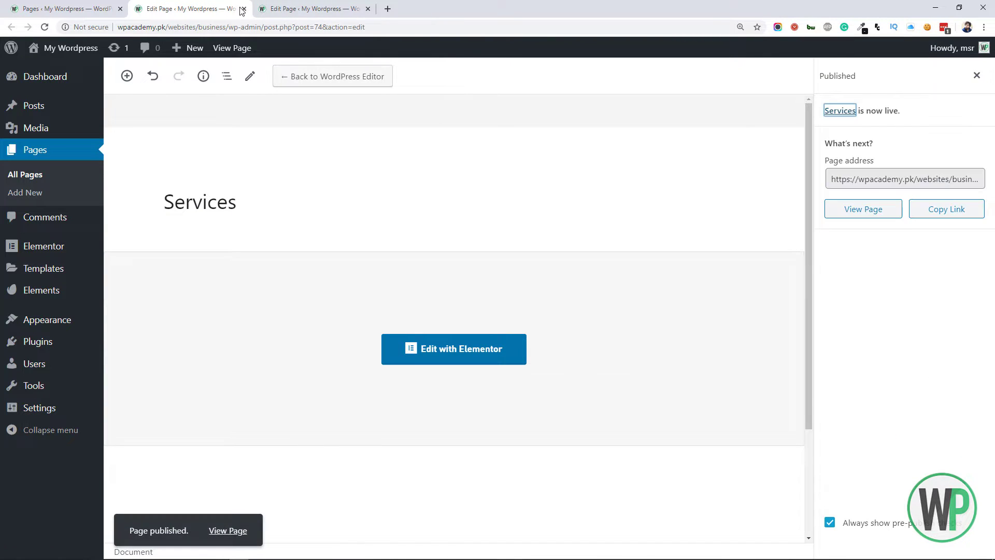
key("ctrl+w")
Step: Publish the Team page with the Full Width / Stretched content layout and the Elementor Full Width template
scroll(895, 189, "down", 5)
left_click(899, 378)
left_click(881, 448)
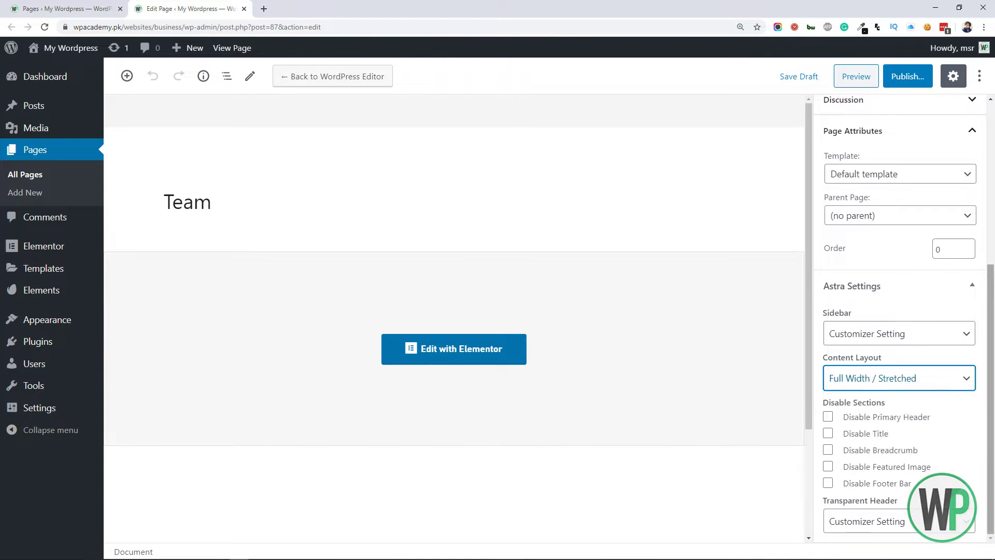
scroll(902, 373, "up", 3)
left_click(899, 316)
left_click(931, 364)
left_click(908, 76)
left_click(904, 74)
left_click(977, 74)
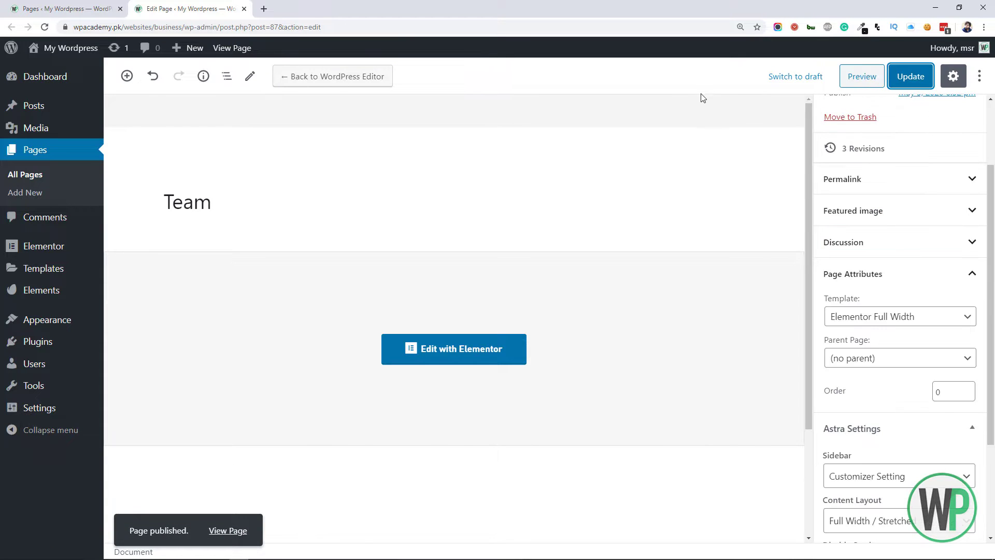
Step: Visit the live site and look through its About and Contact Us pages
mouse_move(86, 63)
left_click(117, 68)
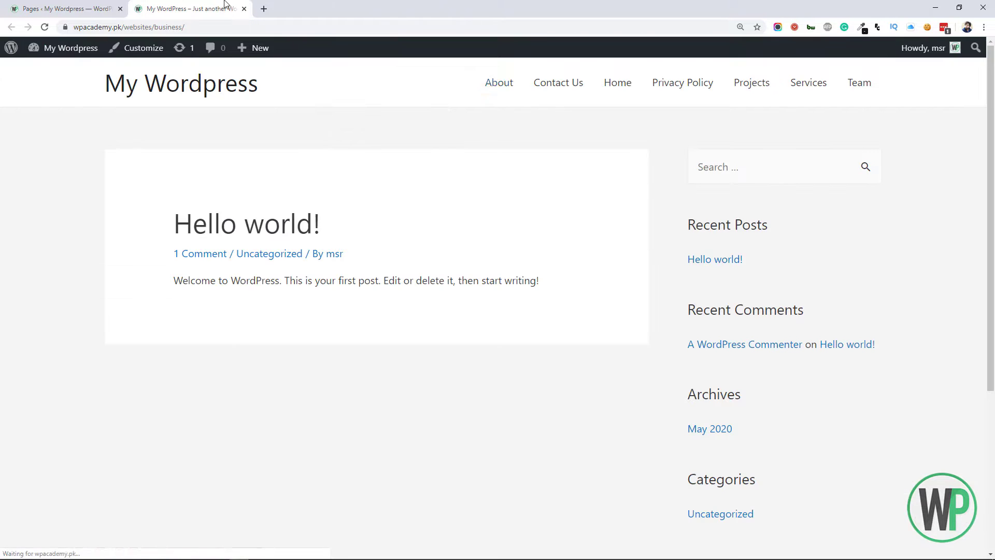
left_click(502, 86)
scroll(964, 259, "down", 12)
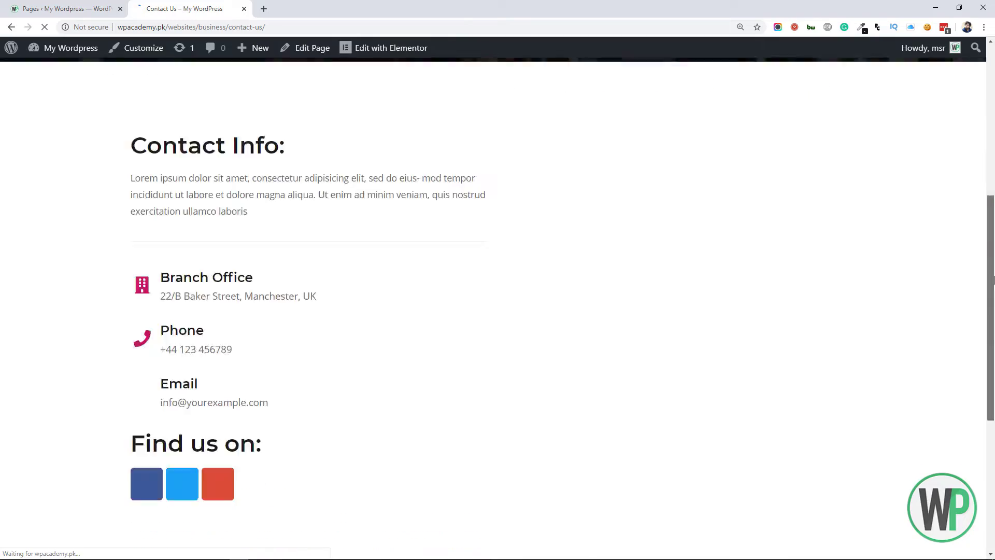
scroll(979, 413, "up", 12)
Step: Check the live Home page and open the Privacy Policy page on the site
left_click(631, 91)
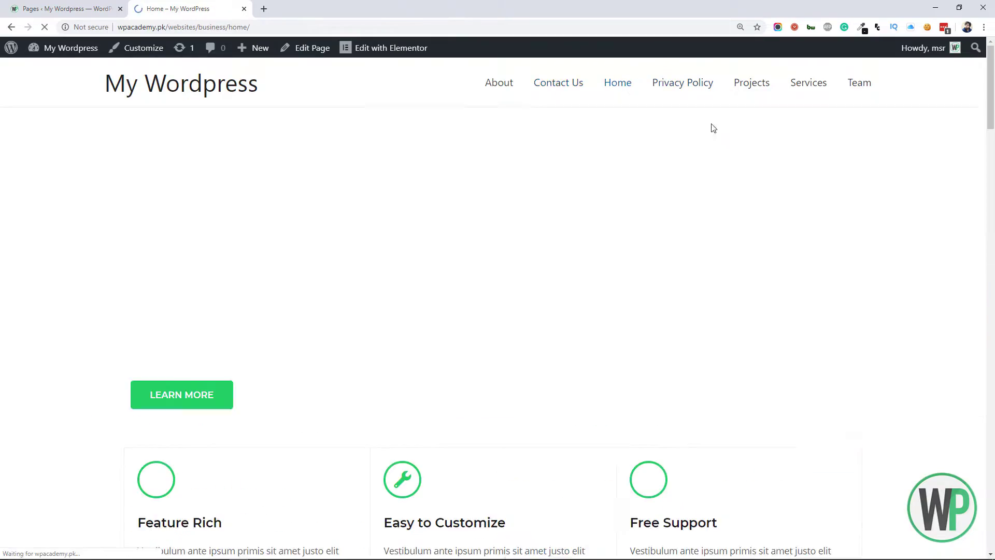
scroll(713, 126, "down", 10)
scroll(710, 104, "up", 10)
left_click(708, 90)
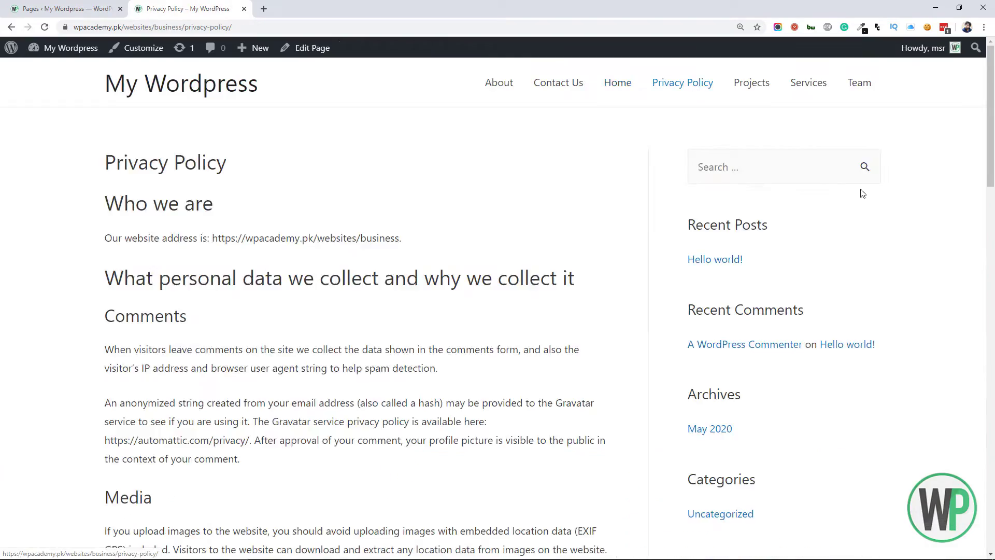
Step: Look through the live Projects, Services and Team pages to check their layouts
scroll(760, 86, "down", 10)
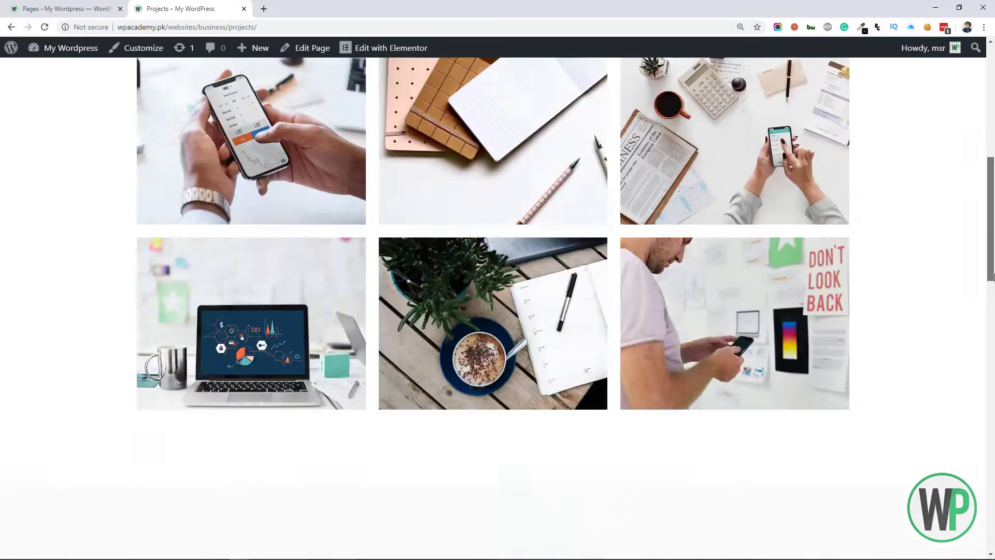
scroll(793, 78, "up", 10)
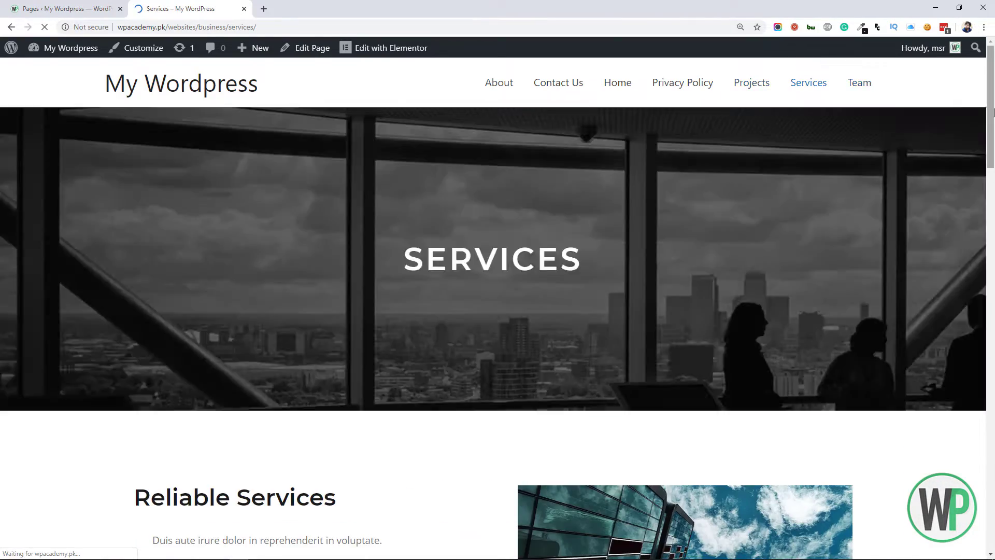
scroll(838, 91, "down", 1)
scroll(837, 91, "up", 1)
left_click(858, 84)
left_click_drag(992, 122, 984, 375)
scroll(981, 459, "up", 10)
Step: Close the live site and refresh the Pages list to check the pages' publication status
left_click(243, 9)
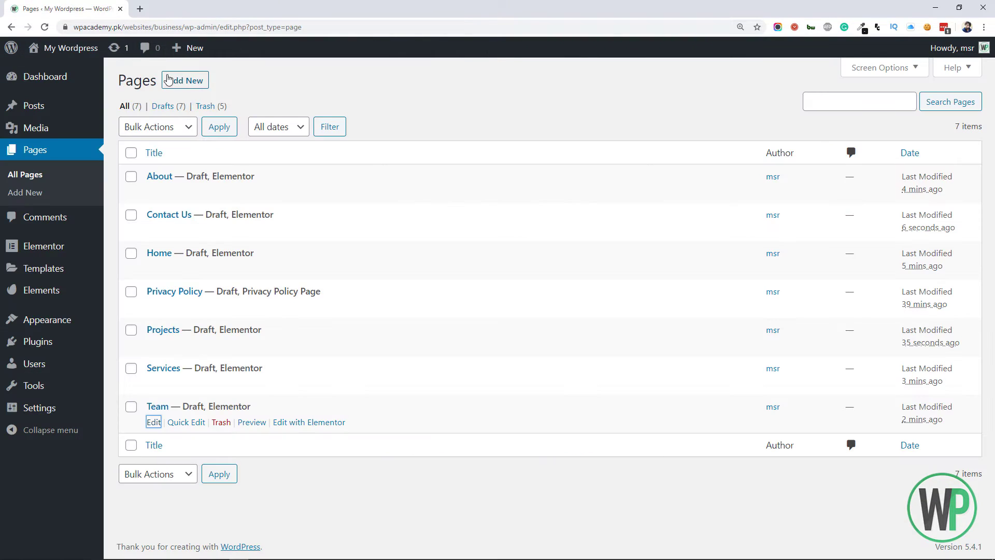
key("F5")
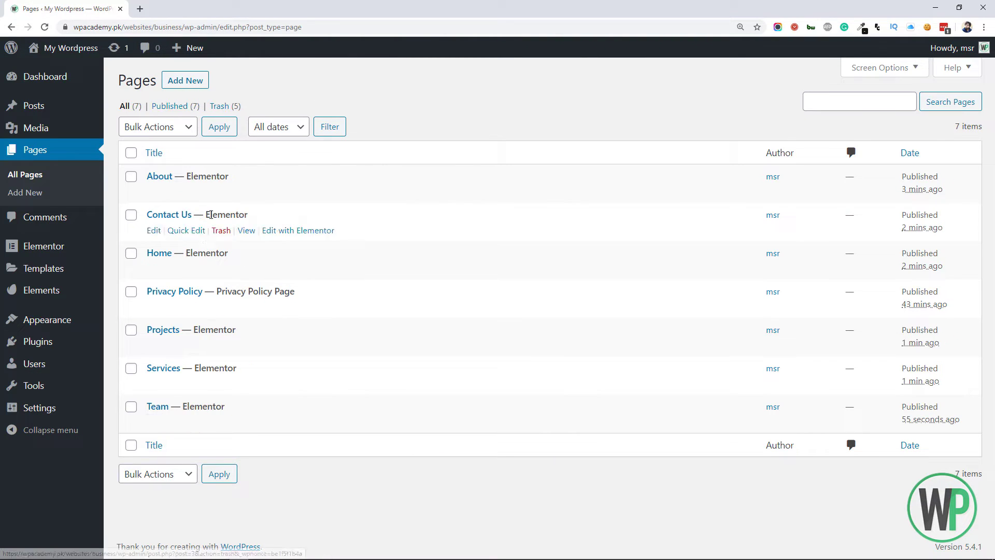
Step: Create a menu named Main Menu, add Home, Services, Projects, Team and Contact Us in that order, and save it
mouse_move(67, 329)
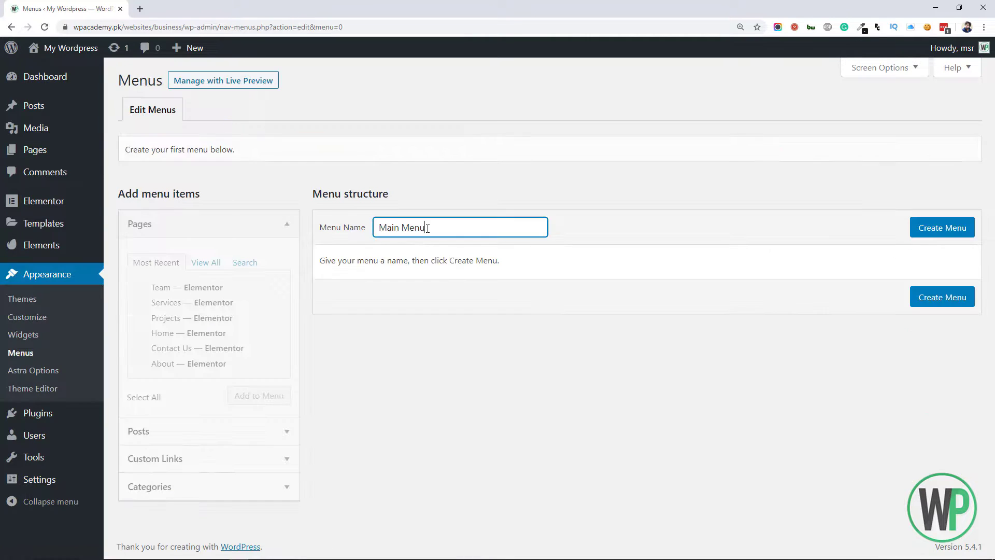
left_click(206, 263)
scroll(279, 336, "down", 1)
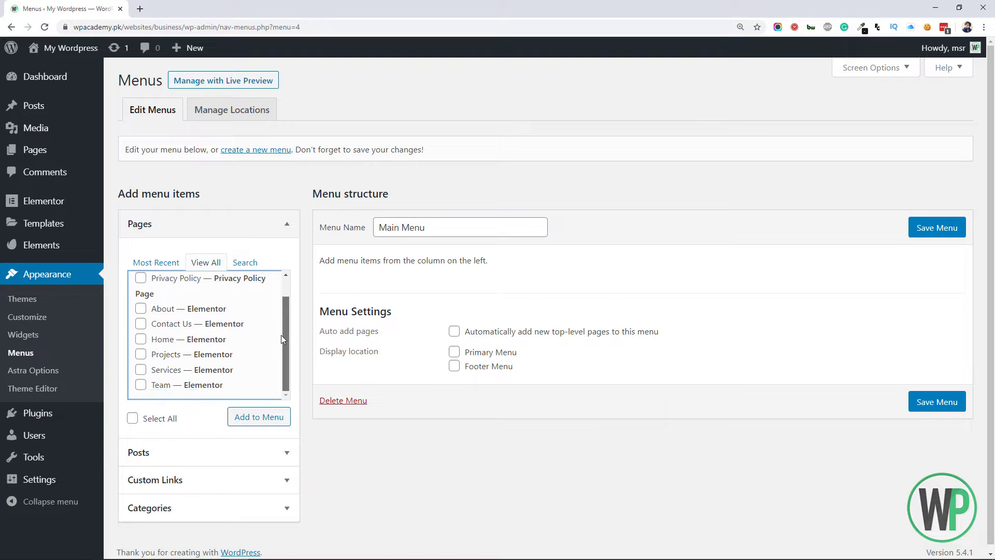
left_click(171, 355)
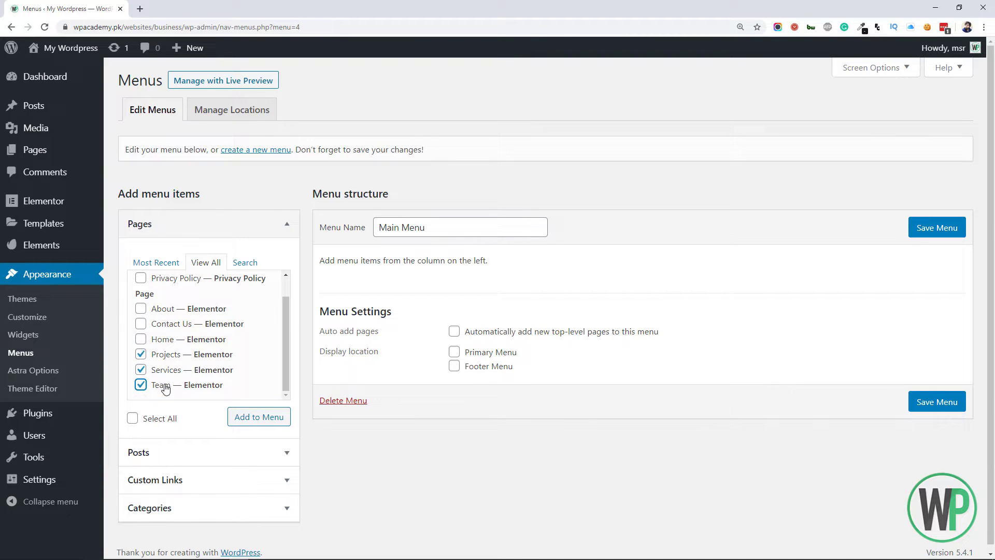
left_click_drag(284, 334, 284, 317)
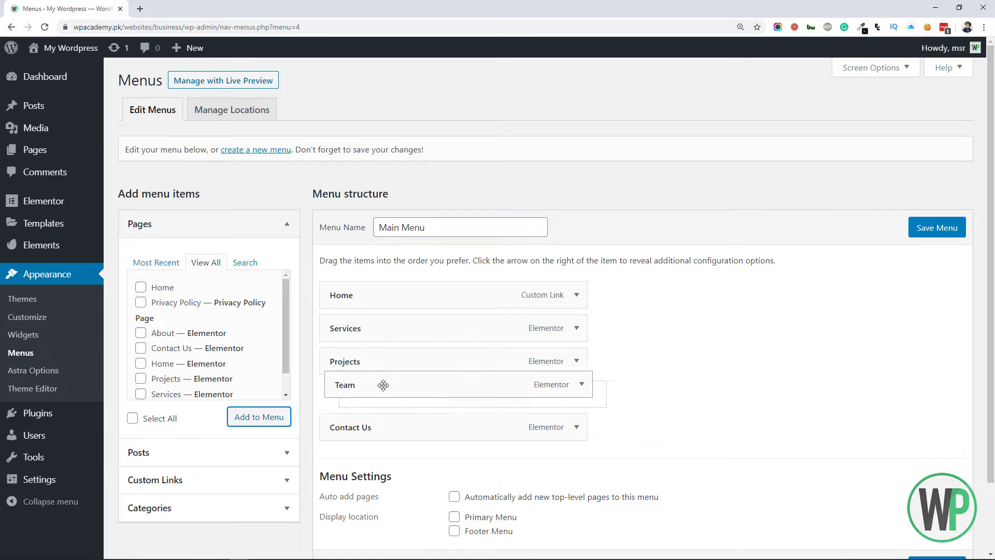
scroll(463, 471, "down", 2)
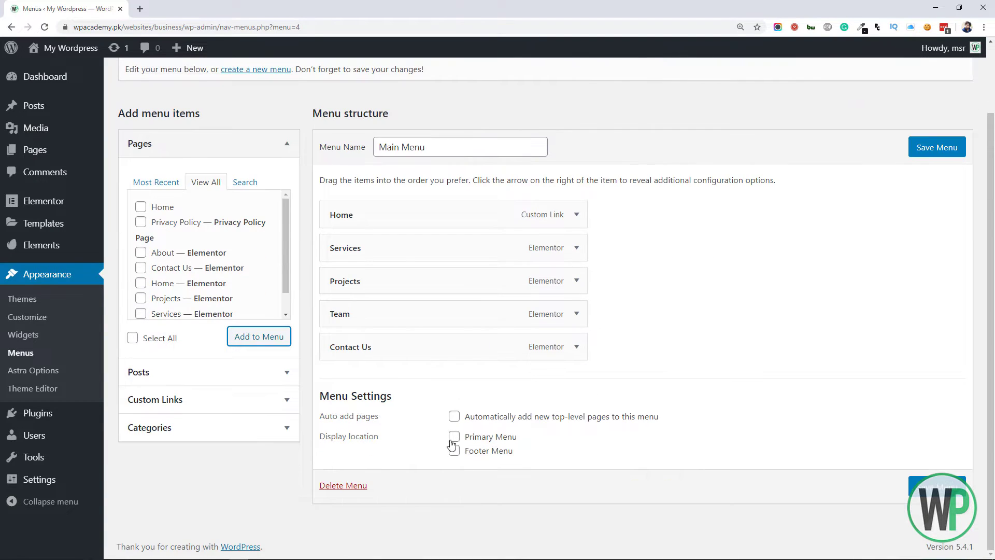
left_click(937, 147)
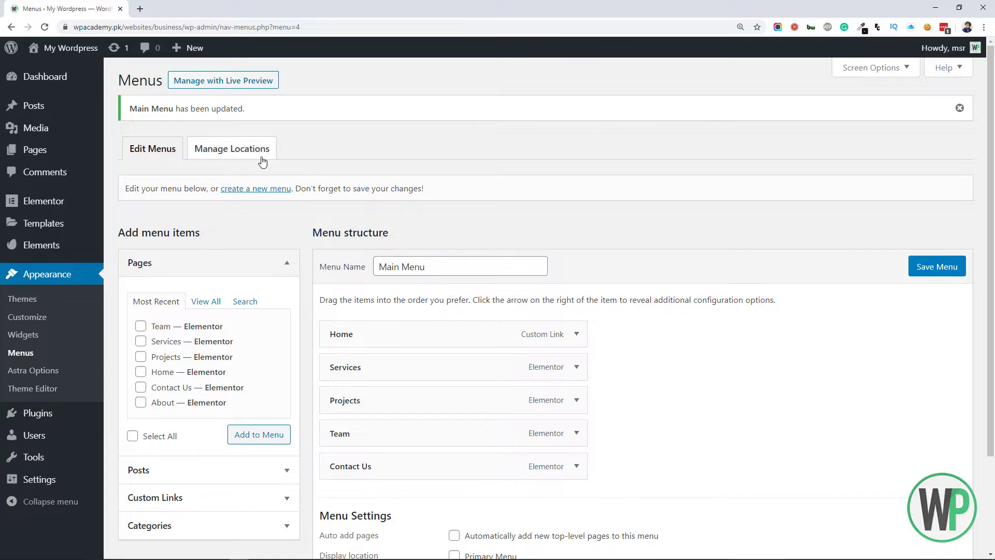
Step: Check the menu locations and the site's Reading settings for the homepage display
left_click(263, 162)
left_click(153, 109)
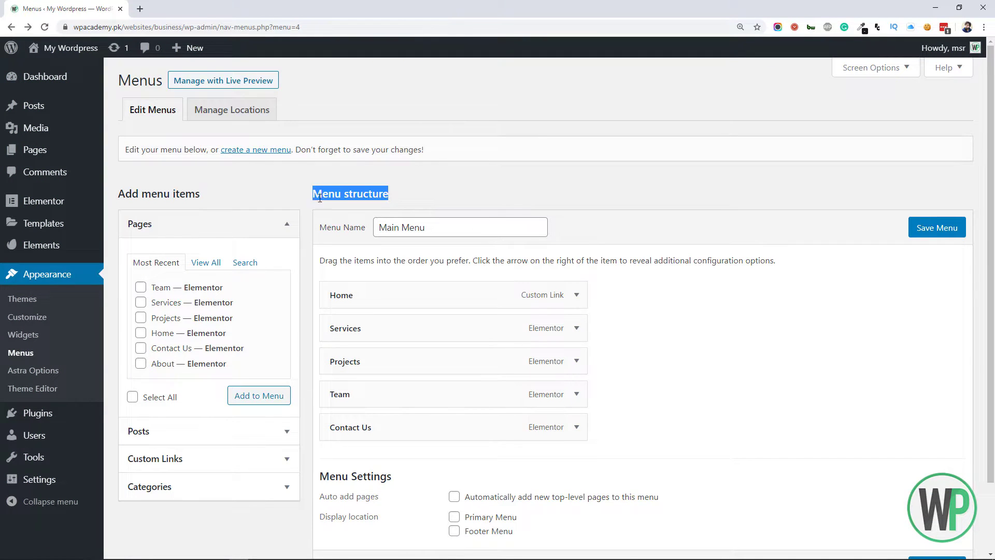
left_click(127, 453)
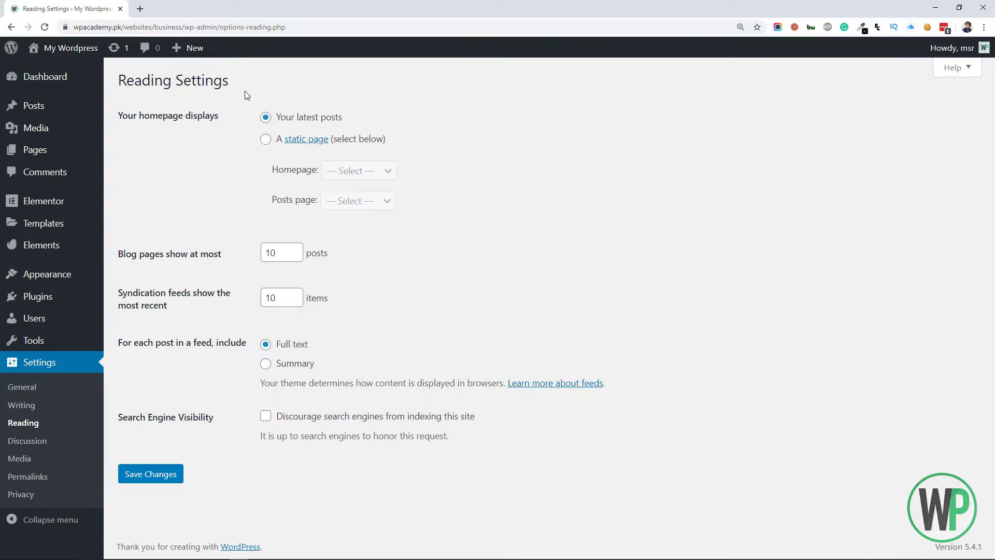
Step: Add a new page titled Blog and publish it
left_click(49, 152)
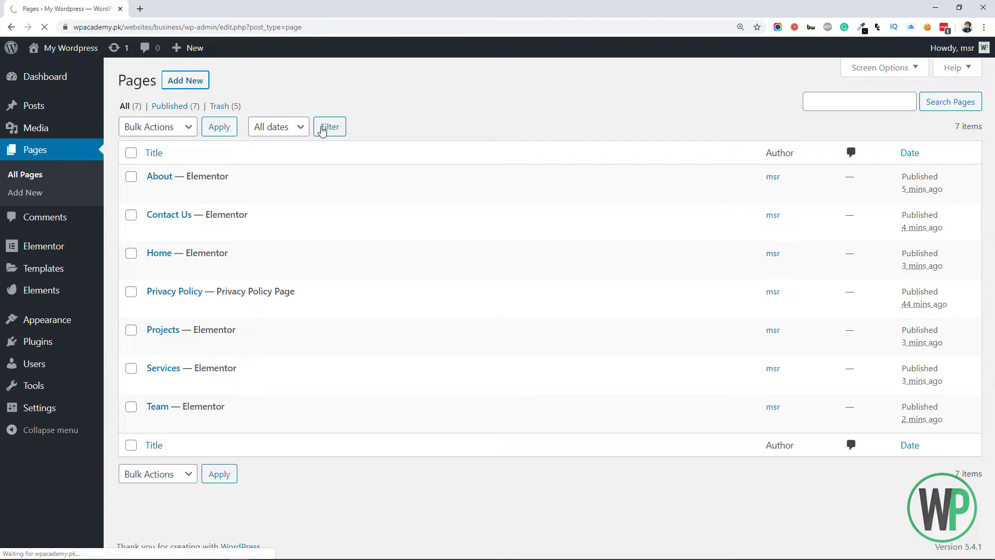
left_click(379, 190)
type("Blog")
left_click(907, 76)
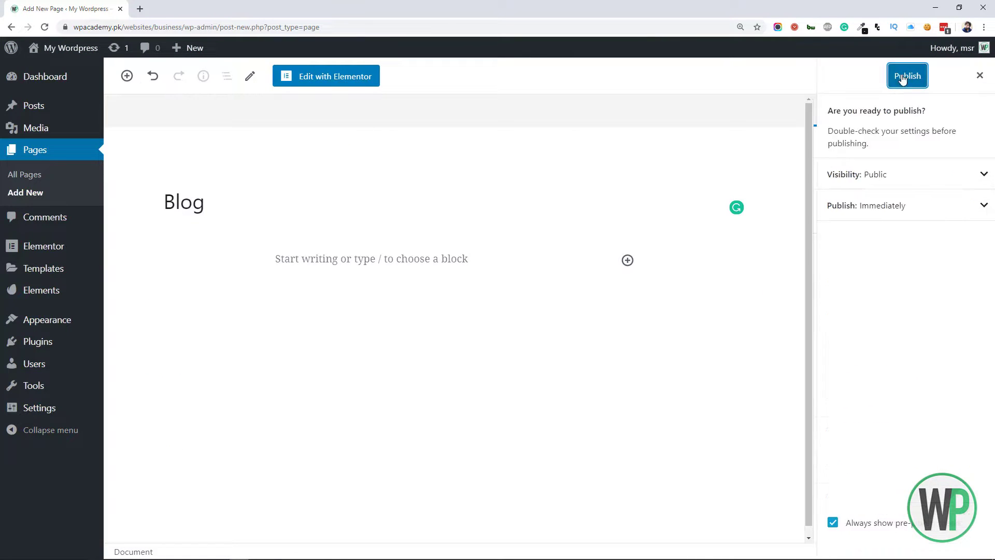
left_click(907, 76)
left_click(976, 75)
Step: Set the Blog page's content layout to Full Width / Contained and update the page
scroll(899, 311, "down", 4)
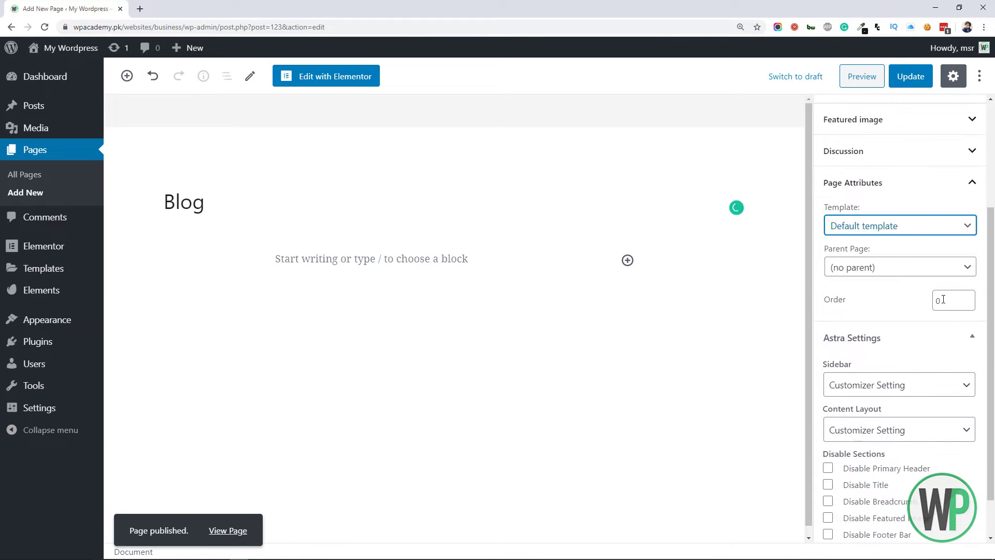
left_click(899, 378)
left_click(881, 442)
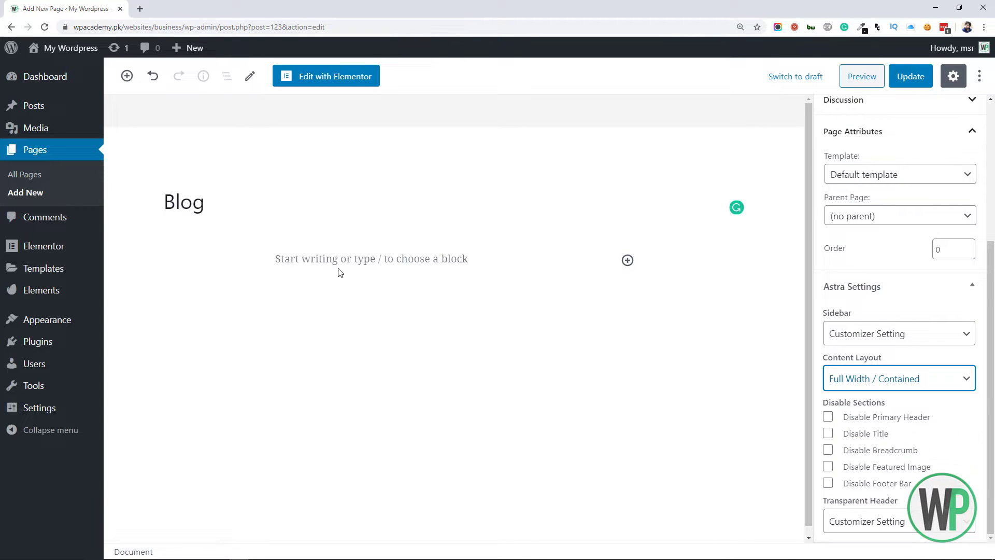
left_click(910, 77)
Step: In the Reading settings, display a static page with Home as homepage and Blog as posts page, and save the changes
mouse_move(76, 415)
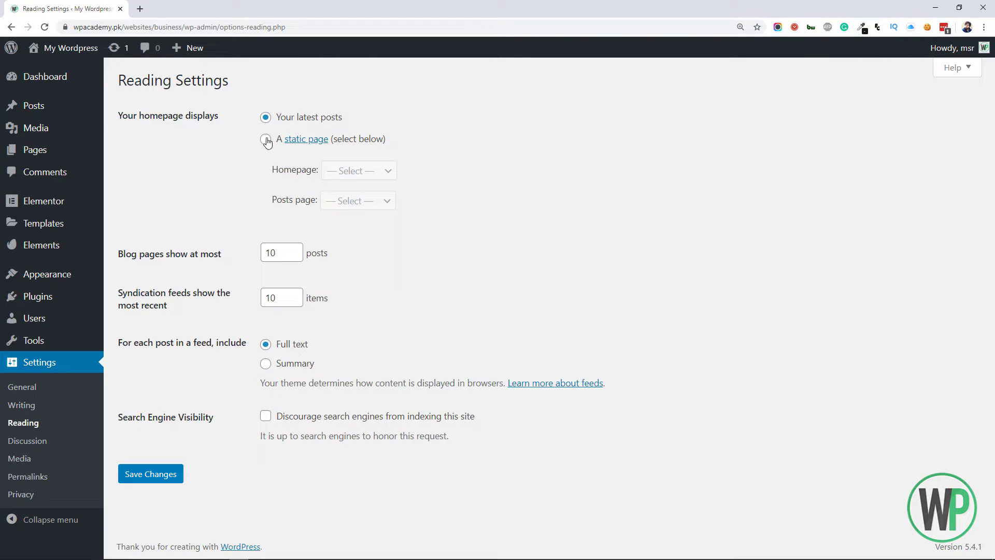
left_click(265, 139)
left_click(359, 171)
left_click(340, 237)
left_click(358, 201)
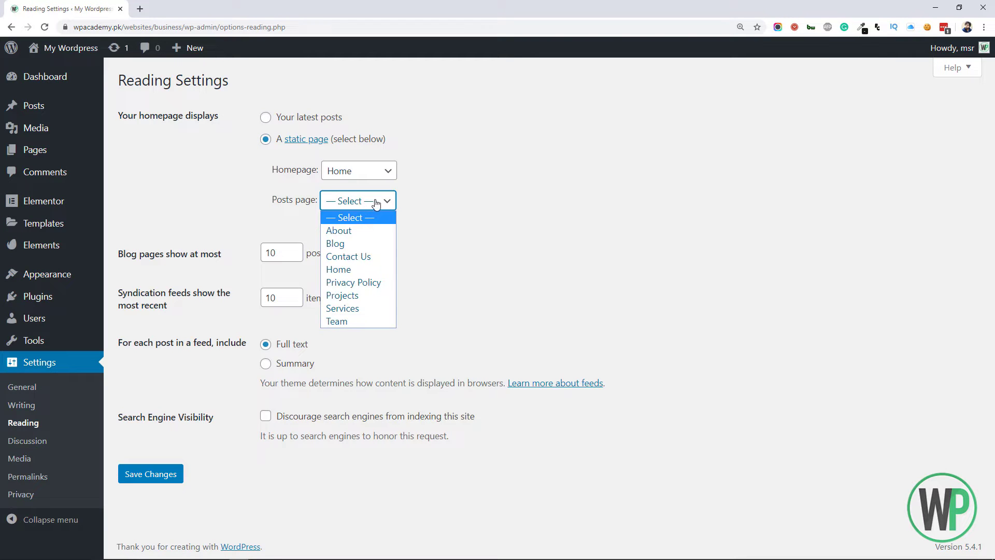
left_click(343, 243)
left_click(176, 476)
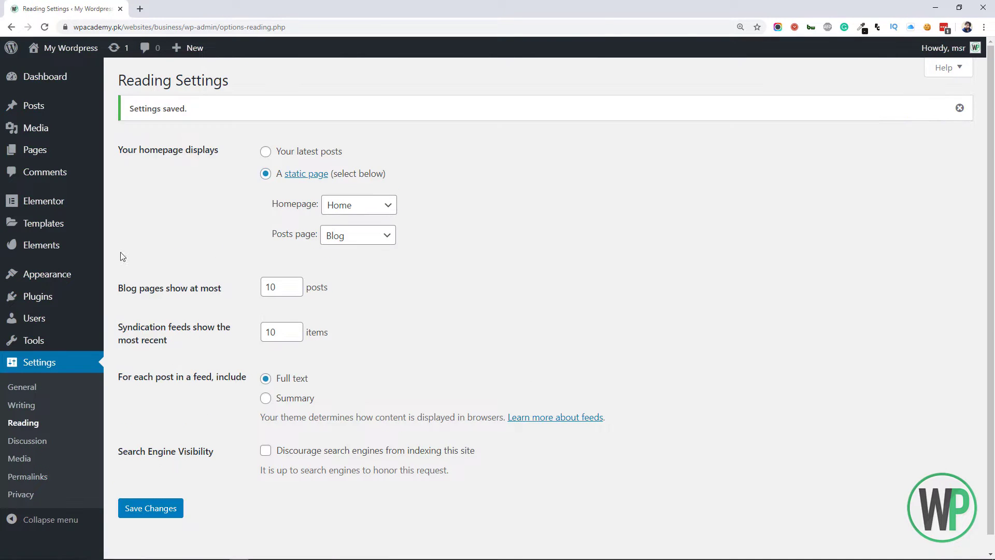
Step: Open the live site and look through its homepage and navigation
mouse_move(70, 49)
left_click(65, 73)
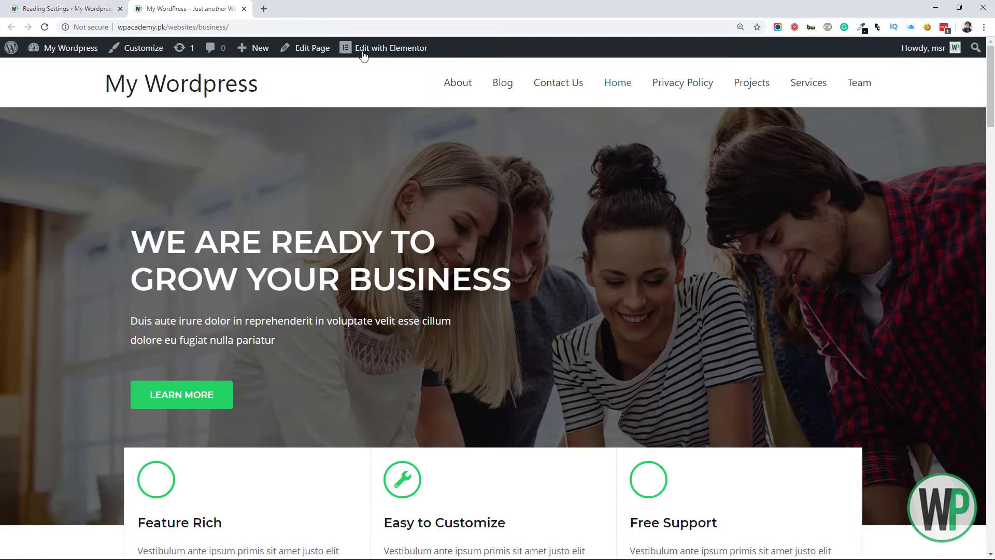
scroll(363, 57, "down", 4)
scroll(208, 57, "up", 4)
Step: Assign Main Menu to the Primary Menu display location and save the menu
left_click(64, 9)
mouse_move(78, 274)
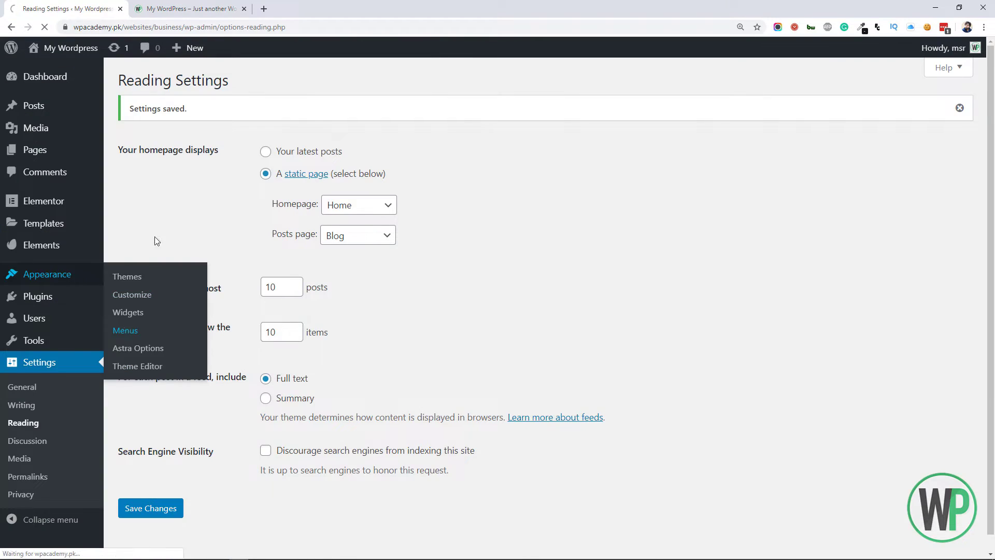
left_click(151, 326)
left_click(942, 177)
Step: Reload the live site and check the navigation items in its header
left_click(199, 6)
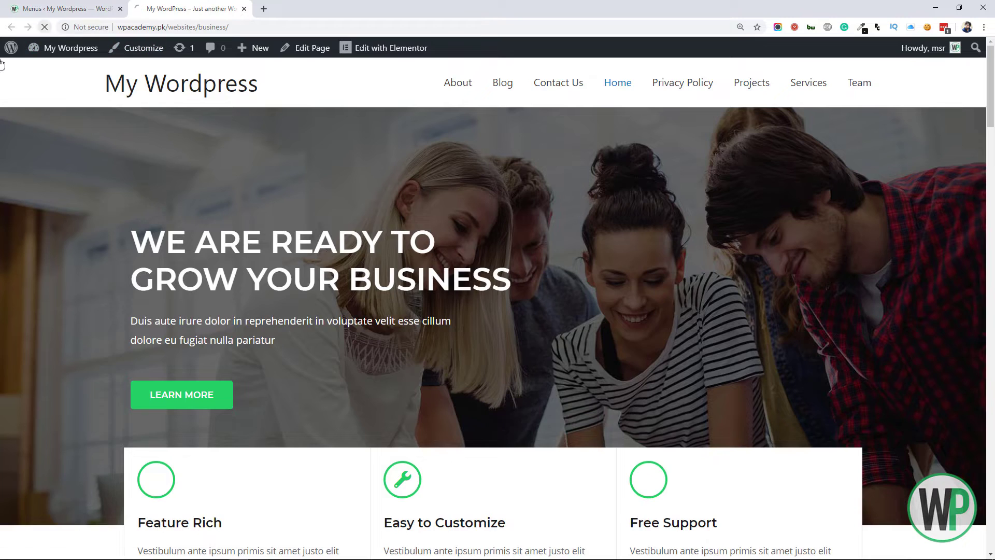
key("ctrl+1")
key("ctrl+2")
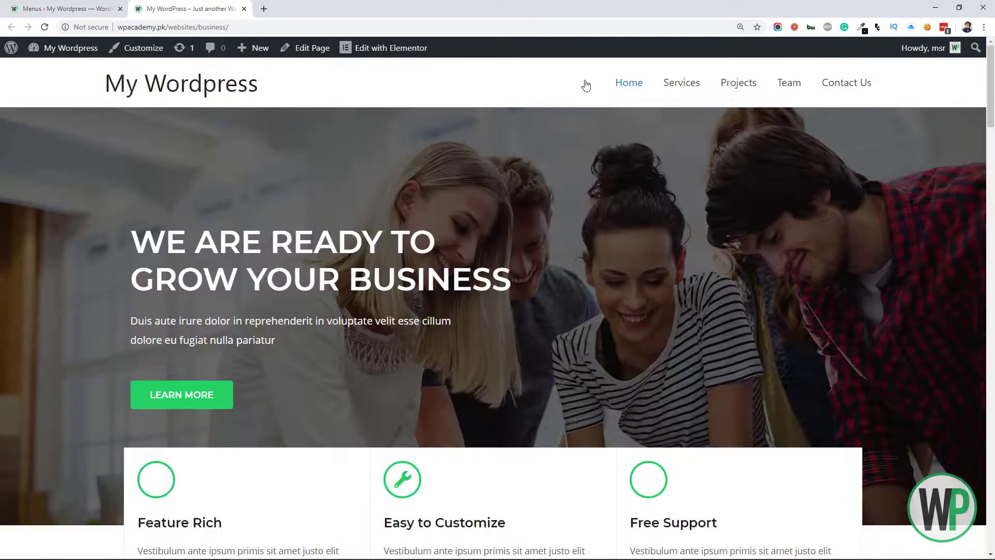
Step: Turn off the toolbar shown when viewing the site in the user profile and update the profile
key("ctrl+1")
mouse_move(79, 435)
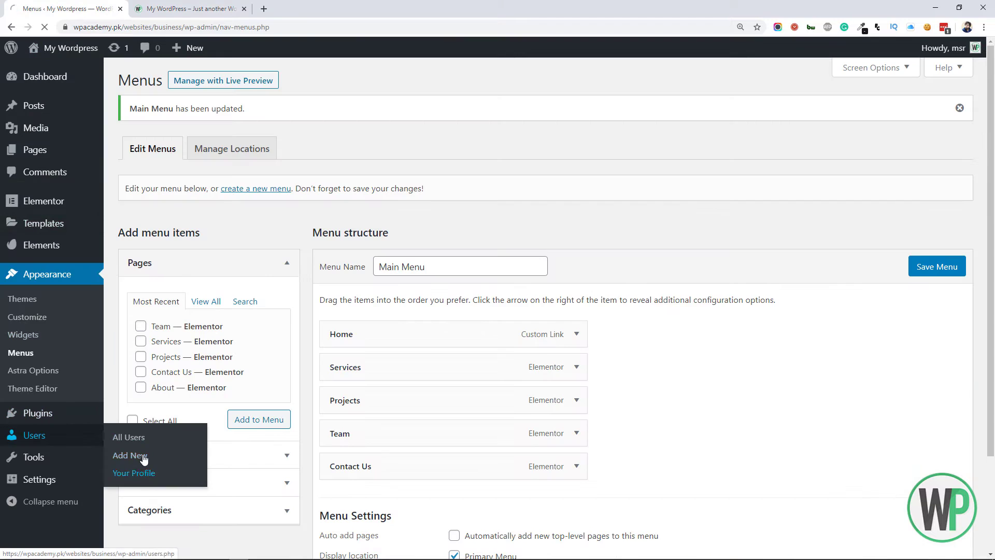
scroll(424, 535, "down", 12)
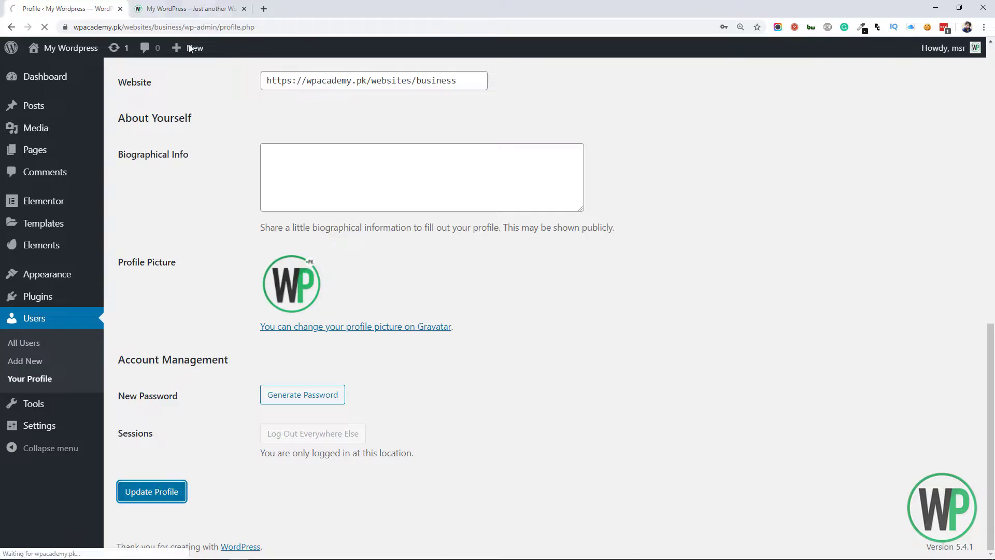
Step: Check the live homepage without the admin toolbar, from the header down to the pricing plans
key("ctrl+2")
scroll(993, 394, "down", 20)
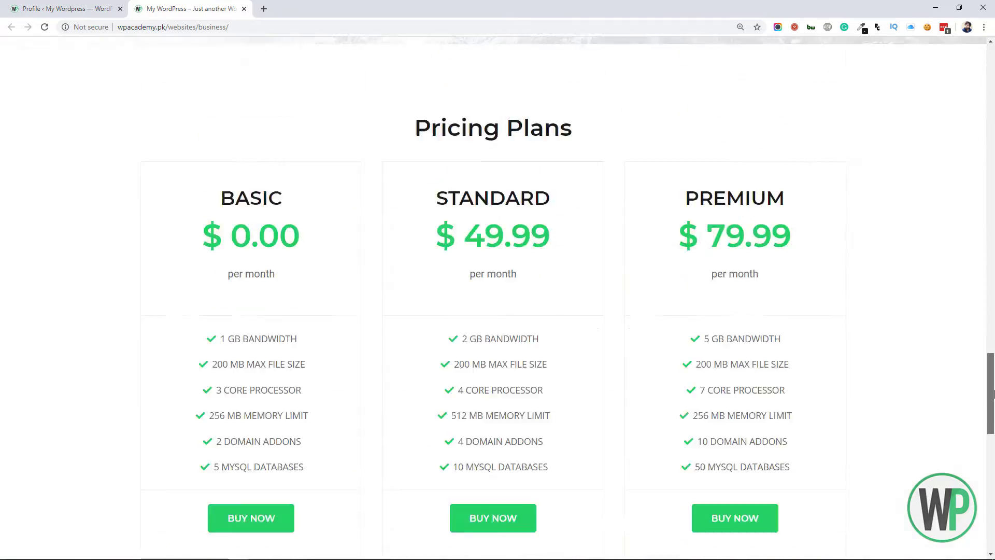
left_click_drag(993, 394, 921, 96)
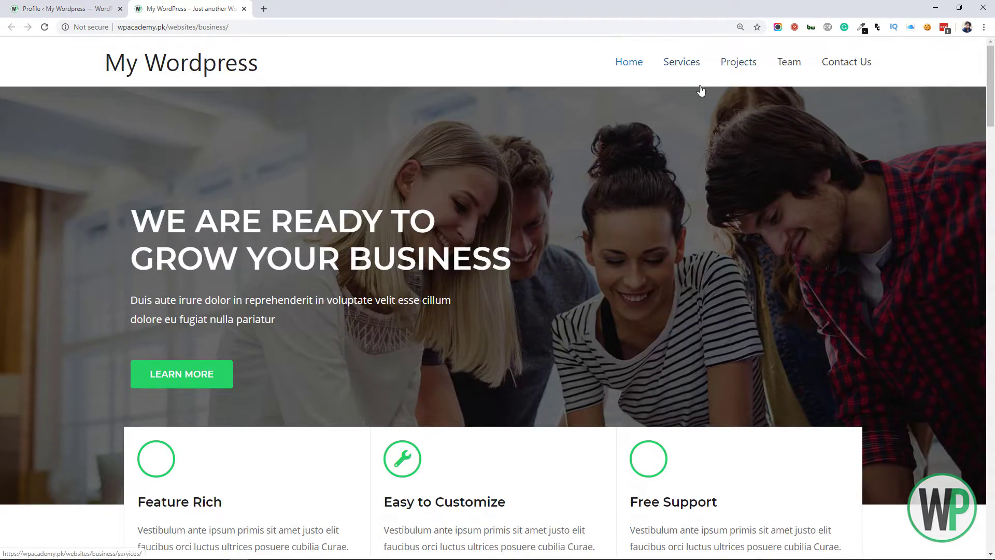
Step: Create a second menu named Footer Menu, add the About, Blog and Privacy Policy pages in that order, and save it
key("ctrl+1")
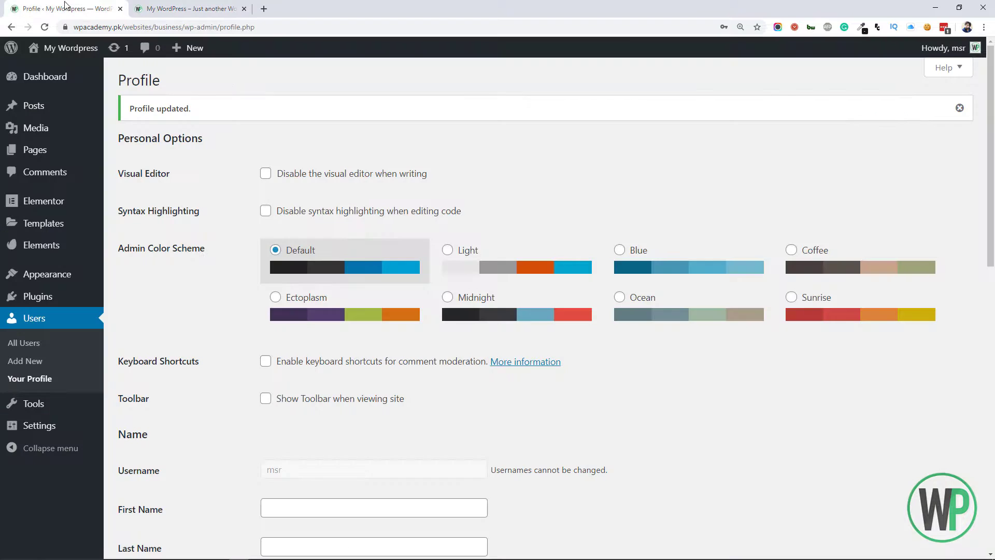
mouse_move(103, 287)
left_click(125, 330)
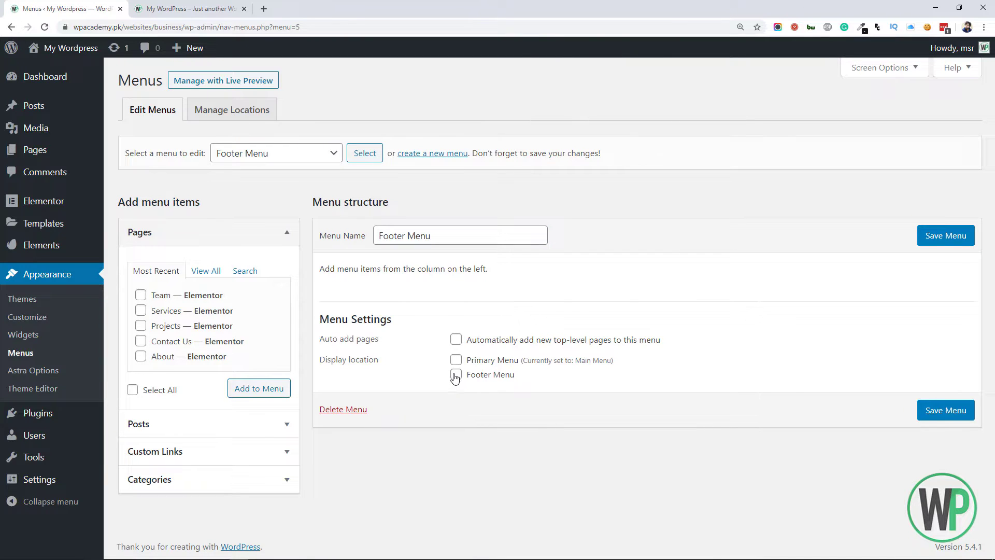
left_click(206, 271)
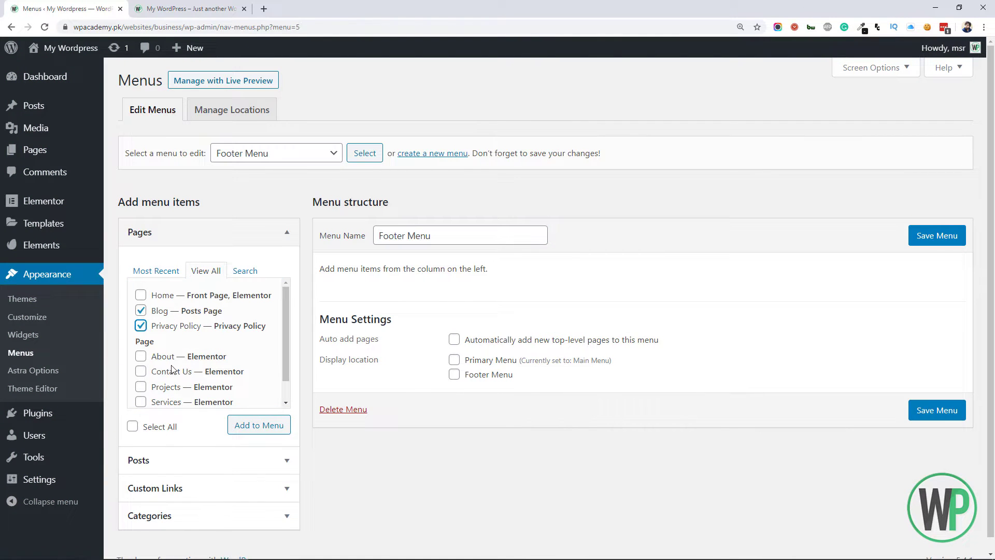
left_click(246, 417)
left_click_drag(383, 376, 382, 370)
left_click(937, 236)
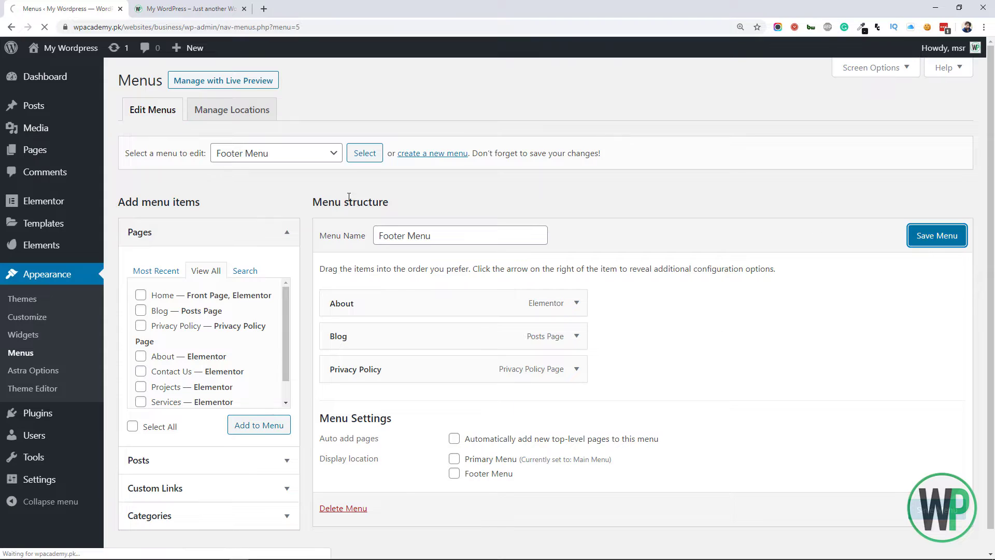
Step: Open the Theme Builder in a new tab and create a Header-type template named Header
left_click(189, 8)
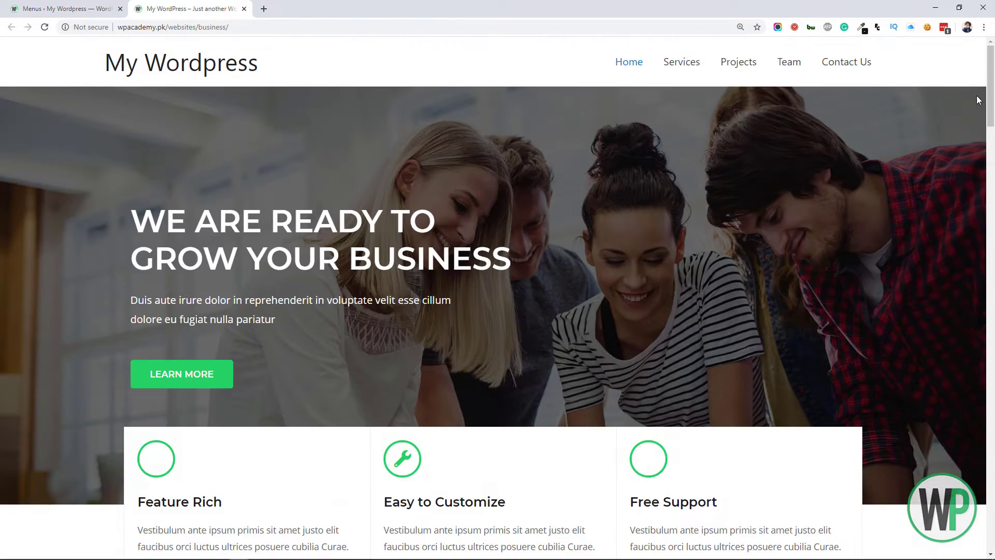
left_click(62, 8)
mouse_move(44, 223)
left_click(146, 266)
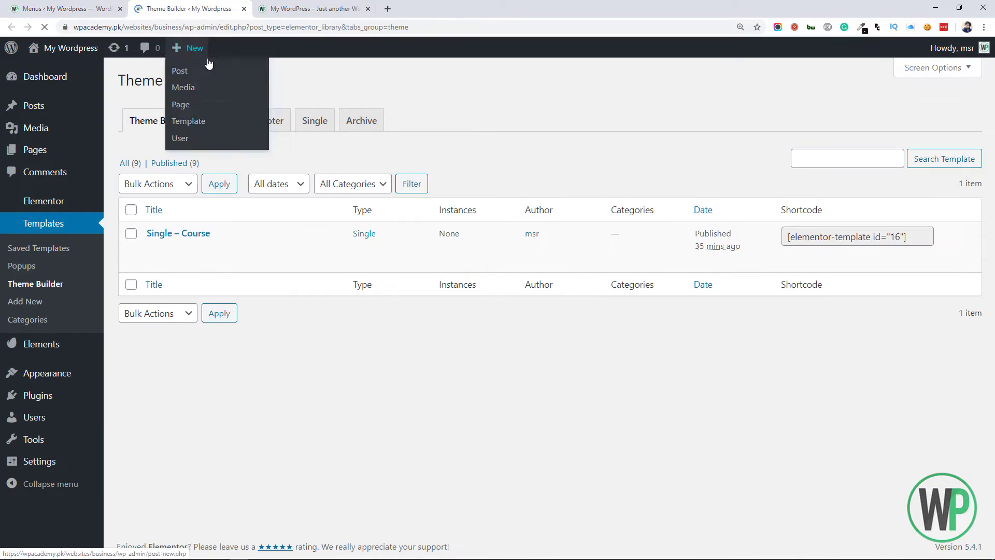
left_click(235, 126)
left_click(244, 81)
left_click(563, 363)
type("Header")
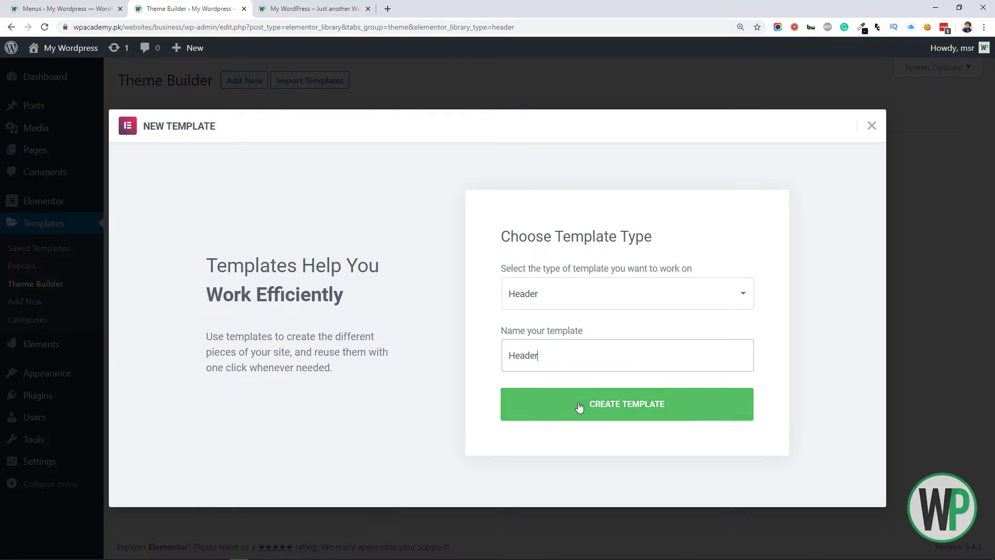
left_click(579, 404)
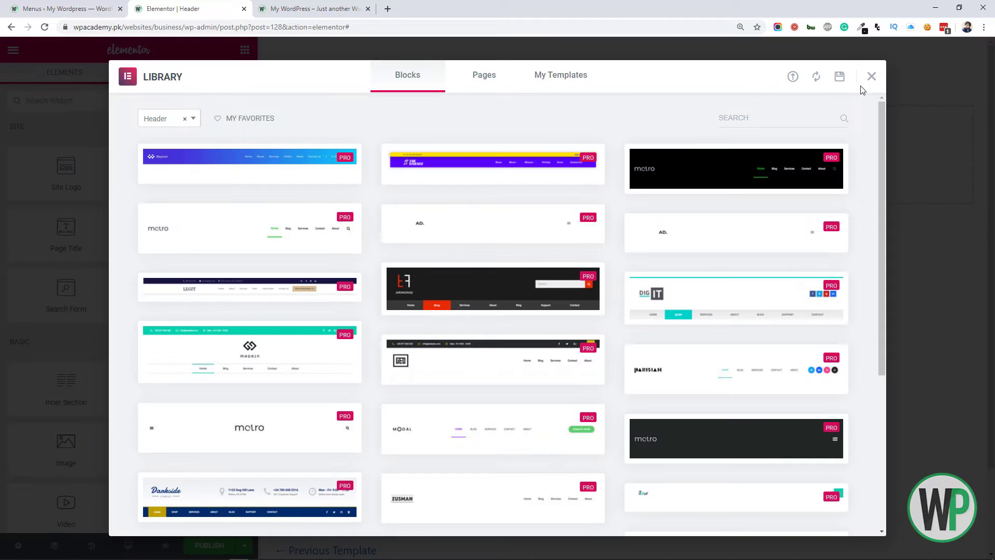
Step: Dismiss the template library and insert a dark header block with logo, navigation and button from the Envato Elements Header blocks
mouse_move(766, 193)
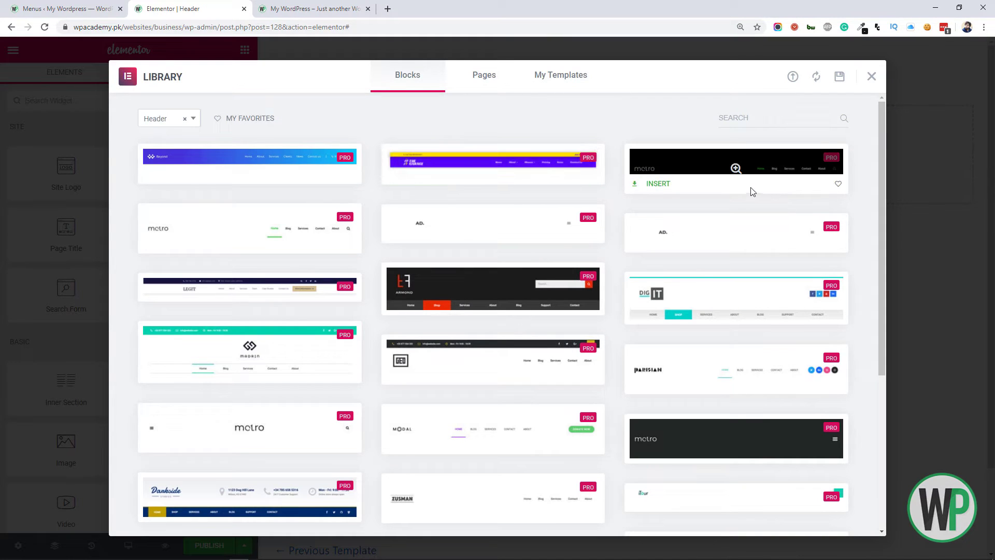
left_click(887, 137)
left_click(622, 145)
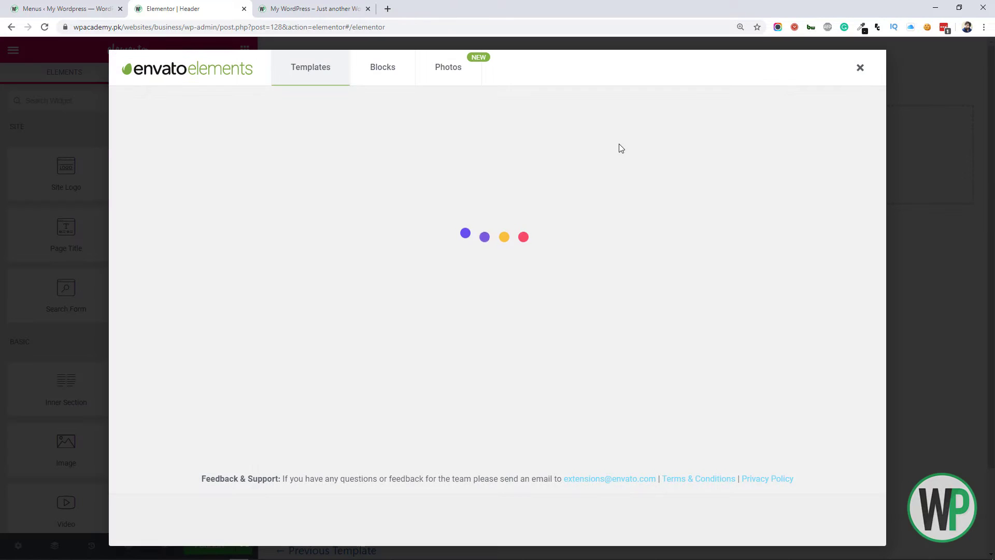
left_click(391, 82)
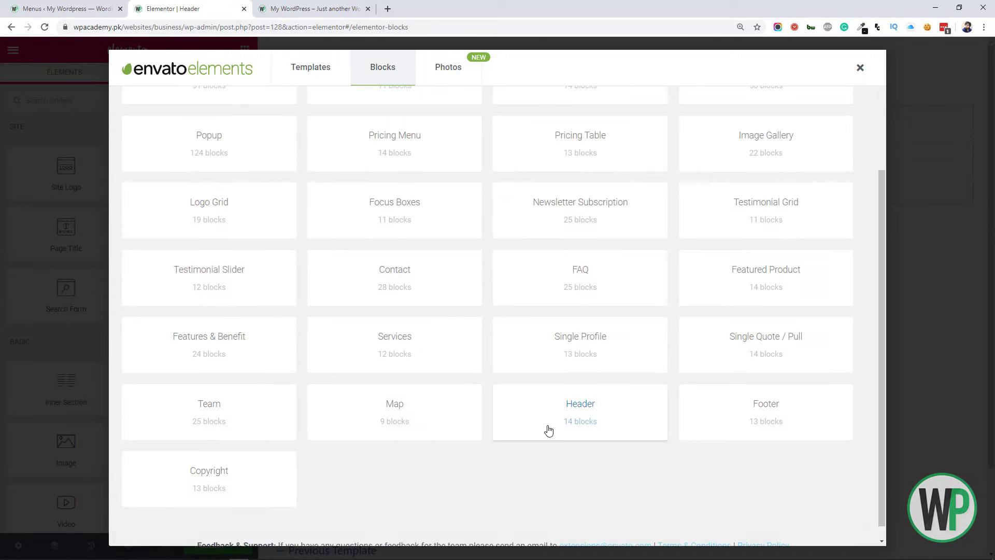
left_click(549, 429)
left_click_drag(883, 140, 884, 295)
left_click(745, 252)
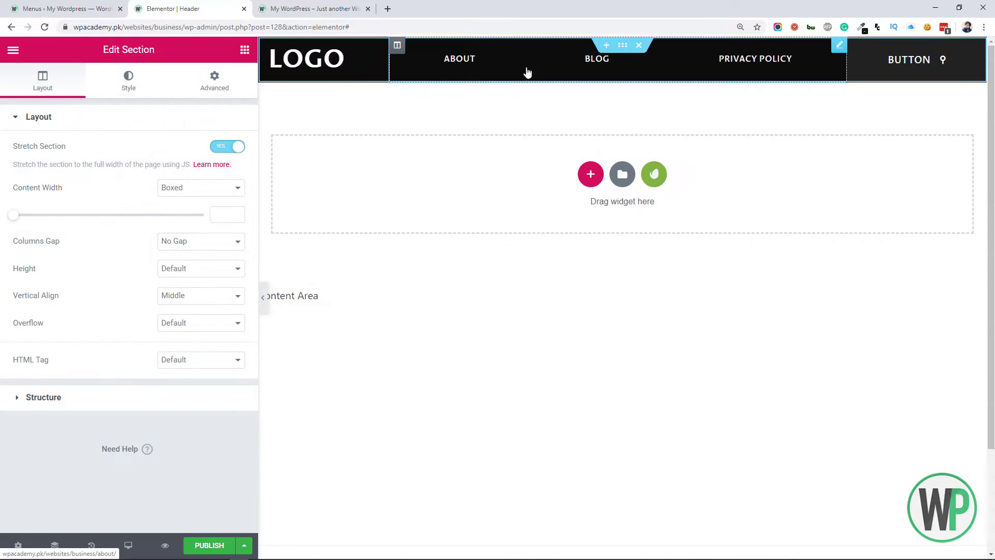
Step: Assign Main Menu to the header's navigation and change the header button to the text Contact with an envelope icon
left_click(836, 47)
left_click(217, 151)
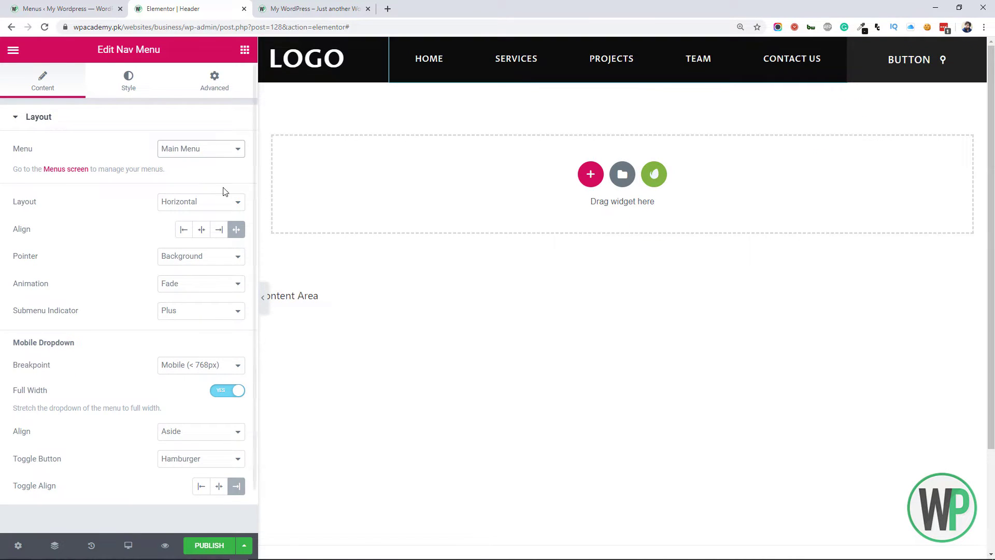
left_click(128, 80)
left_click(128, 176)
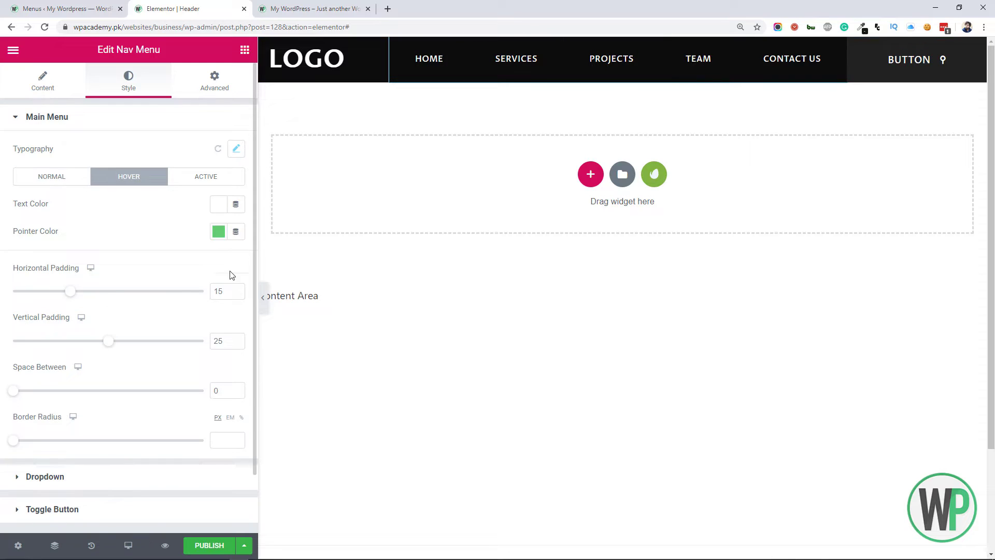
scroll(228, 273, "down", 2)
left_click(844, 71)
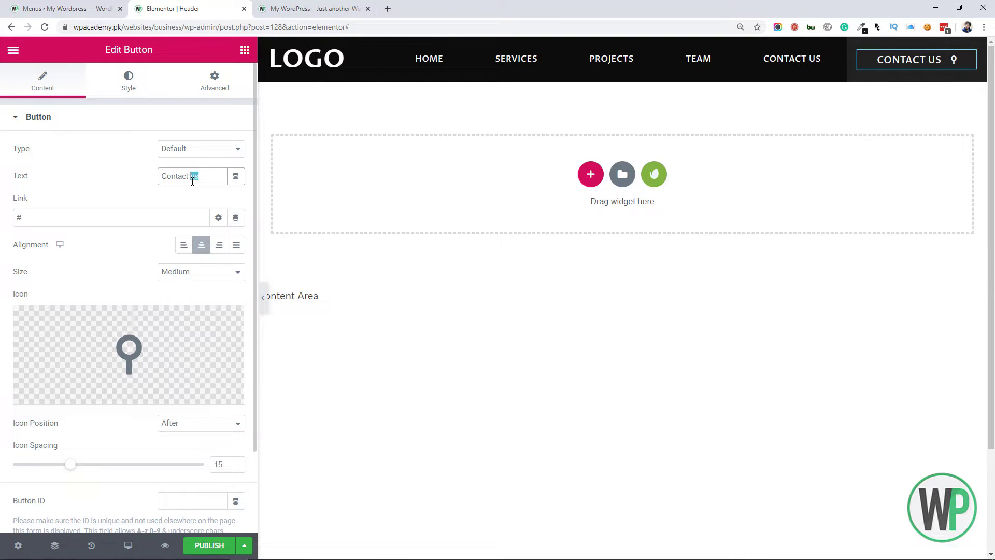
key("BackSpace")
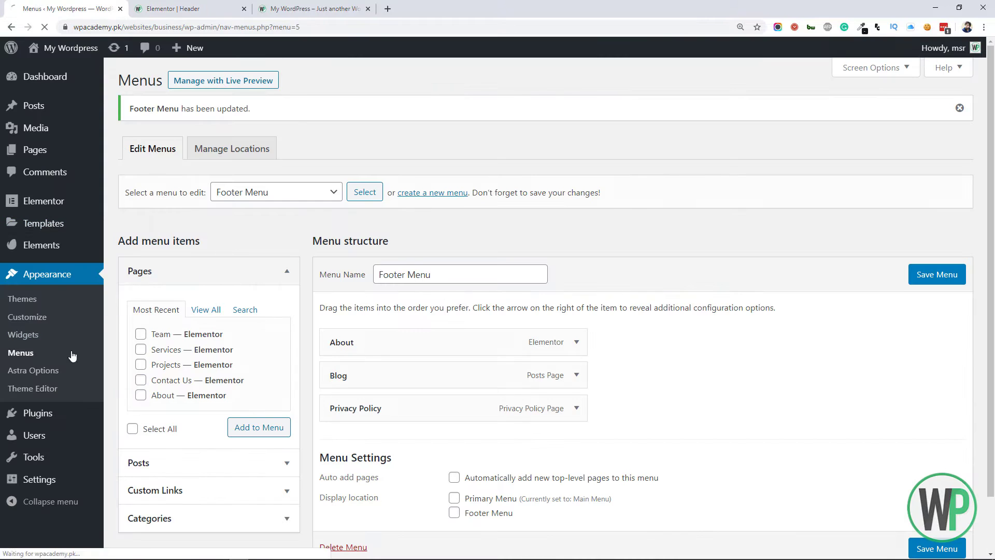
Step: Remove the Contact Us item from Main Menu and save the menu
left_click(276, 153)
left_click(259, 182)
left_click(365, 153)
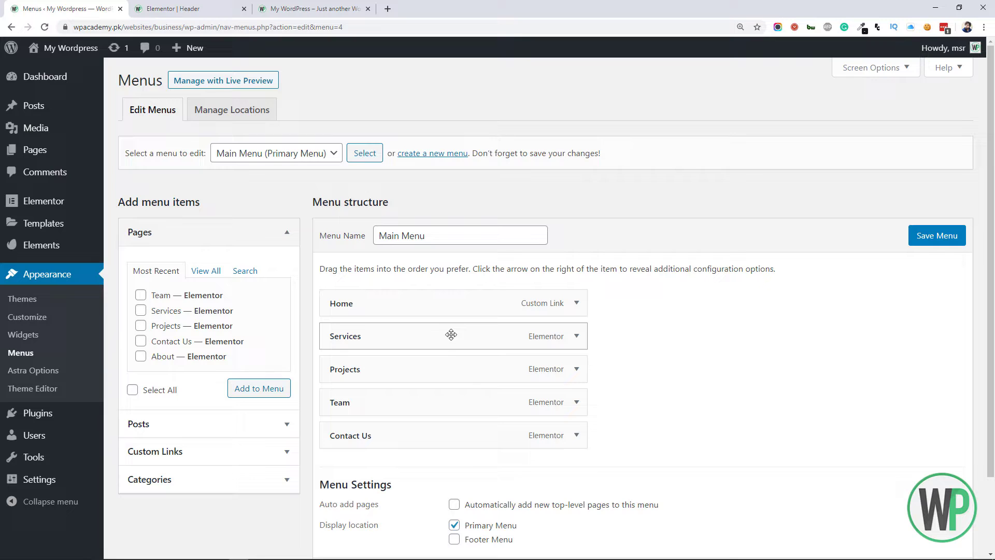
left_click(573, 438)
scroll(466, 362, "down", 3)
left_click(336, 435)
left_click(933, 178)
Step: Open the theme Customizer in a new tab and set the WP Academy image as the site logo in Site Identity
left_click(167, 9)
left_click(311, 59)
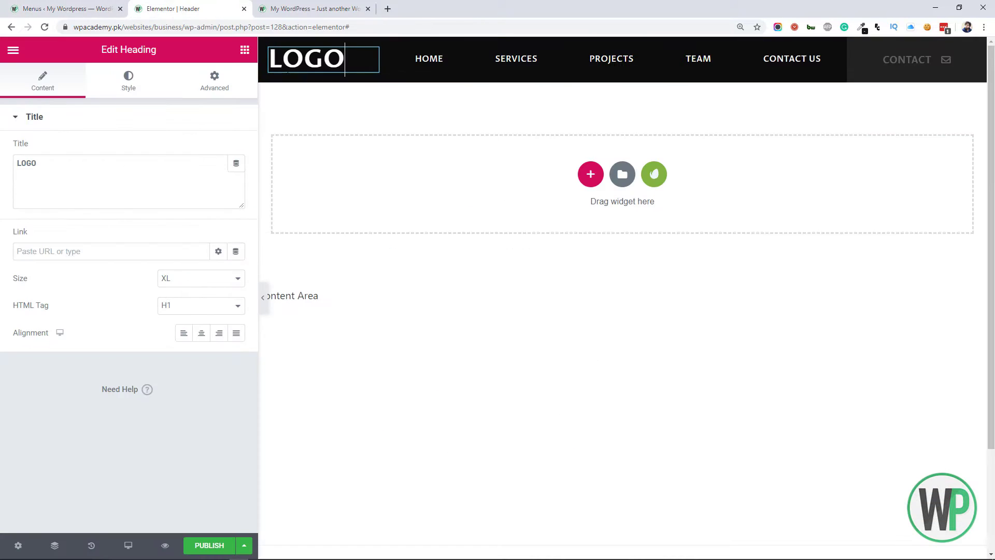
left_click(68, 9)
middle_click(266, 78)
left_click(188, 5)
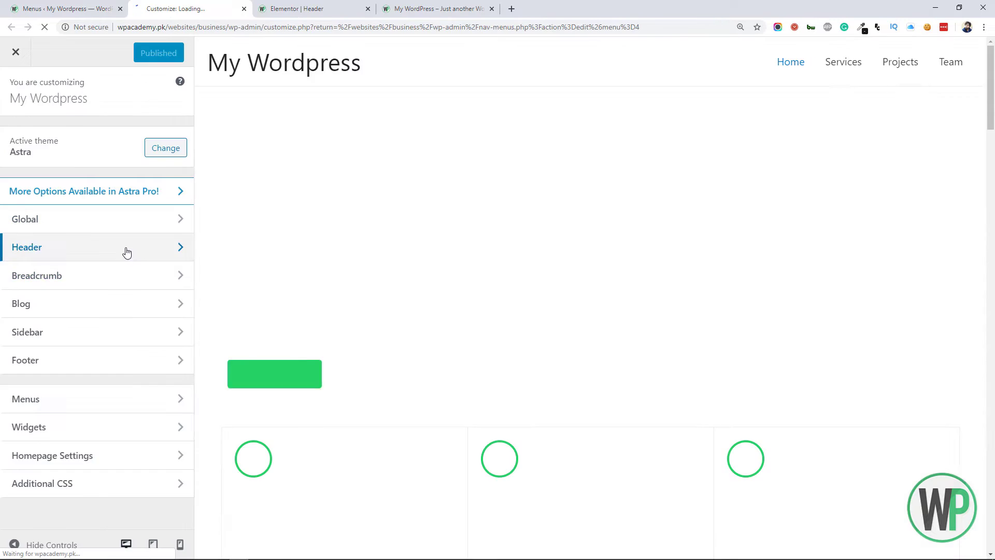
left_click(124, 250)
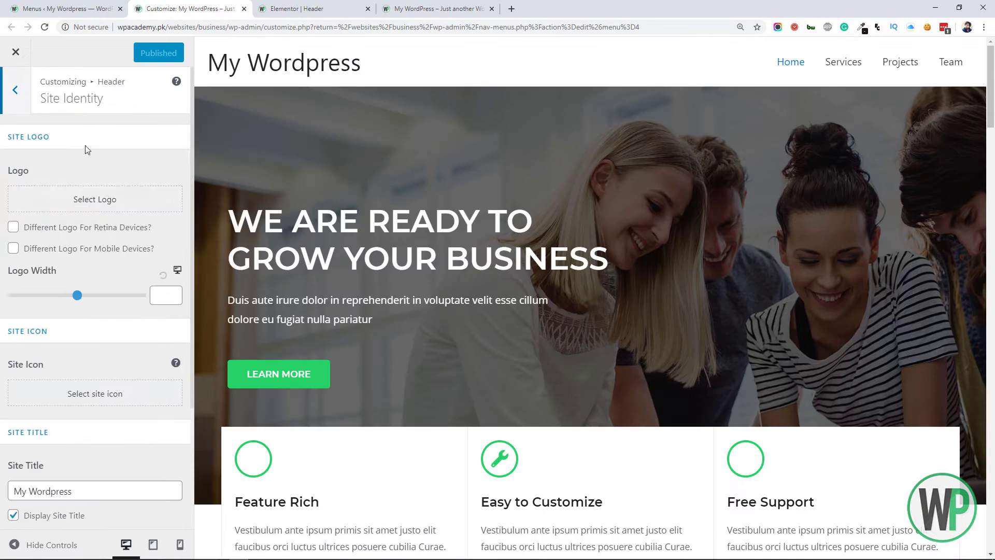
left_click(93, 197)
left_click(66, 113)
left_click(491, 298)
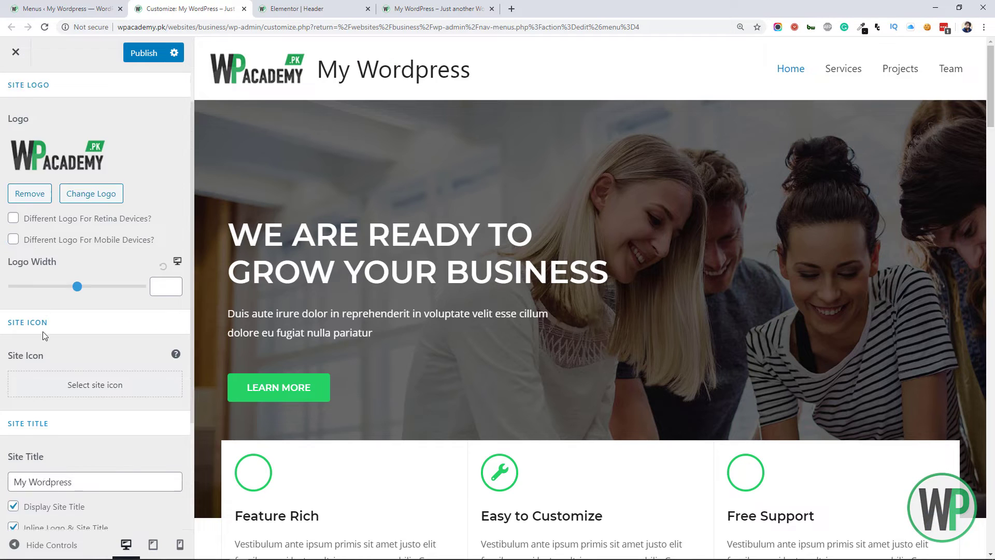
Step: Turn off the site title display beside the logo and publish the Customizer changes
scroll(15, 459, "down", 2)
left_click(14, 456)
scroll(83, 330, "down", 1)
left_click(395, 5)
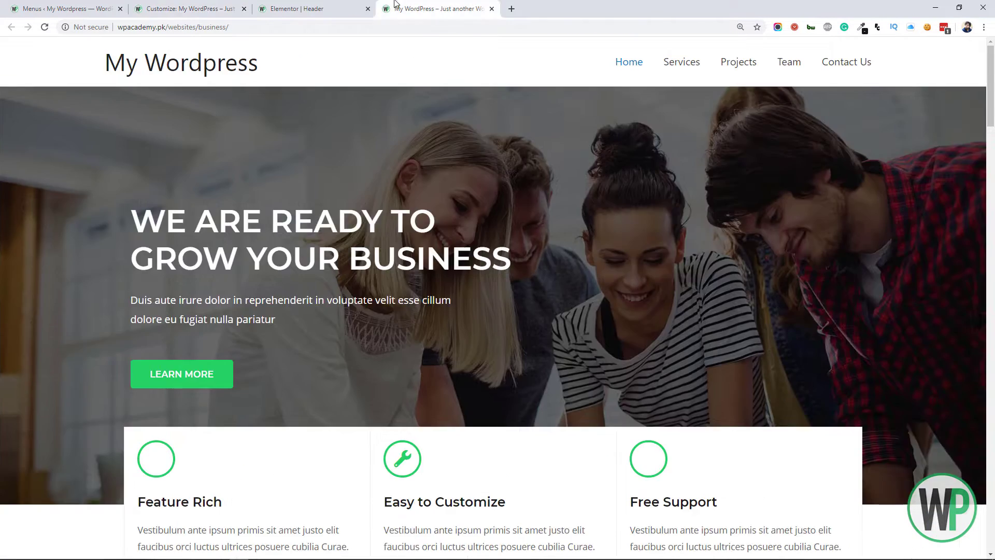
Step: Replace the site logo in the Customizer with the light-lettered WP Academy version
key("ctrl+shift+Tab")
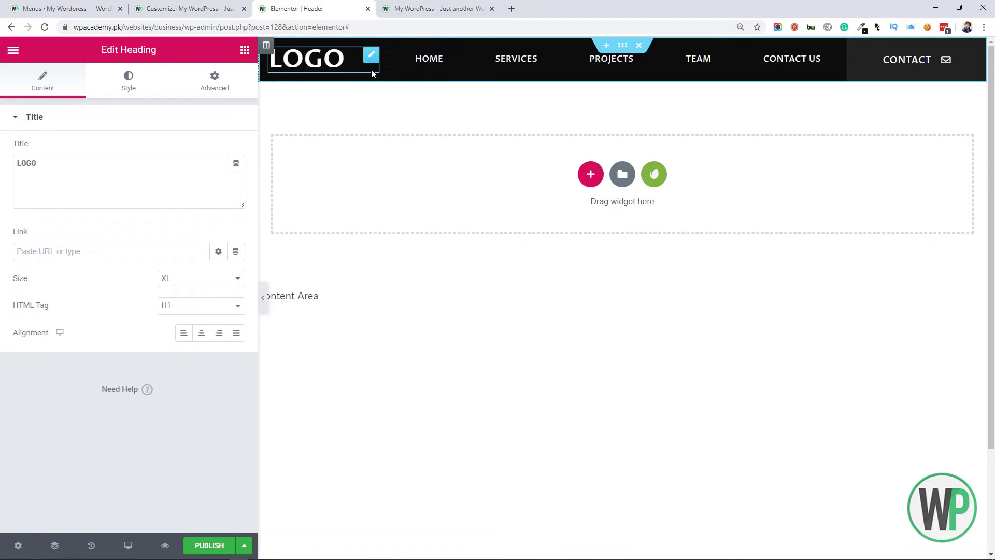
key("ctrl+shift+Tab")
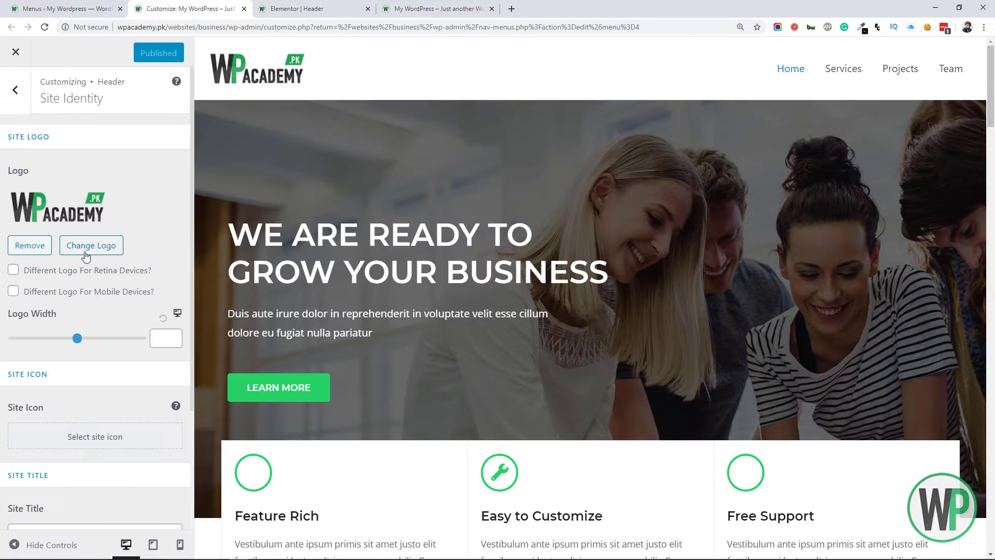
left_click(47, 250)
left_click(42, 208)
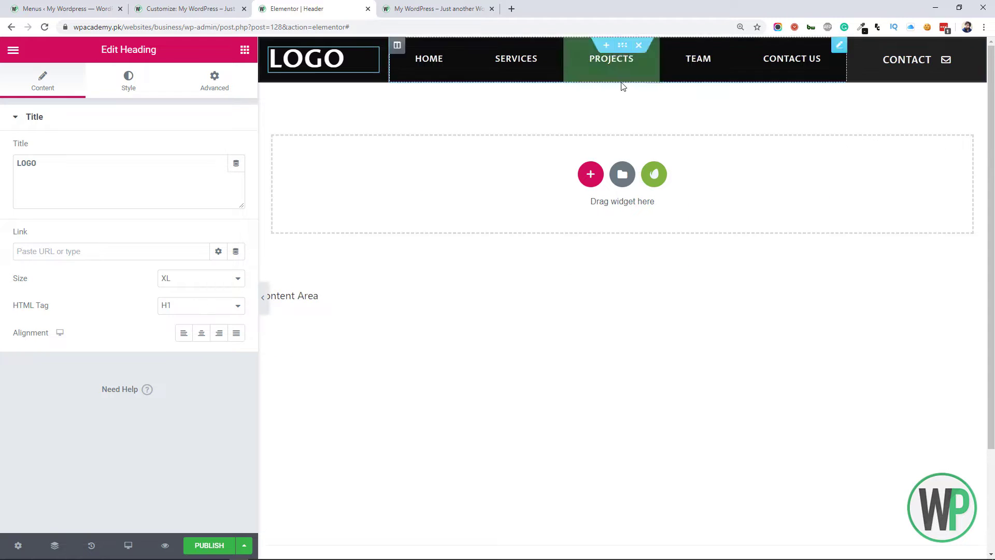
left_click(608, 42)
left_click(590, 96)
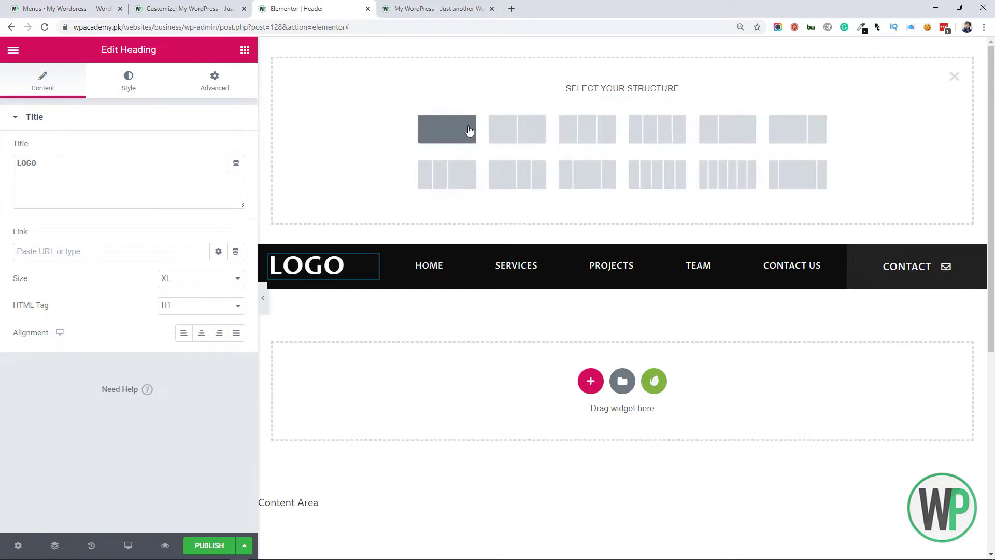
left_click(446, 128)
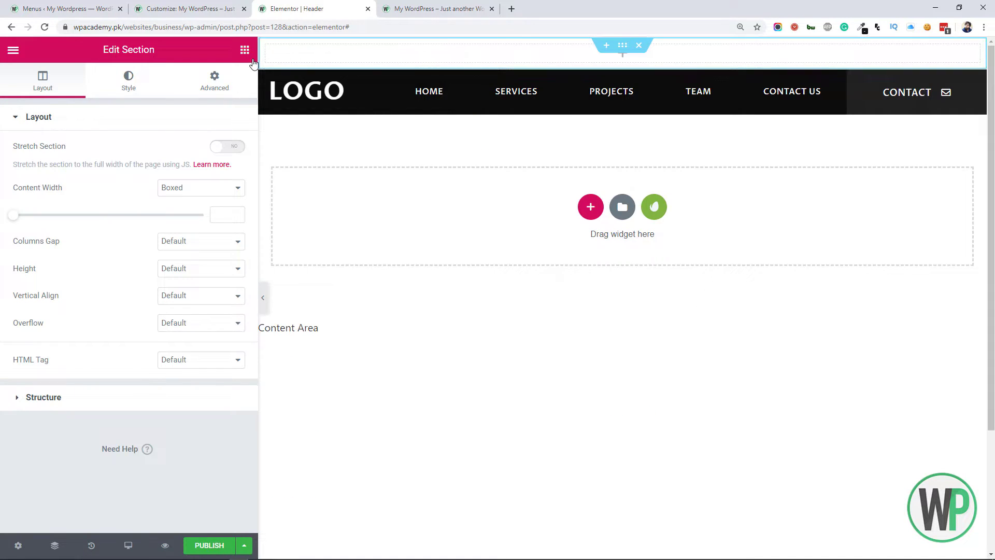
key("Delete")
Step: Publish the Header template with an Include condition for Entire Site
key("ctrl+s")
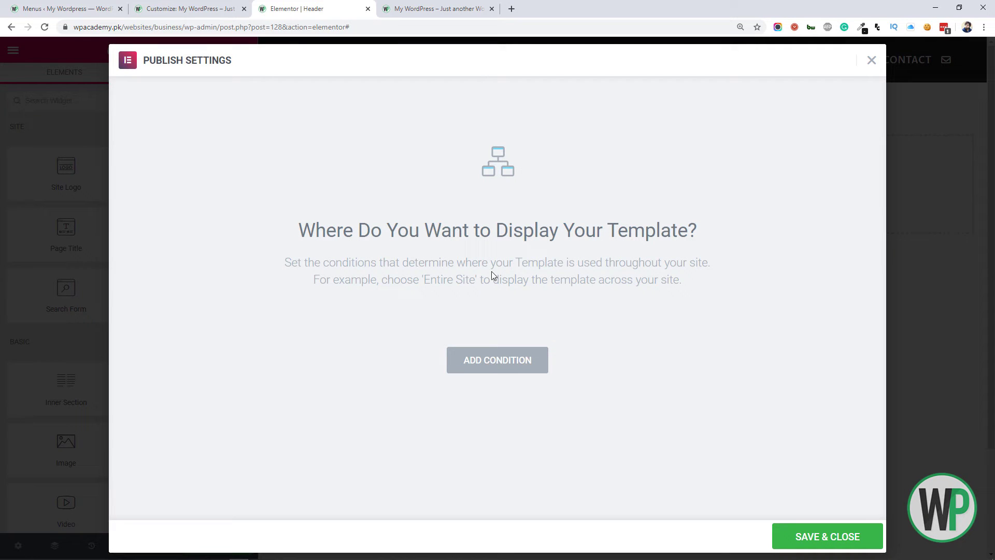
left_click(505, 360)
left_click(471, 336)
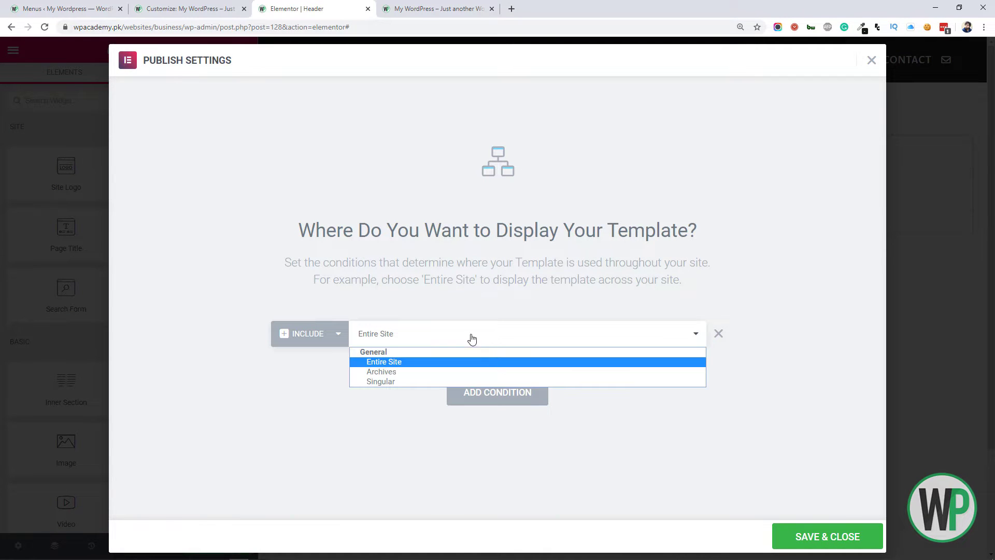
left_click(471, 336)
left_click(557, 338)
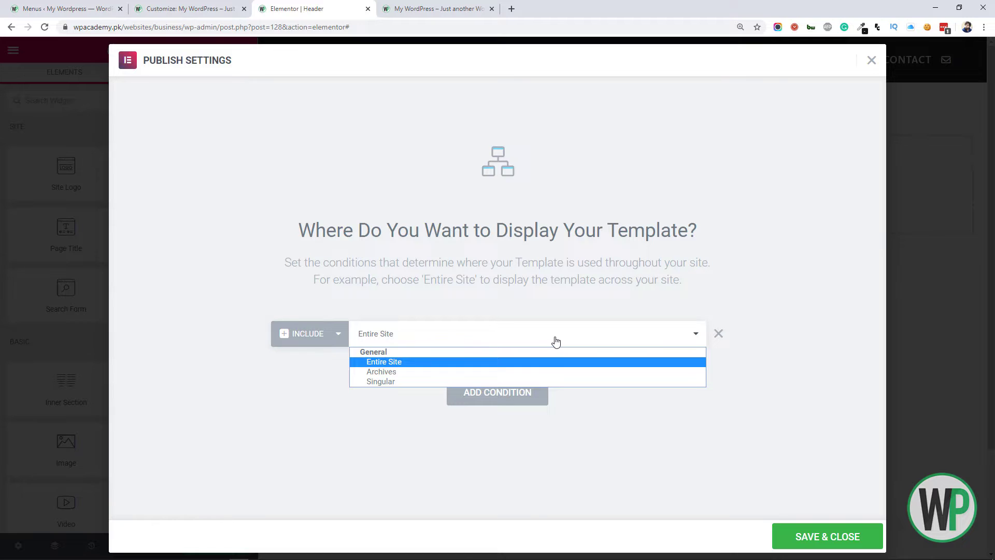
left_click(499, 381)
left_click(570, 333)
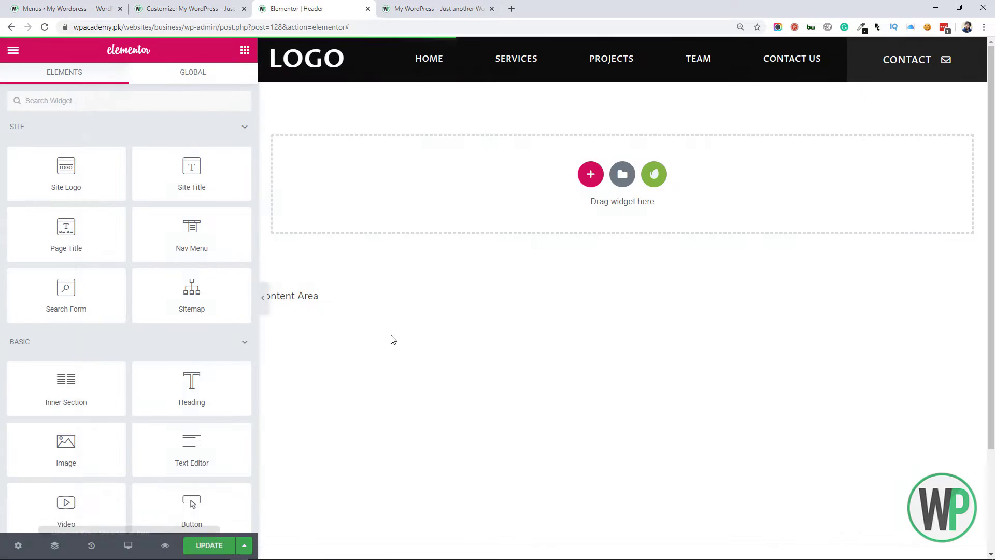
Step: Reload the header editor, delete the LOGO heading and place a Site Logo widget in its column
key("F5")
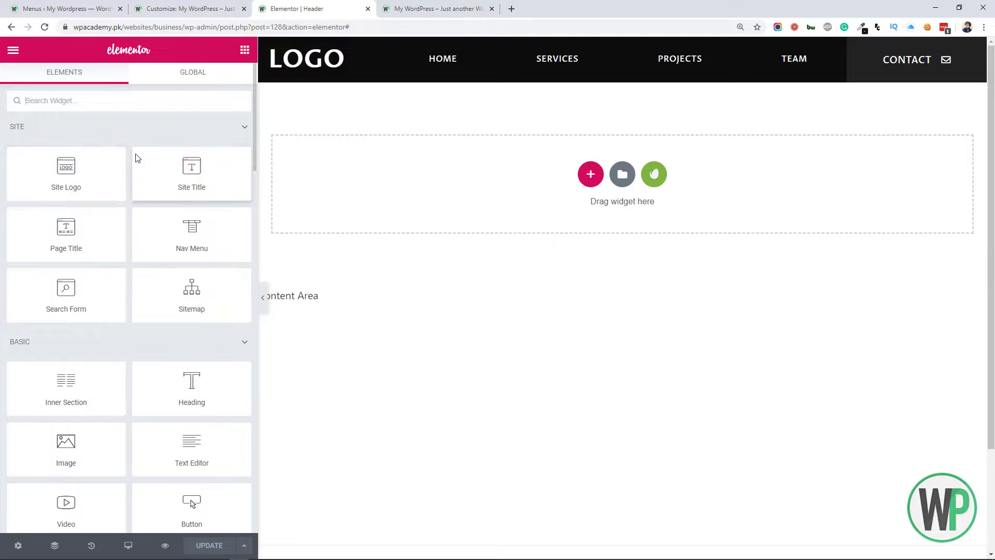
right_click(369, 63)
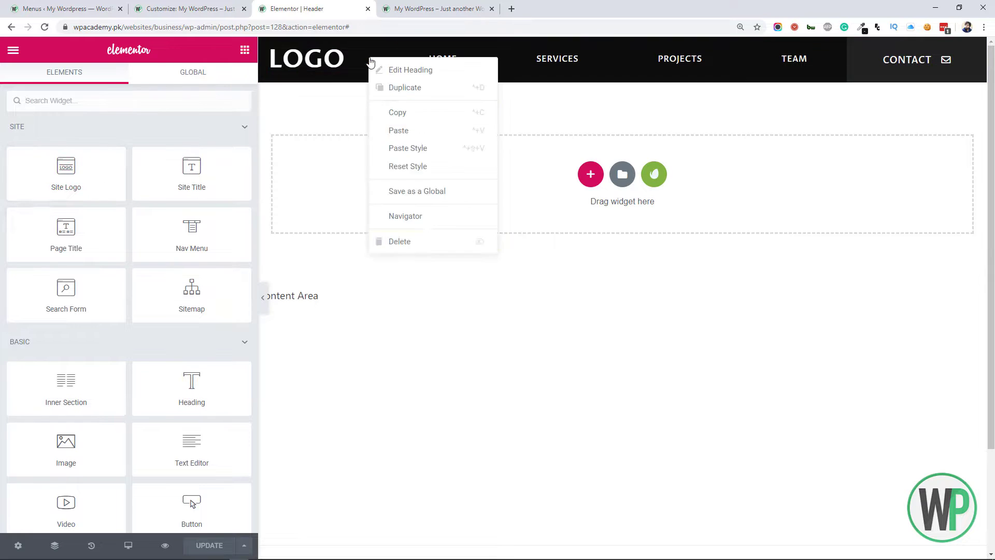
left_click(396, 240)
left_click_drag(66, 174, 322, 58)
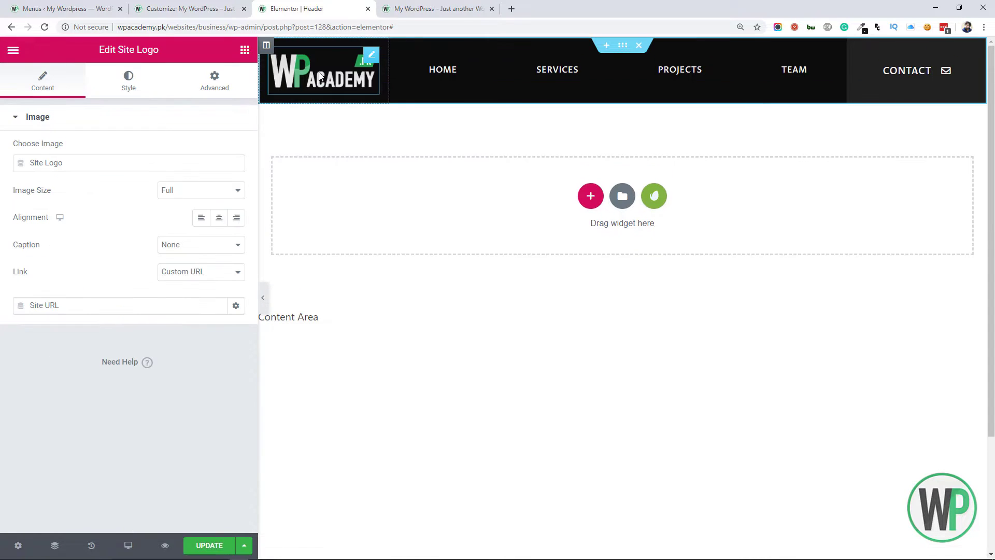
Step: Left-align the site logo at 50% width and check the updated header on the live homepage
left_click(137, 92)
left_click_drag(28, 172, 125, 174)
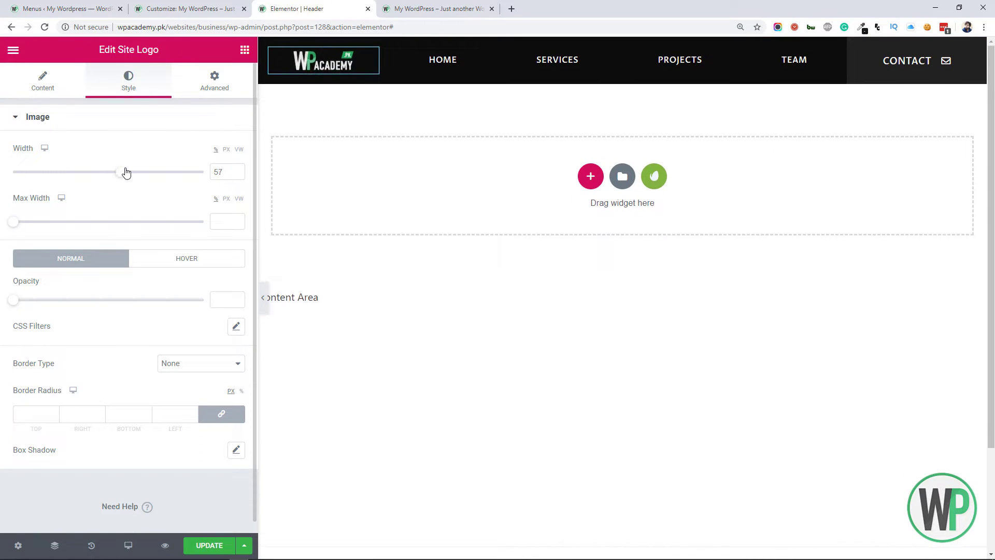
left_click(42, 83)
left_click(129, 83)
left_click(236, 175)
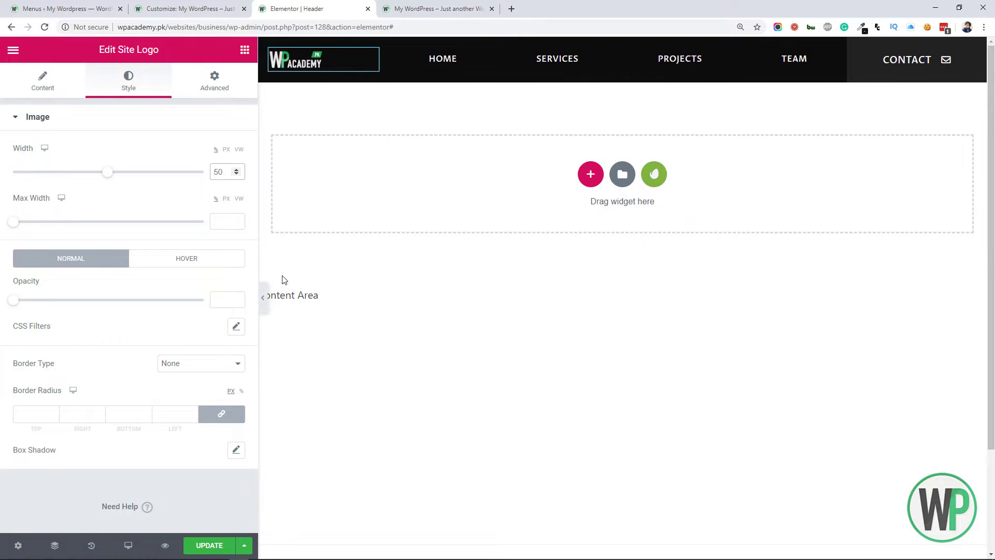
key("ctrl+Tab")
key("F5")
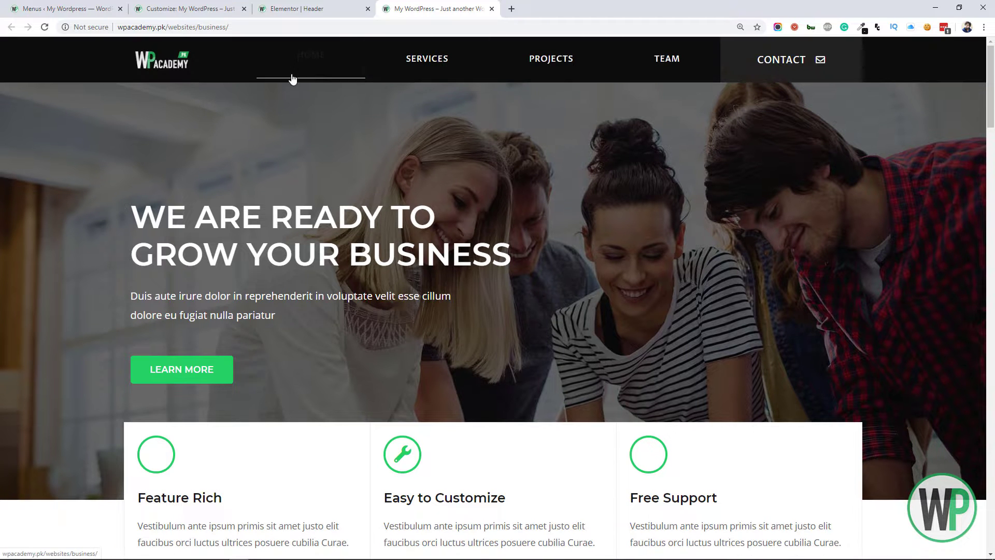
Step: In the Customizer's Additional CSS, delete the margin-top: -7px and padding-top: 4px lines from the menu hover rule
left_click(289, 5)
key("ctrl+Tab")
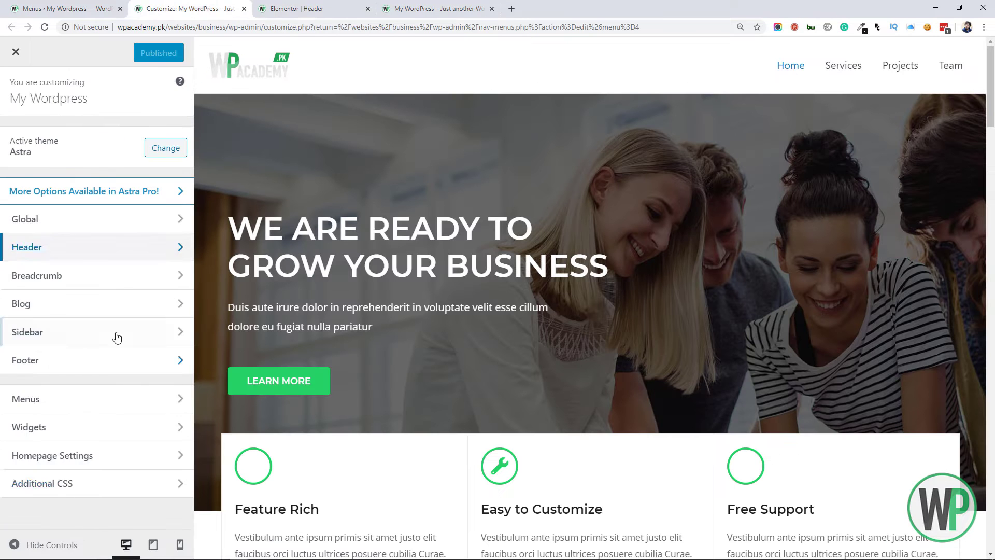
left_click(47, 542)
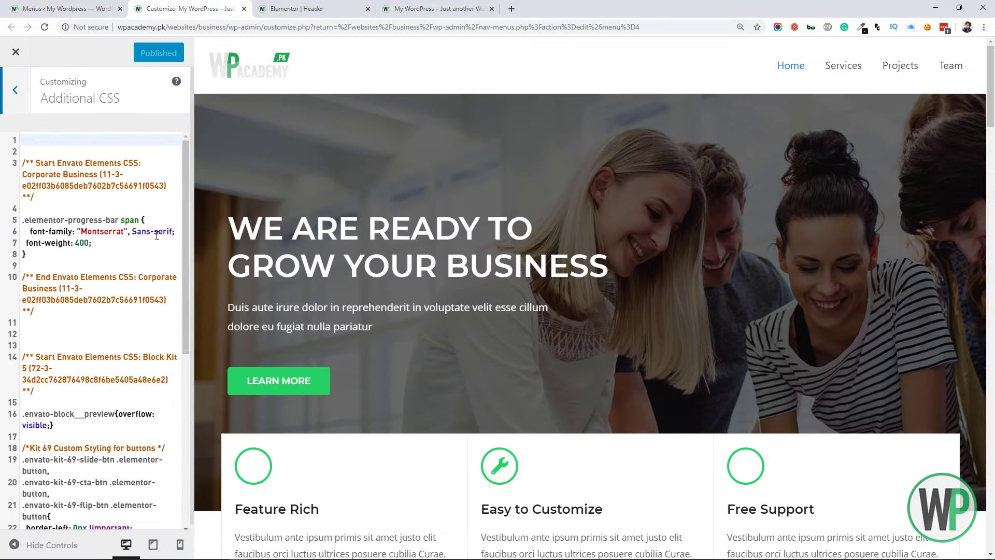
scroll(181, 187, "down", 2)
scroll(181, 188, "down", 6)
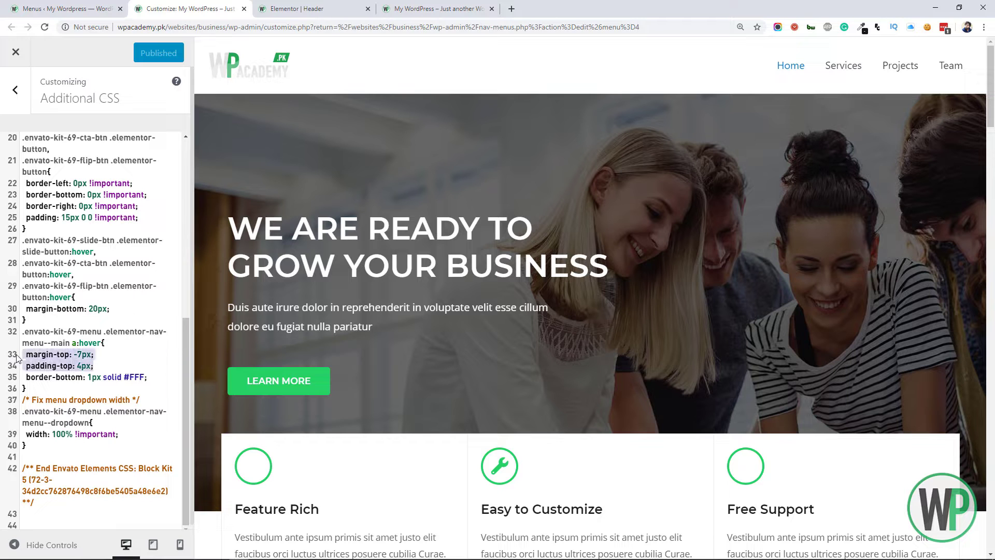
key("Delete")
Step: Align the header's nav menu right with a horizontal padding of 20, update the template and reload the live homepage
left_click(438, 9)
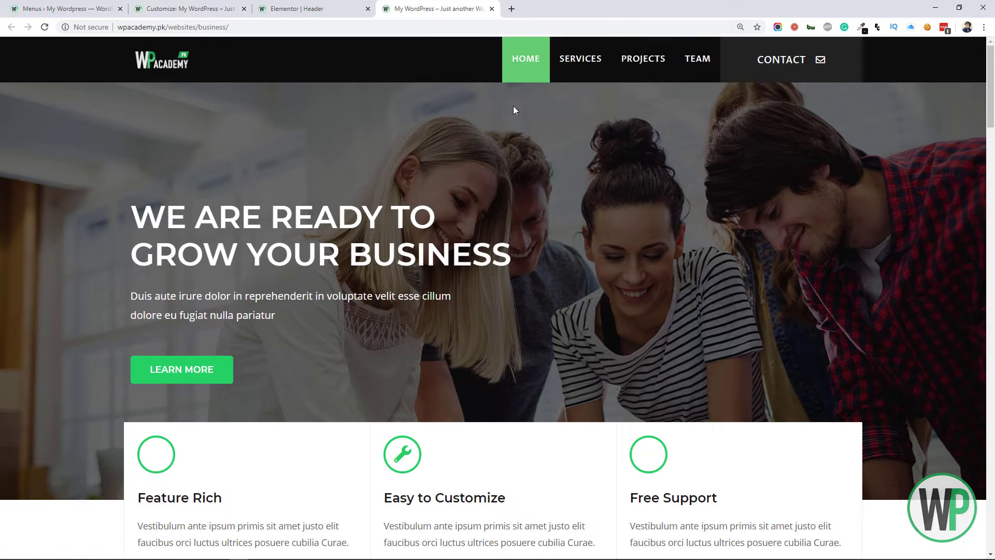
key("ctrl+Page_Up")
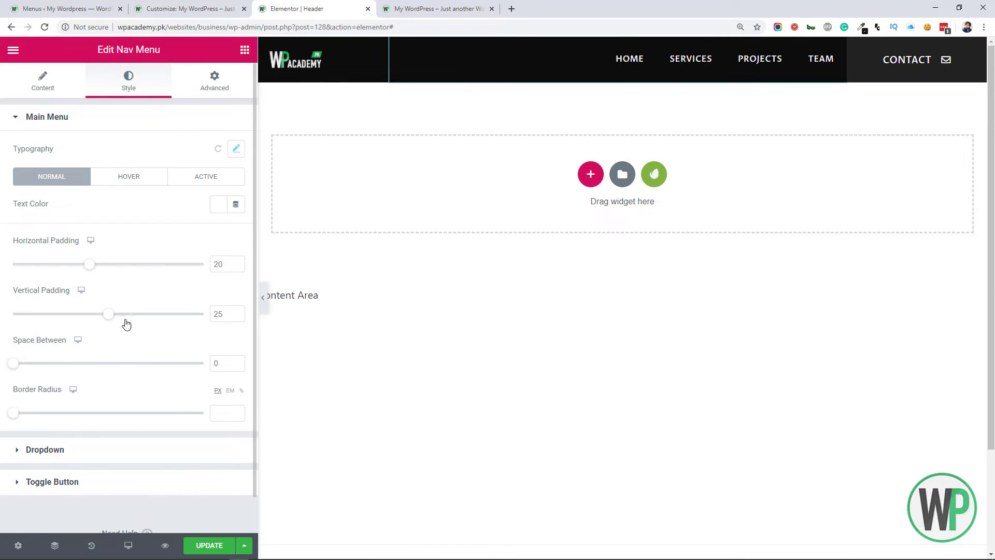
left_click(210, 545)
key("ctrl+Page_Down")
key("F5")
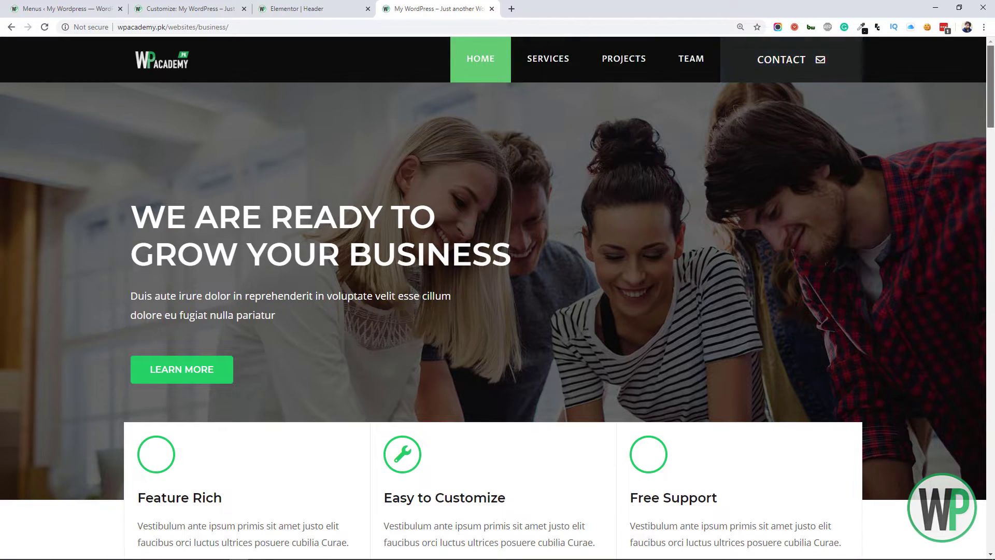
Step: Set Load Font Awesome 4 Support to Yes in Elementor's advanced settings, save, and check the homepage feature icons
scroll(598, 124, "down", 3)
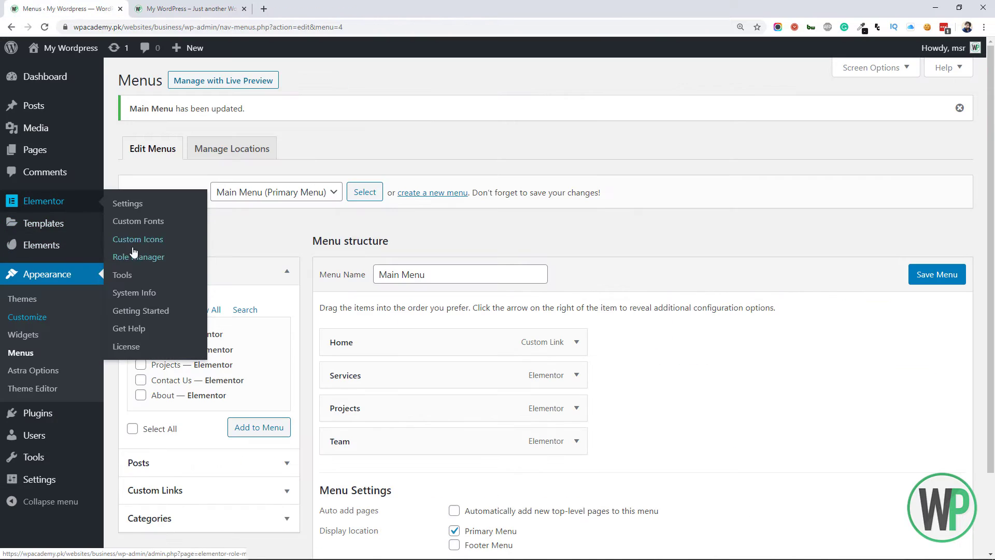
left_click(127, 203)
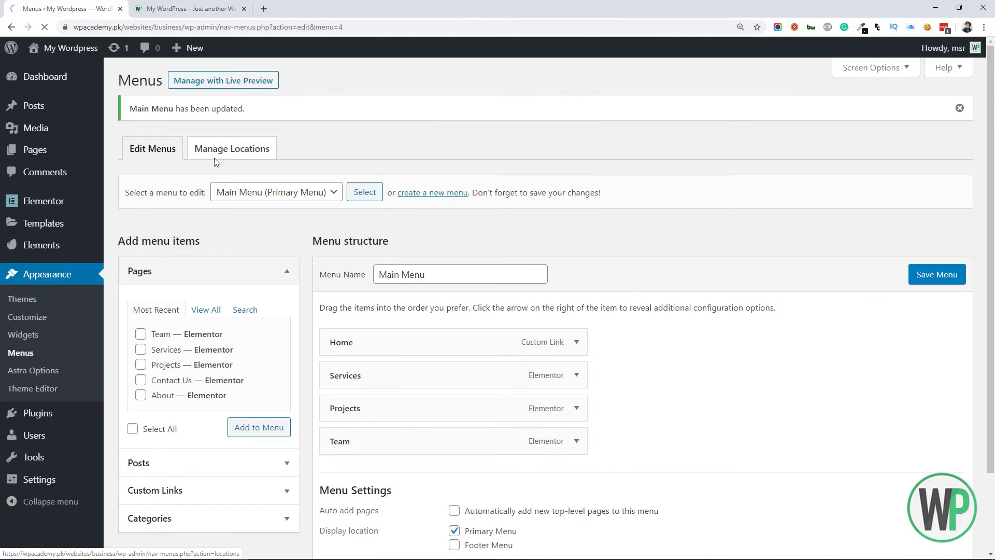
left_click(190, 109)
left_click(294, 119)
left_click(278, 355)
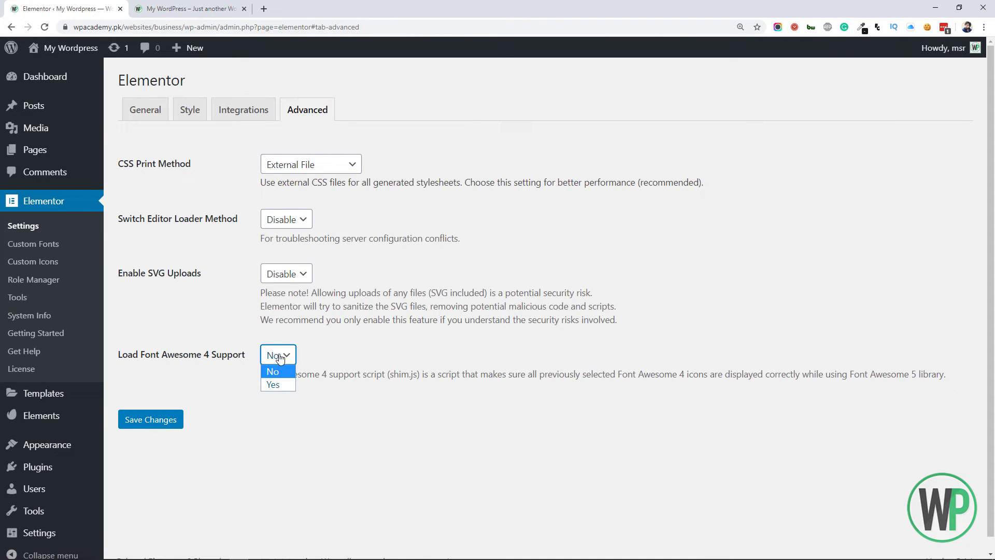
left_click(273, 384)
left_click(150, 419)
key("ctrl+Tab")
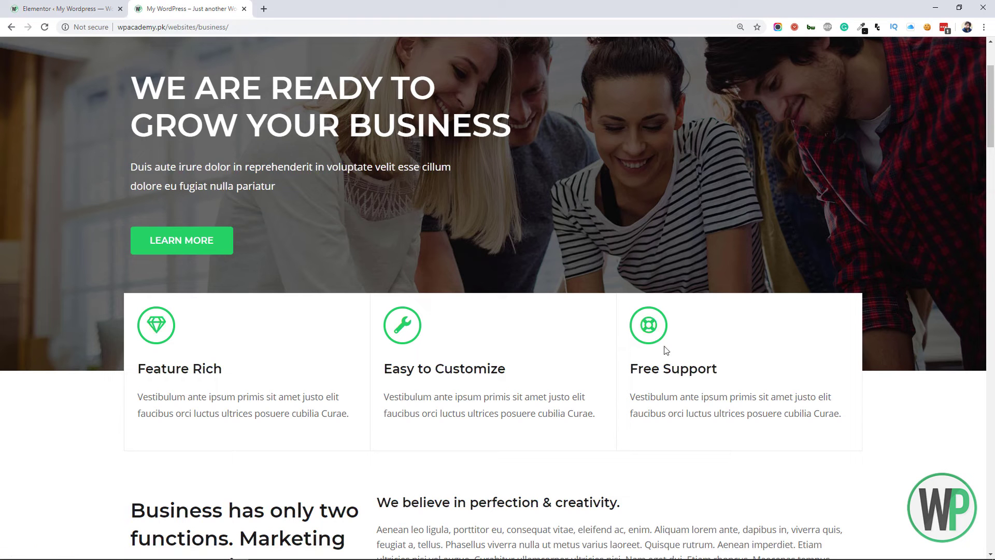
Step: Create a Footer-type template named Footer in the Theme Builder
scroll(667, 351, "up", 3)
key("ctrl+Tab")
left_click(63, 135)
mouse_move(44, 268)
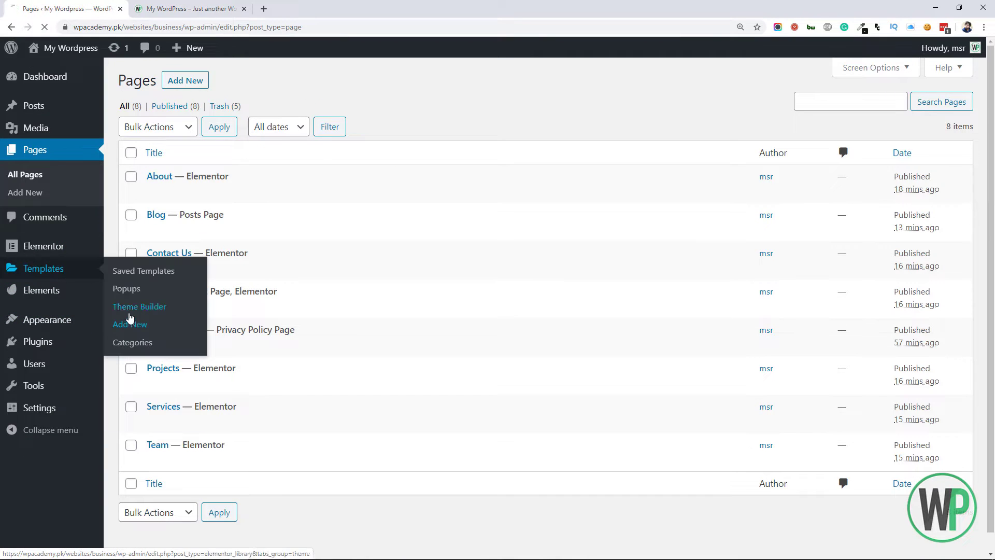
left_click(130, 313)
left_click(269, 120, "ctrl+shift")
left_click(556, 352)
type("Footer")
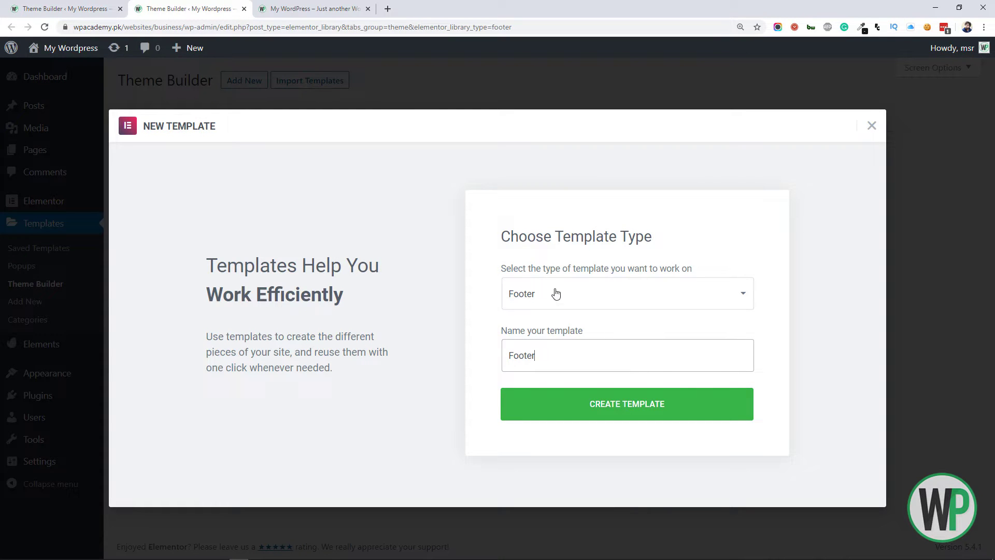
left_click(560, 403)
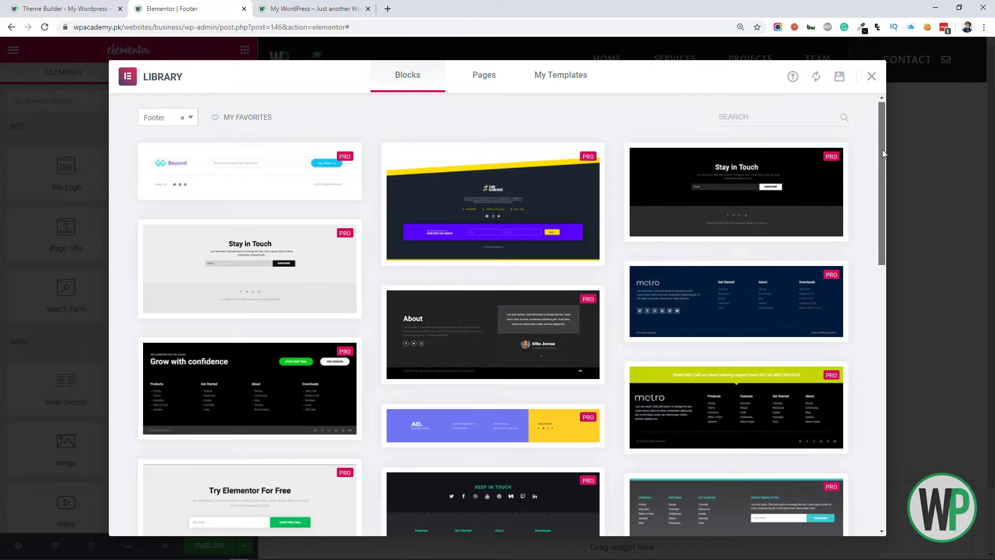
Step: Insert the black Stay in Touch footer block from the template library, connecting the site to the library account
mouse_move(882, 149)
left_mouse_down()
mouse_move(878, 313)
mouse_move(880, 130)
left_mouse_up()
left_click(654, 232)
left_click(524, 301)
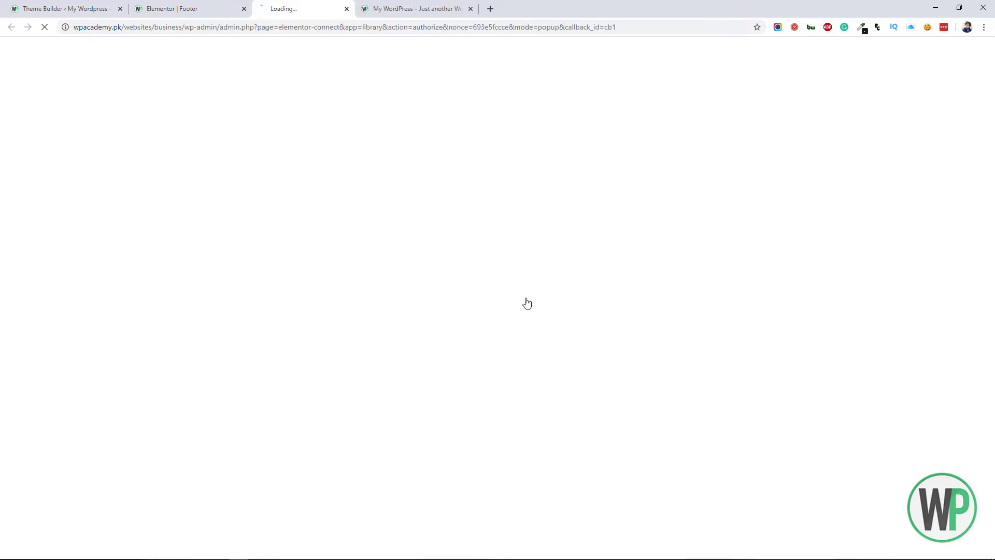
left_click(513, 366)
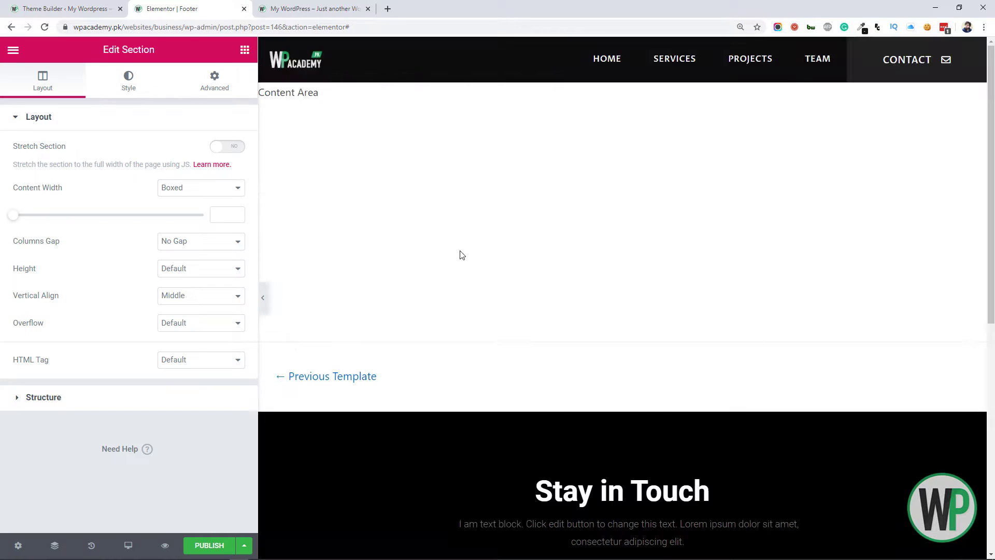
Step: Review the settings of the footer's subscribe form and social icons
scroll(462, 255, "down", 6)
left_click(596, 275)
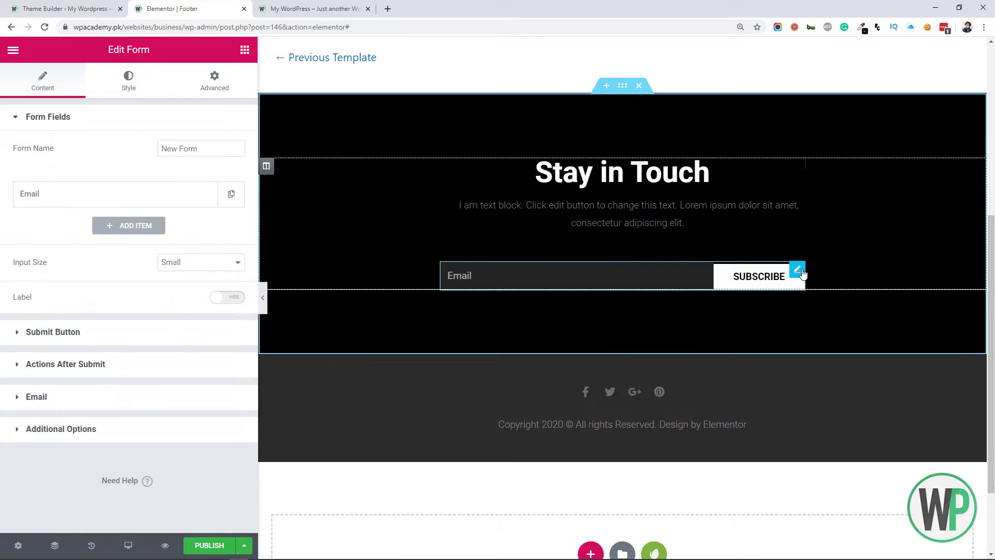
left_click(78, 326)
left_click(65, 496)
scroll(684, 353, "down", 1)
left_click(528, 346)
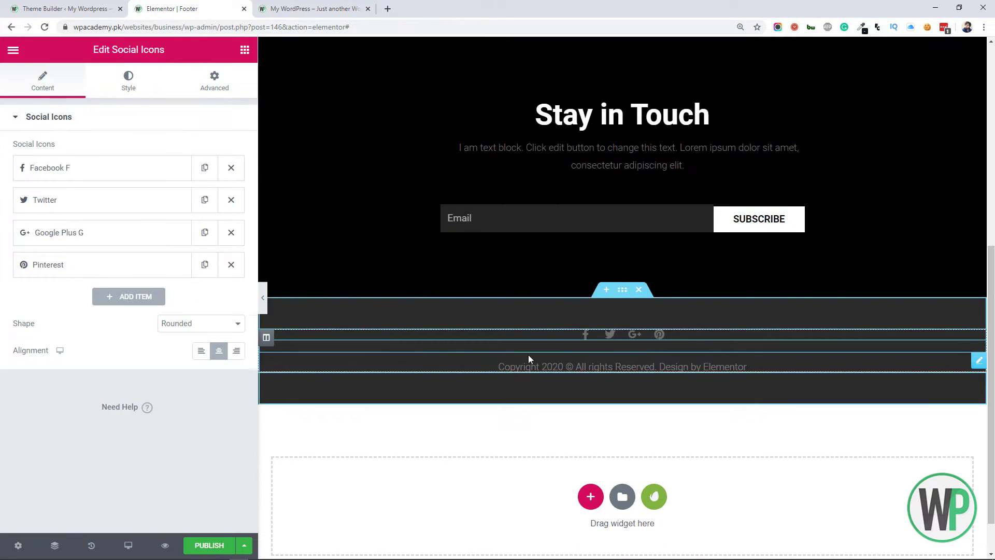
Step: Remove the Design by Elementor credit from the footer's copyright heading, keeping © All rights Reserved. after the date
left_click(532, 363)
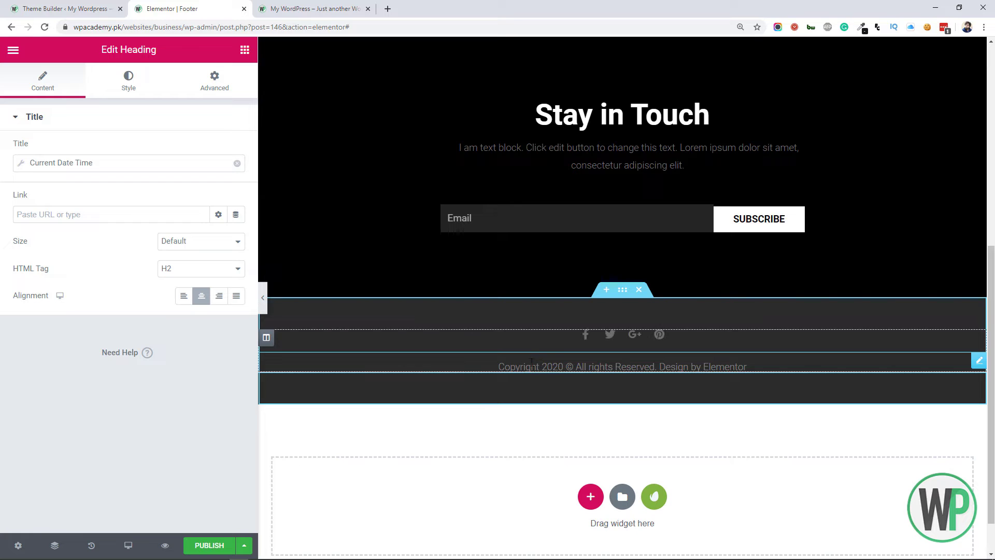
left_click(57, 164)
left_click(56, 312)
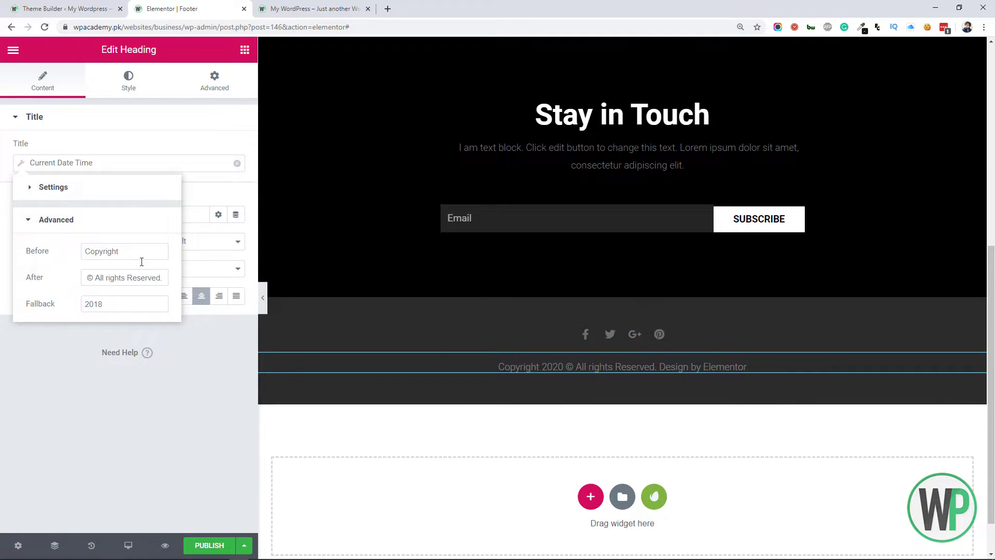
left_click(58, 221)
left_click(56, 220)
triple_click(160, 277)
key("BackSpace")
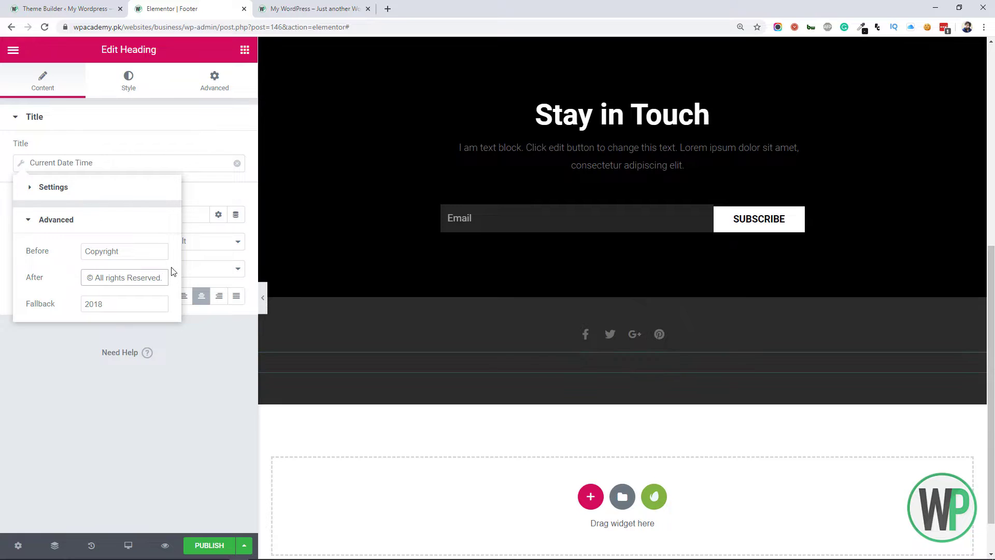
left_click(520, 253)
Step: Add a nav menu below the footer's social icons using Footer Menu, with pointer and mobile breakpoint set to None
left_click_drag(192, 233, 539, 350)
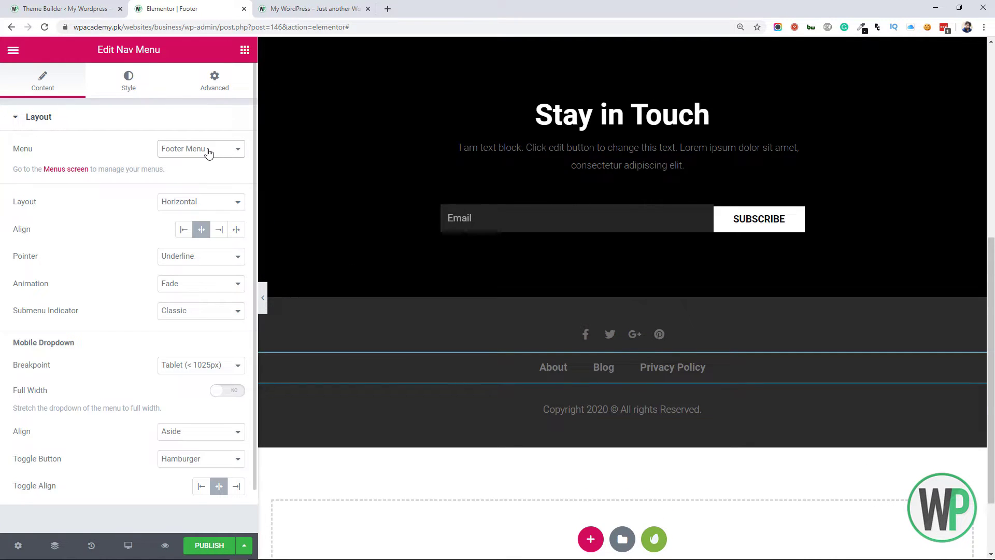
left_click(201, 256)
left_click(176, 269)
left_click(201, 338)
left_click(171, 371)
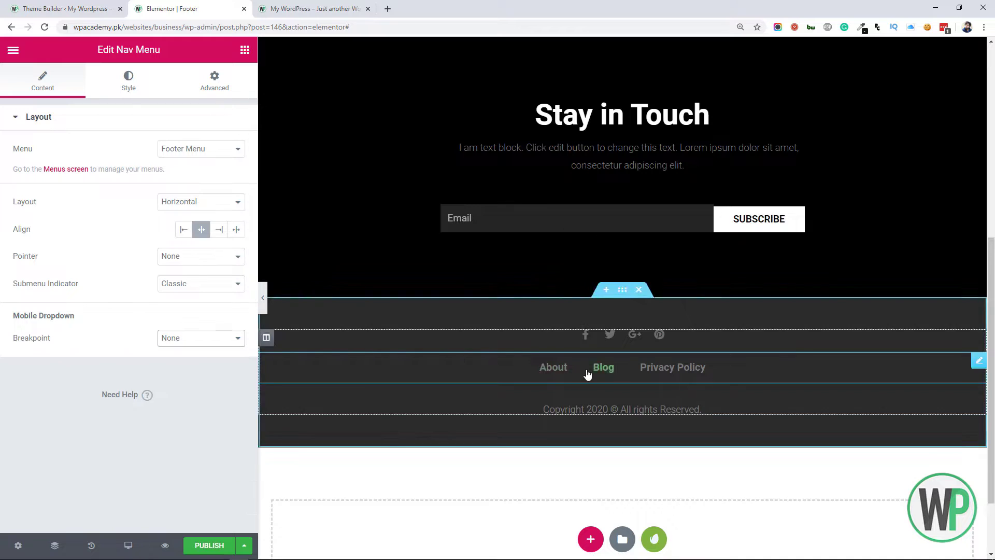
Step: Set the footer nav menu's typography to weight 400 and size 13 px
left_click(128, 86)
left_click(235, 149)
left_click(206, 184)
left_click(188, 260)
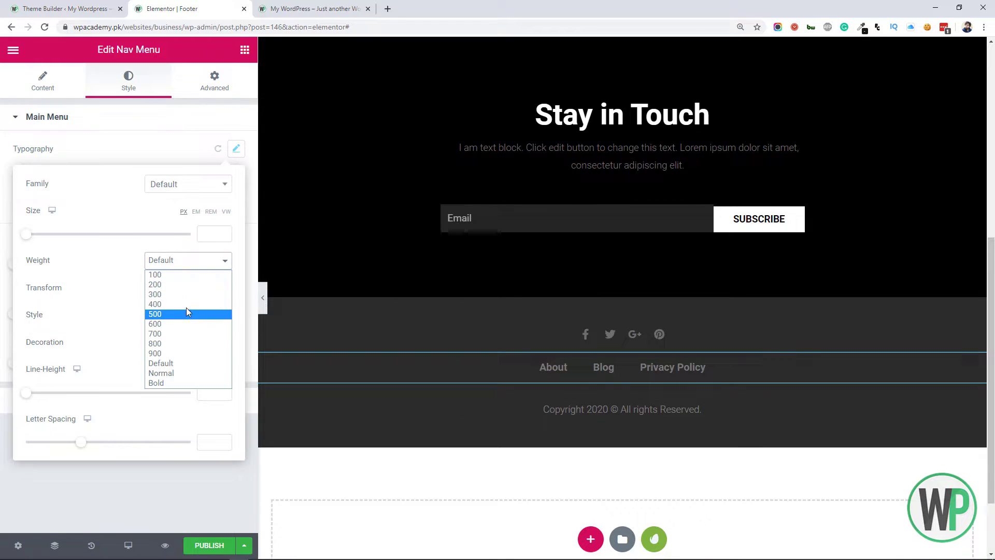
left_click(186, 304)
left_click(210, 233)
type("13")
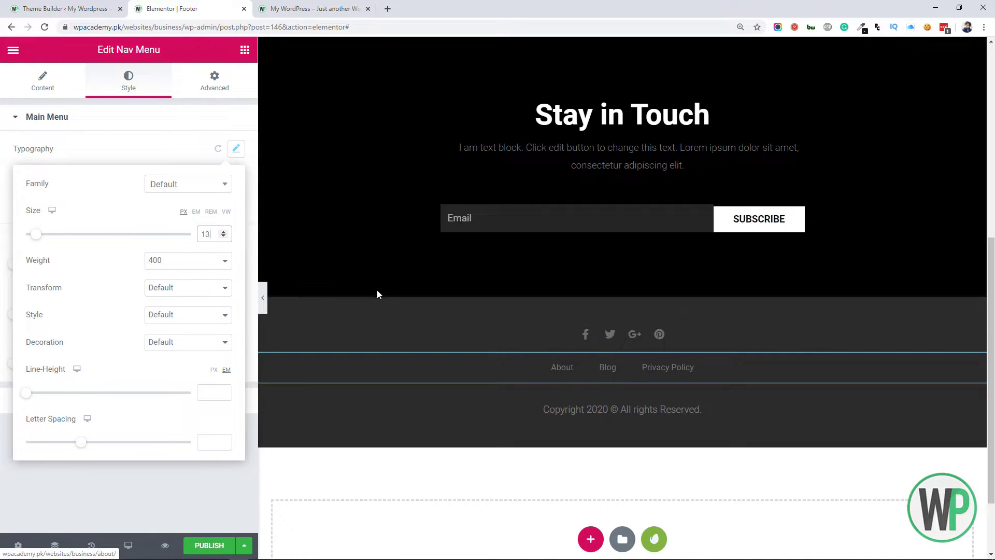
Step: Place the copyright heading and nav menu side by side in an inner section, aligned towards each other, with 0 heading padding
left_click(245, 49)
left_click_drag(65, 388, 808, 373)
left_click_drag(600, 399, 607, 354)
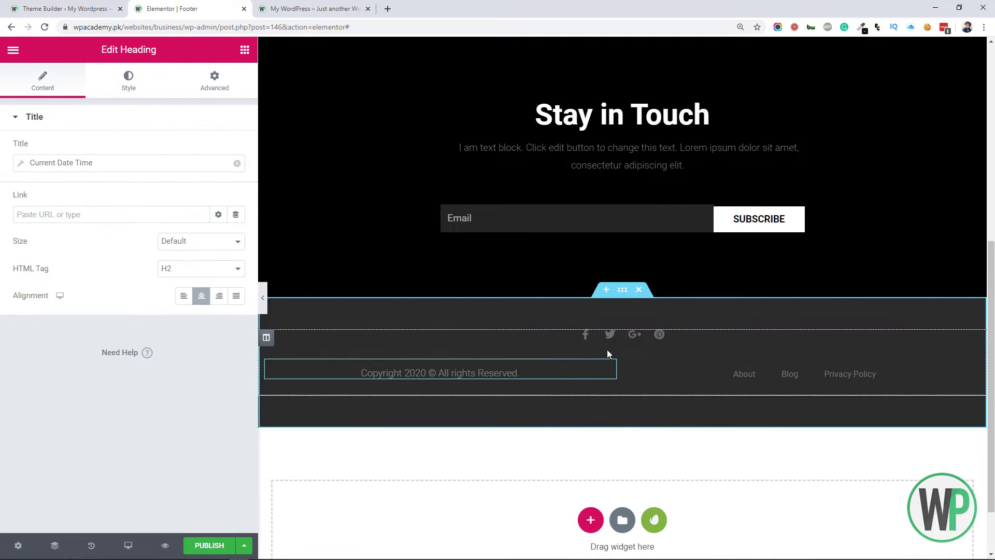
left_click(607, 346)
left_click(195, 258)
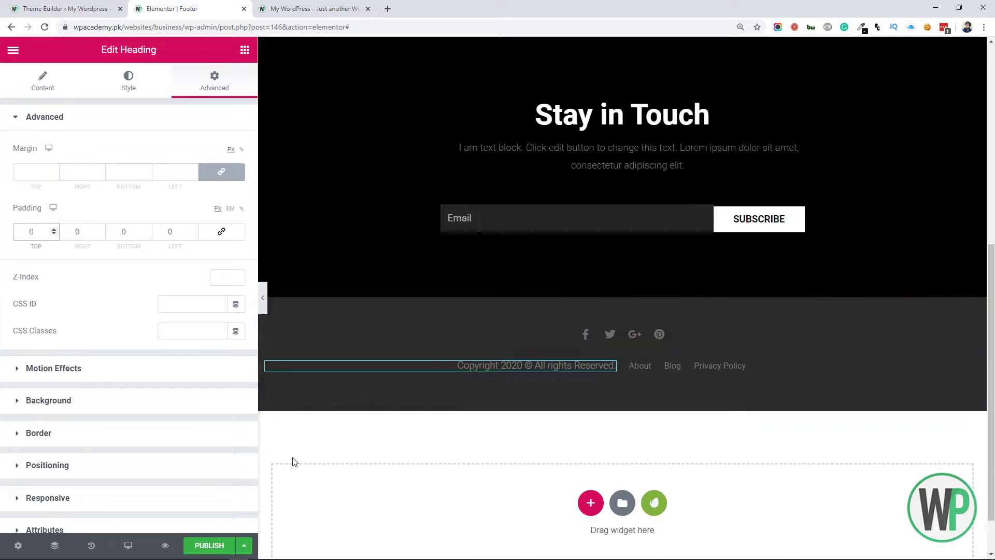
Step: Publish the footer template with a display condition and check the live homepage down to its footer
left_click(209, 545)
left_click(498, 358)
left_click(827, 536)
left_click(243, 9)
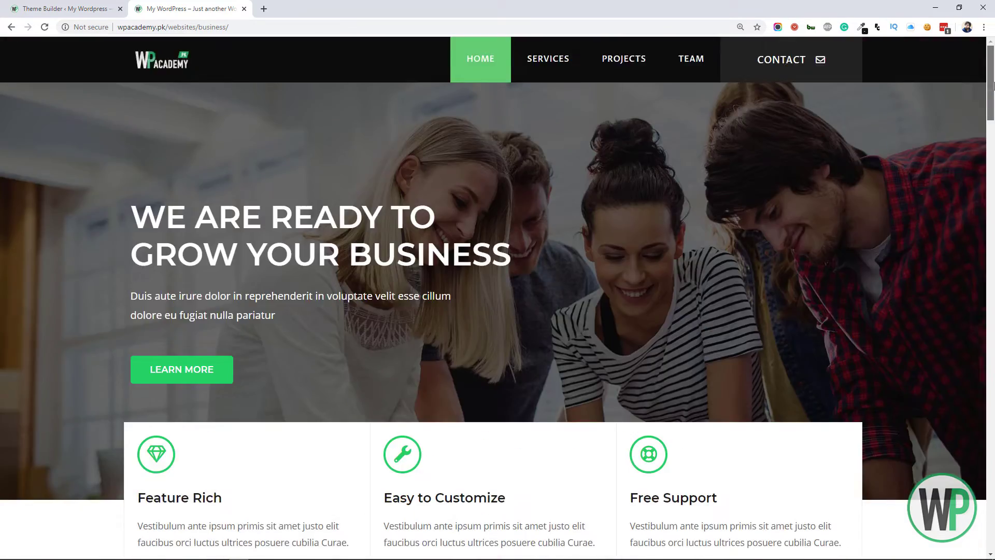
left_click_drag(991, 78, 994, 523)
scroll(993, 523, "up", 10)
Step: Open the Home page for editing with Elementor from the Pages list
left_click(62, 9)
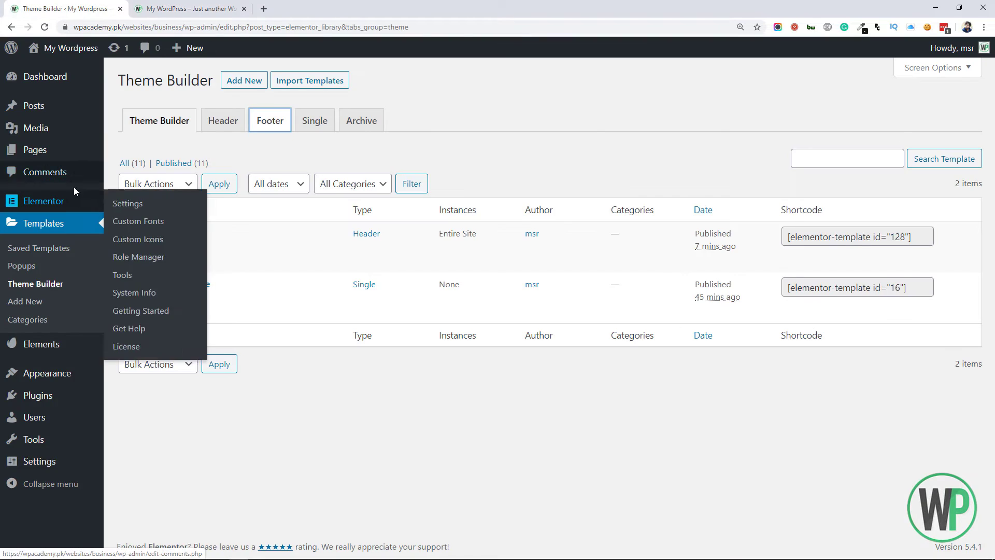
left_click(35, 149)
left_click(191, 9)
left_click(67, 9)
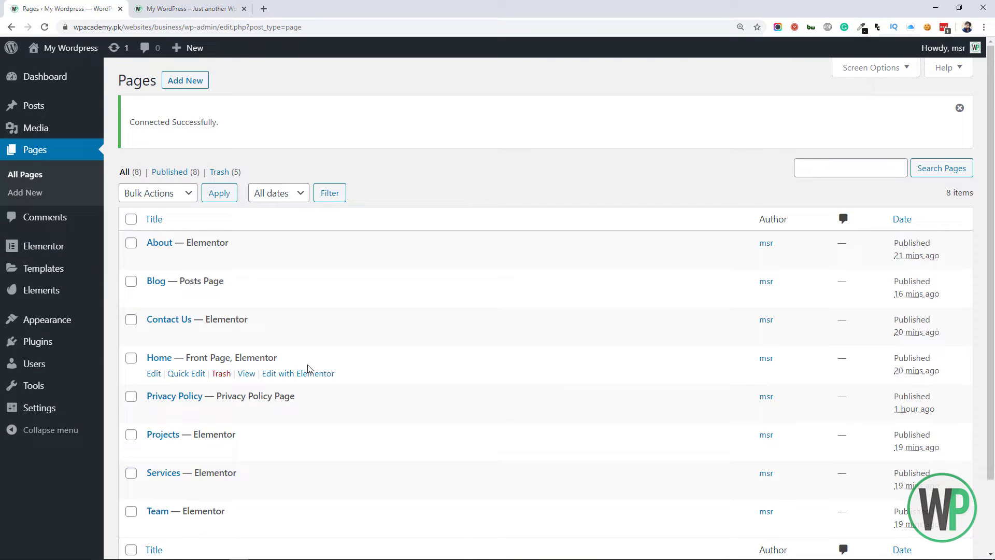
left_click(308, 369)
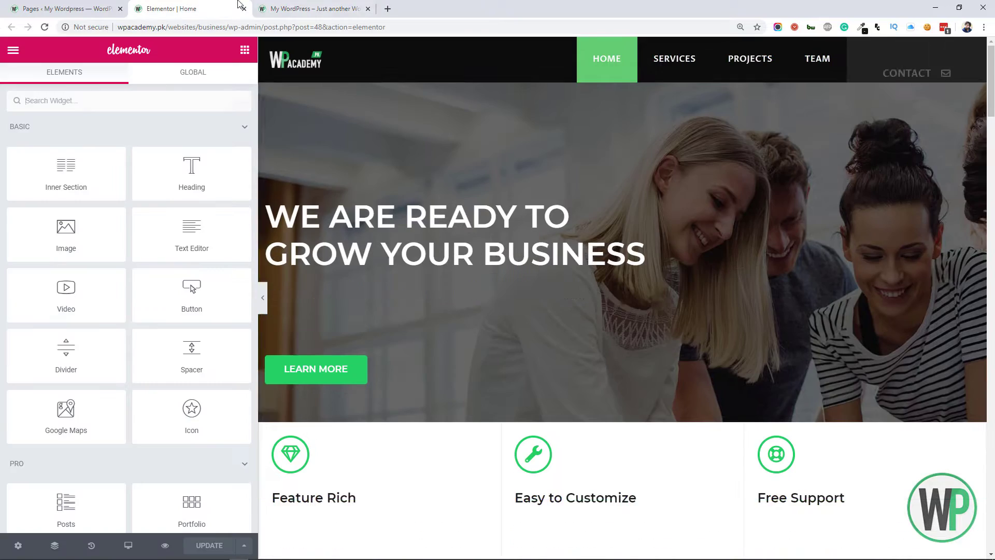
left_click(318, 9)
left_click(171, 9)
Step: Centre the hero heading and clear its 44% right margin
left_click(311, 228)
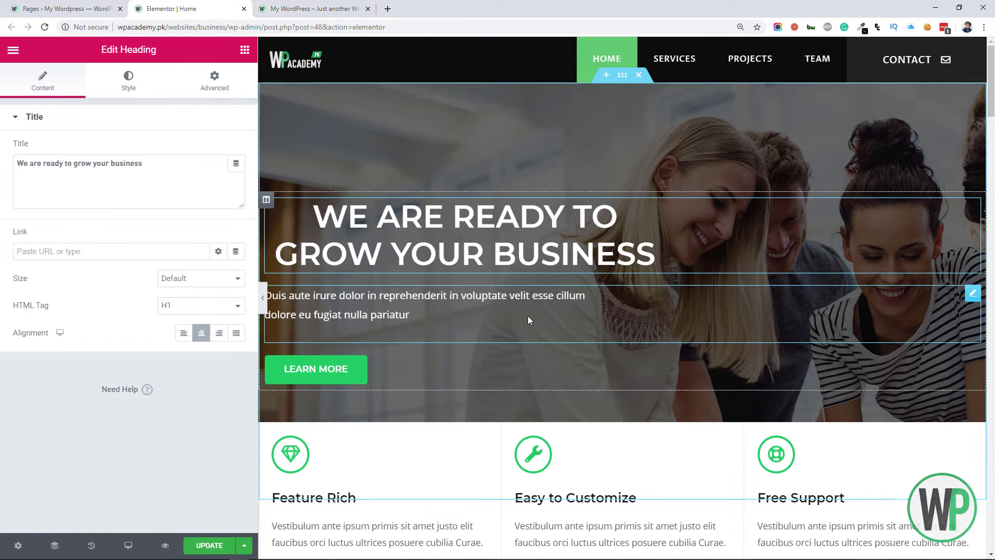
left_click(321, 301)
left_click(290, 210)
left_click(215, 81)
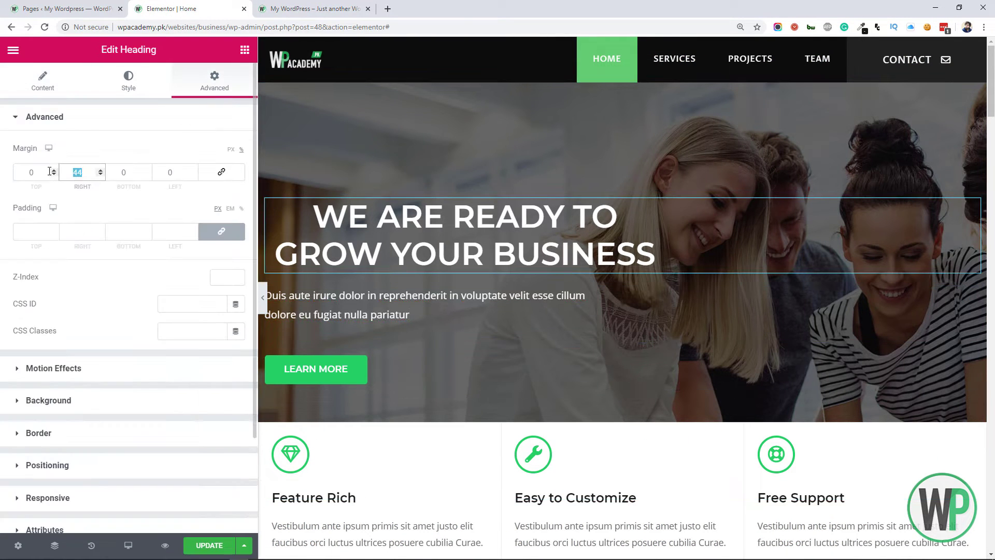
key("BackSpace")
Step: Centre-align the hero's paragraph text and the Learn More button
left_click(363, 290)
left_click(128, 81)
left_click(202, 149)
left_click(321, 350)
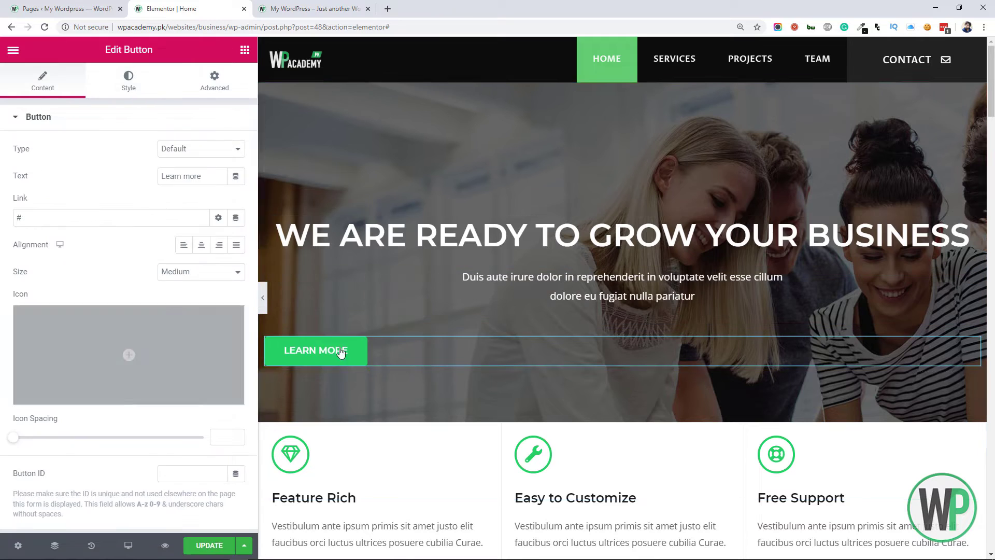
left_click(201, 218)
Step: Set the hero section's content width to 700, update the page and check the reloaded live homepage
left_click(622, 75)
left_click(227, 215)
type("700")
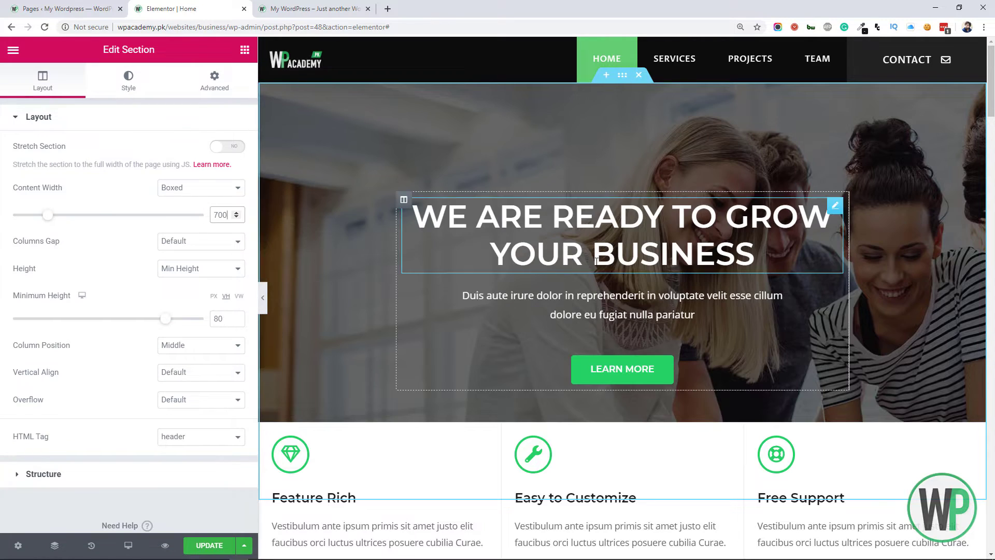
left_click(209, 546)
left_click(335, 8)
key("F5")
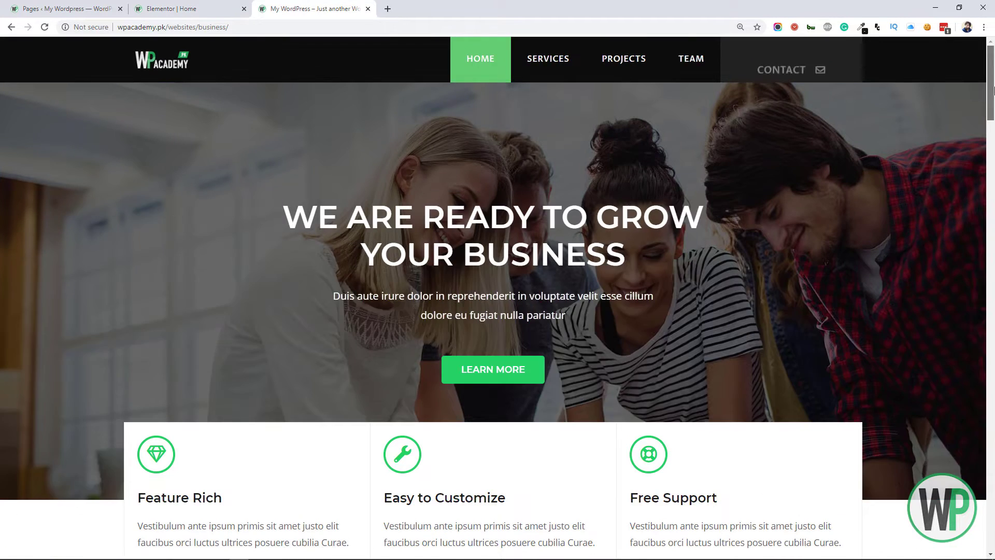
scroll(497, 280, "down", 3)
scroll(498, 280, "up", 2)
scroll(993, 82, "up", 1)
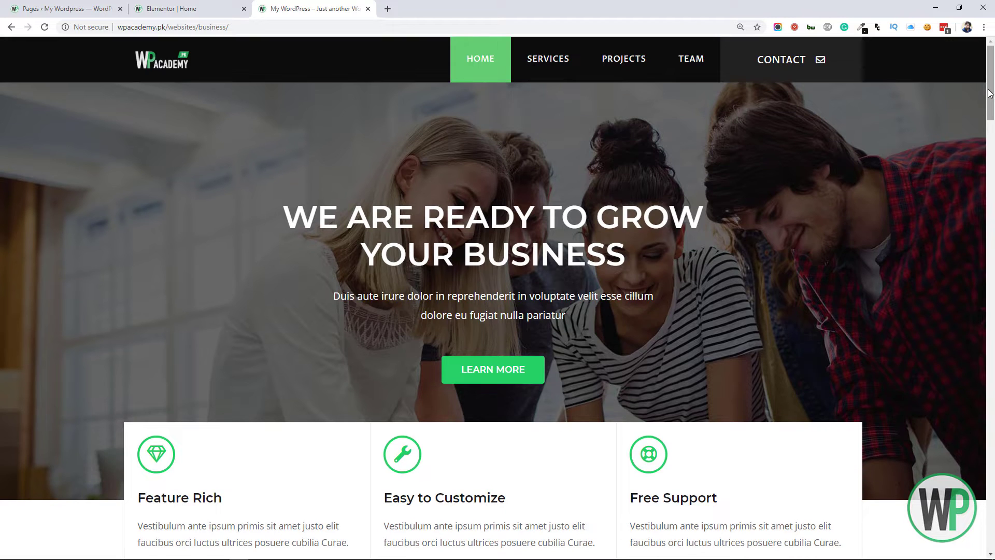
Step: Change the hero section's background type to Slideshow
left_click(171, 8)
left_click(129, 83)
left_click(238, 171)
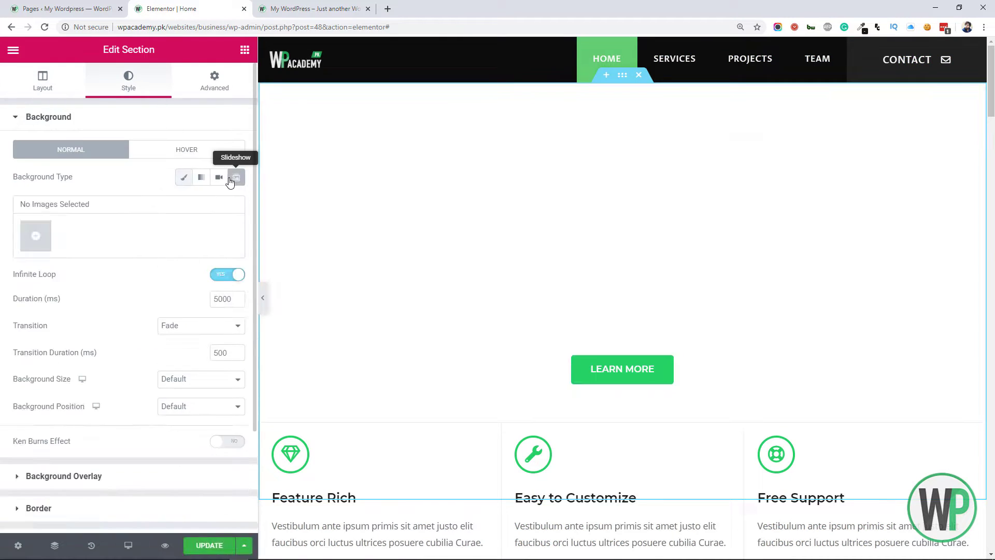
Step: Add four media library images to the slideshow: ot-9.jpg, the glass building, img32.jpg and the aerial city view
left_click(36, 236)
scroll(222, 161, "down", 2)
left_click(329, 353)
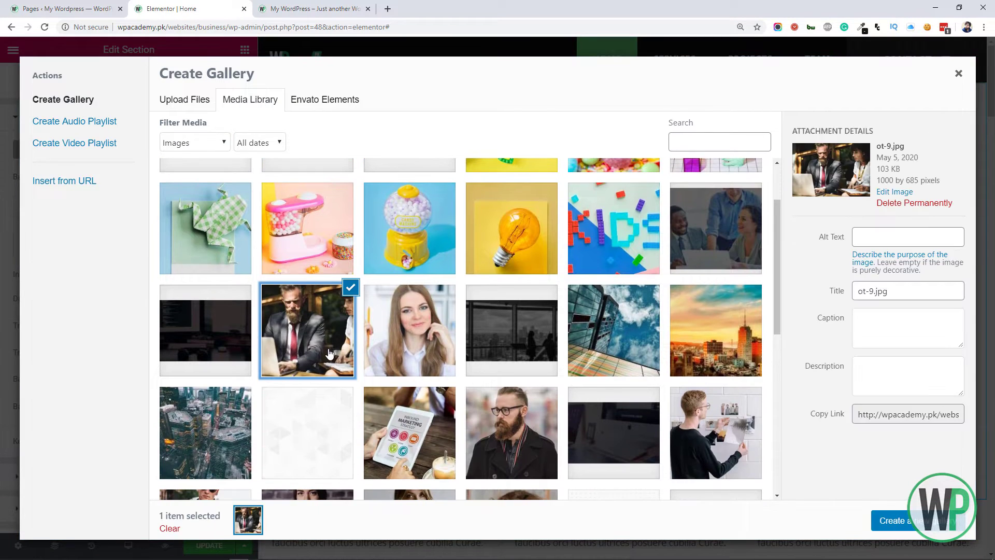
left_click(674, 265)
scroll(775, 232, "up", 1)
left_click(760, 218)
scroll(775, 232, "down", 2)
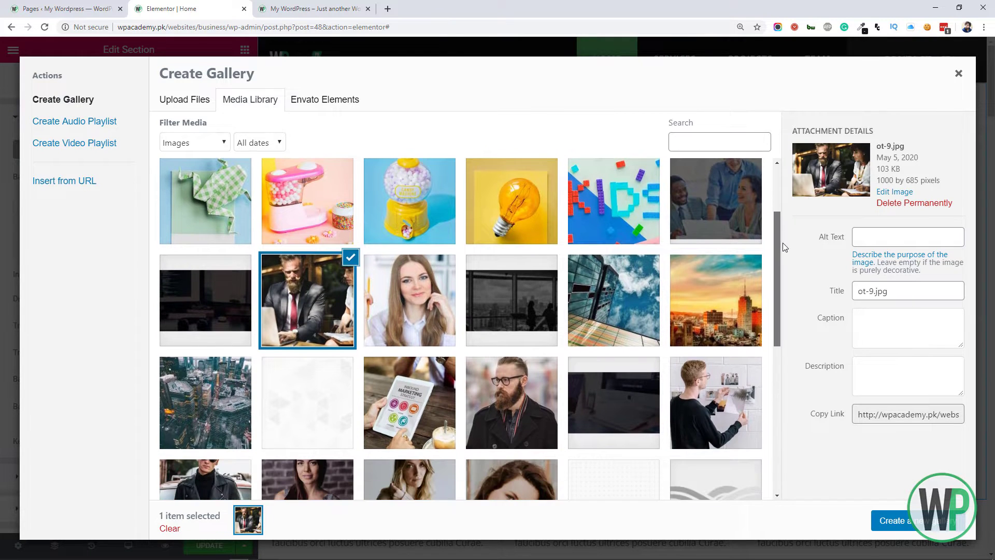
left_click(654, 303)
left_click(749, 258)
scroll(684, 227, "up", 2)
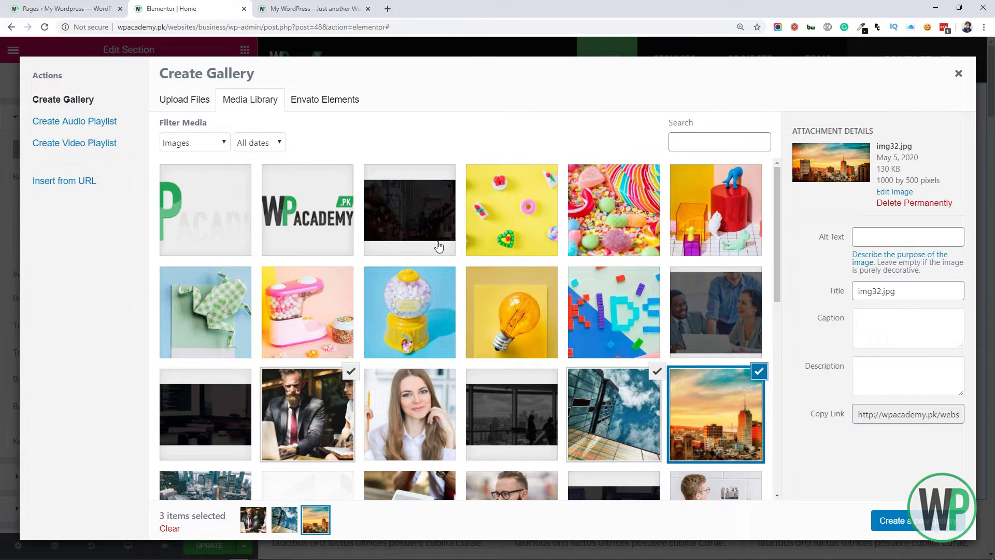
scroll(574, 365, "down", 3)
left_click(187, 377)
left_click(891, 519)
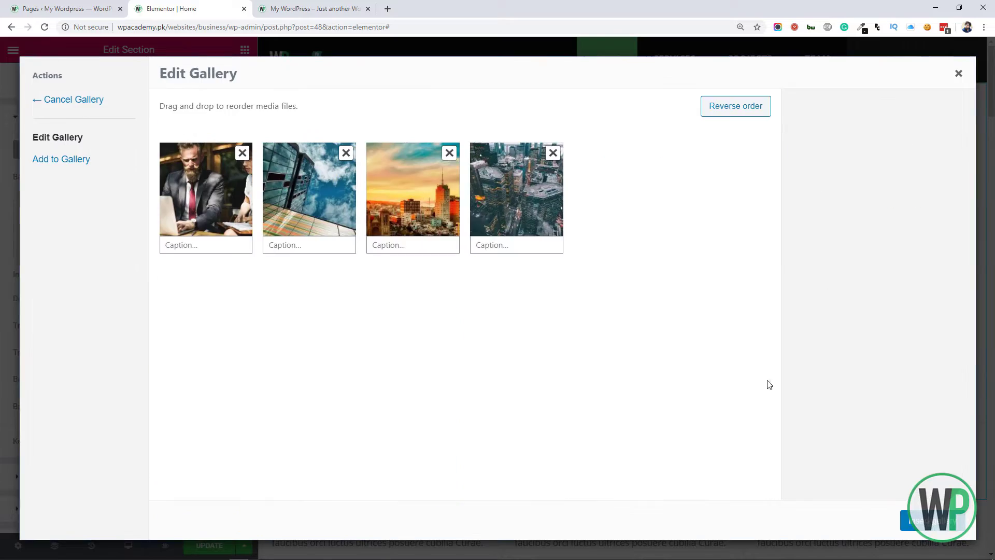
left_click(927, 520)
Step: Add a dark Classic colour background overlay to the hero section
left_click(214, 481)
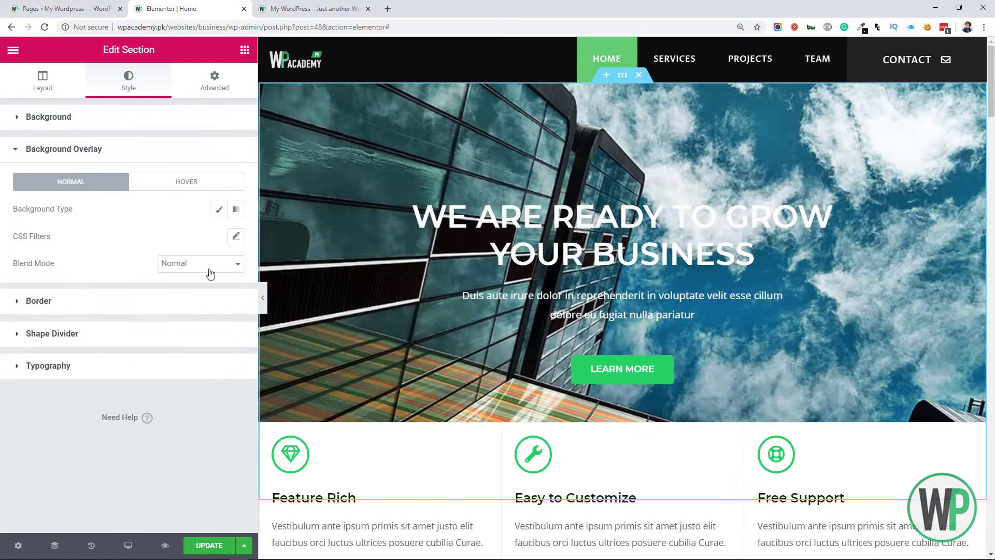
left_click(219, 209)
left_click(219, 236)
double_click(220, 411)
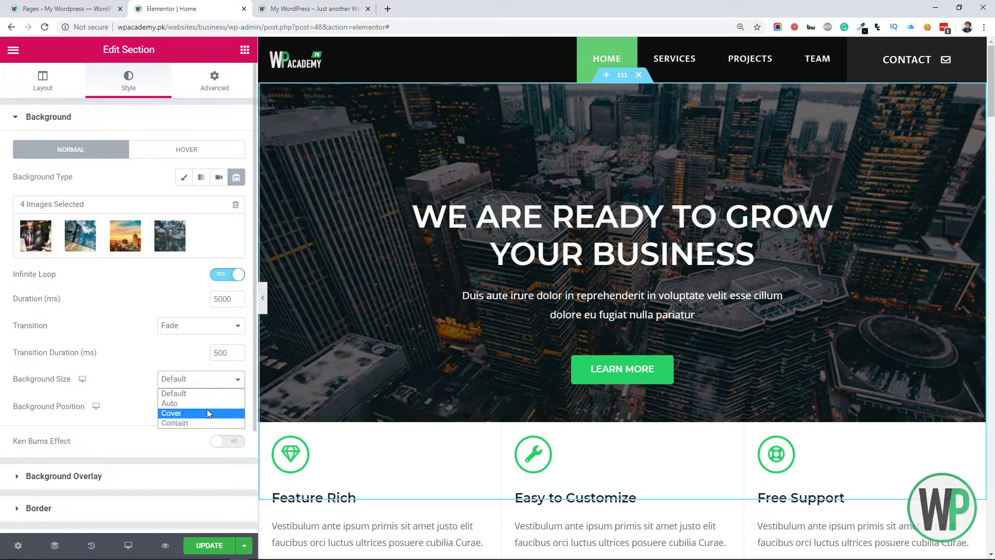
Step: Set the slideshow's background size to Cover and position to Center Center, keeping the Fade transition
left_click(207, 413)
left_click(207, 407)
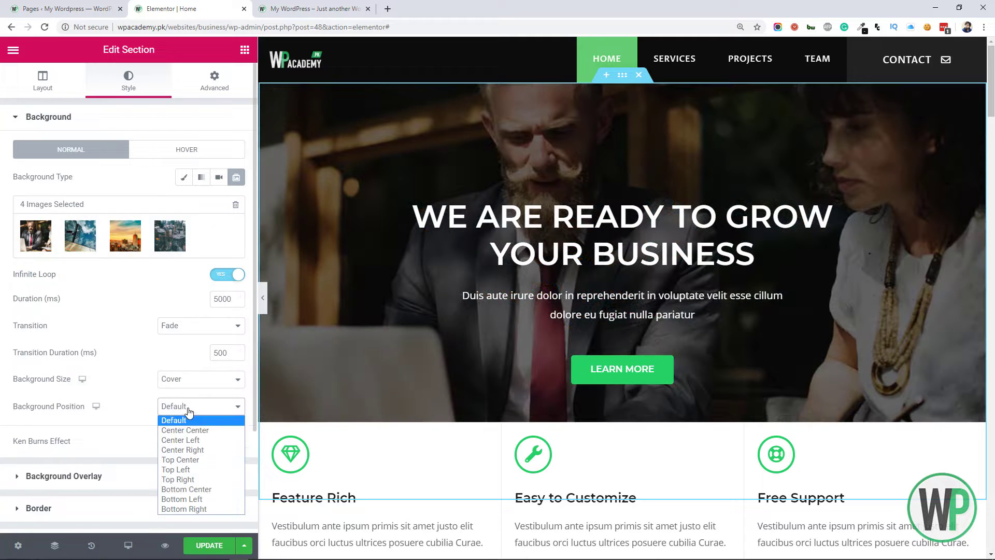
left_click(202, 430)
left_click(207, 326)
left_click(216, 338)
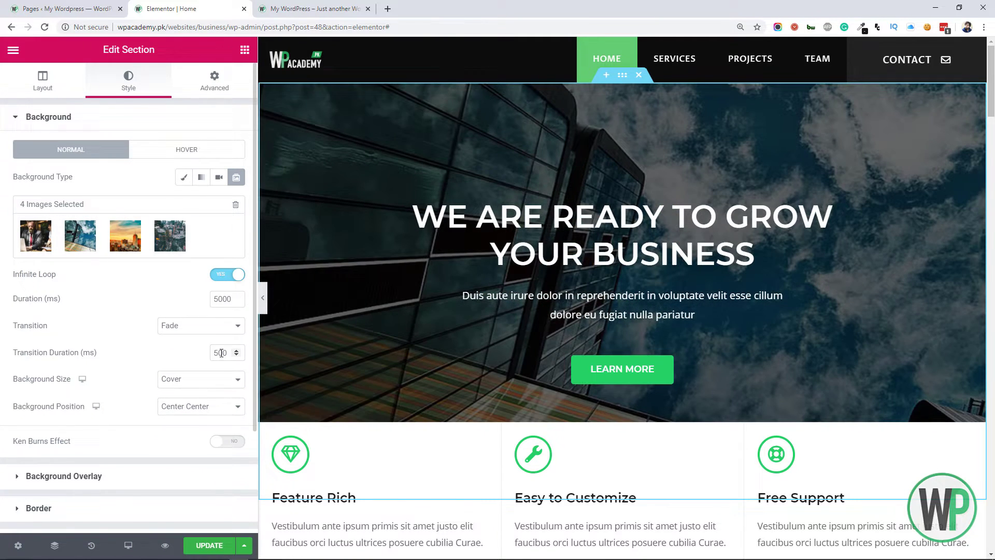
Step: Turn on the Ken Burns effect for the hero section's slideshow background
left_click(227, 441)
Step: Centre-align the Feature Rich column's diamond icon, heading and paragraph text
scroll(518, 280, "down", 5)
left_click(311, 213)
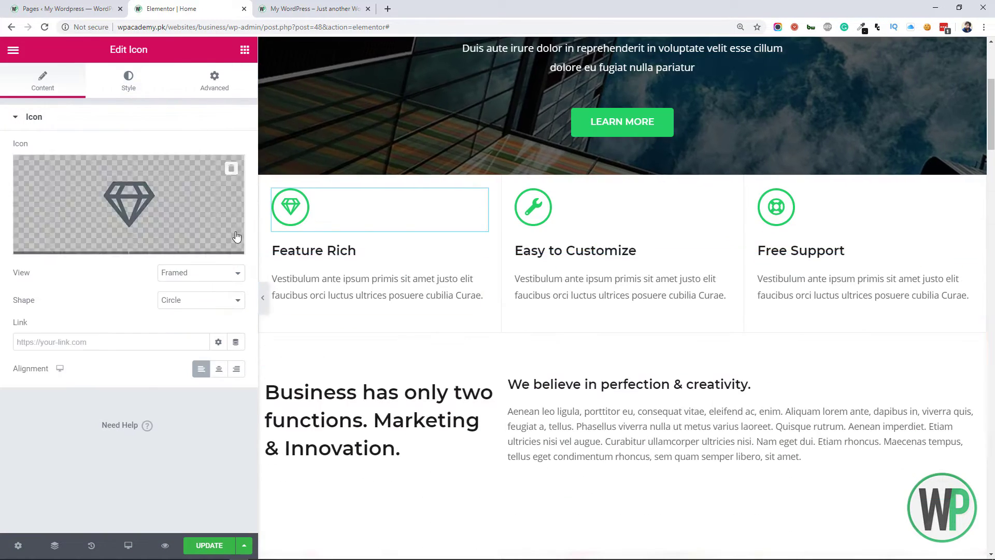
left_click(219, 369)
left_click(596, 207)
left_click(314, 251)
left_click(201, 329)
left_click(378, 286)
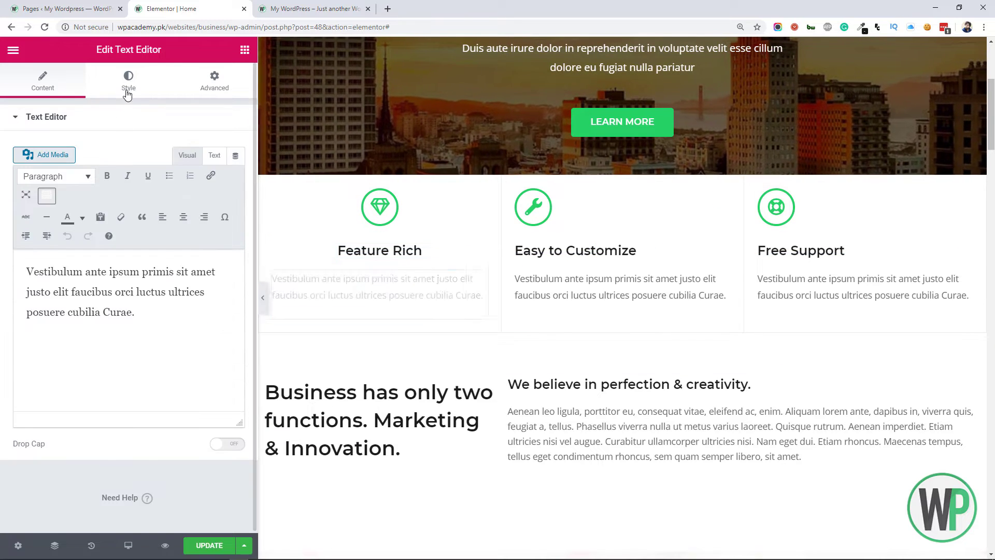
left_click(127, 85)
Step: Set the diamond icon's size to 46 in the Feature Rich column
left_click(380, 207)
left_click(127, 86)
left_click(214, 264)
type("46")
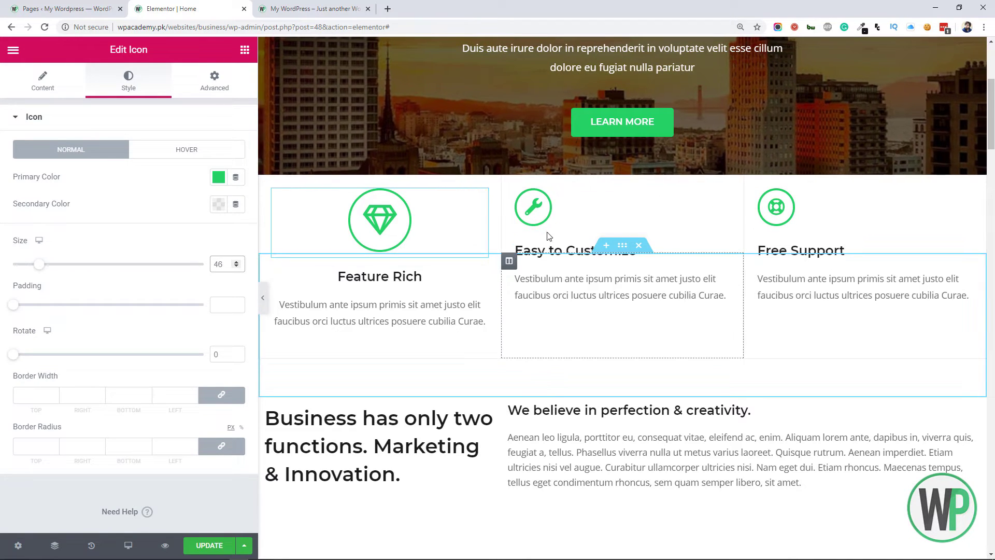
Step: Set the Easy to Customize column's wrench icon to size 46 and centre-align it
left_click(218, 264)
type("80")
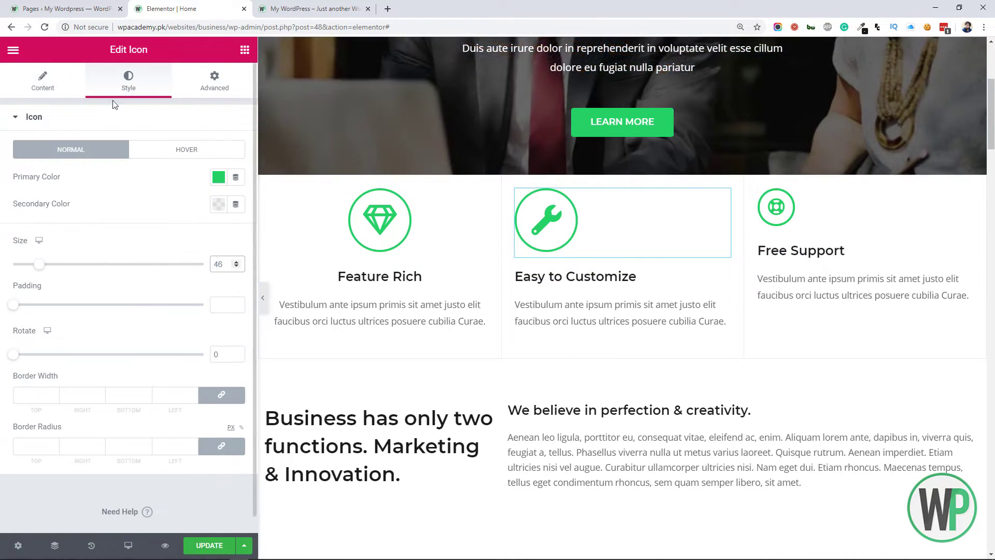
left_click(43, 80)
left_click(217, 376)
Step: Copy the wrench icon and paste its style onto the Free Support column's icon
right_click(723, 199)
left_click(788, 269)
right_click(863, 198)
left_click(928, 309)
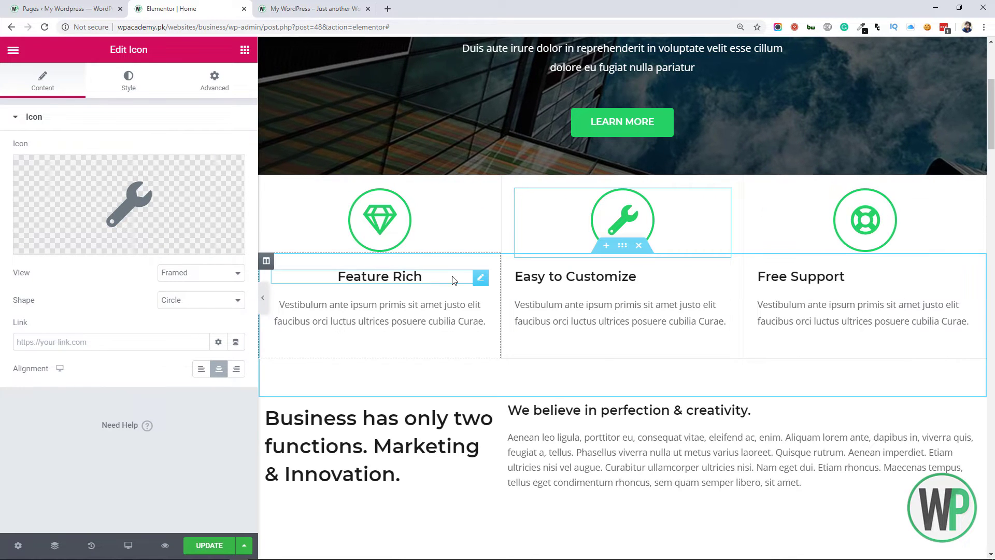
Step: Paste the Feature Rich heading's style onto the Easy to Customize and Free Support headings
right_click(726, 276)
left_click(779, 365)
right_click(966, 278)
left_click(881, 362)
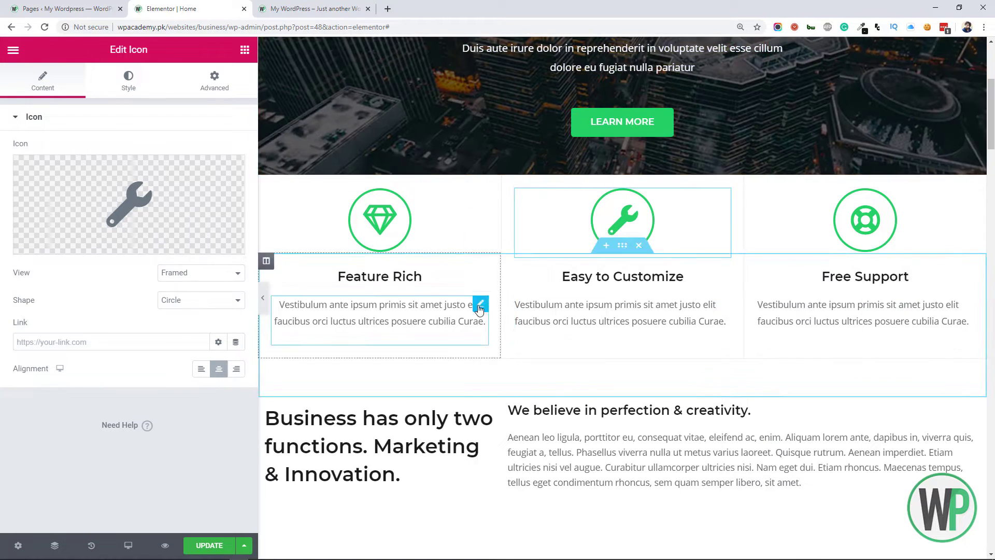
Step: Paste the Feature Rich paragraph's style onto the paragraphs in the Easy to Customize and Free Support columns
right_click(720, 306)
left_click(774, 394)
right_click(961, 307)
left_click(938, 392)
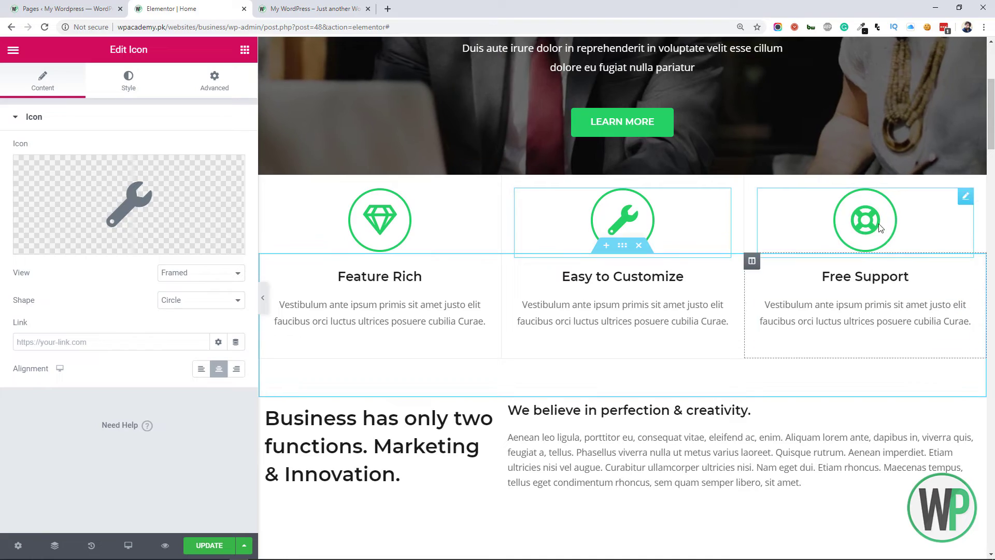
Step: Update the home page and check the hero and feature boxes on the live site
left_click(209, 545)
left_click(342, 6)
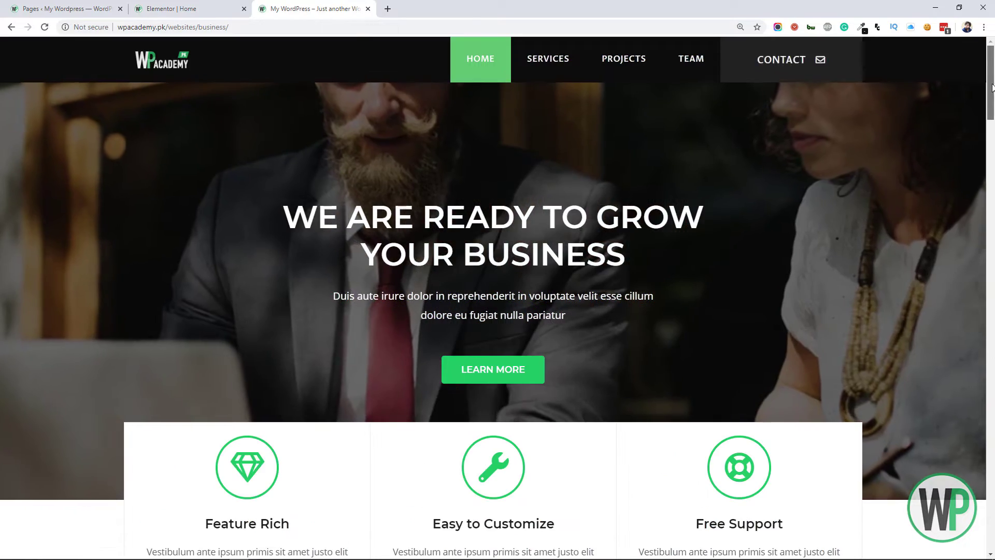
key("ctrl+shift+Tab")
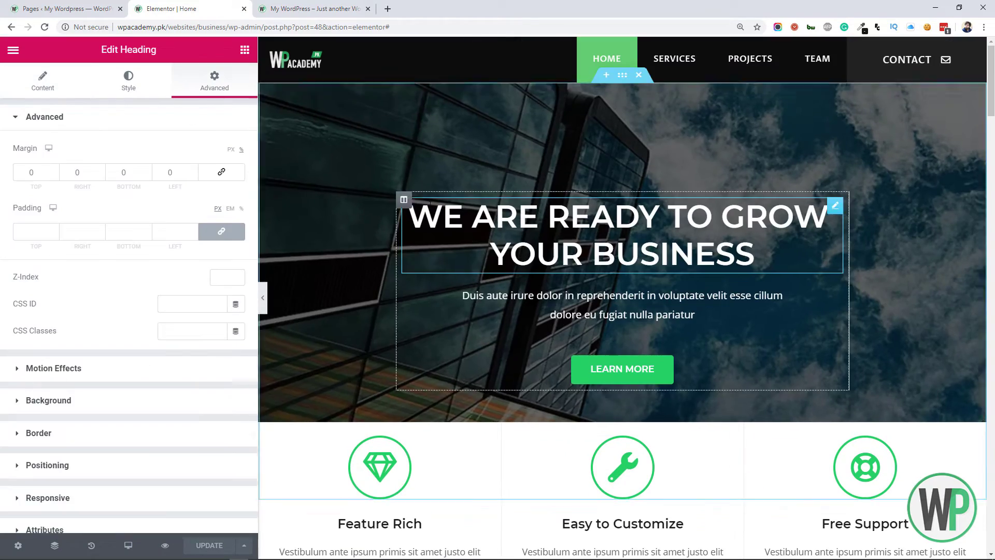
Step: Set the hero heading's font size to 58 px and the hero section's content width to 800, and update the page
left_click(129, 80)
left_click(236, 175)
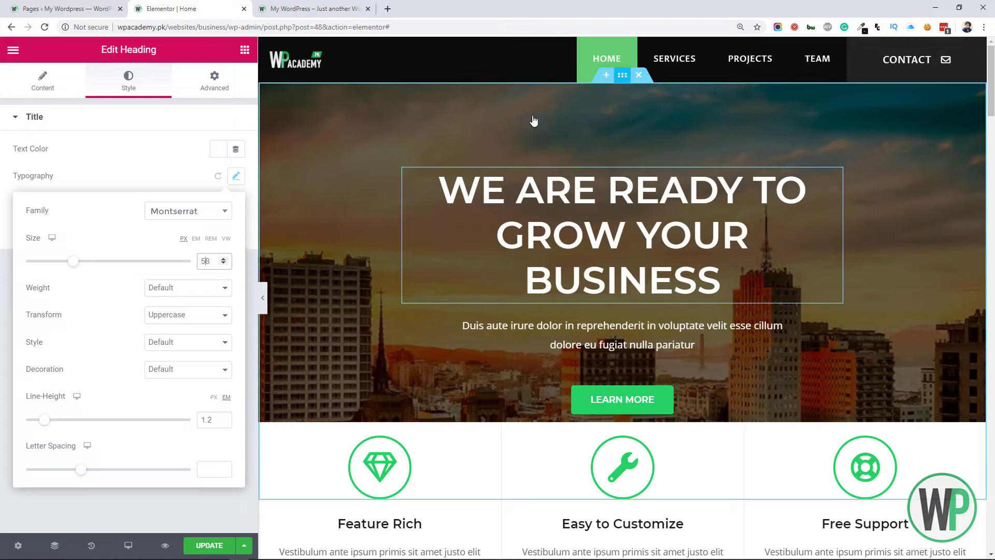
left_click(533, 98)
left_click(217, 548)
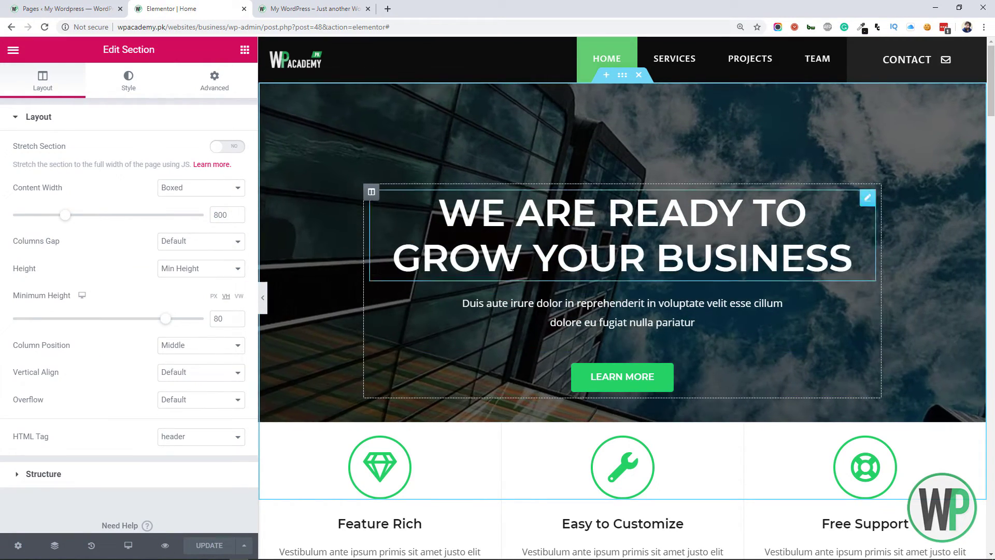
Step: Set the hero section's padding to 10 px on all sides, then unlink the values and set the bottom padding to 50 px
left_click(219, 86)
left_click(35, 233)
type("10")
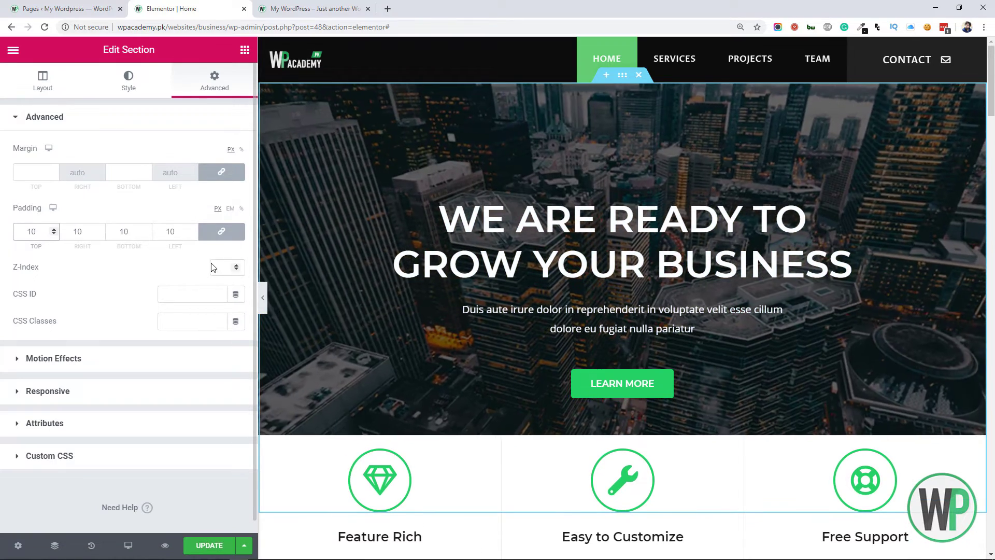
left_click(221, 231)
double_click(129, 232)
type("50")
Step: Compare the home page's lower sections, including Our portfolio, between the live site and the editor
left_click(311, 9)
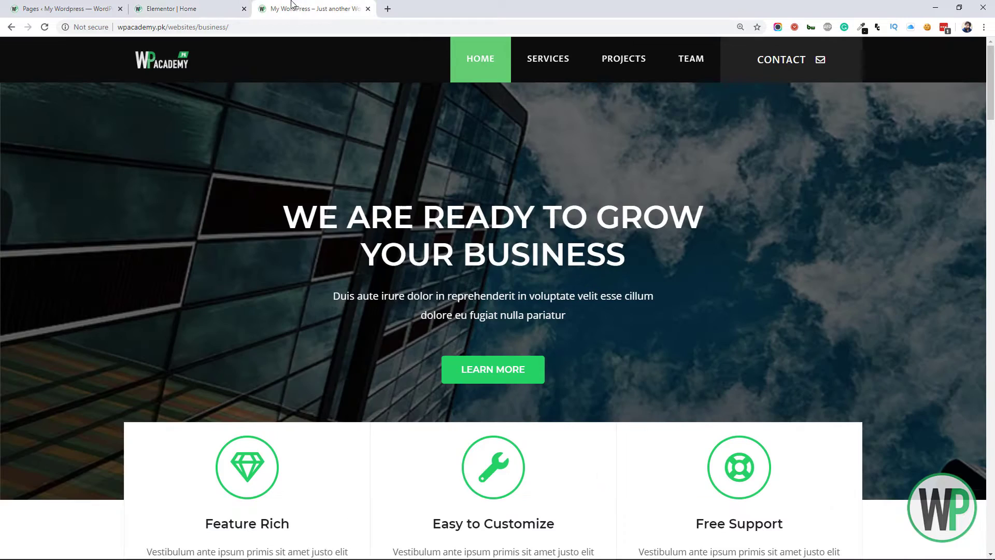
scroll(991, 73, "down", 10)
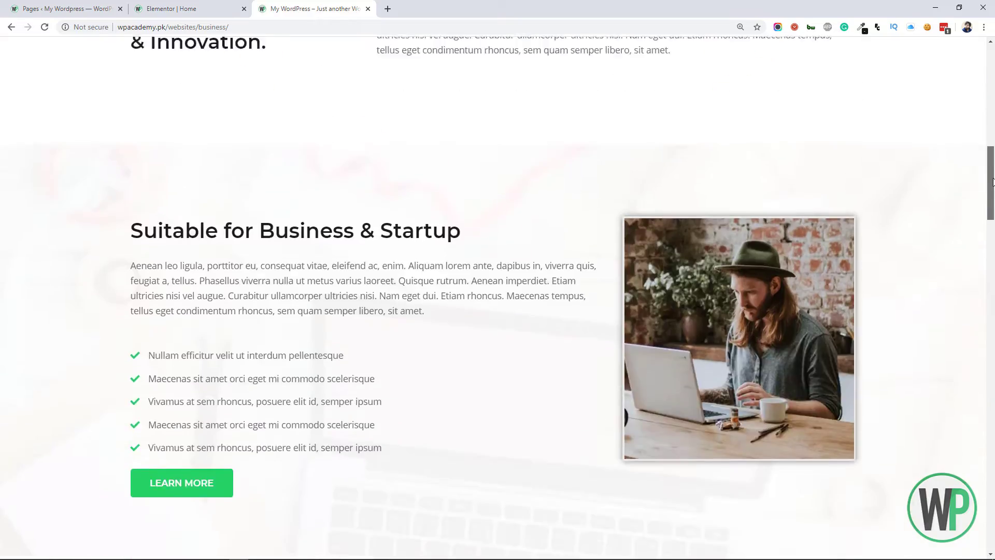
left_click(189, 9)
scroll(490, 42, "down", 15)
key("ctrl+Tab")
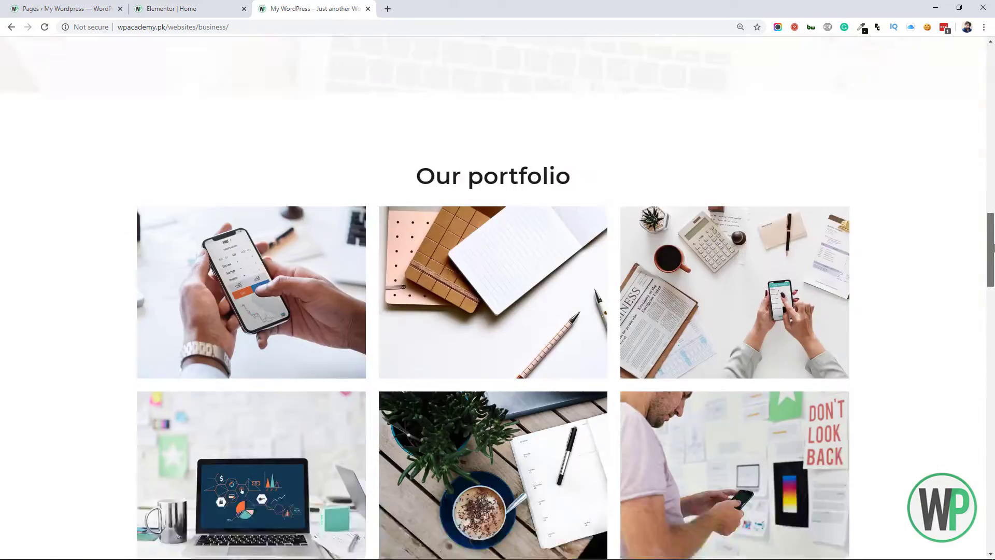
left_click_drag(588, 88, 416, 88)
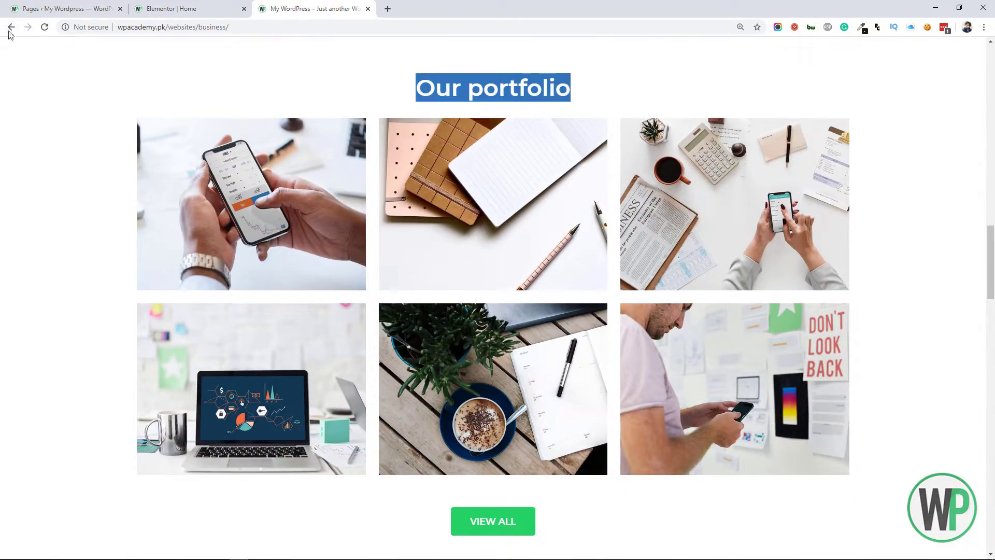
key("ctrl+shift+Tab")
left_click(352, 222)
key("ctrl+Tab")
left_click_drag(991, 250, 991, 332)
scroll(624, 171, "down", 15)
key("ctrl+shift+Tab")
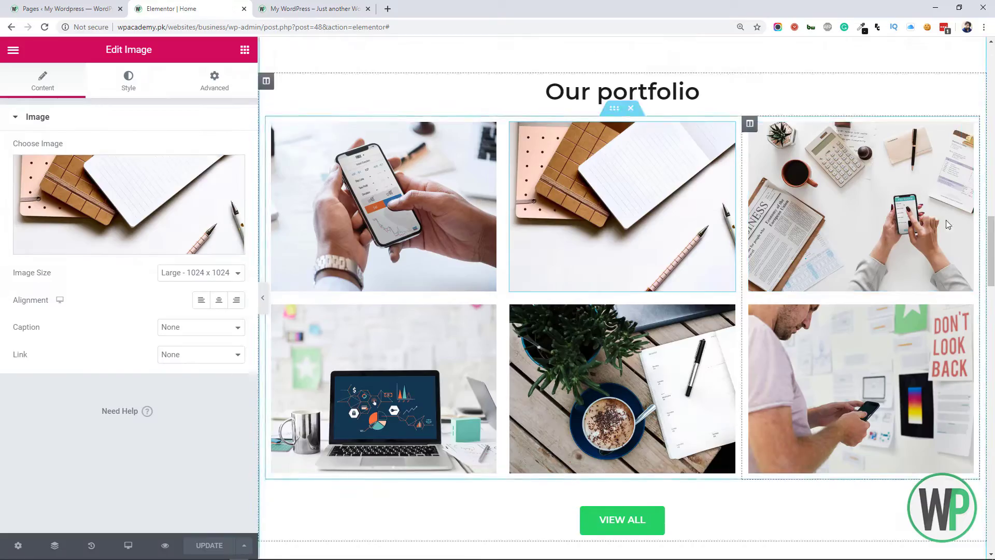
Step: Save the home page in the editor and reload the live site
scroll(624, 295, "down", 20)
left_click(639, 264)
key("ctrl+s")
key("ctrl+Tab")
key("F5")
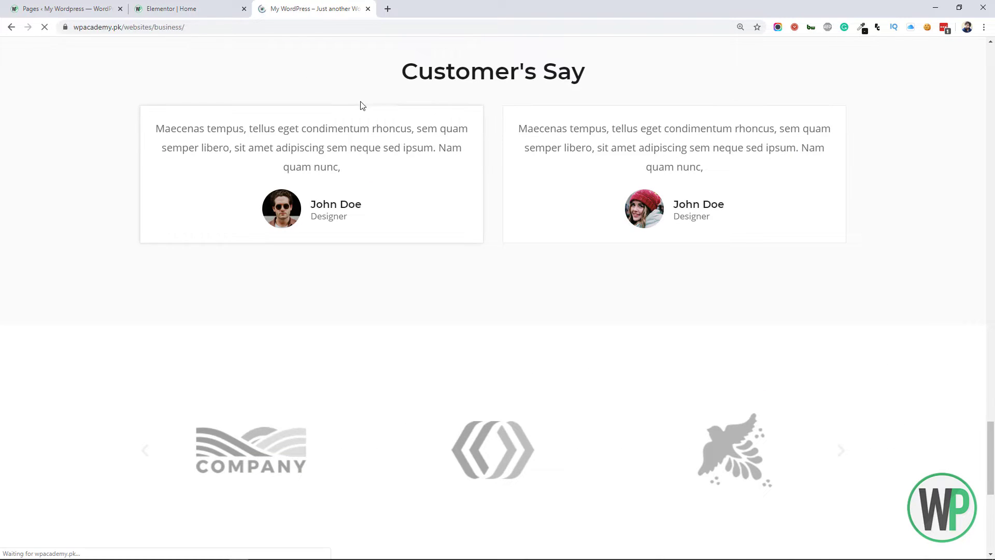
Step: Examine the content settings of the second testimonial in the Customer's Say section
key("ctrl+shift+Tab")
scroll(841, 248, "up", 3)
left_click(751, 315)
scroll(146, 217, "down", 3)
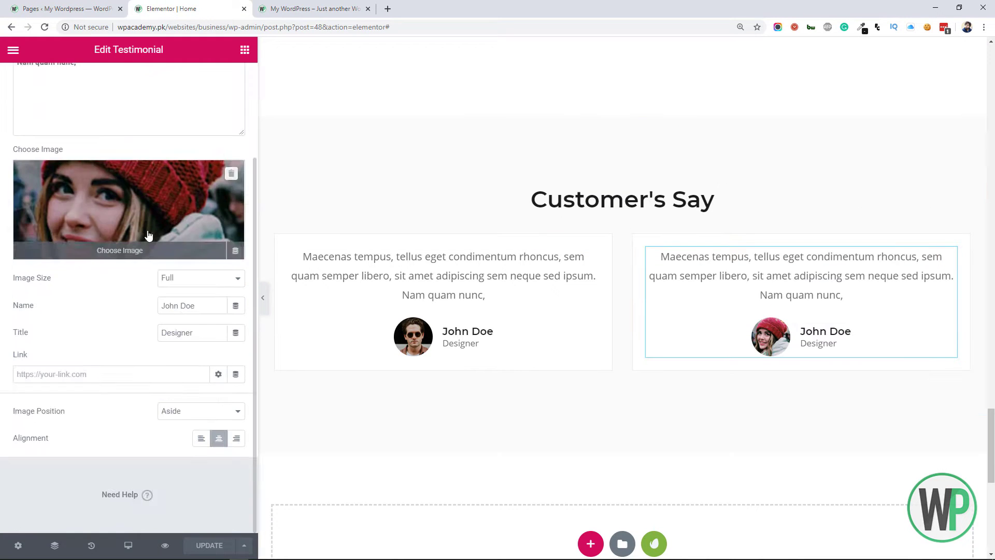
scroll(292, 149, "up", 10)
scroll(292, 150, "down", 8)
Step: Return to the widget list and review the home page's layout from the hero to the portfolio
left_click(244, 49)
scroll(622, 259, "up", 1)
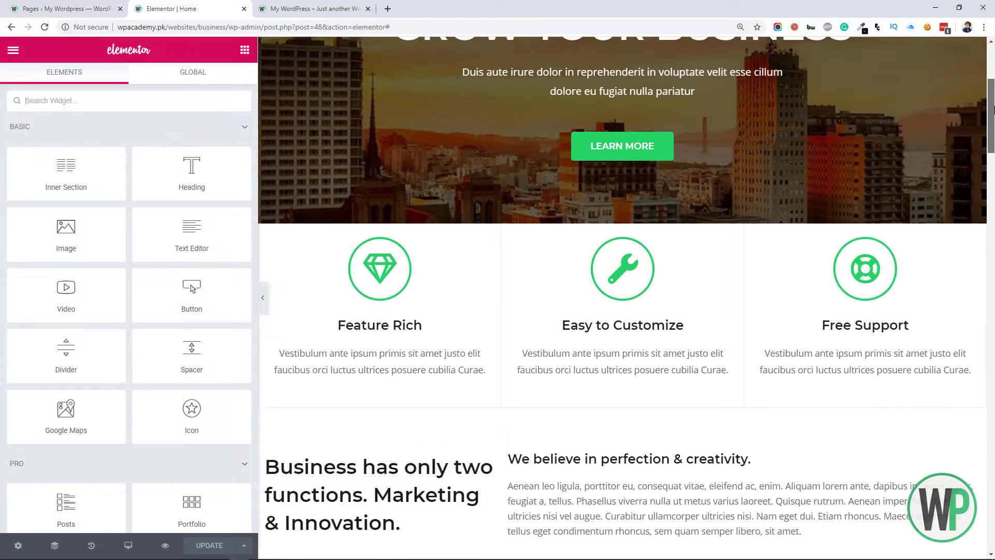
scroll(993, 71, "up", 5)
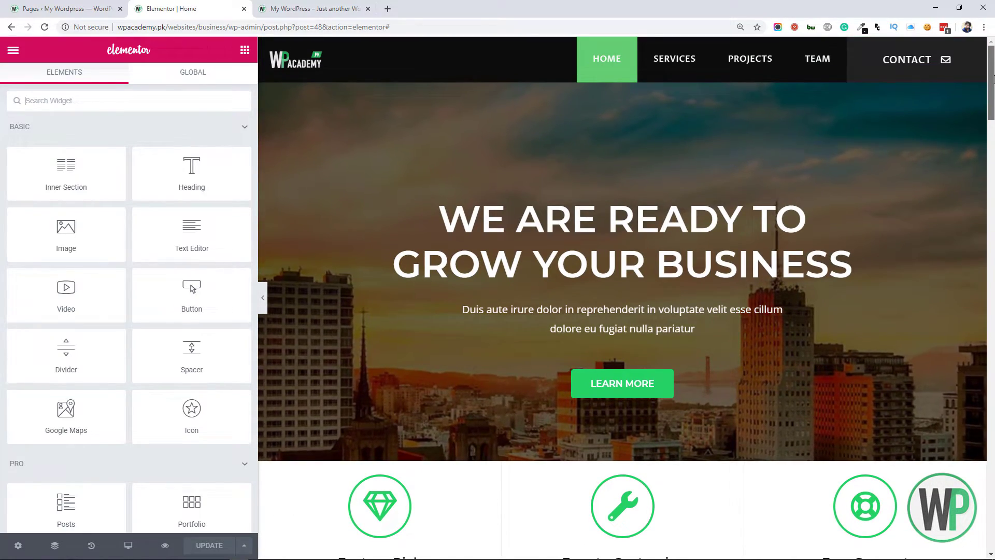
scroll(993, 77, "down", 12)
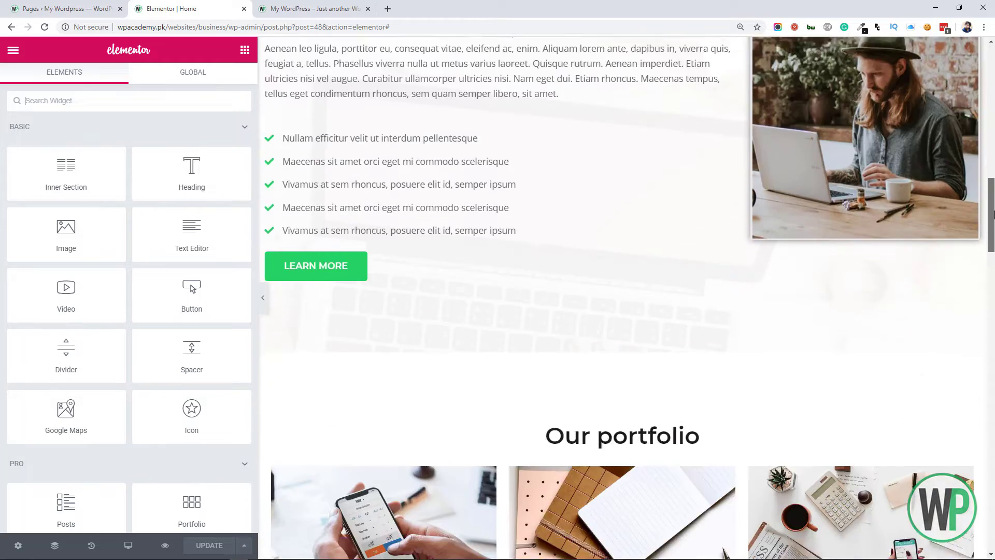
scroll(817, 73, "up", 12)
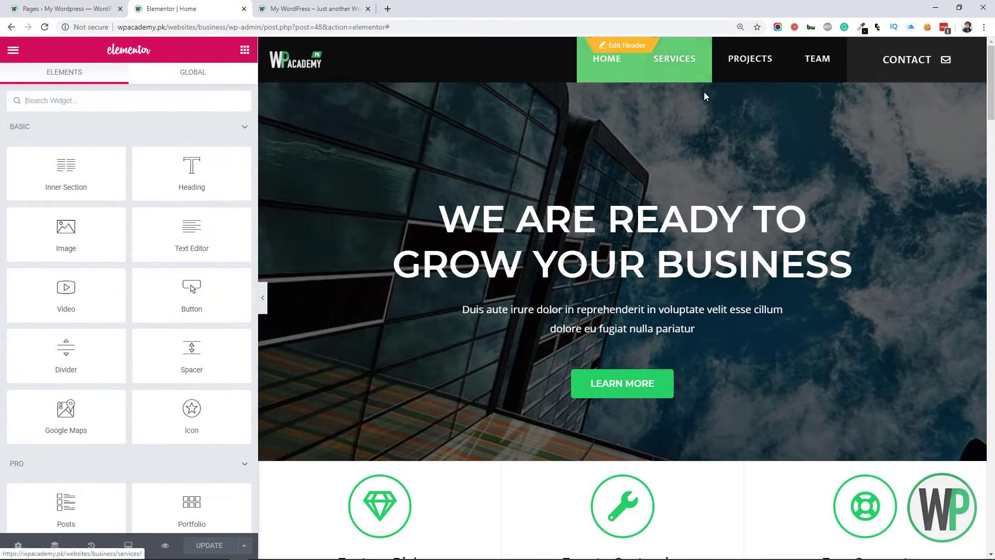
scroll(994, 137, "down", 7)
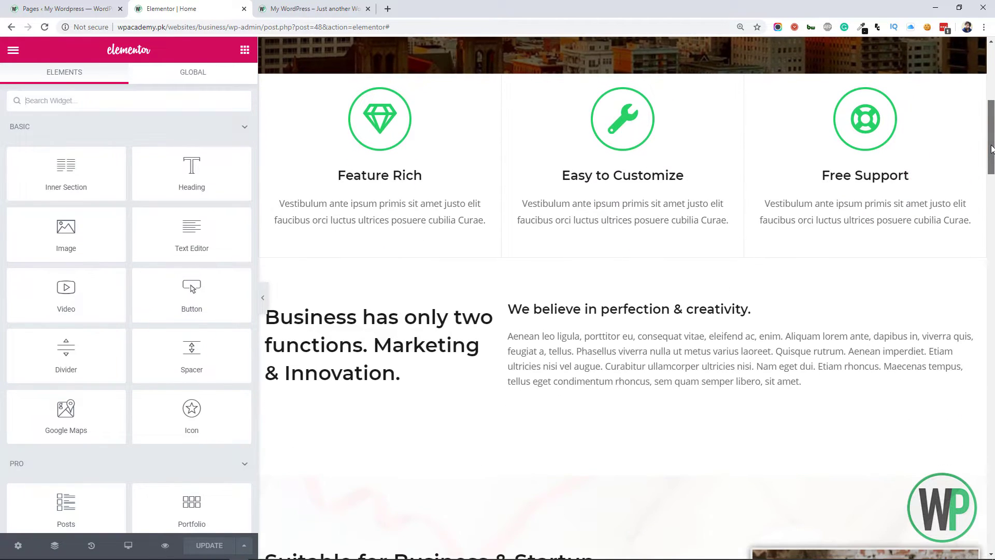
scroll(993, 137, "up", 1)
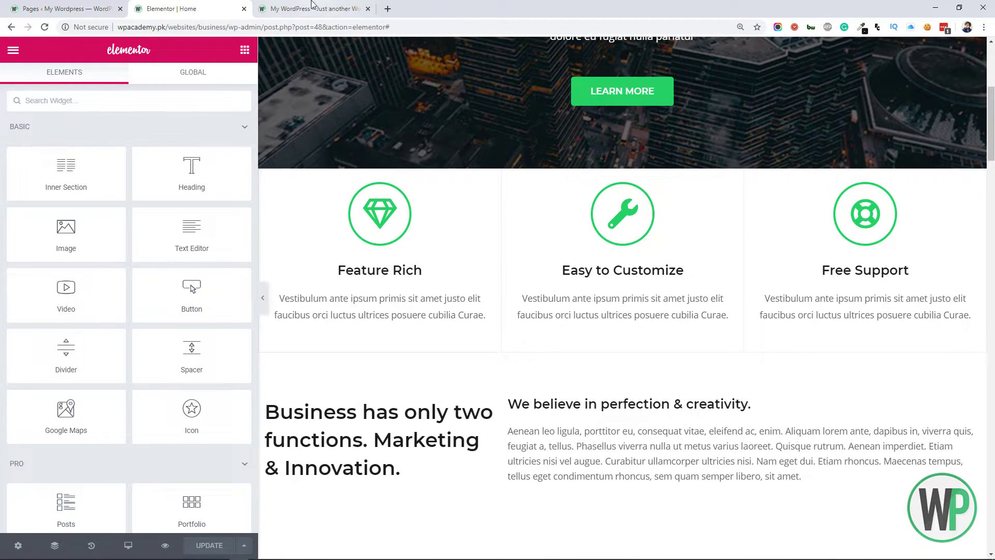
Step: Switch to the WordPress admin and open the page for adding new plugins, ready to search
left_click(68, 9)
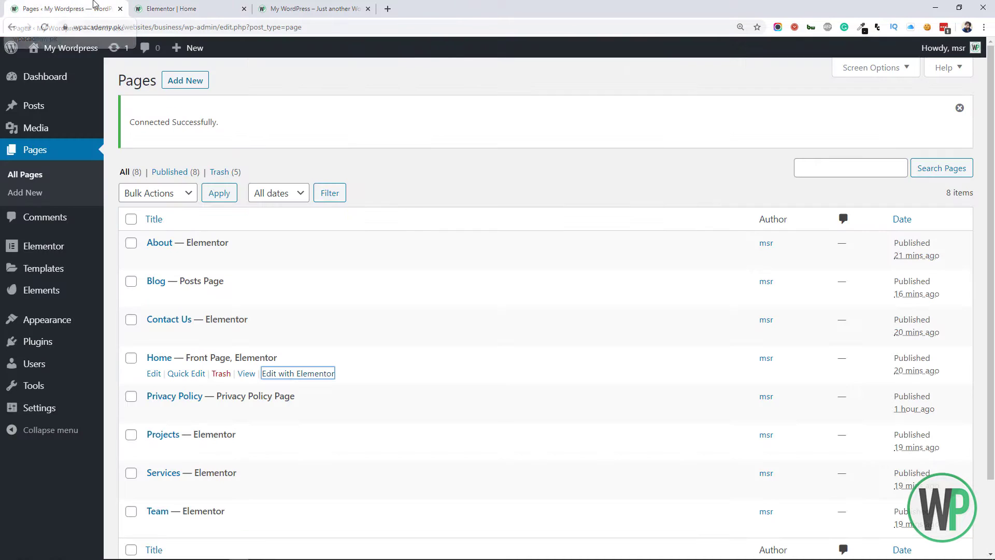
mouse_move(77, 342)
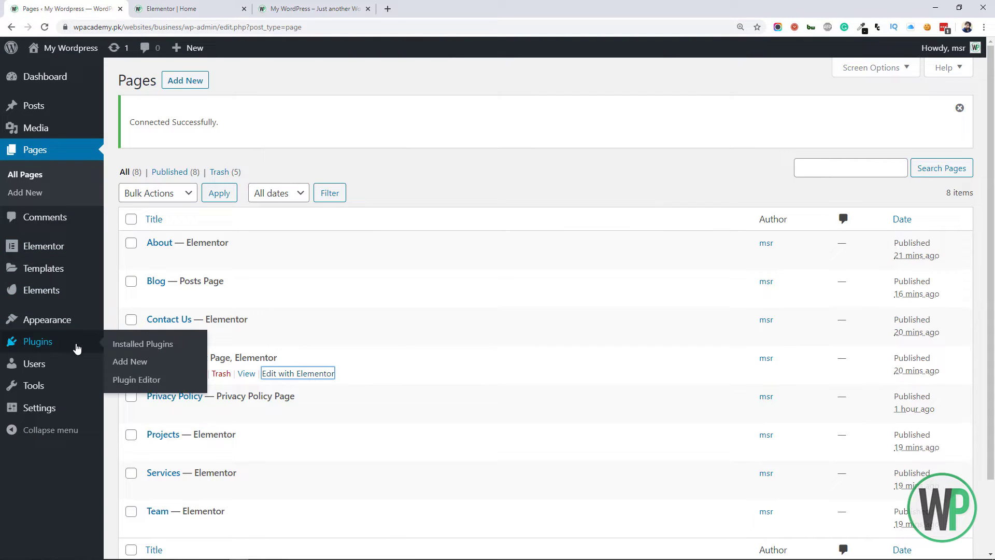
left_click(124, 359)
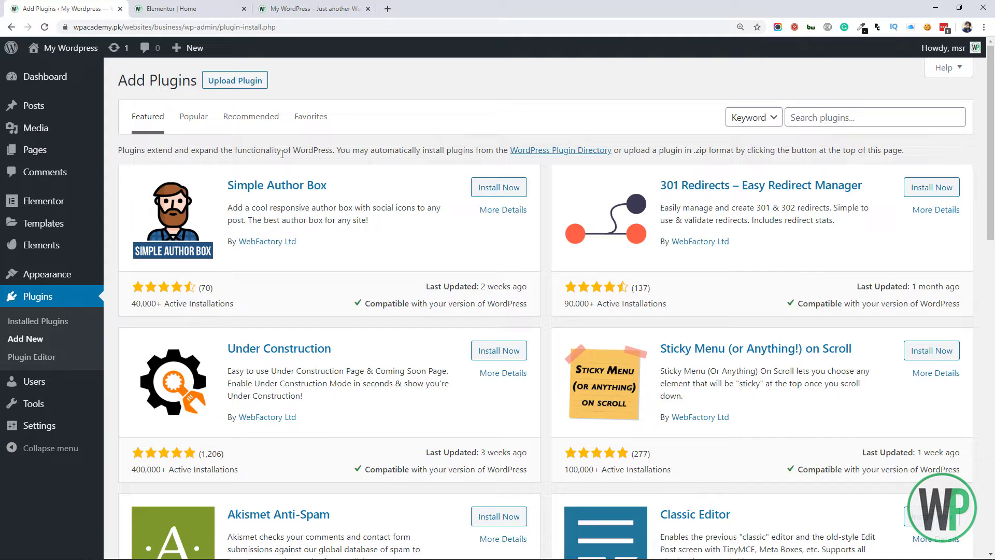
left_click(808, 120)
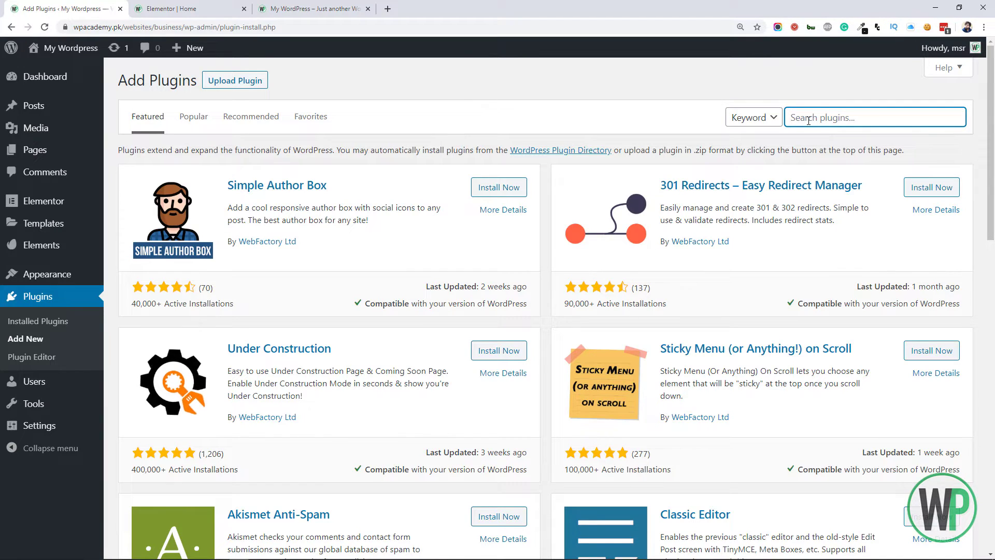
type("cus")
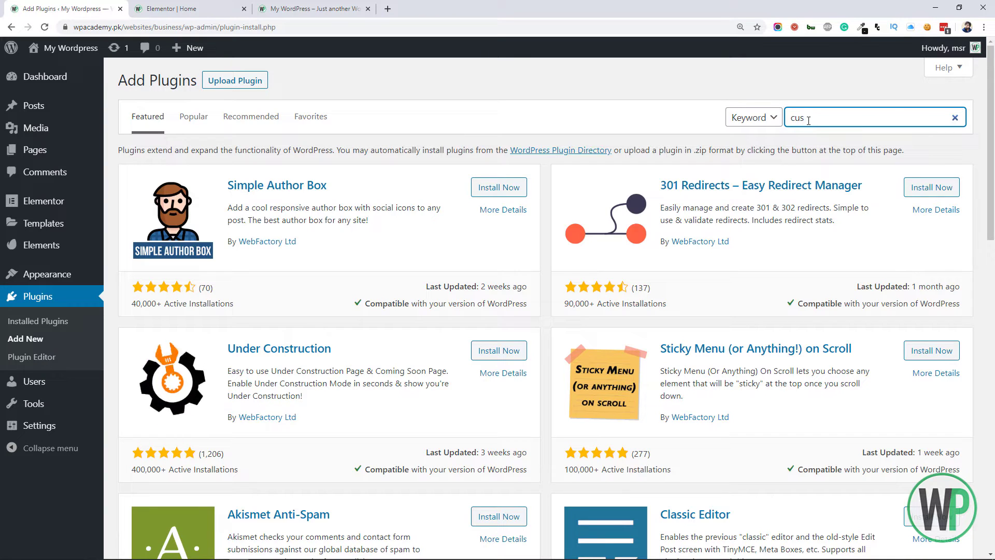
type("to")
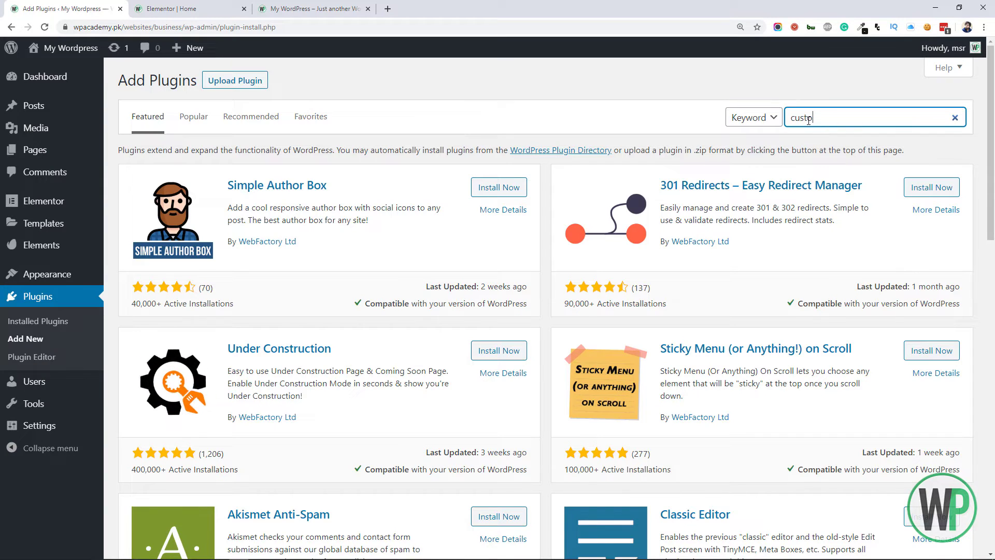
key("BackSpace")
key("BackSpace")
key("BackSpace")
key("BackSpace")
key("BackSpace")
Step: Search the plugins for "cpt ui", and install and activate Custom Post Type UI
type("cpt ui")
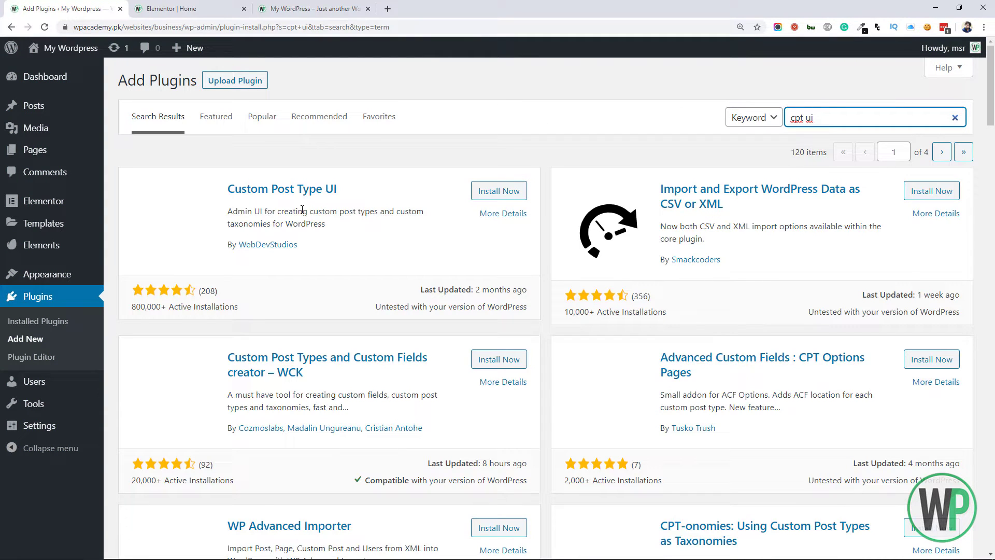
left_click(483, 192)
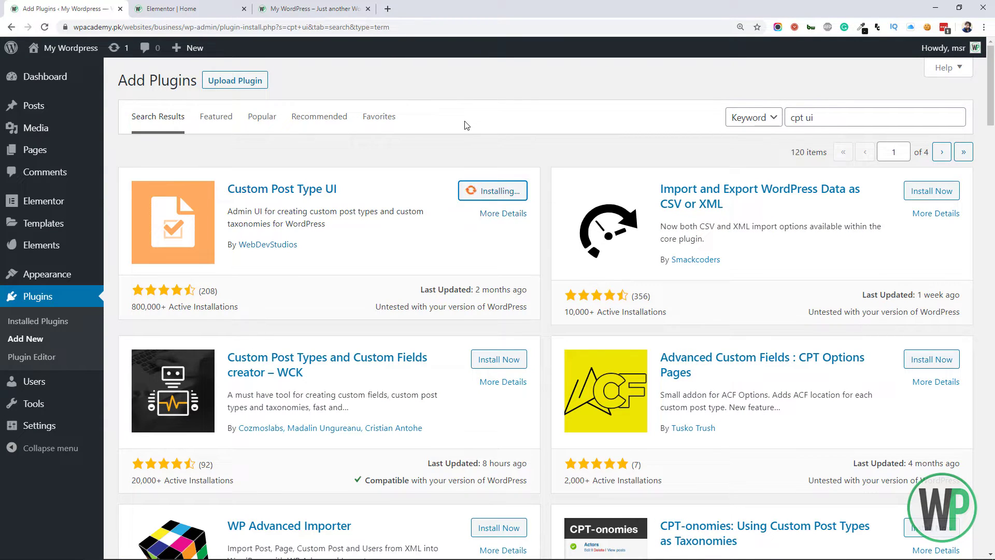
left_click(511, 197)
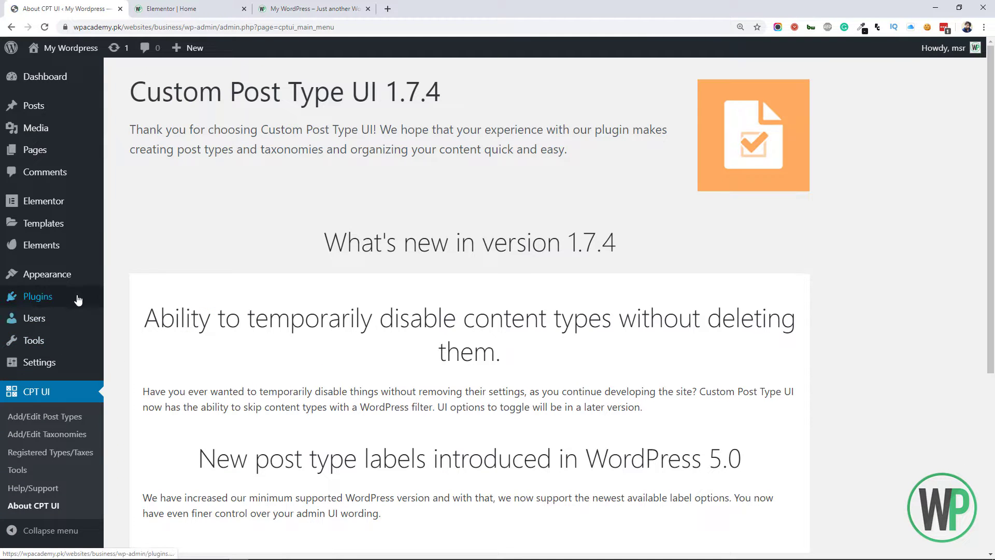
Step: Search the plugins for "acf", and install and activate Advanced Custom Fields
mouse_move(77, 296)
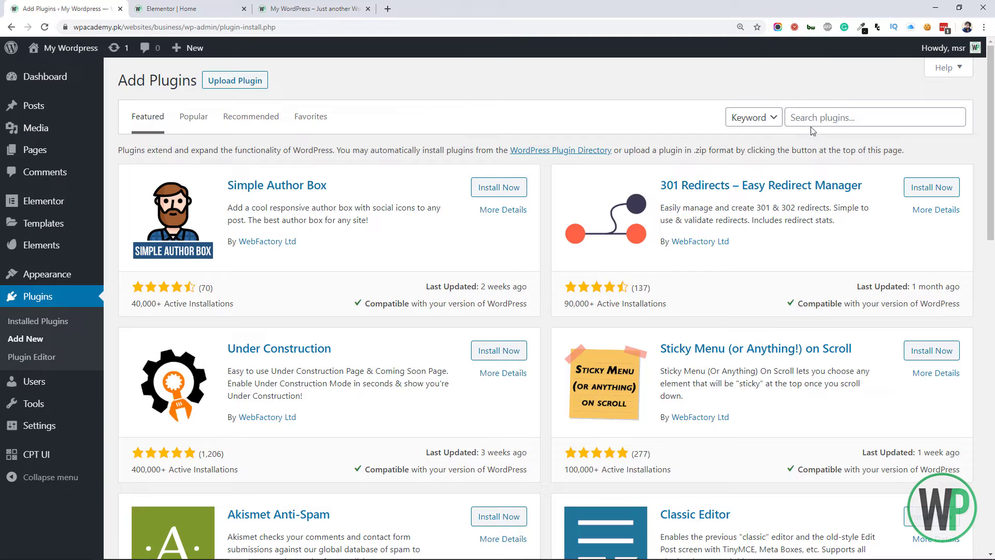
left_click(815, 118)
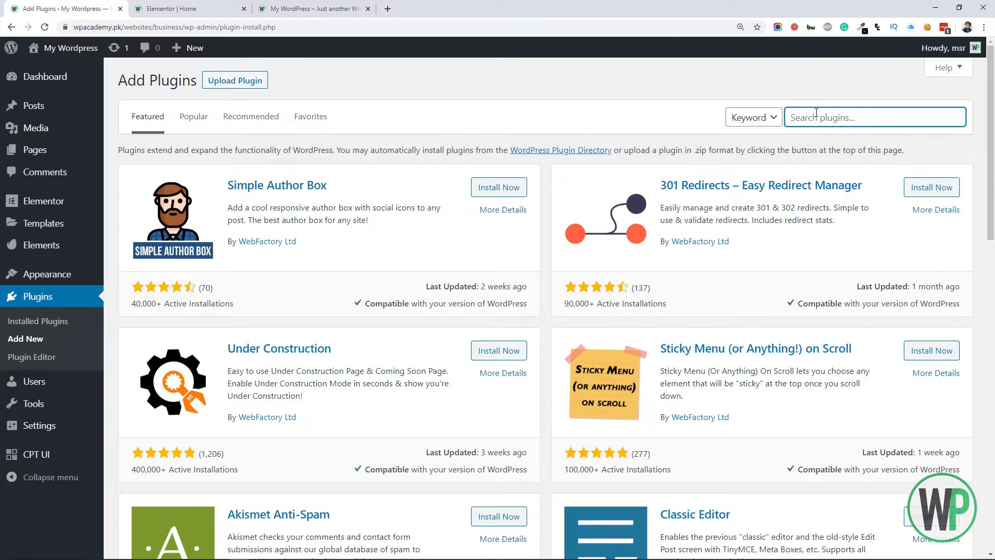
type("acf")
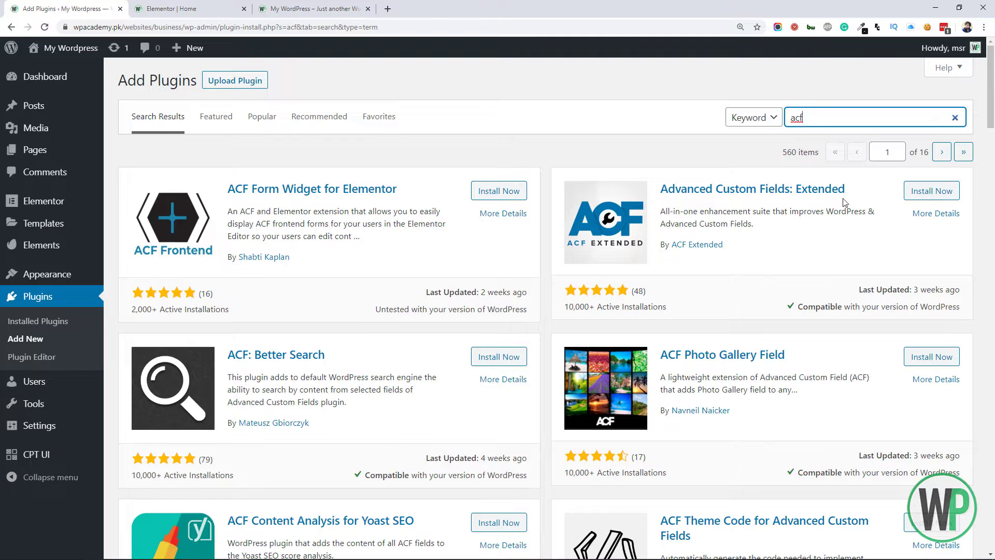
left_click_drag(993, 86, 993, 184)
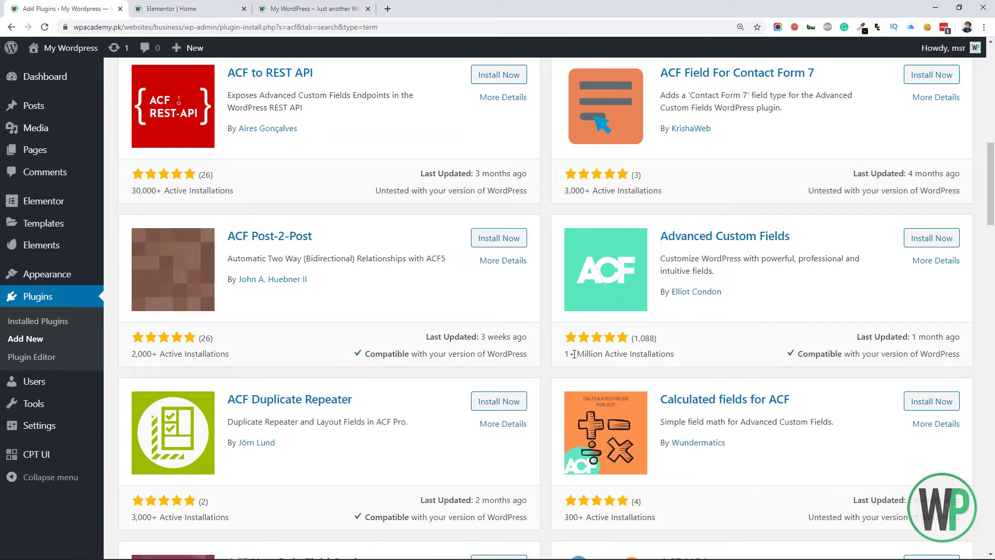
scroll(912, 248, "up", 10)
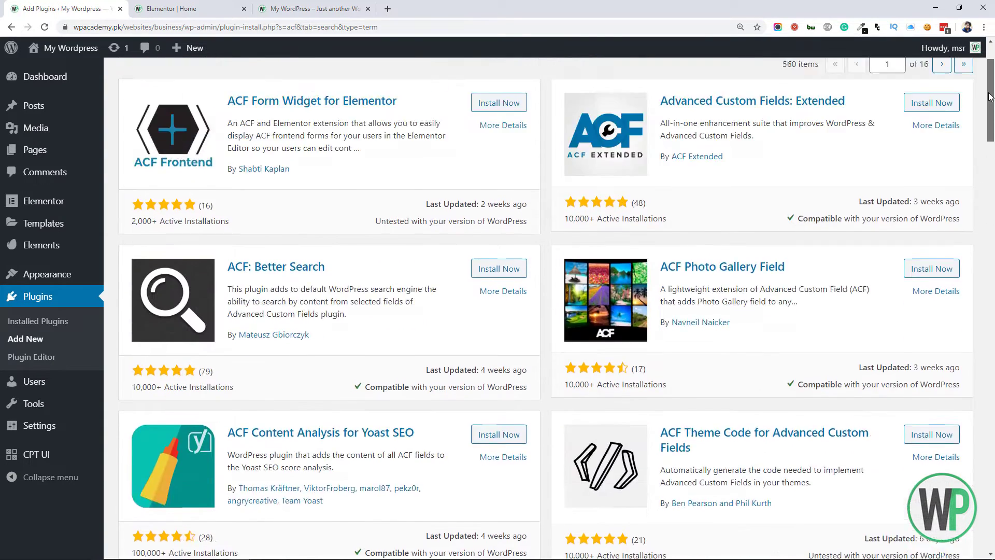
scroll(829, 171, "down", 10)
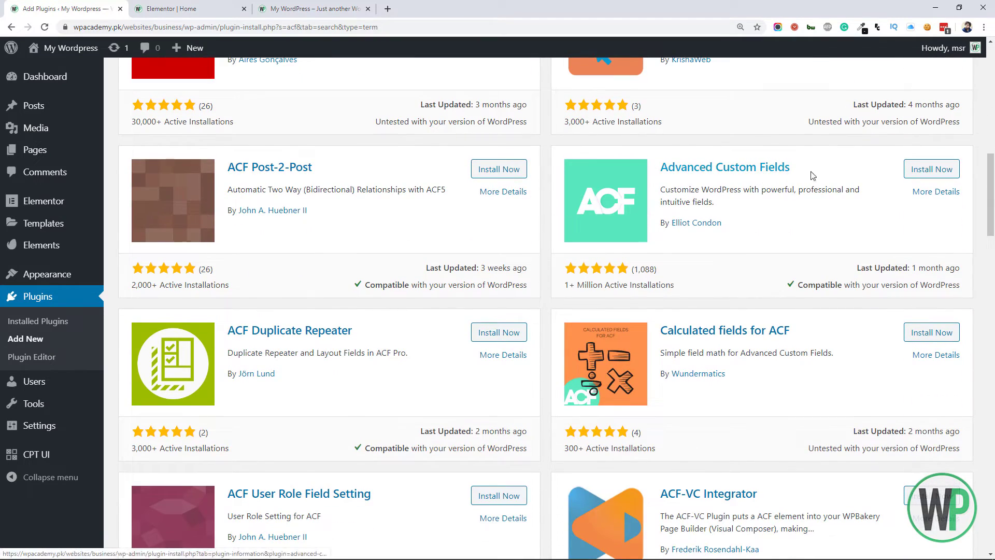
left_click(941, 173)
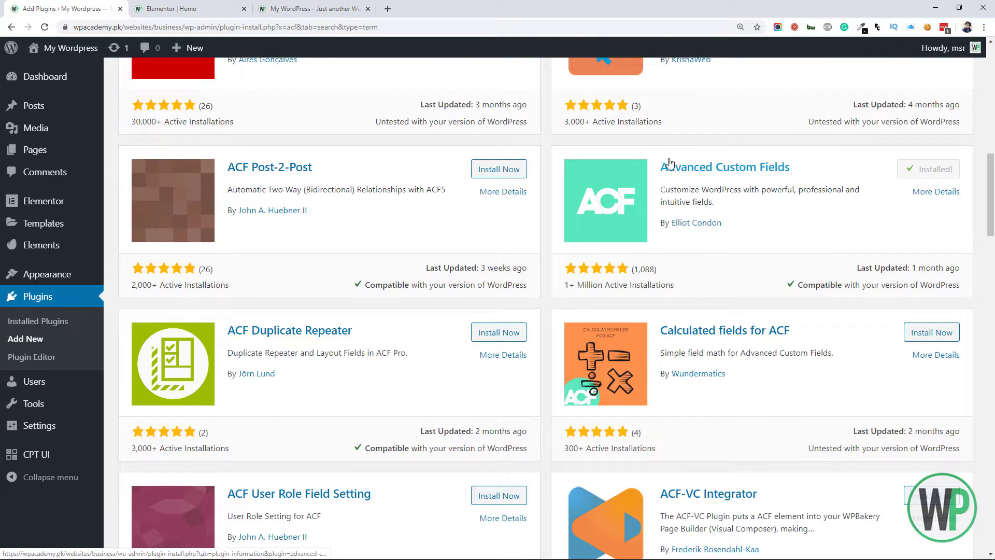
left_click(939, 173)
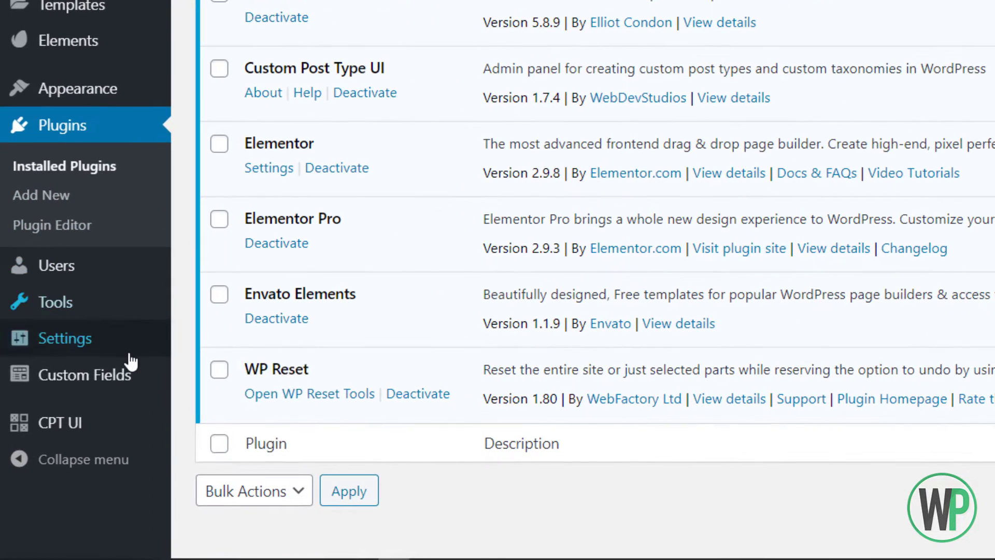
Step: Open the CPT UI page for adding and editing post types, ready to enter the slug
mouse_move(92, 450)
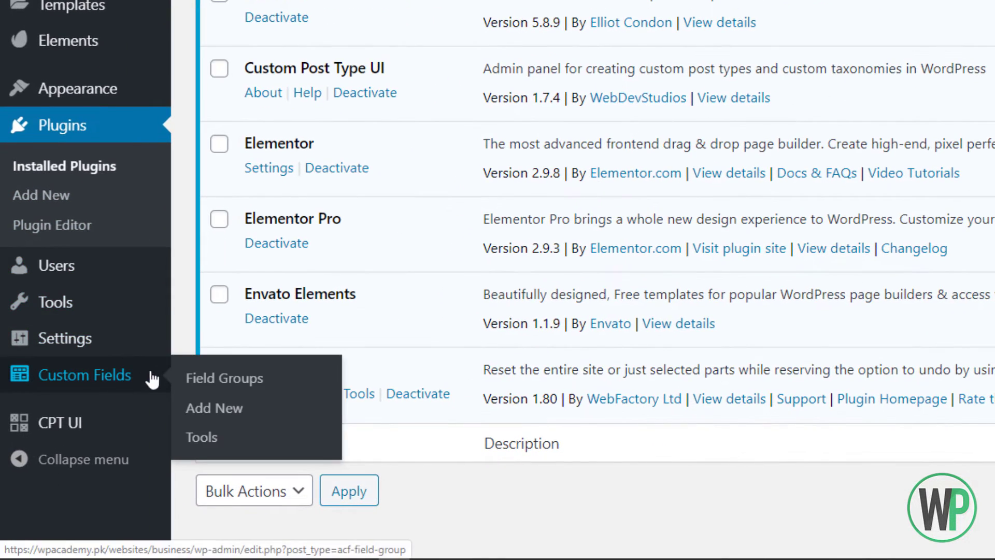
left_click(137, 422)
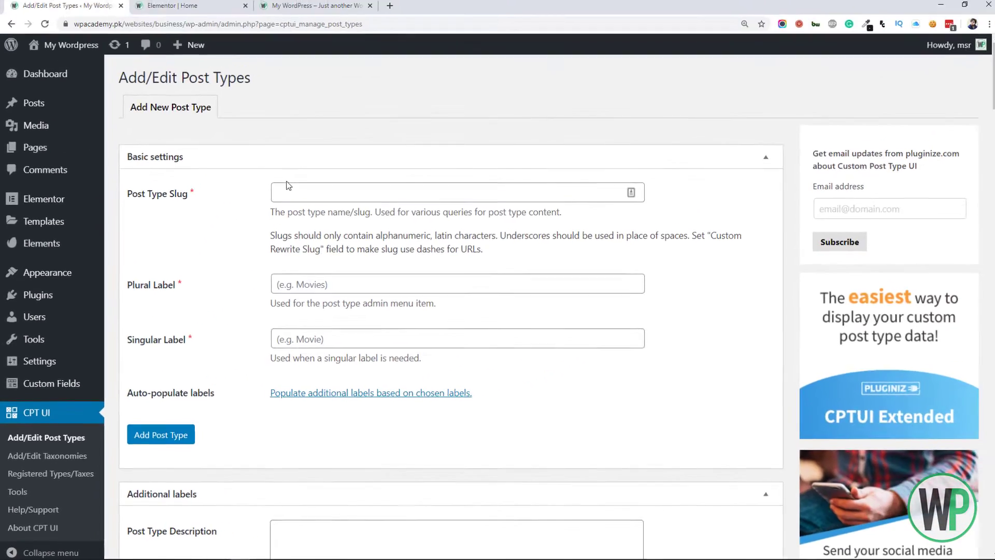
left_click(494, 46)
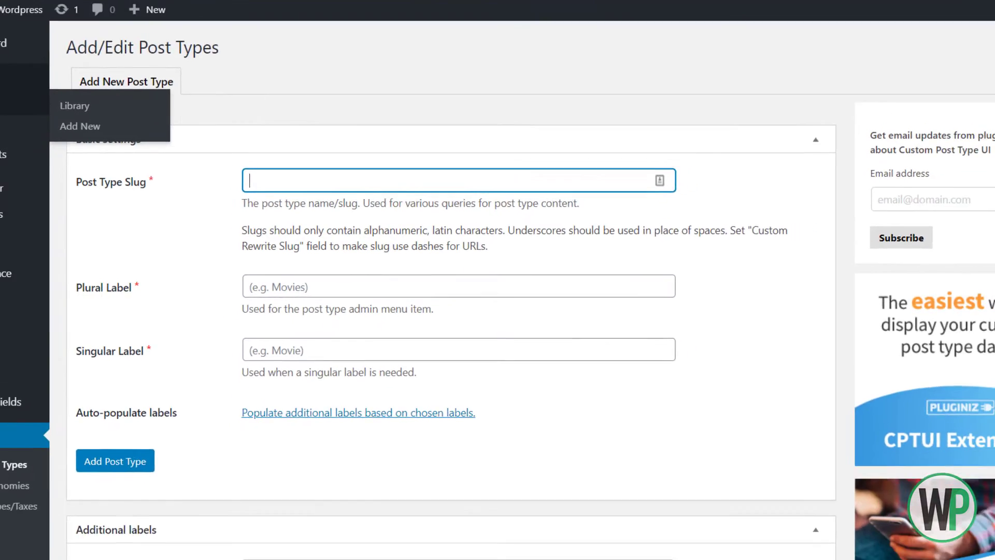
Step: Open the site's content lists in a separate tab and examine the post_type parameter in the Pages list address
right_click(62, 104)
left_click(122, 110)
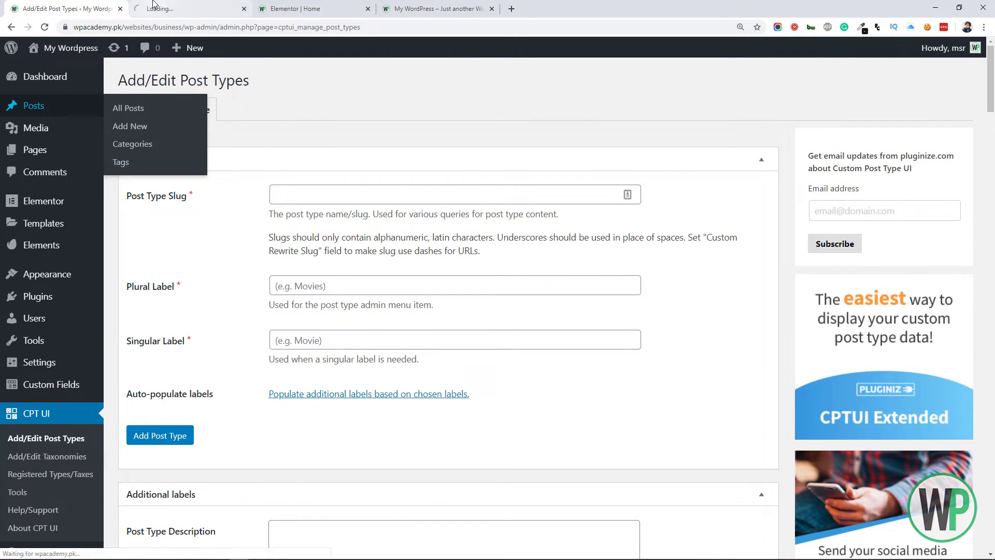
left_click(155, 6)
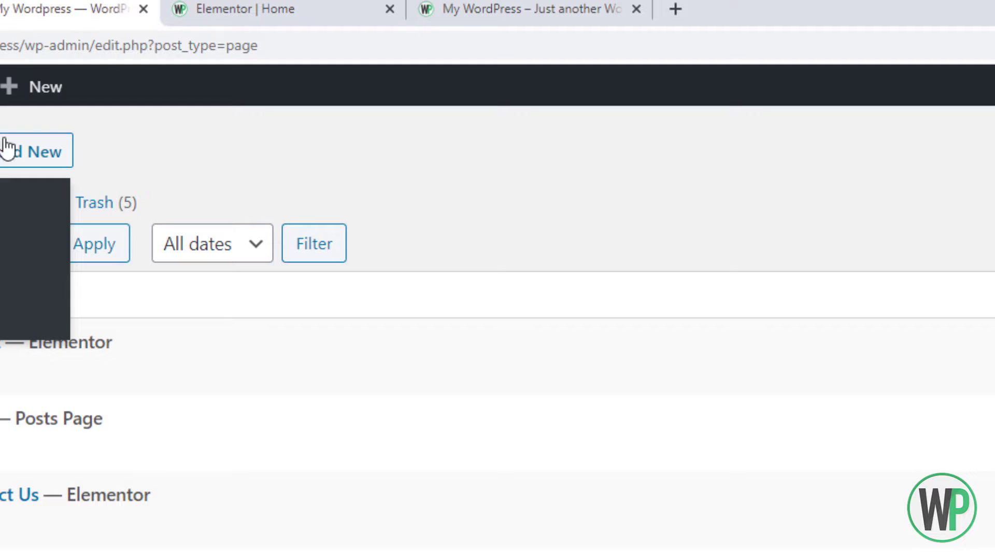
left_click(200, 46)
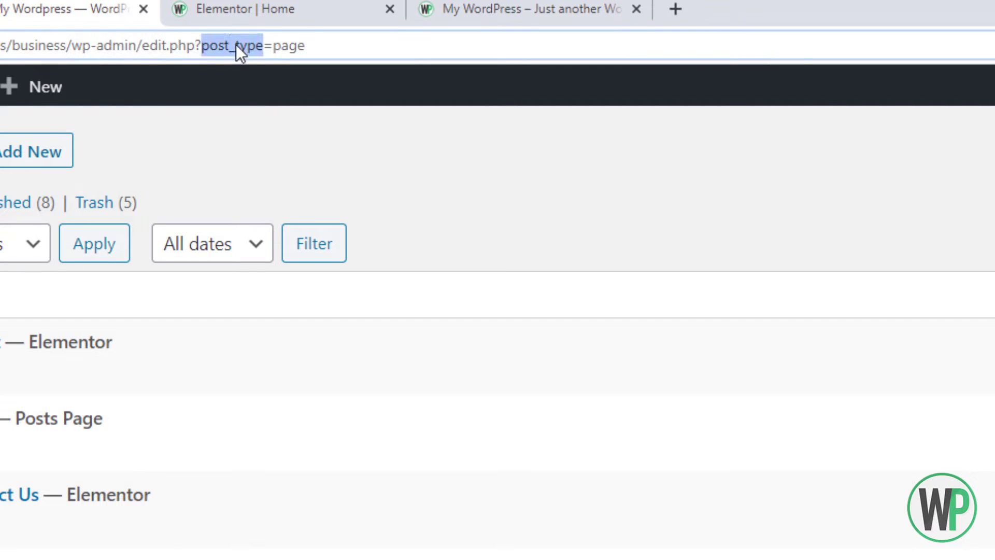
left_click(271, 46)
mouse_move(281, 46)
left_mouse_down()
mouse_move(327, 44)
mouse_move(278, 41)
left_mouse_up()
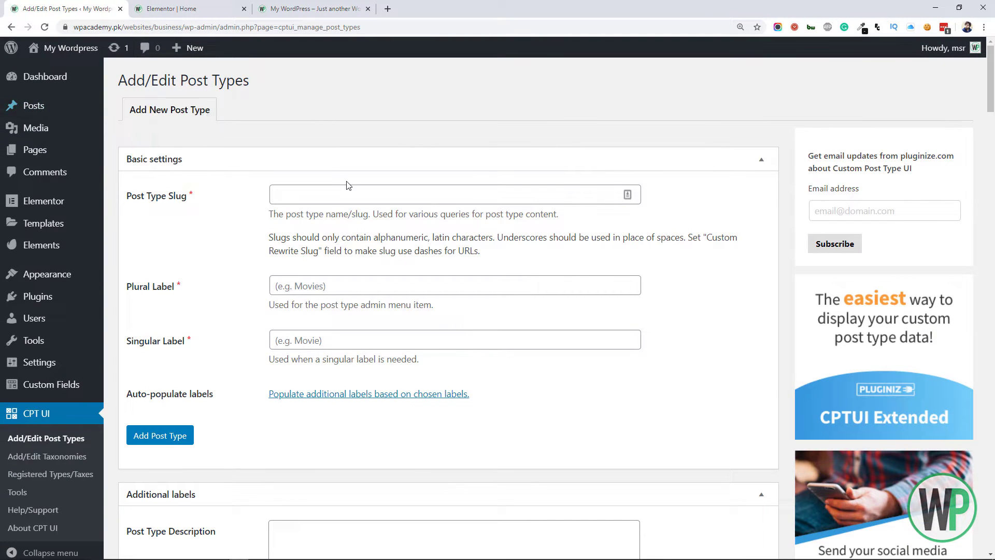
Step: Try to add a custom post type with the slug projects, plural label Projects and singular label Project
left_click(363, 193)
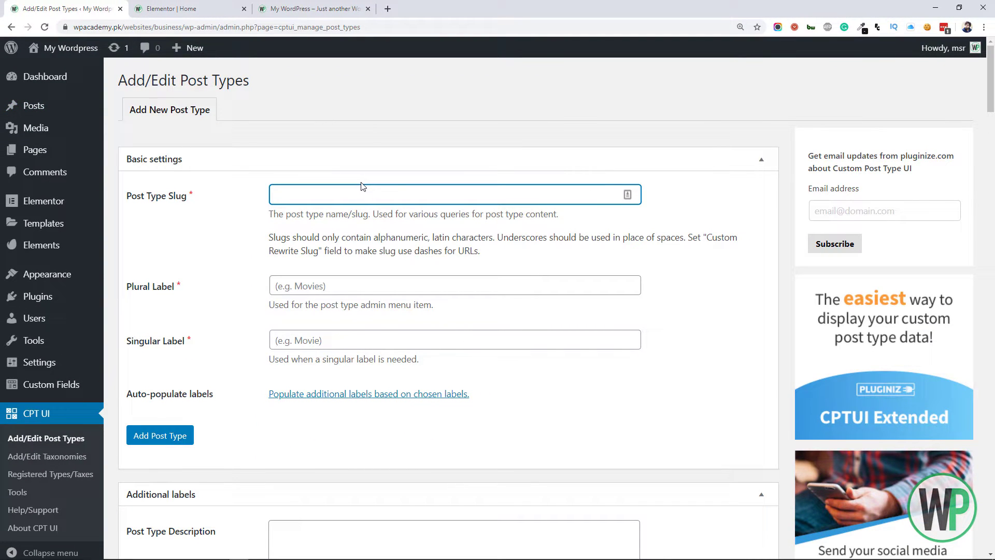
type("projects")
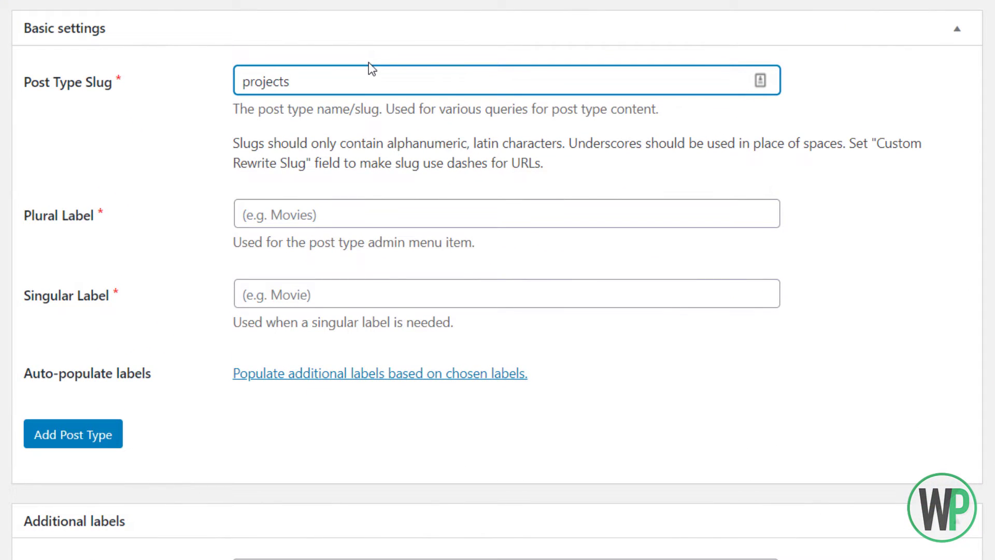
key("Tab")
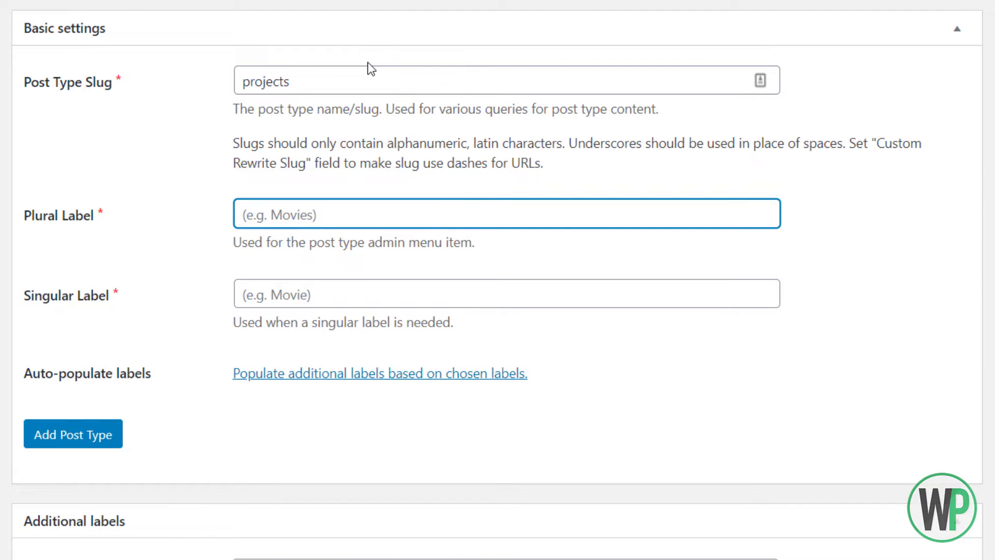
type("Projects")
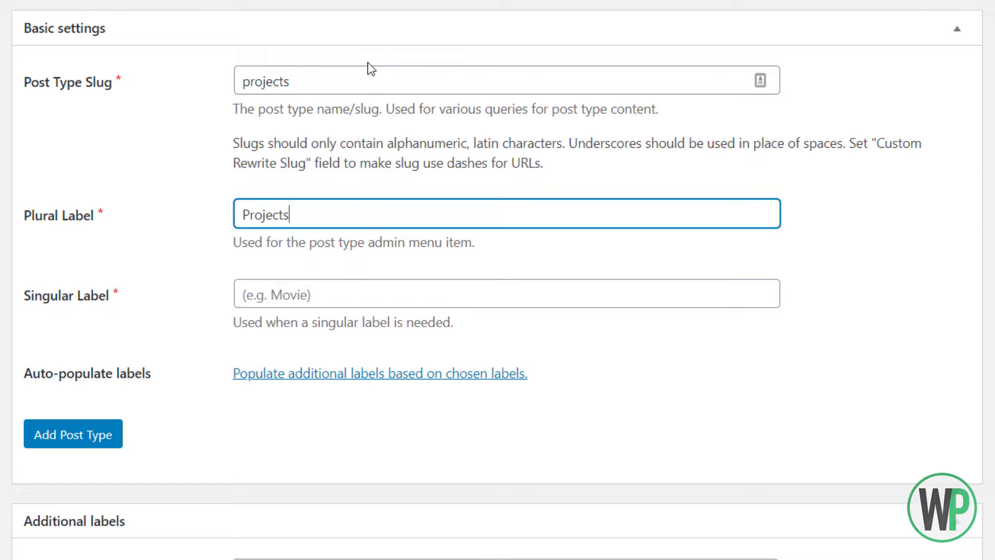
key("Tab")
type("Project")
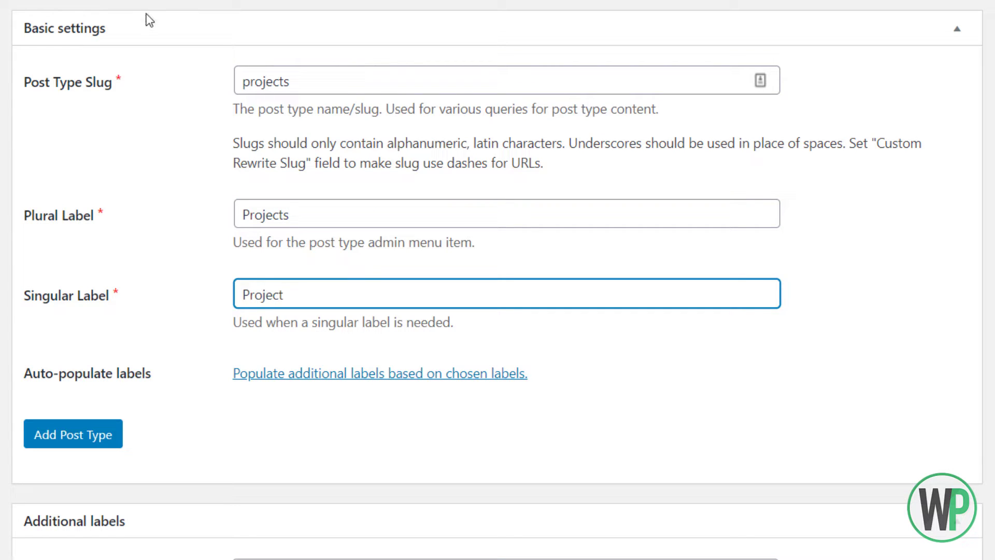
left_click(117, 447)
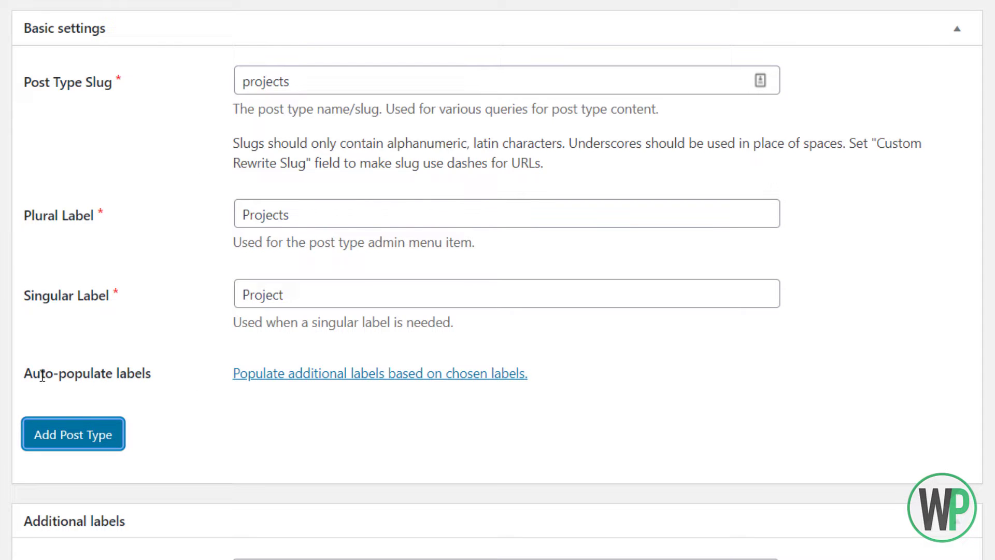
scroll(121, 273, "down", 2)
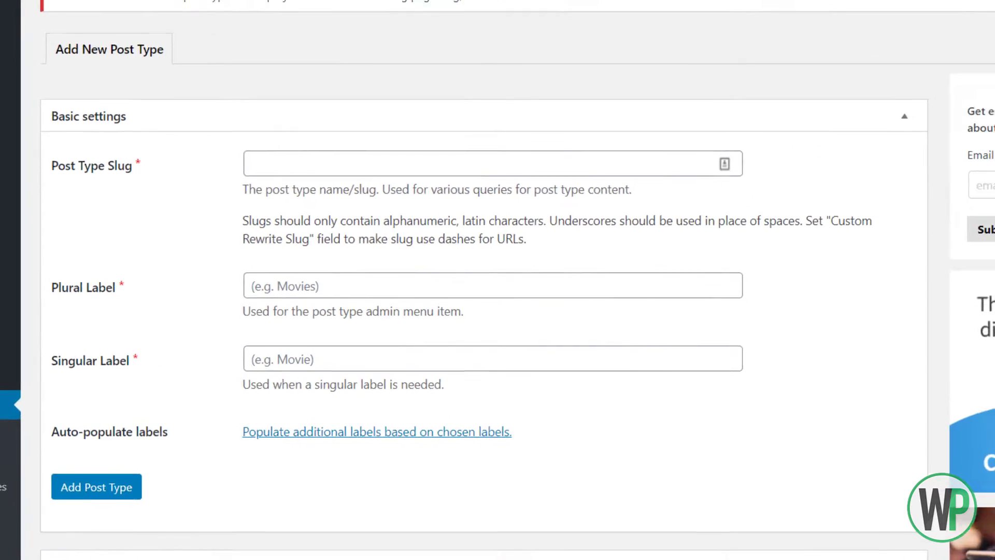
left_click_drag(529, 108, 131, 111)
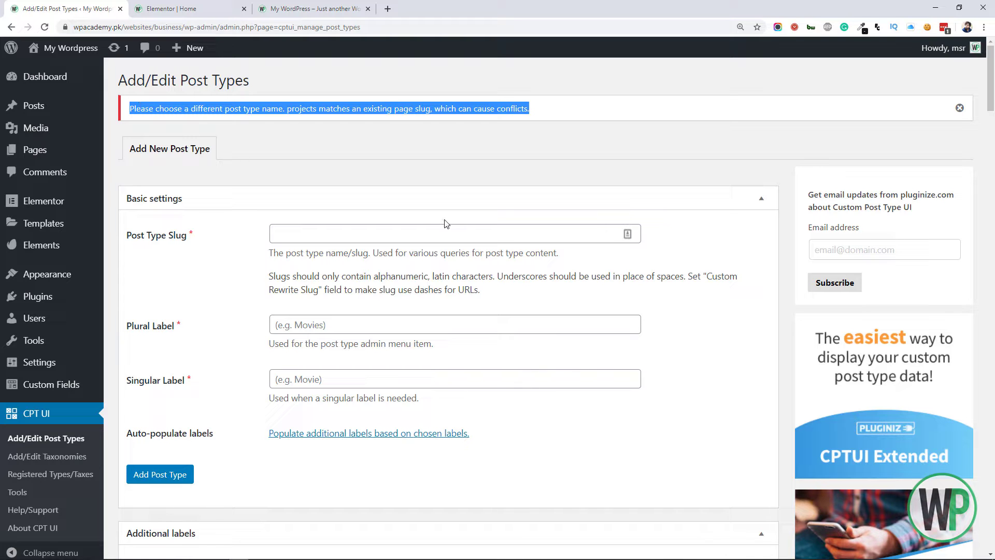
Step: Fill in the new post type's basic settings with slug portfolio, plural label Projects and singular label Project
left_click_drag(990, 78, 991, 89)
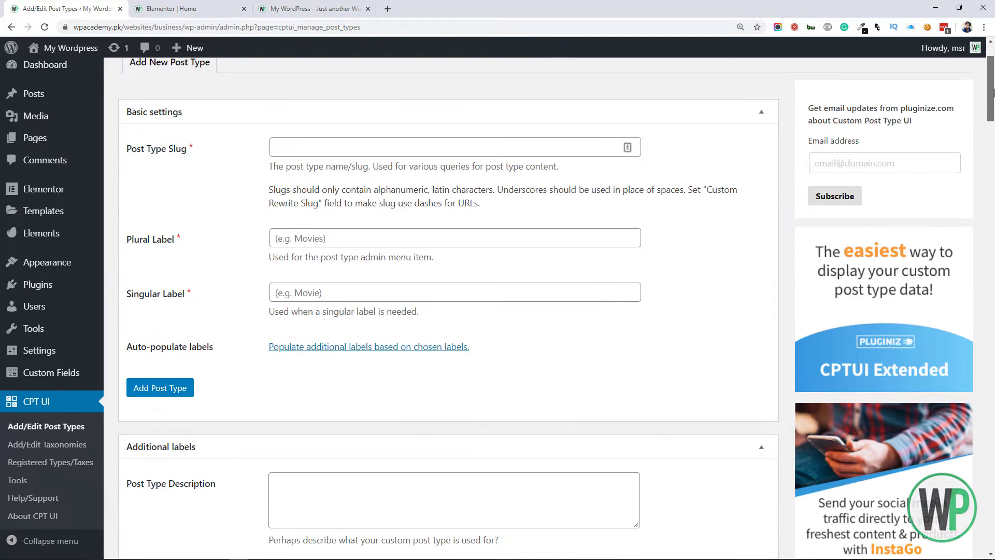
left_click(445, 144)
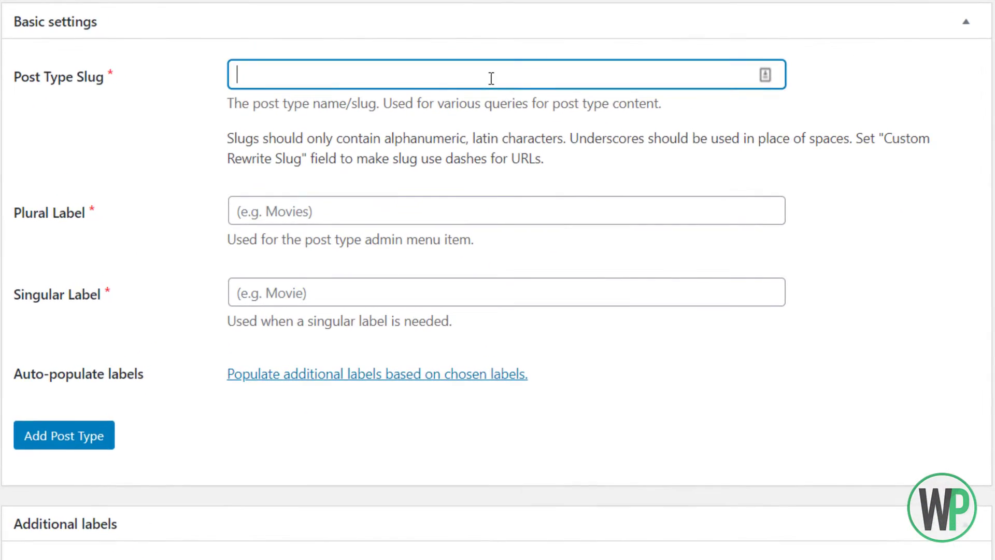
type("portfolio")
key("Tab")
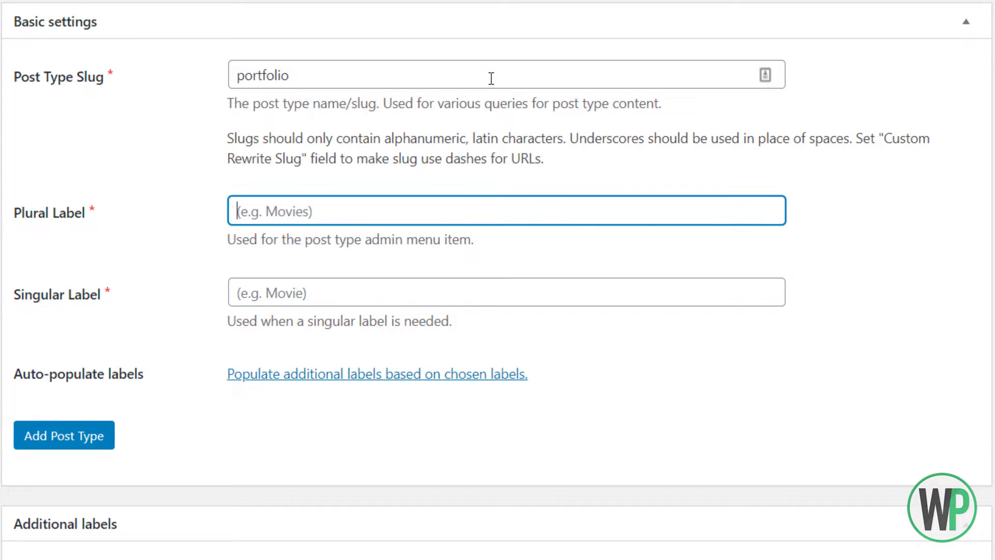
type("Pr")
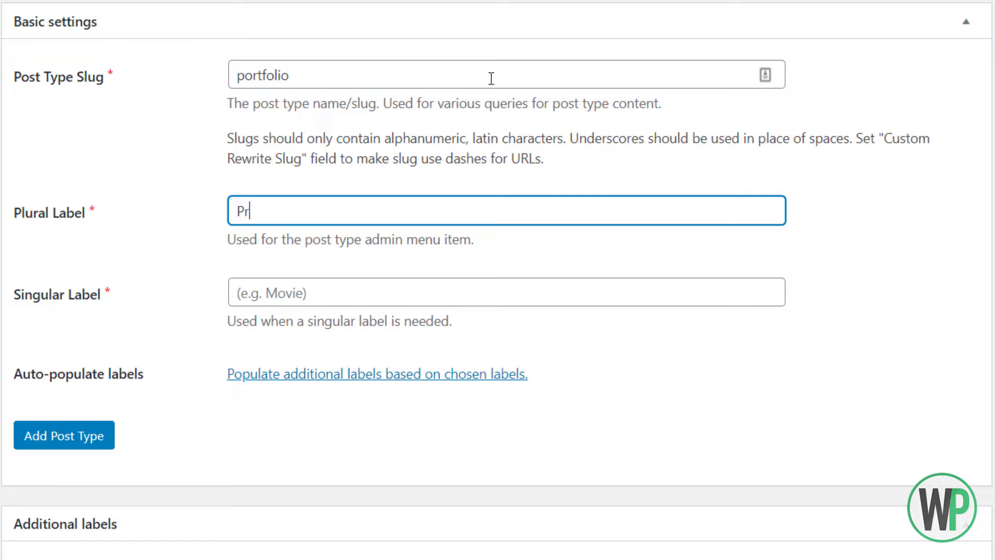
type("ojects")
key("Tab")
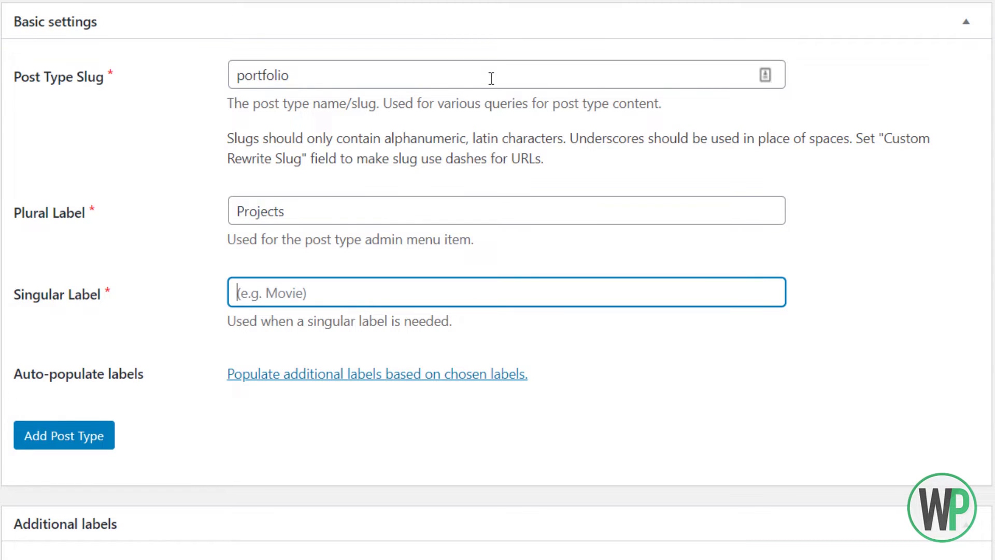
type("Project")
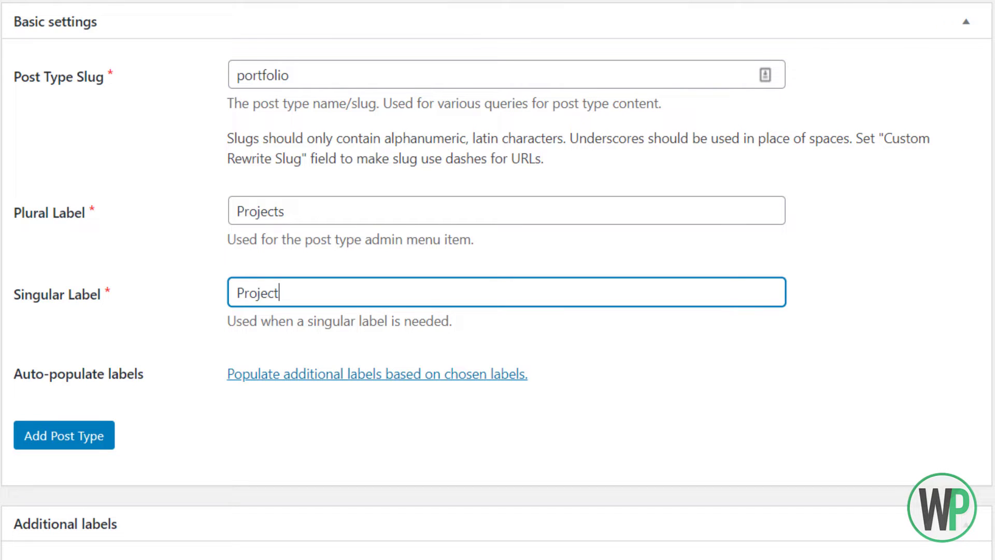
scroll(529, 221, "down", 1)
left_click(538, 205)
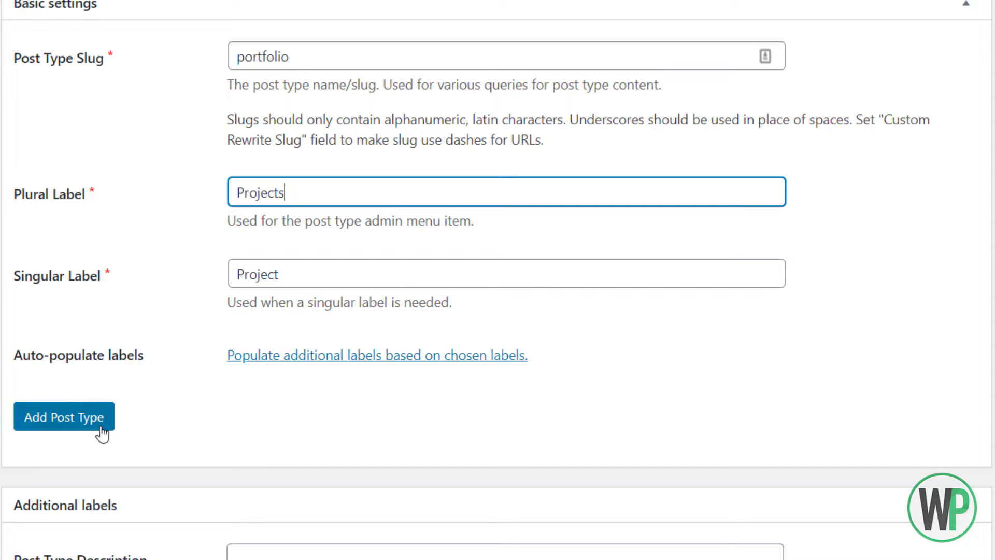
Step: Examine the post type's additional labels, from the description and menu name down to the visibility settings
scroll(497, 280, "down", 5)
scroll(497, 280, "down", 3)
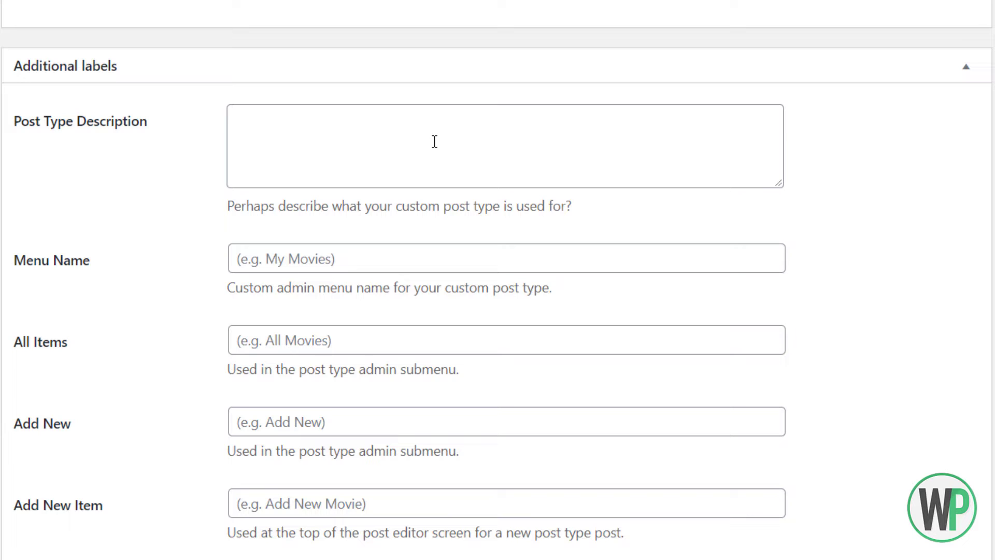
left_click(411, 149)
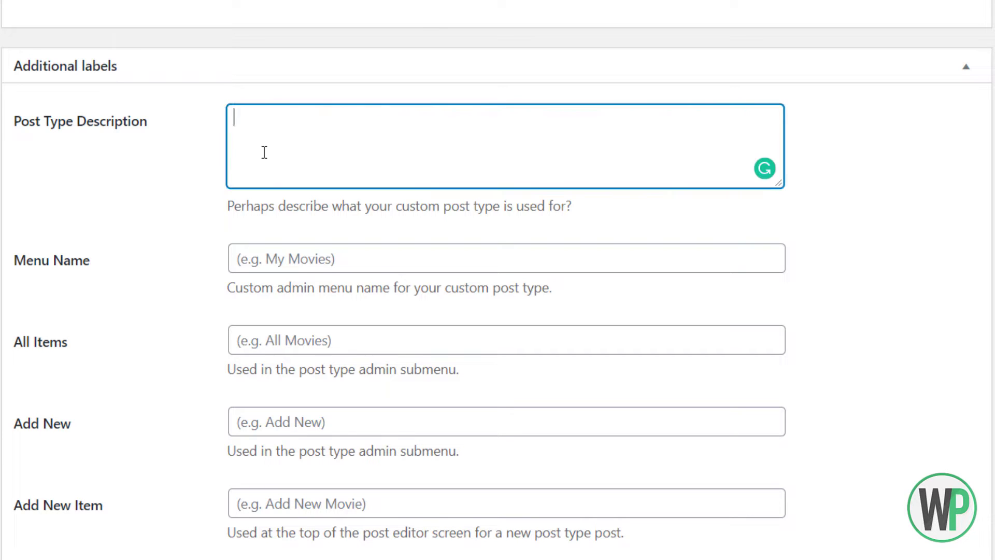
left_click_drag(90, 265, 28, 264)
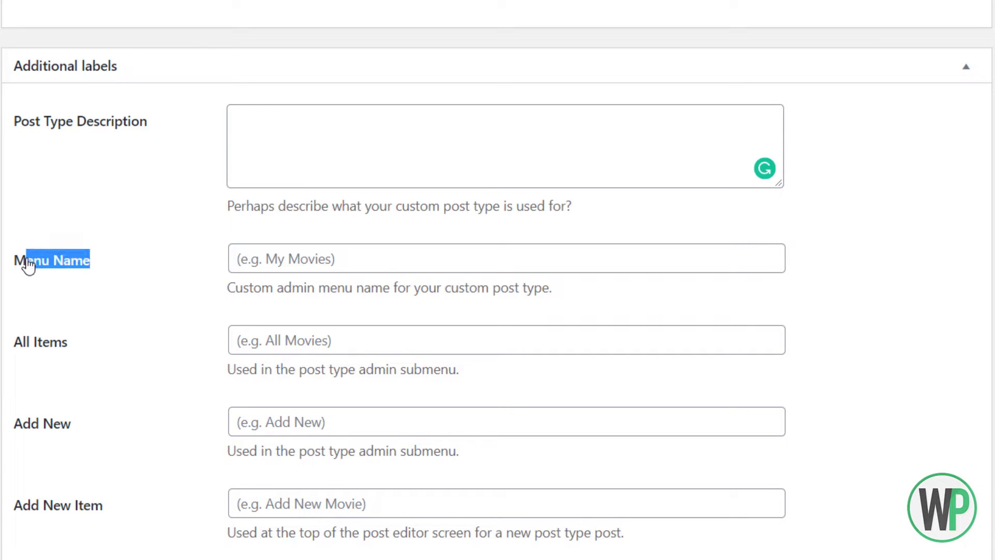
left_click(268, 344)
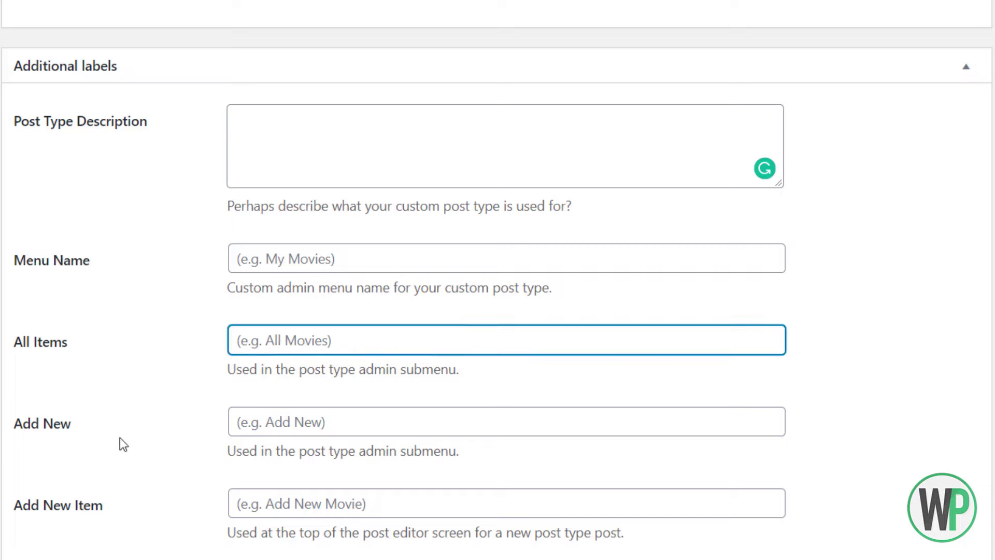
left_click_drag(119, 442, 23, 433)
left_click_drag(355, 453, 307, 452)
scroll(497, 280, "down", 20)
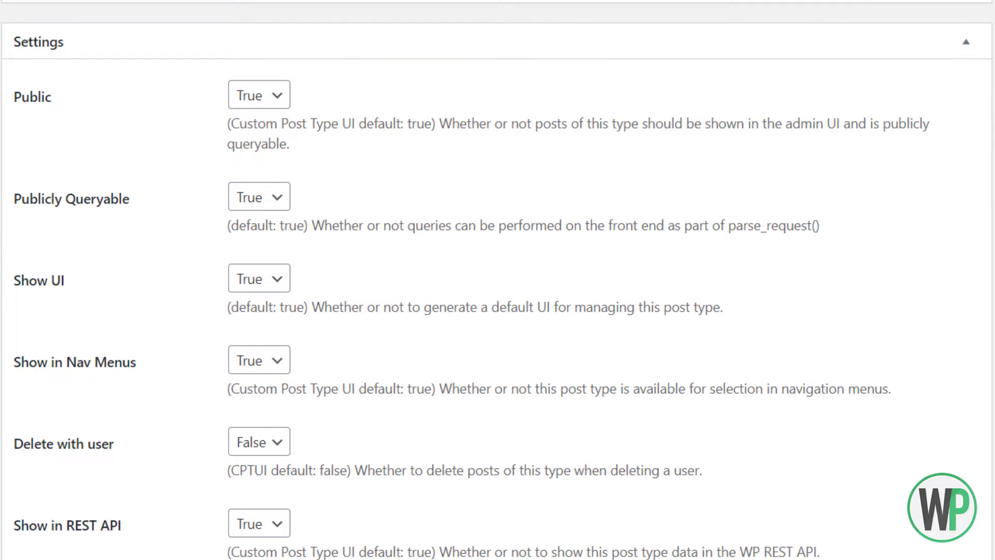
Step: Examine the post type's visibility and REST API settings, from Public and its available values down to the REST API controller class
scroll(497, 280, "down", 2)
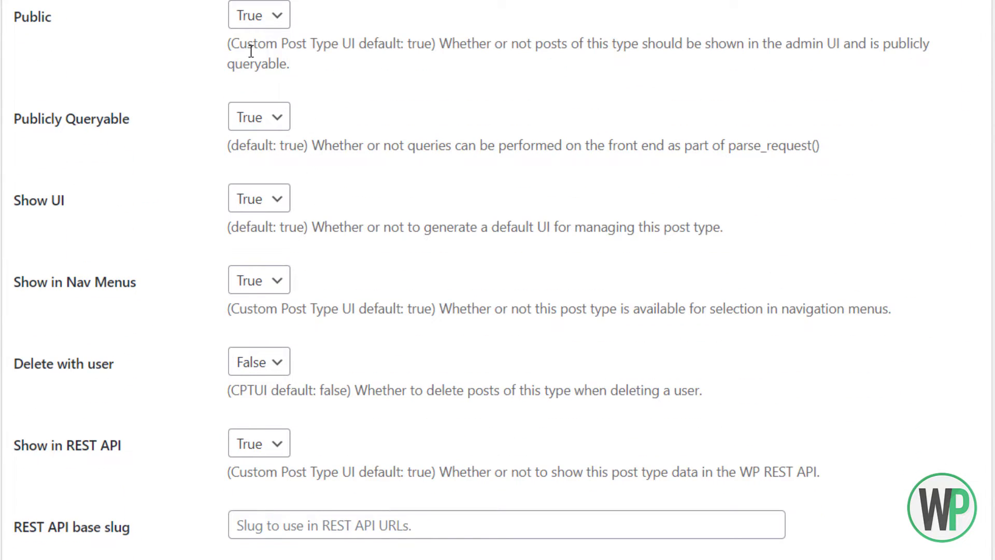
left_click(248, 20)
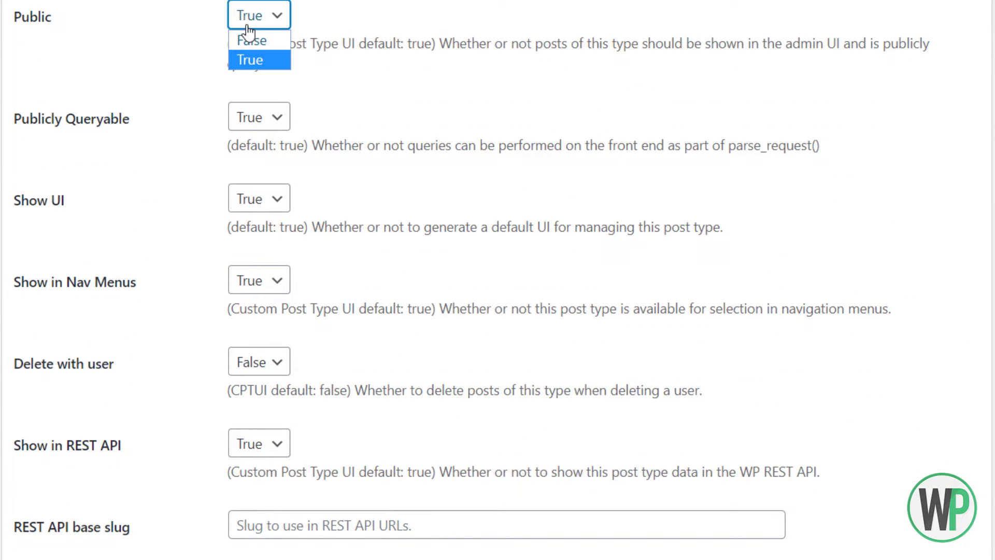
left_click(191, 36)
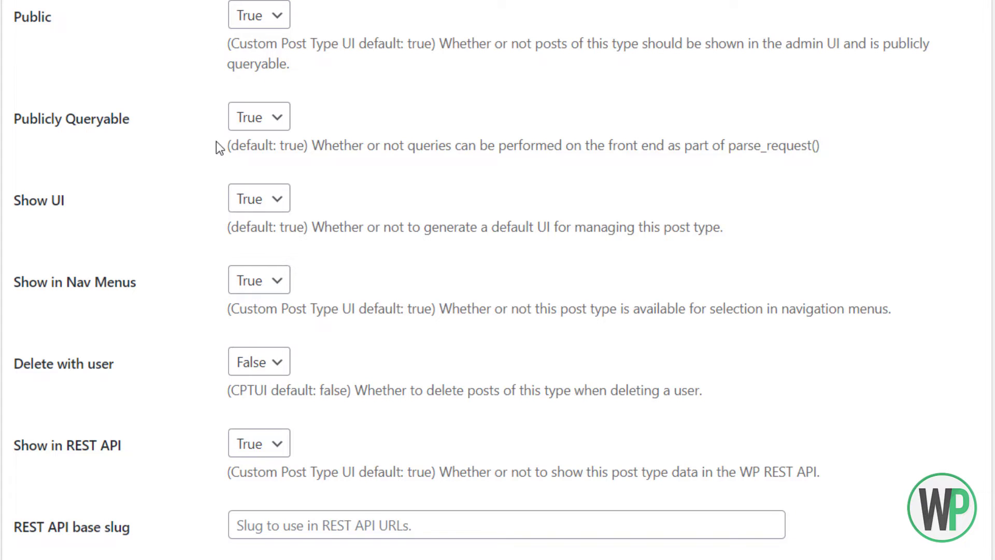
scroll(218, 145, "down", 2)
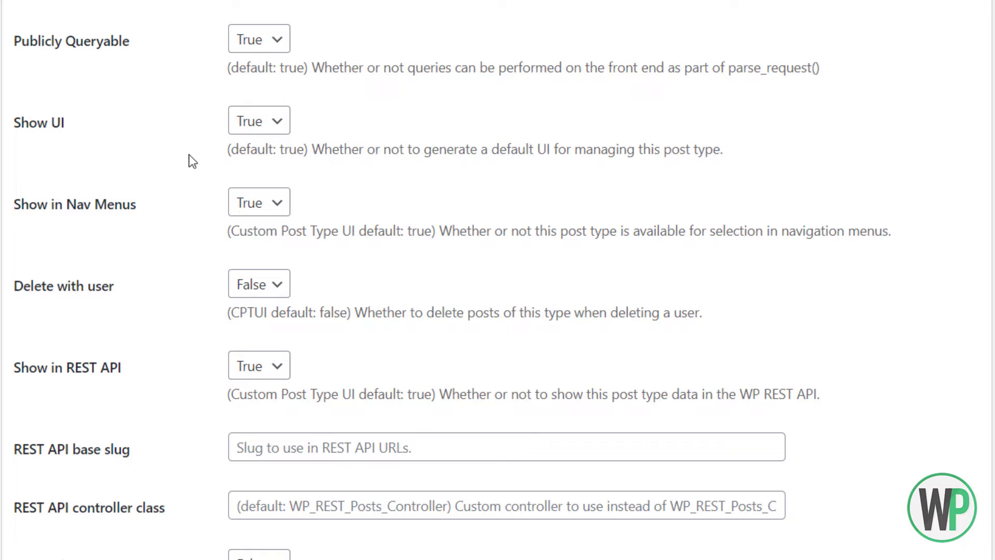
scroll(192, 161, "down", 2)
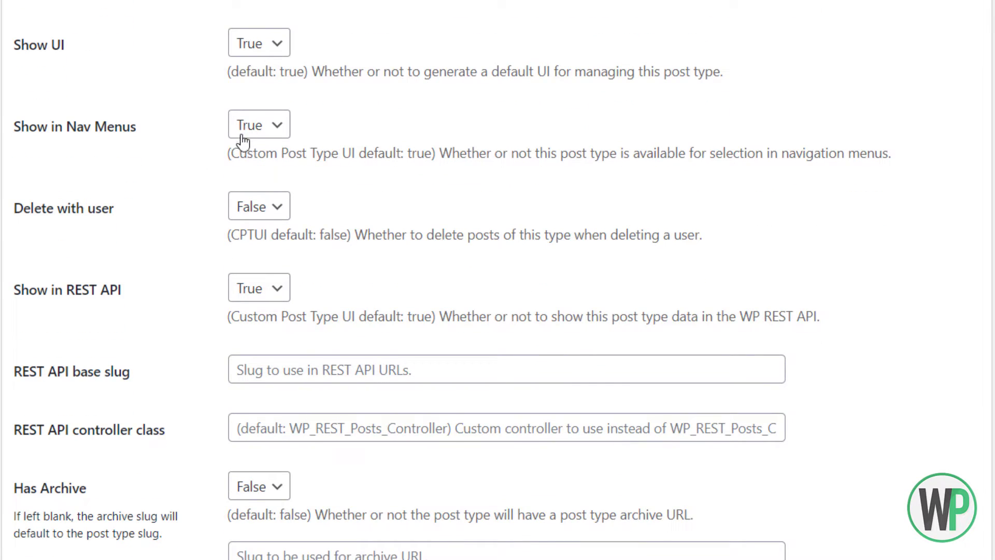
scroll(189, 148, "down", 2)
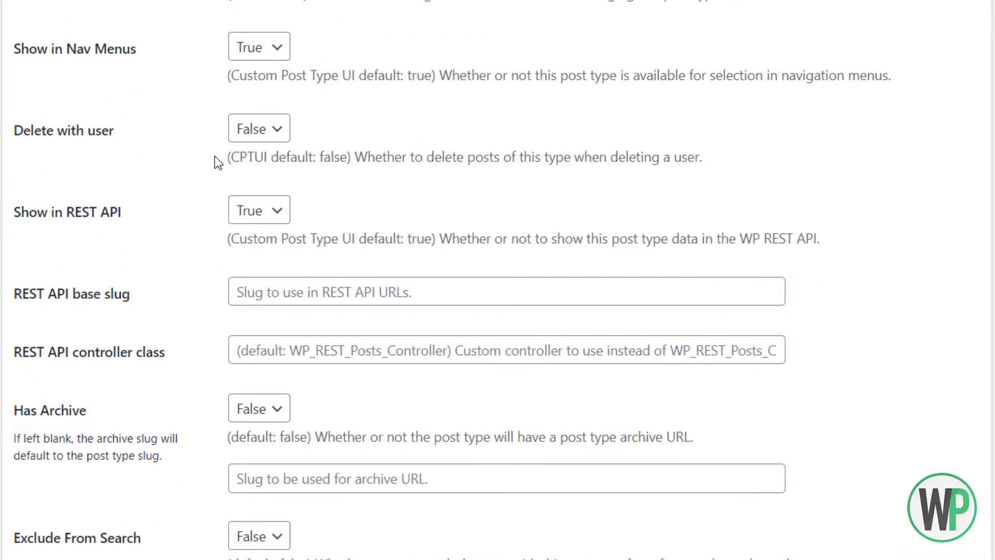
left_click(242, 217)
left_click(166, 217)
scroll(498, 279, "down", 1)
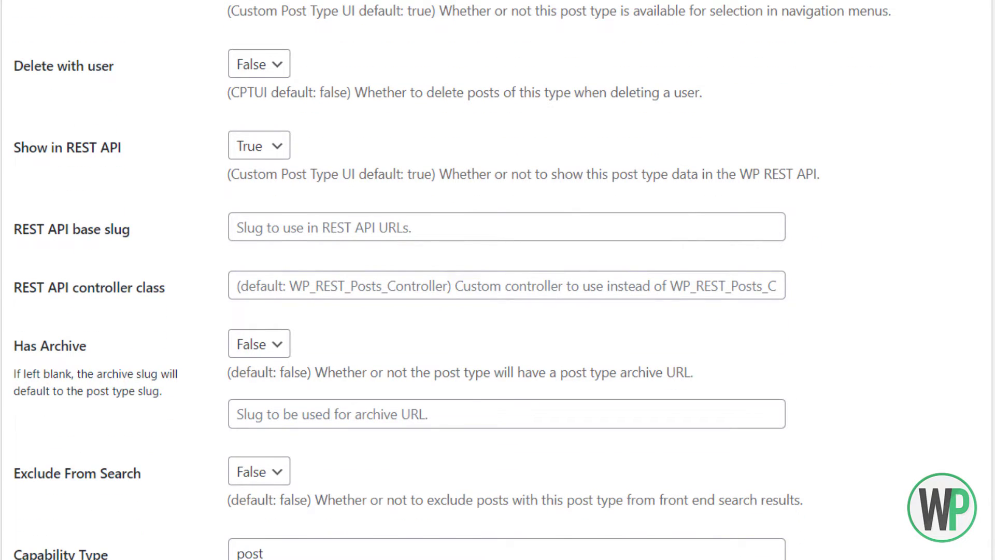
scroll(498, 280, "down", 2)
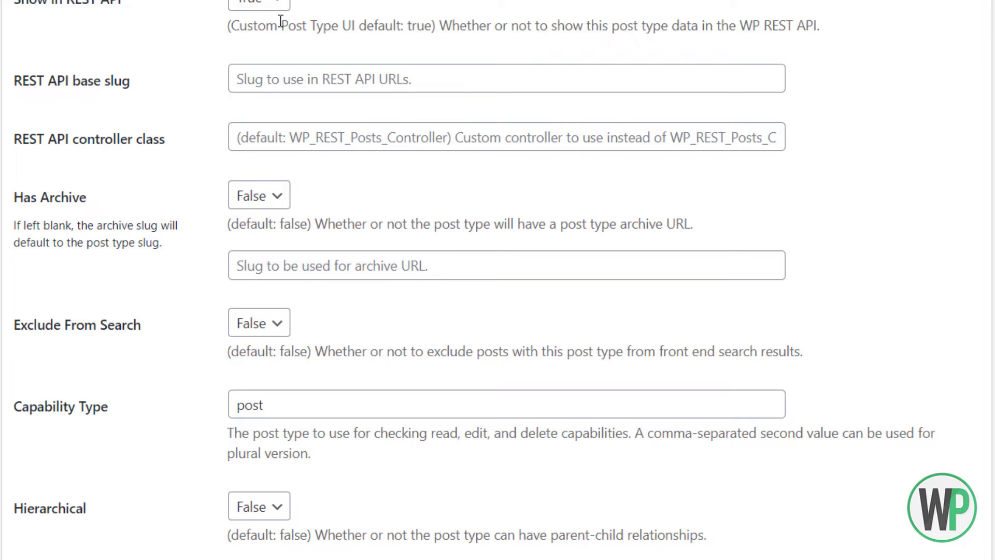
left_click(266, 82)
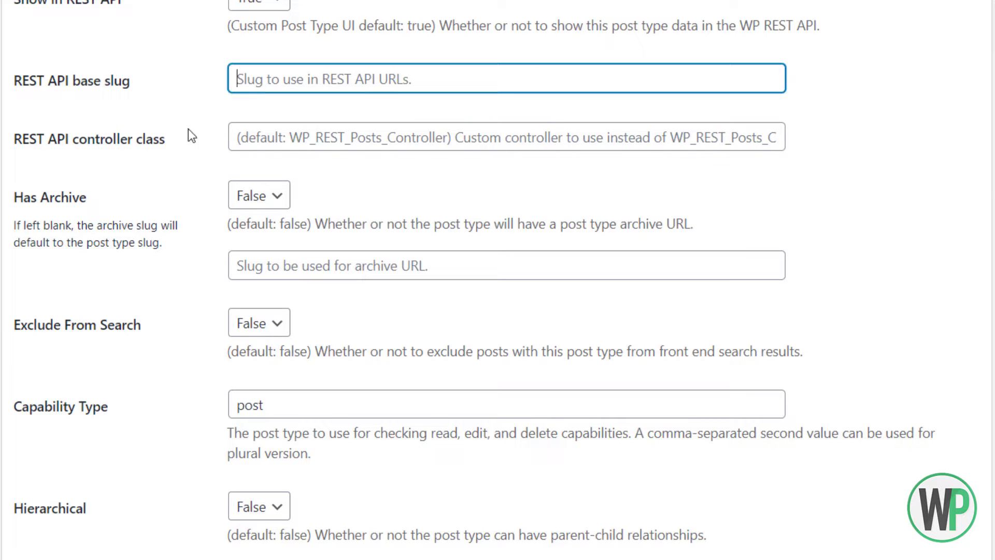
scroll(190, 204, "down", 1)
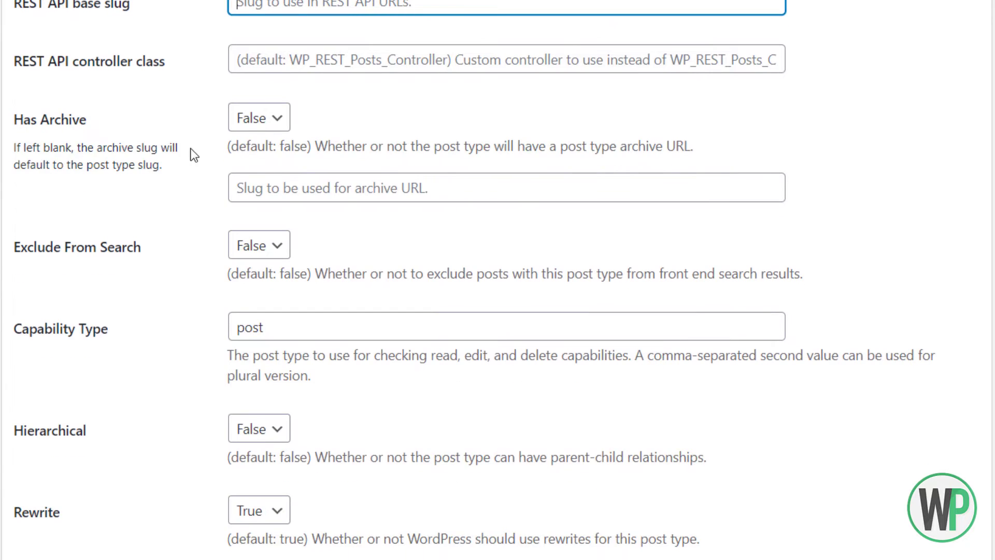
Step: Examine the Has Archive, Exclude From Search and Capability Type settings of the post type
left_click(244, 122)
left_click(208, 133)
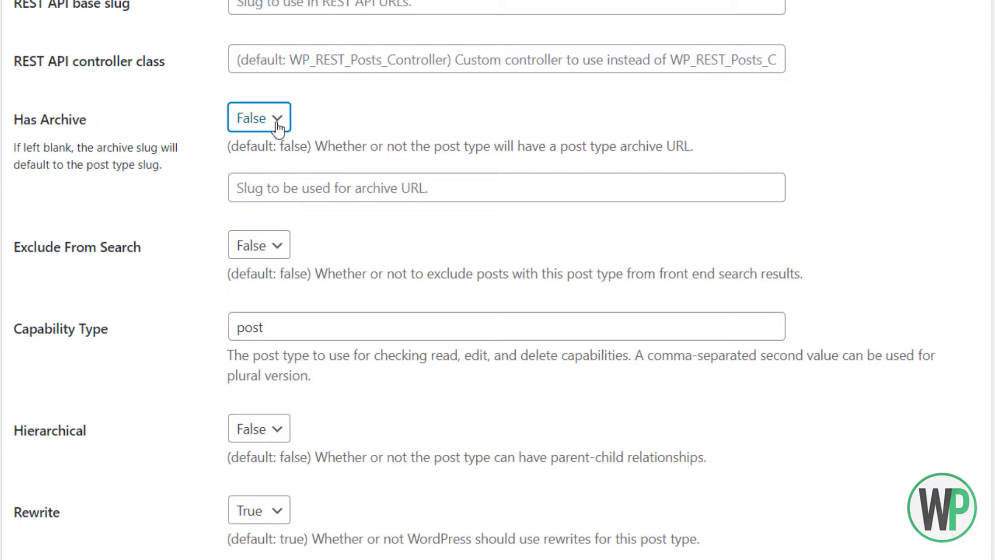
left_click(353, 218)
scroll(206, 251, "down", 3)
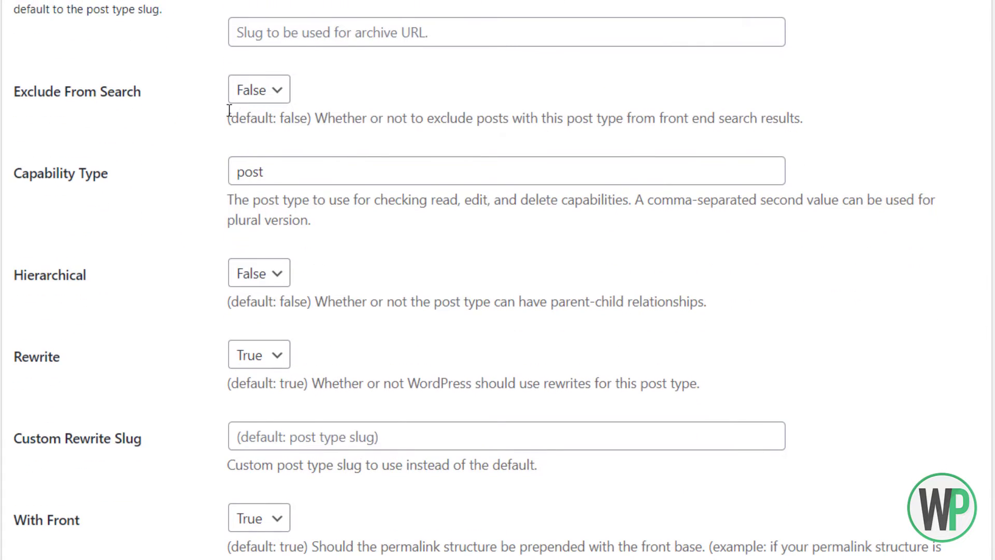
left_click(256, 97)
left_click(207, 133)
scroll(217, 131, "down", 2)
left_click_drag(282, 99, 214, 93)
left_click(207, 101)
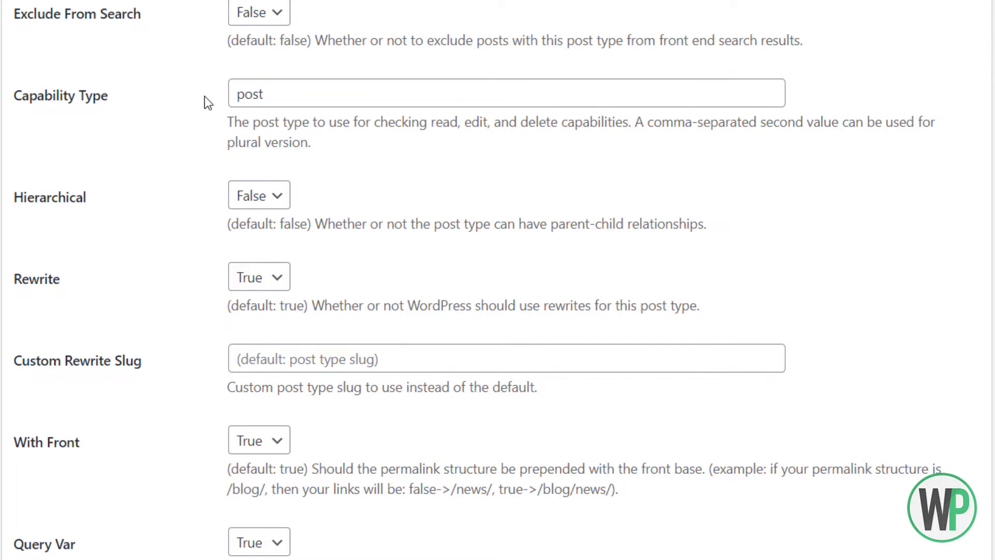
scroll(303, 109, "down", 2)
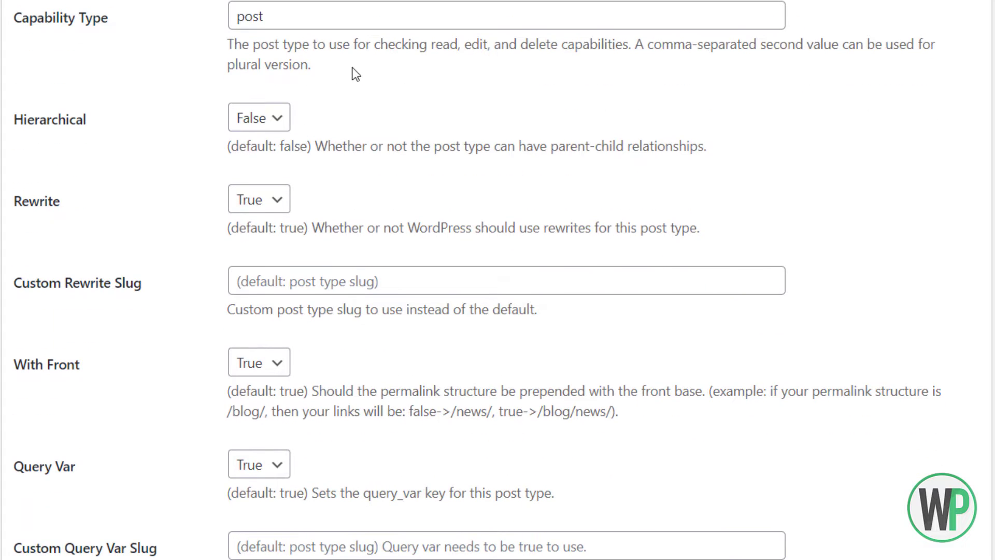
scroll(357, 73, "up", 2)
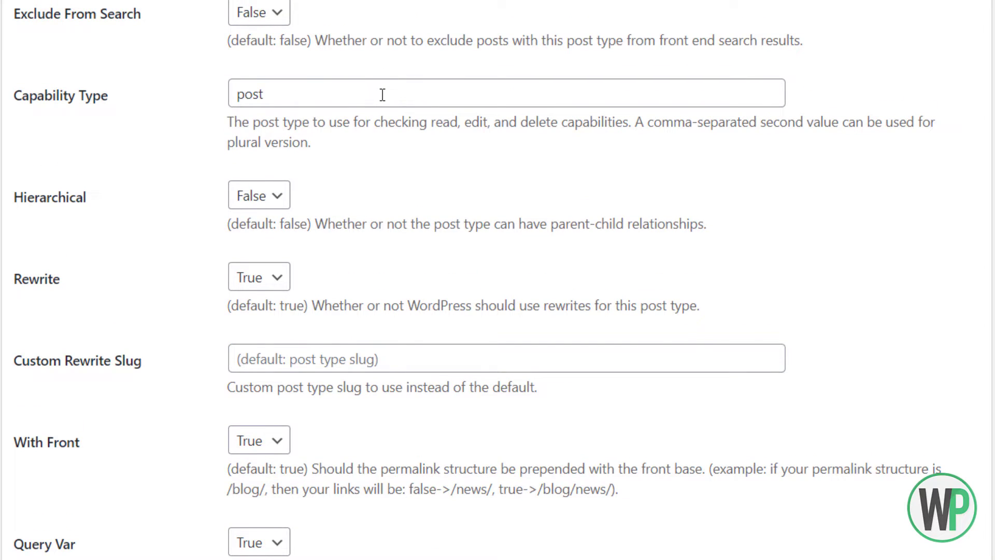
left_click(382, 95)
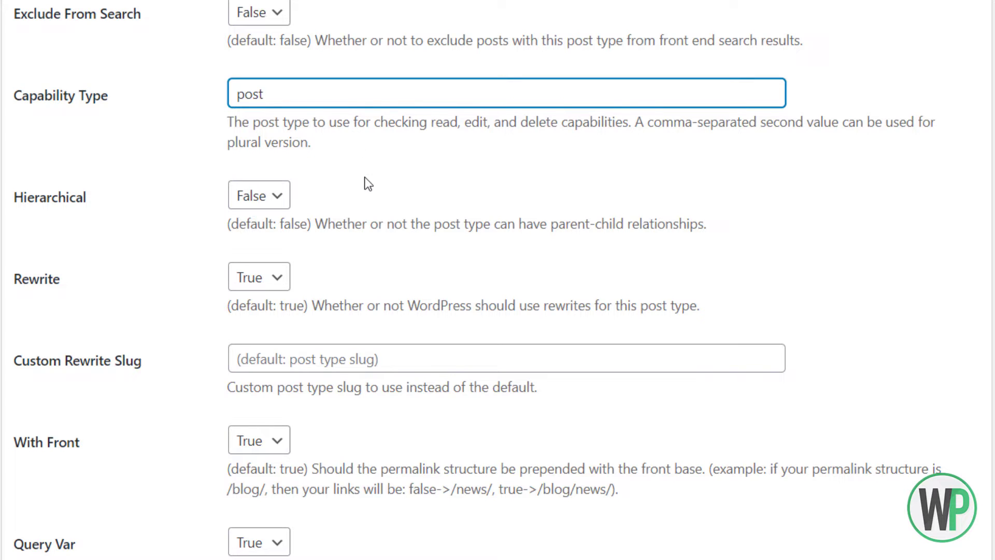
Step: Examine the Hierarchical, Rewrite and Custom Rewrite Slug settings of the post type
scroll(368, 182, "down", 2)
left_click(267, 127)
left_click(268, 128)
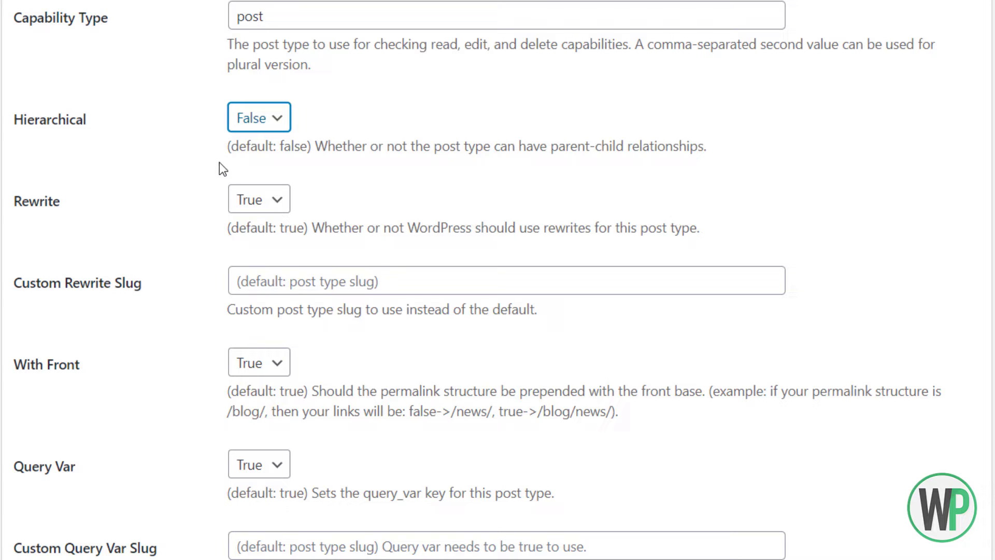
left_click(263, 134)
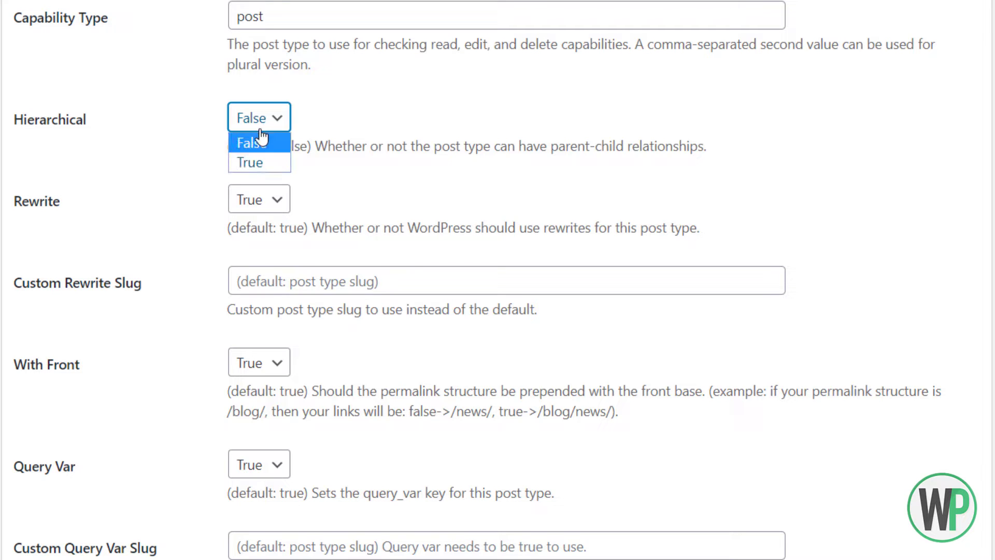
left_click(214, 132)
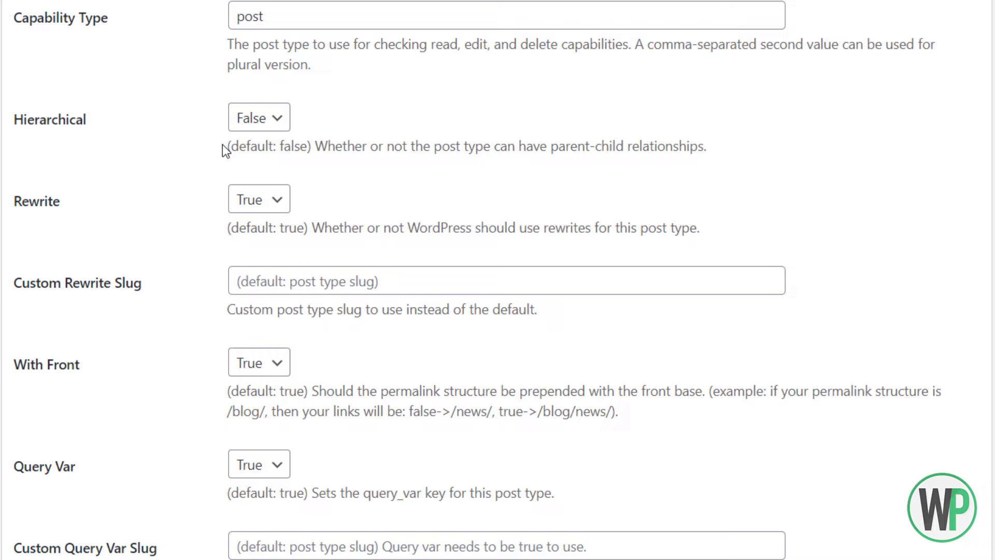
scroll(238, 177, "down", 1)
left_click(265, 119)
left_click(265, 120)
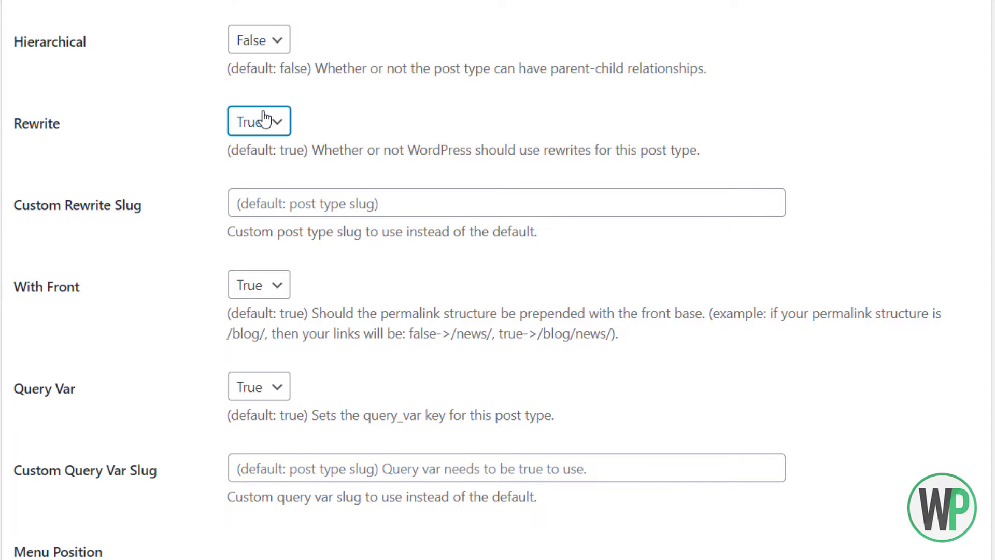
left_click(266, 119)
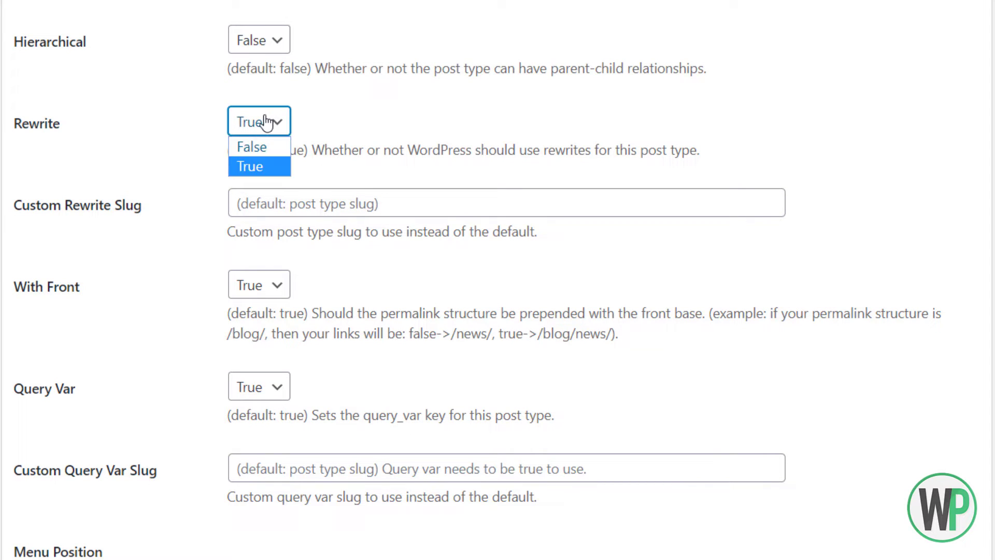
left_click(266, 121)
left_click(324, 207)
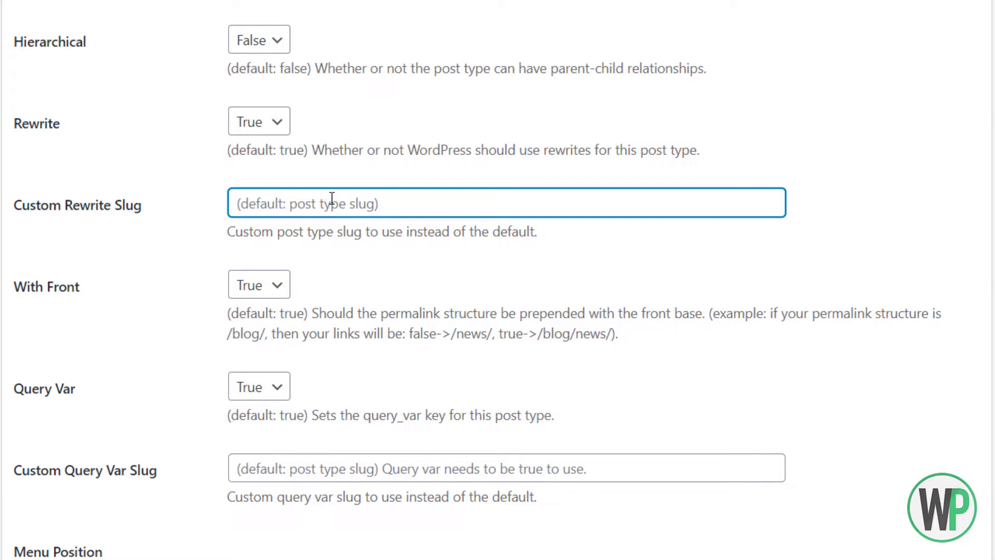
Step: Open the Dashicon class name reference for the post type's Menu Icon setting in a new browser tab and switch to it
scroll(166, 269, "down", 3)
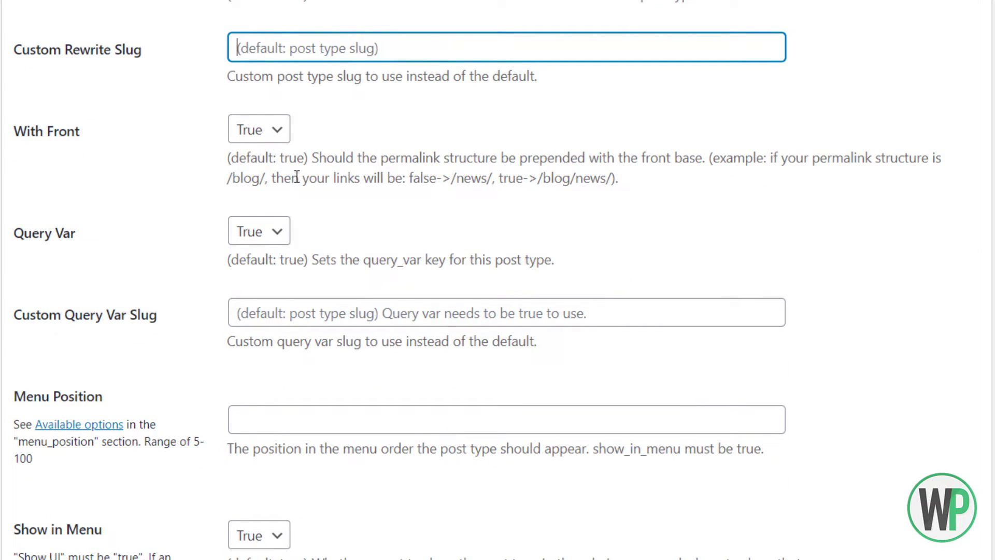
scroll(306, 168, "down", 1)
scroll(306, 168, "down", 1)
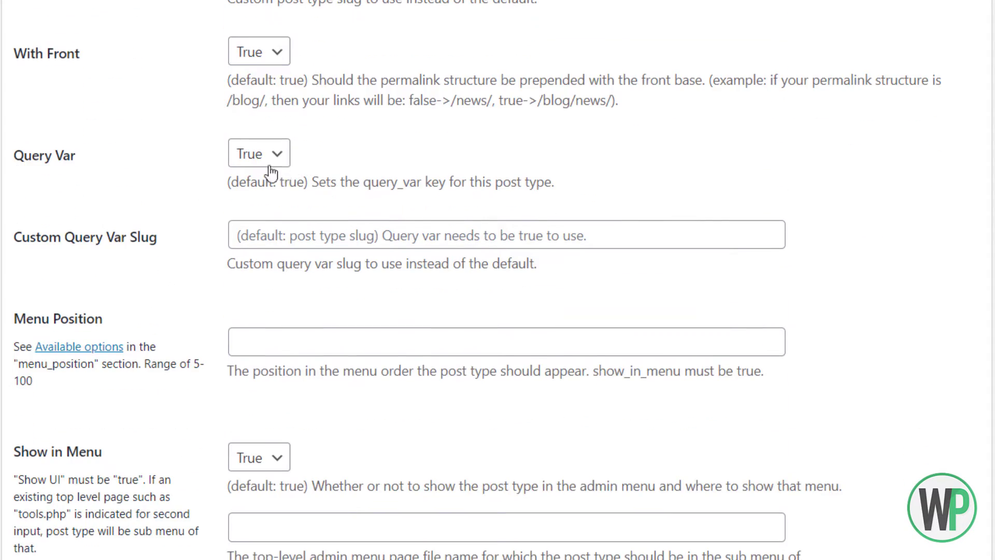
scroll(278, 248, "down", 5)
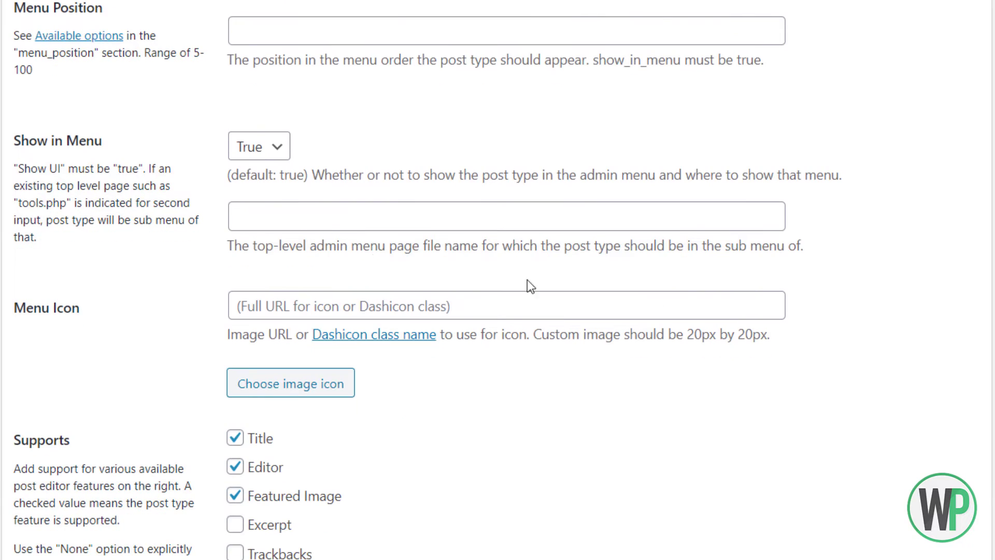
scroll(356, 388, "down", 1)
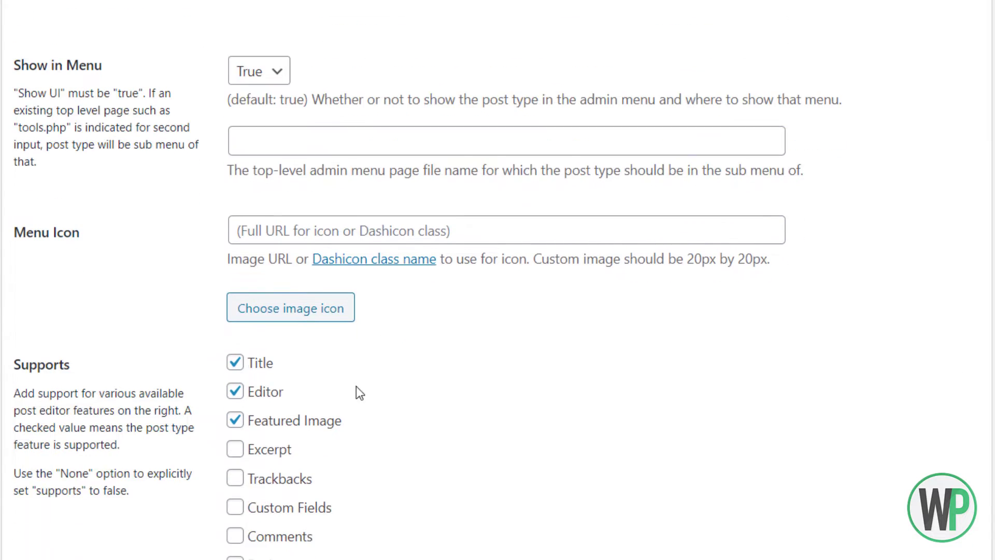
left_click(330, 228)
left_click(377, 259)
right_click(377, 260)
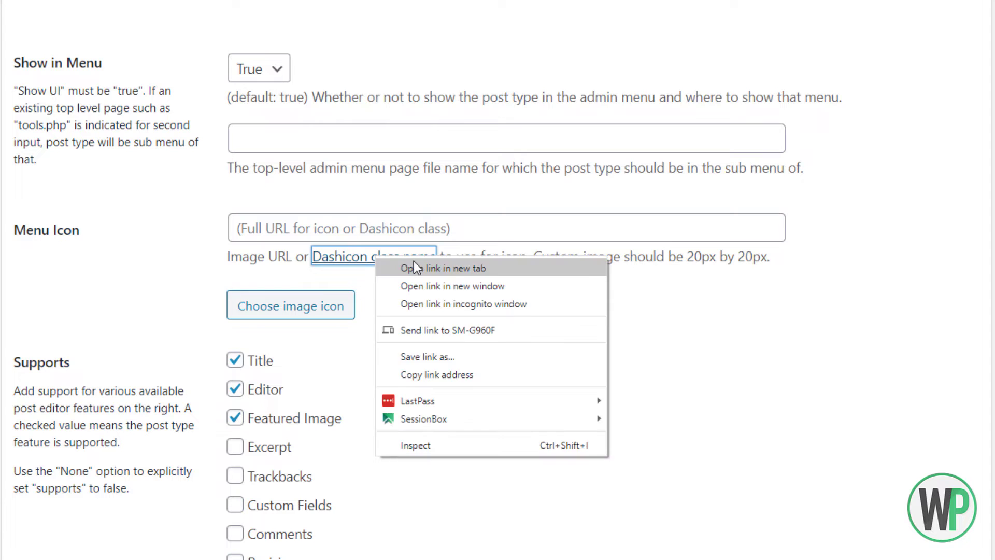
left_click(413, 260)
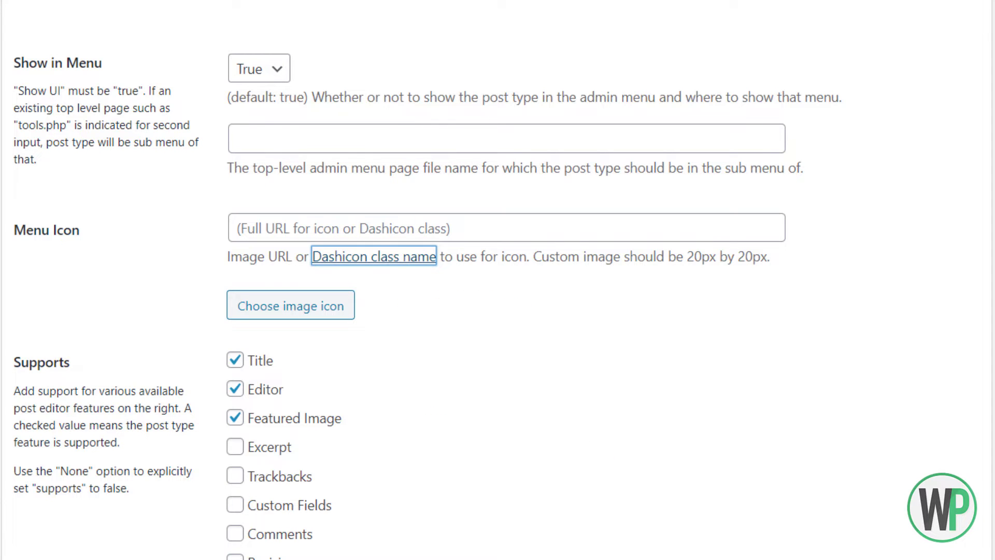
key("ctrl+Tab")
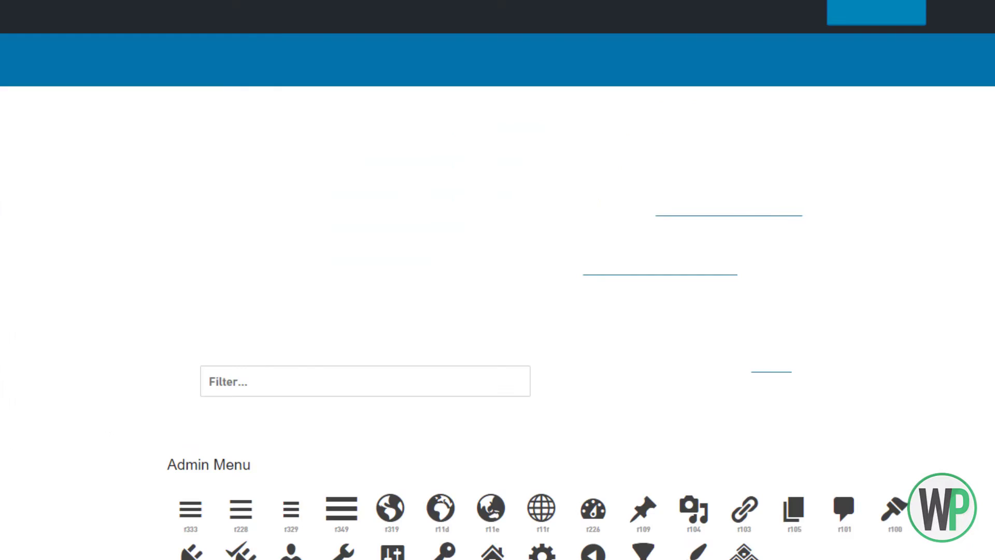
Step: Pick the stacked images icon under Post Formats and copy its class name dashicons-images-alt2
scroll(498, 280, "down", 10)
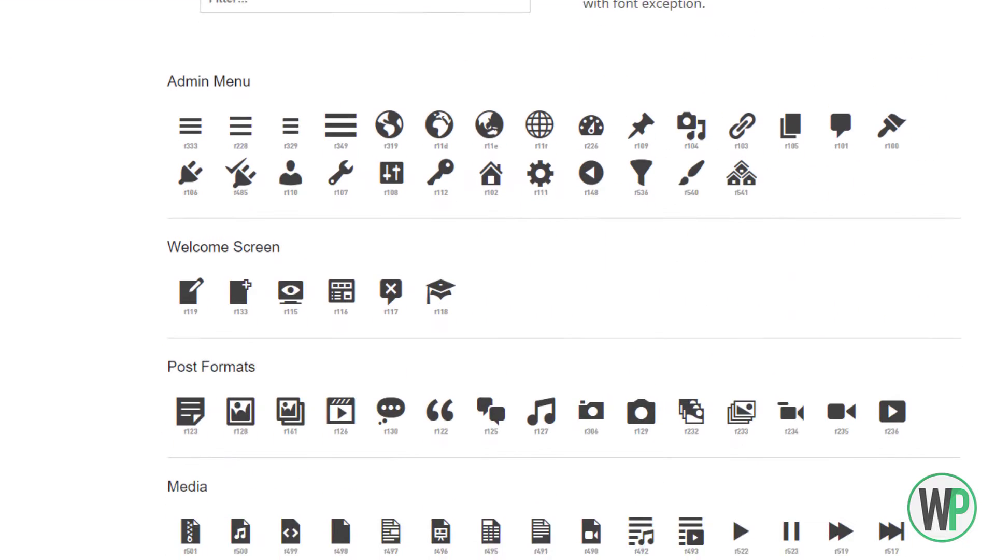
scroll(497, 280, "down", 2)
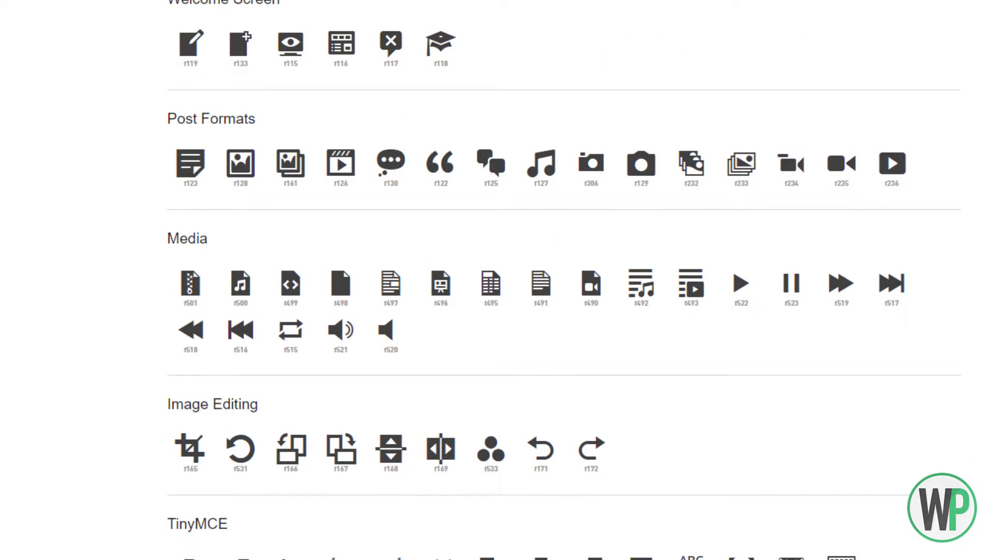
scroll(497, 279, "down", 1)
scroll(497, 280, "down", 1)
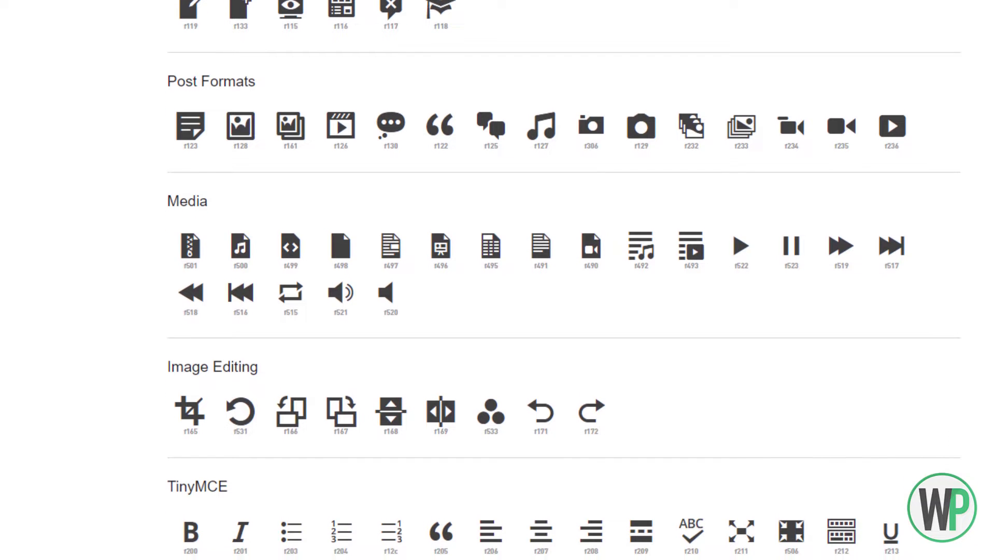
left_click(736, 127)
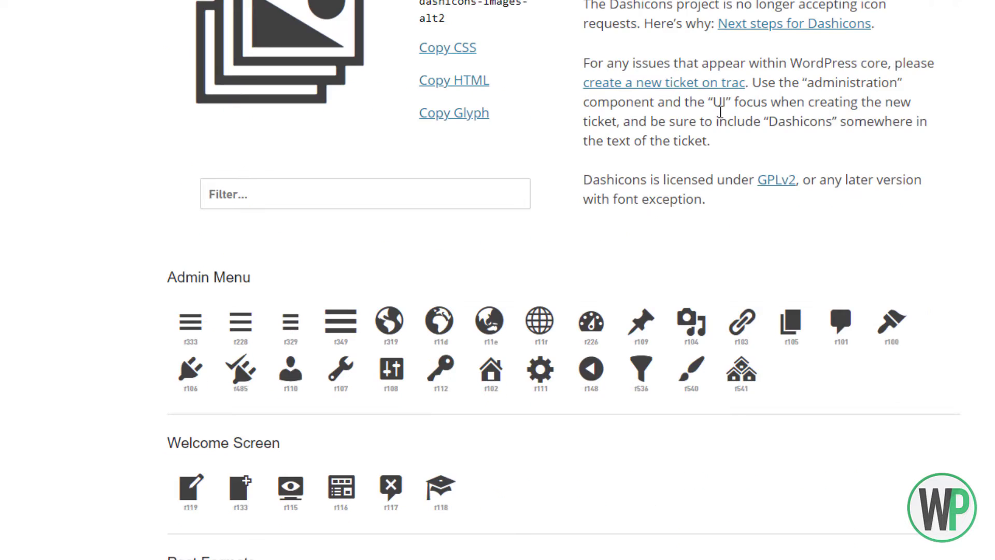
scroll(414, 155, "up", 5)
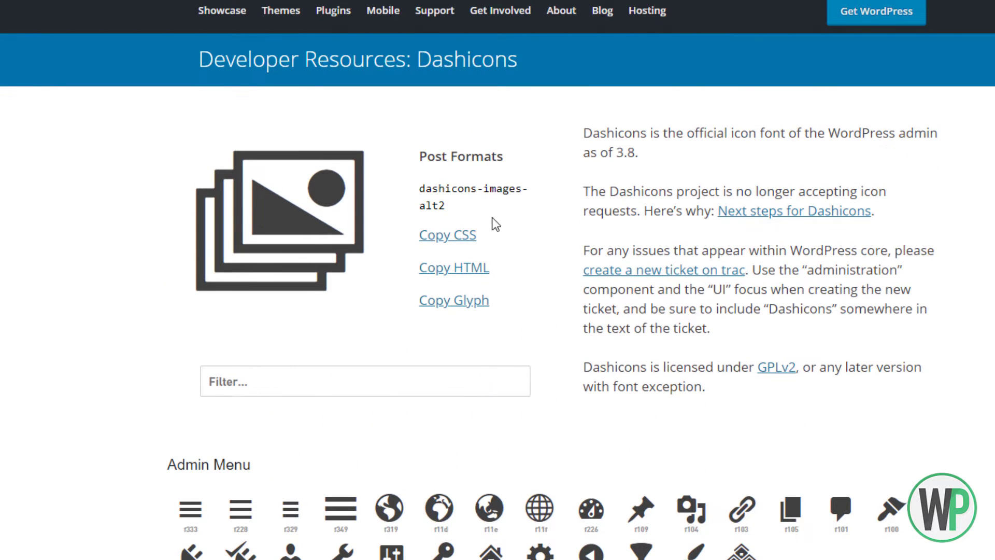
mouse_move(454, 203)
left_mouse_down()
mouse_move(420, 190)
mouse_move(455, 213)
left_mouse_up()
key("ctrl+c")
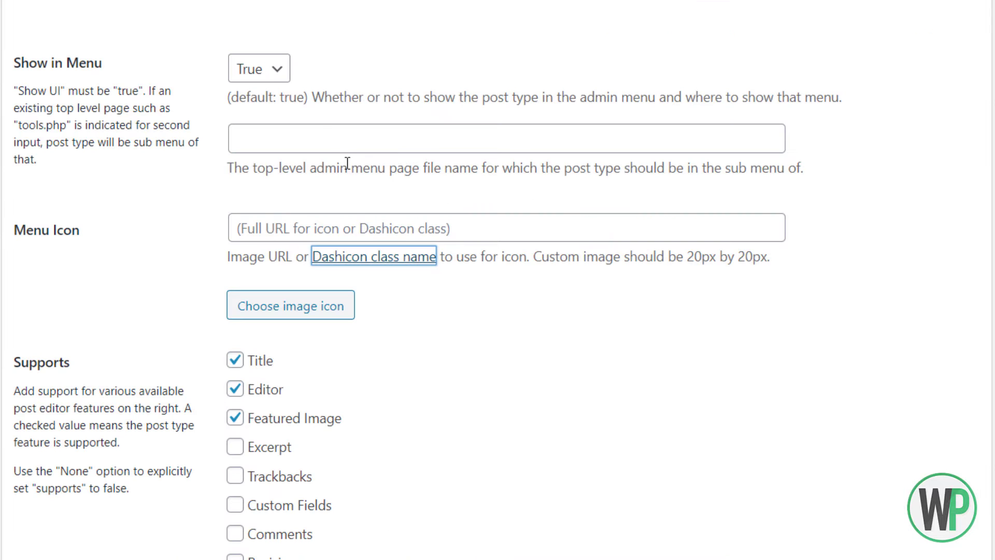
Step: Set the post type's Menu Icon to dashicons-images-alt2 and add the post type
left_click(366, 229)
key("ctrl+v")
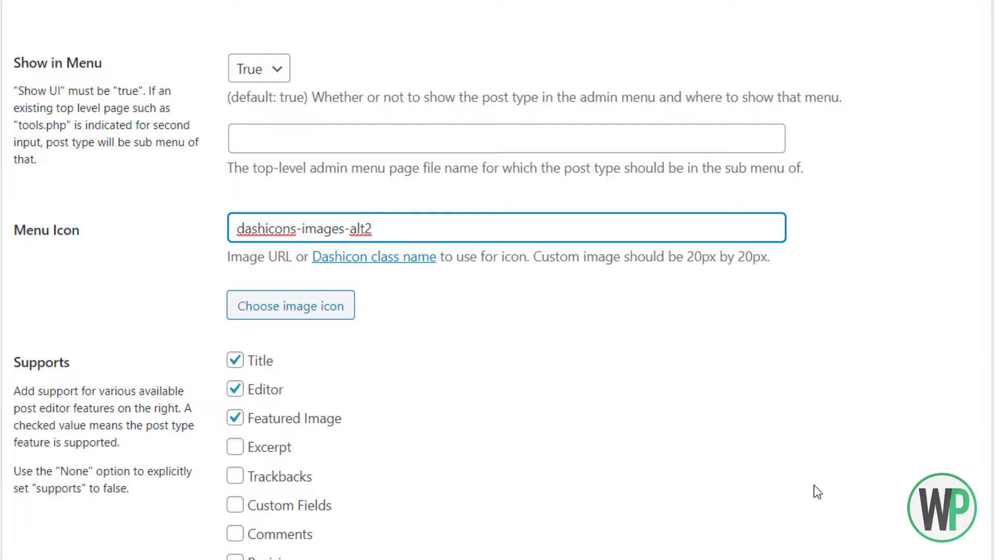
scroll(395, 397, "down", 5)
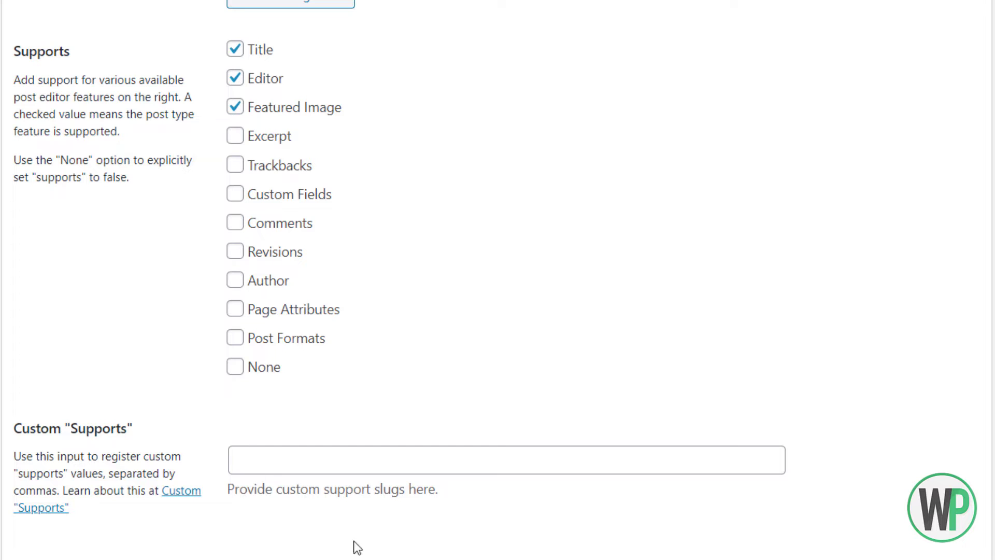
scroll(124, 422, "down", 2)
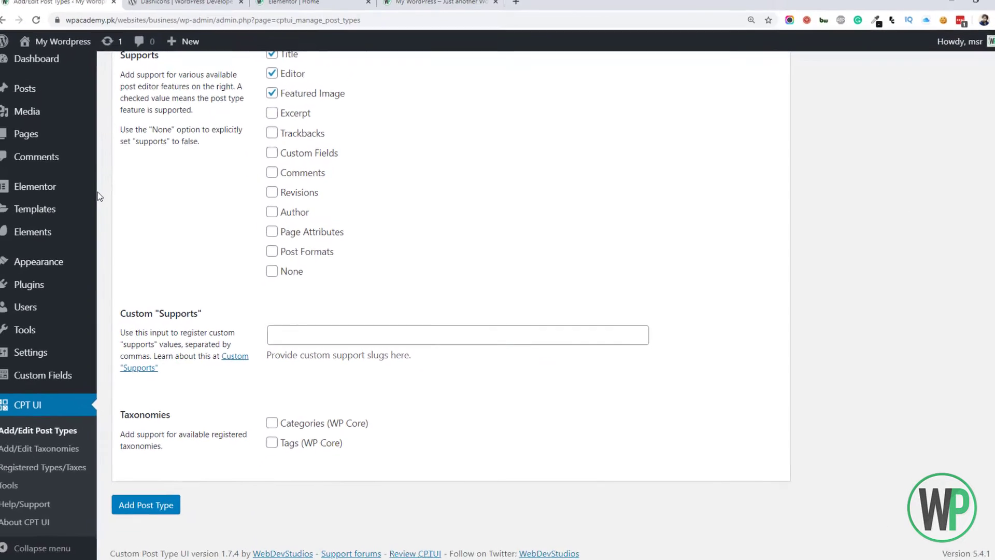
mouse_move(103, 195)
mouse_move(94, 94)
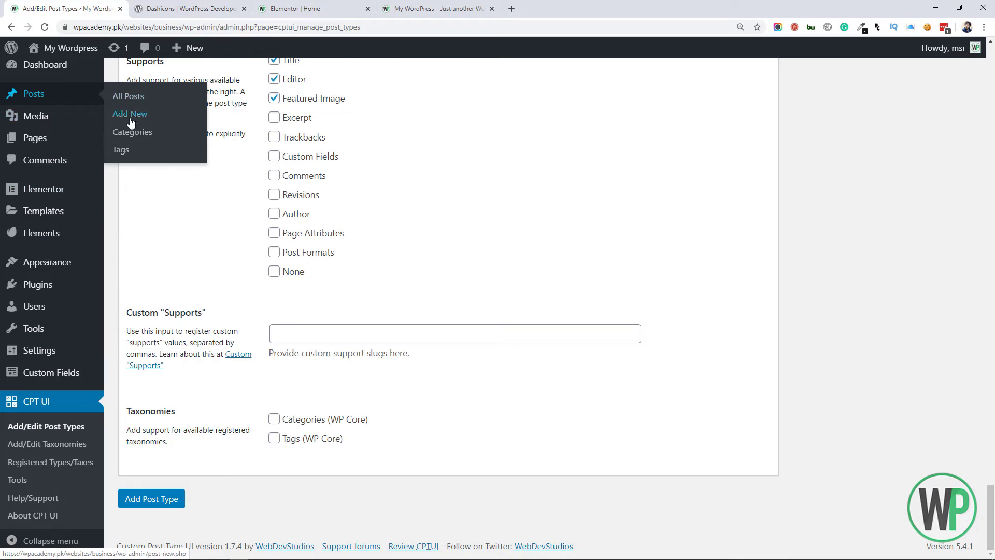
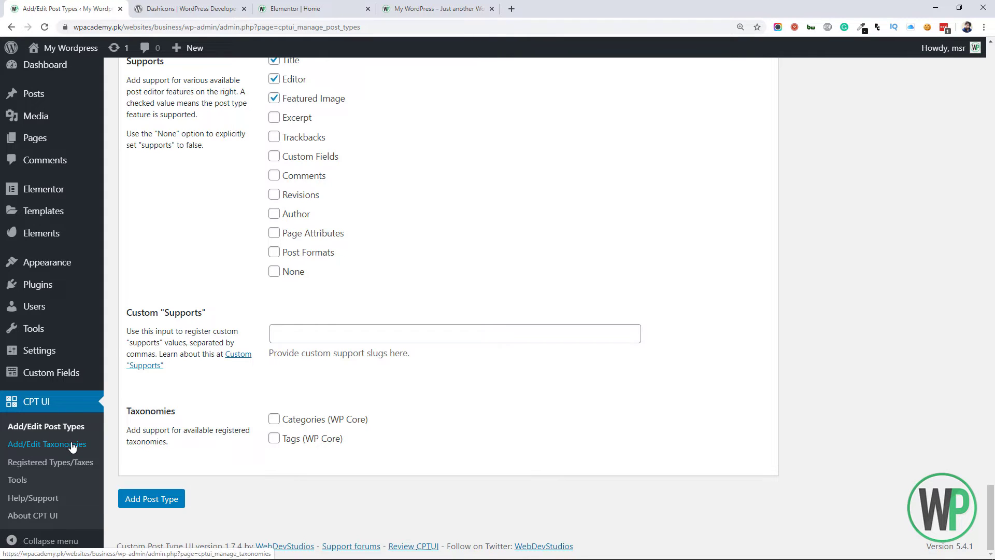
left_click(286, 340)
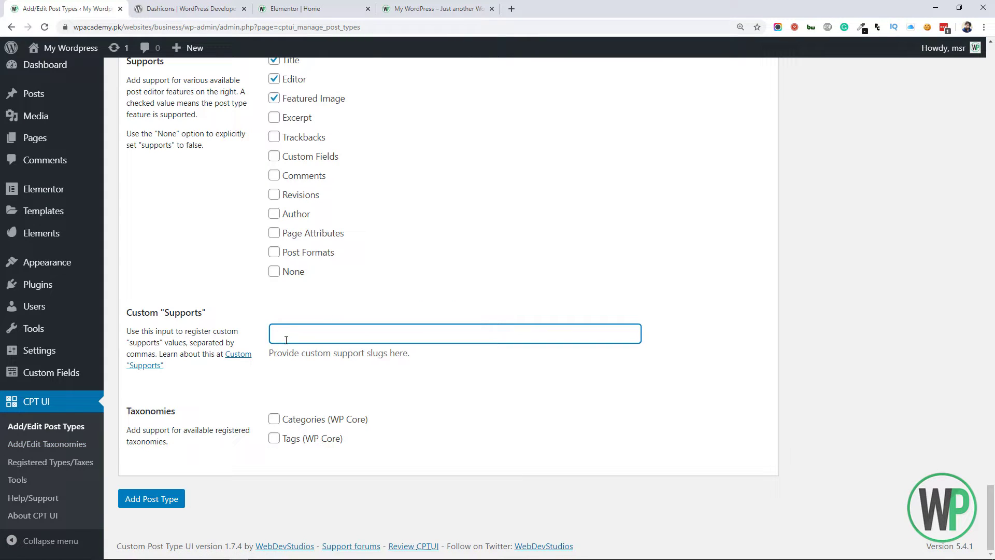
left_click(140, 499)
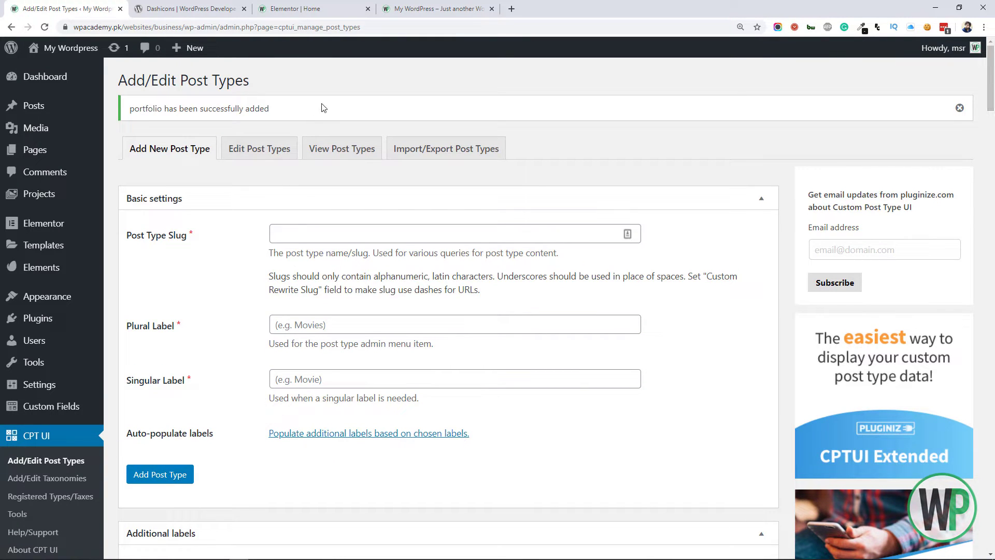
Step: Open the Projects list and open its Add New page in a new browser tab
left_click_drag(277, 108, 157, 97)
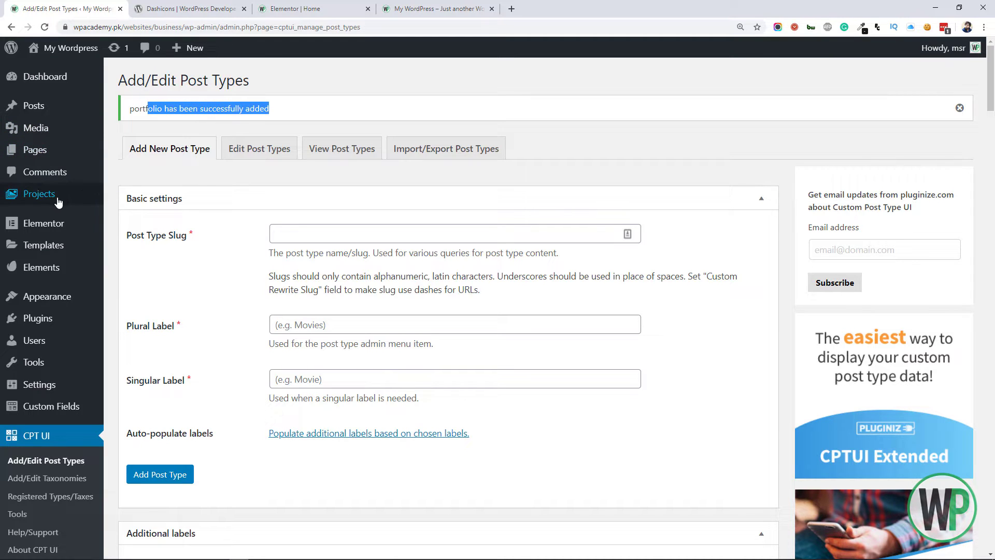
mouse_move(53, 205)
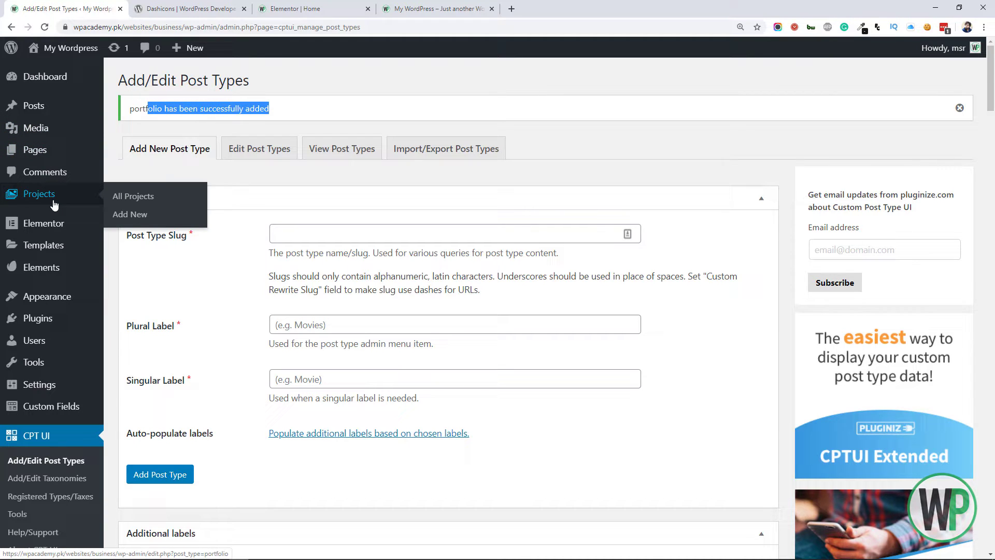
left_click(54, 203)
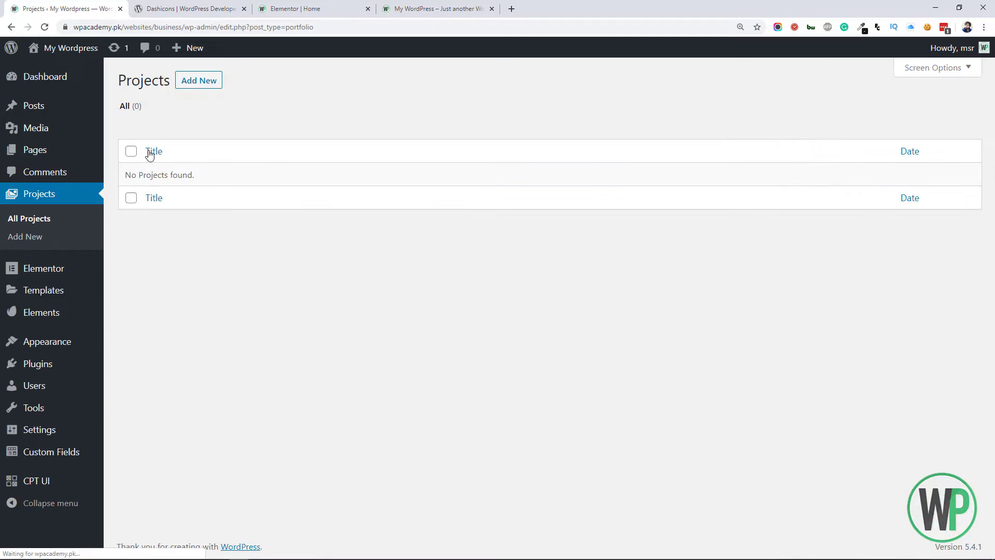
right_click(200, 81)
left_click(223, 86)
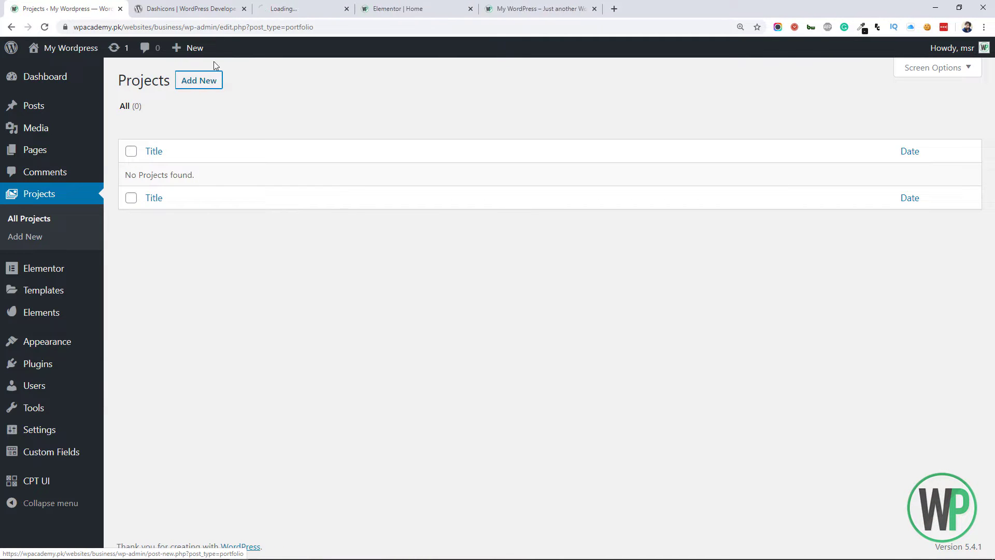
Step: Close the Dashicons reference tab and switch to the new project's editor tab
left_click(284, 5)
left_click(211, 6)
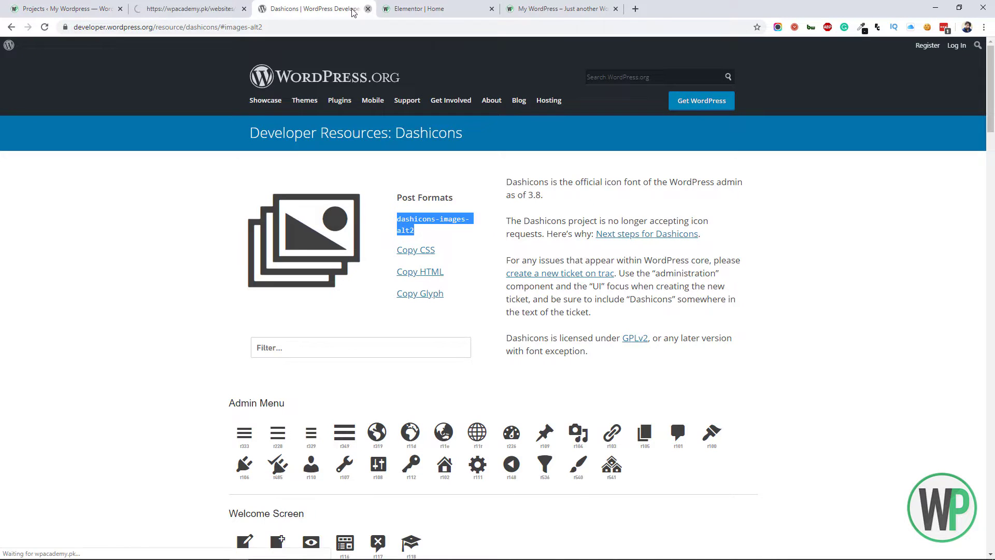
left_click(244, 9)
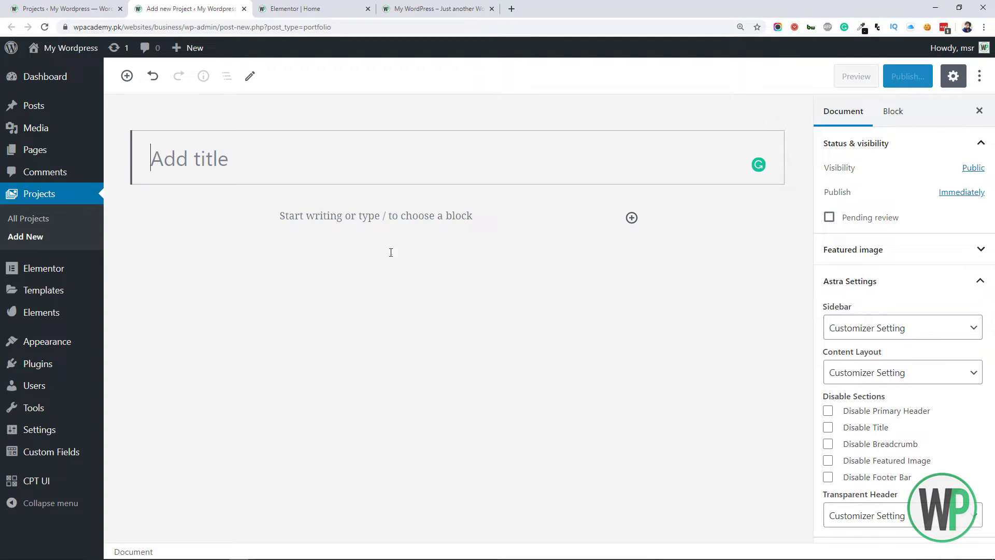
Step: Examine the title, content block and featured image areas of the new project editor
left_click(381, 215)
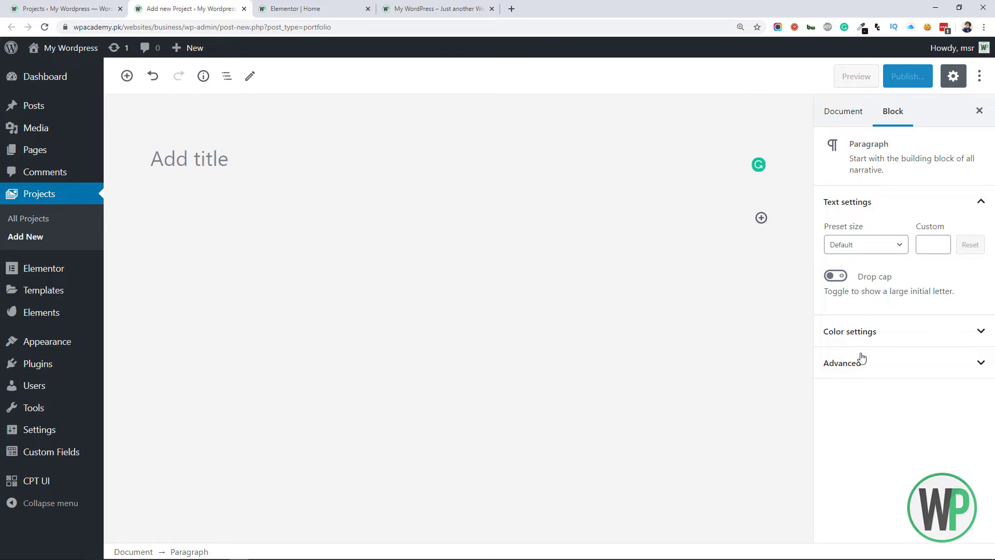
left_click(850, 113)
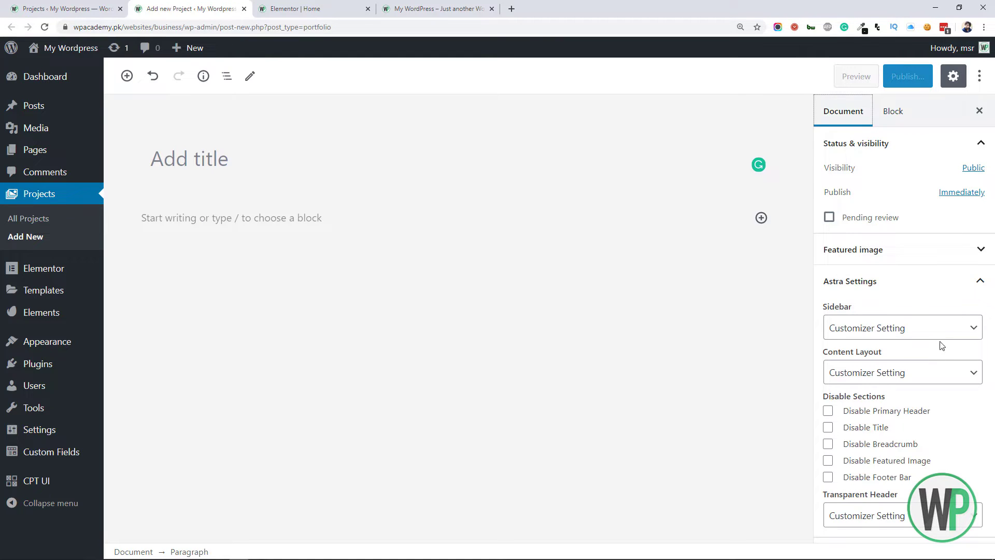
left_click(913, 254)
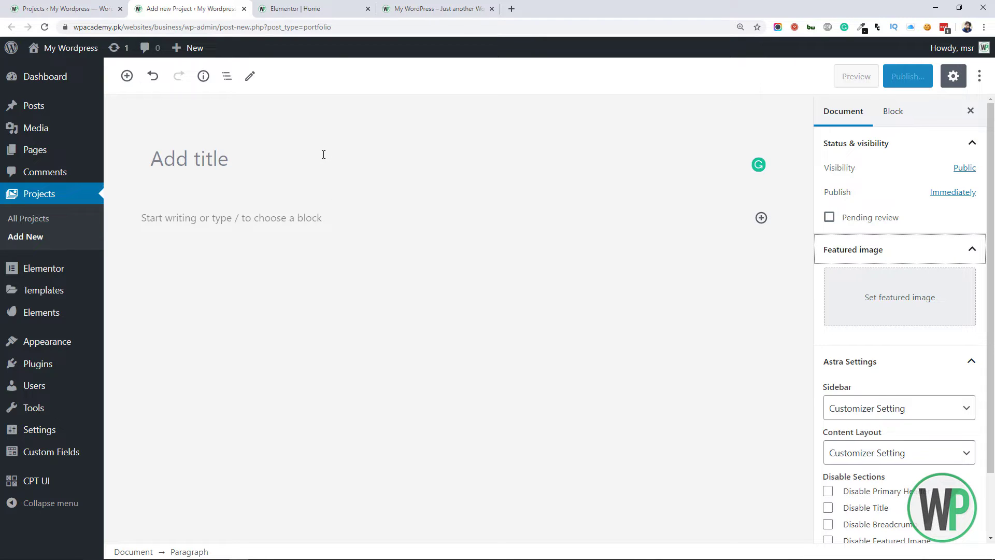
left_click(264, 165)
left_click(281, 214)
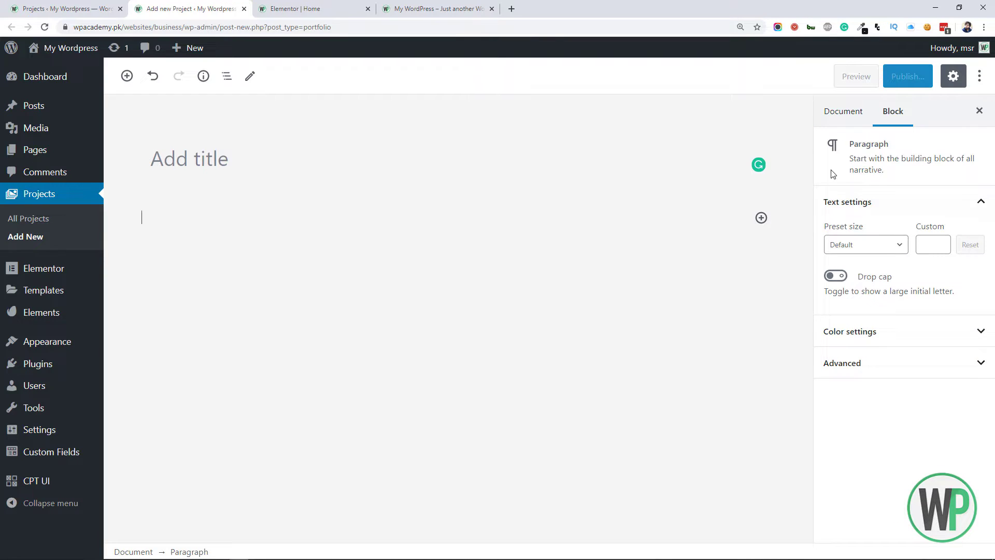
left_click(842, 111)
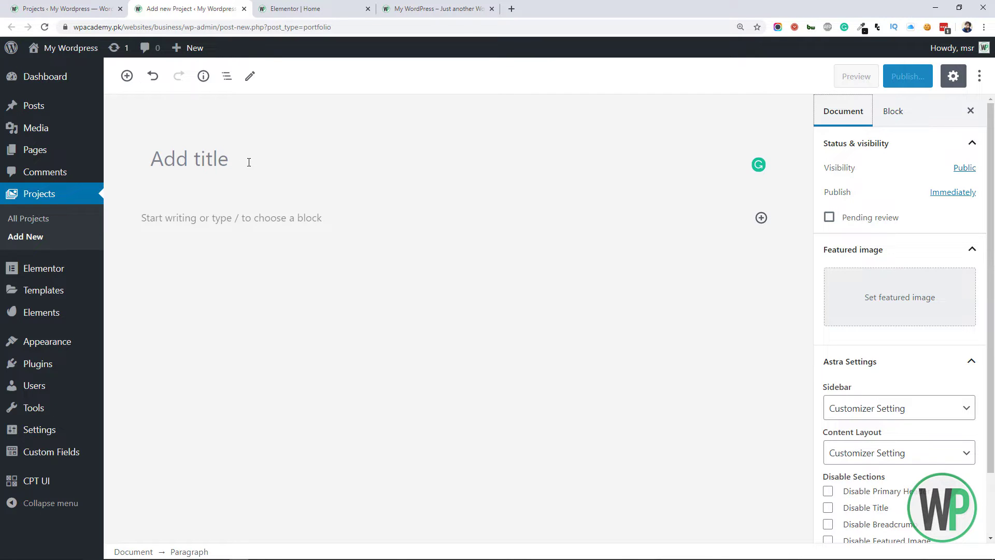
Step: Leave the unsaved project and start a new custom field group titled Projects Meta
left_click(62, 452)
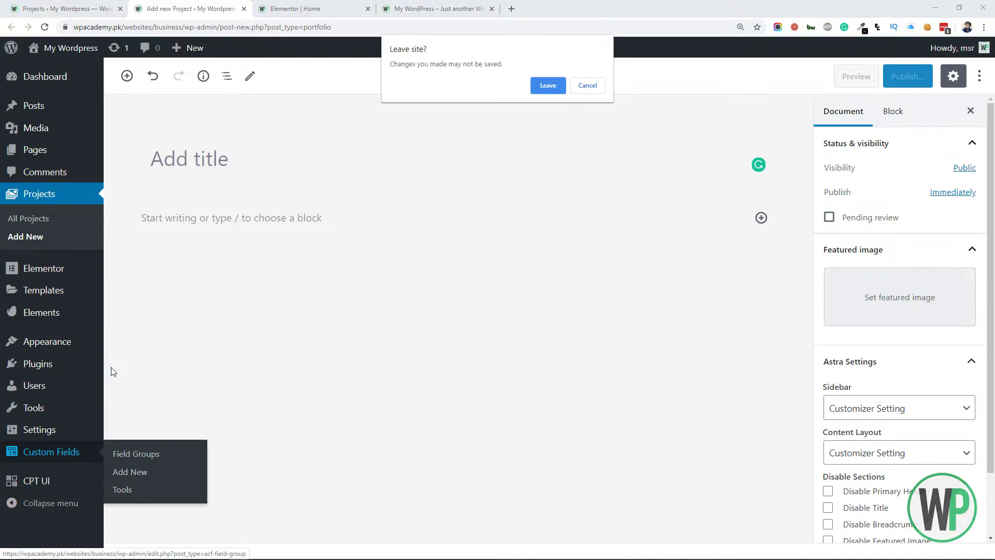
left_click(548, 85)
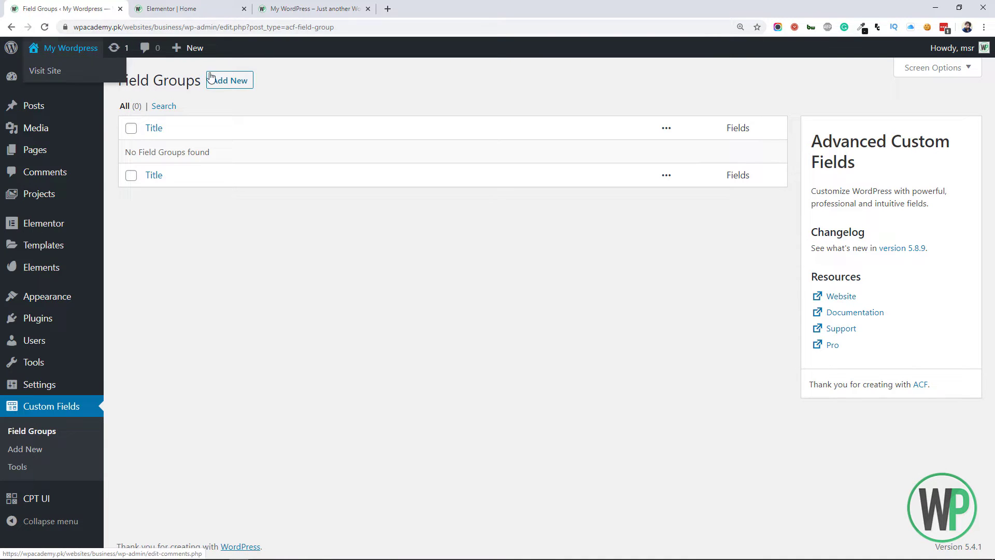
left_click(229, 91)
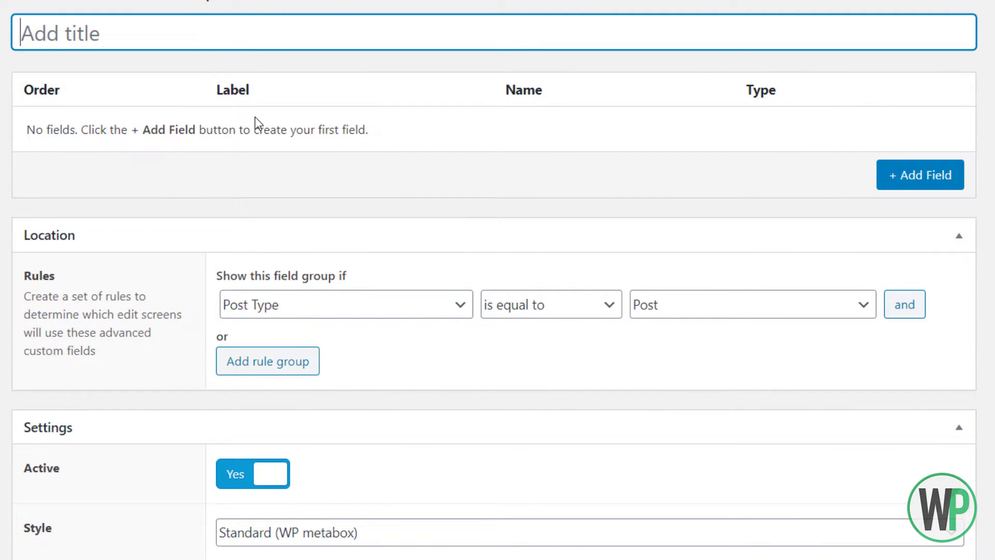
type("Project")
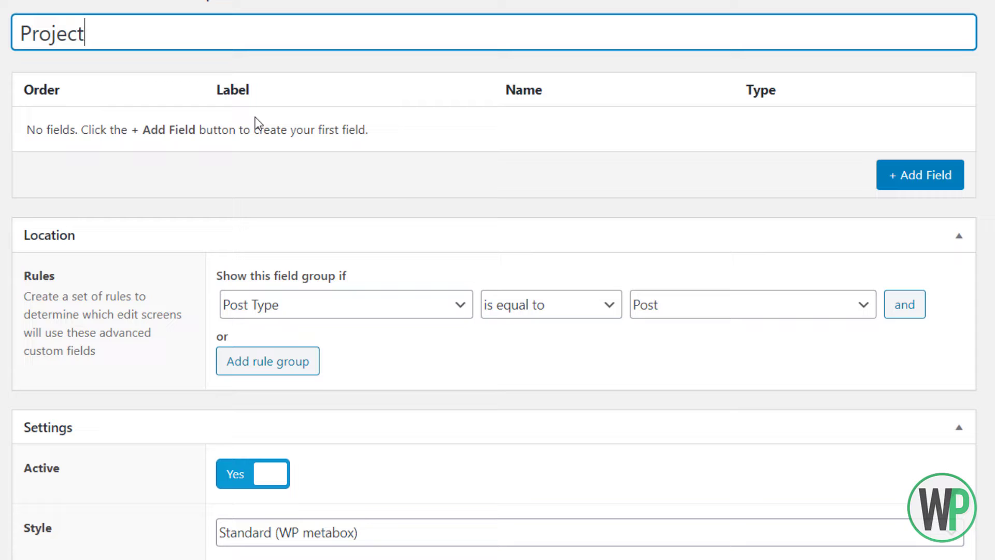
type("s Meta")
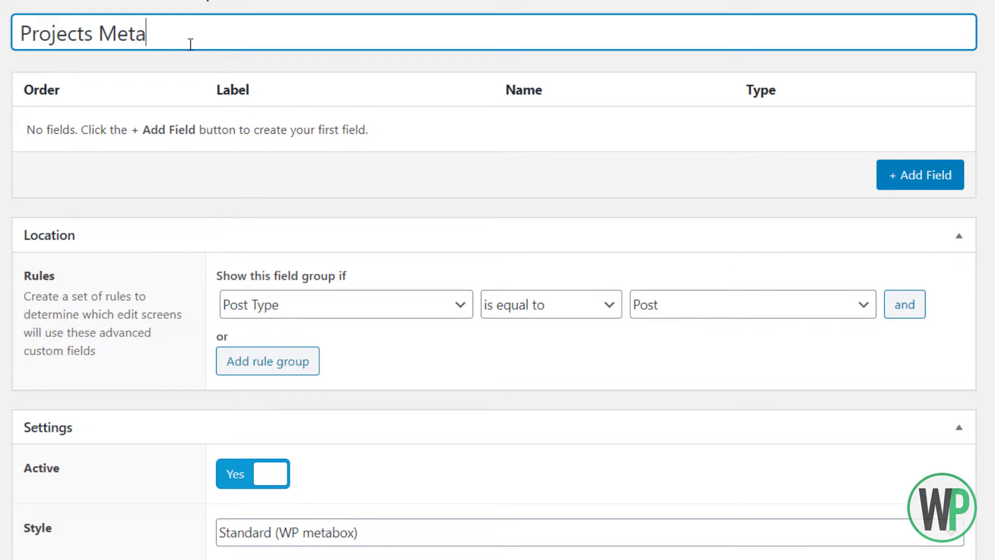
key("ctrl+a")
left_click(180, 22)
Step: Set the field group's location rule to Post Type is equal to Project
left_click(610, 308)
left_click(612, 309)
left_click(444, 303)
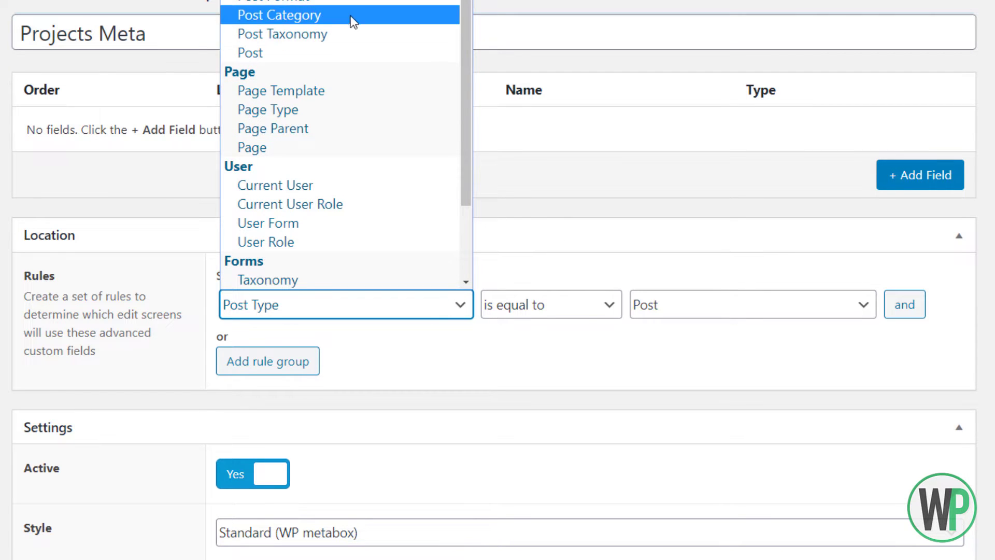
left_click(498, 264)
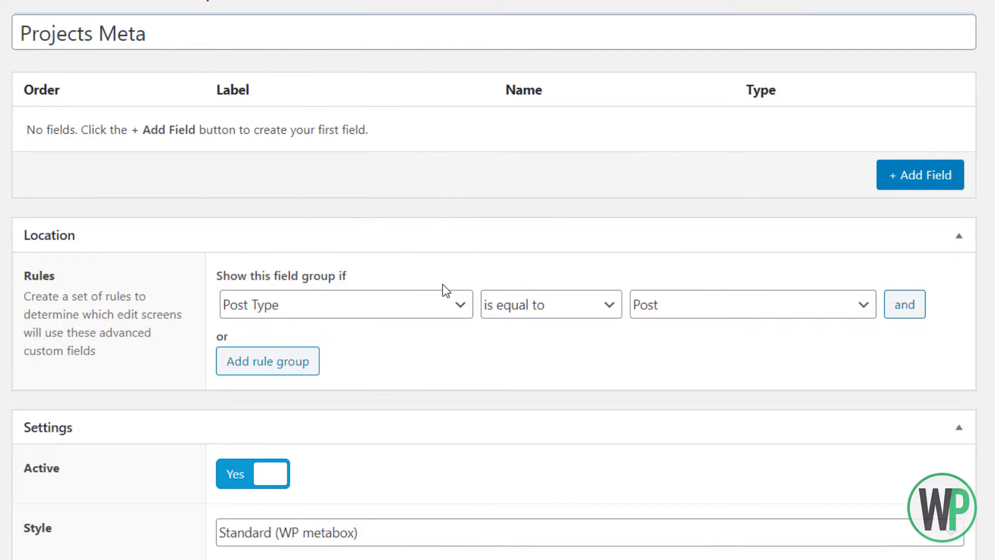
left_click(674, 306)
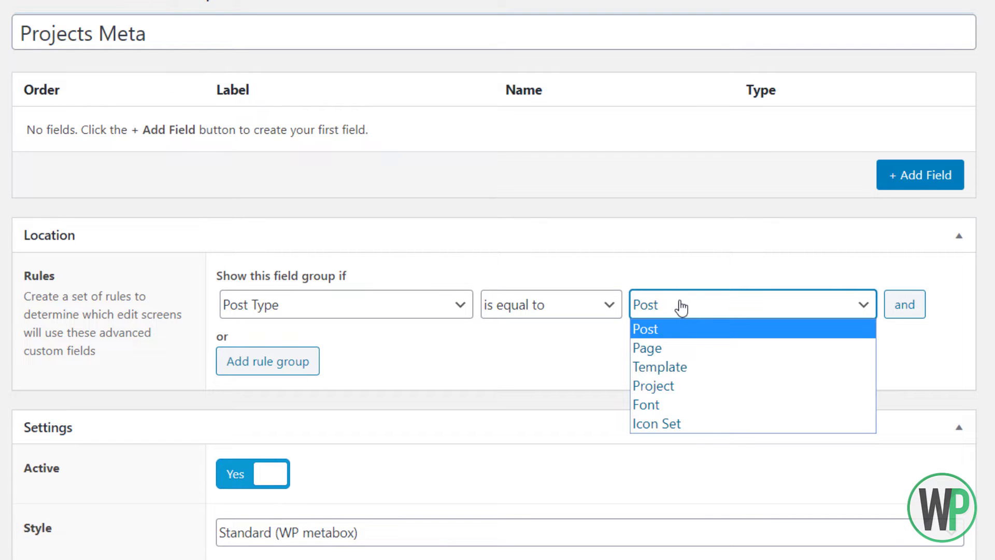
left_click(700, 386)
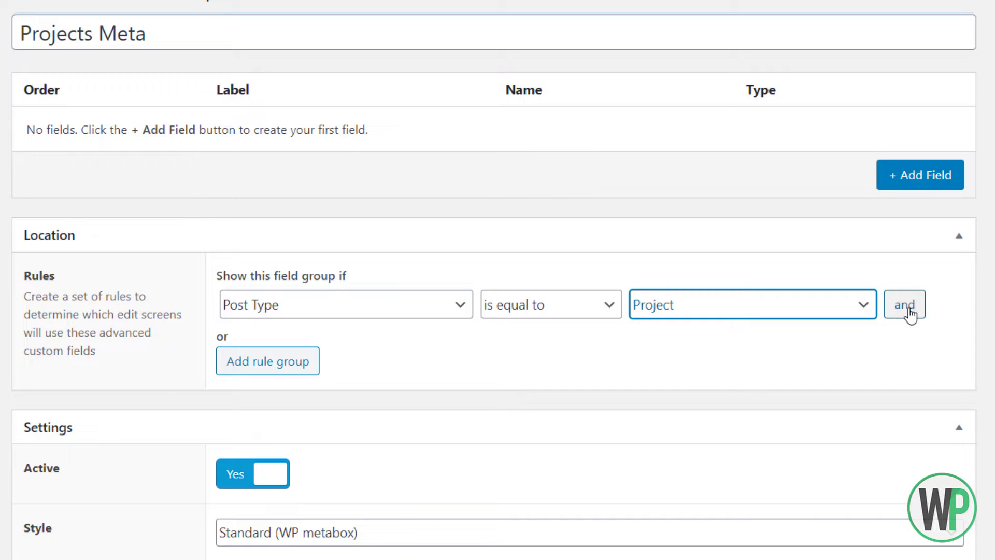
Step: Examine the field group's Style and Position options, keeping Position at Normal (after content)
scroll(498, 280, "down", 2)
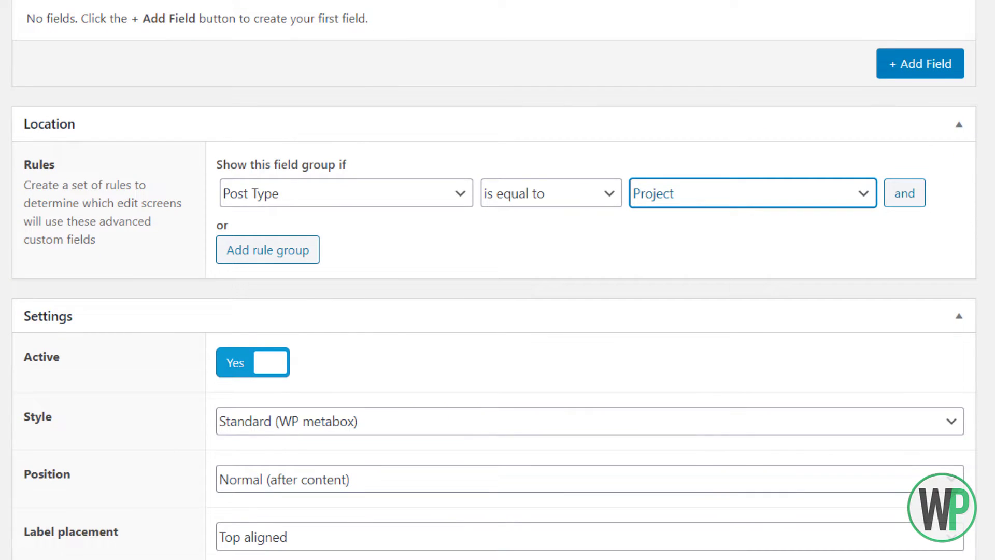
scroll(497, 280, "down", 10)
scroll(498, 280, "up", 5)
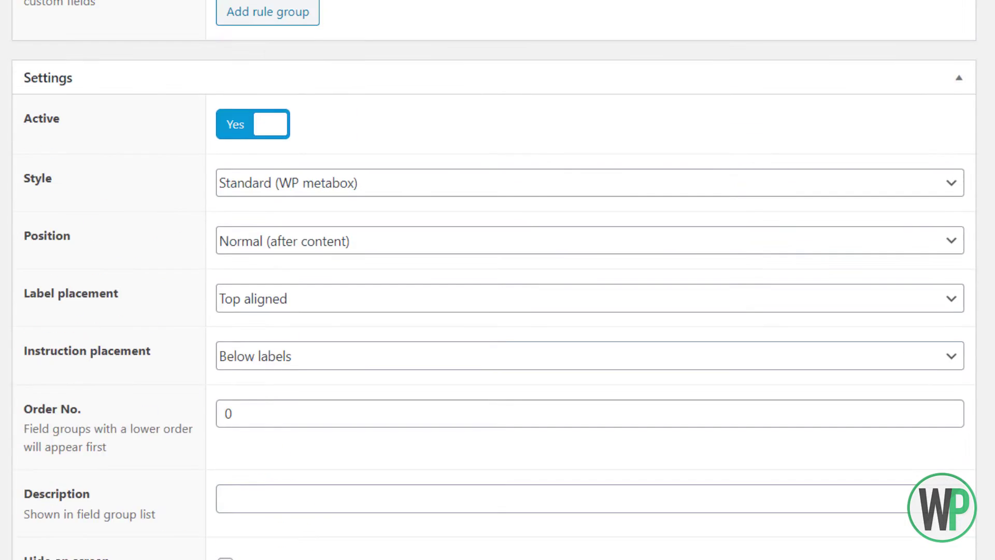
left_click(632, 196)
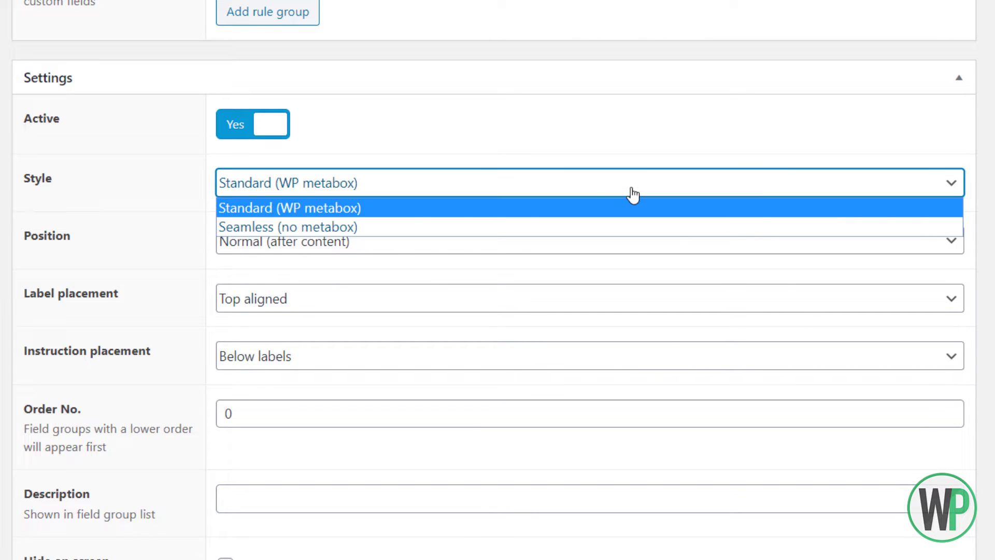
left_click(323, 251)
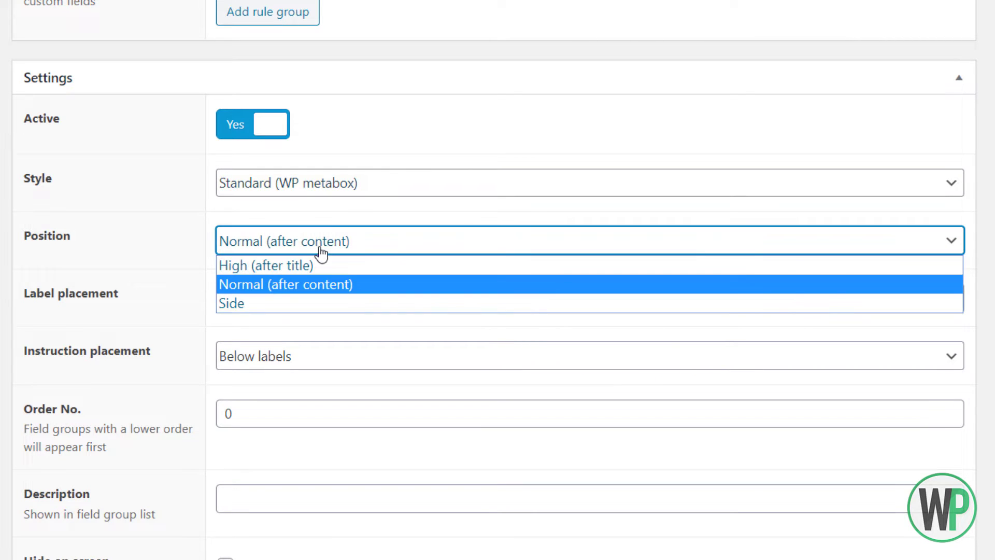
left_click(345, 196)
left_click(351, 200)
left_click(331, 251)
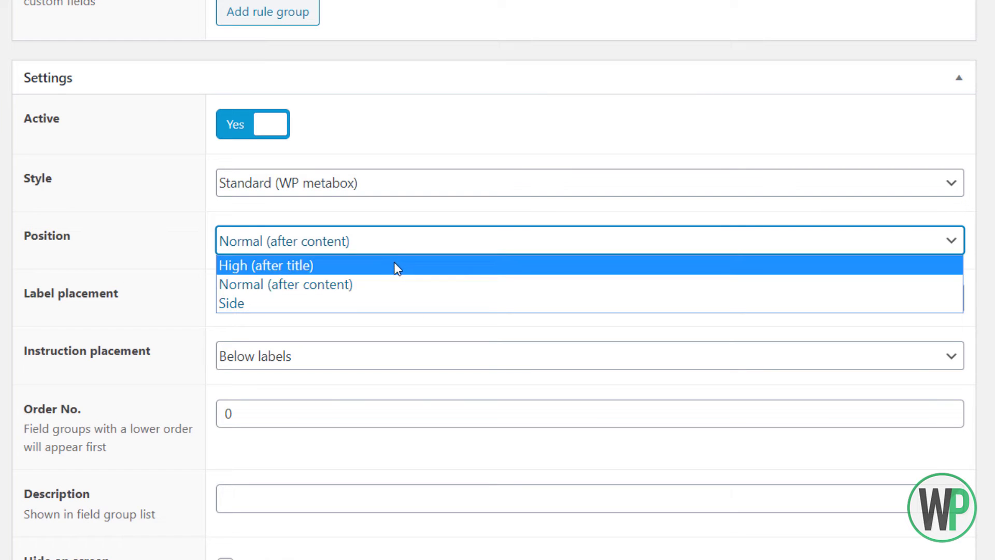
left_click(395, 289)
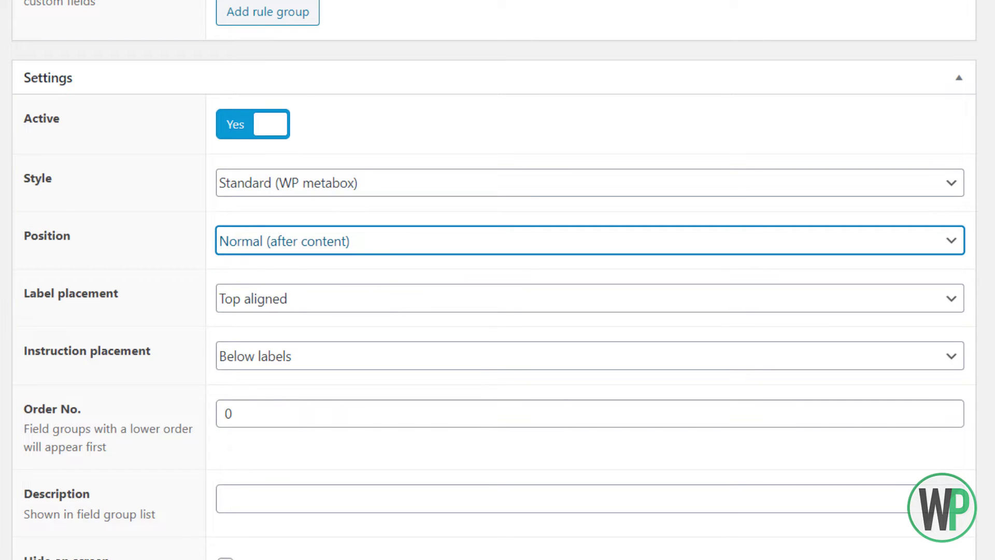
Step: Publish the Projects Meta field group and add a first field to it
scroll(918, 233, "up", 5)
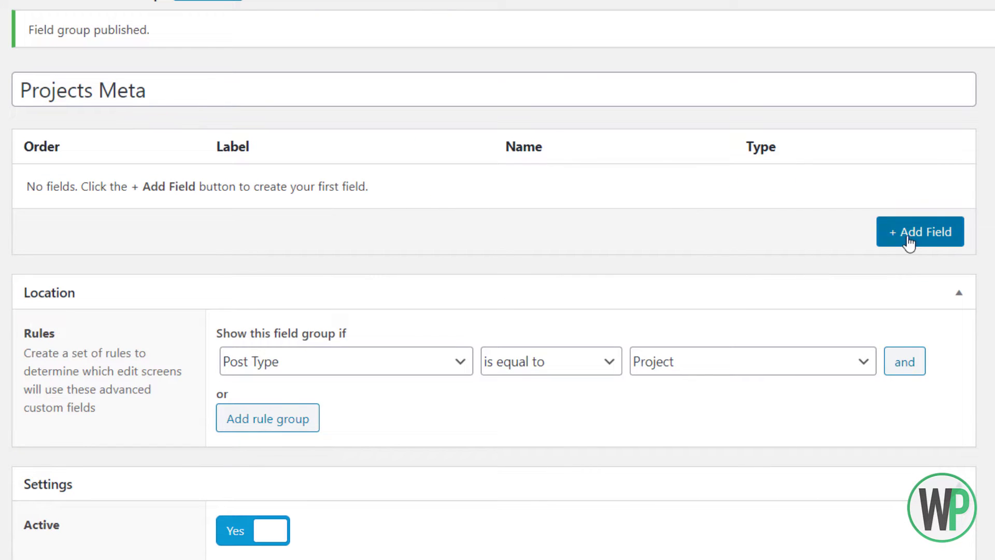
left_click(915, 235)
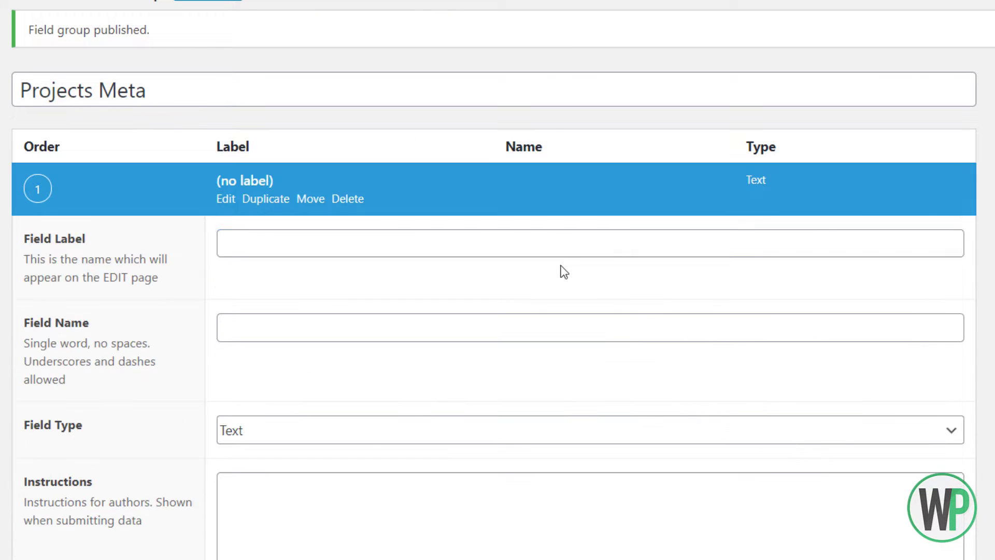
left_click(556, 244)
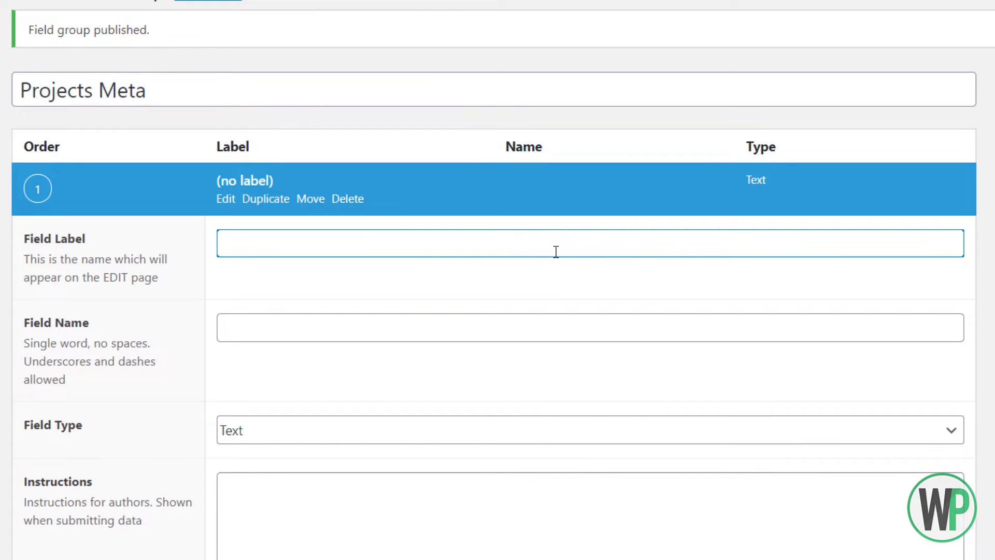
type("Completed Dat")
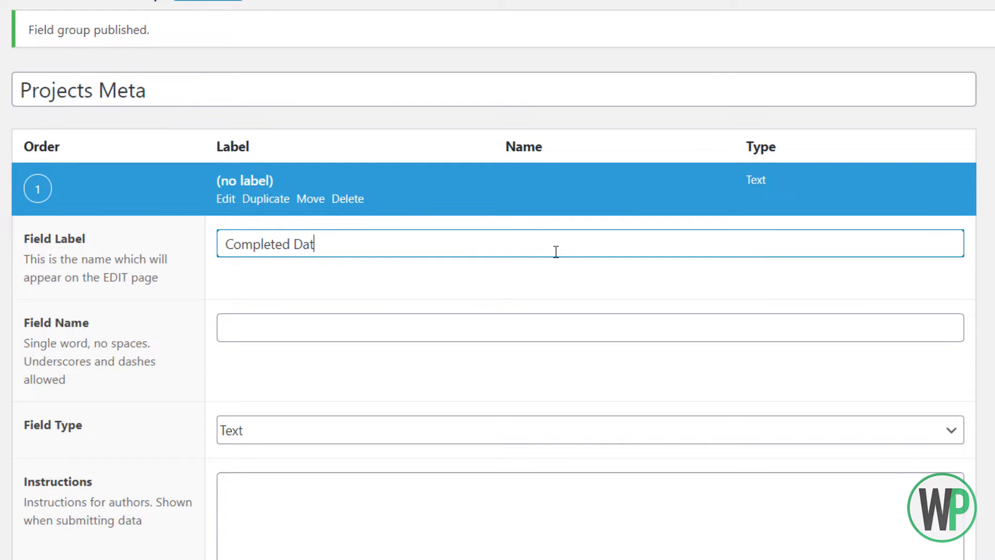
key("BackSpace")
key("BackSpace")
key("BackSpace")
key("BackSpace")
key("BackSpace")
key("BackSpace")
key("BackSpace")
key("BackSpace")
key("BackSpace")
key("BackSpace")
key("BackSpace")
key("BackSpace")
Step: Label the first field Client Name
type("C")
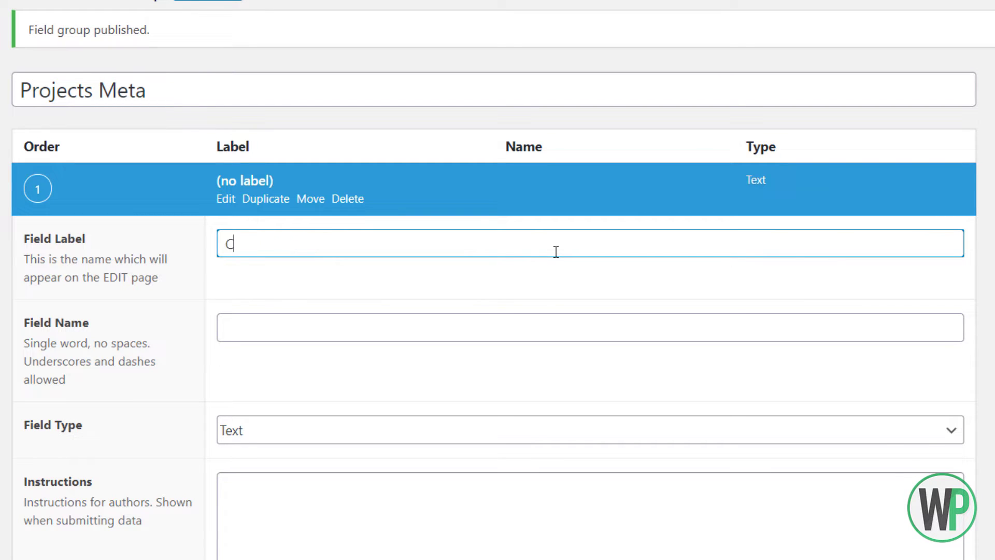
type("lient Name")
key("Tab")
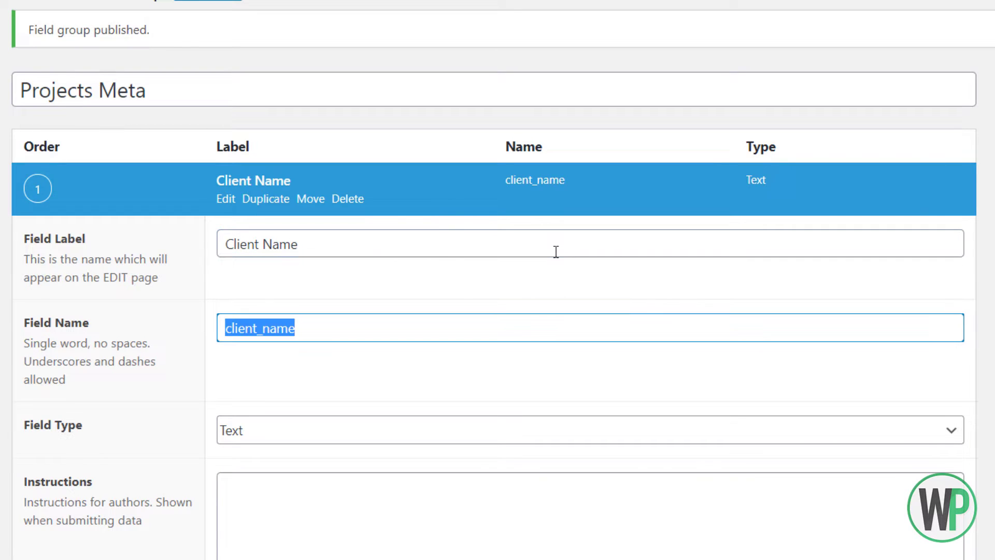
Step: Add the wpac_ prefix to the Client Name field's name so it reads wpac_client_name
left_click(371, 245)
left_click_drag(371, 244, 228, 223)
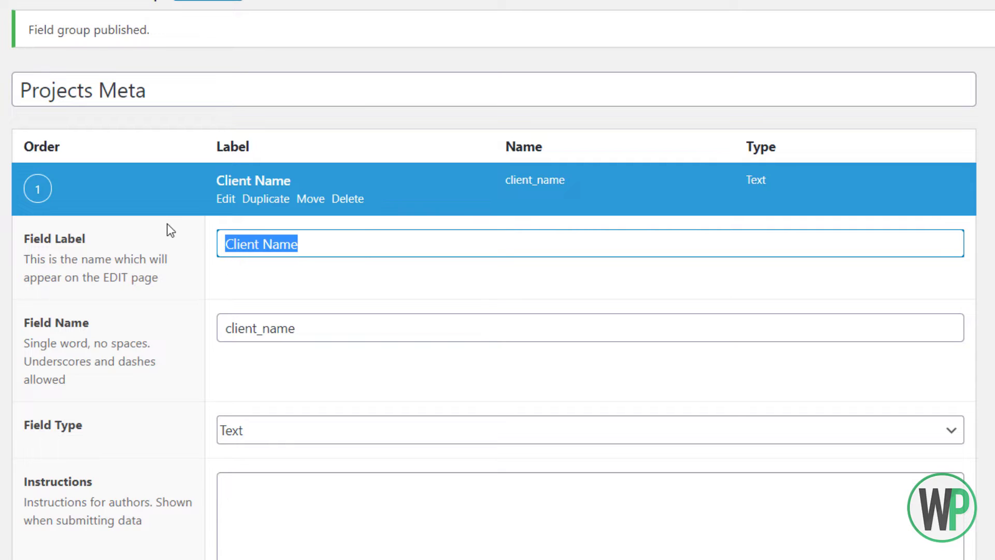
left_click_drag(309, 340, 220, 340)
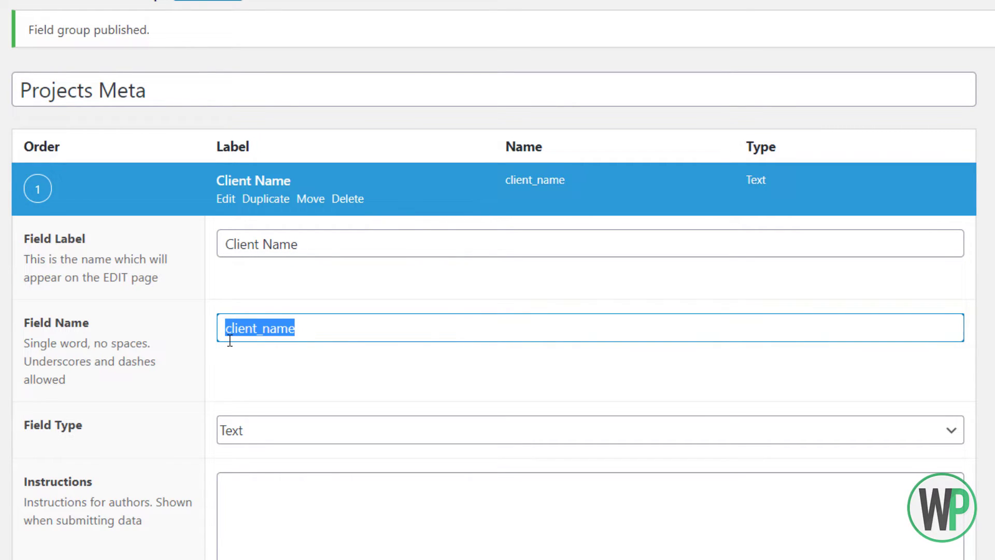
left_click(226, 341)
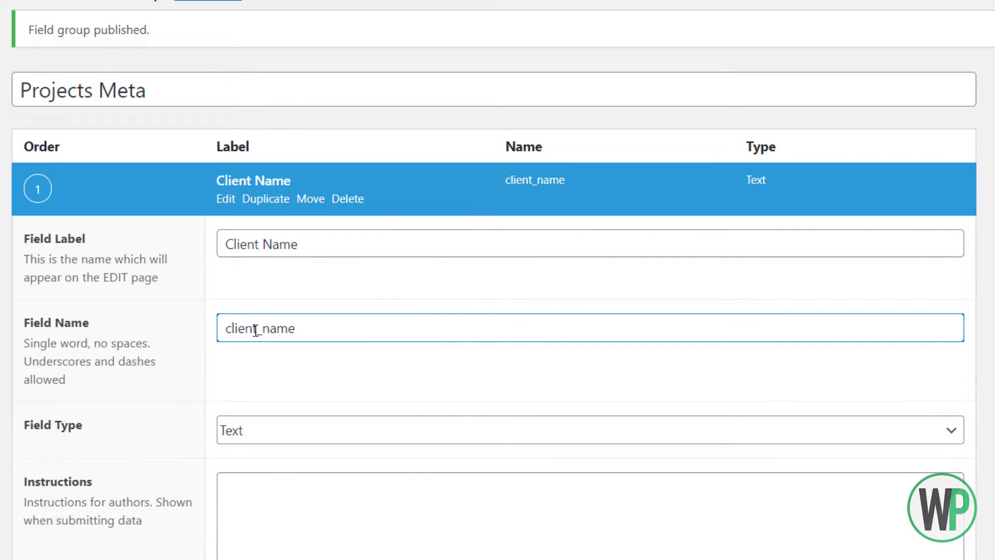
left_click_drag(256, 330, 224, 330)
left_click(271, 329)
left_click(305, 328)
key("Home")
type("wpac_")
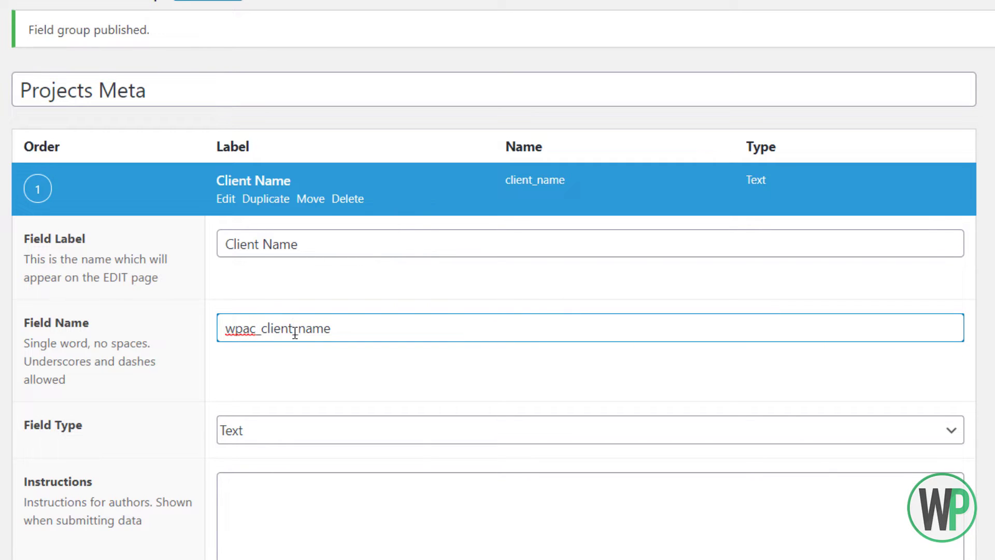
left_click_drag(249, 328, 283, 333)
left_click(281, 328)
left_click(341, 330)
left_click_drag(93, 384, 50, 343)
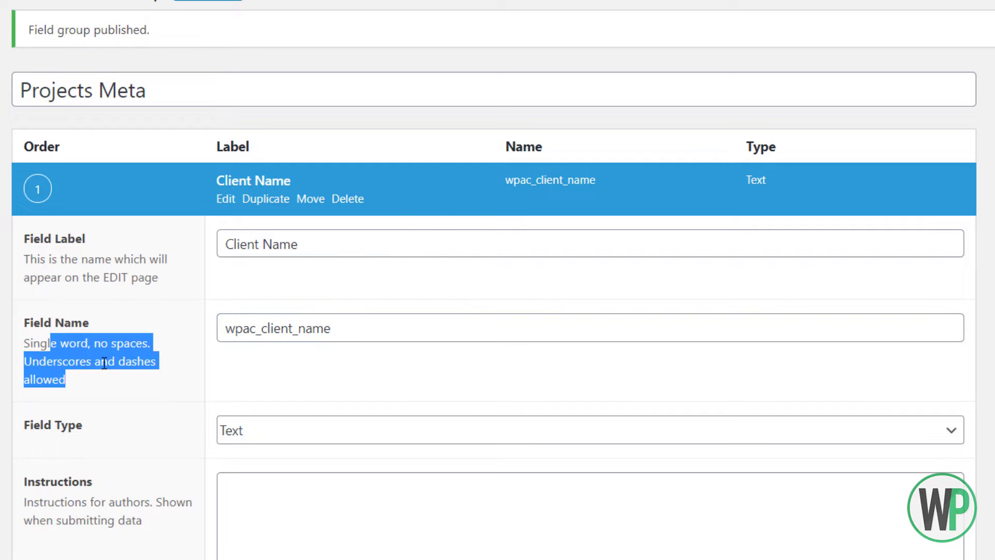
left_click(105, 363)
Step: Examine the field types available for the Client Name field, keeping Text
scroll(159, 389, "down", 2)
left_click(234, 366)
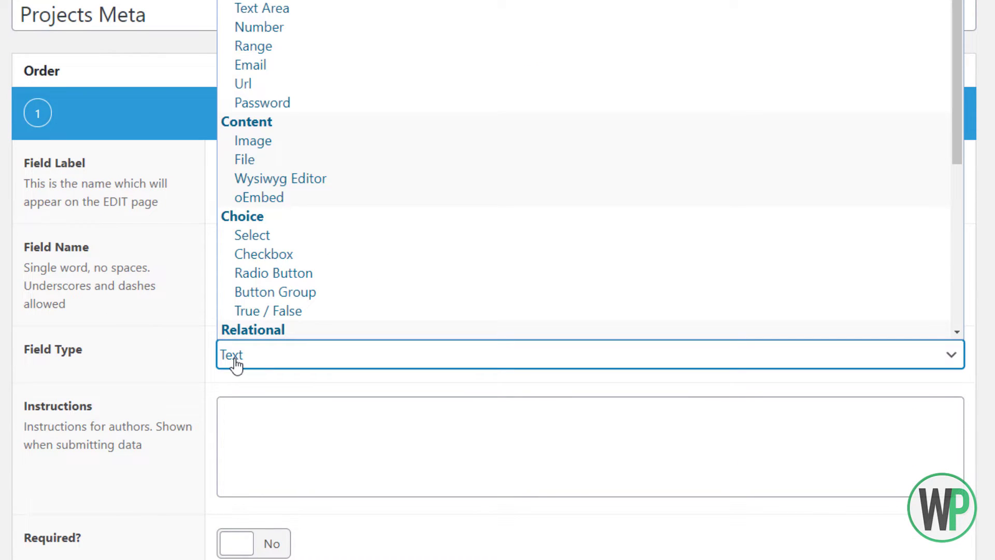
scroll(236, 290, "down", 1)
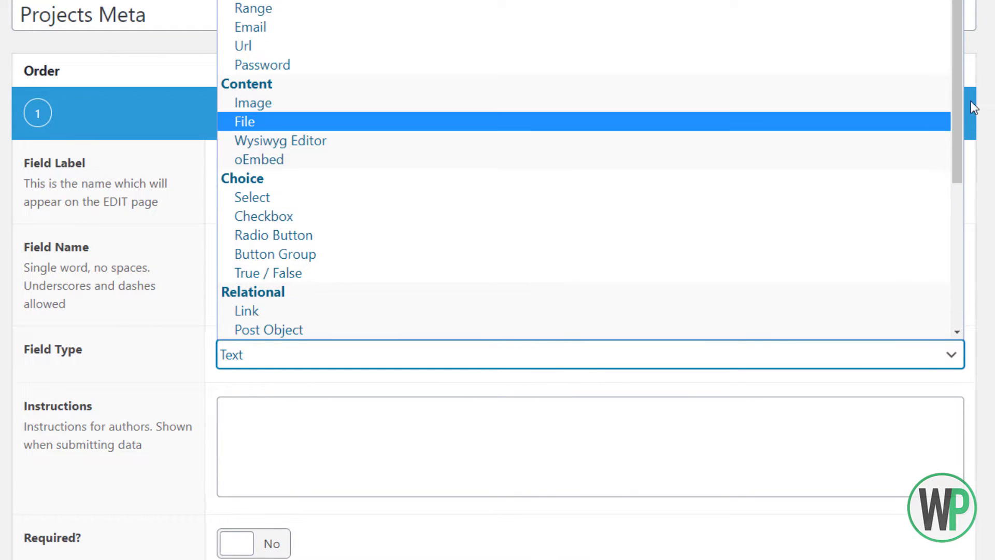
left_click_drag(959, 89, 929, 27)
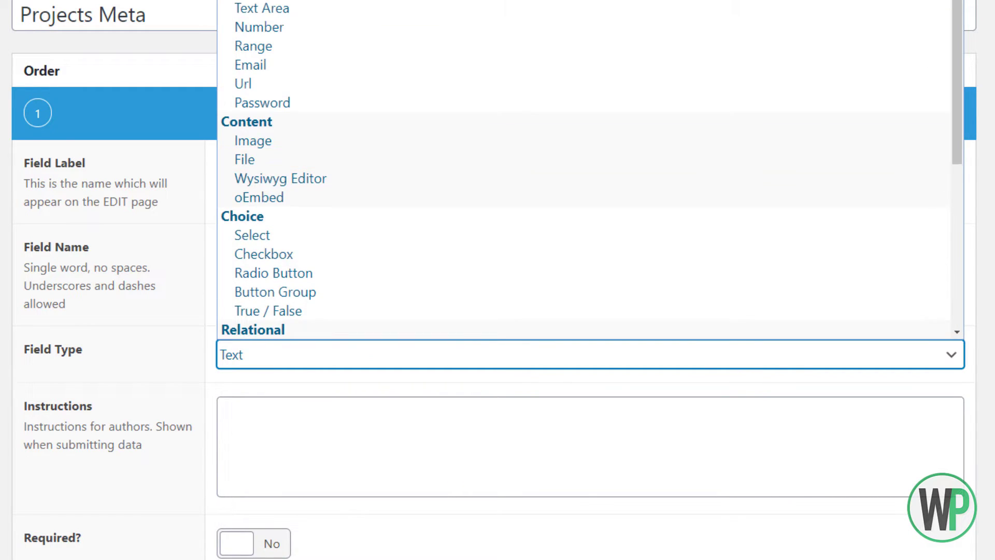
key("Escape")
scroll(295, 371, "down", 3)
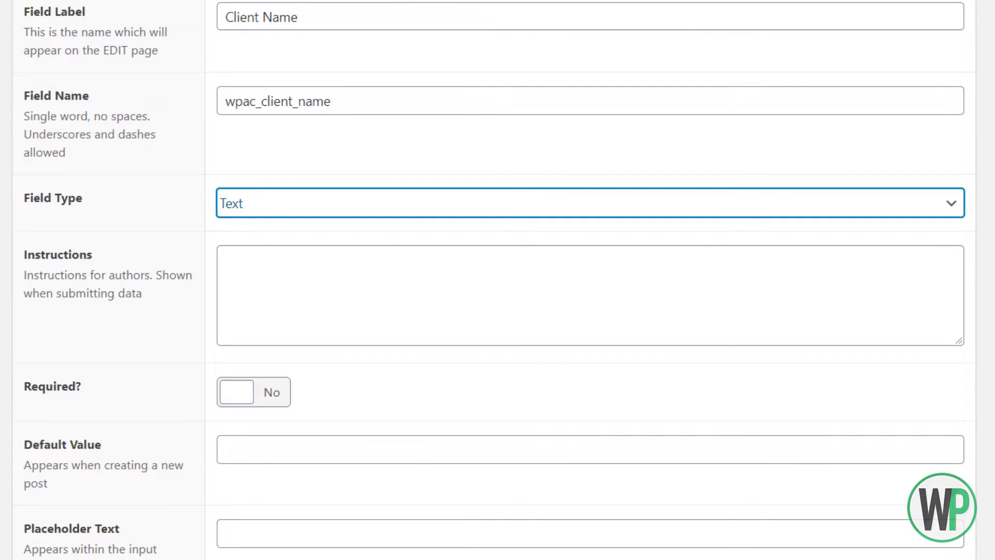
Step: Set the field's placeholder text to Client Name and close the field's settings
scroll(344, 151, "down", 7)
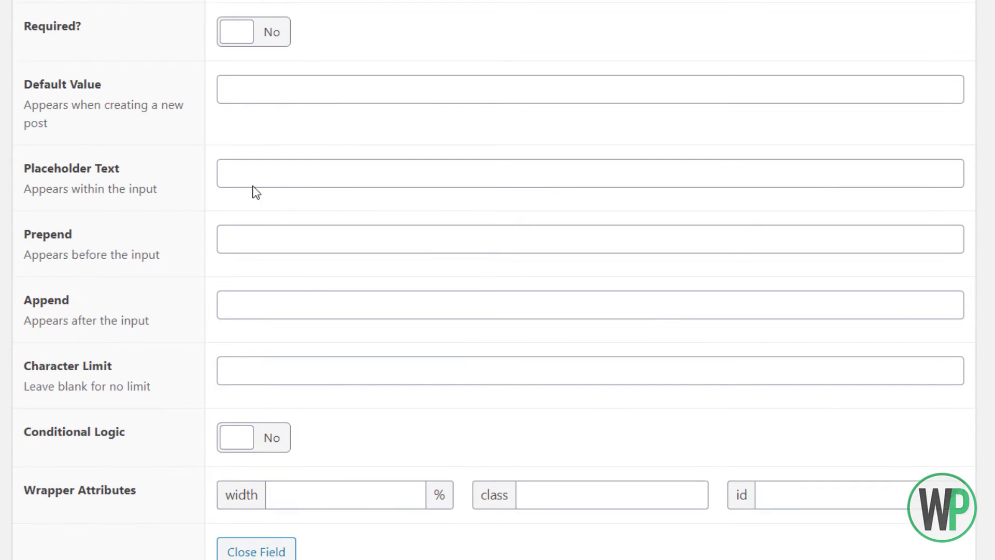
left_click(240, 174)
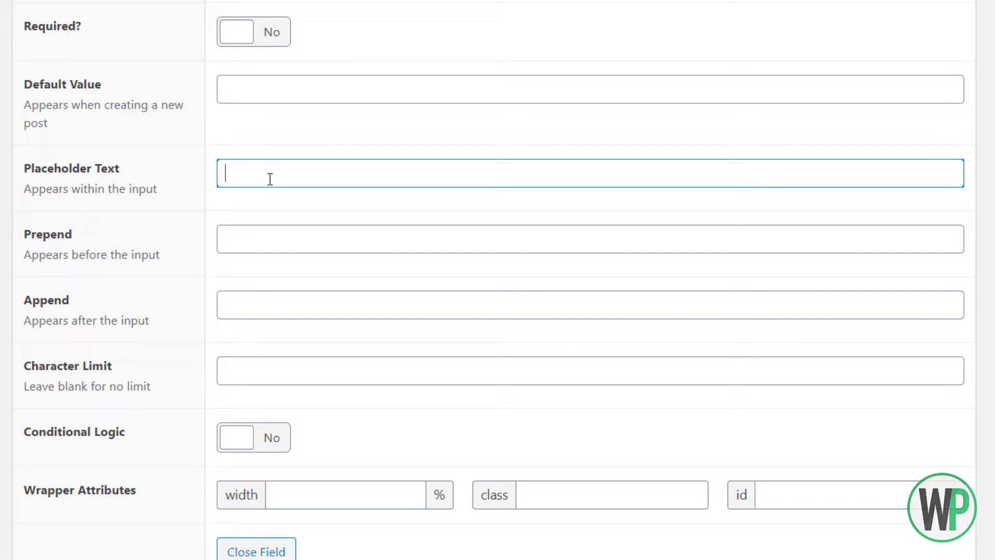
type("Client Name")
scroll(313, 215, "up", 10)
scroll(321, 217, "down", 10)
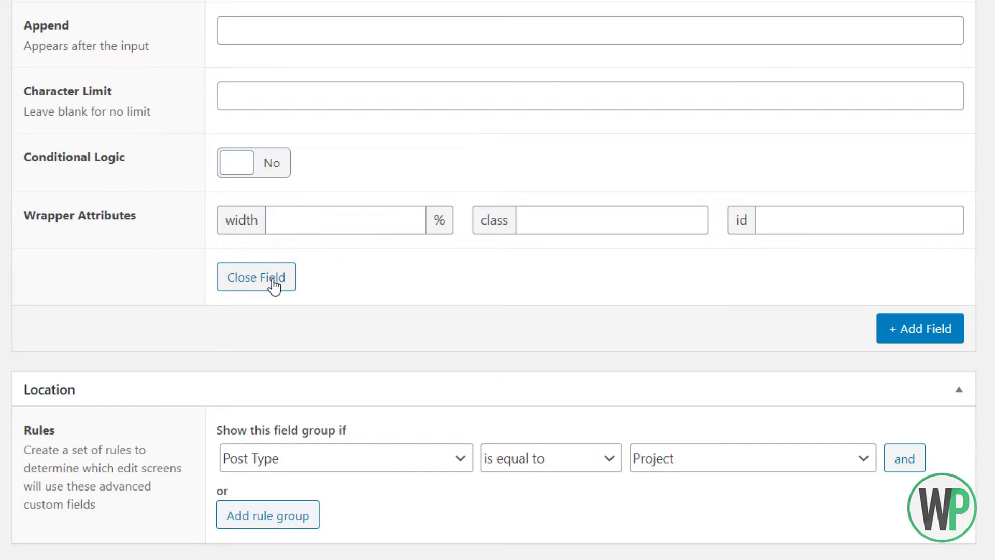
left_click(274, 285)
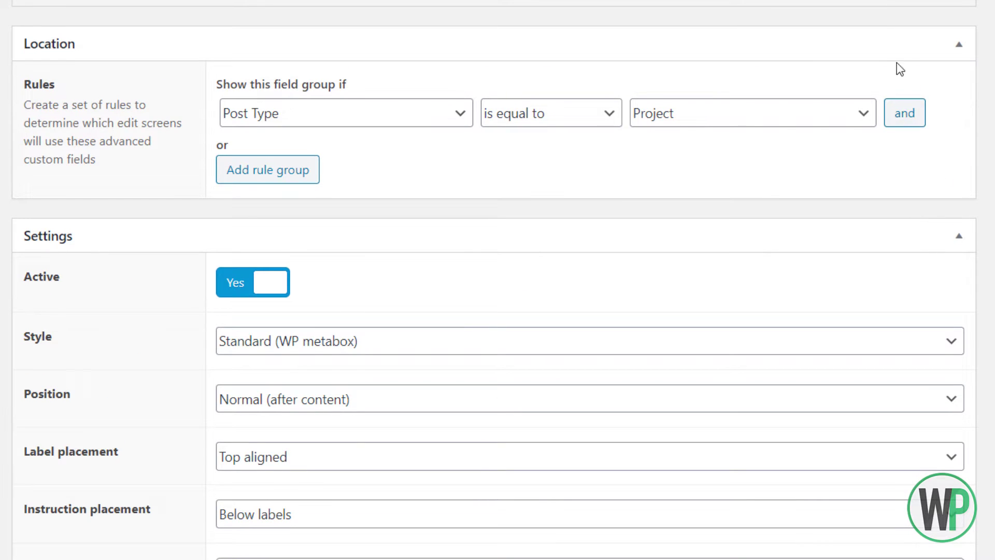
Step: Add a second field labelled Project Website with the field name wpac_project_website
scroll(886, 88, "up", 4)
left_click(886, 217)
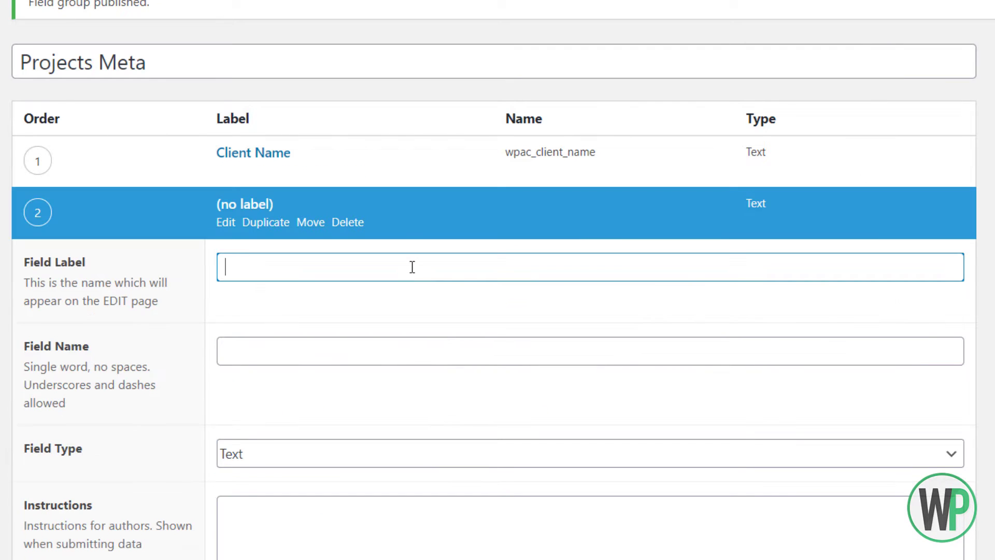
type("Project Website")
key("Tab")
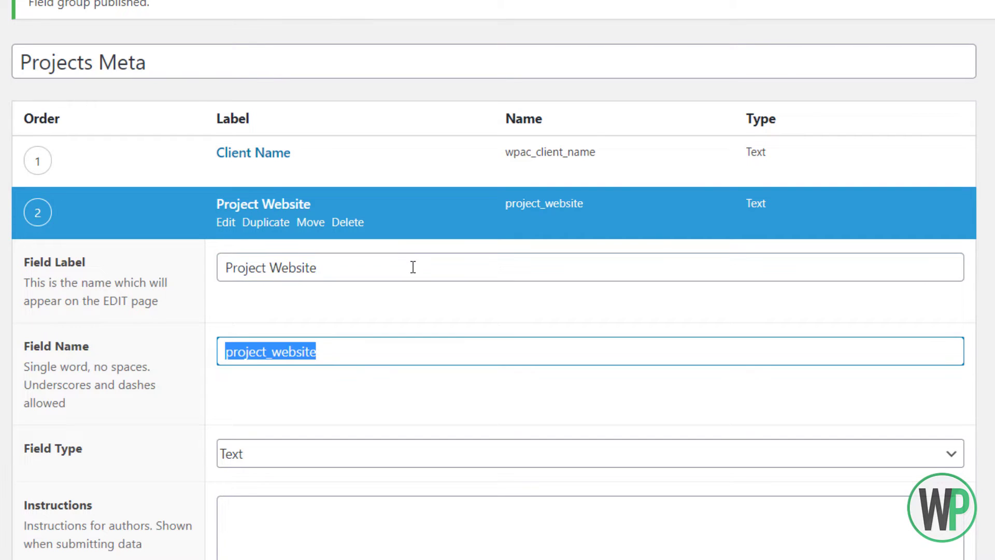
key("Home")
type("we")
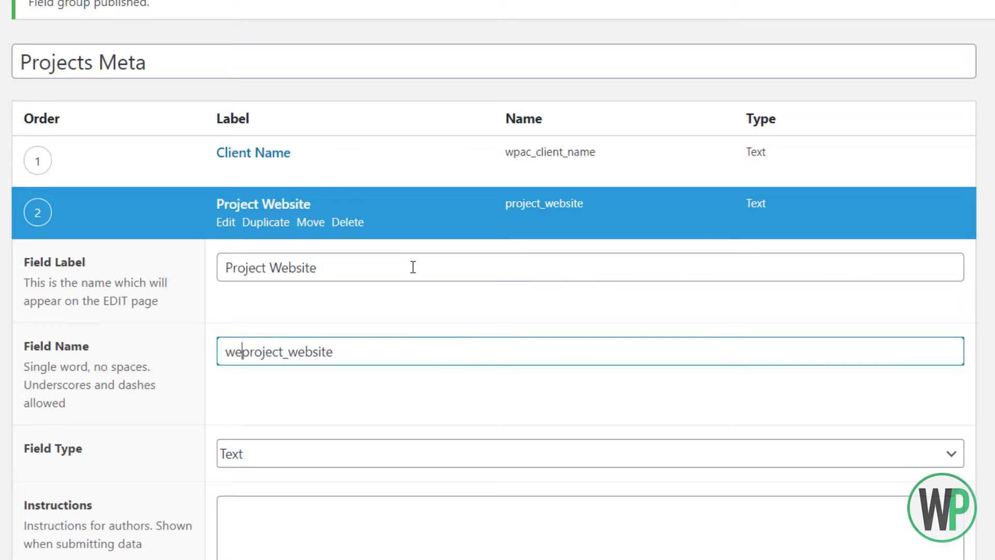
key("BackSpace")
type("pac_")
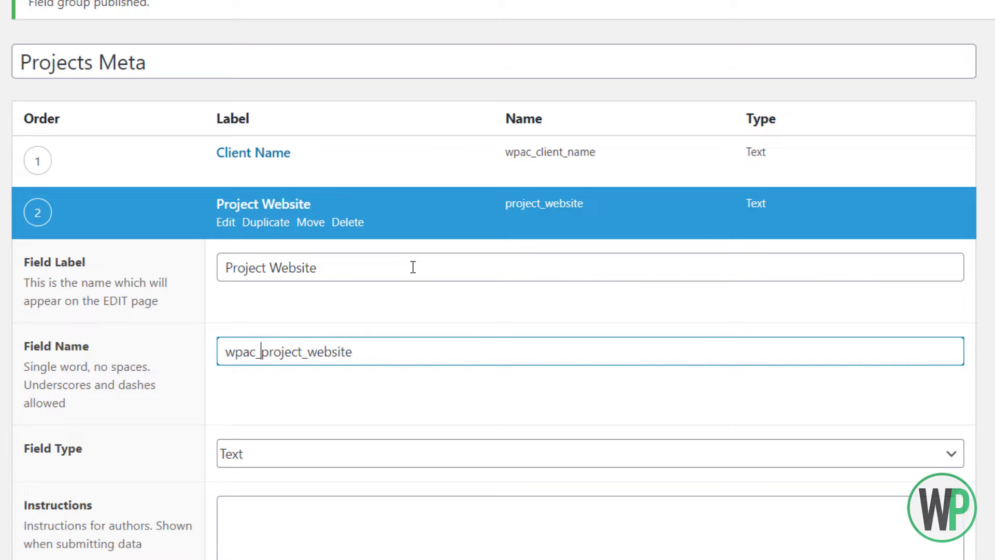
Step: Set the Project Website field's type to Url and collapse its settings
left_click(418, 455)
left_click(326, 193)
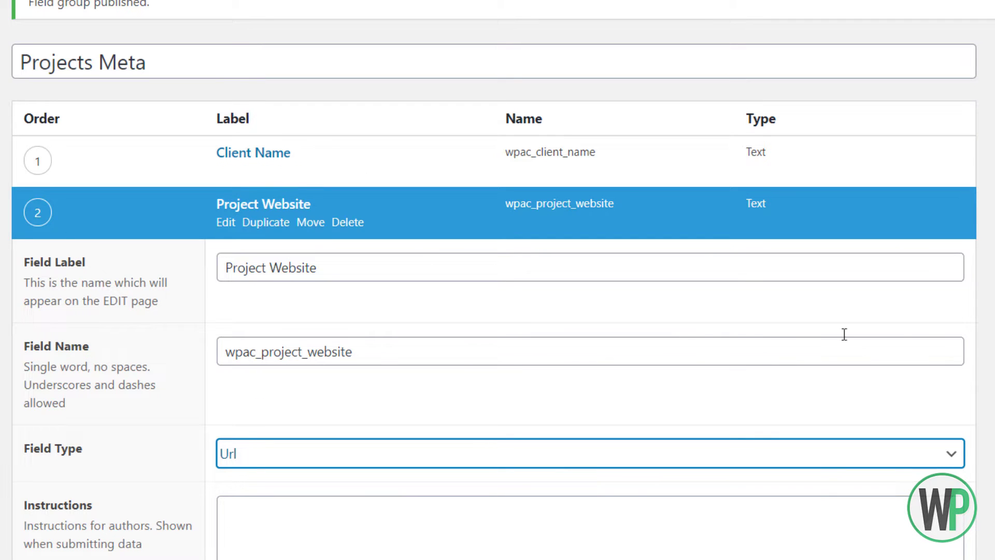
scroll(844, 334, "down", 4)
scroll(811, 230, "down", 2)
scroll(811, 229, "up", 6)
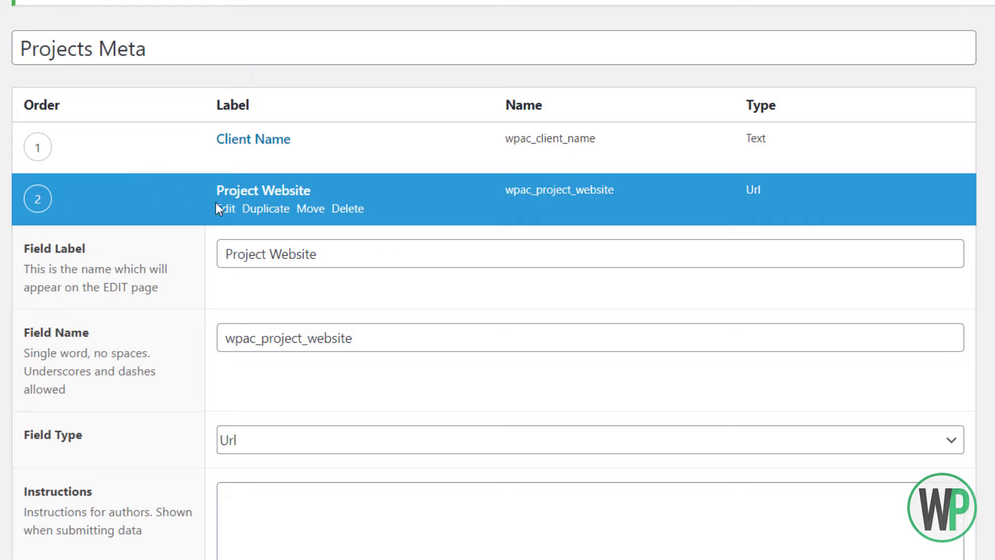
left_click(226, 212)
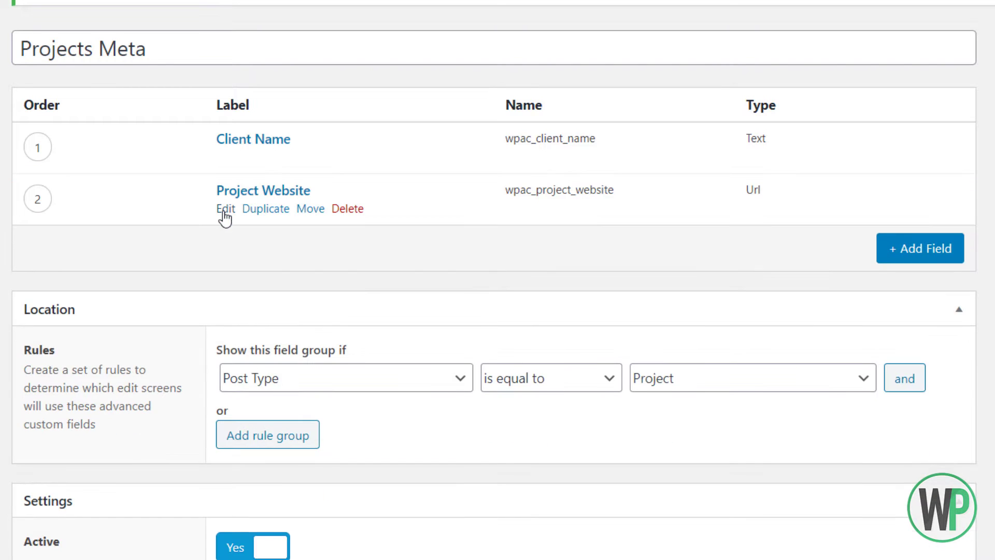
Step: Add a third field labelled Completed Date with the field name wpac_completed_date
left_click(897, 256)
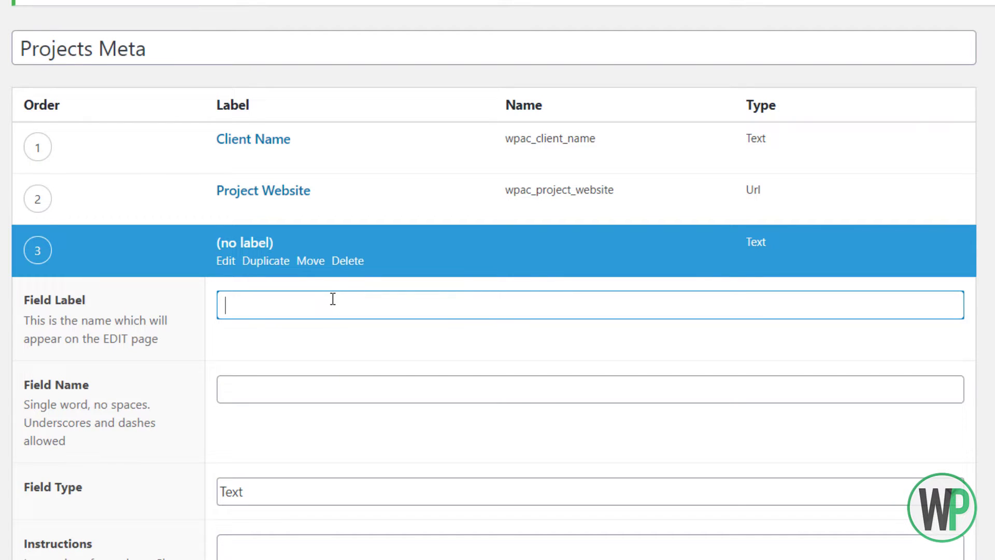
scroll(335, 314, "up", 1)
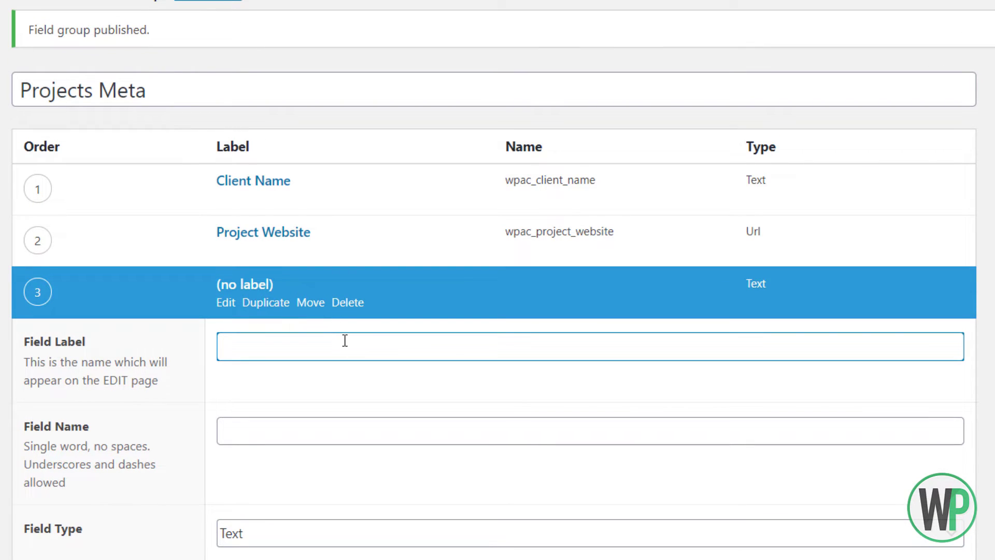
type("ompleted Date")
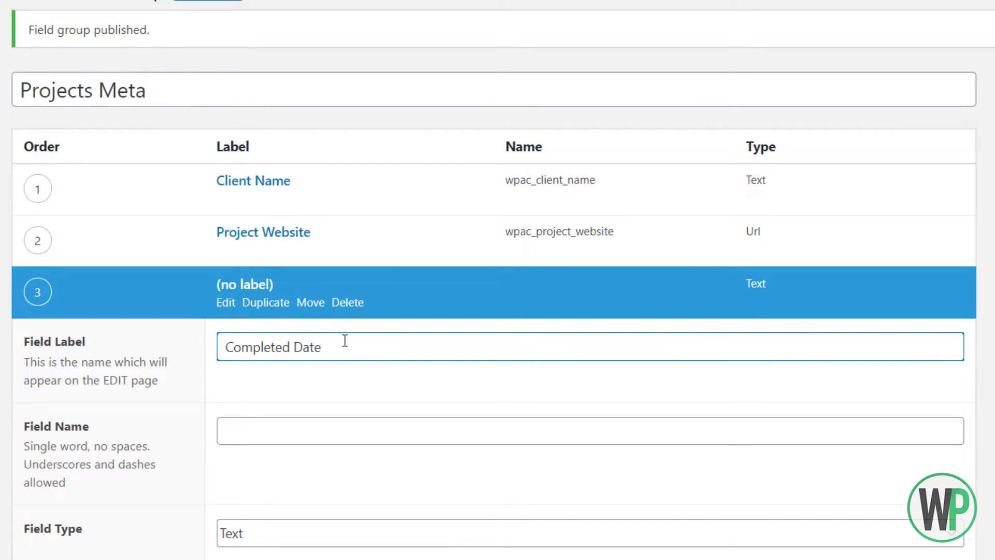
scroll(329, 369, "down", 5)
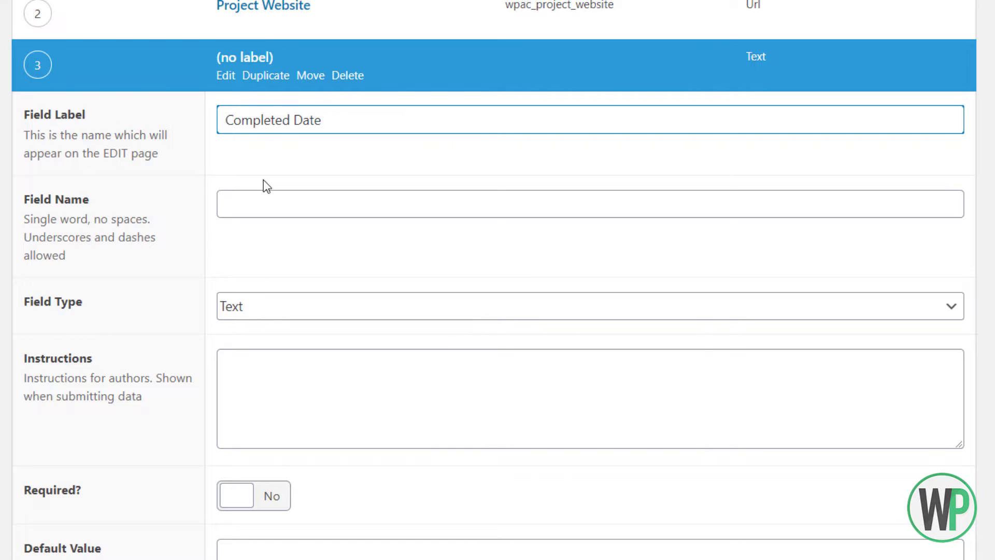
left_click(268, 205)
left_click(223, 207)
type("wpac_completed_date")
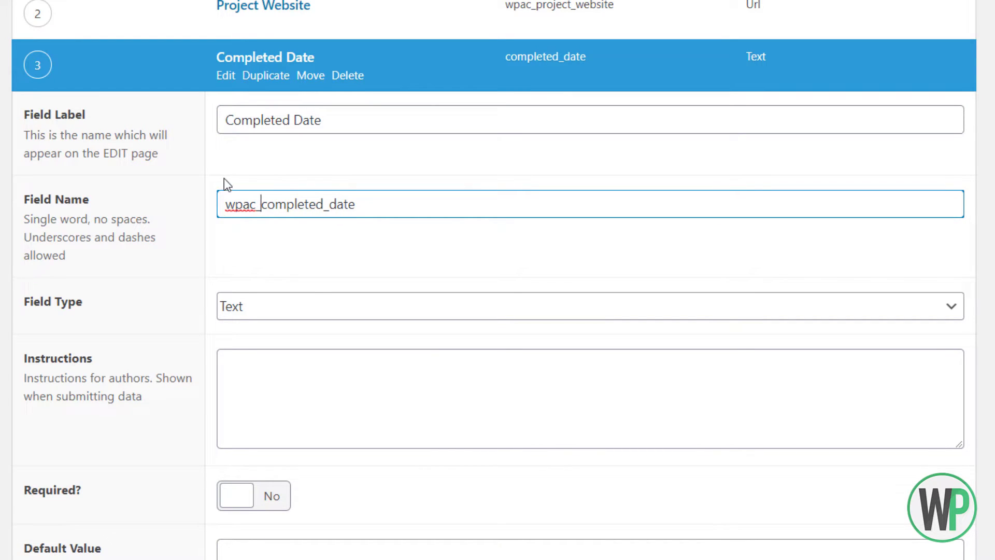
Step: Set the Completed Date field's type to Date Picker
left_click(306, 306)
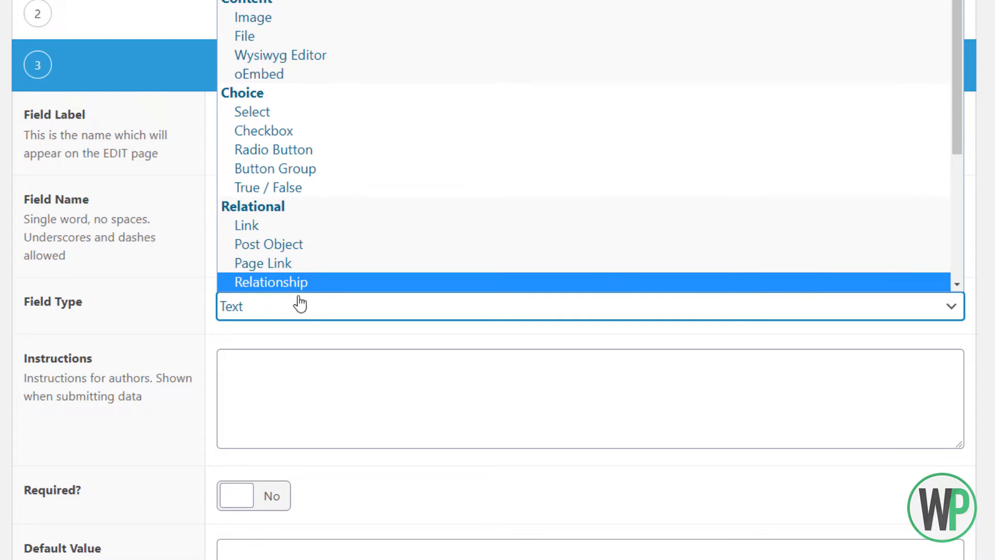
scroll(331, 249, "down", 1)
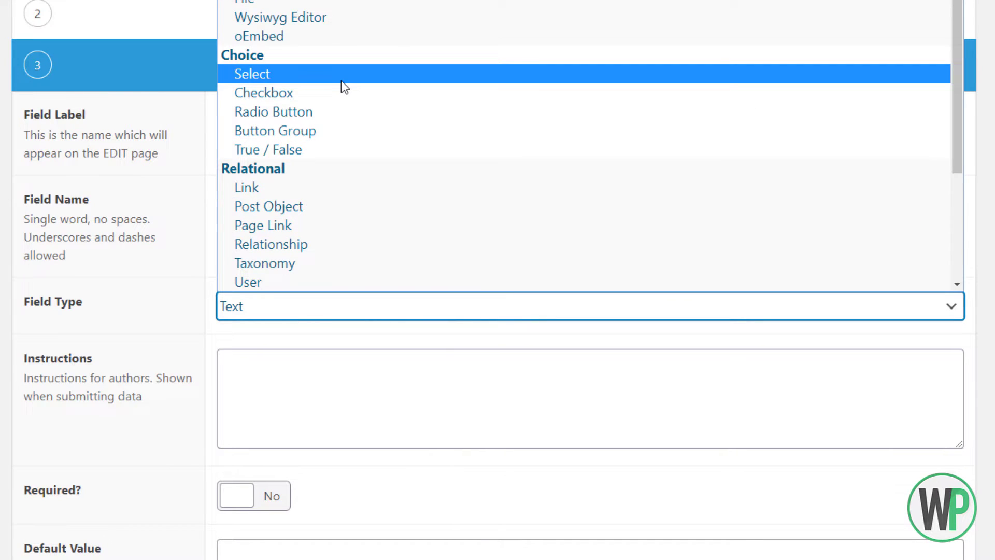
scroll(342, 81, "down", 4)
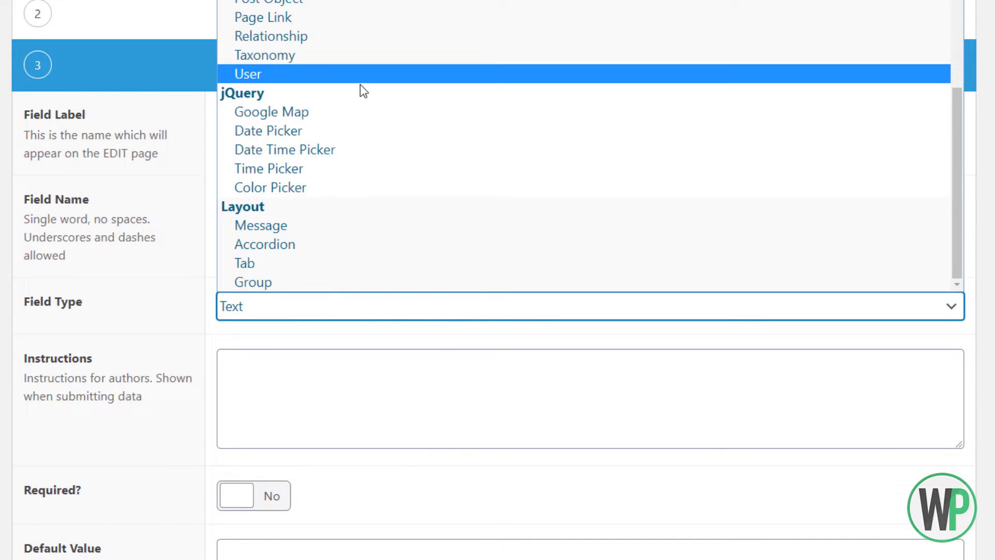
left_click(351, 131)
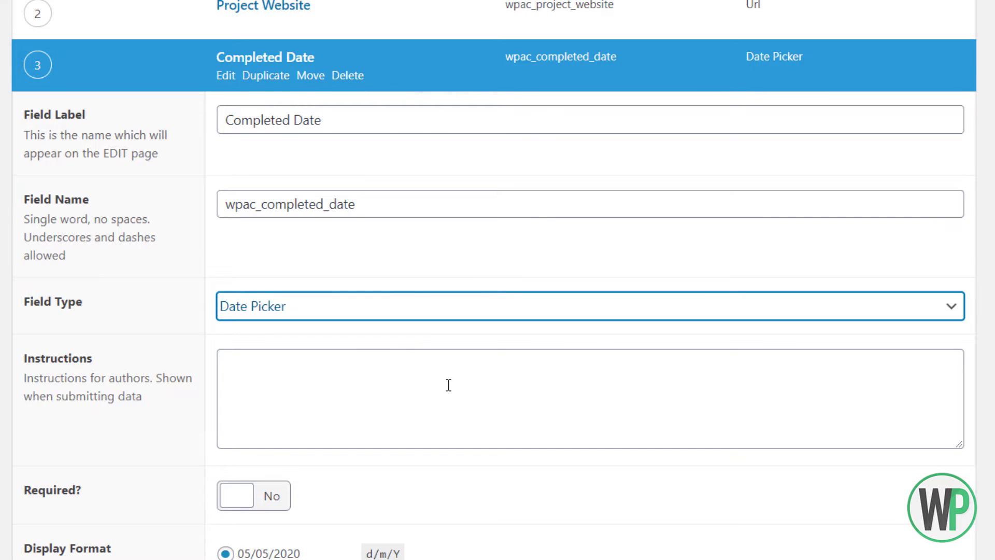
Step: Review the Completed Date field's display format, return format and week start options, and collapse its settings
scroll(450, 383, "down", 10)
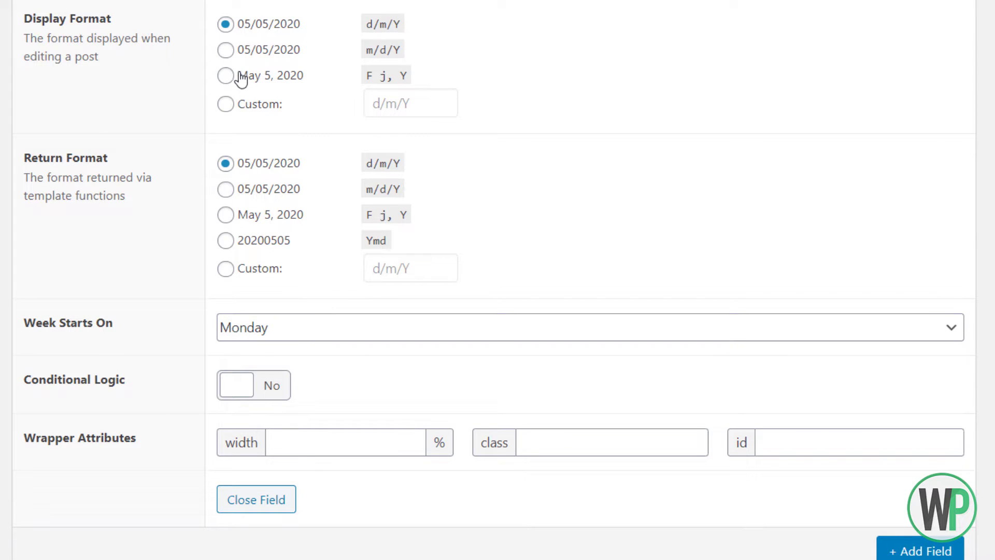
scroll(231, 73, "up", 1)
scroll(231, 72, "up", 1)
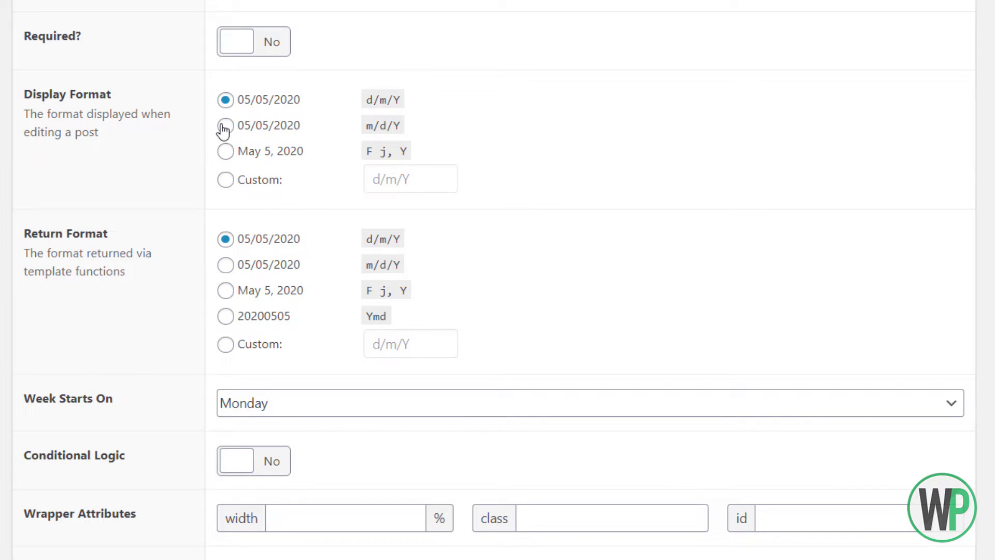
scroll(254, 253, "down", 3)
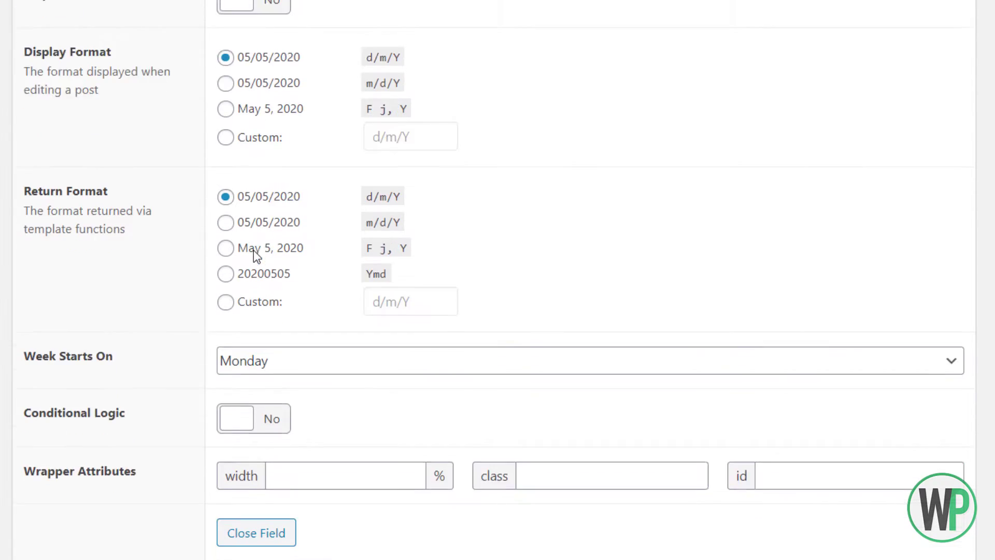
left_click(262, 254)
left_click(261, 254)
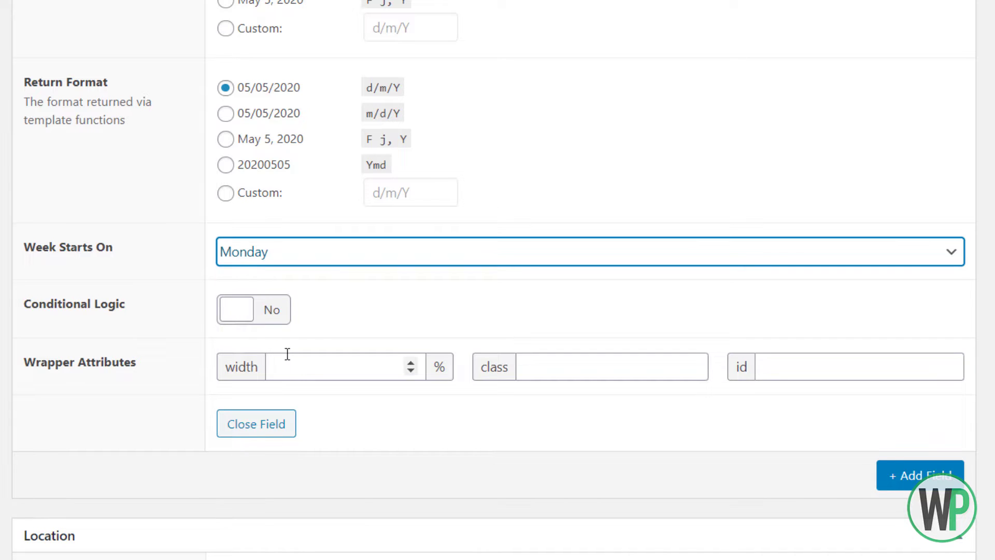
scroll(210, 209, "up", 15)
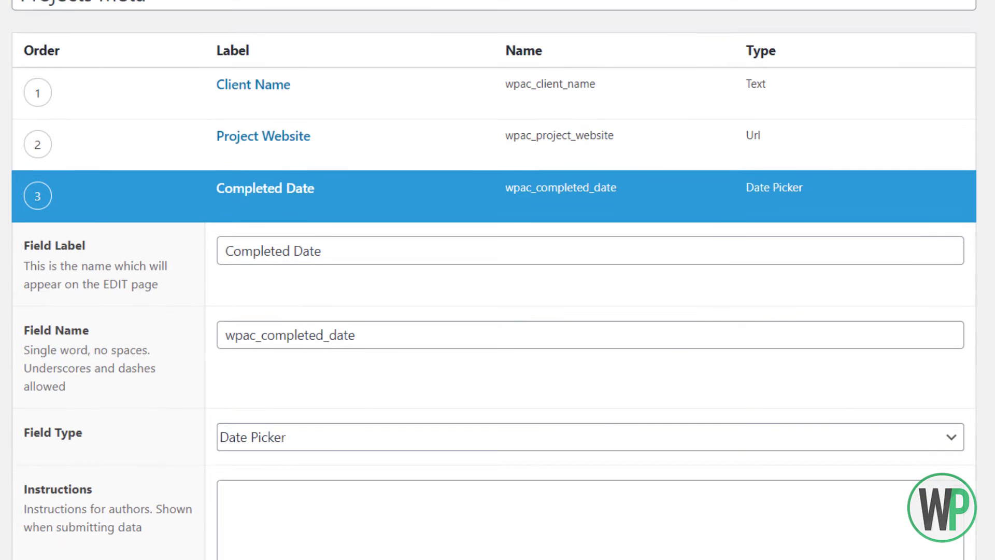
left_click(218, 213)
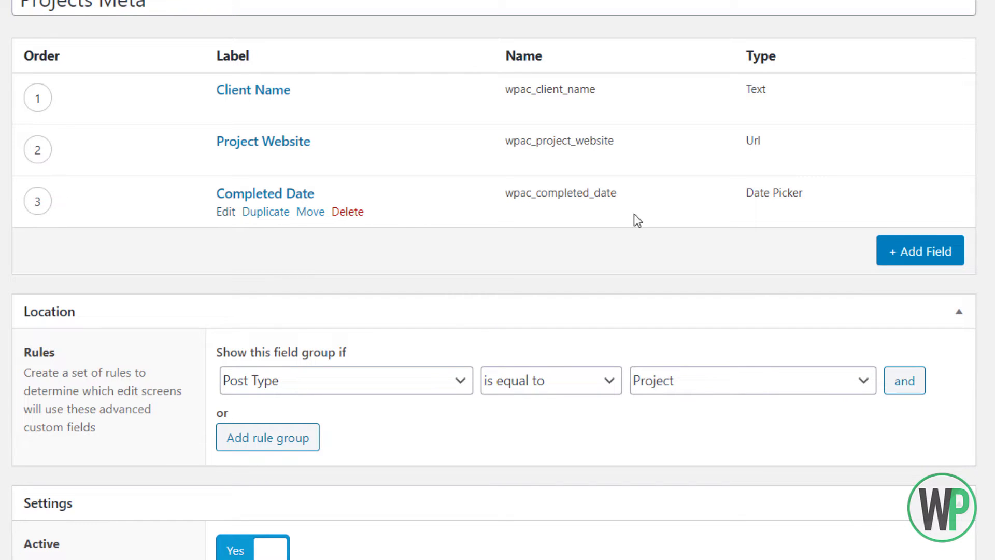
Step: Add a fourth field labelled Project Banner with the field name wpac_project_banner
left_click(922, 259)
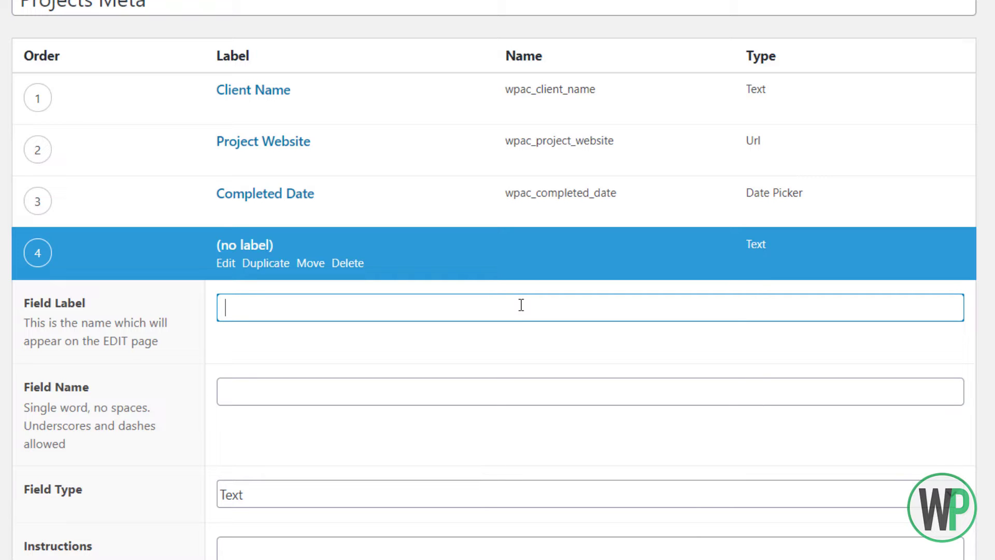
type("Project Banner")
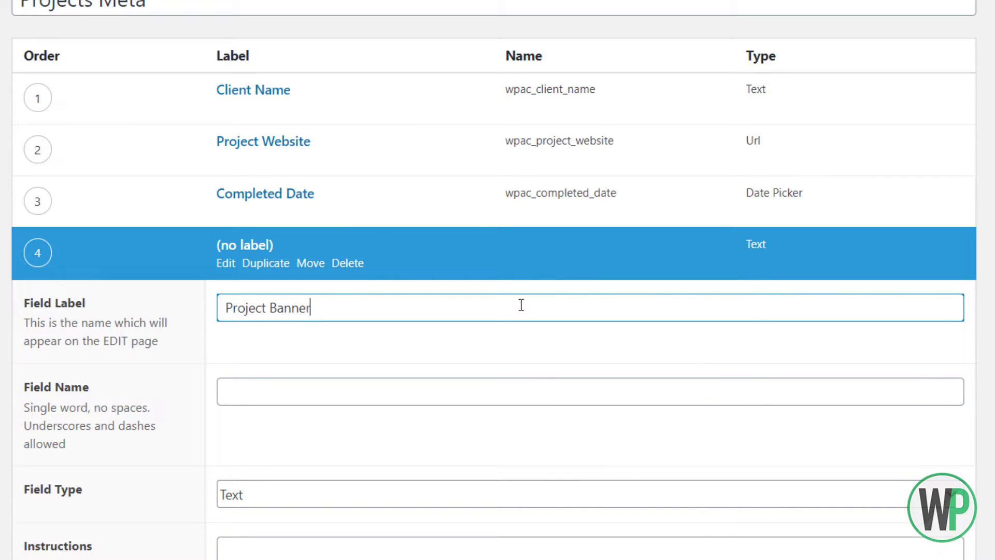
left_click(399, 401)
left_click(231, 394)
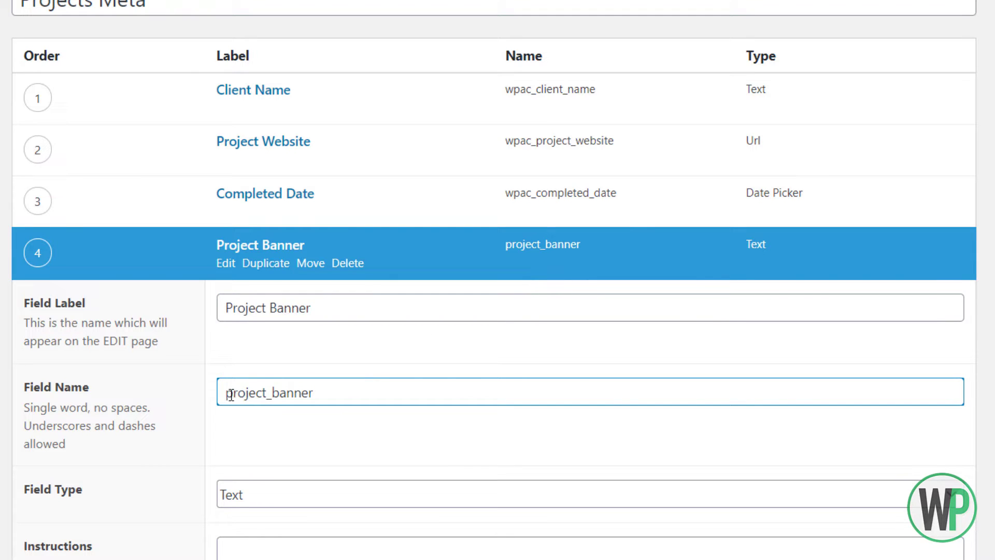
type("wpac")
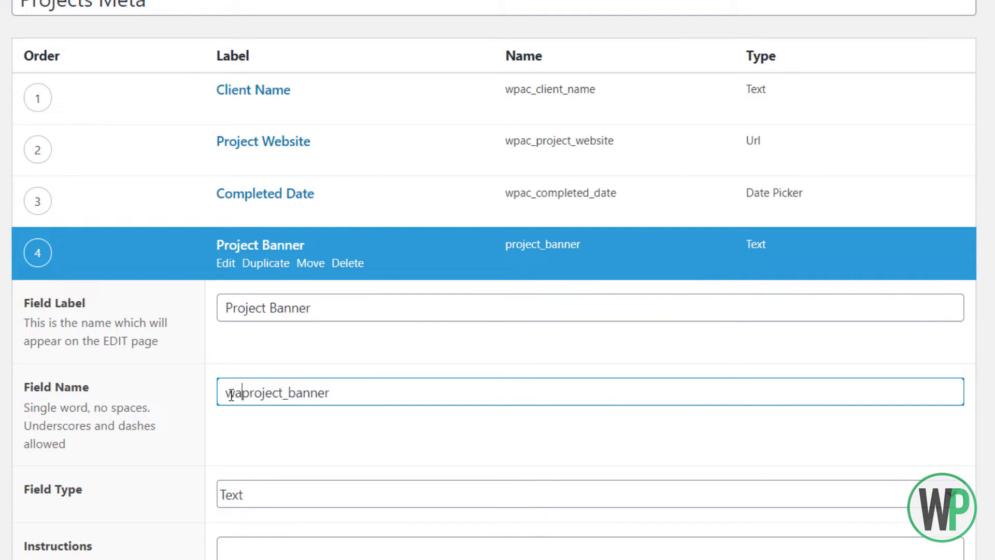
type("_")
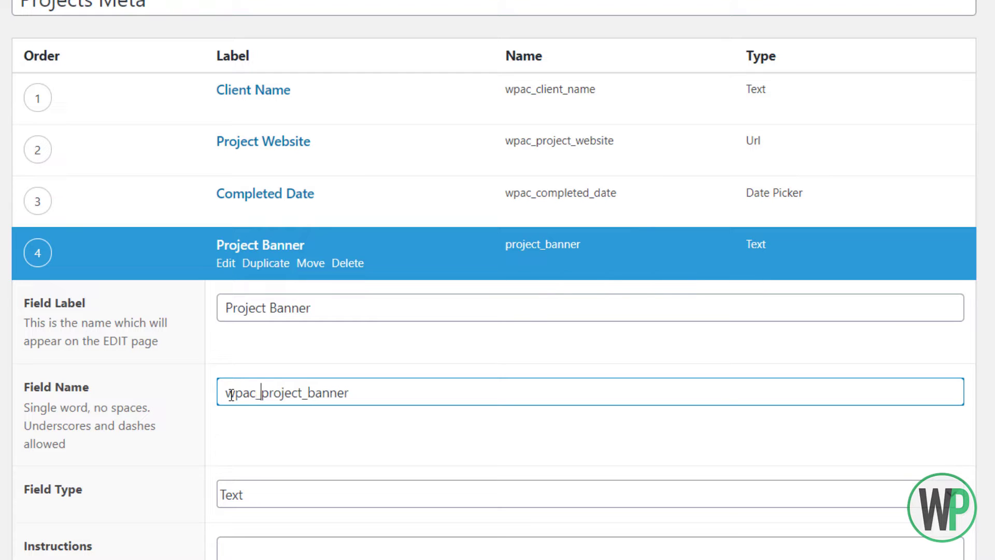
Step: Set the Project Banner field's type to Image
left_click(316, 486)
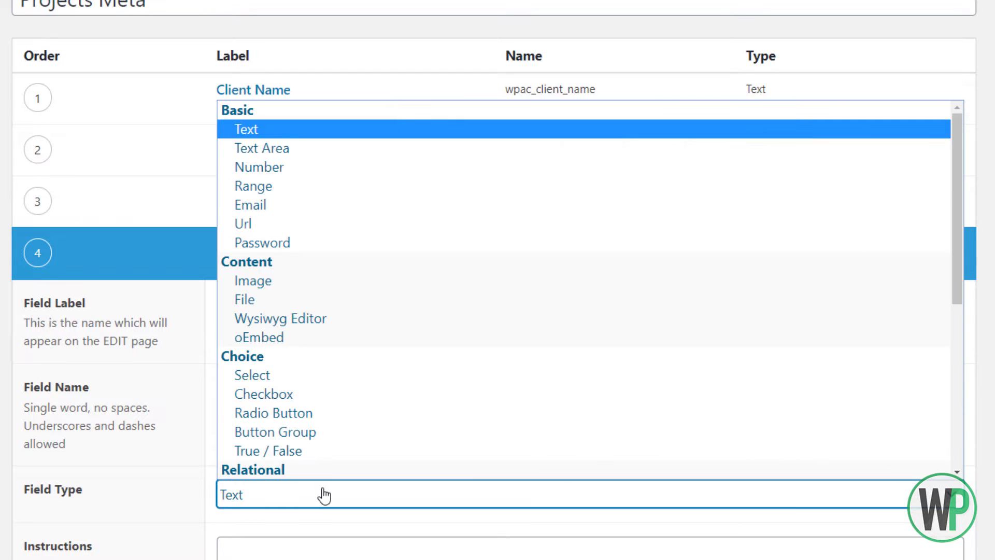
scroll(319, 446, "down", 1)
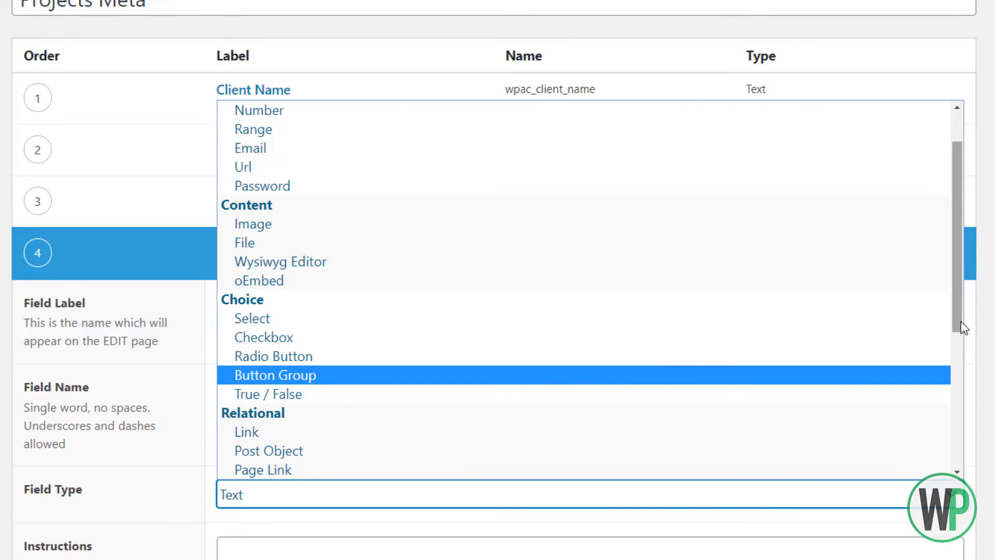
left_click_drag(959, 322, 970, 466)
scroll(935, 200, "up", 6)
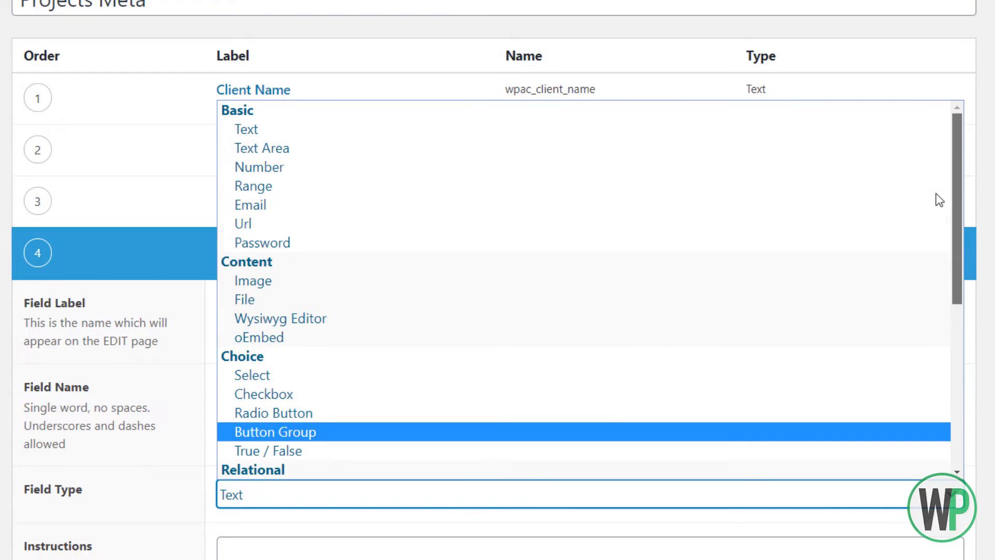
left_click(331, 288)
Step: Set the Project Banner field's return format to Image URL, keeping the Medium (300 x 300) preview size
scroll(380, 367, "down", 7)
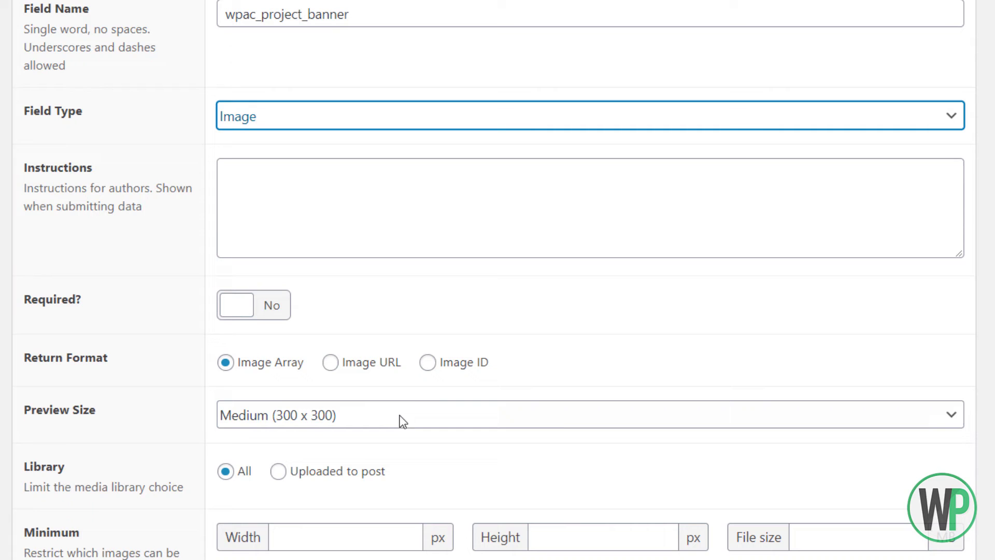
left_click(389, 207)
scroll(160, 211, "down", 4)
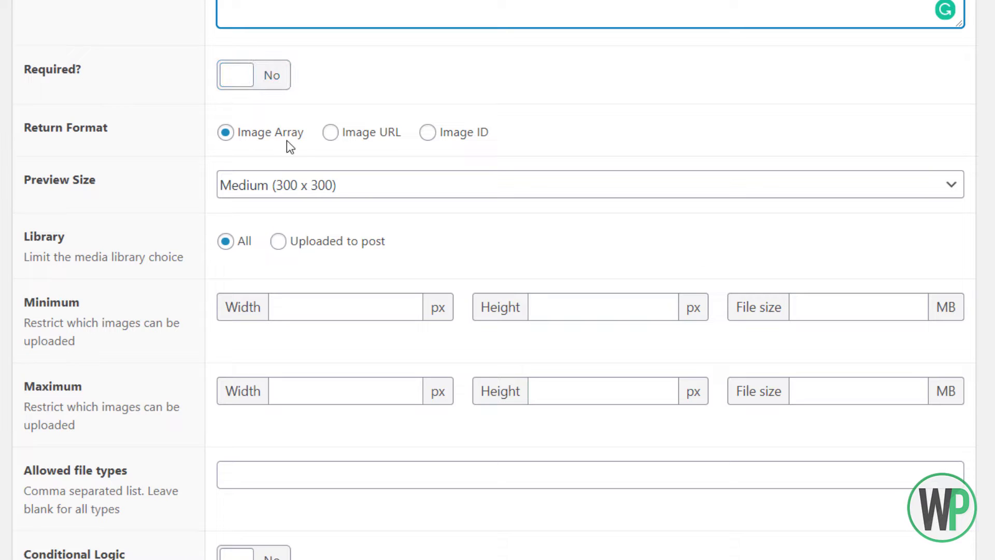
left_click(332, 137)
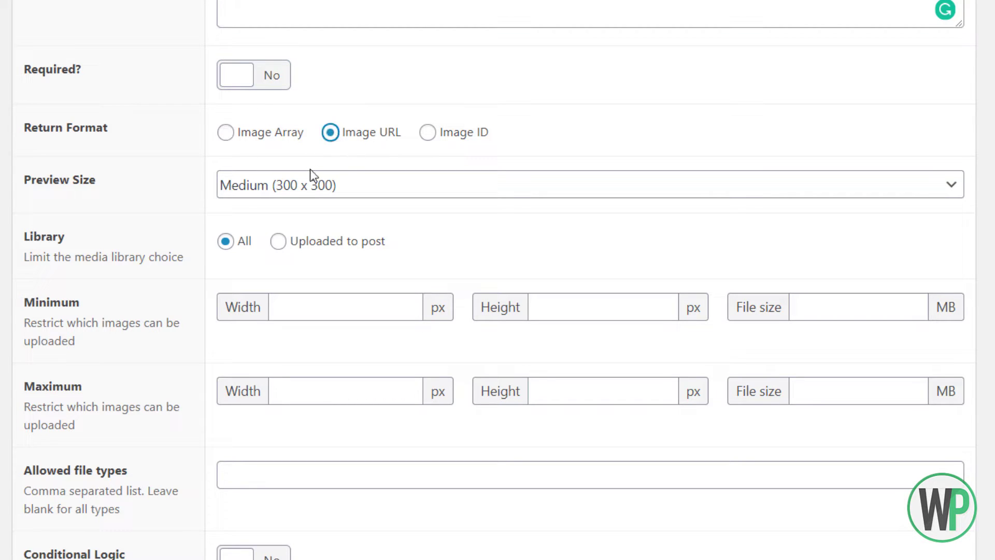
left_click(227, 135)
left_click(334, 138)
left_click(397, 181)
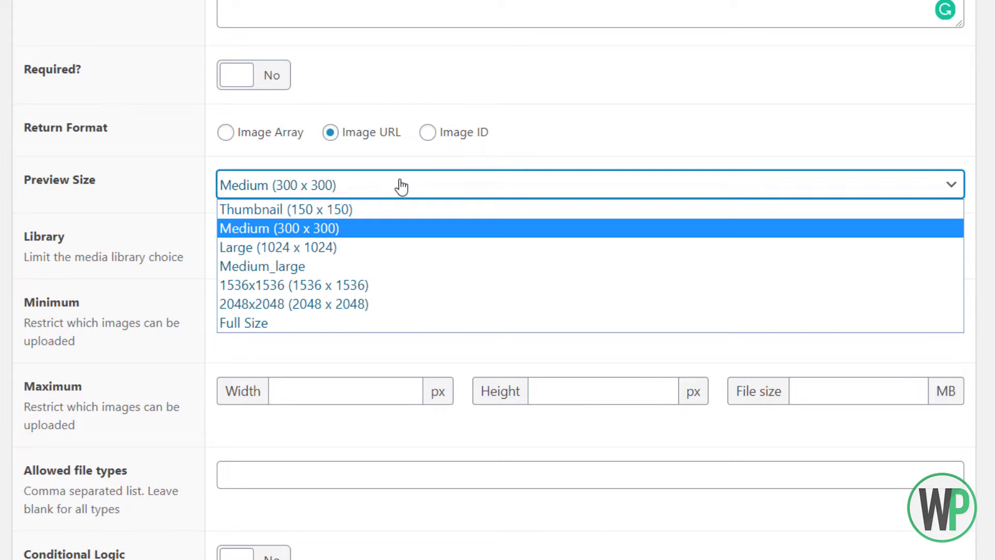
left_click(400, 185)
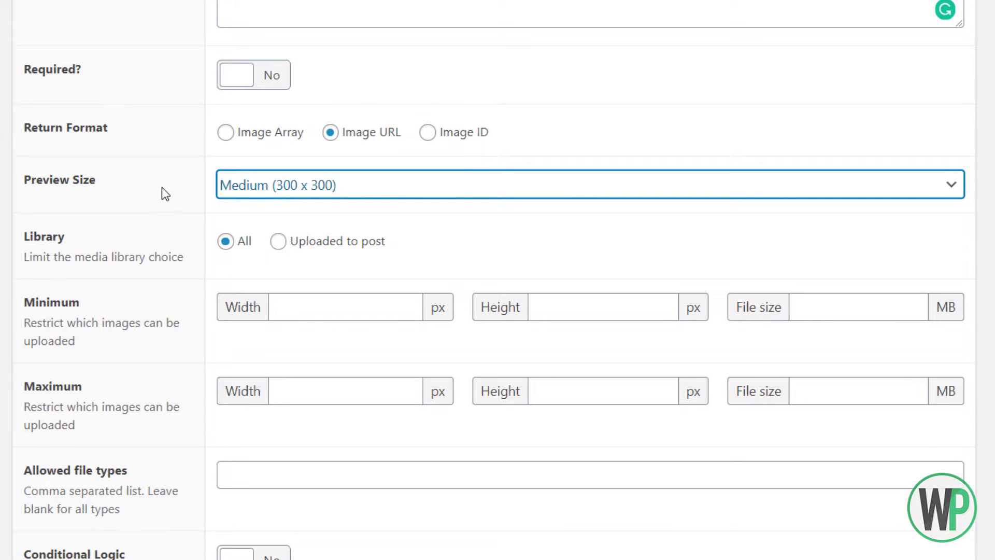
Step: Leave the Project Banner image restrictions blank, collapse its settings and update the Projects Meta field group
scroll(293, 257, "down", 2)
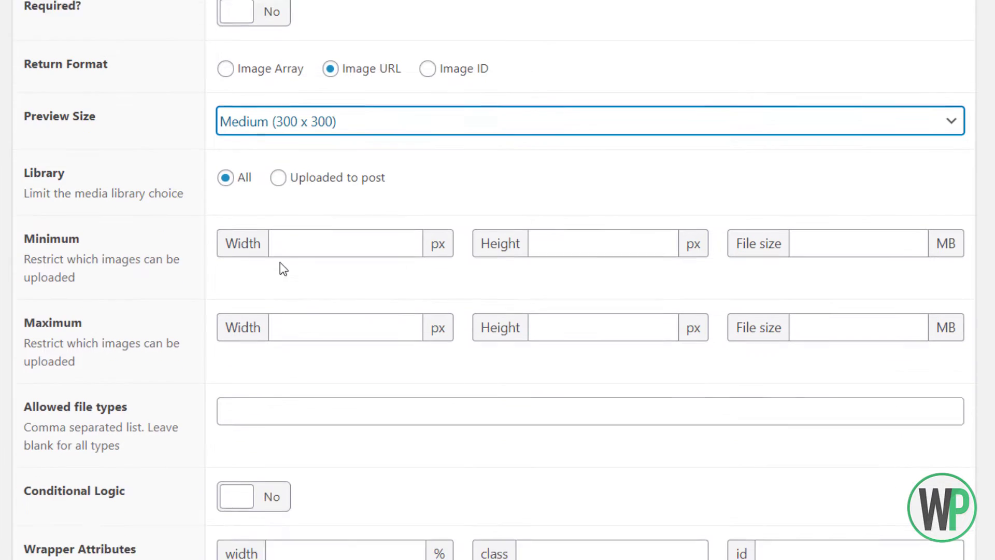
left_click(295, 229)
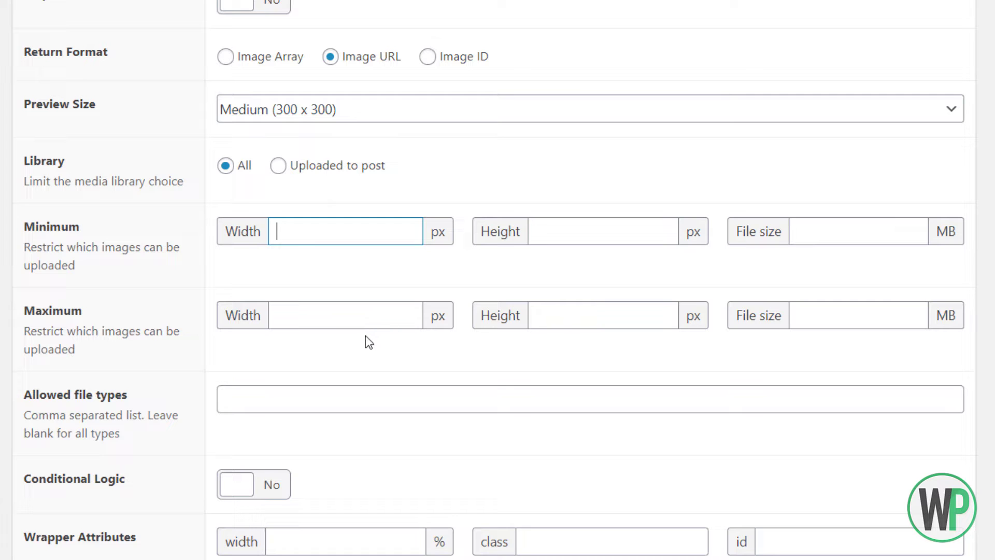
scroll(369, 362, "down", 2)
left_click(370, 318)
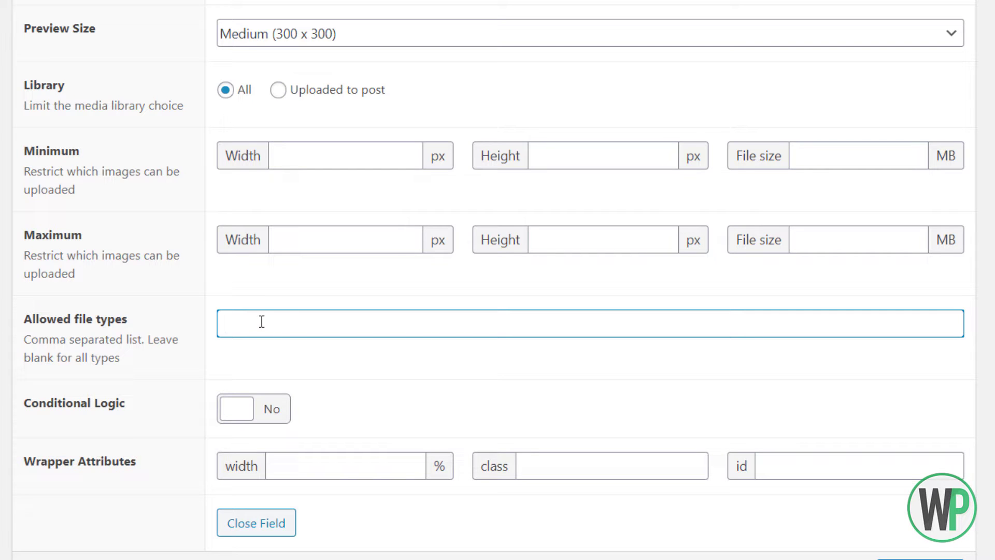
scroll(771, 244, "down", 1)
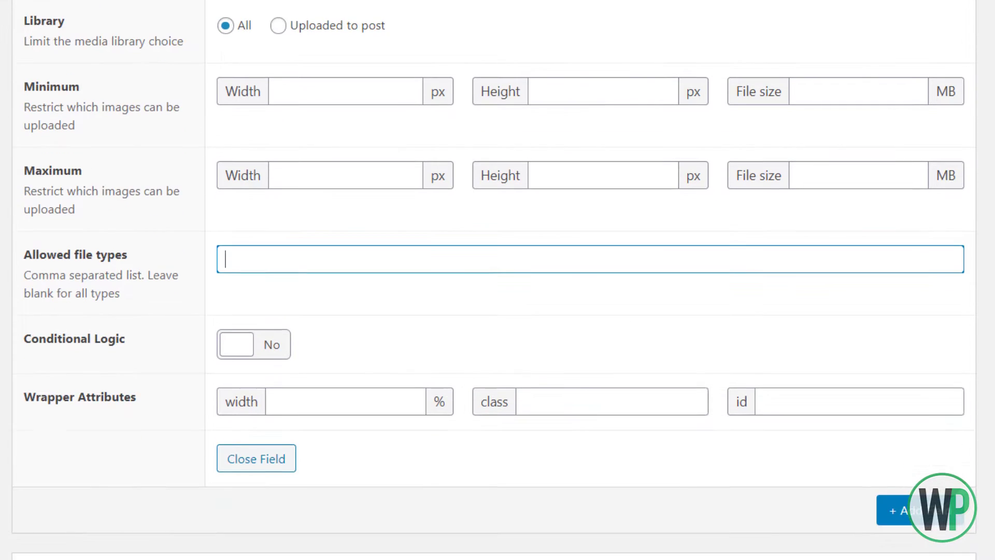
scroll(498, 280, "up", 10)
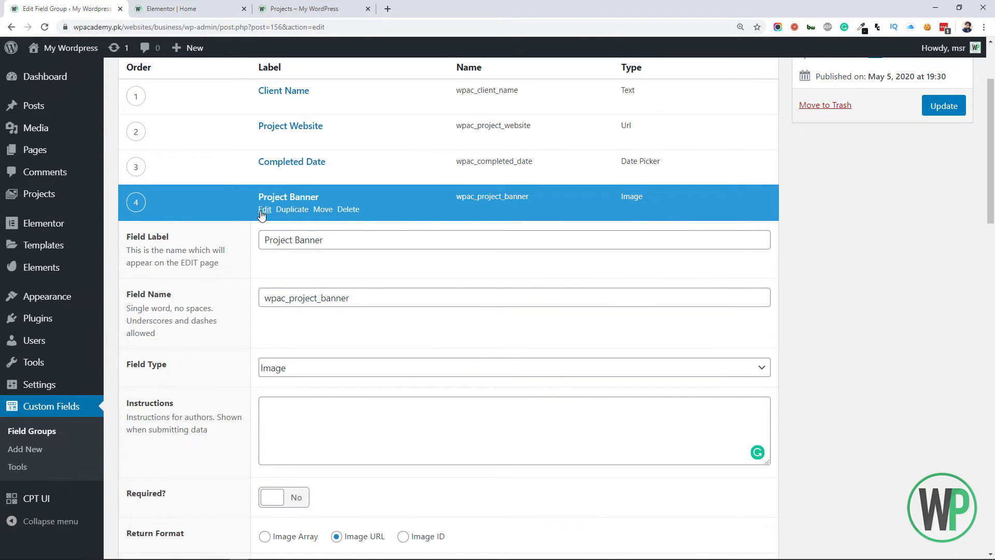
left_click(262, 210)
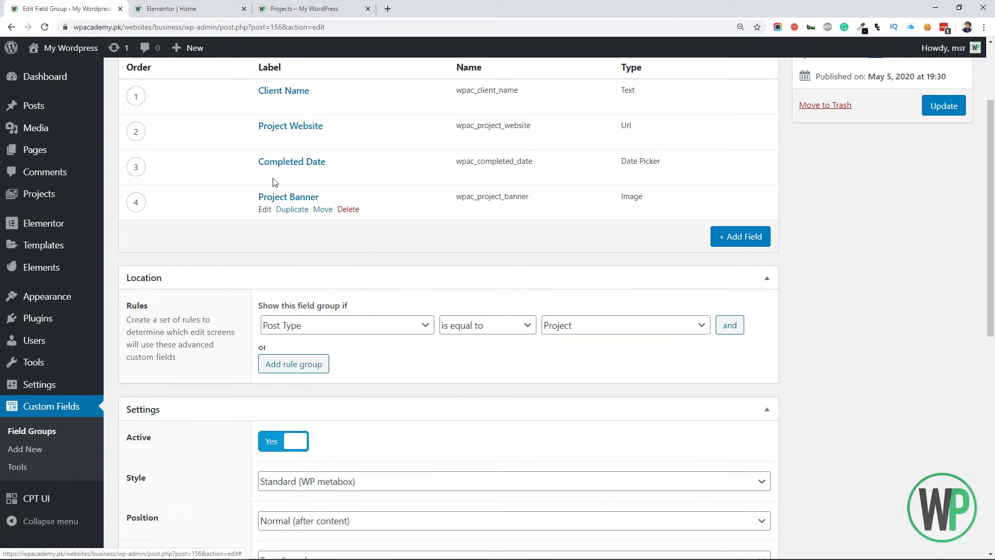
scroll(671, 238, "up", 2)
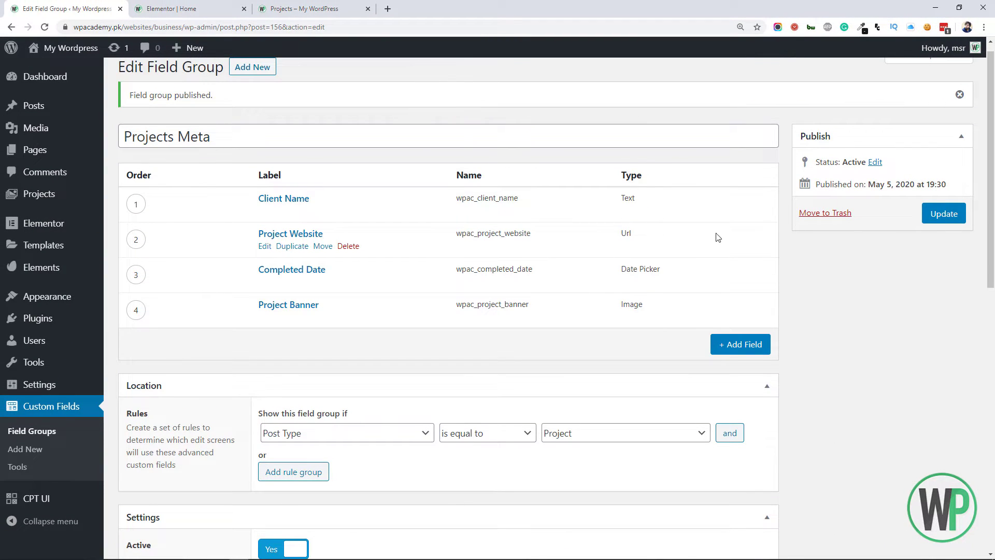
left_click(930, 213)
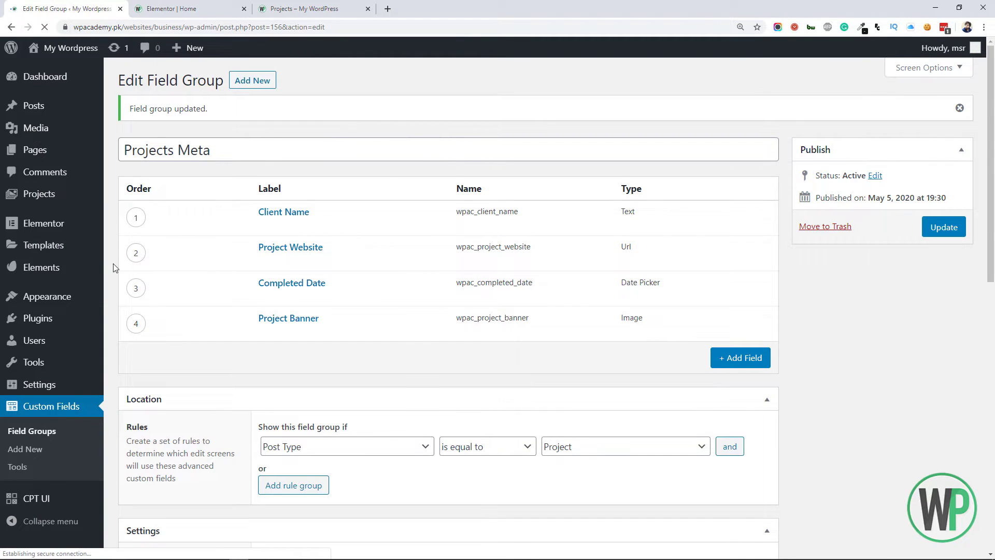
Step: Re-save the site's permalink settings with the Post name structure
scroll(156, 254, "down", 8)
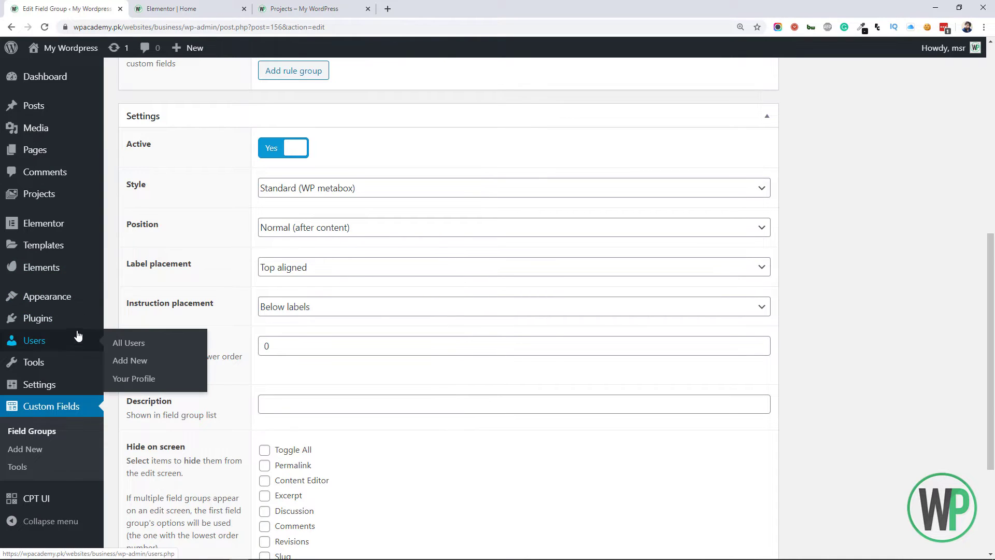
mouse_move(83, 389)
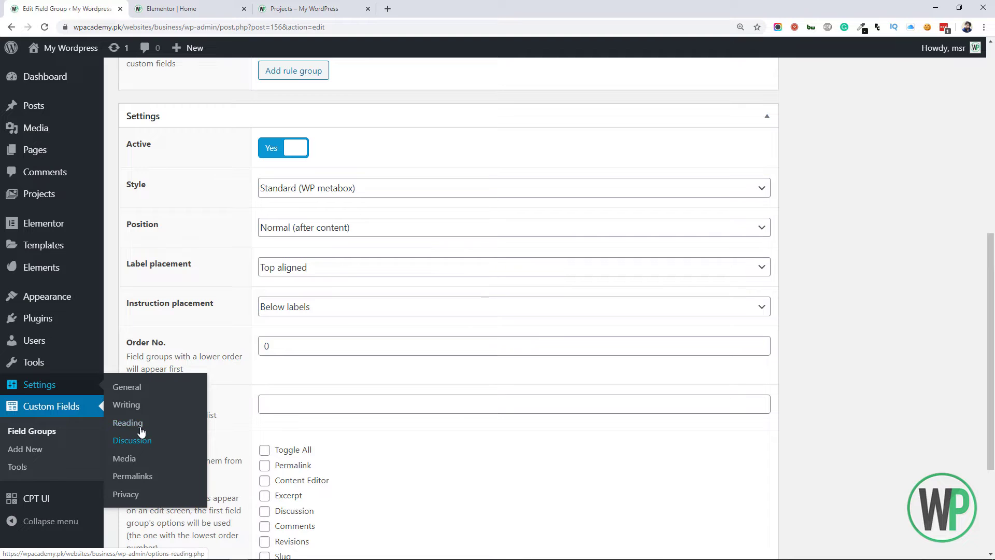
left_click(133, 477)
scroll(691, 440, "down", 4)
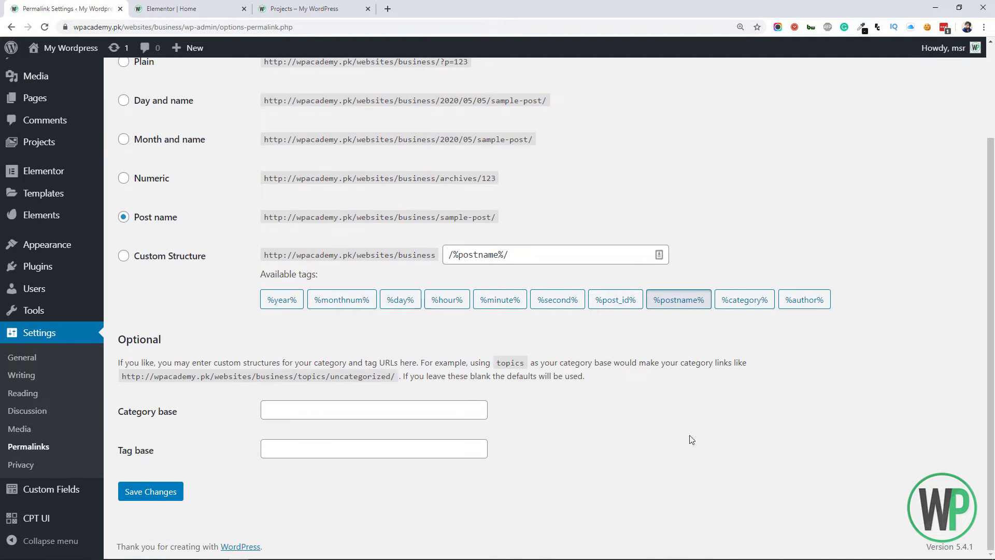
left_click(162, 500)
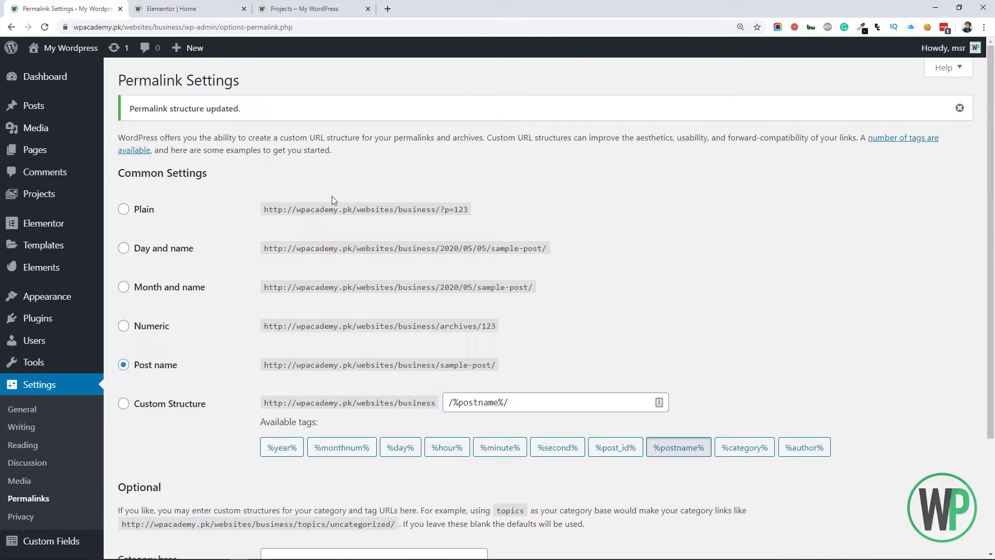
Step: Reload the live Projects page and open the site's Home page from its navigation
mouse_move(95, 125)
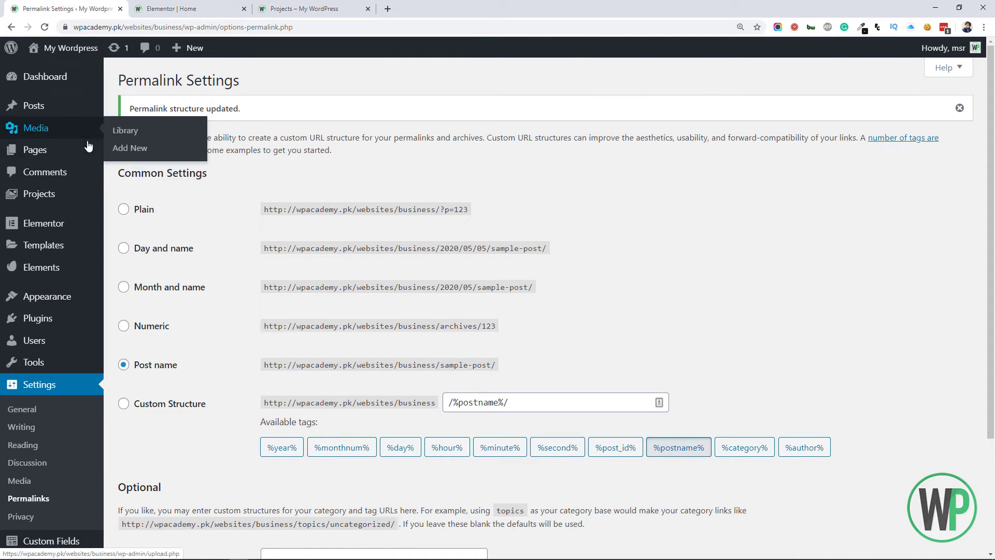
left_click(313, 10)
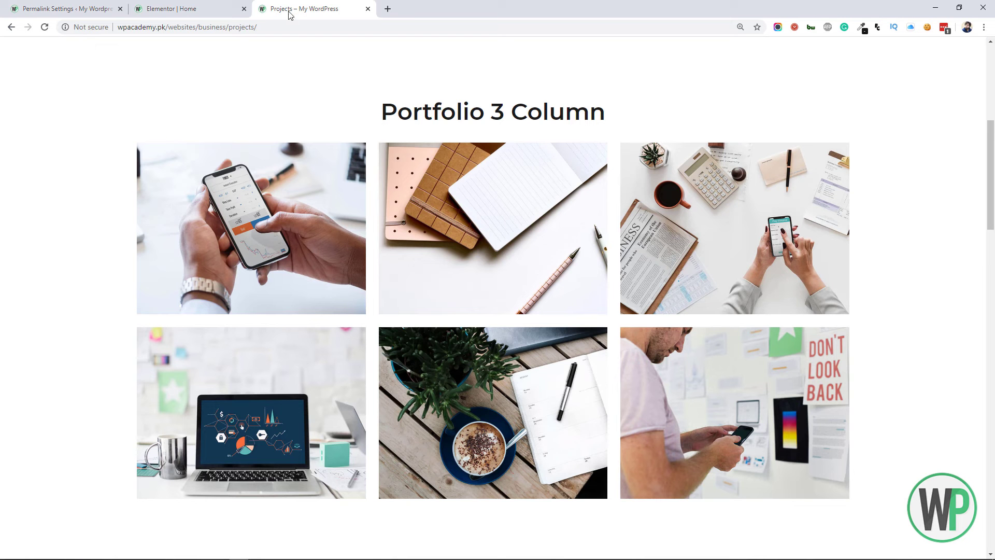
left_click_drag(992, 175, 992, 101)
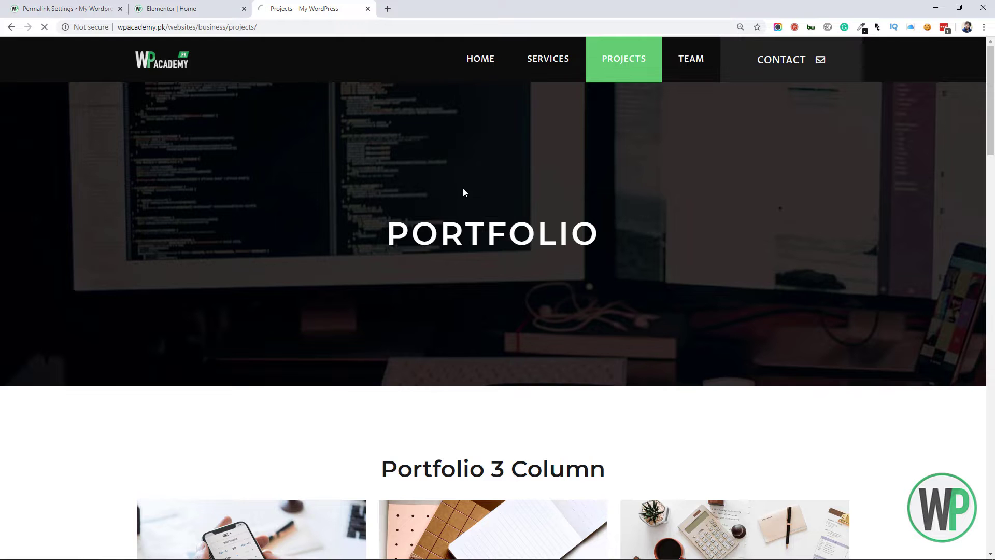
mouse_move(992, 93)
left_mouse_down()
mouse_move(993, 155)
mouse_move(991, 93)
left_mouse_up()
scroll(496, 76, "down", 2)
scroll(496, 77, "up", 2)
left_click(485, 62)
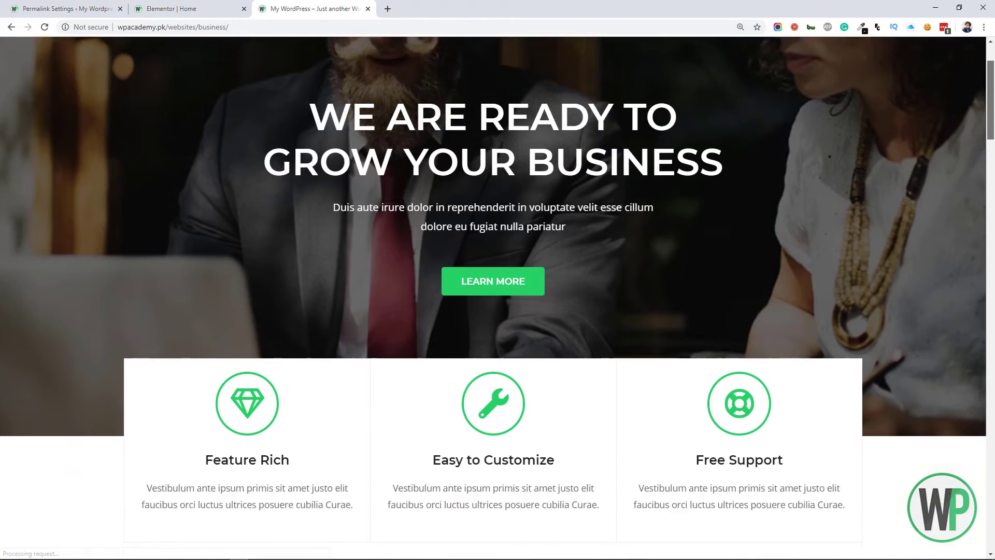
Step: View the Our portfolio section on the live Home page and open the Projects list in the WordPress admin
left_click_drag(993, 96, 993, 292)
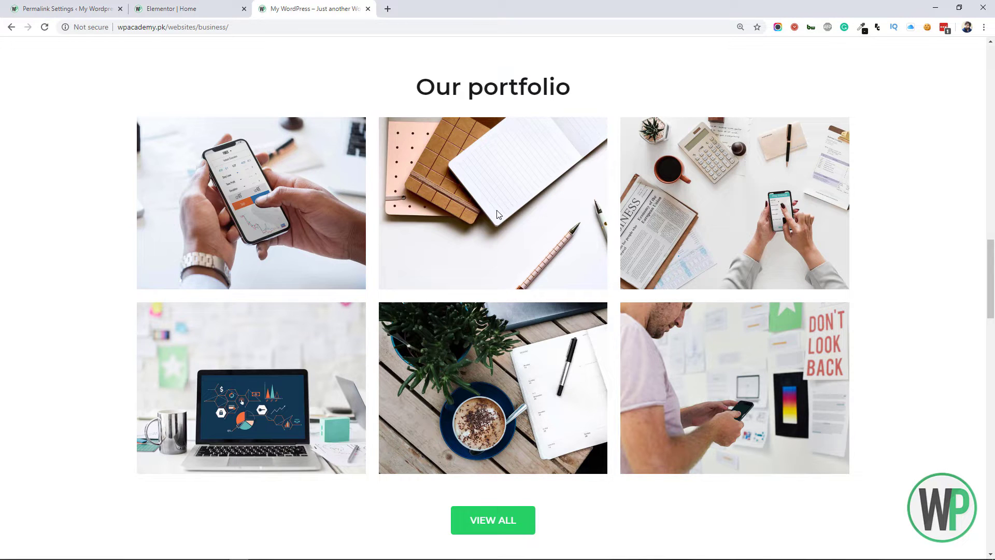
left_click(22, 9)
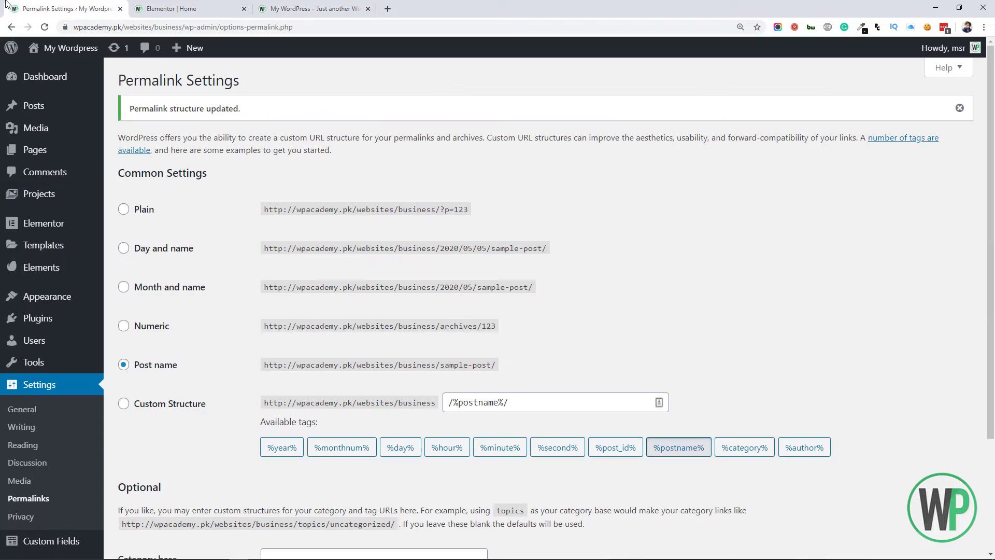
left_click(73, 200)
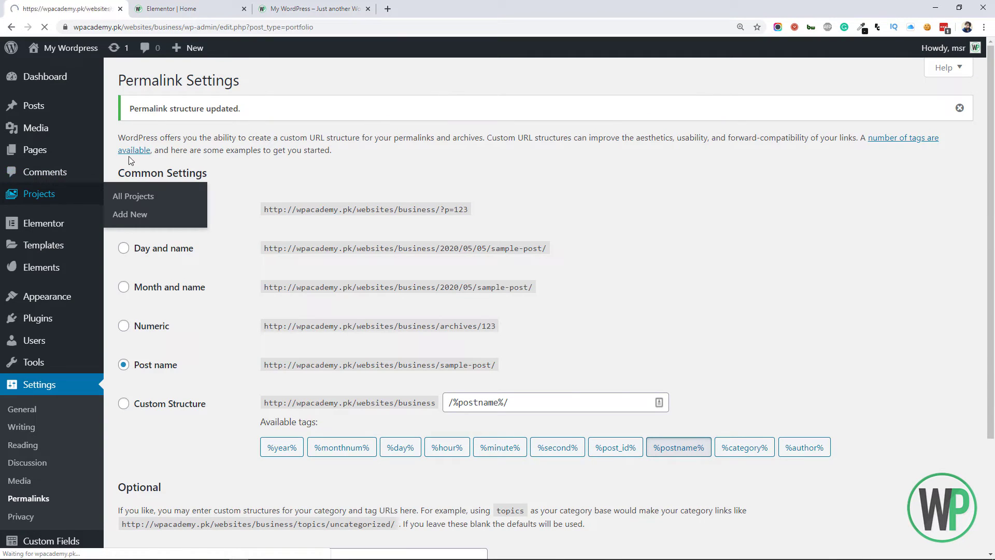
left_click(311, 9)
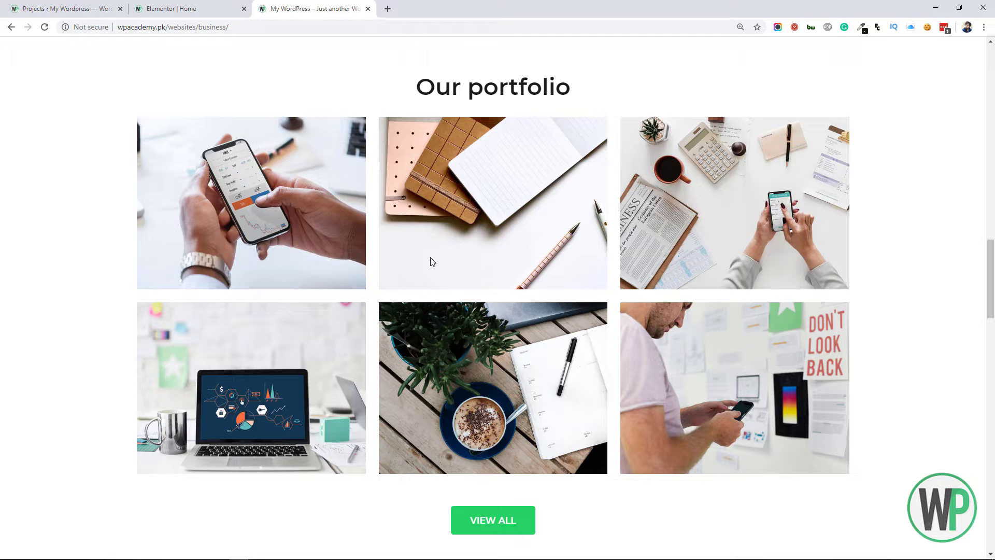
left_click(67, 9)
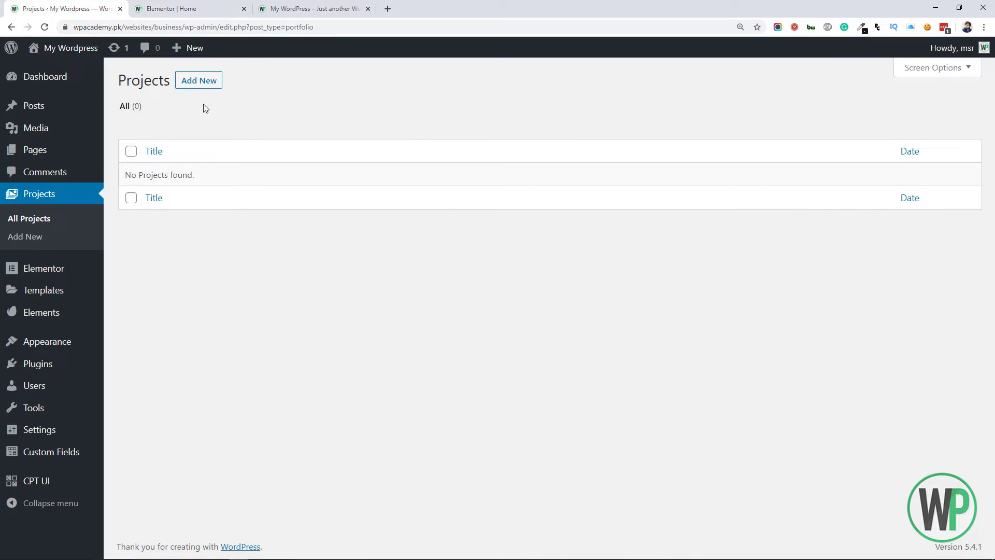
Step: Start a new project in a separate browser tab, title it "NGO Website For APW" and paste the copied placeholder paragraphs as its content
right_click(201, 88)
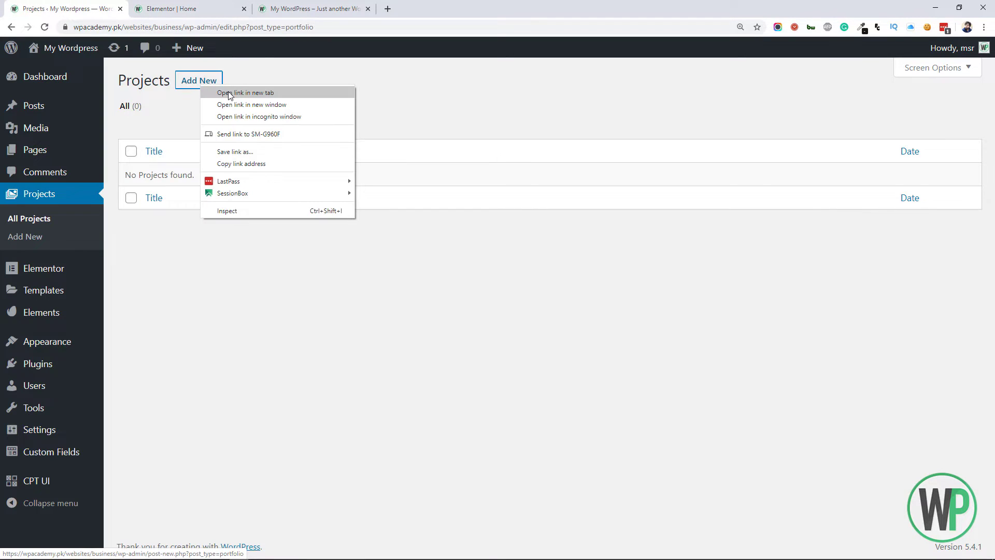
left_click(231, 93)
left_click(195, 7)
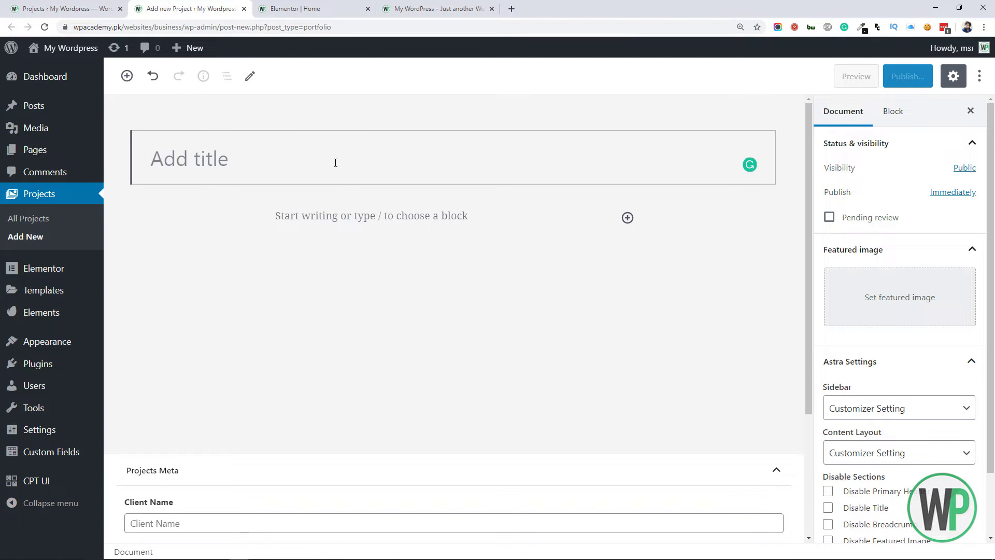
type("NGO Website For APW")
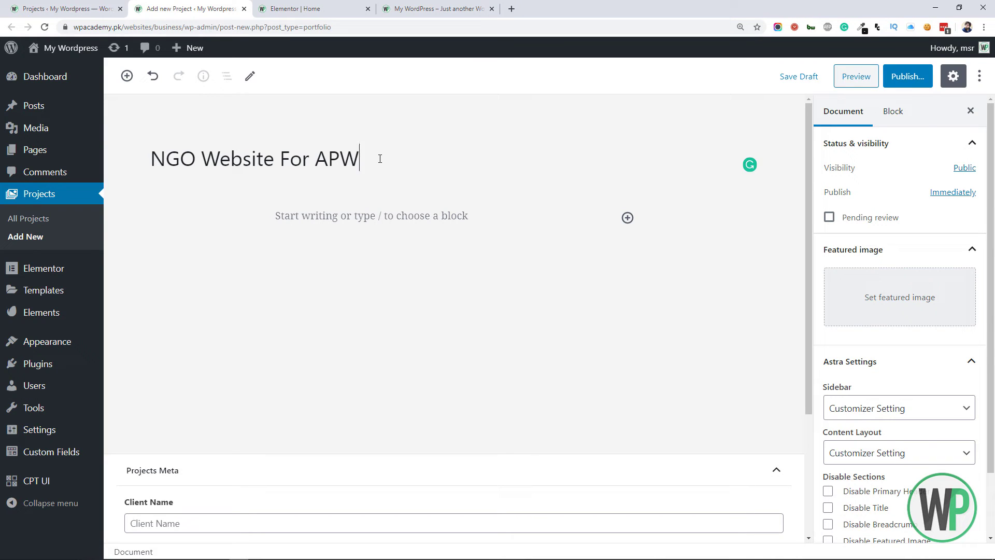
left_click(237, 224)
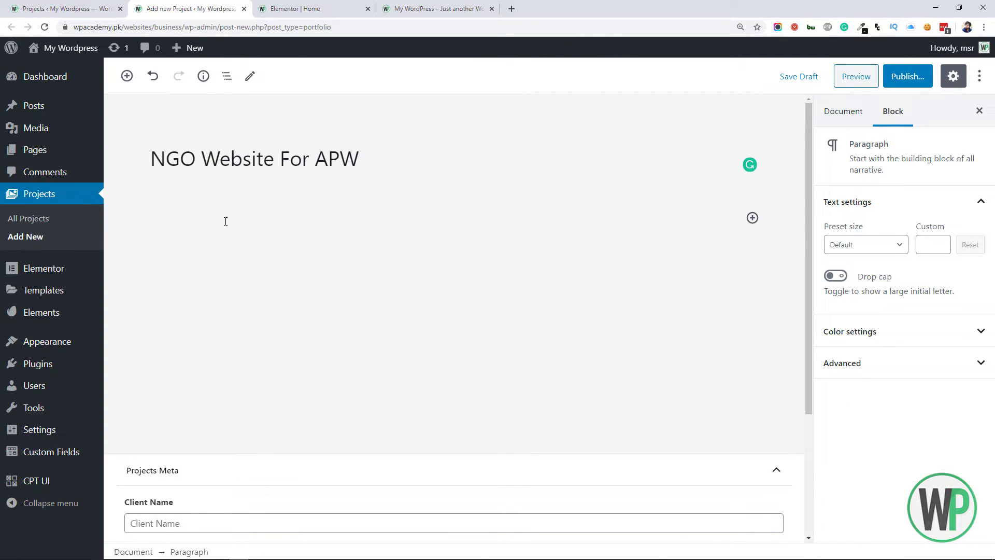
key("ctrl+v")
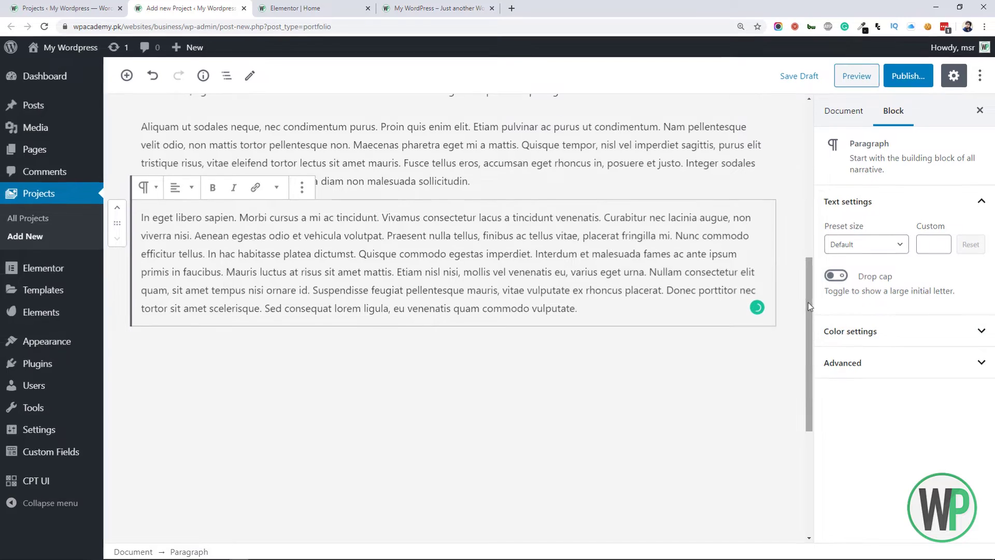
scroll(807, 302, "down", 5)
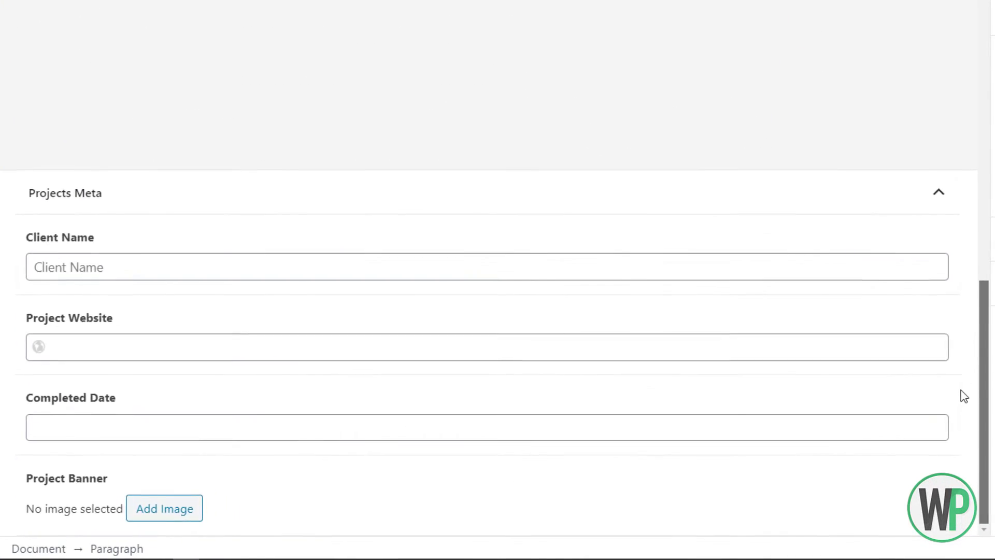
scroll(963, 383, "up", 5)
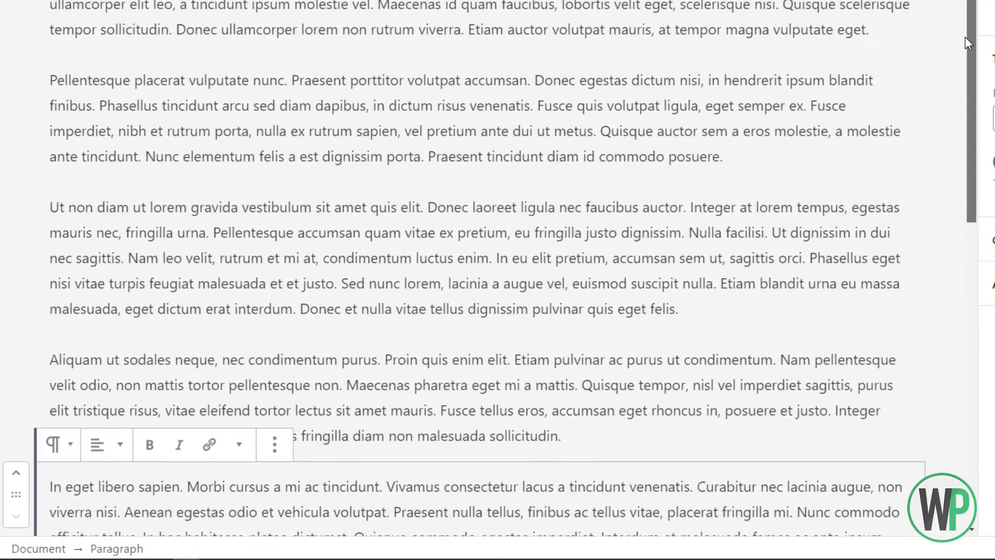
scroll(922, 406, "down", 5)
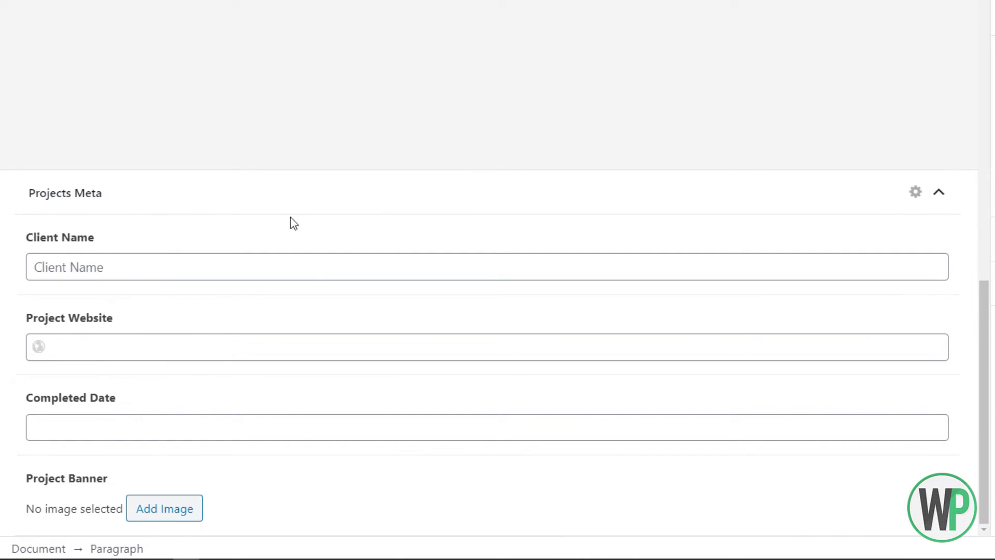
left_click(259, 272)
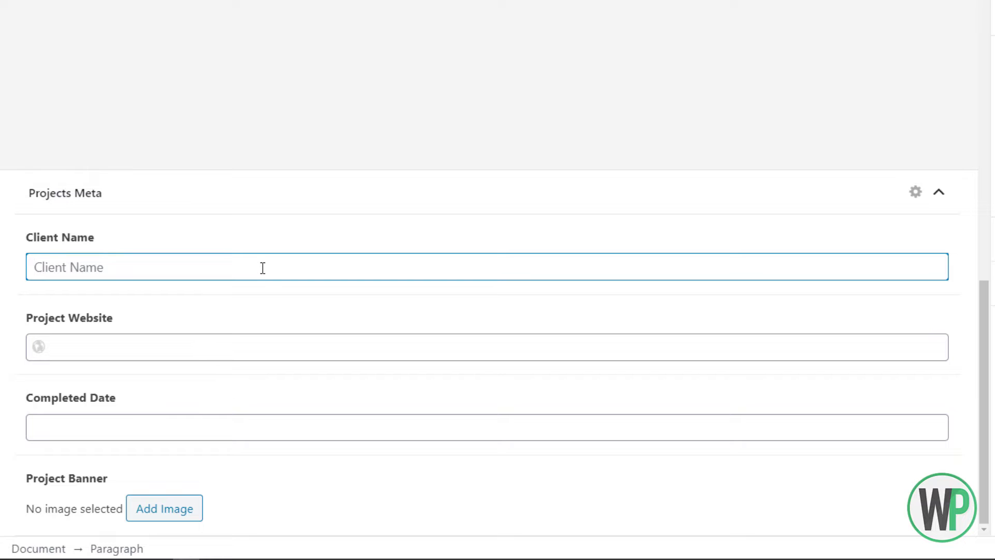
type("APW")
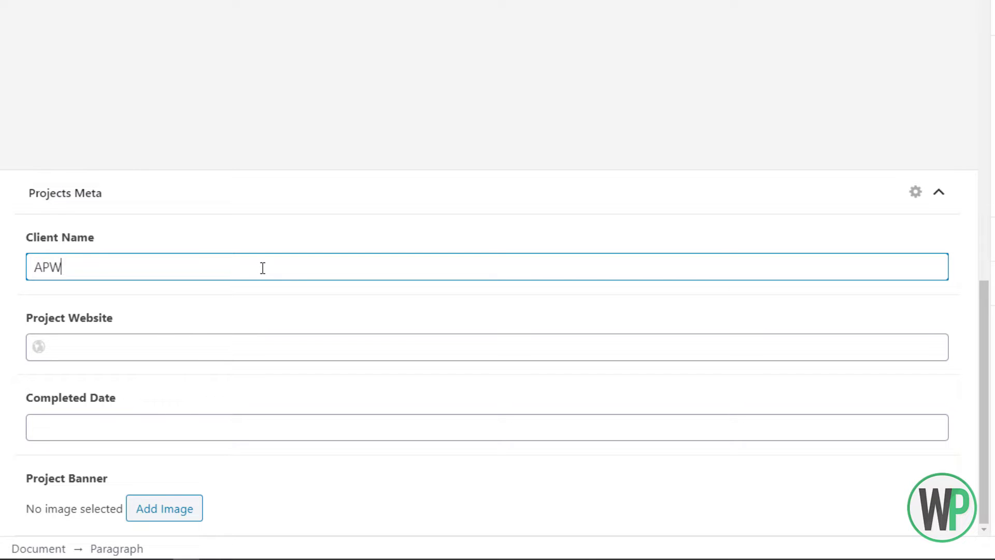
left_click(211, 352)
type("https://example.com")
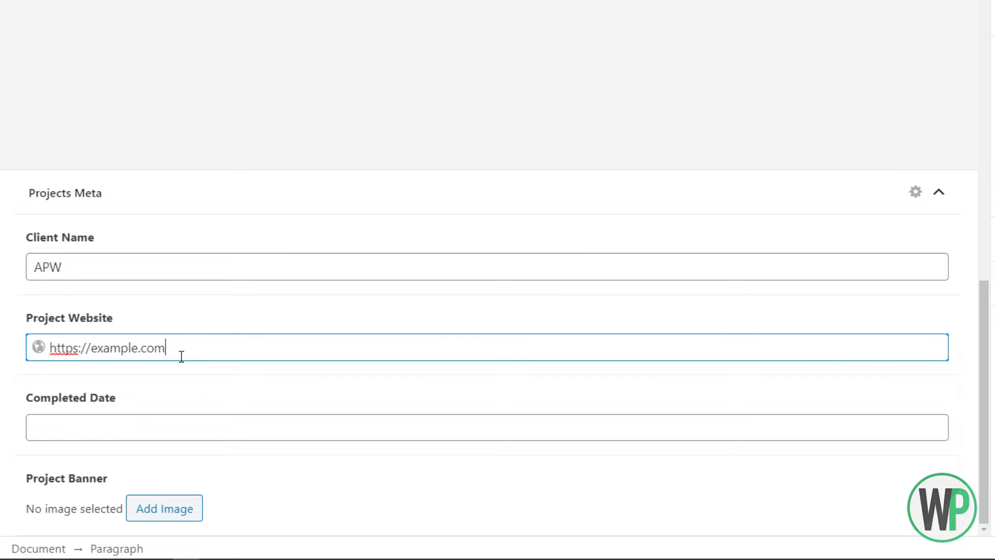
left_click(196, 429)
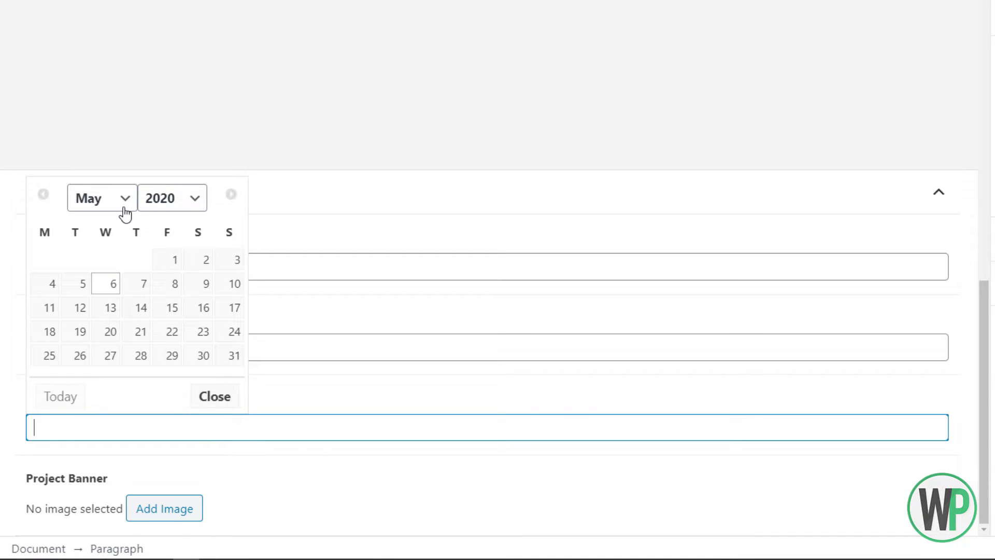
left_click(161, 260)
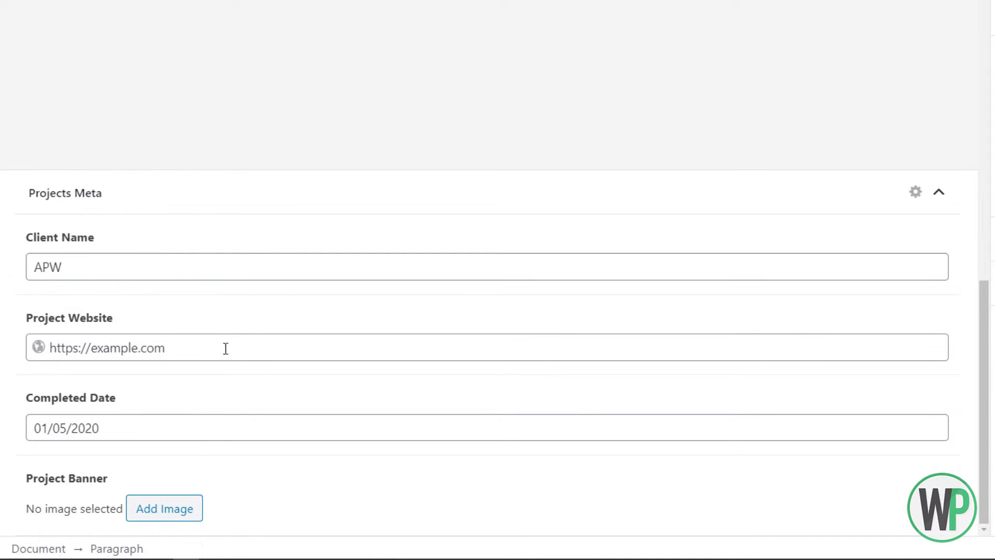
Step: Add the dark street photo beside the WP Academy logo in the media library as the Project Banner
left_click(159, 519)
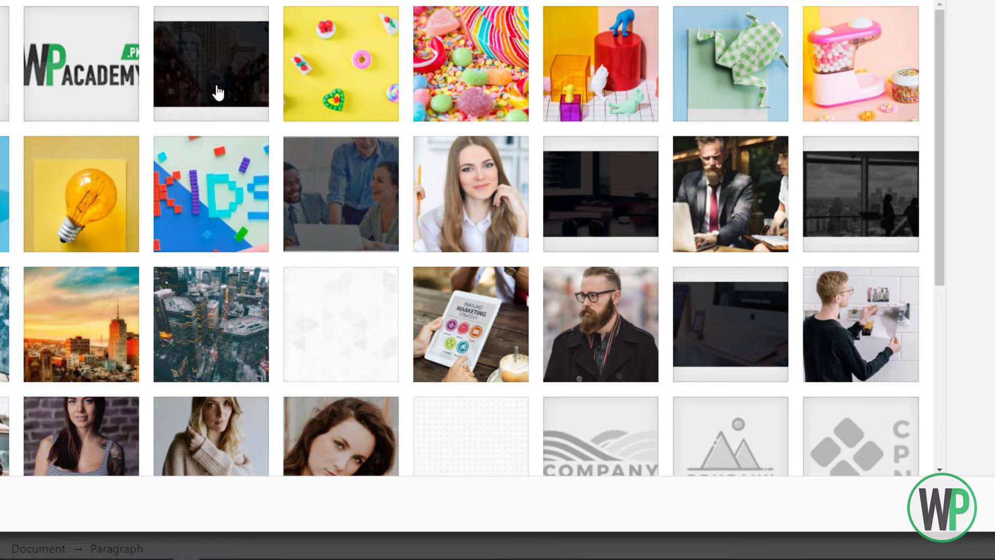
left_click(217, 94)
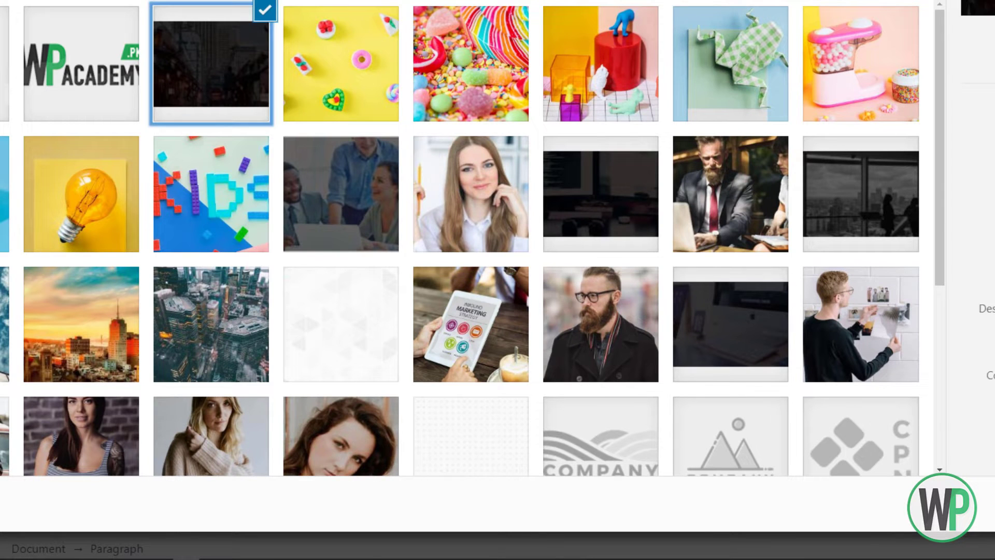
left_click(953, 503)
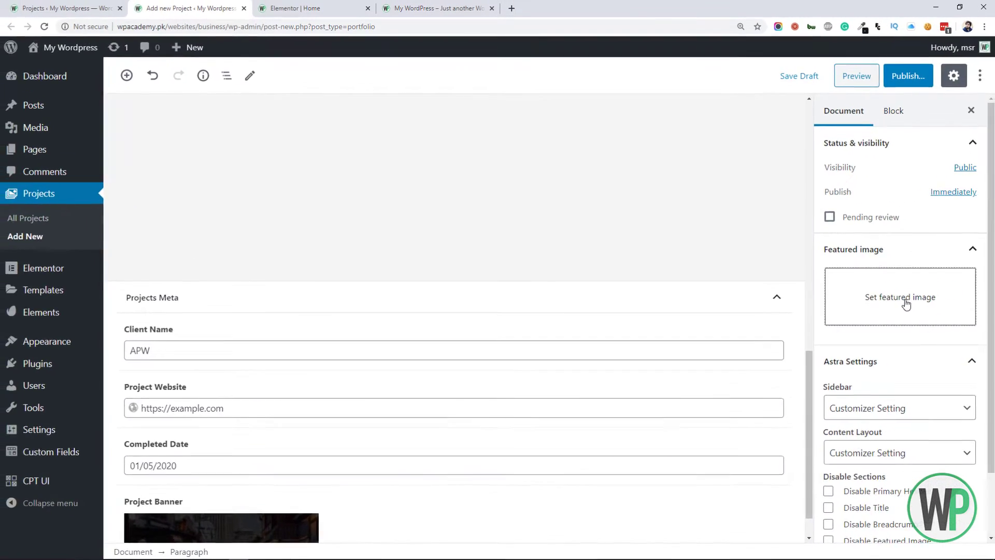
Step: Upload NGO_–_Website.png and set it as the project's featured image
left_click(904, 301)
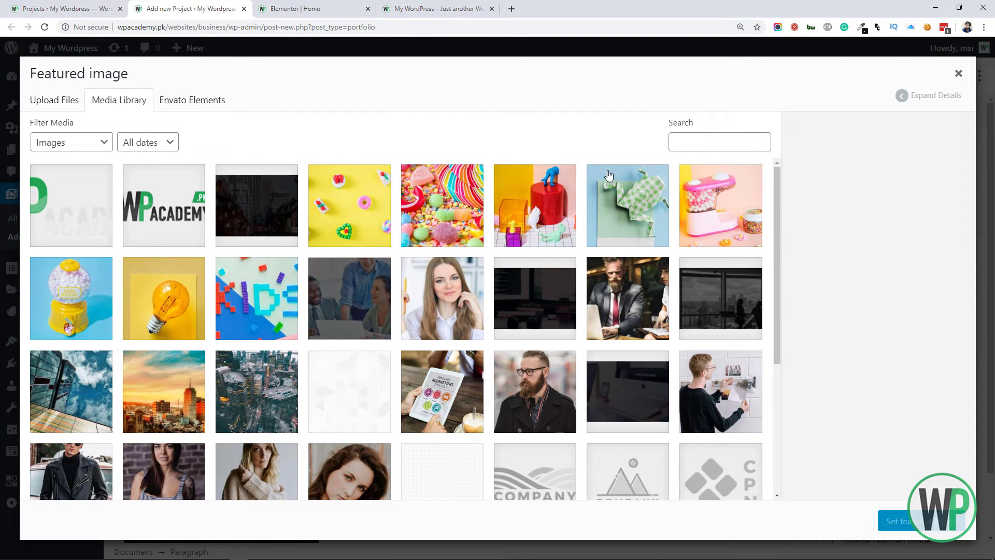
scroll(187, 285, "down", 4)
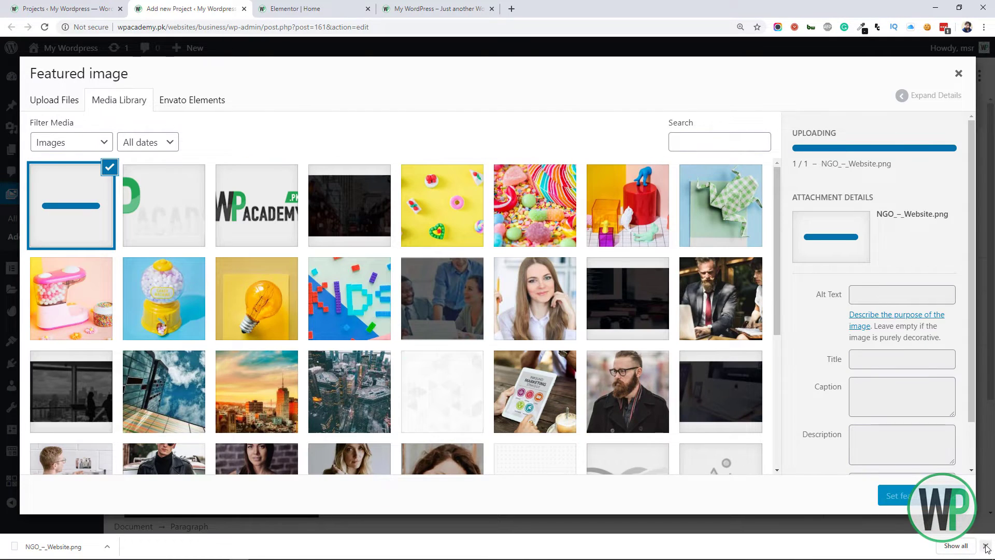
left_click(985, 546)
left_click(898, 520)
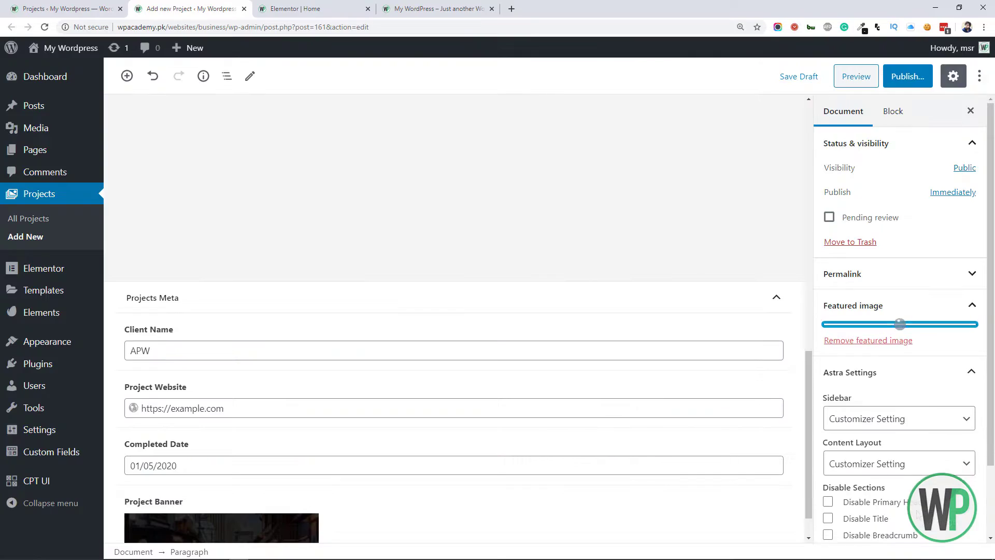
Step: Review the remaining document settings and publish the project
left_click_drag(992, 287, 987, 412)
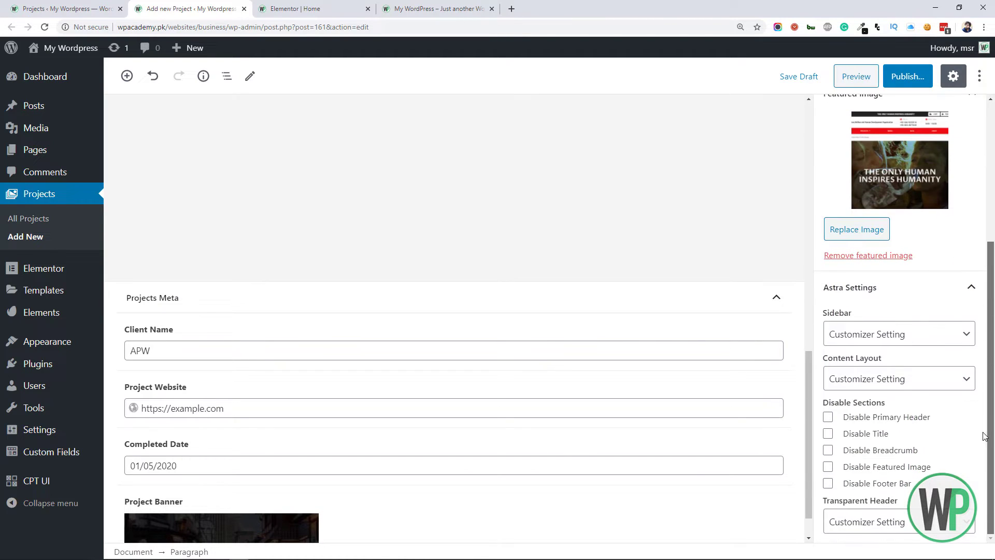
left_click(908, 76)
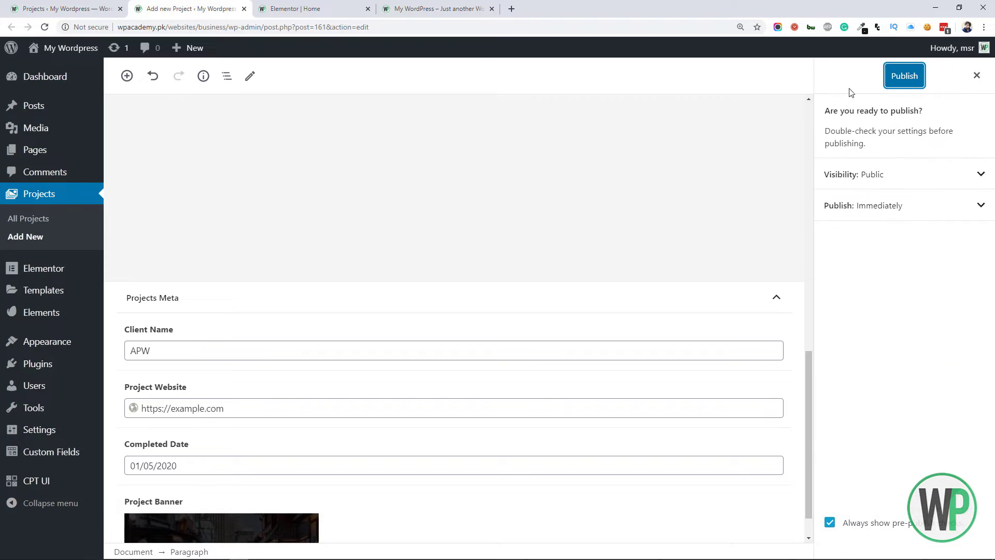
left_click(902, 77)
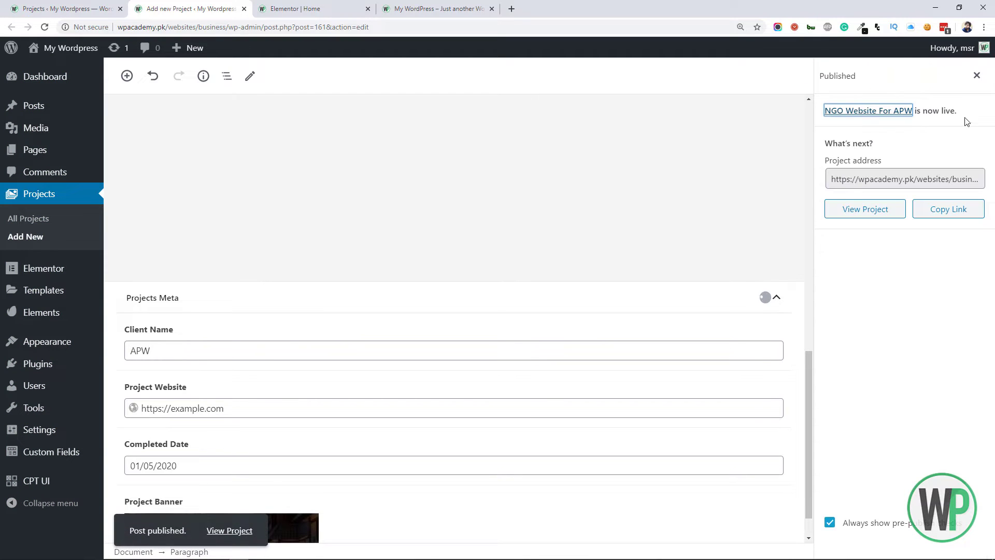
Step: View the published NGO Website For APW page in a separate tab, and return to the project editor
right_click(884, 210)
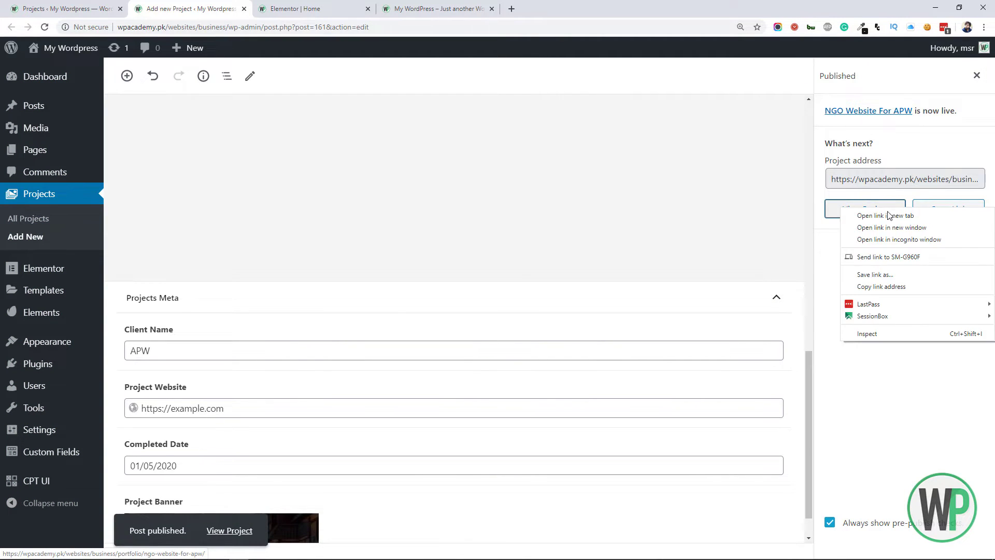
left_click(889, 215)
left_click(311, 9)
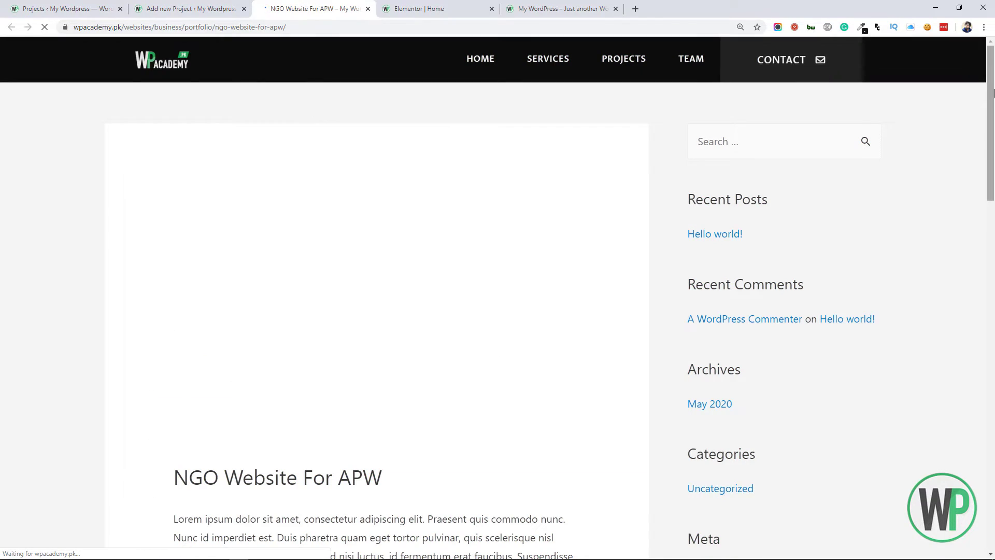
mouse_move(993, 92)
left_mouse_down()
mouse_move(993, 446)
mouse_move(994, 92)
left_mouse_up()
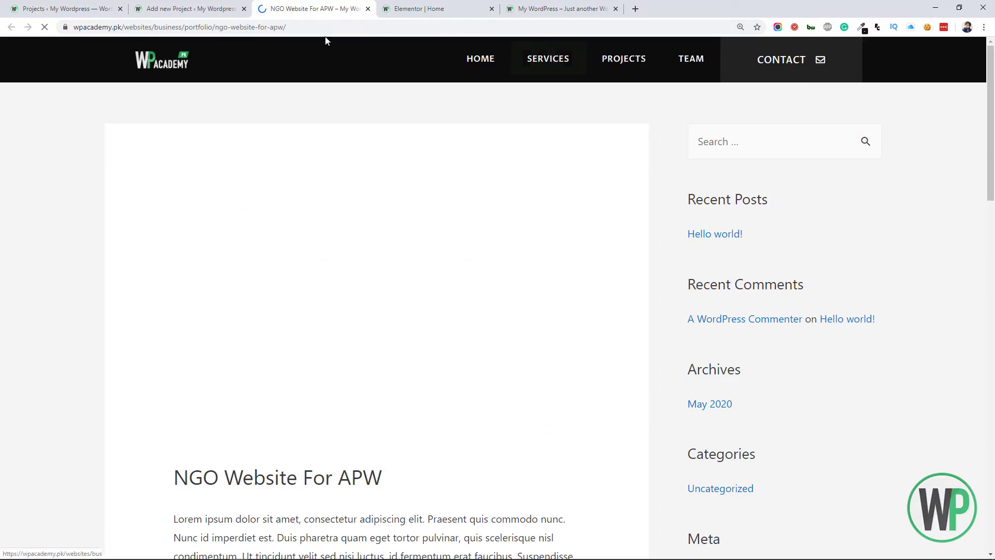
left_click(368, 8)
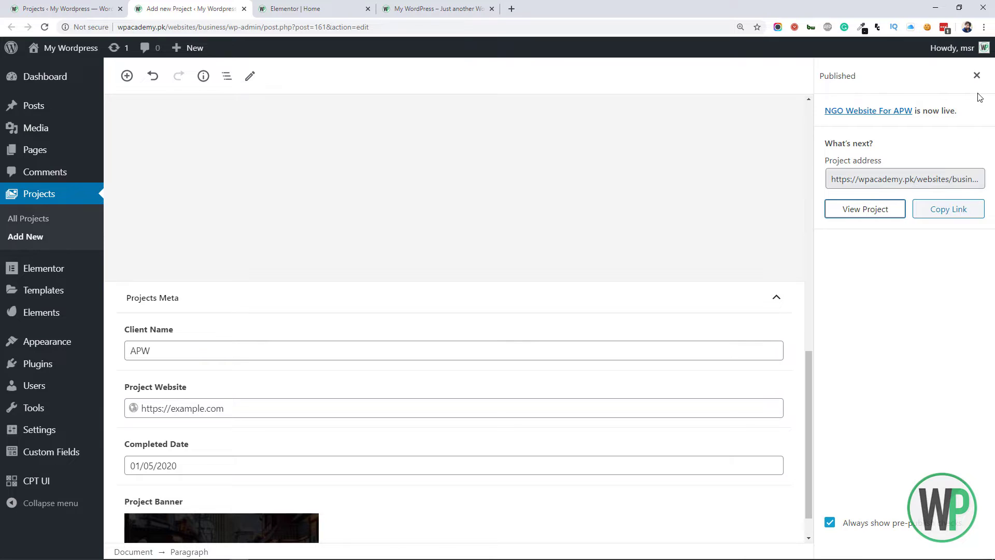
left_click(976, 76)
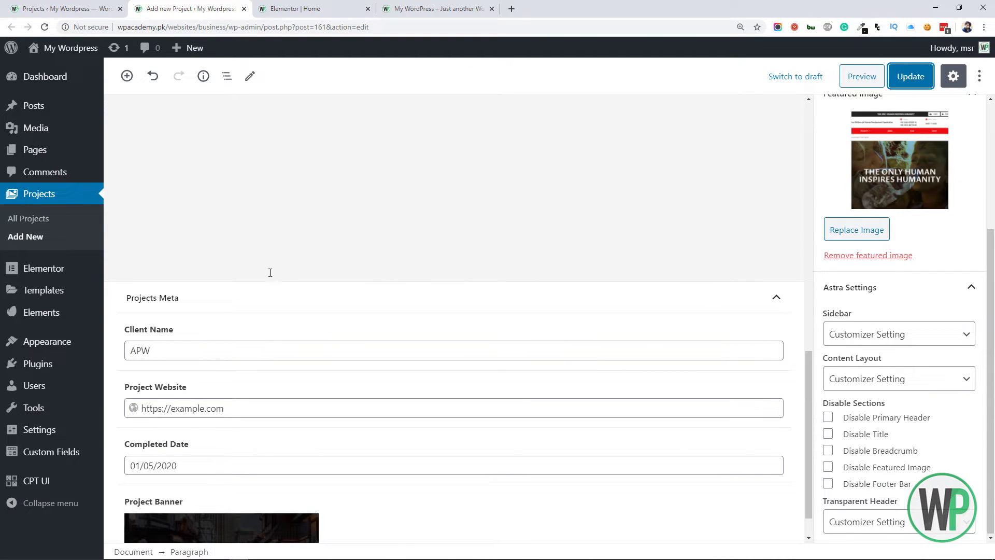
Step: Open a blank new project editor in a separate tab and close the finished project's editor
scroll(256, 384, "down", 1)
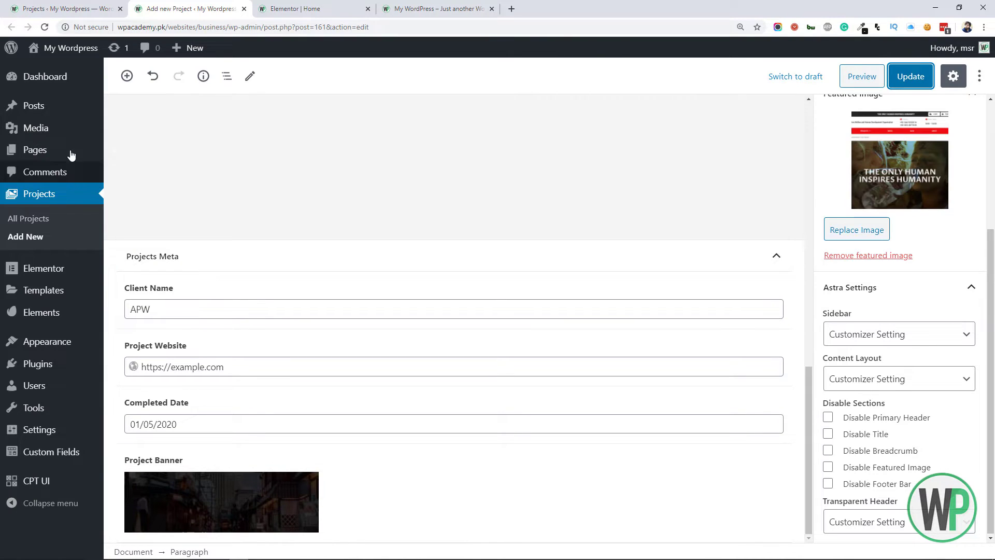
left_click_drag(64, 237, 65, 239)
right_click(65, 239)
left_click(91, 248)
left_click(288, 6)
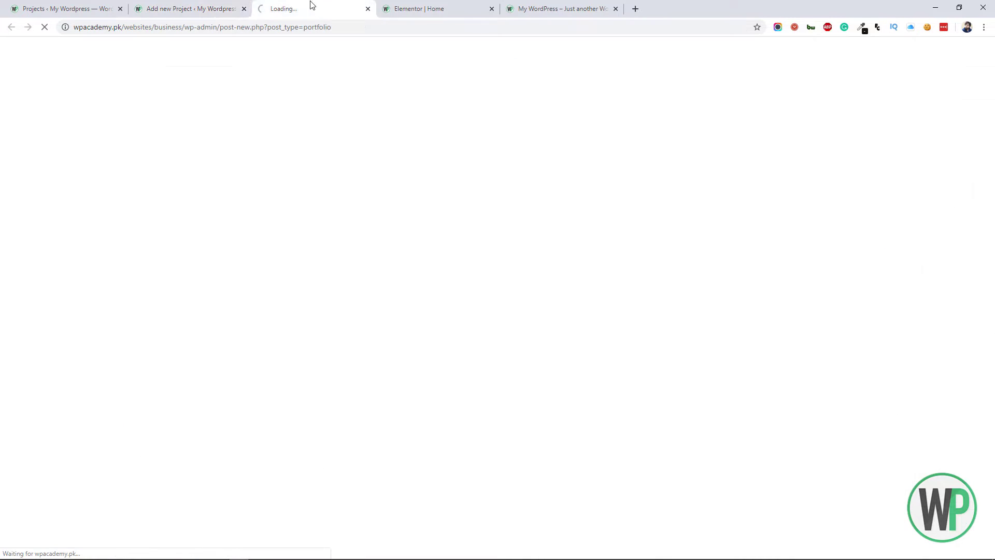
left_click(234, 4)
left_click(244, 8)
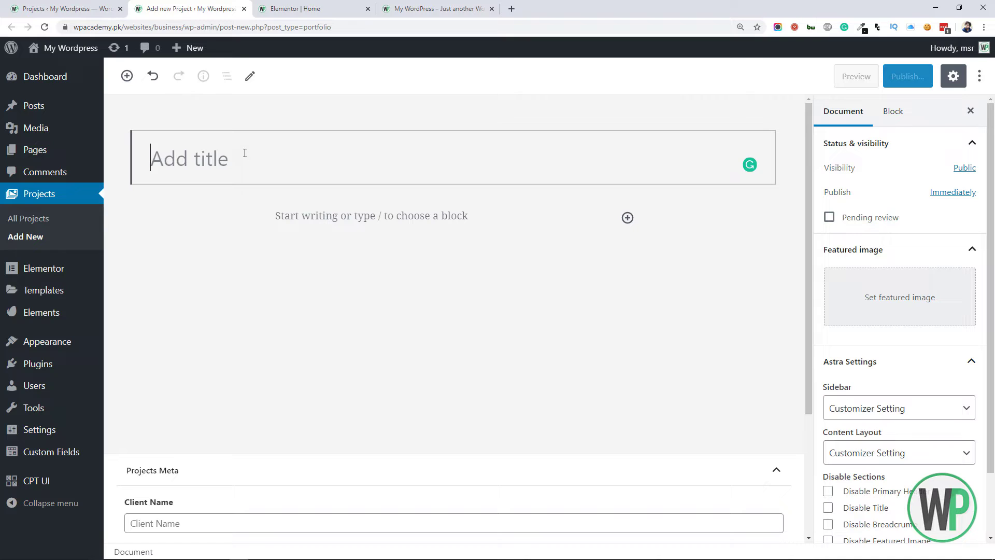
Step: Title the new project "Website Design for WP Academy"
type("Web")
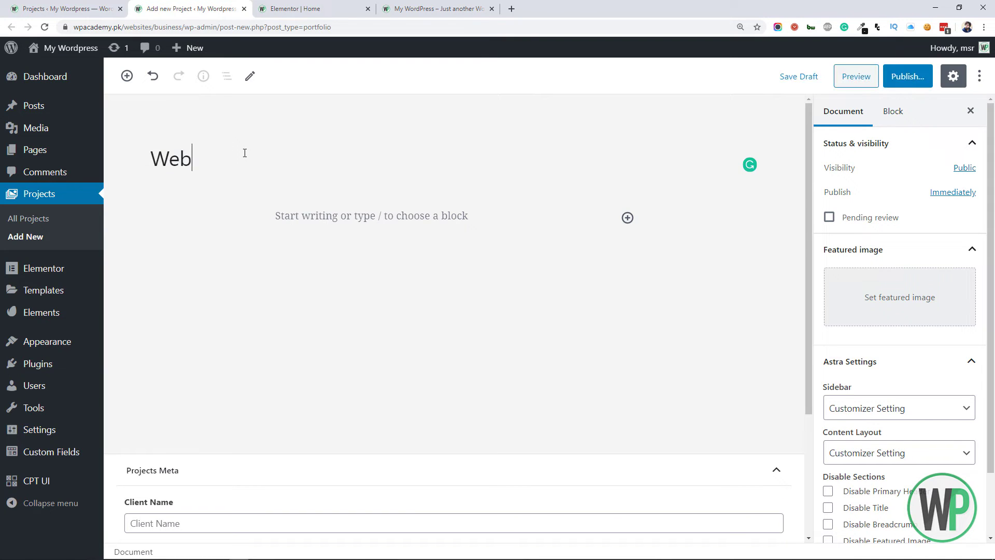
type("site Design ")
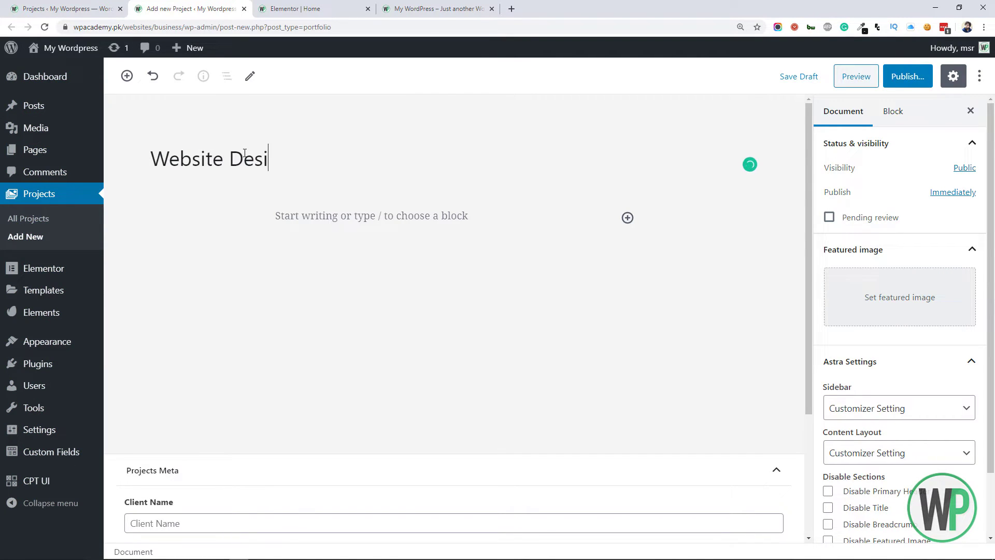
type("for")
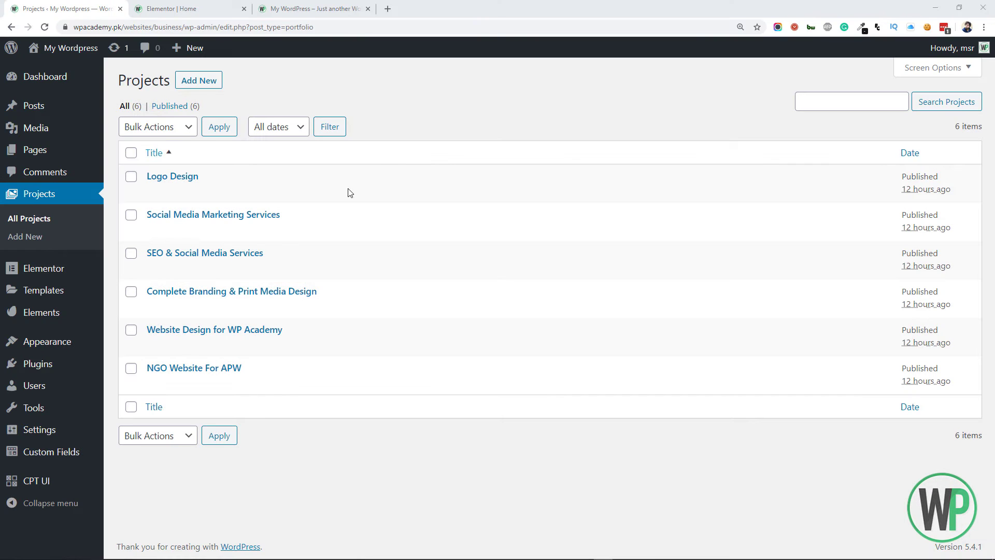
Step: Open the Add/Edit Taxonomies page of CPT UI from the Projects list
mouse_move(182, 203)
left_click(176, 8)
left_click(77, 4)
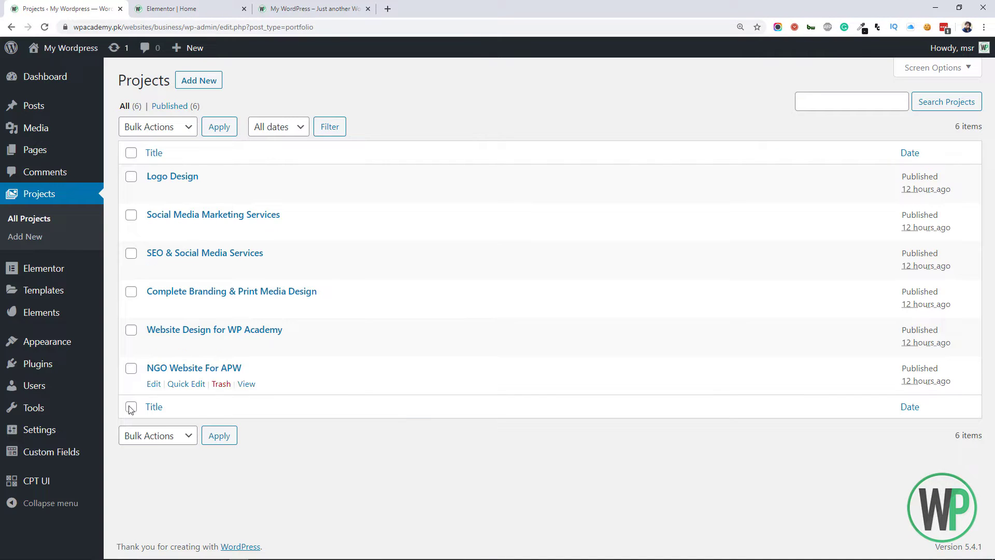
mouse_move(88, 454)
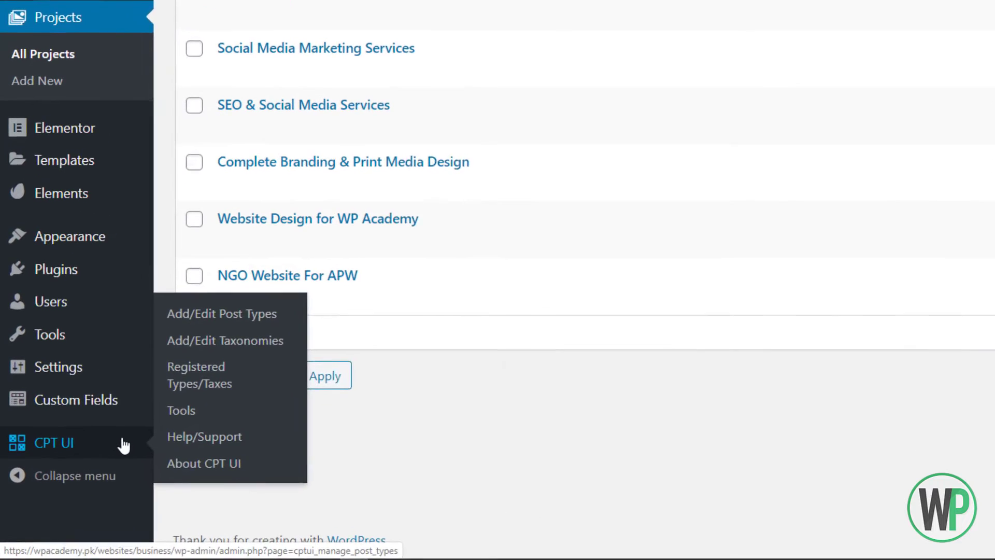
left_click(266, 336)
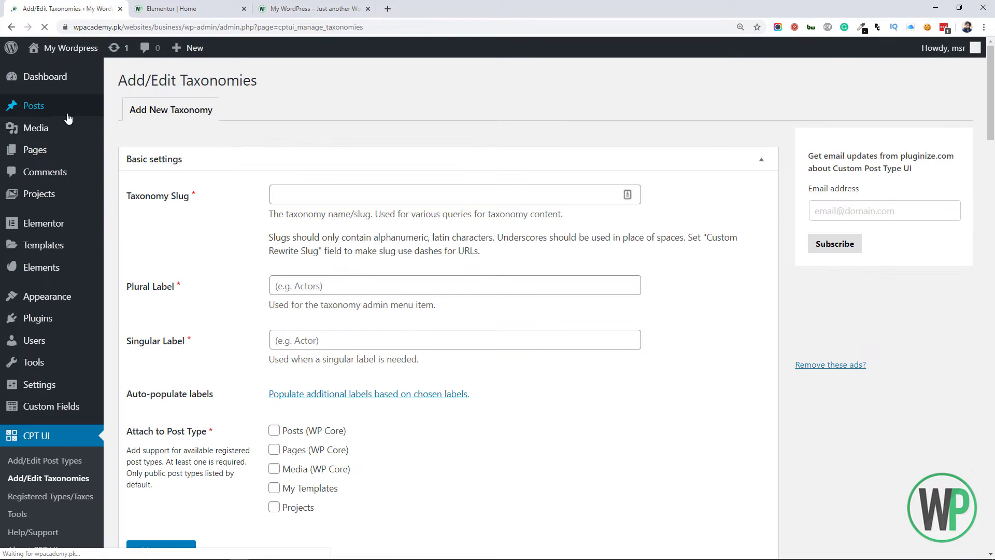
Step: Set the new taxonomy's slug to projct_type
mouse_move(78, 106)
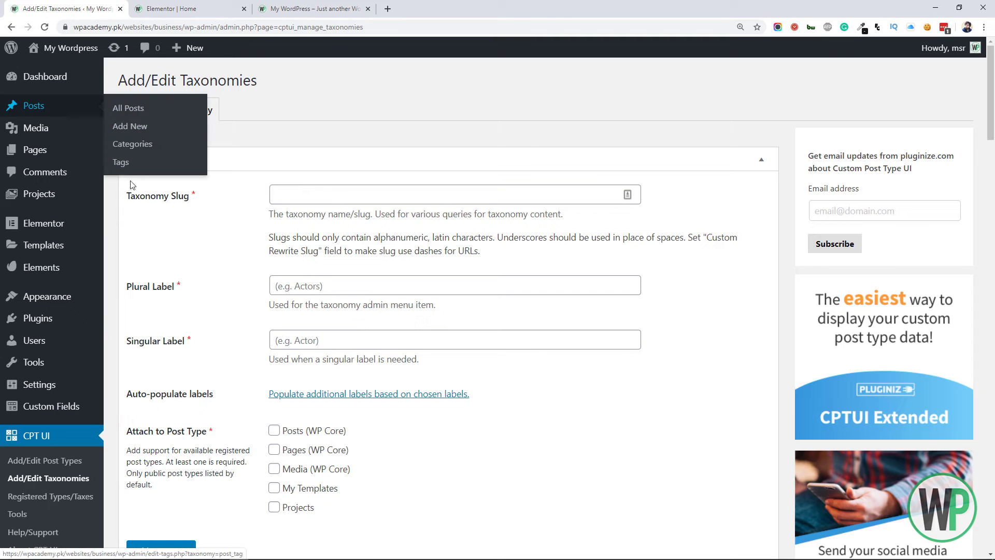
left_click(302, 199)
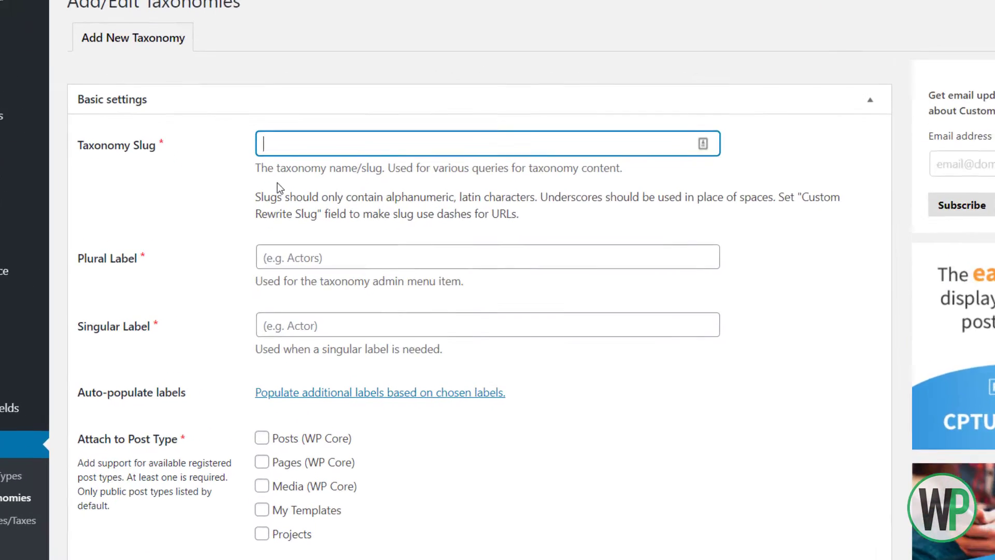
type("projct_type")
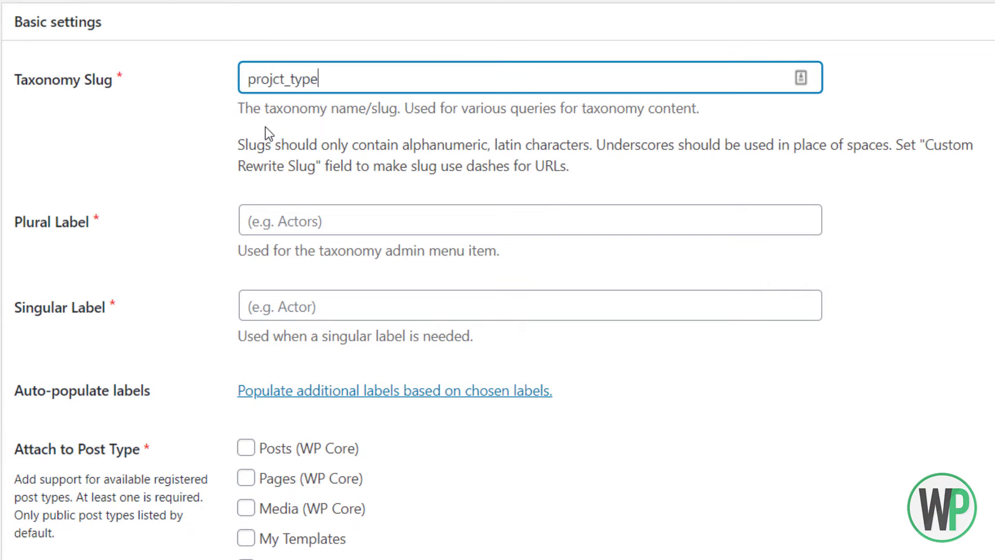
key("Tab")
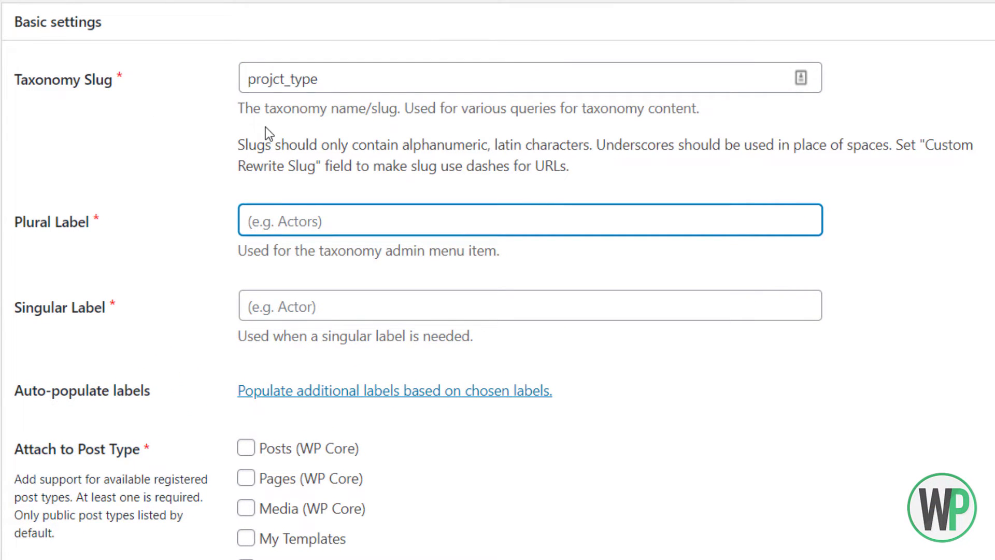
Step: Give the taxonomy the plural label "Project Types" and singular label "Project Type", and attach it to the Projects post type
type("Pr")
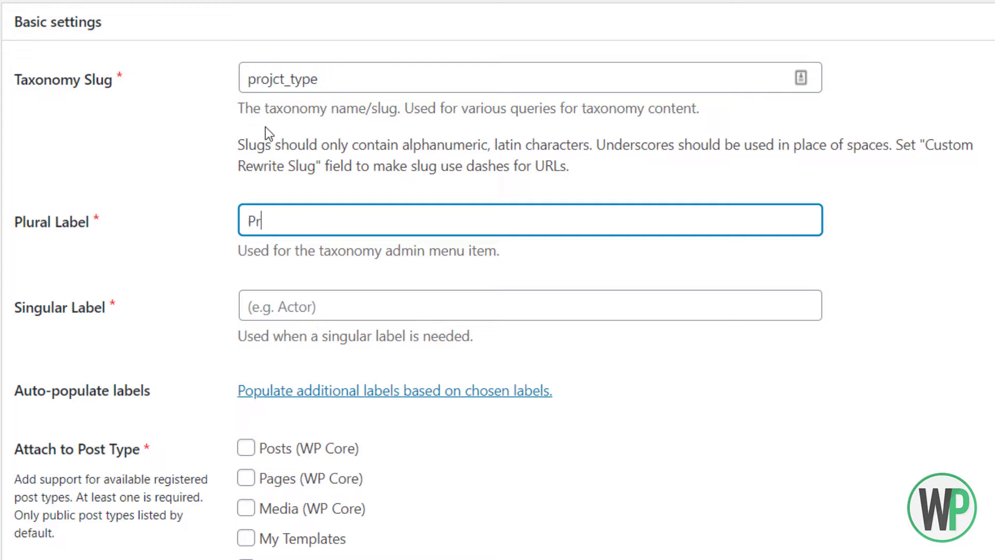
type("oject Types")
key("Tab")
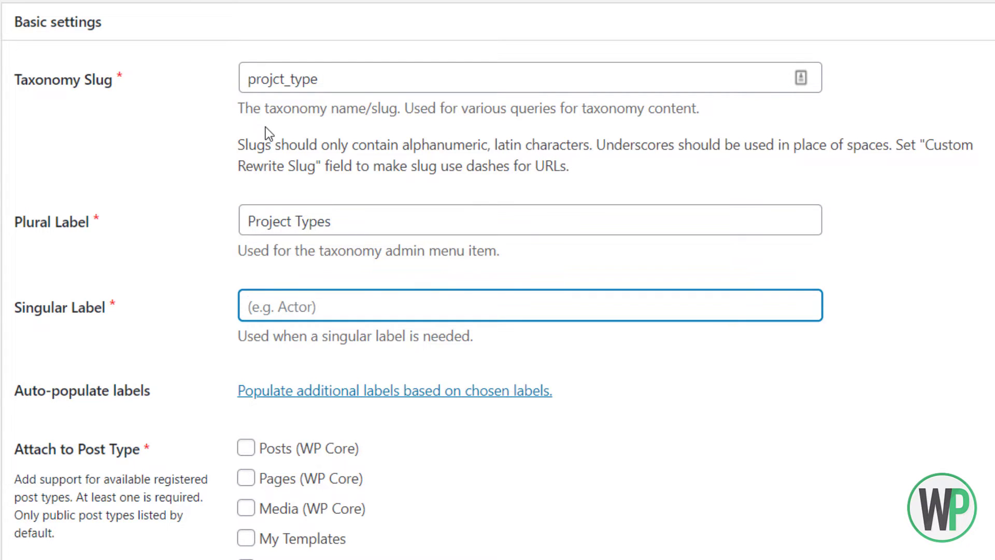
type("Project Type")
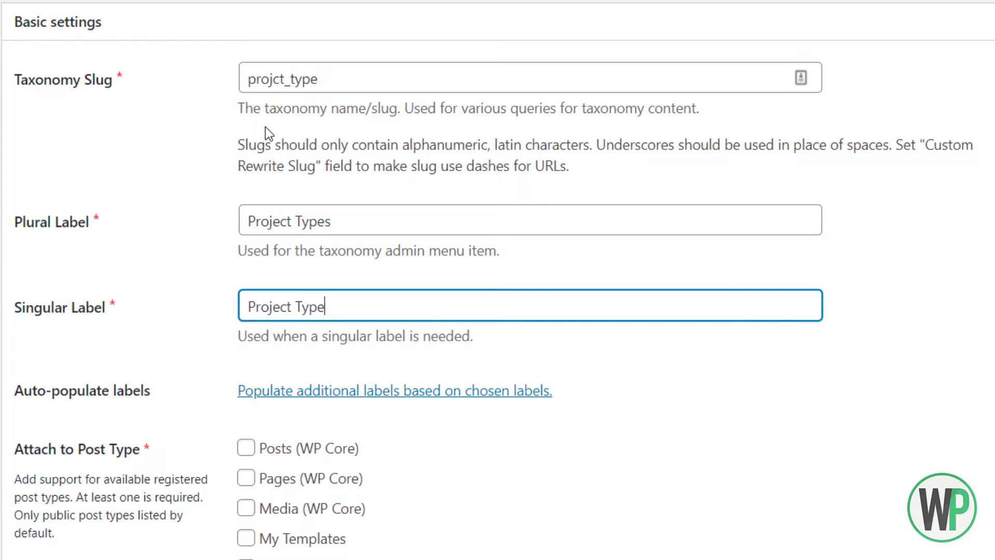
scroll(307, 207, "down", 5)
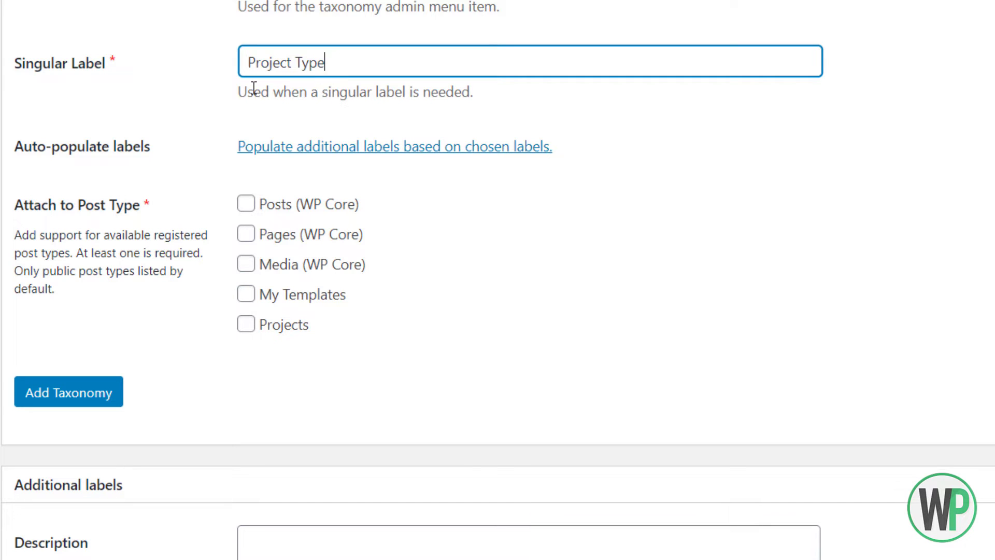
left_click(249, 330)
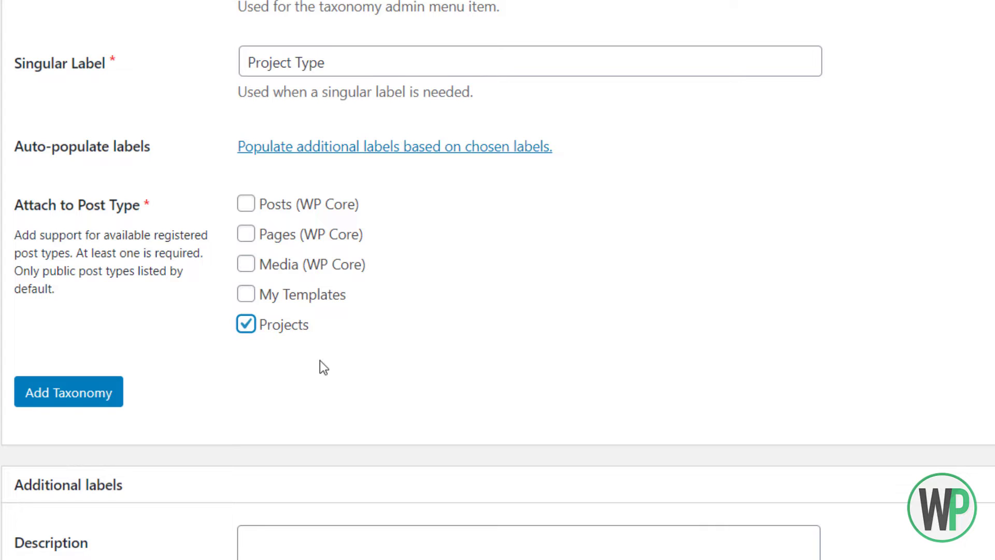
Step: Review the taxonomy's additional labels and settings, and add the taxonomy with those left at their defaults
scroll(311, 332, "down", 8)
left_click(324, 78)
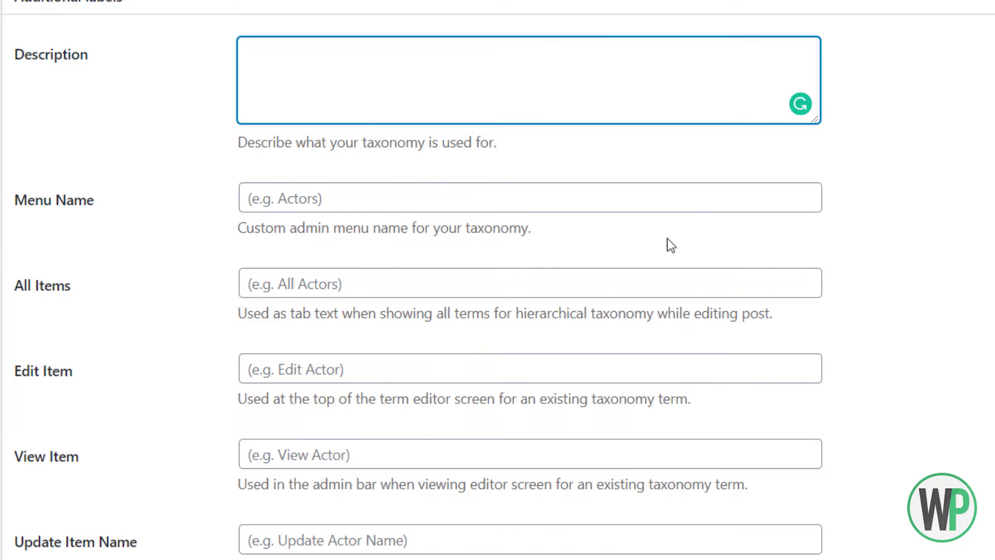
scroll(498, 280, "down", 20)
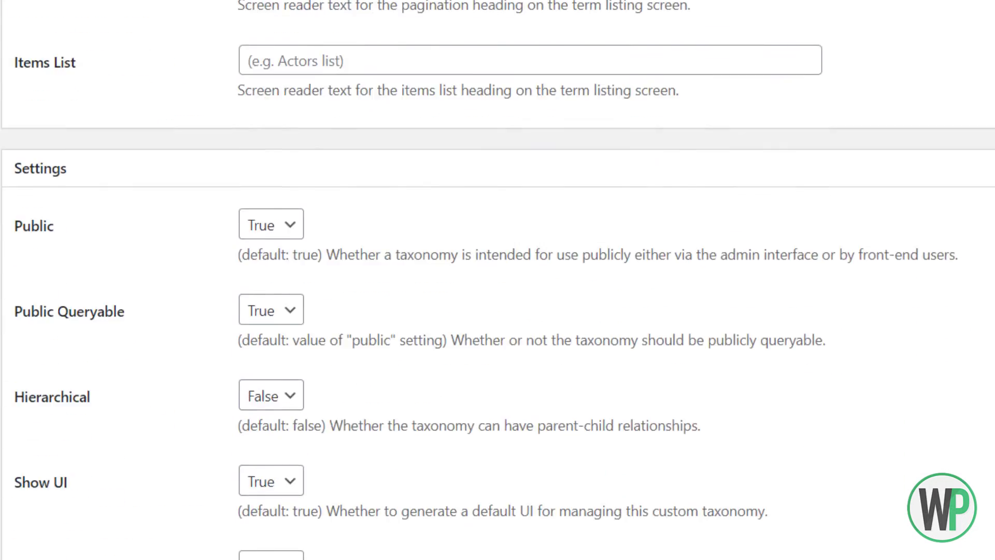
scroll(498, 279, "down", 3)
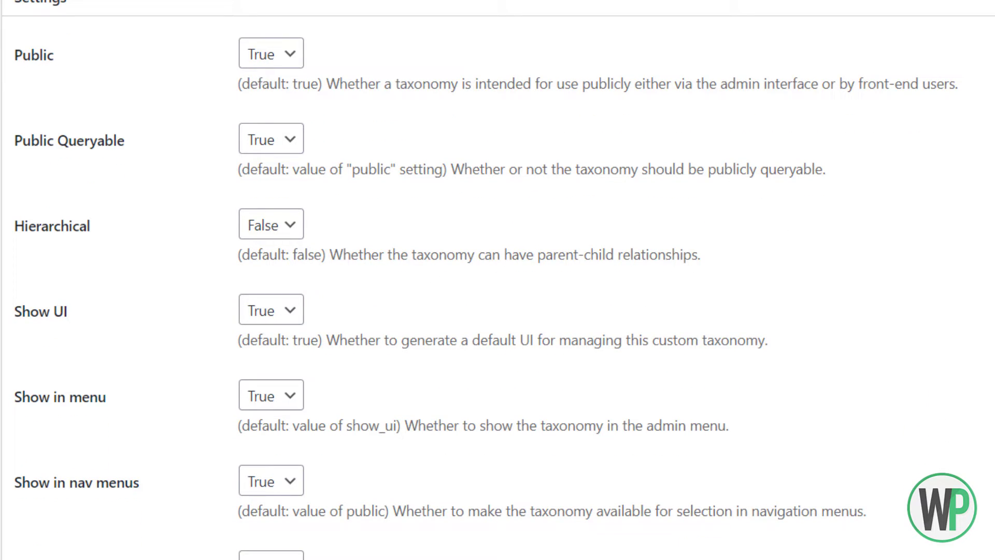
scroll(798, 240, "down", 17)
scroll(497, 280, "down", 10)
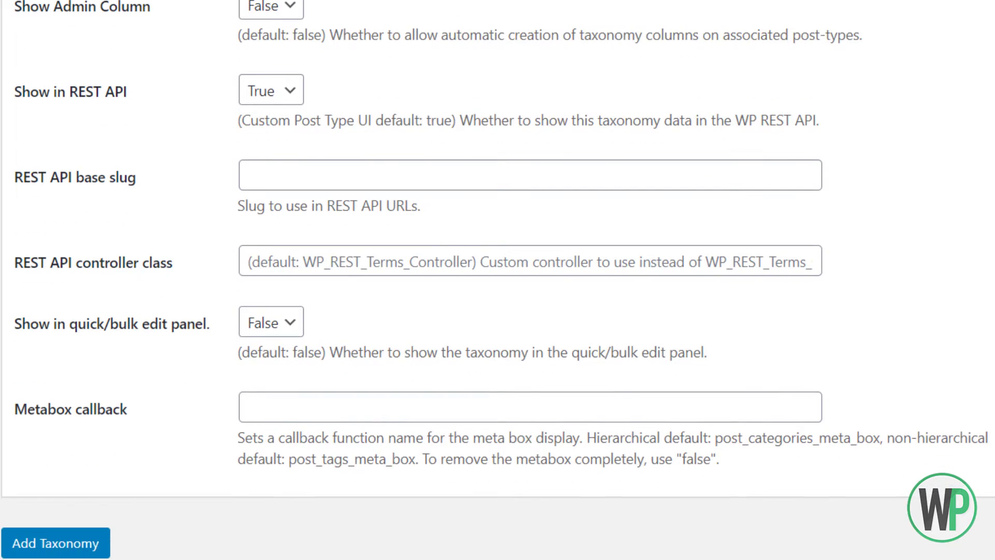
scroll(498, 280, "up", 20)
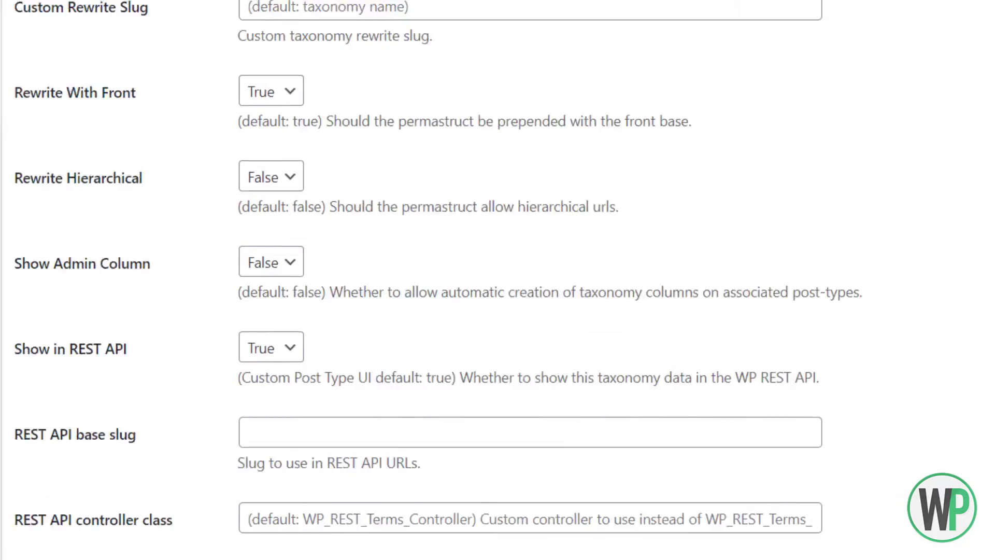
scroll(497, 280, "up", 12)
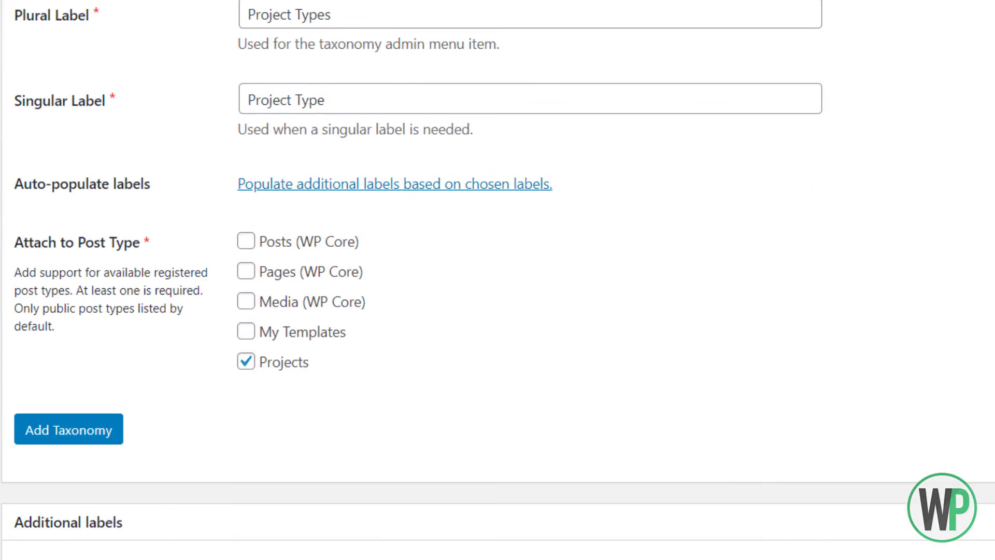
left_click(98, 440)
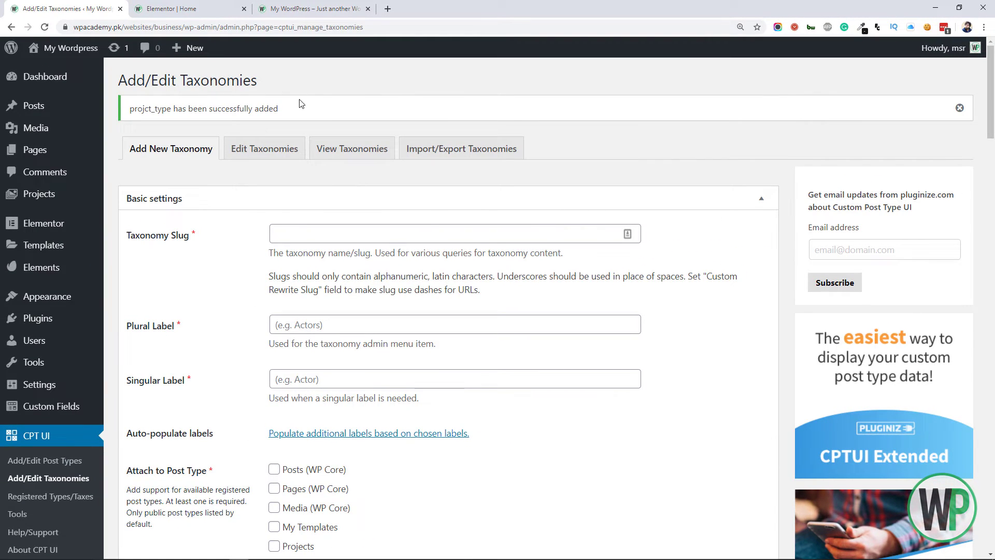
left_click_drag(299, 104, 116, 99)
Step: Open the Project Types page under Projects and add the types Design, Development, Marketing and SEO
mouse_move(70, 202)
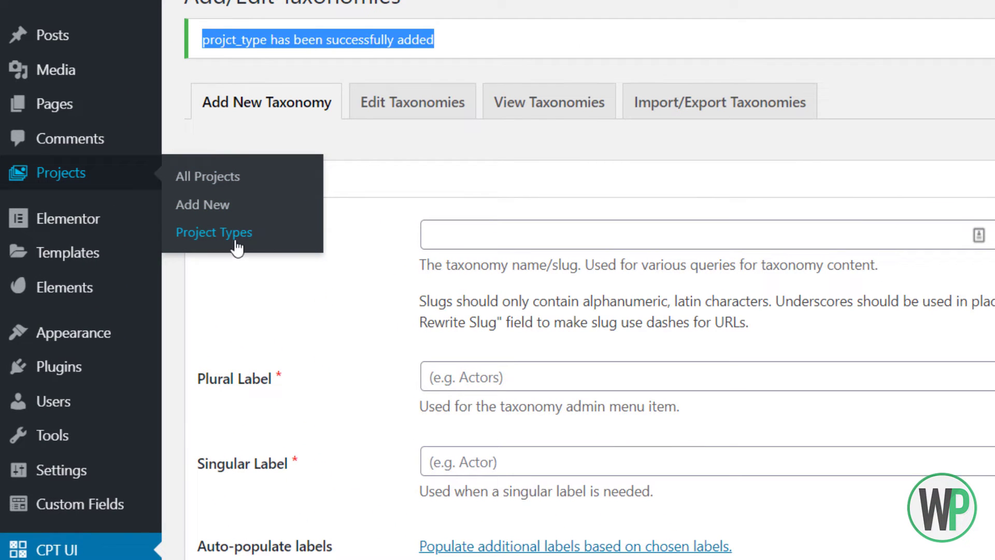
left_click(122, 184)
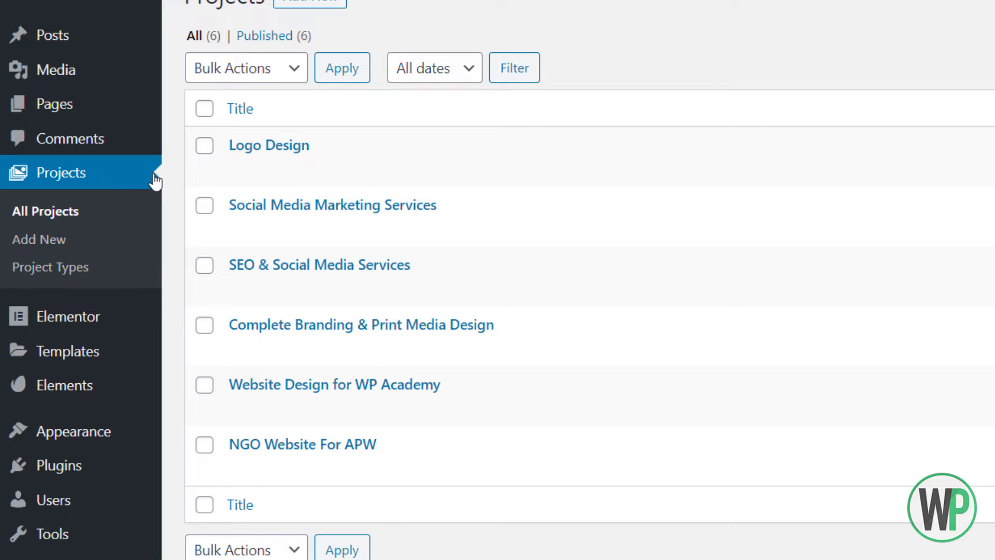
left_click(101, 263)
mouse_move(266, 136)
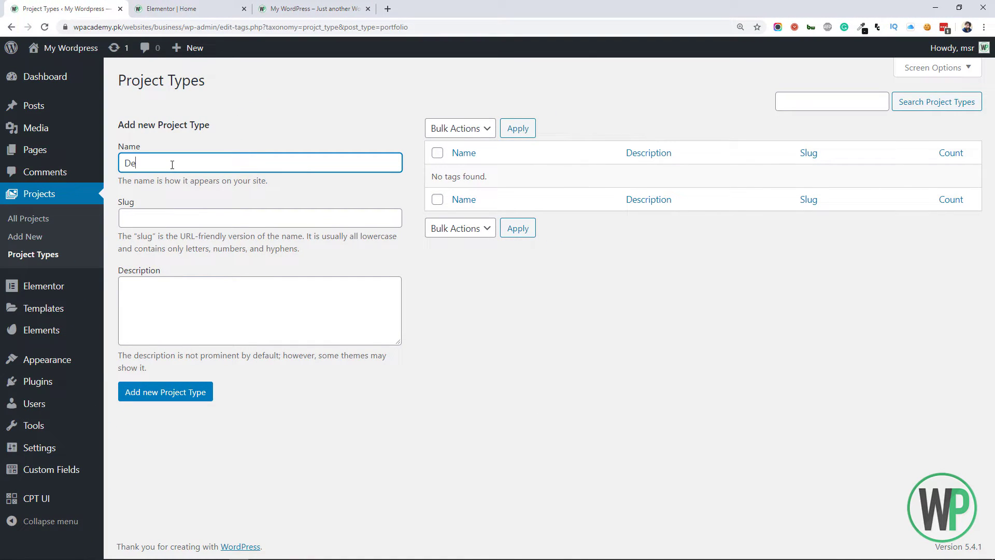
type("s")
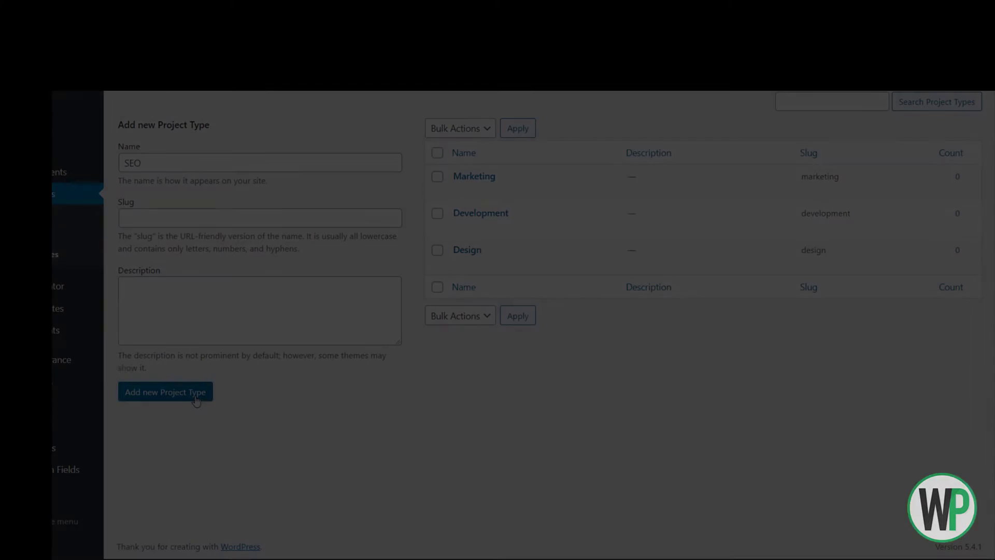
left_click(165, 392)
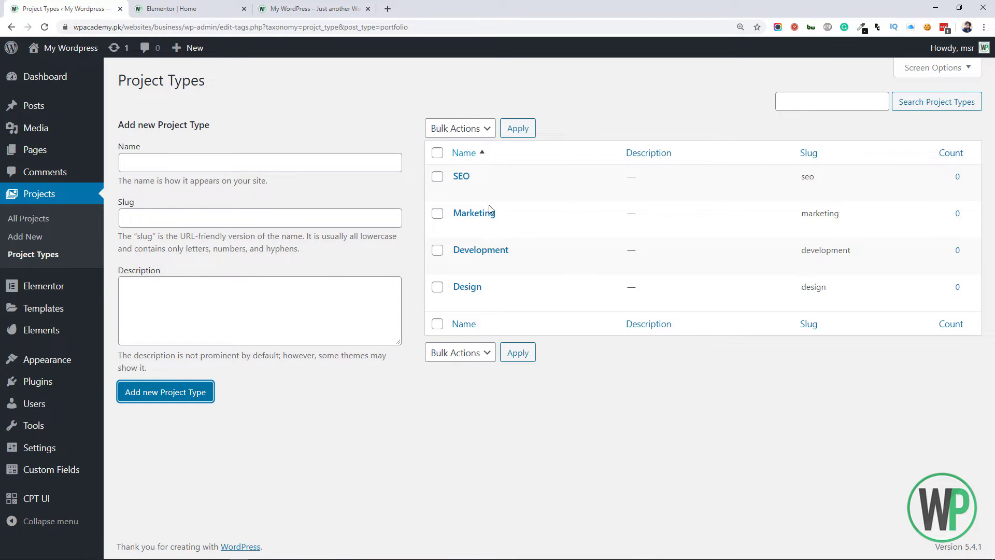
Step: Check the quick edit options of Logo Design in the Projects list, and open all six project editors in separate tabs
left_click(39, 218)
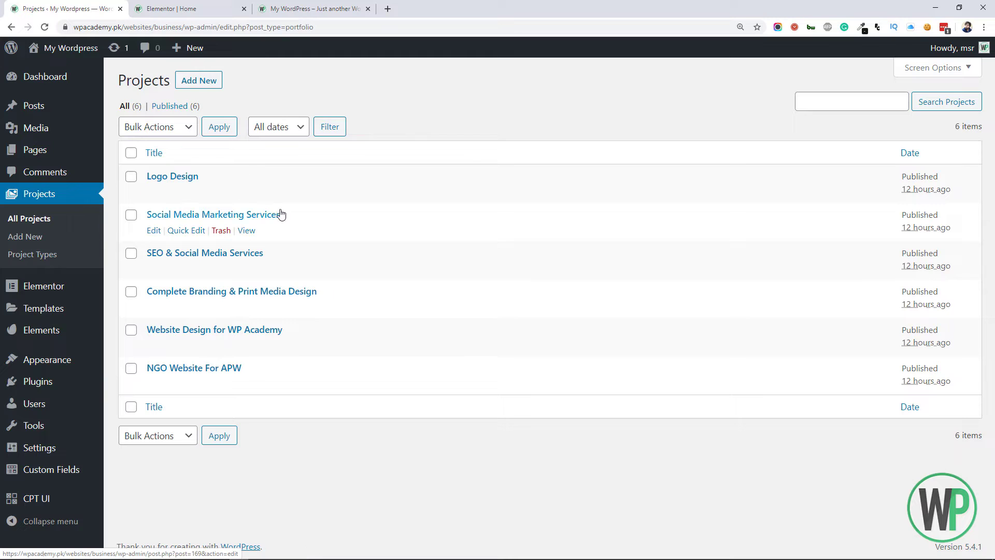
left_click(200, 192)
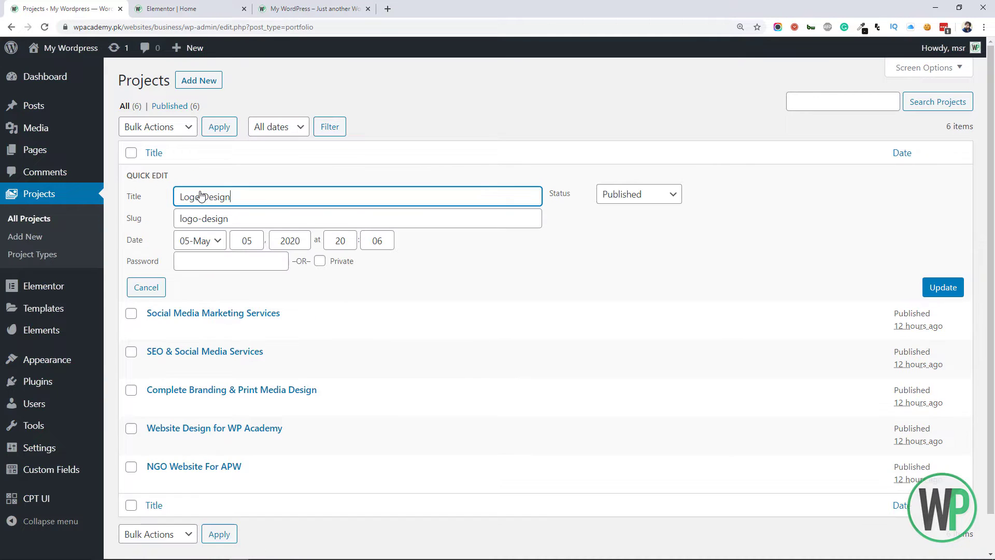
left_click(146, 288)
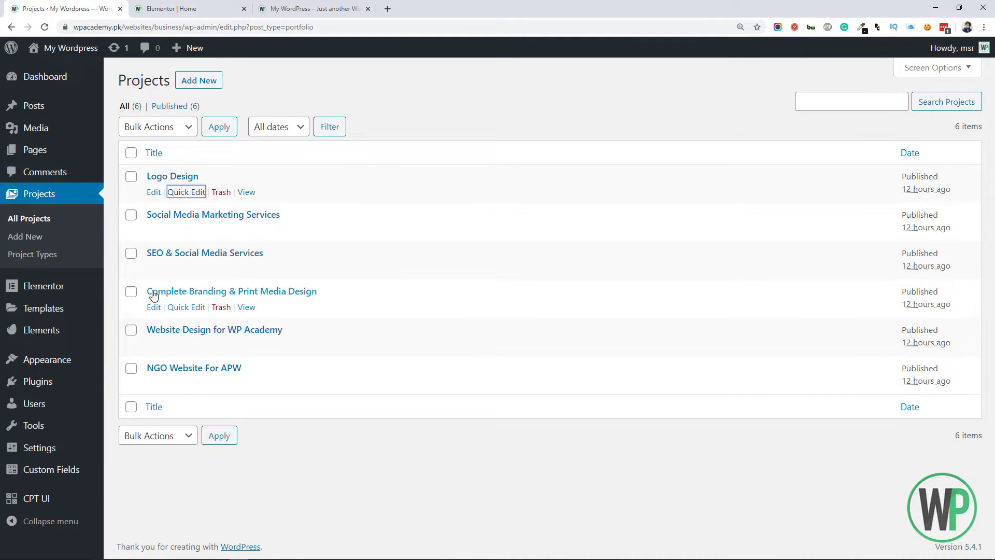
left_click(184, 332, "ctrl")
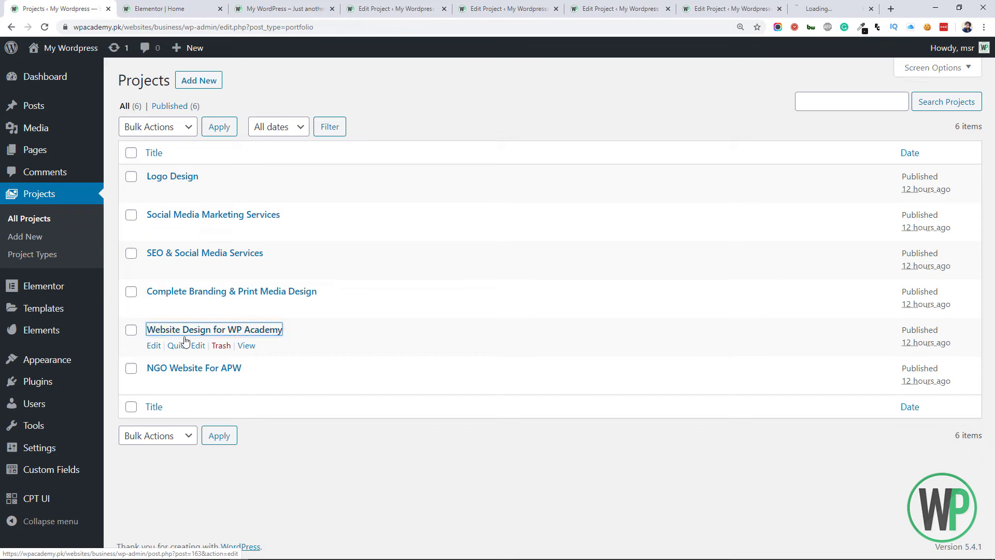
left_click(186, 369, "ctrl")
Step: Examine the Project Types section in the settings of the Logo Design project's editor
left_click(134, 4)
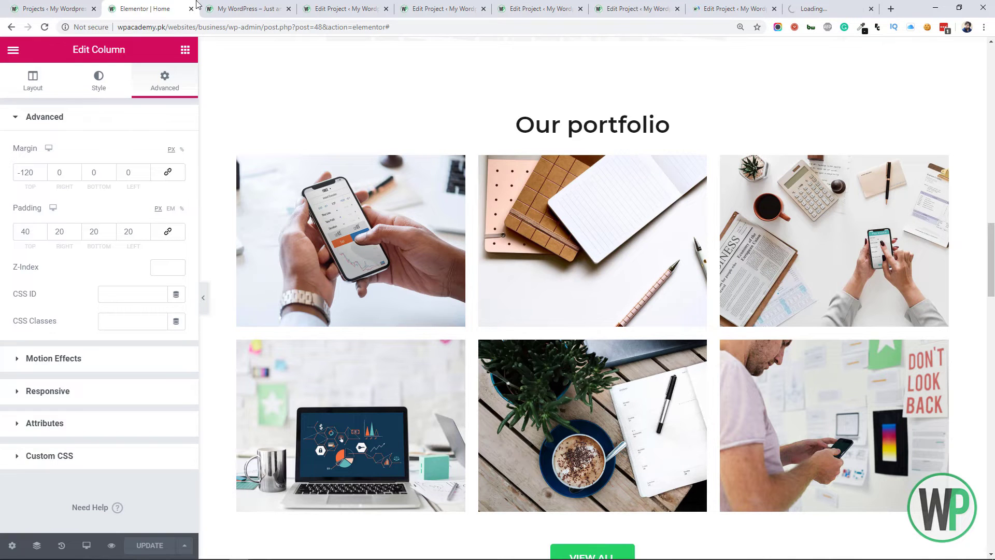
left_click(339, 8)
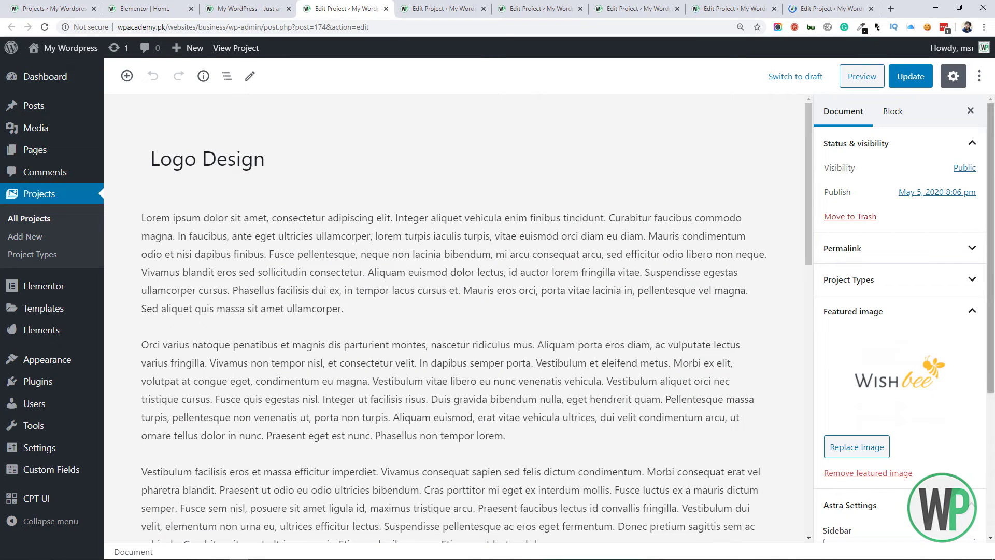
scroll(985, 187, "down", 1)
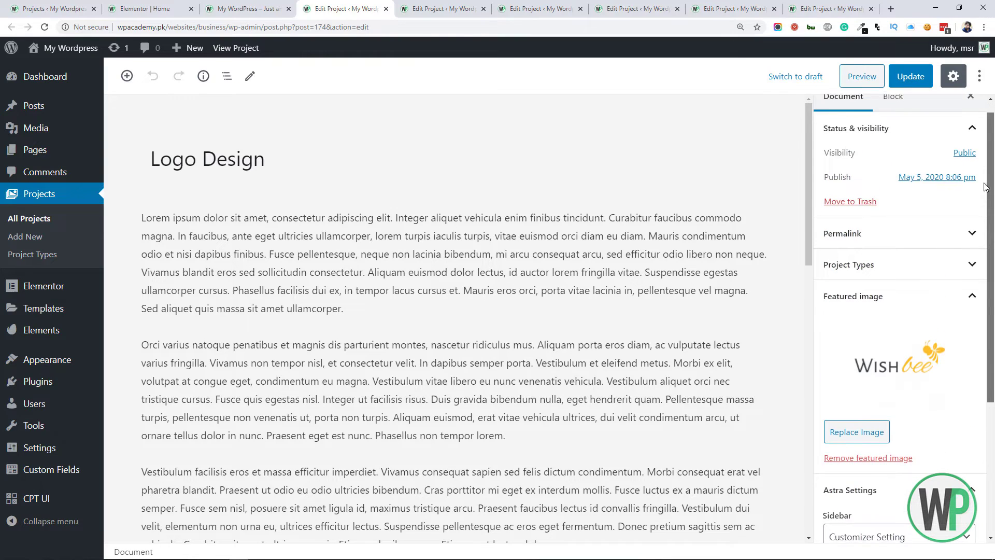
scroll(984, 186, "down", 1)
left_click(969, 234)
left_click(917, 275)
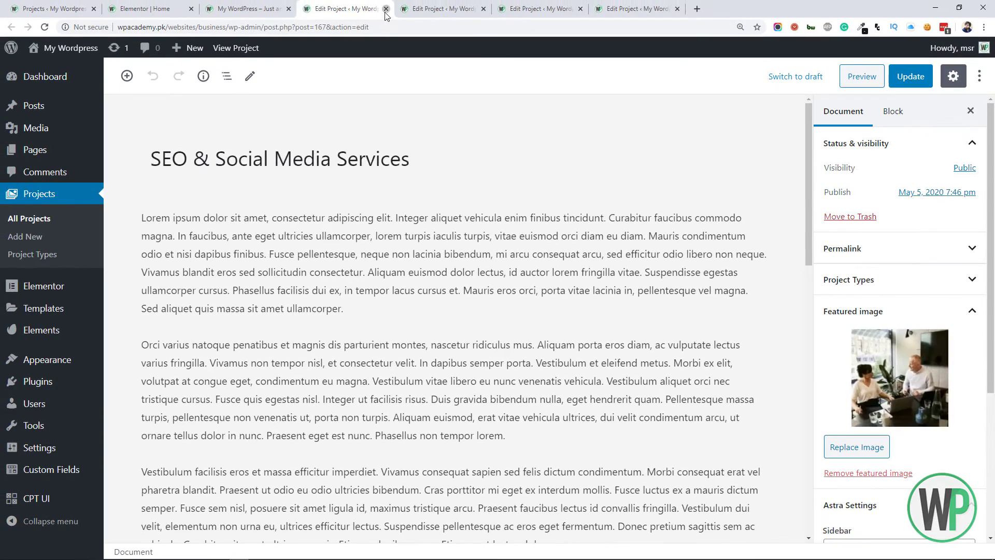
Step: Close all the open project editors and return to the Projects list
left_click(385, 9)
left_click(385, 8)
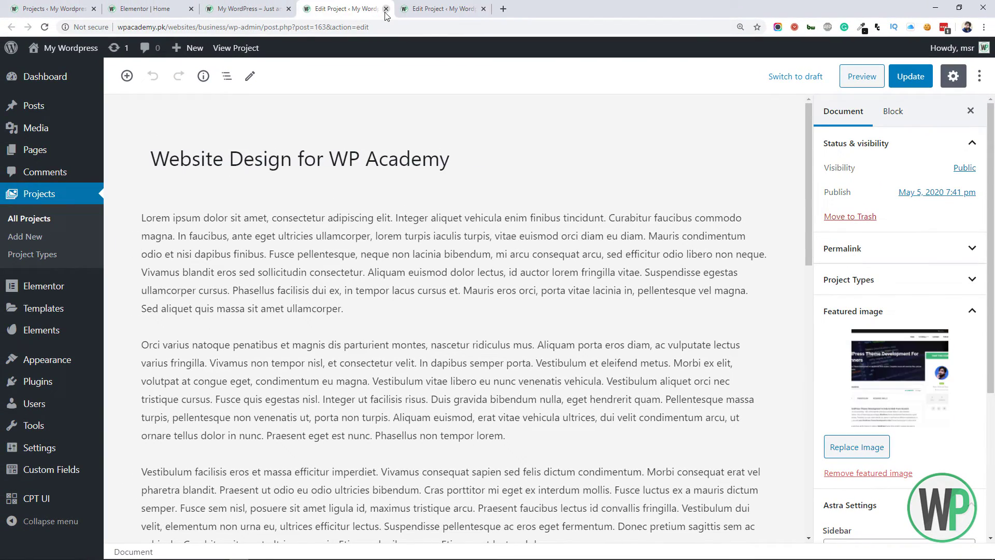
left_click(386, 9)
left_click(386, 9)
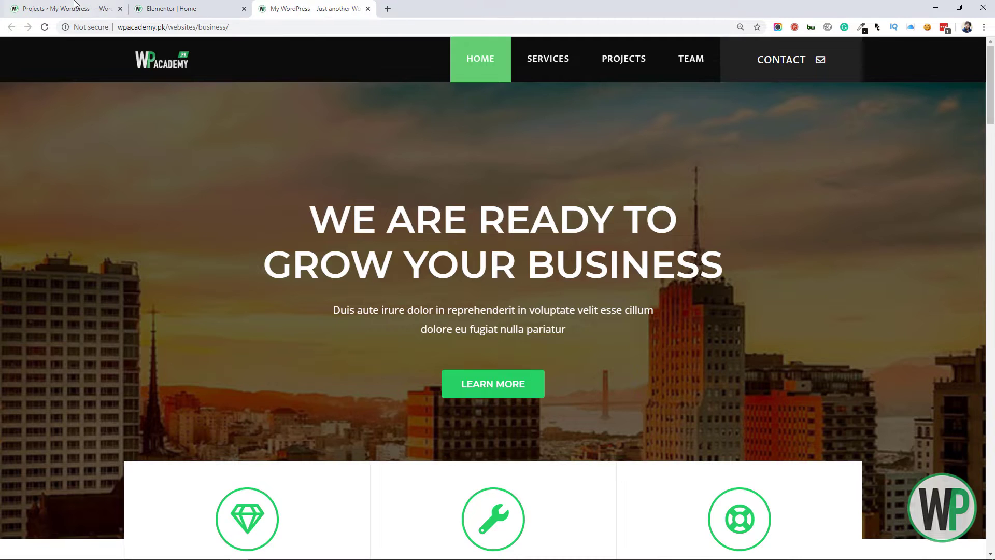
left_click(75, 8)
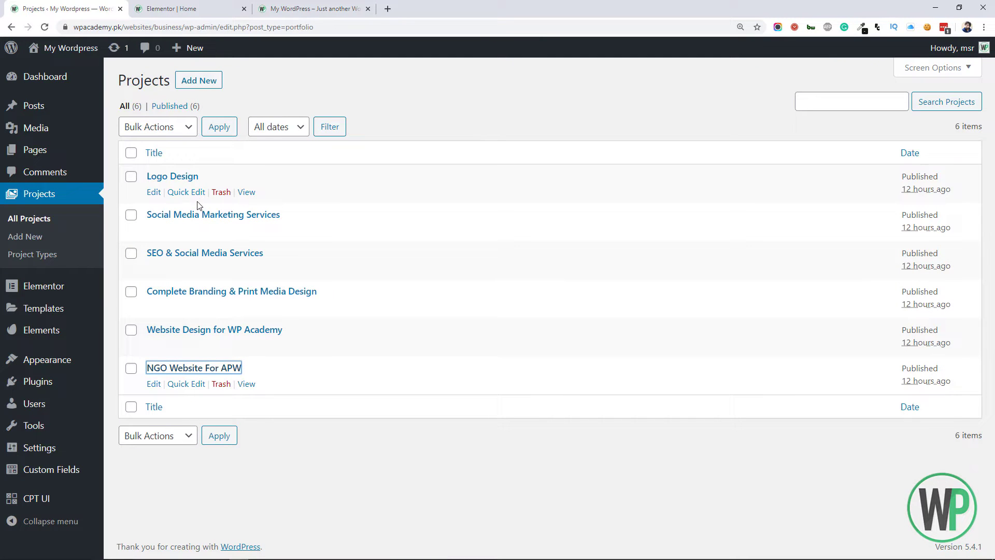
Step: Look at the categories and tags entries for Posts and view the Project Types terms page for comparison
mouse_move(73, 110)
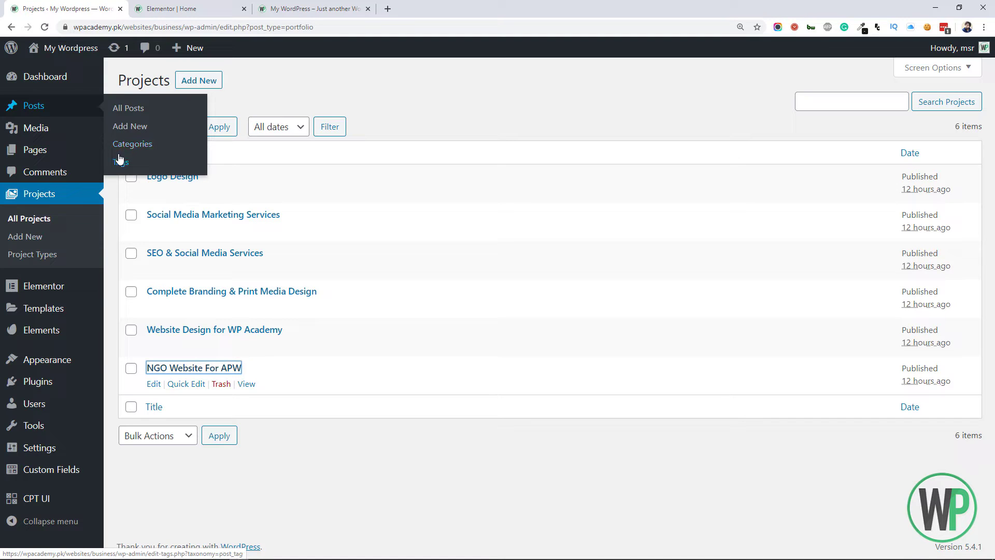
left_click(55, 254)
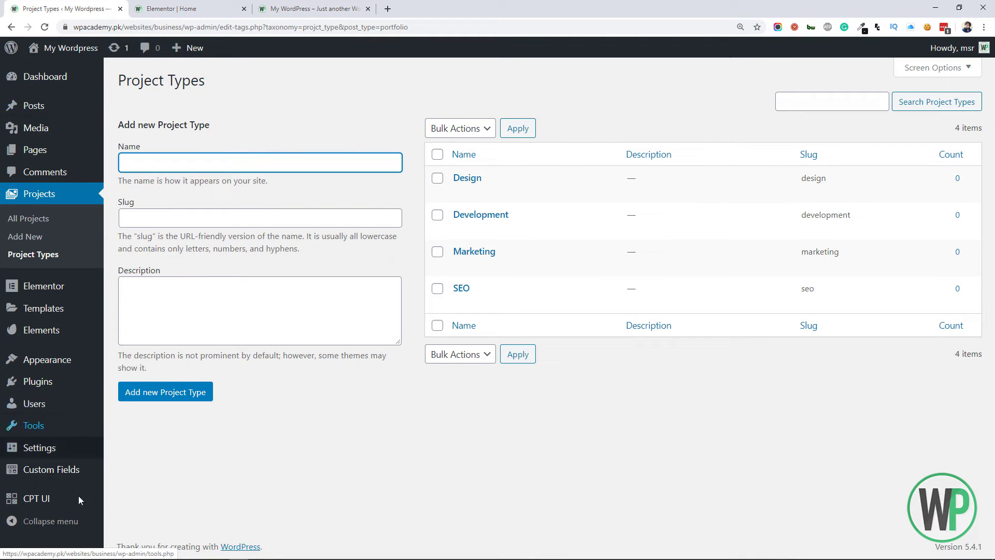
Step: Open the Project Types taxonomy for editing from CPT UI's overview of registered post types and taxonomies
mouse_move(62, 497)
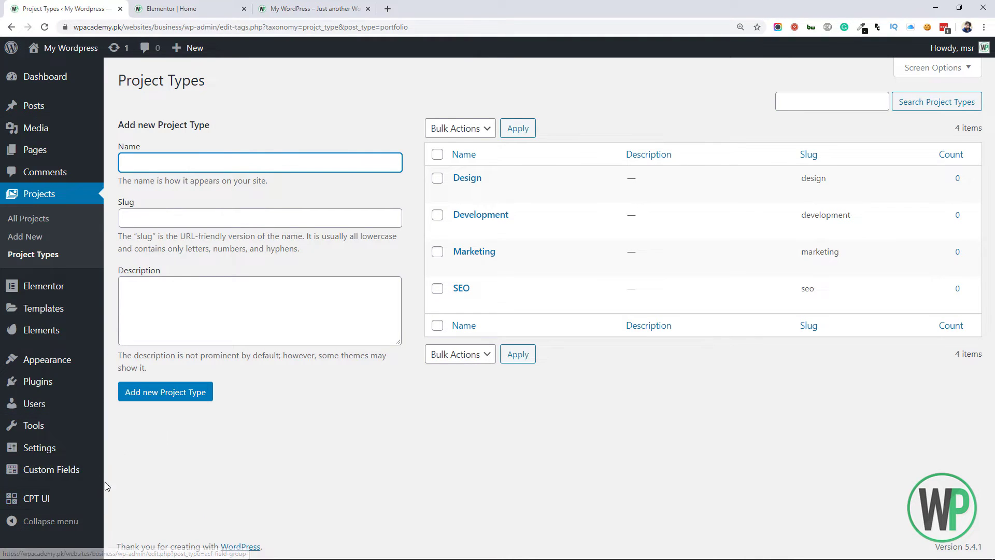
left_click(132, 446)
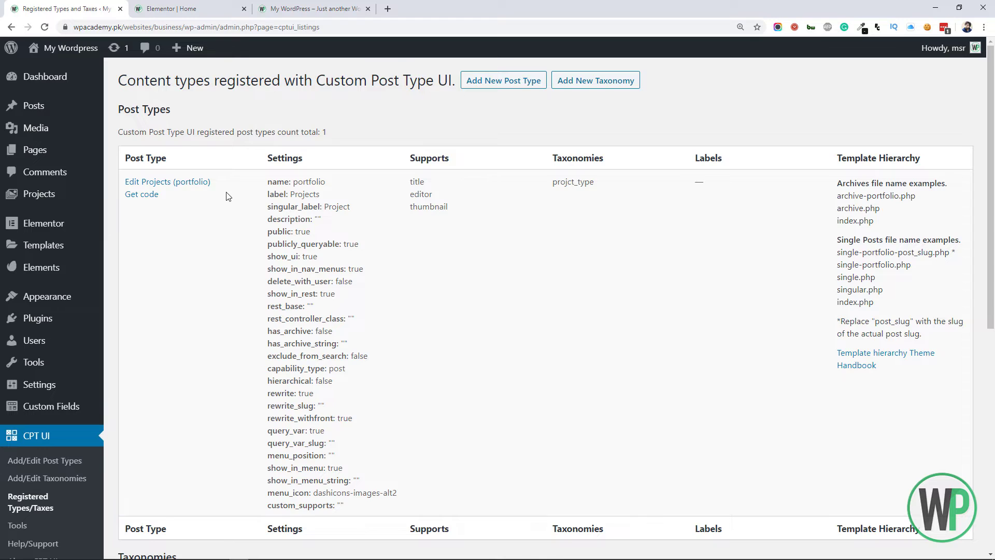
scroll(228, 198, "down", 8)
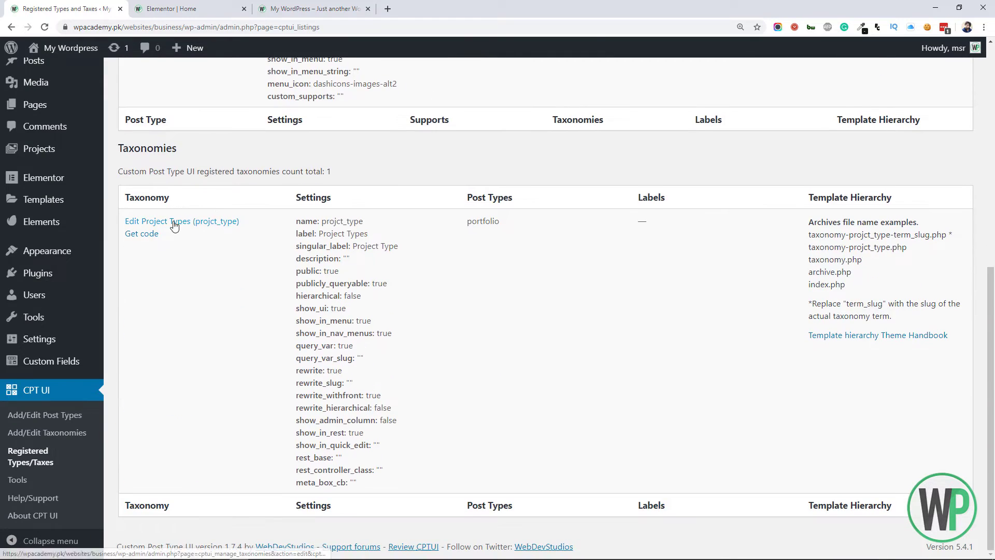
left_click(161, 229)
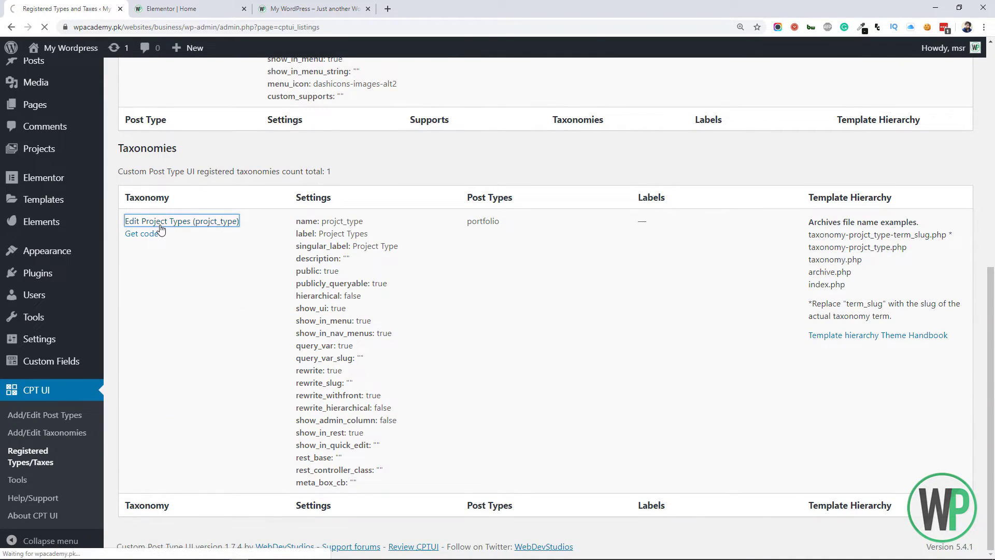
scroll(228, 264, "down", 15)
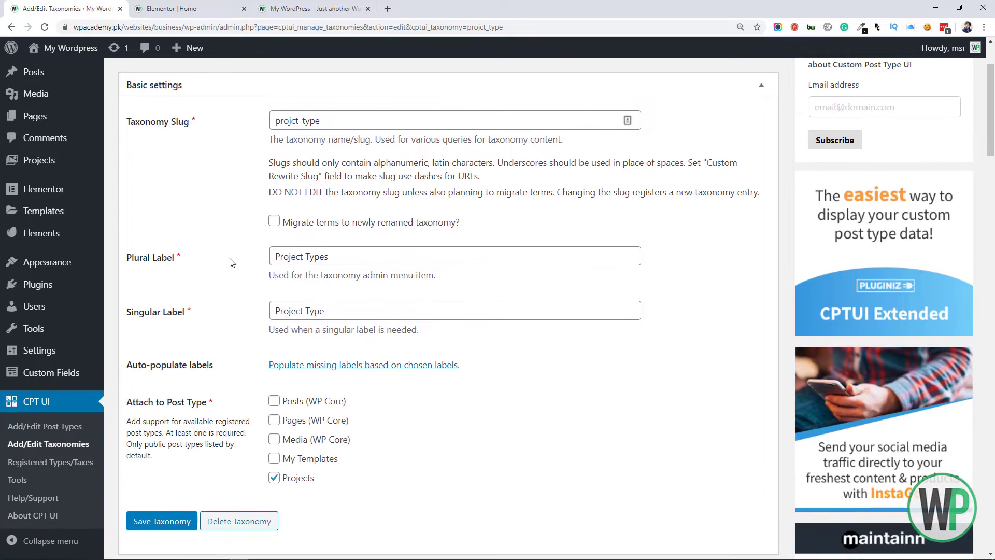
Step: Set the Project Types taxonomy's Hierarchical option to True and save the taxonomy
scroll(270, 264, "down", 20)
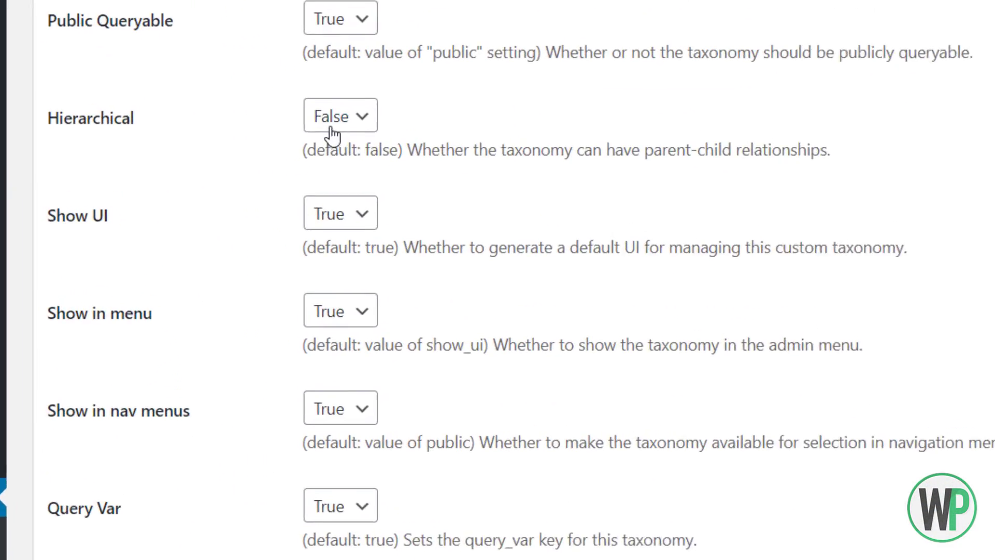
left_click(285, 191)
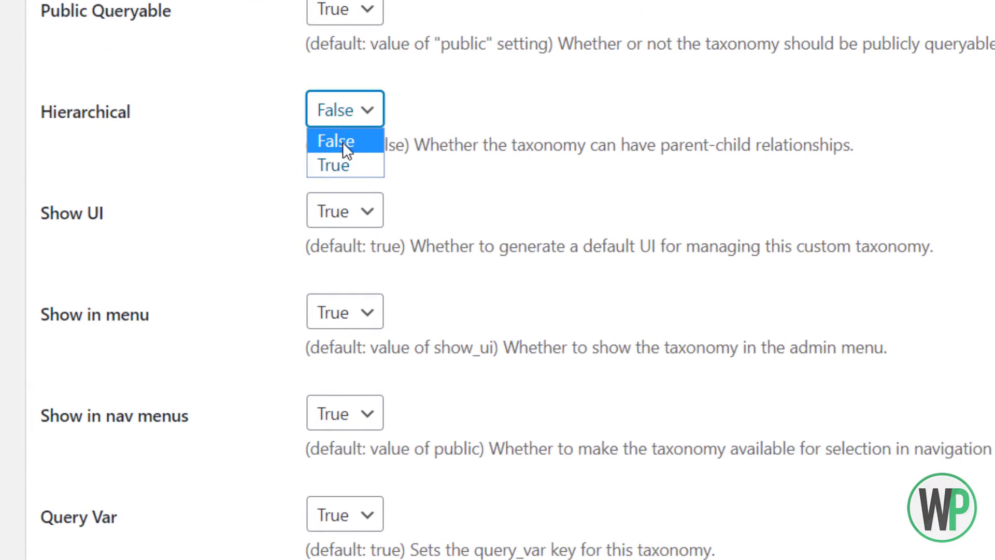
left_click(346, 165)
scroll(497, 280, "up", 15)
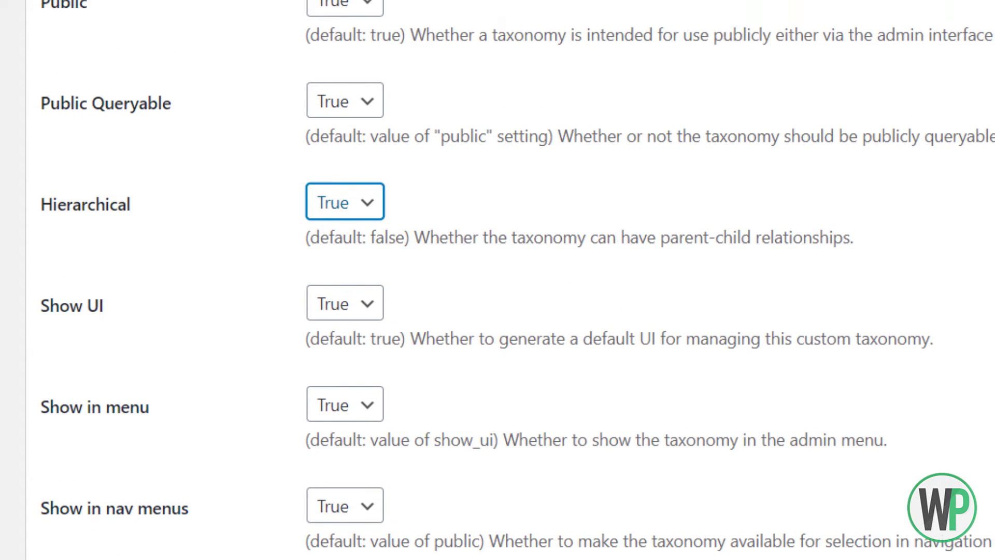
scroll(497, 279, "up", 10)
scroll(497, 280, "down", 20)
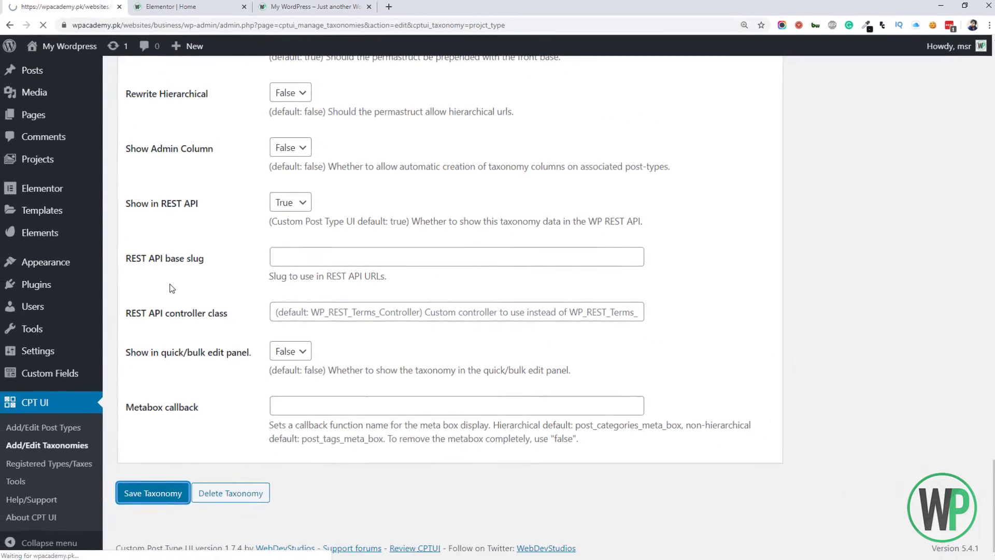
left_click(149, 488)
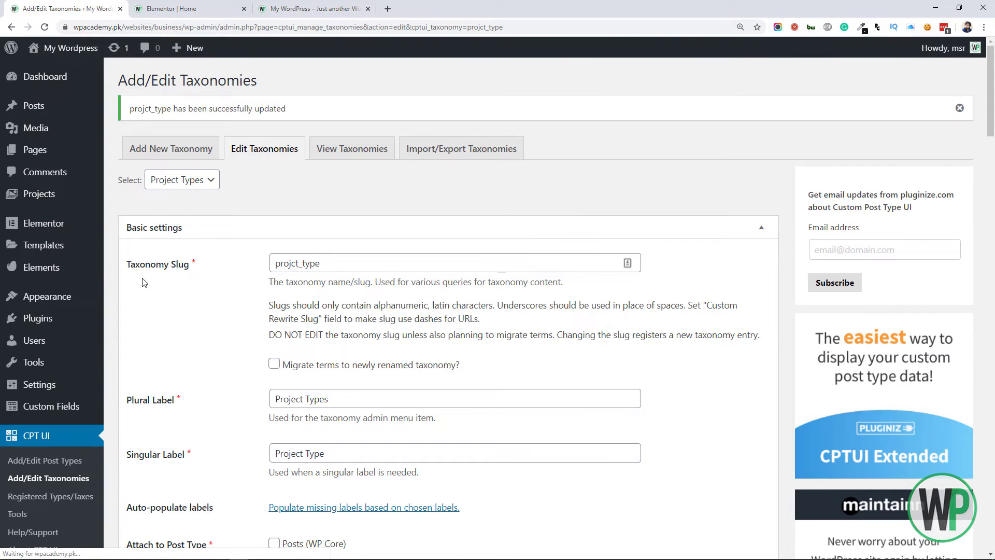
Step: Examine the Project Types checkboxes and the parent option for new types in the Logo Design project's editor
left_click(84, 197)
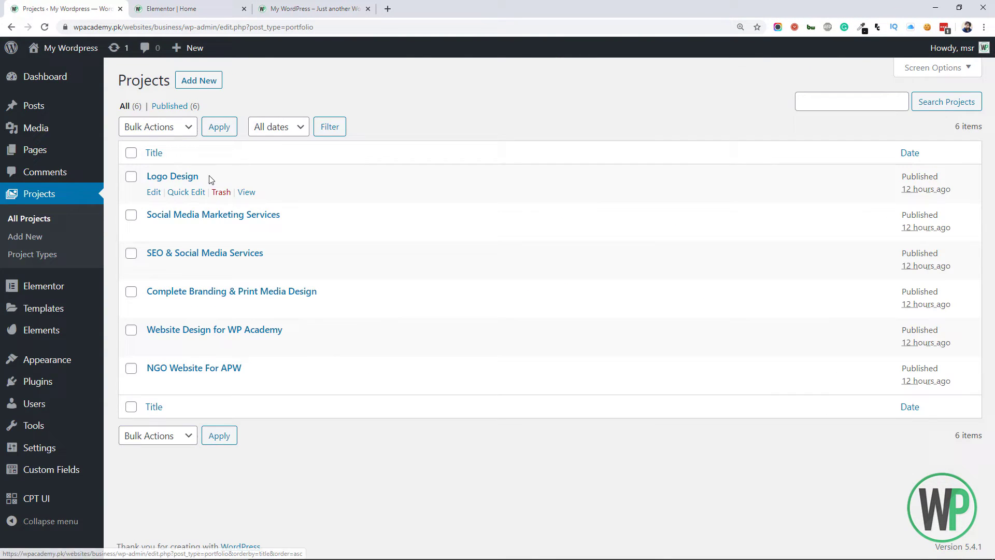
right_click(153, 191)
left_click(177, 204)
left_click(409, 6)
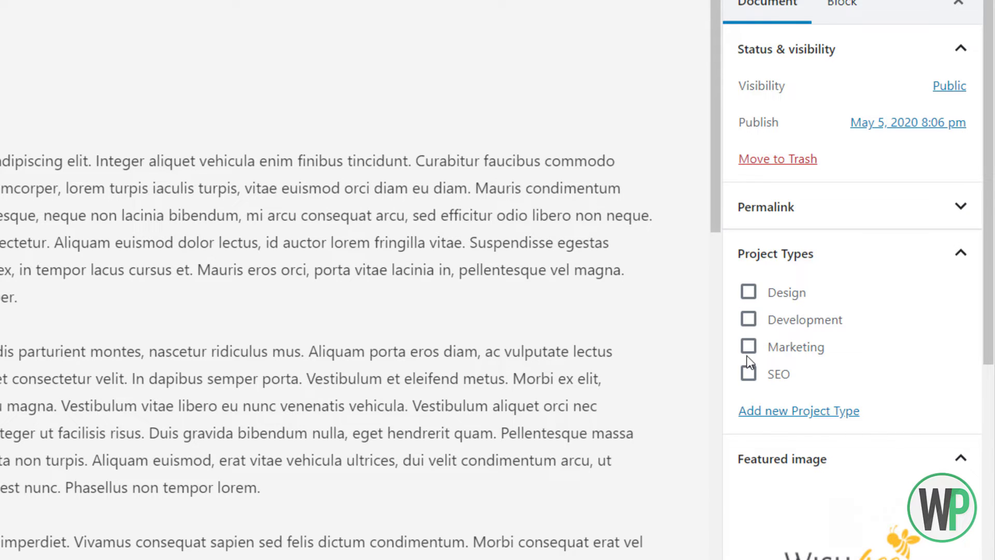
left_click(801, 422)
left_click(837, 531)
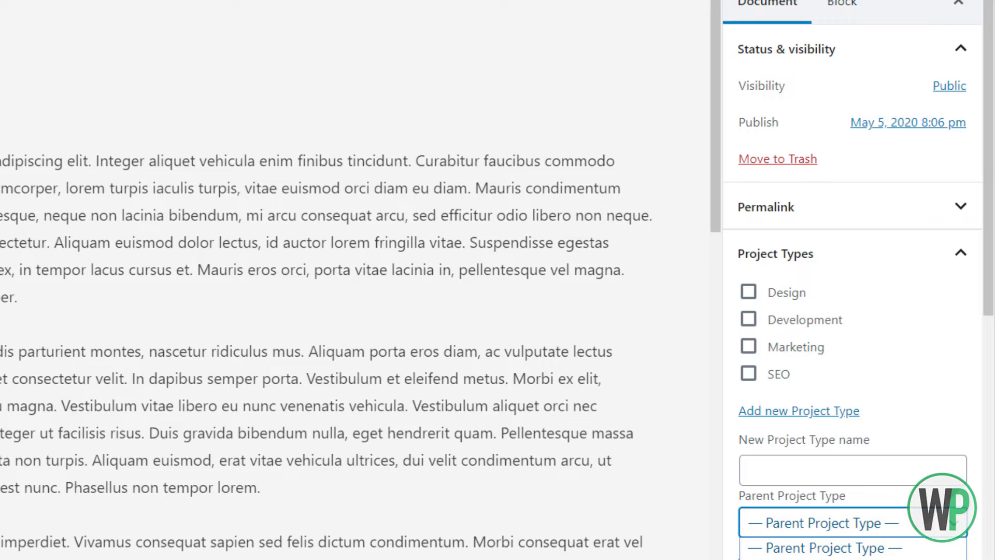
left_click(836, 469)
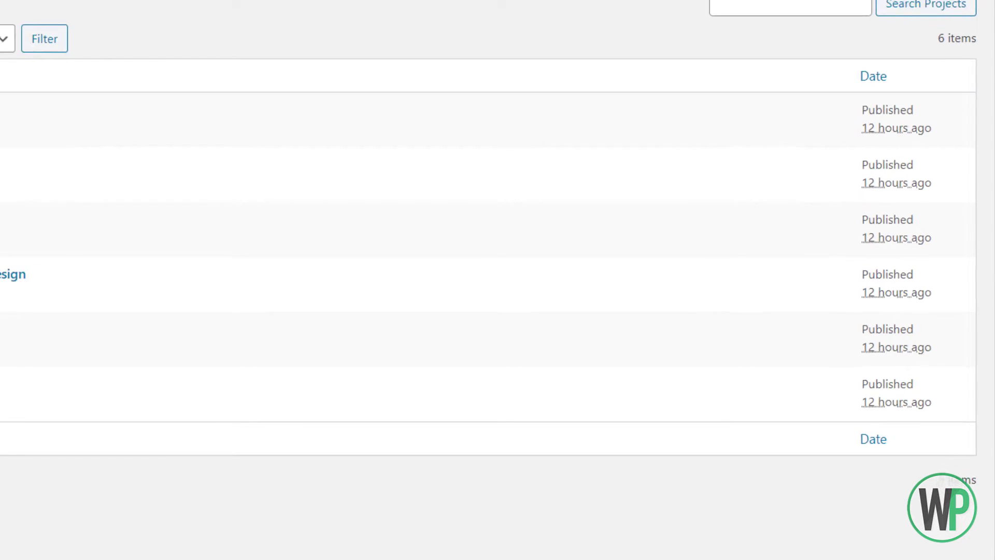
middle_click(177, 214)
middle_click(194, 254)
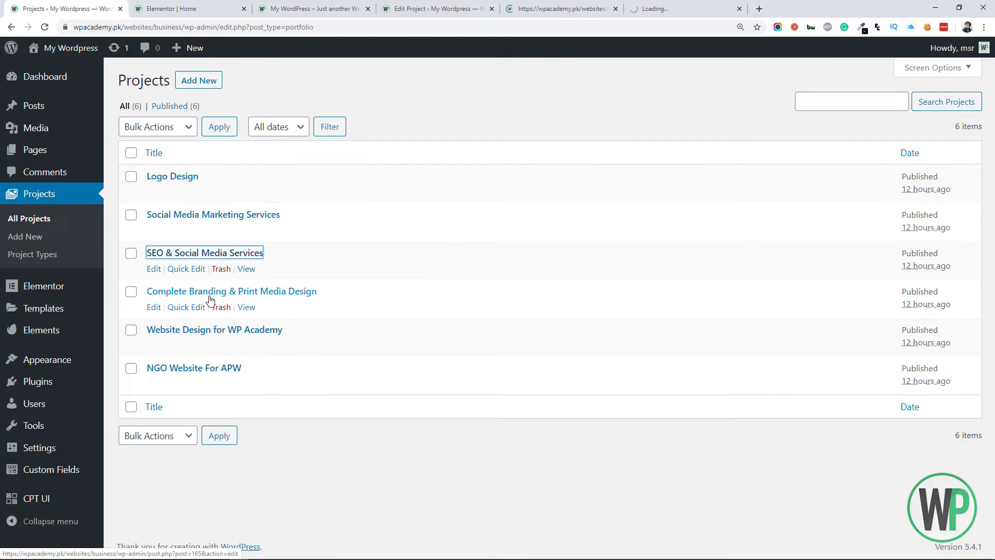
middle_click(222, 292)
middle_click(222, 330)
middle_click(230, 369)
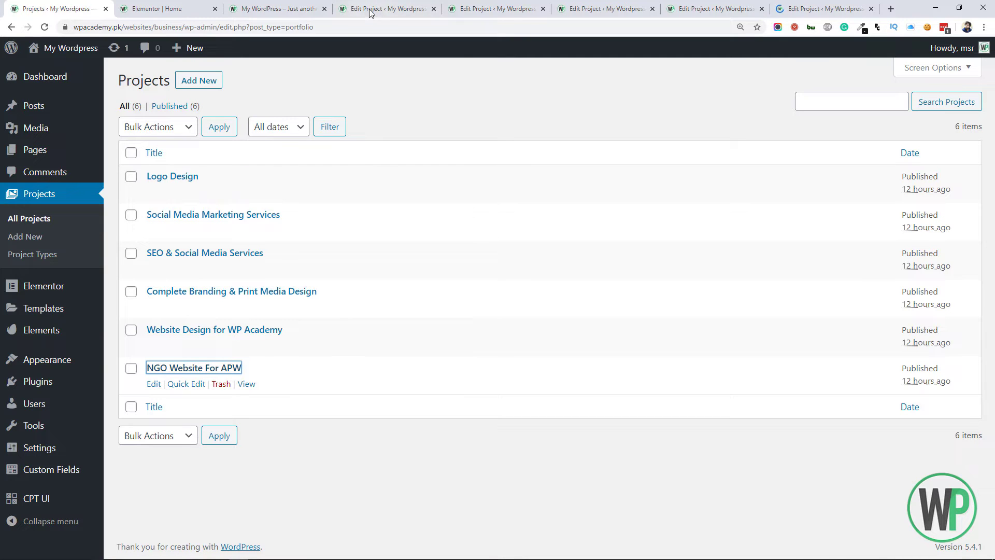
left_click(410, 8)
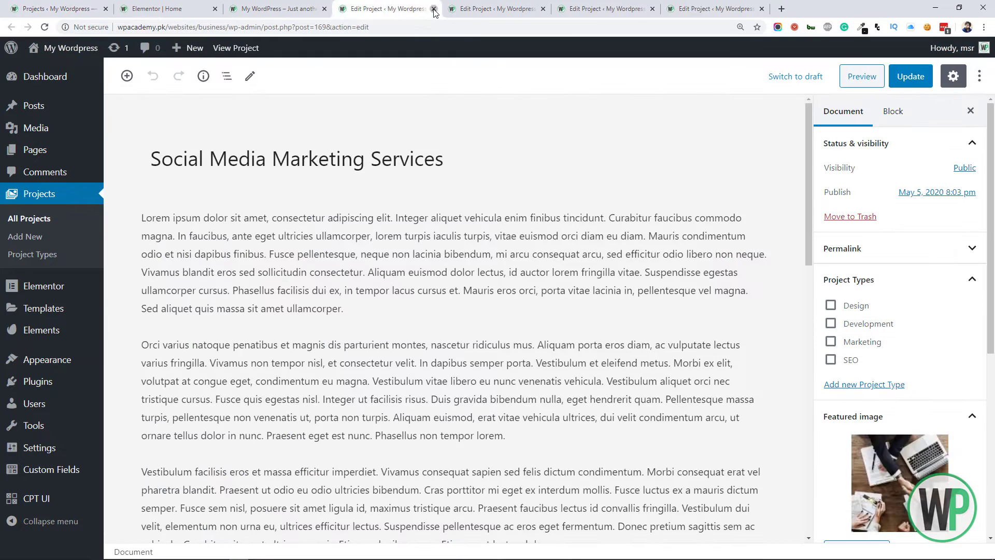
key("ctrl+w")
key("ctrl+w")
key("ctrl+w")
key("ctrl+w")
key("ctrl+w")
Step: Open the editors of all six projects from the Projects list in separate browser tabs
middle_click(192, 177)
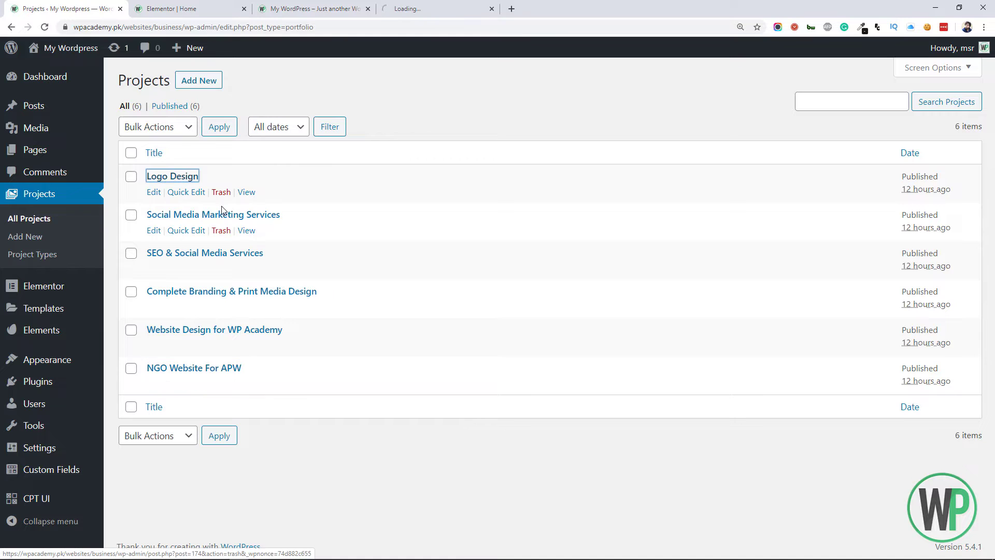
middle_click(218, 215)
middle_click(248, 253)
middle_click(248, 291)
middle_click(243, 330)
middle_click(231, 368)
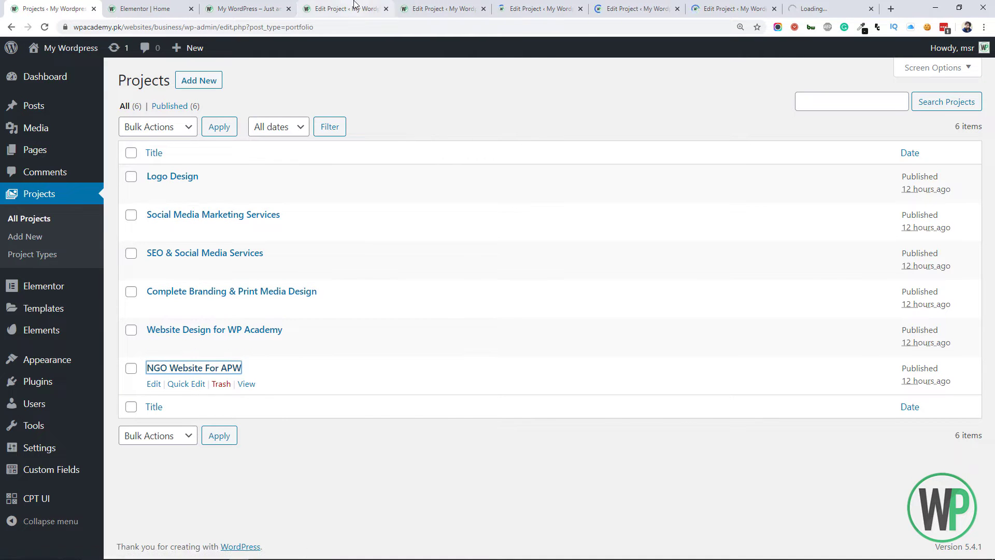
Step: Assign the Design project type to the Logo Design project and update it
left_click(344, 8)
left_click(847, 307)
left_click(904, 78)
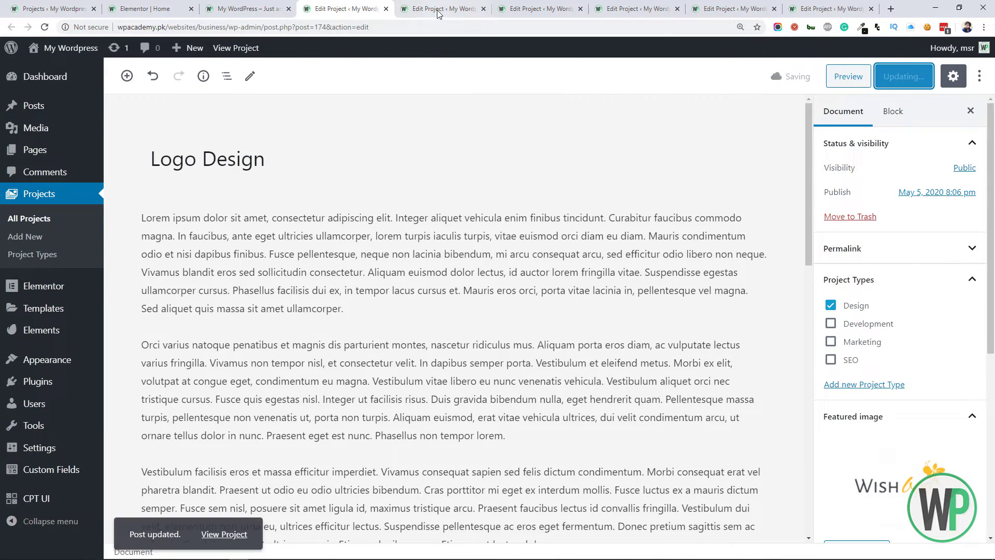
Step: Assign the Marketing type to Social Media Marketing Services, update it, and close the two finished project editors
key("ctrl+Tab")
scroll(867, 249, "down", 1)
left_click(863, 292)
left_click(911, 76)
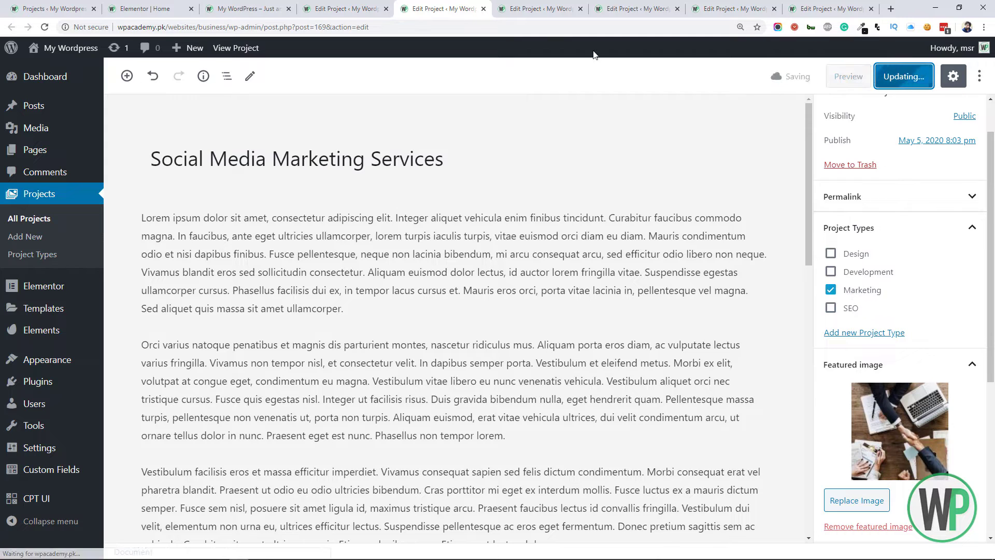
left_click(387, 9)
left_click(386, 8)
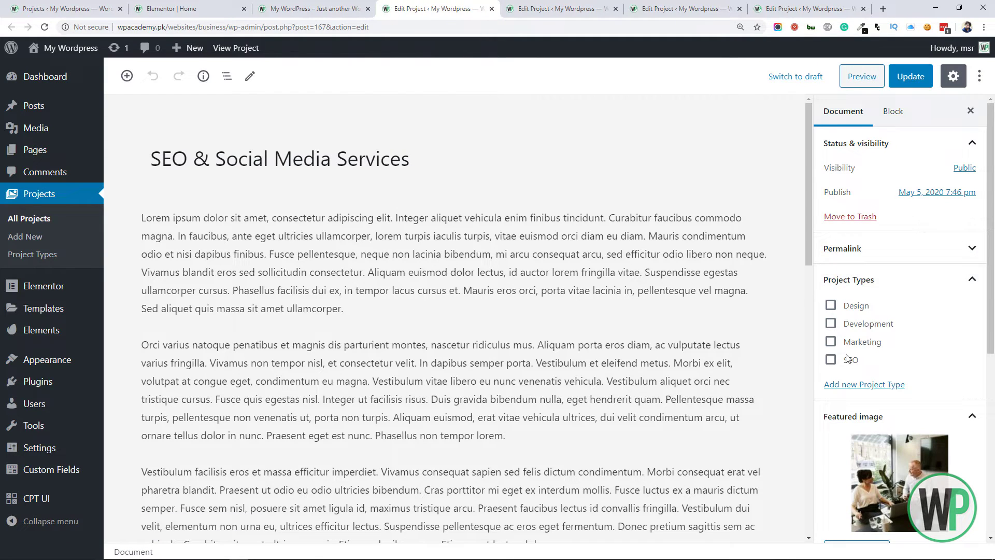
Step: Assign the SEO and Marketing types to SEO & Social Media Services, update it, and close its editor
left_click(830, 359)
key("ctrl+s")
left_click(862, 344)
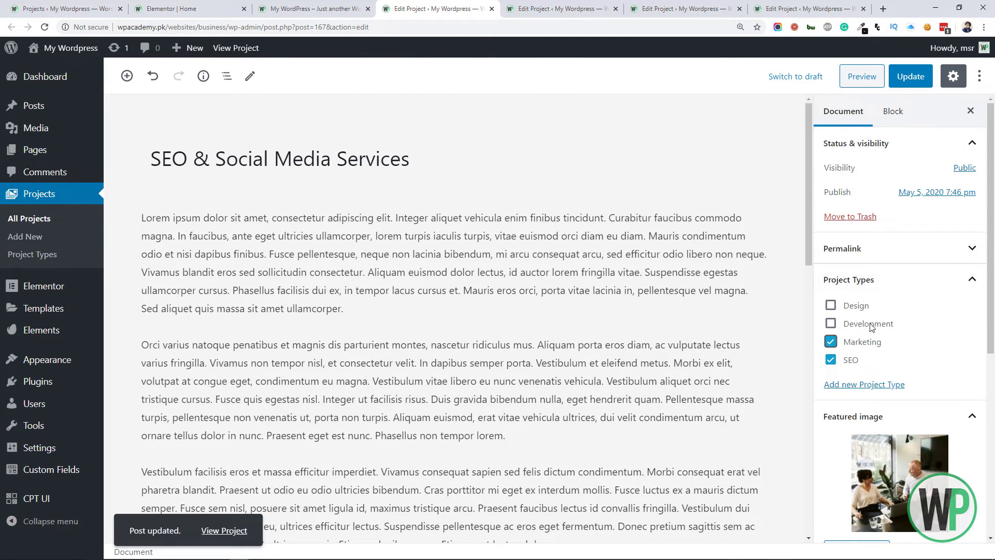
key("ctrl+s")
key("ctrl+w")
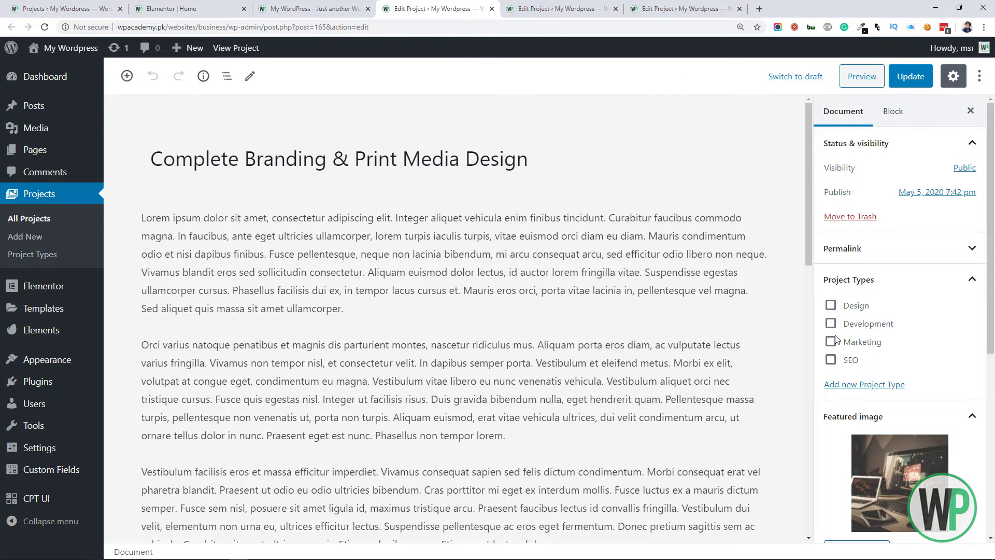
Step: Assign the Design type to Complete Branding & Print Media Design, update it, and close its editor
left_click(851, 310)
key("ctrl+s")
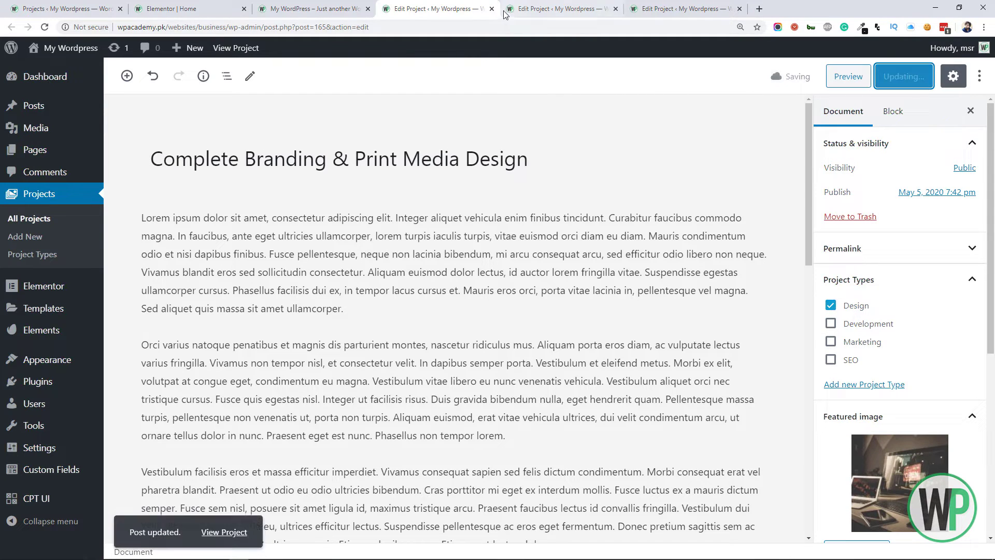
key("ctrl+w")
Step: Assign the Development and Design types to Website Design for WP Academy, update it, and close its editor
left_click(858, 329)
left_click(862, 313)
key("ctrl+s")
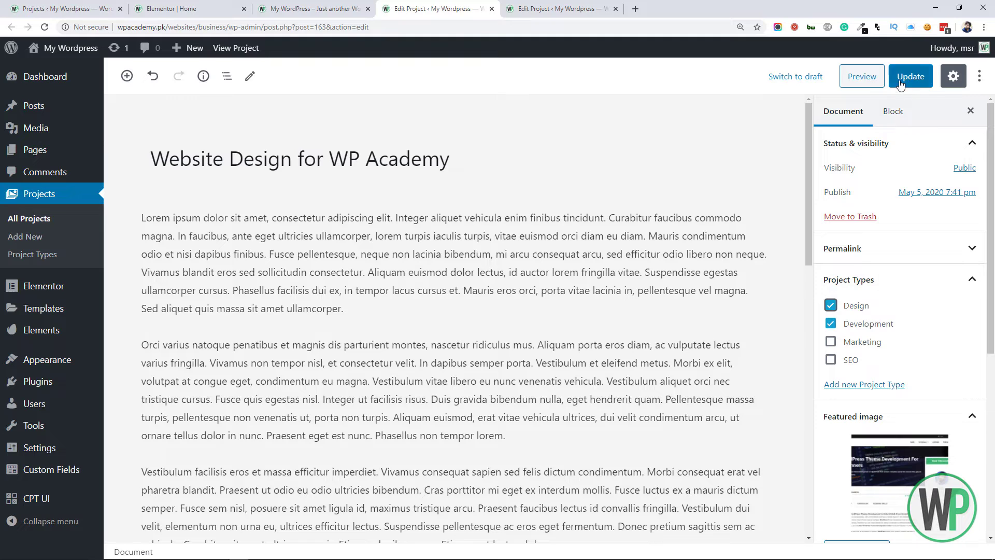
key("ctrl+w")
Step: Assign the Development type to NGO Website For APW, update it, and close its editor
left_click(829, 326)
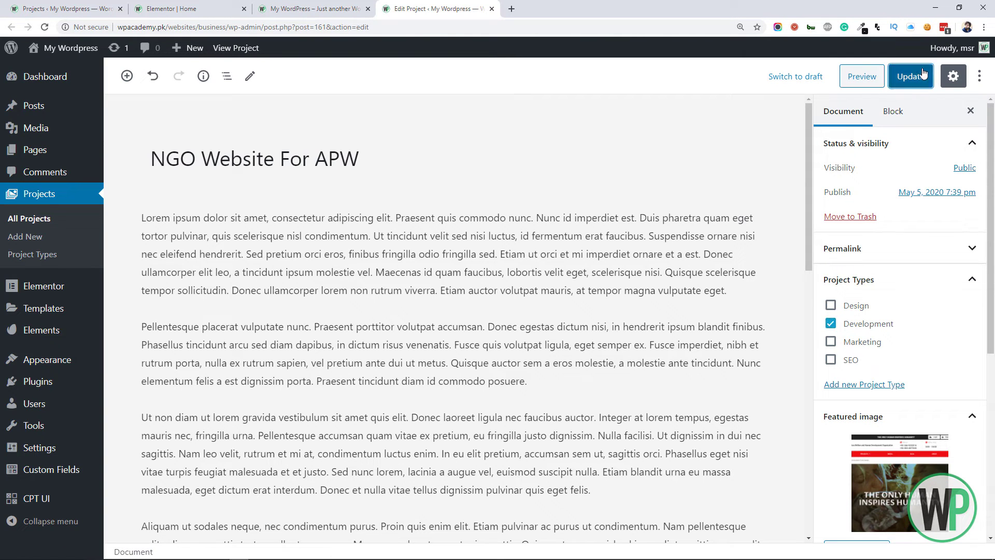
key("ctrl+s")
key("ctrl+w")
Step: Return to the Projects list and look at its screen options
key("ctrl+1")
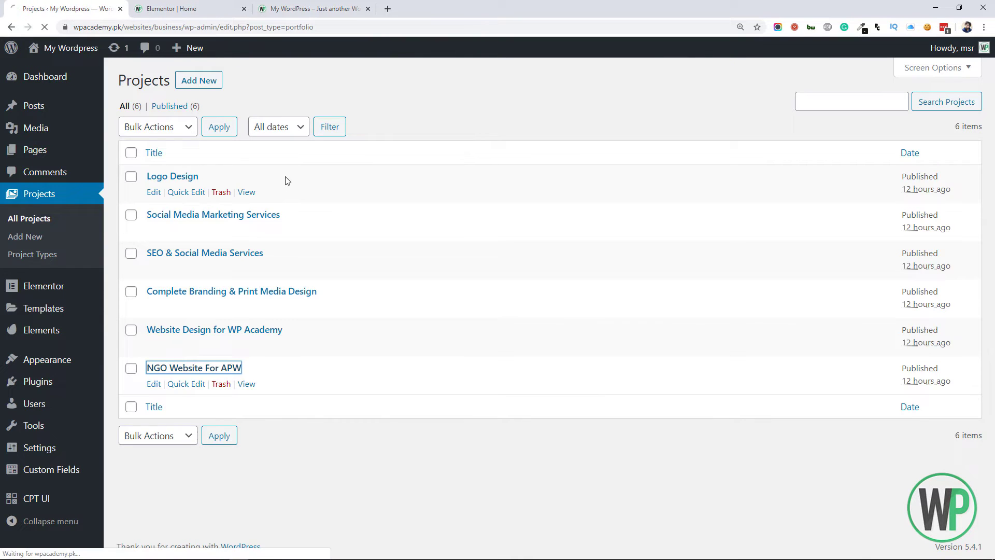
left_click(939, 70)
left_click(927, 235)
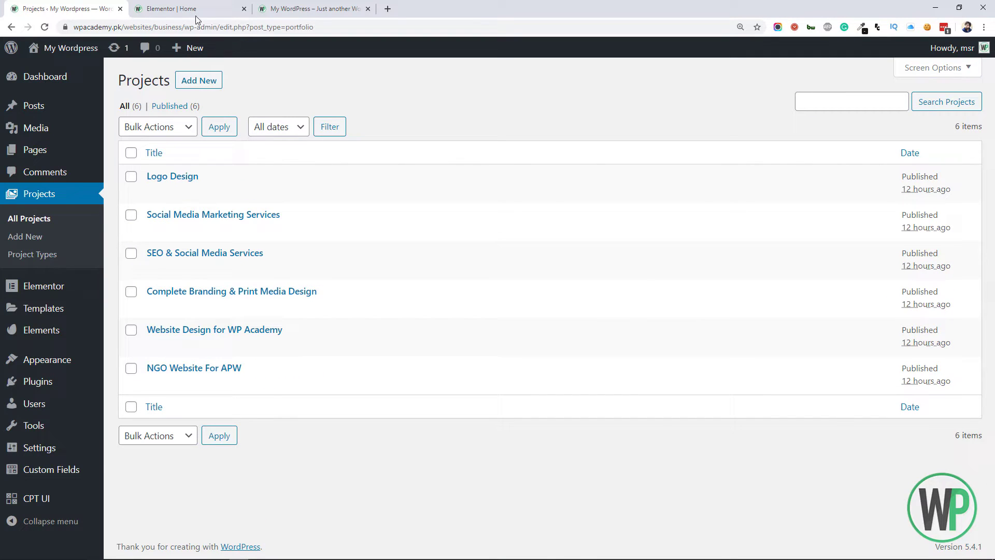
Step: Switch to the Home page in Elementor and delete the image gallery under the Our portfolio heading
left_click(188, 4)
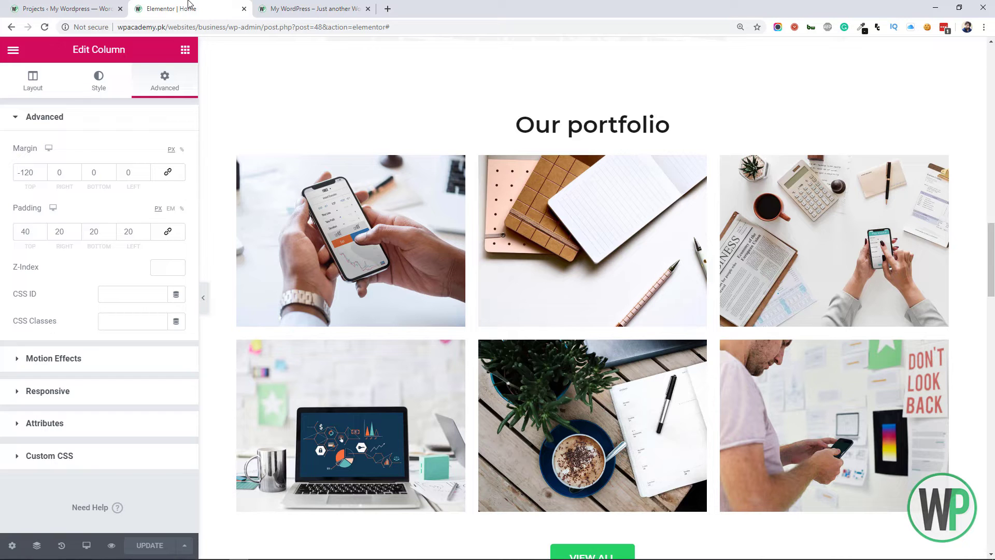
left_click(185, 50)
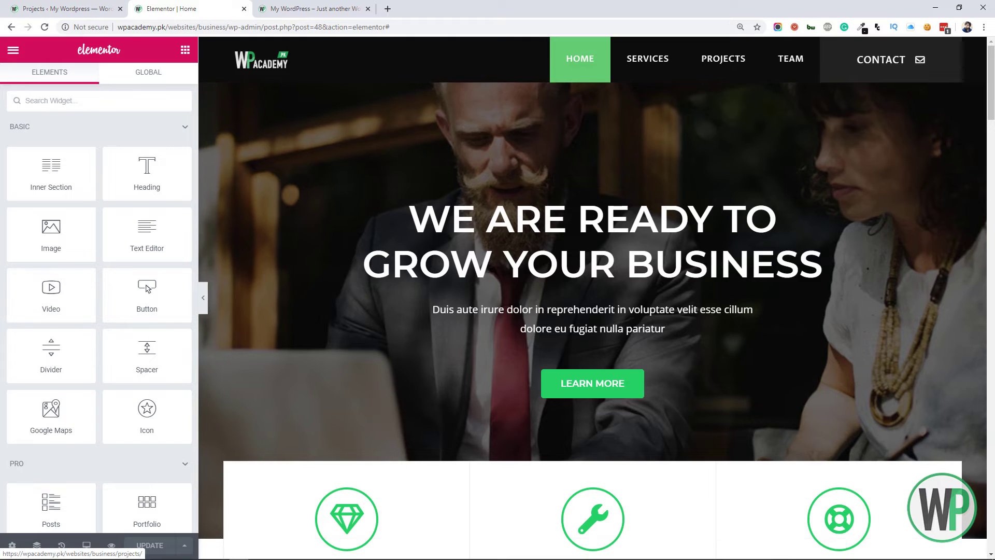
scroll(990, 127, "down", 2)
left_click_drag(991, 127, 990, 294)
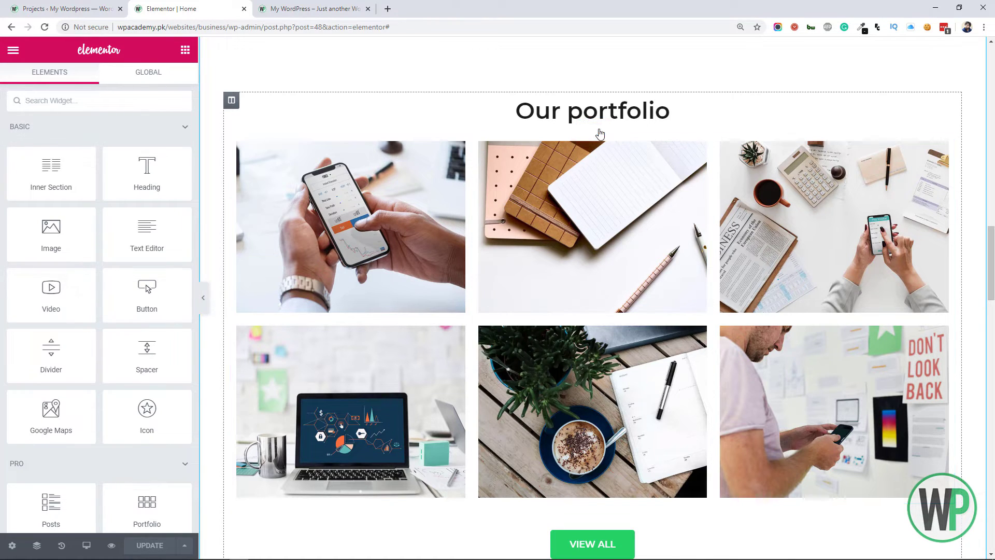
left_click(600, 134)
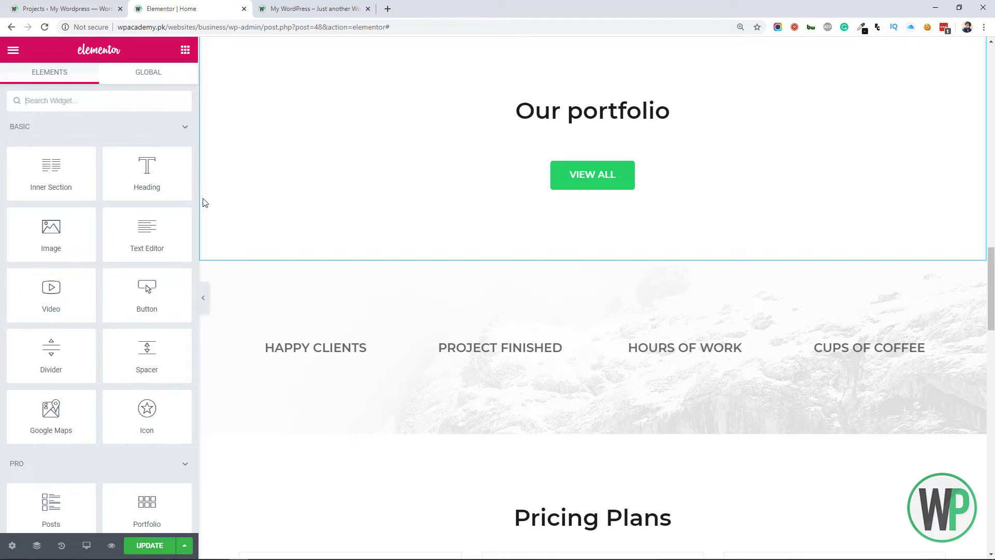
Step: Add an Inner Section between the Our portfolio heading and the View All button, and reduce it to one column
left_click_drag(193, 107, 199, 206)
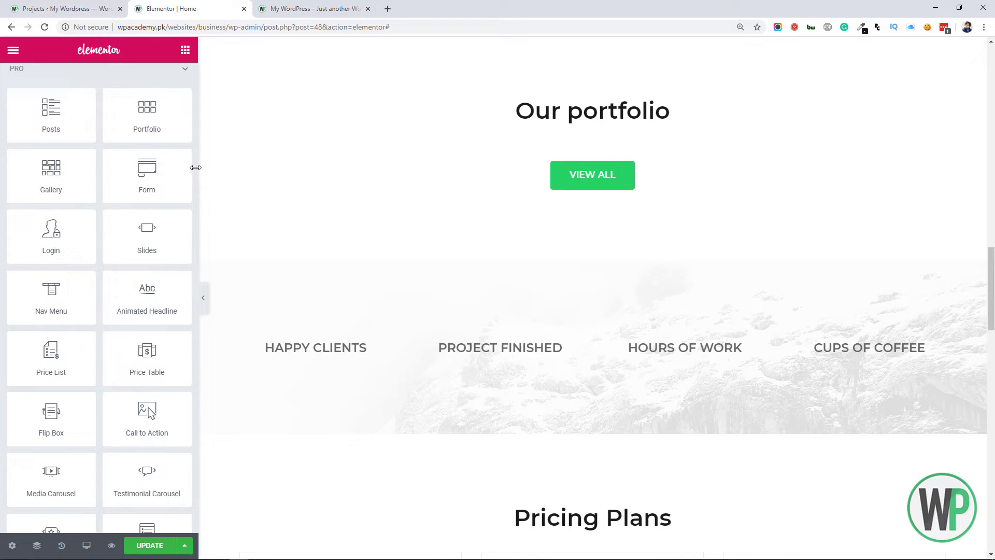
left_click_drag(194, 160, 191, 64)
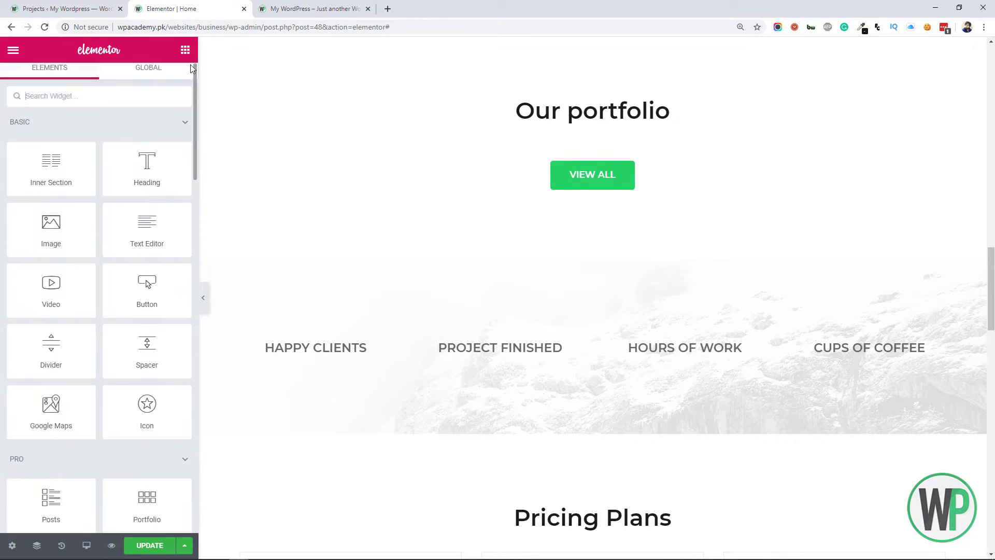
left_click_drag(82, 167, 548, 147)
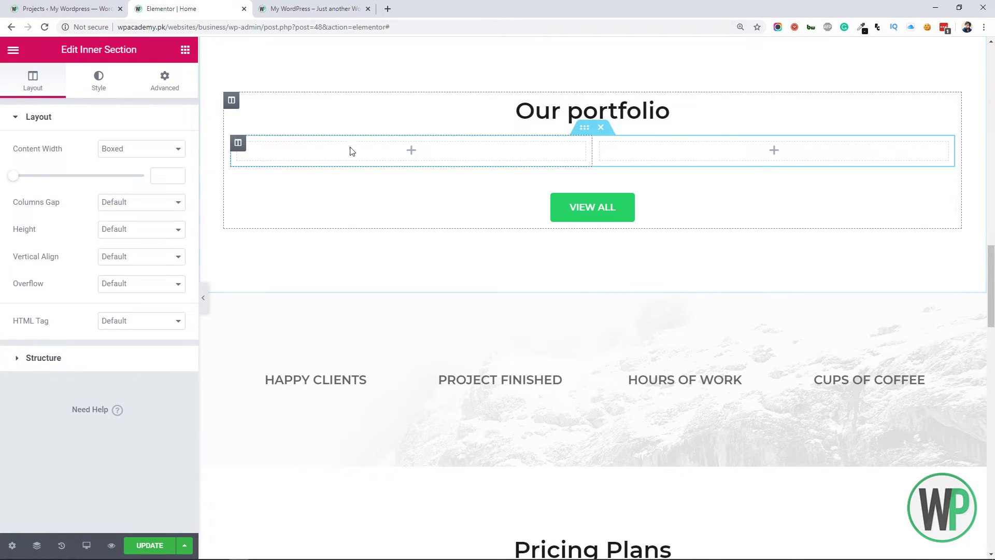
right_click(243, 143)
left_click(310, 324)
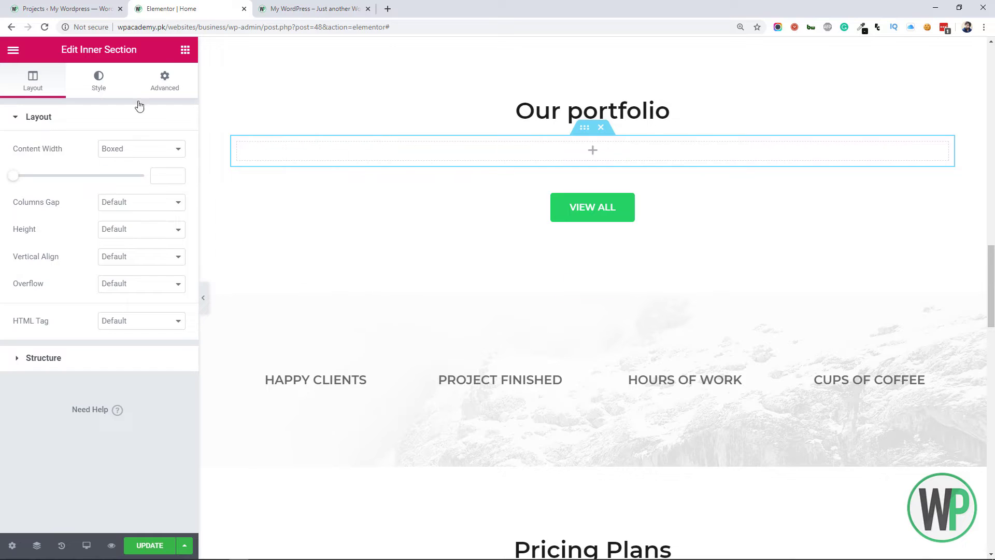
Step: Add a Portfolio widget inside the empty inner section between the portfolio heading and the View All button
left_click(182, 56)
scroll(194, 116, "down", 8)
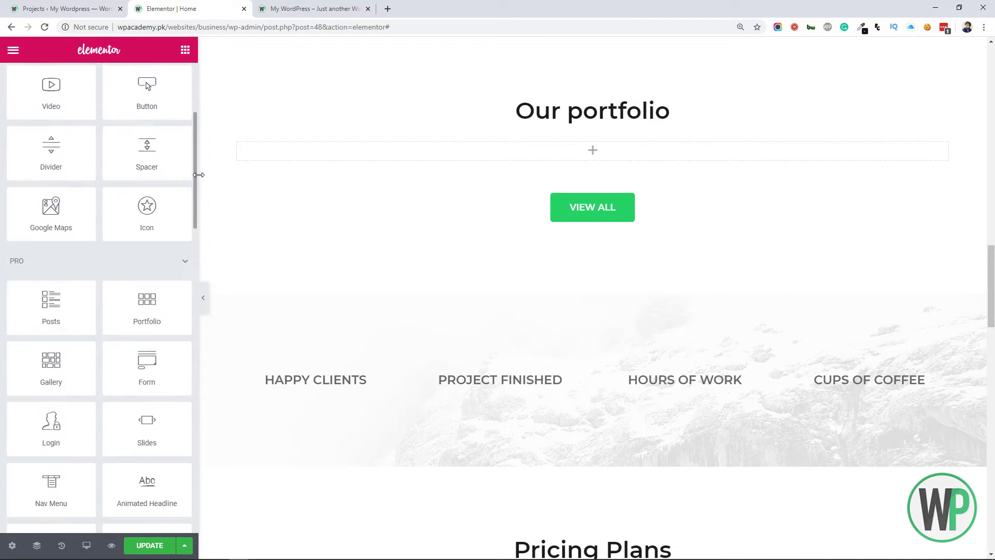
scroll(195, 259, "down", 10)
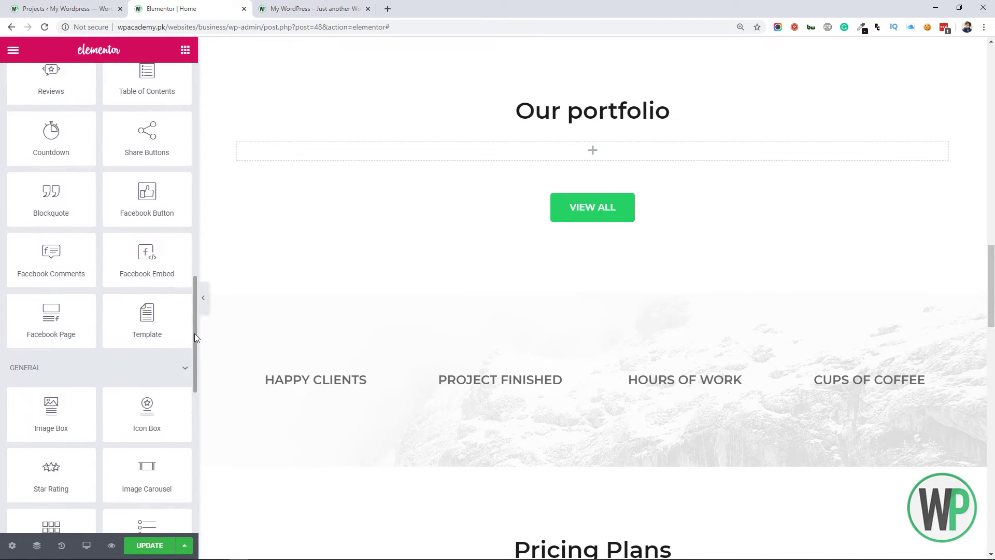
scroll(188, 311, "up", 10)
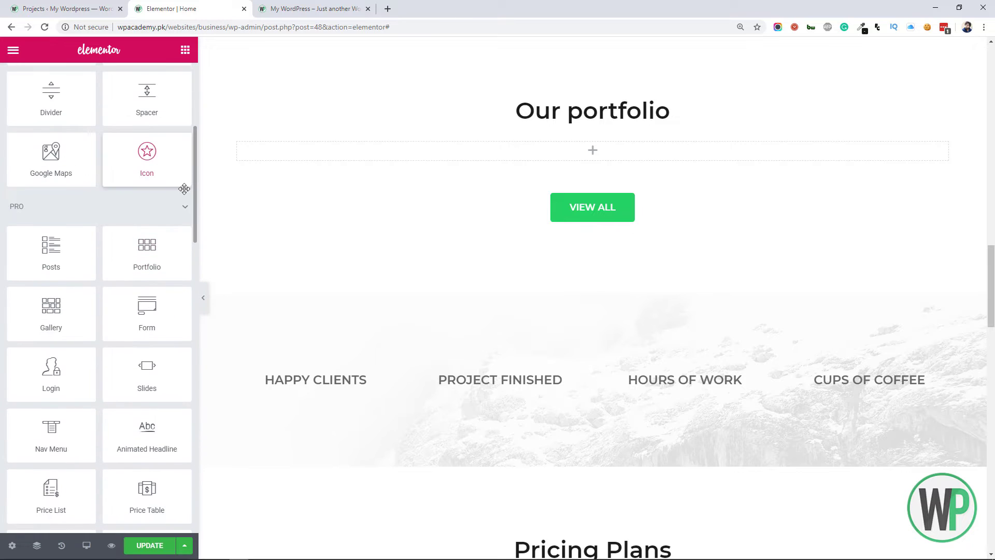
left_click_drag(151, 251, 479, 156)
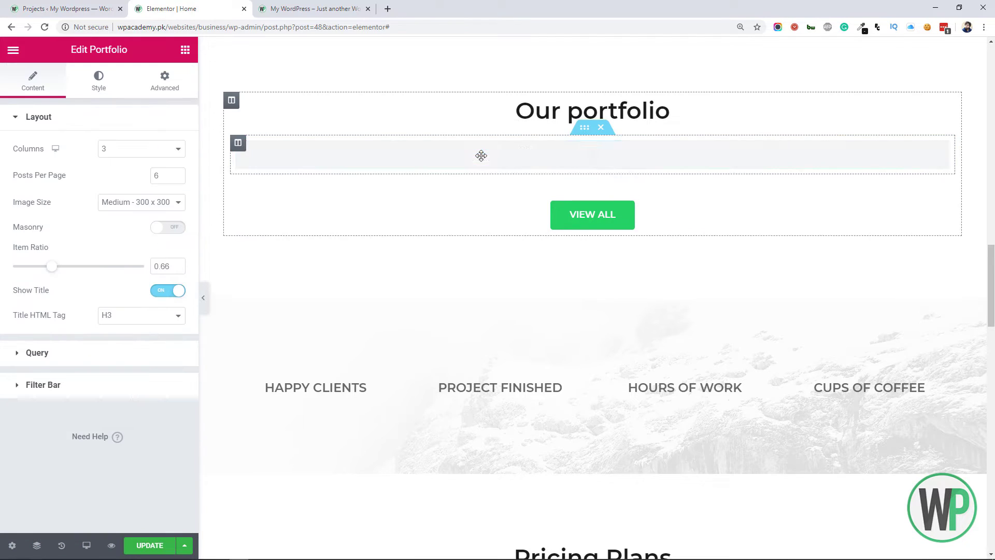
Step: Capitalize the second word of the section heading so the title reads Our Portfolio
left_click(669, 110)
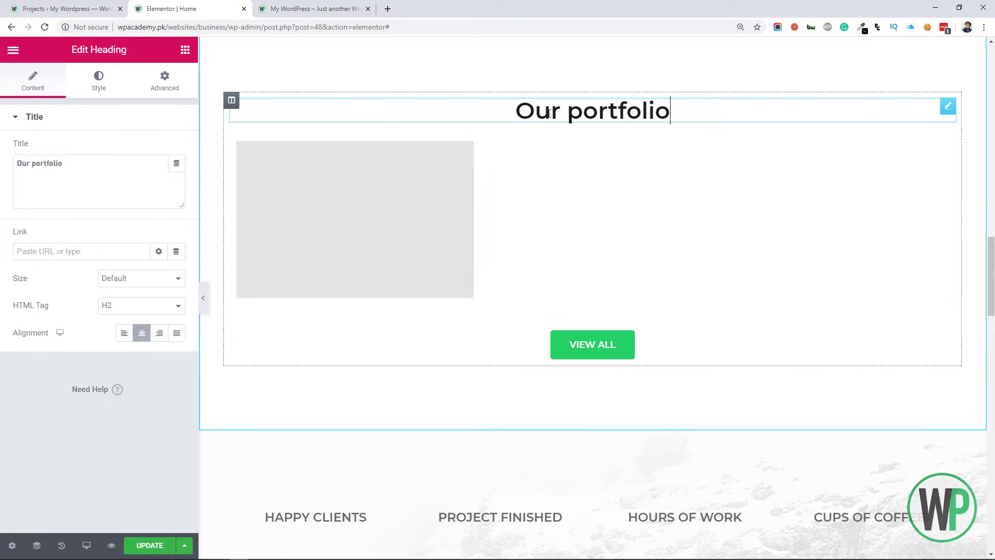
left_click(32, 165)
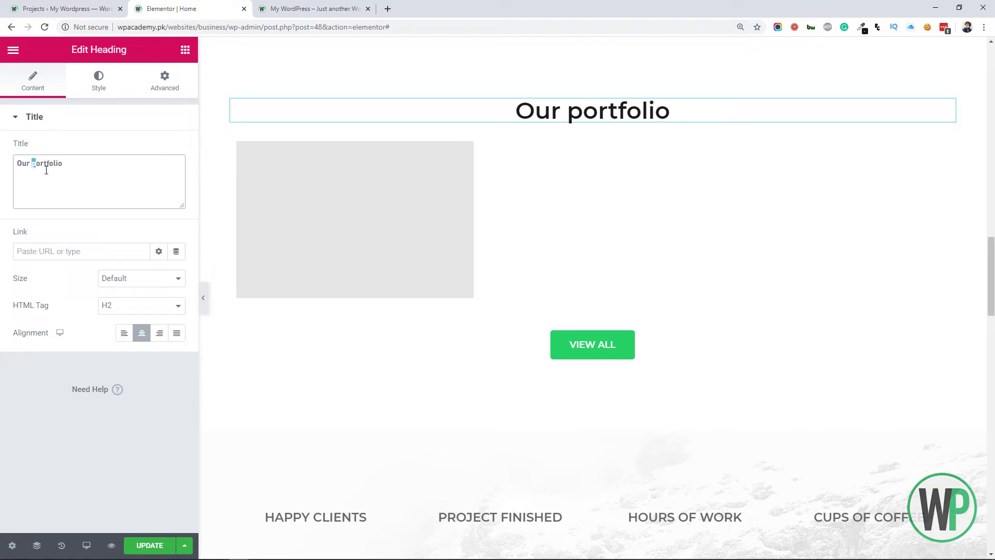
type("P")
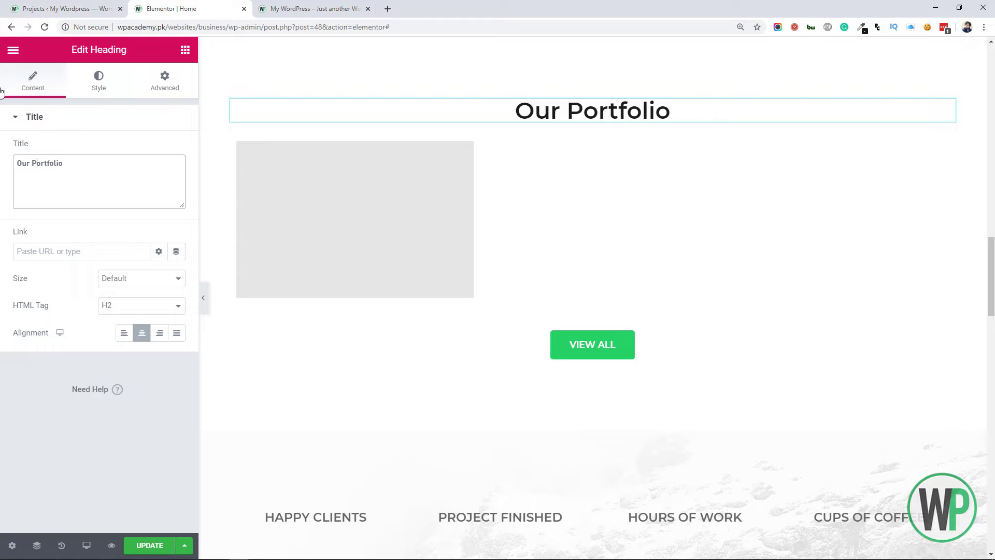
Step: Set the Portfolio widget's query source to Projects
left_click(530, 197)
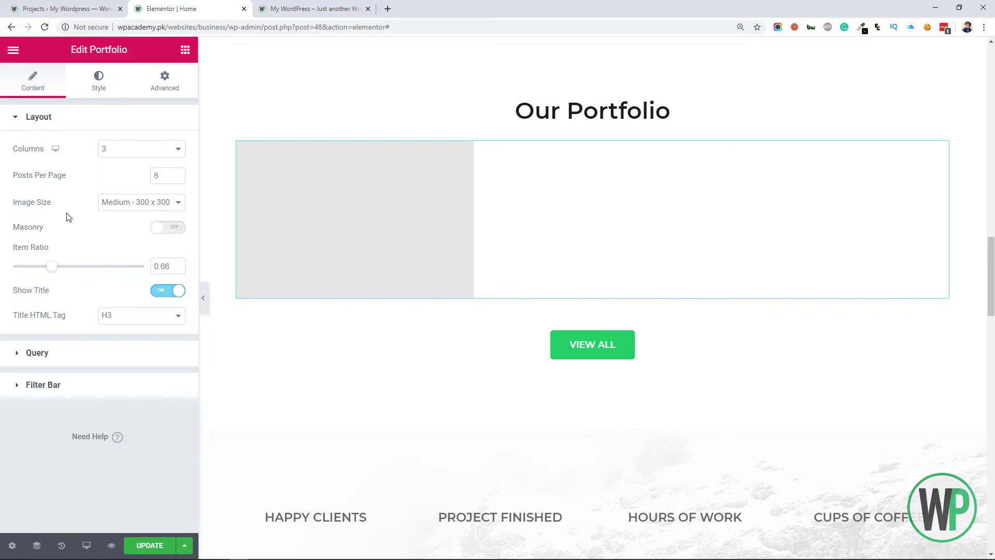
left_click(97, 357)
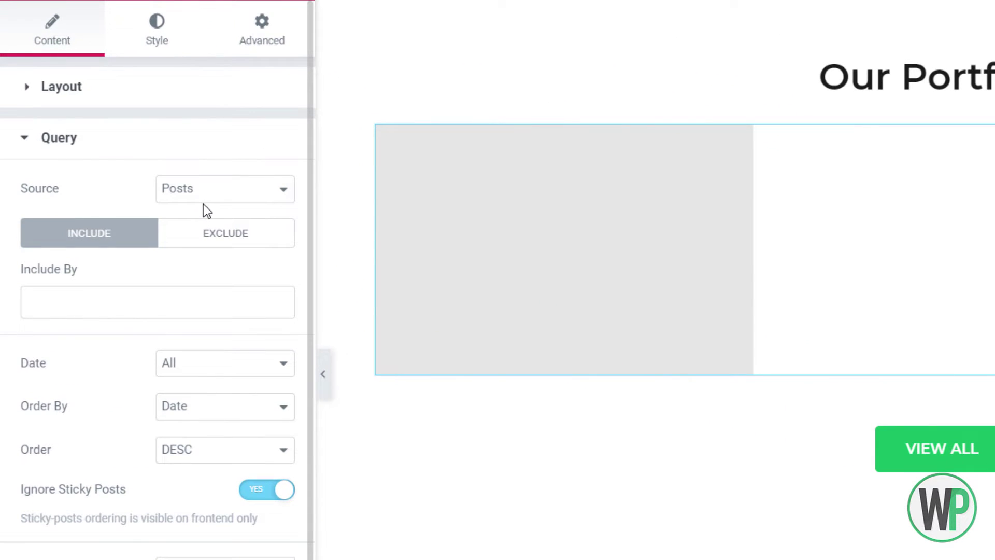
left_click(207, 207)
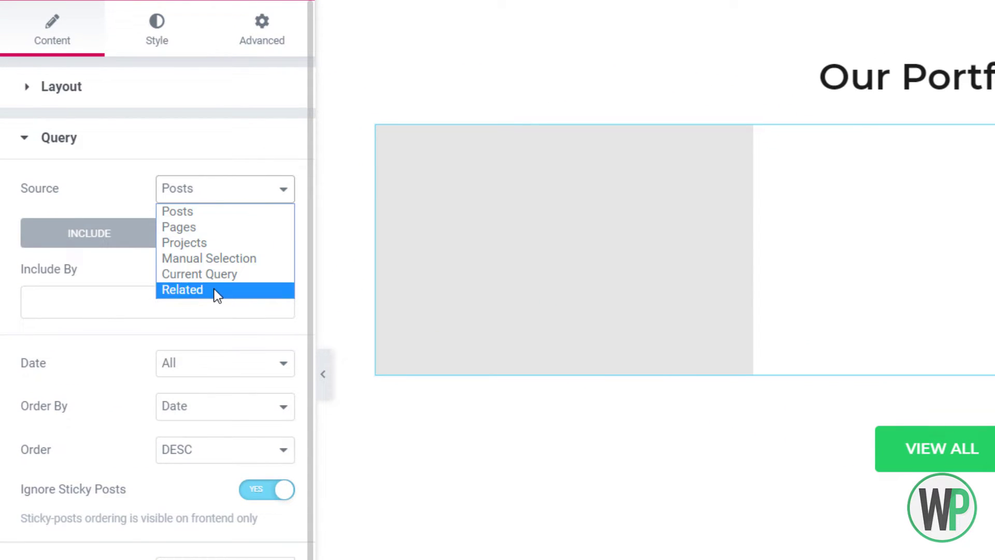
left_click(216, 244)
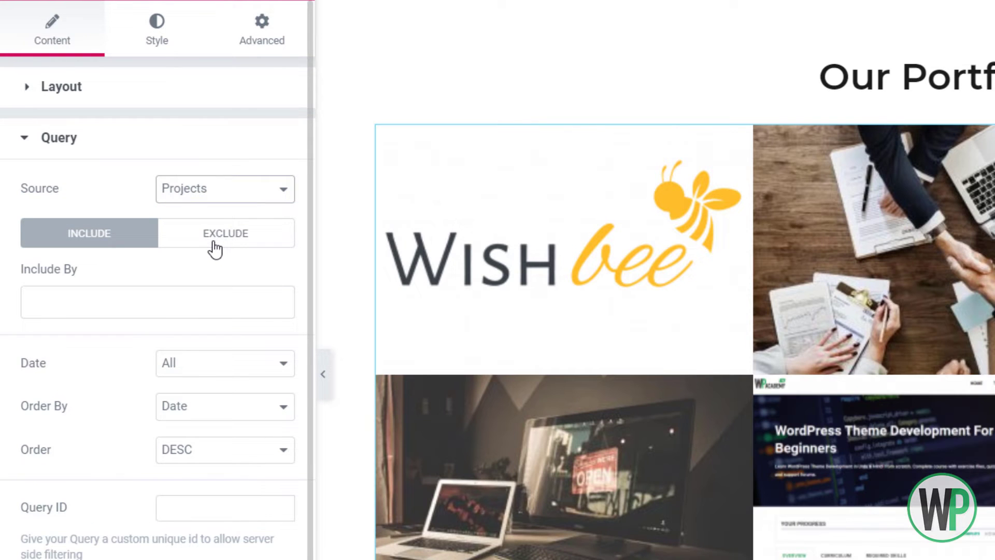
Step: Try including only projects with the term Project Types: Design in the portfolio query, and remove the term filter again
left_click(216, 300)
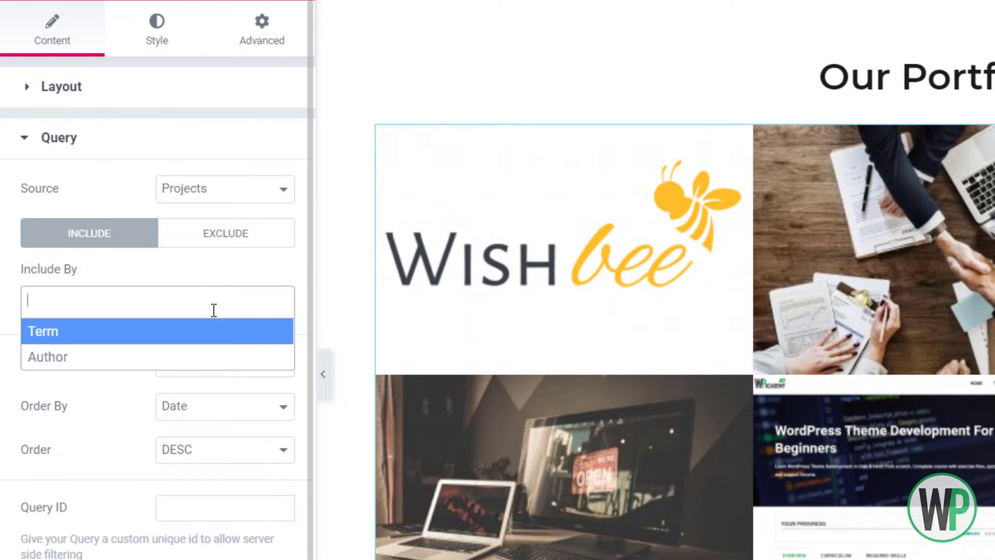
left_click(210, 336)
left_click(165, 383)
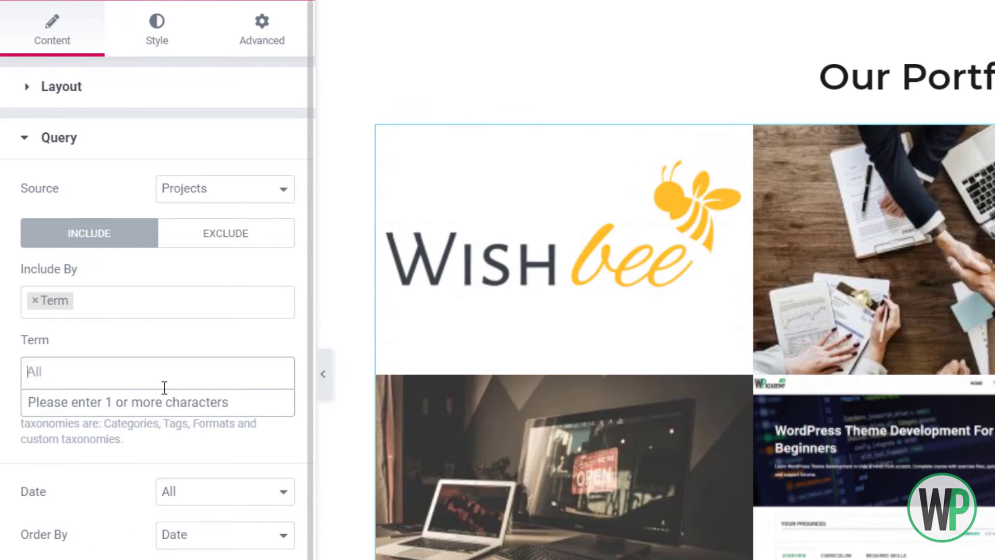
type("d")
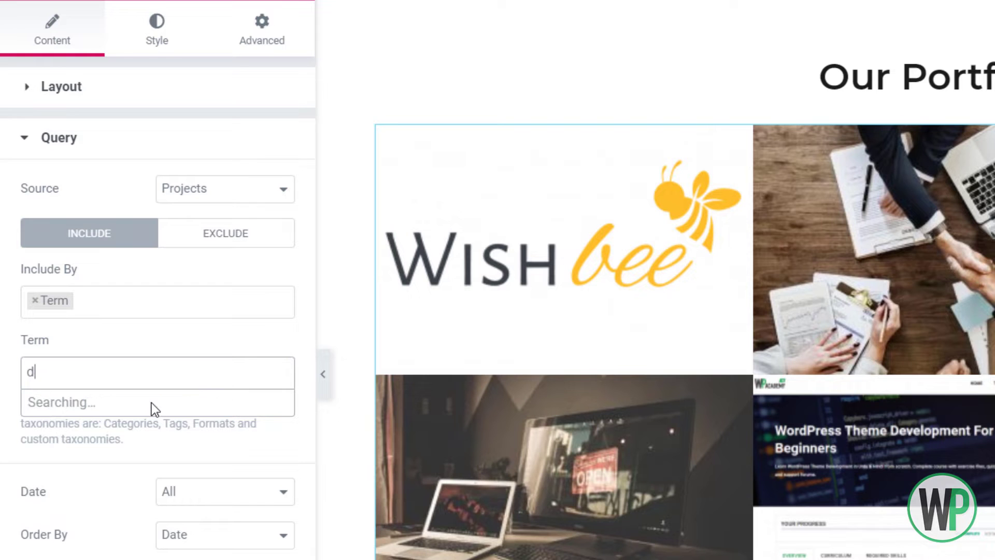
type("e")
left_click(149, 403)
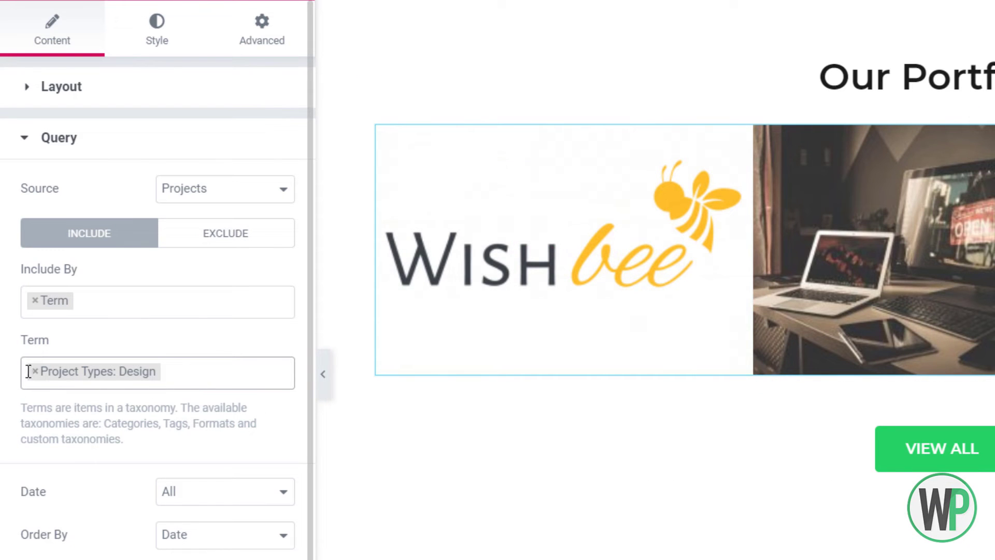
left_click(36, 371)
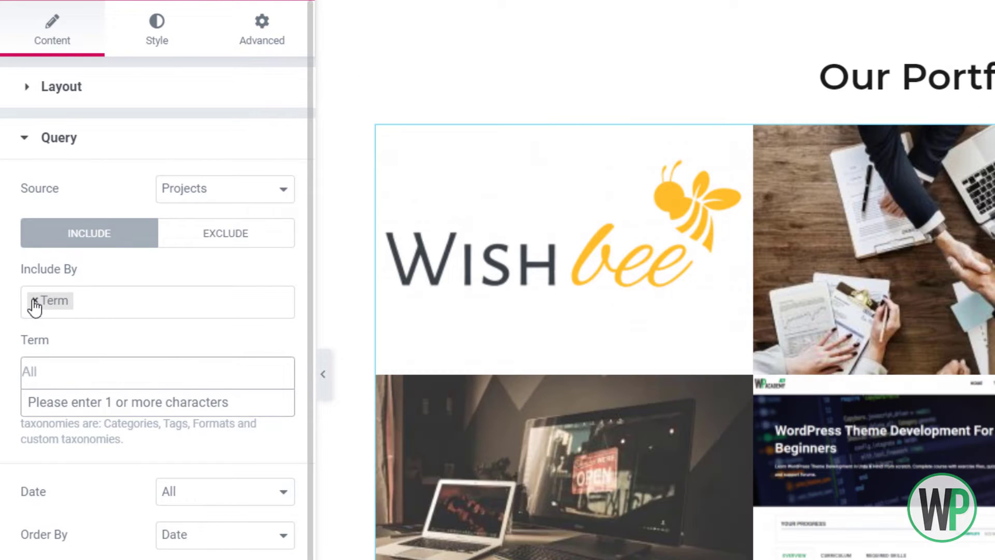
left_click(31, 301)
left_click(32, 300)
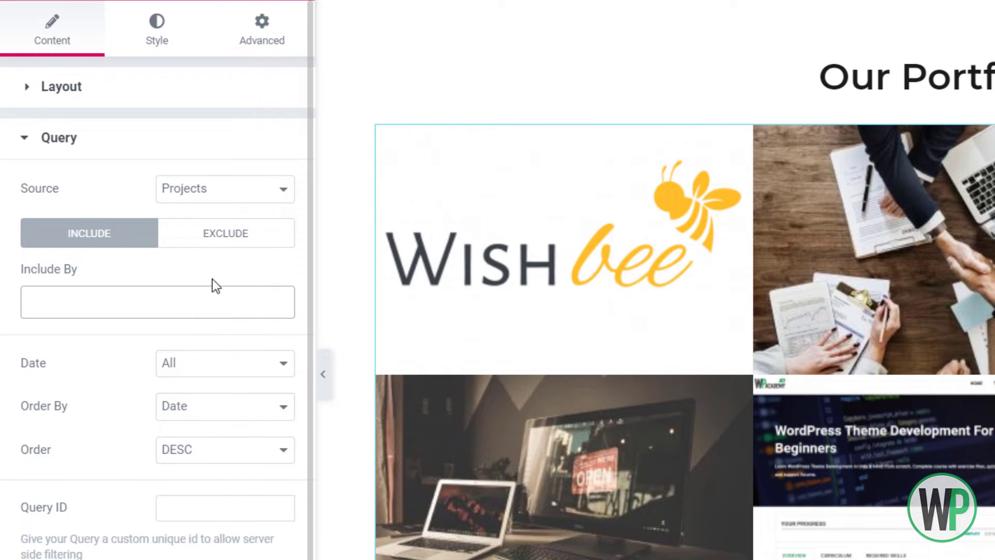
Step: Set the Portfolio widget's image size to Medium Large - 768 x 0
left_click(161, 107)
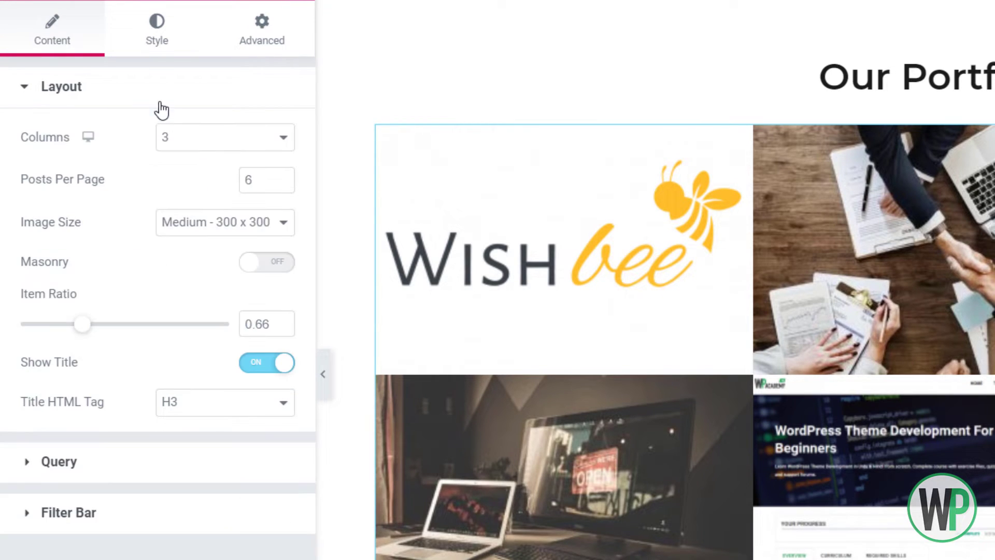
left_click(277, 222)
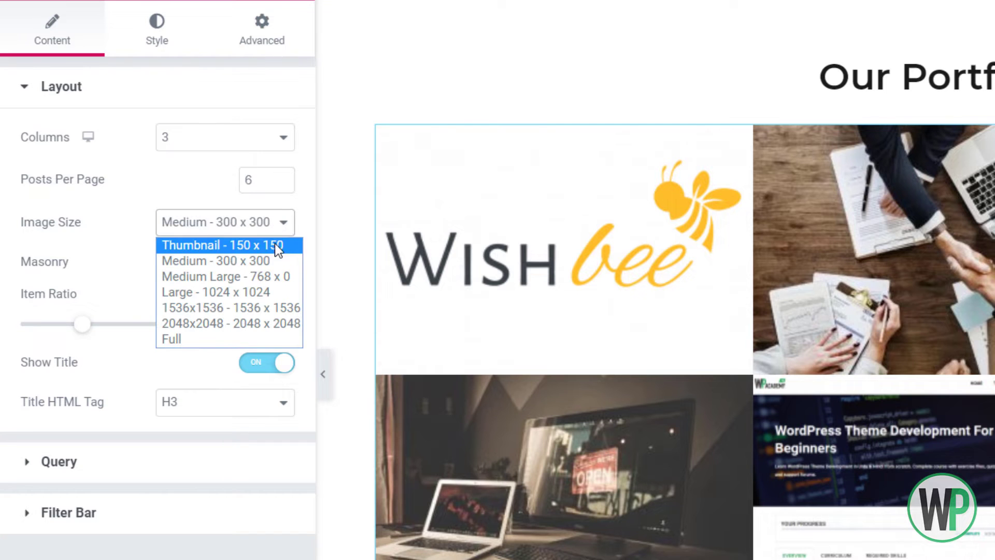
left_click(275, 273)
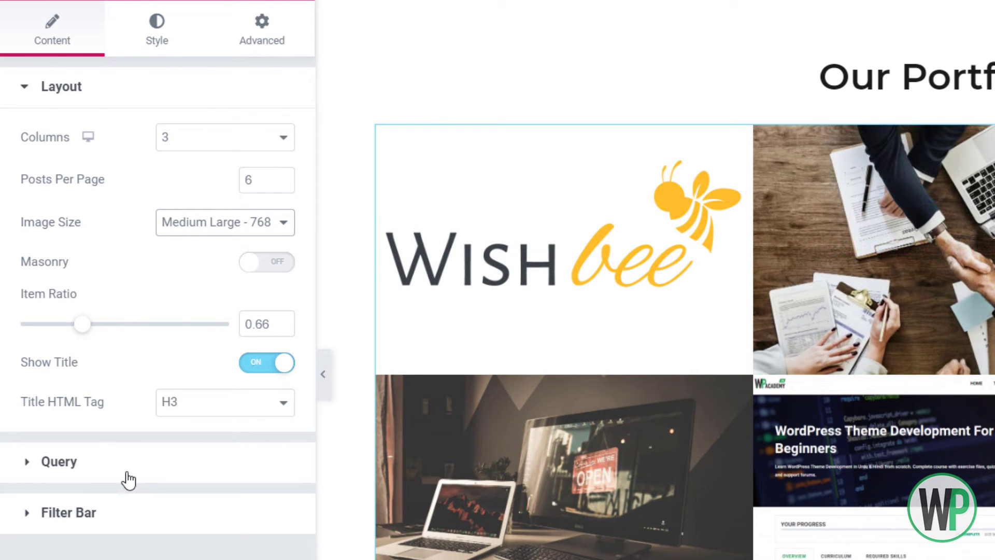
Step: Examine the Exclude options of the portfolio query and return to its Include options
left_click(125, 472)
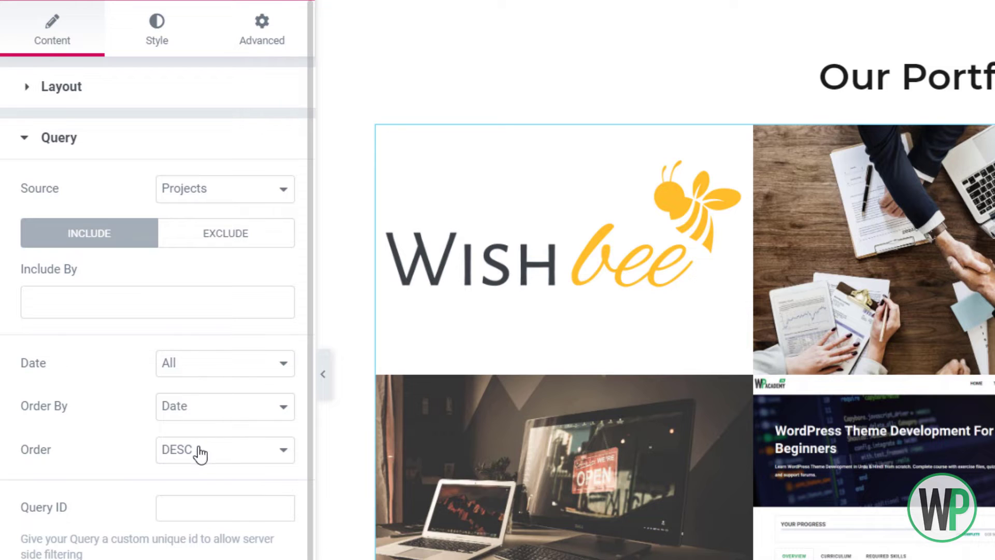
left_click(220, 241)
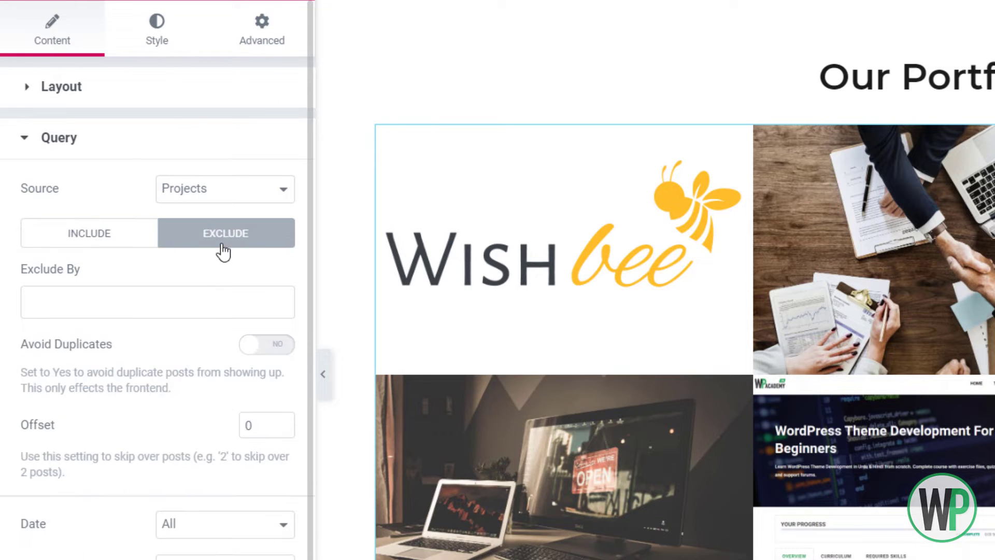
left_click(92, 242)
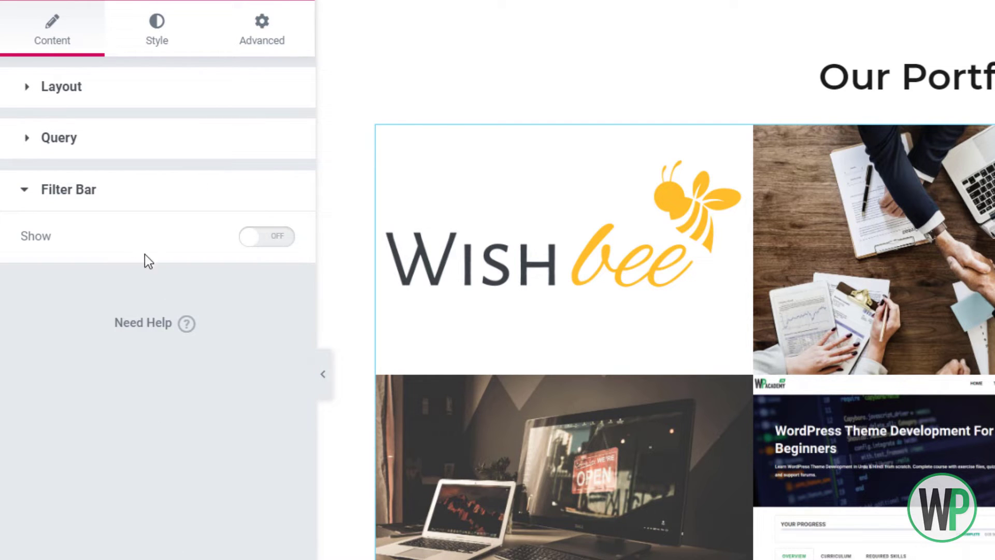
Step: Show the portfolio's filter bar and base it on the Project Types taxonomy
left_click(263, 243)
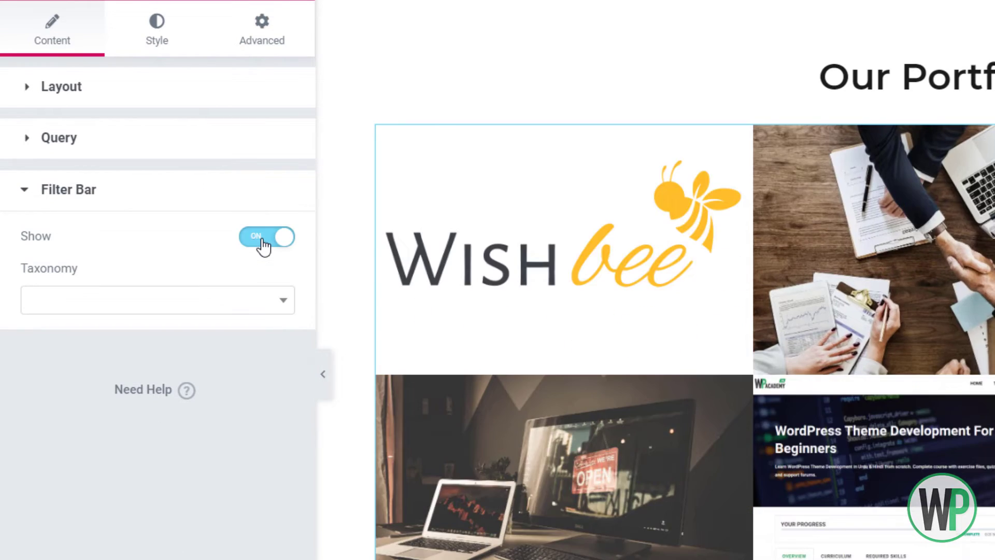
left_click(254, 296)
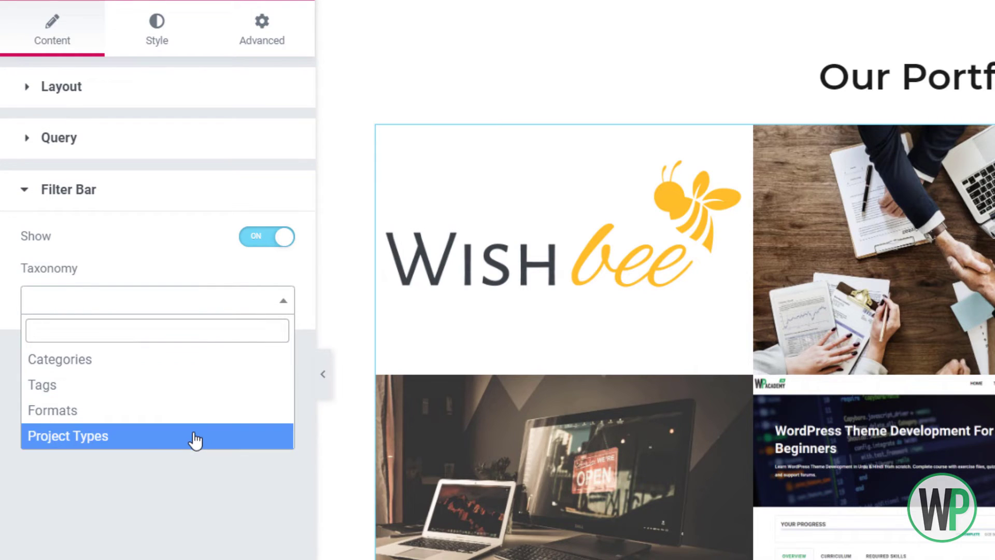
left_click(195, 435)
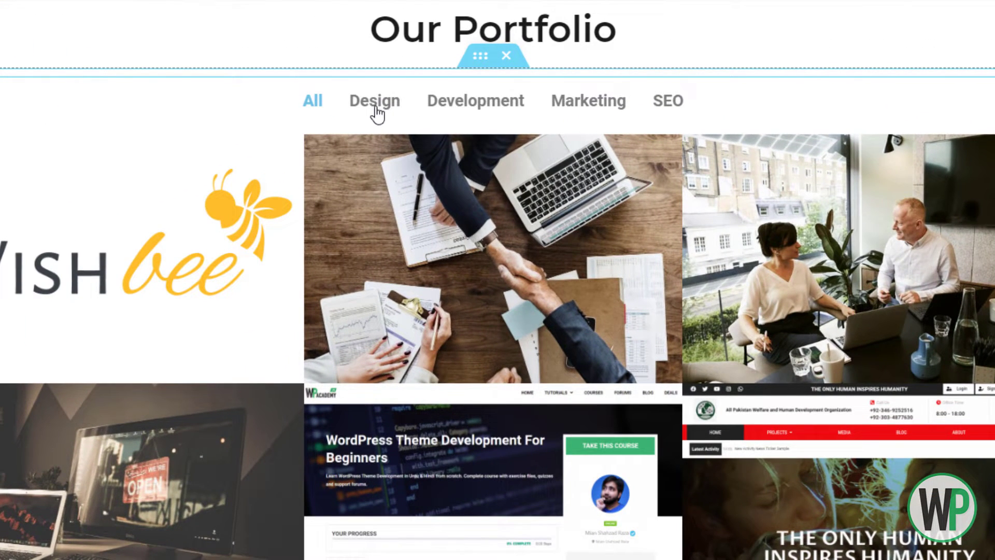
Step: Check the portfolio filters by showing Design, Development and Marketing projects, and return to All
left_click(376, 110)
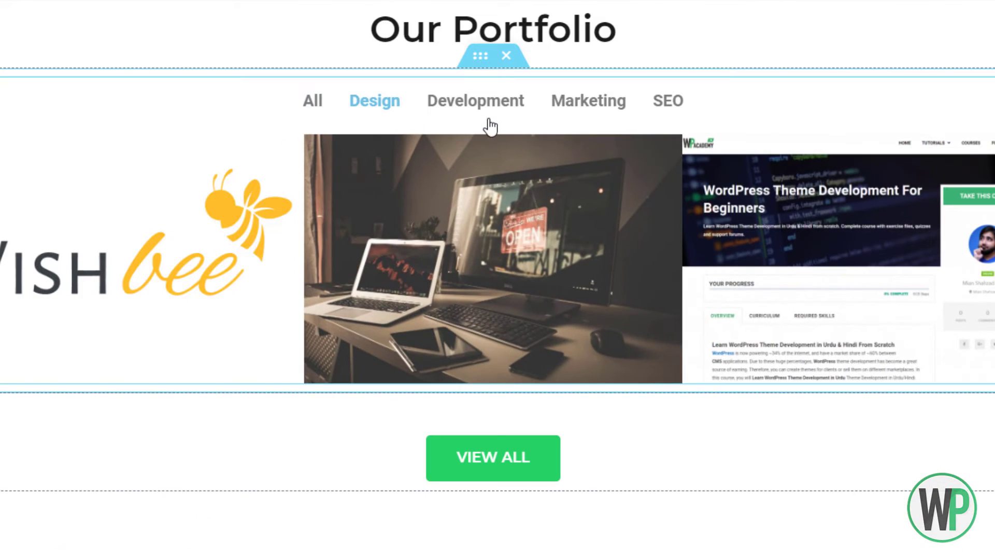
left_click(487, 104)
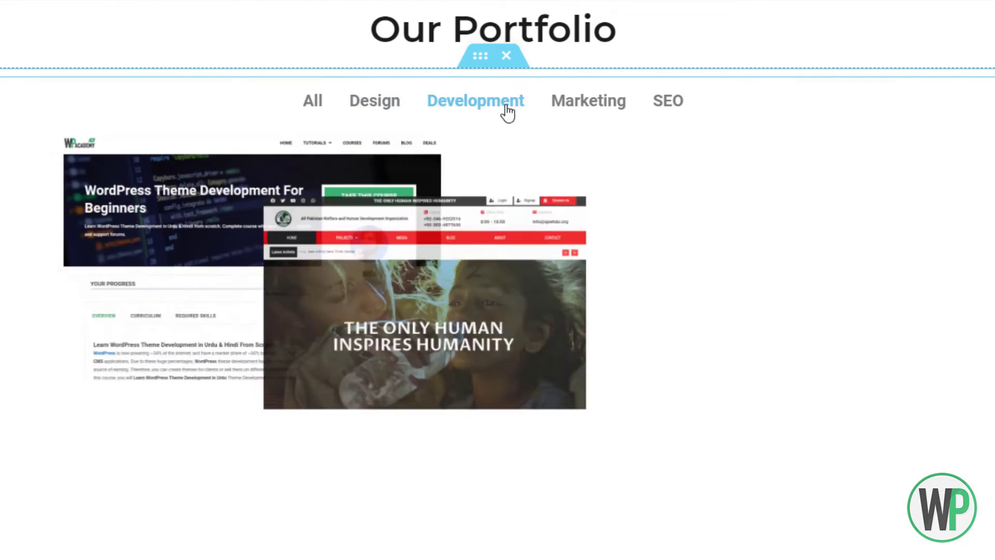
left_click(558, 115)
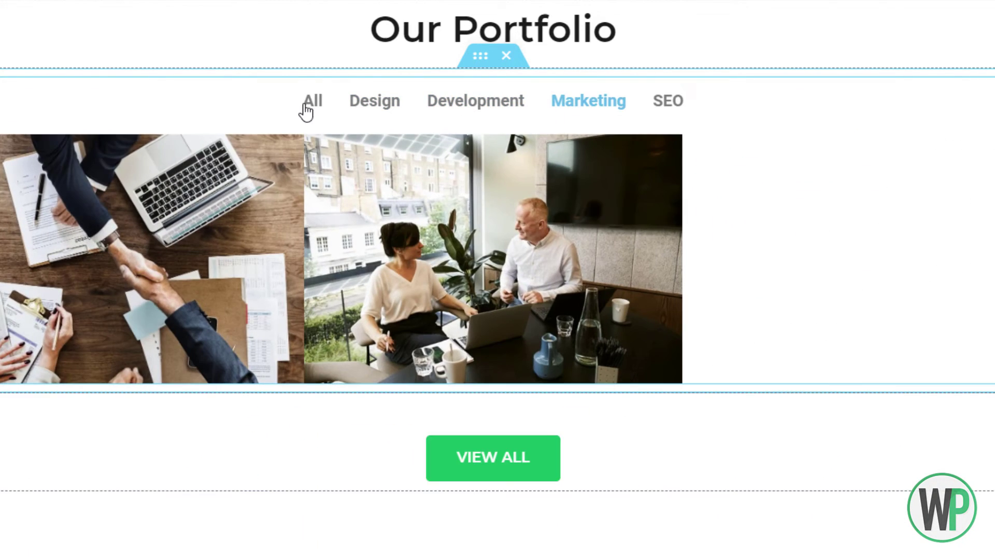
left_click(306, 106)
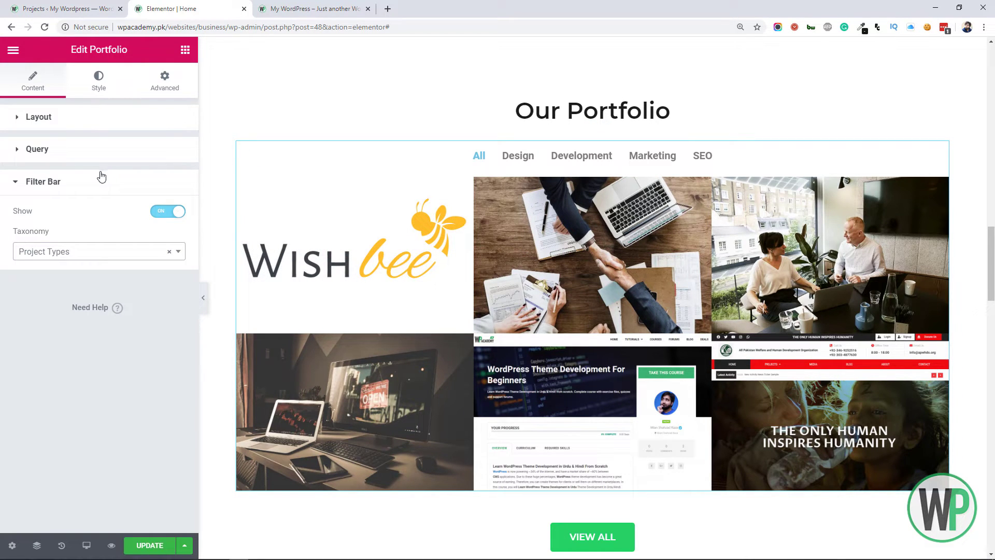
Step: Set both the columns gap and the rows gap of the portfolio items to 10
left_click(91, 90)
left_click(163, 164)
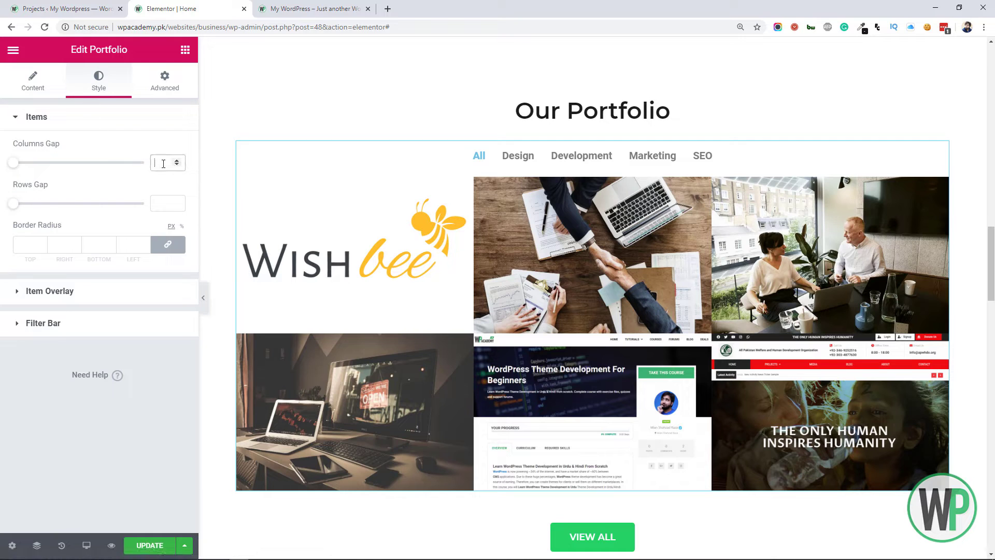
type("10")
left_click(160, 203)
type("1")
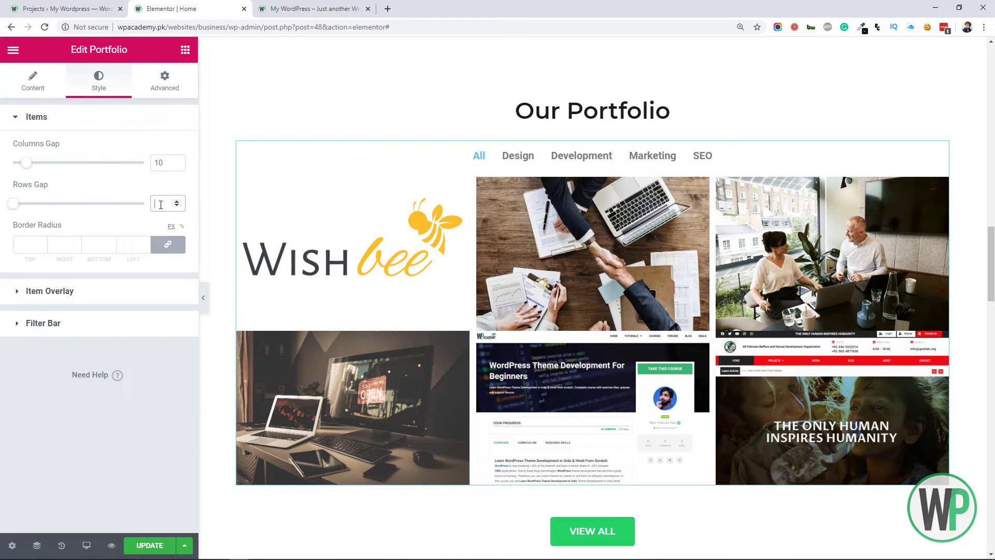
type("0")
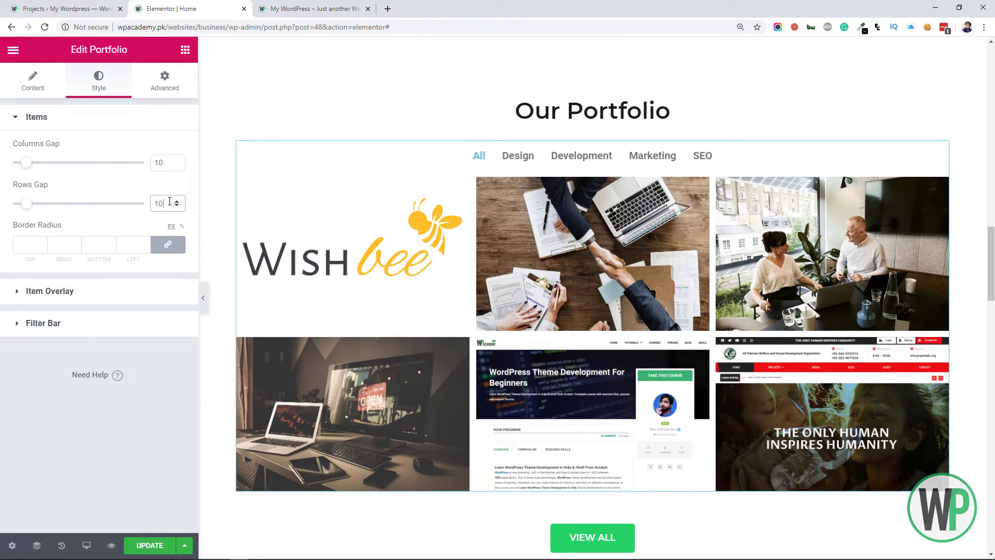
Step: Set the portfolio's item overlay background colour to semi-transparent black, #000000DE
left_click(103, 293)
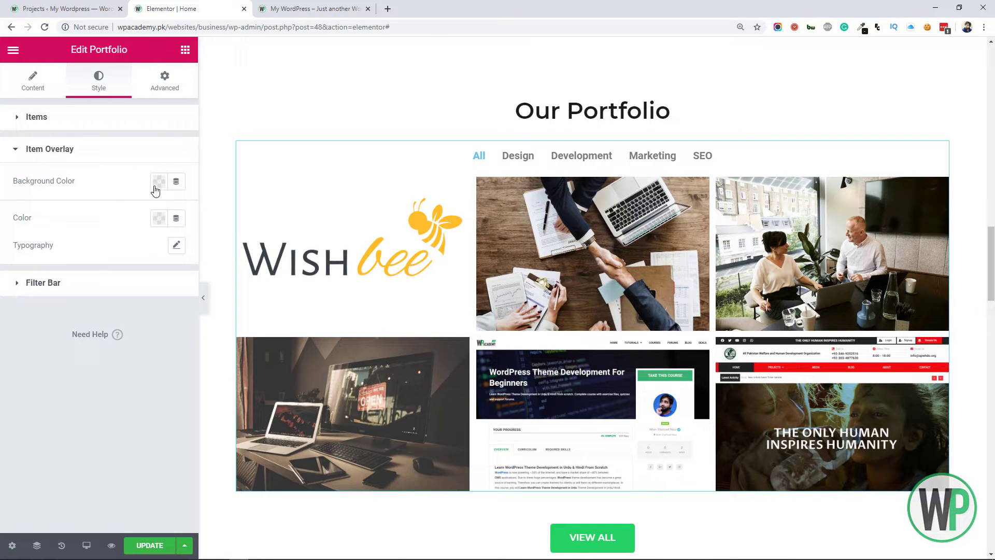
left_click(155, 181)
left_click_drag(129, 246, 57, 383)
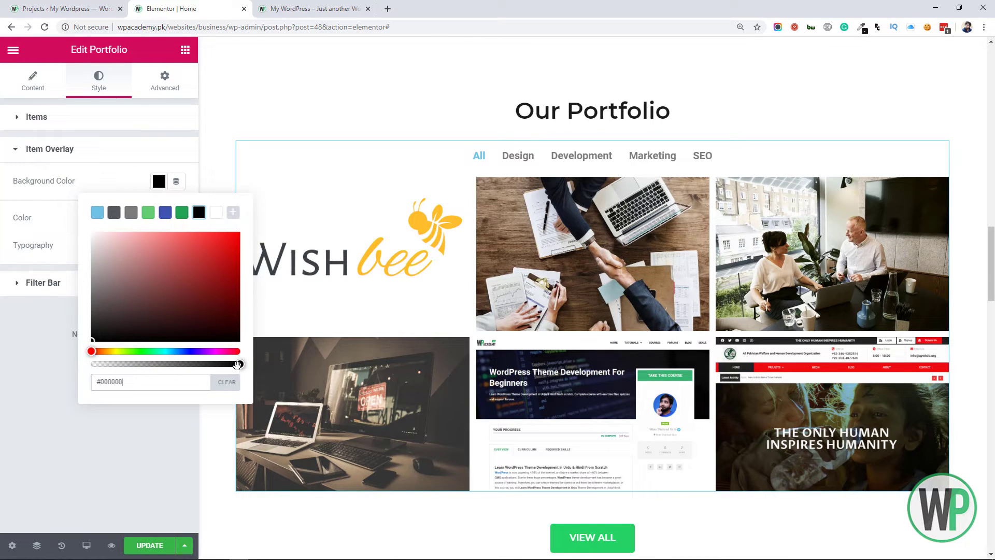
mouse_move(237, 364)
left_mouse_down()
mouse_move(213, 364)
mouse_move(221, 364)
left_mouse_up()
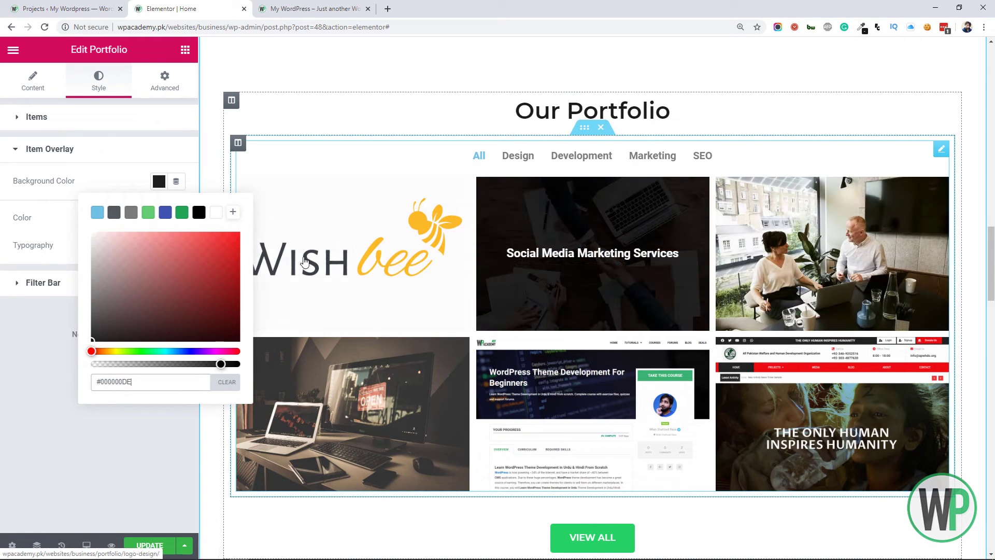
left_click(111, 189)
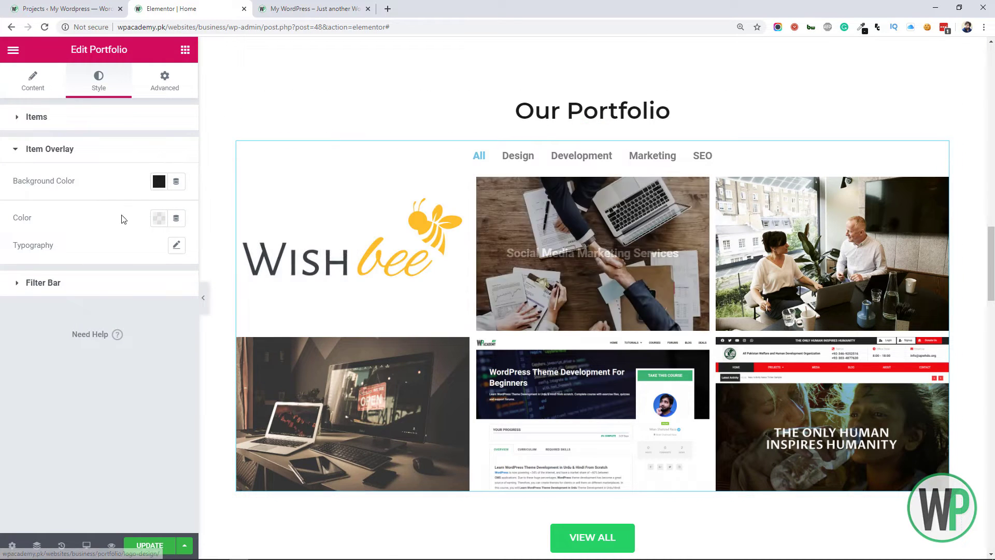
Step: Set the portfolio filter bar's text colour to dark grey and its active colour to light green
left_click(119, 284)
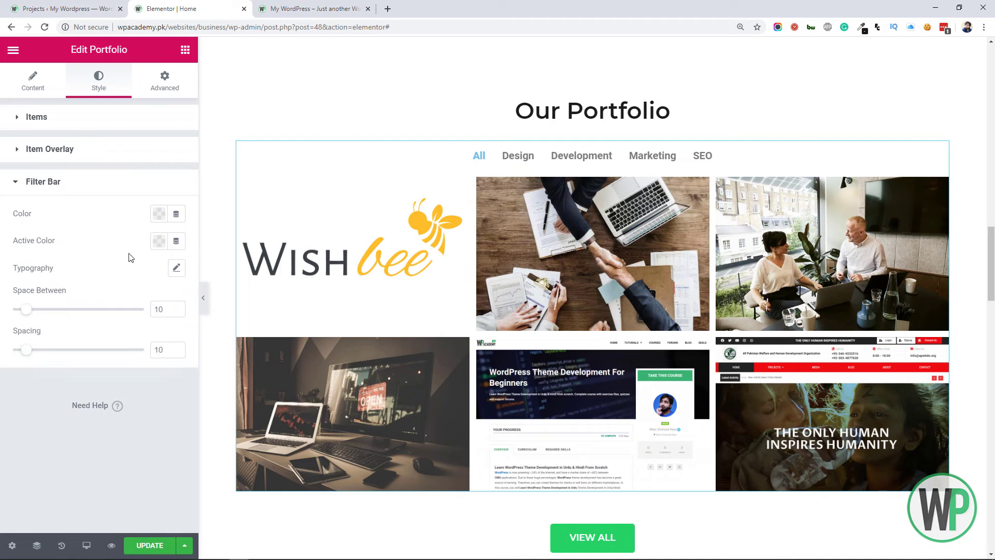
left_click(159, 218)
left_click(94, 284)
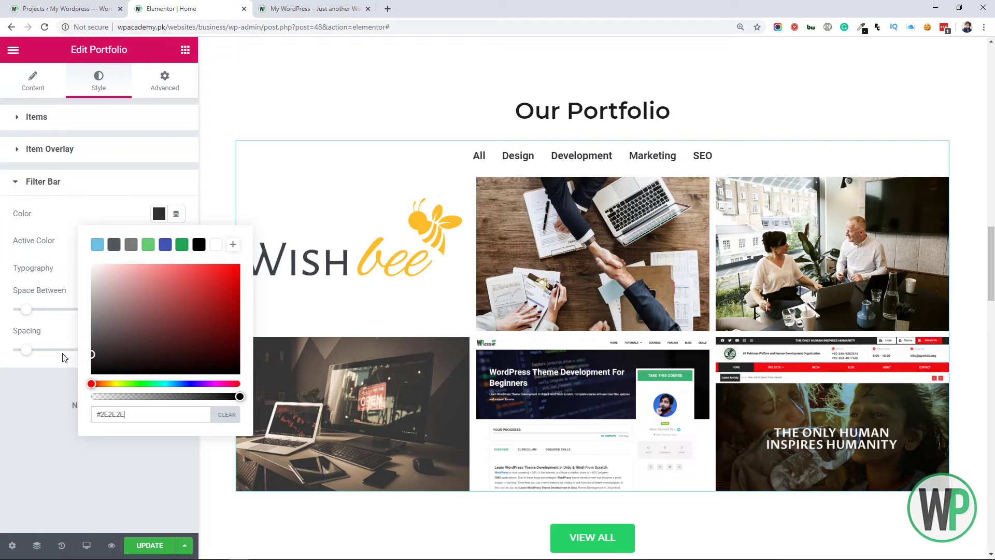
left_click(23, 255)
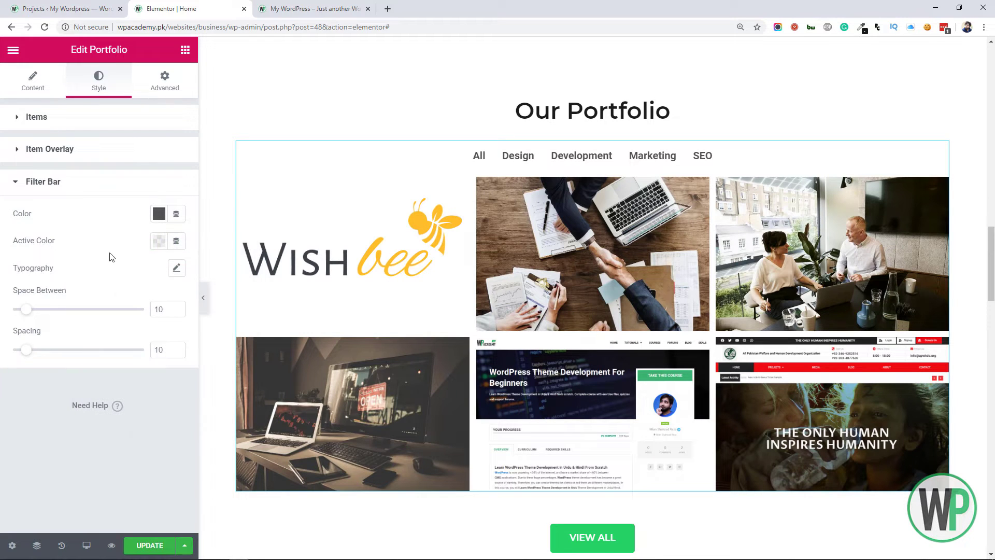
left_click(159, 241)
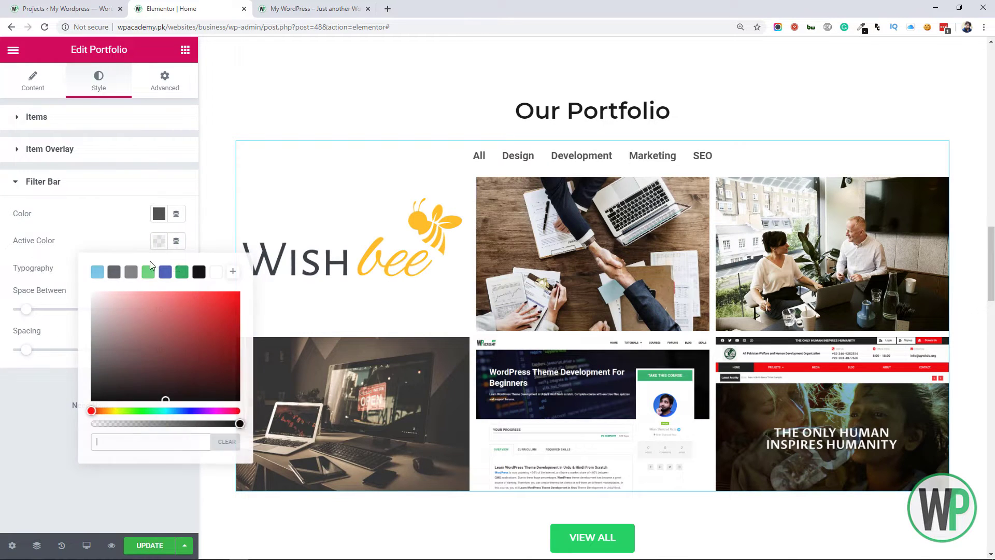
left_click(181, 272)
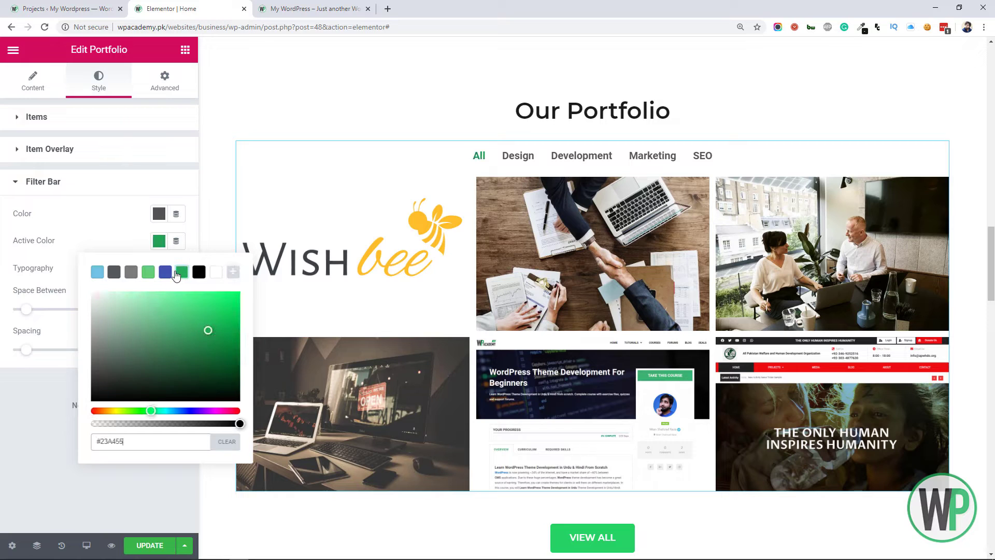
left_click(149, 272)
left_click(1, 275)
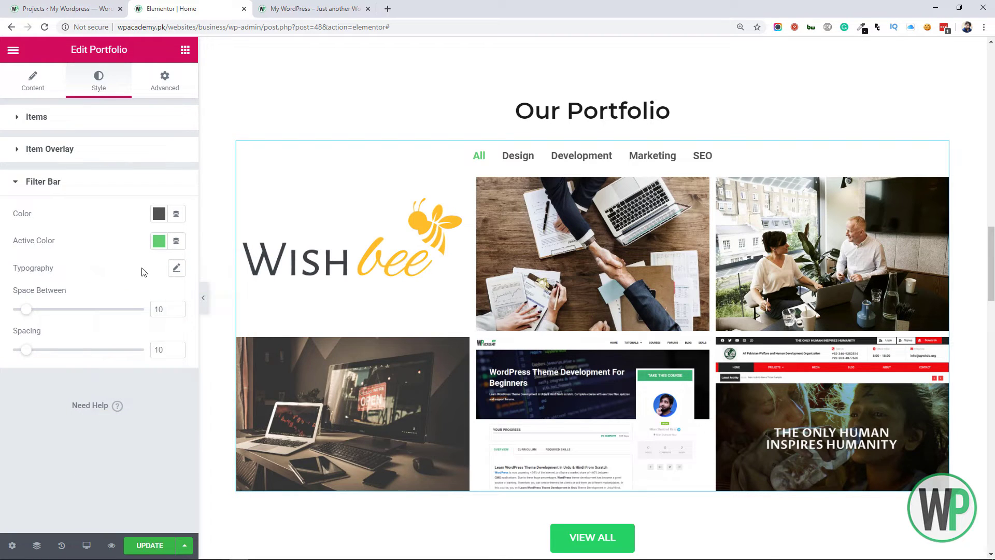
Step: Look over the portfolio's filter typography, item style, advanced and custom CSS settings, and return to its layout options
left_click(176, 268)
left_click(177, 270)
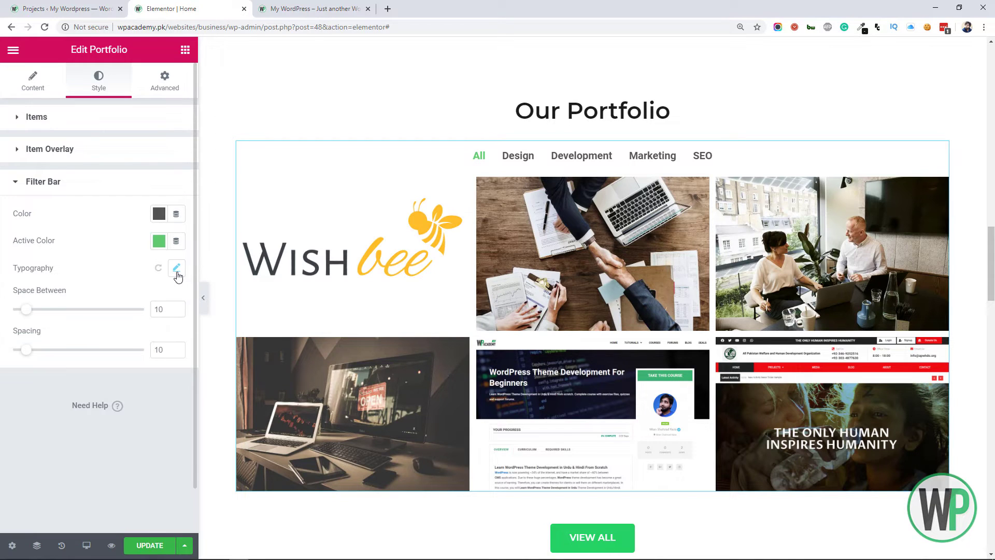
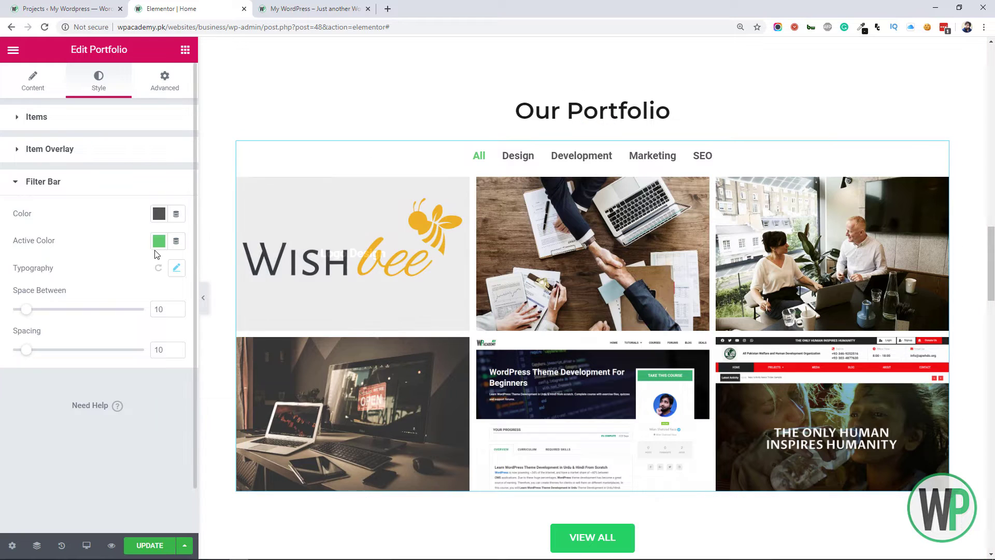
left_click(96, 120)
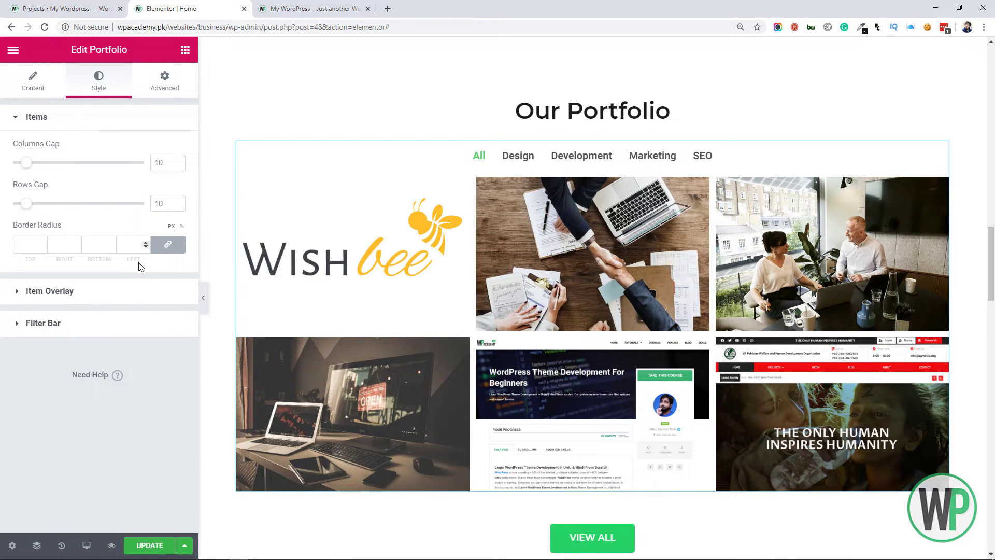
left_click(122, 321)
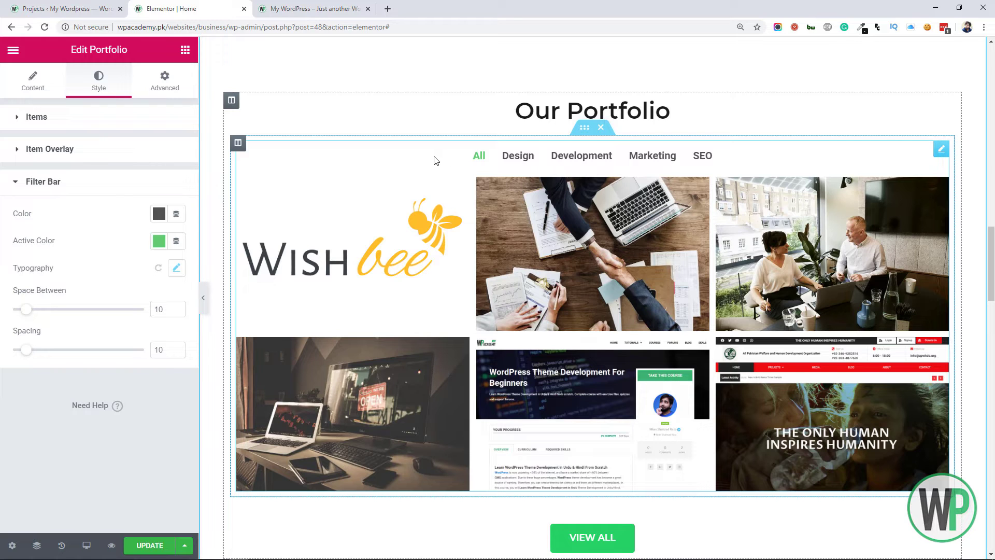
left_click(155, 92)
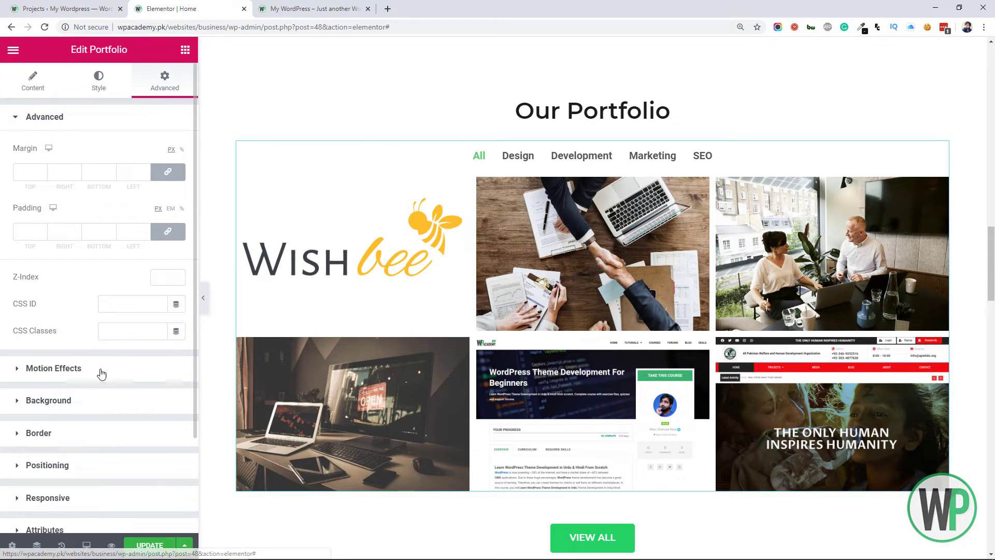
scroll(96, 410, "down", 3)
left_click(90, 441)
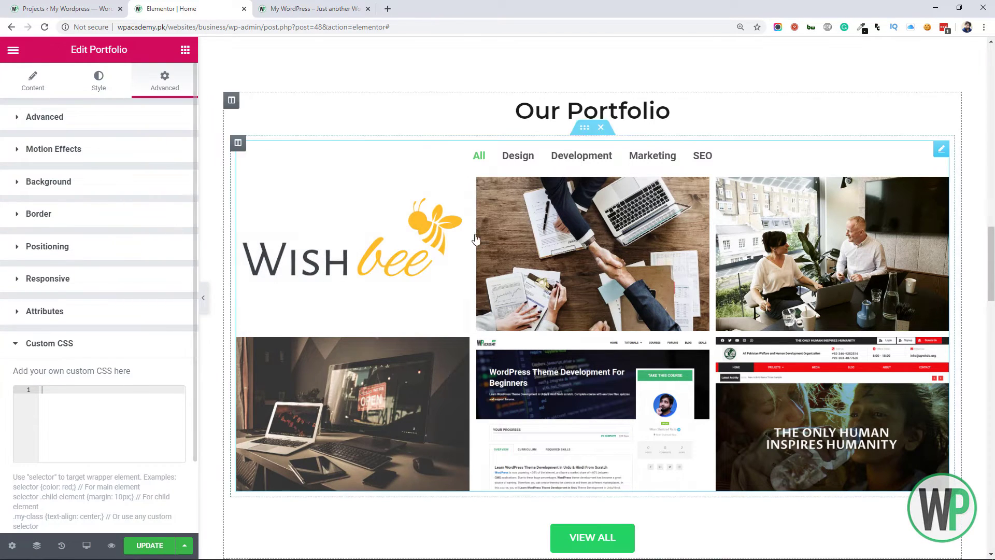
left_click(37, 84)
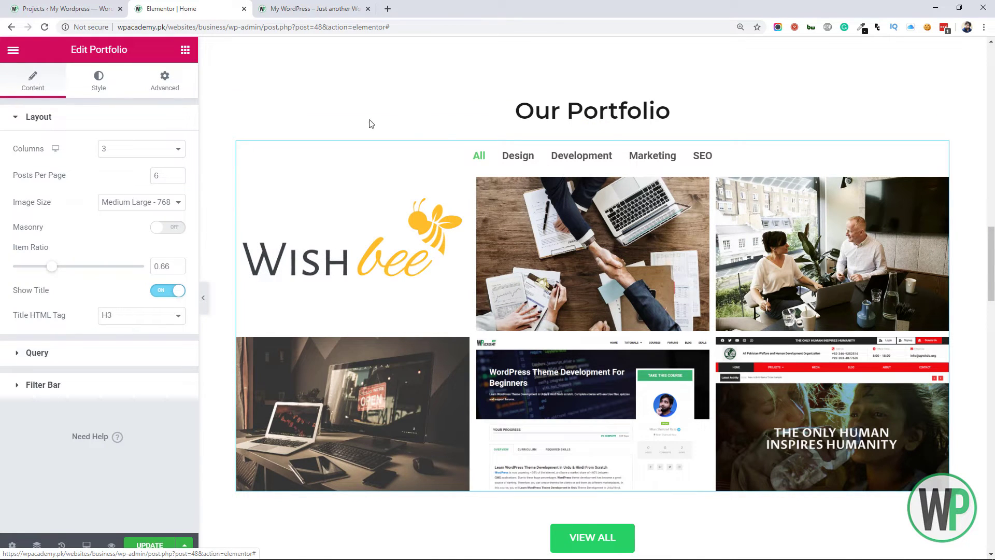
Step: Set the border radius of the portfolio items to 5 px on all corners
left_click(95, 92)
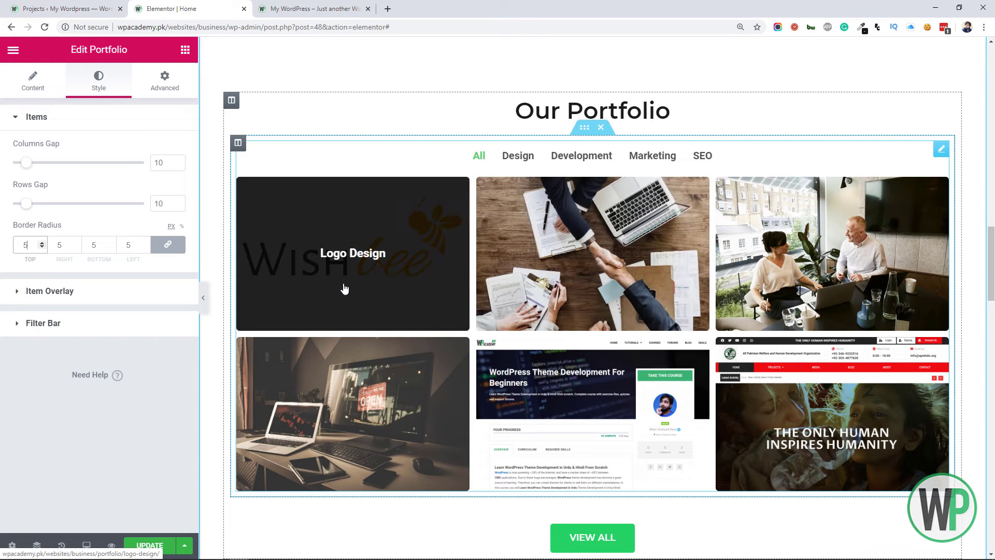
left_click(105, 303)
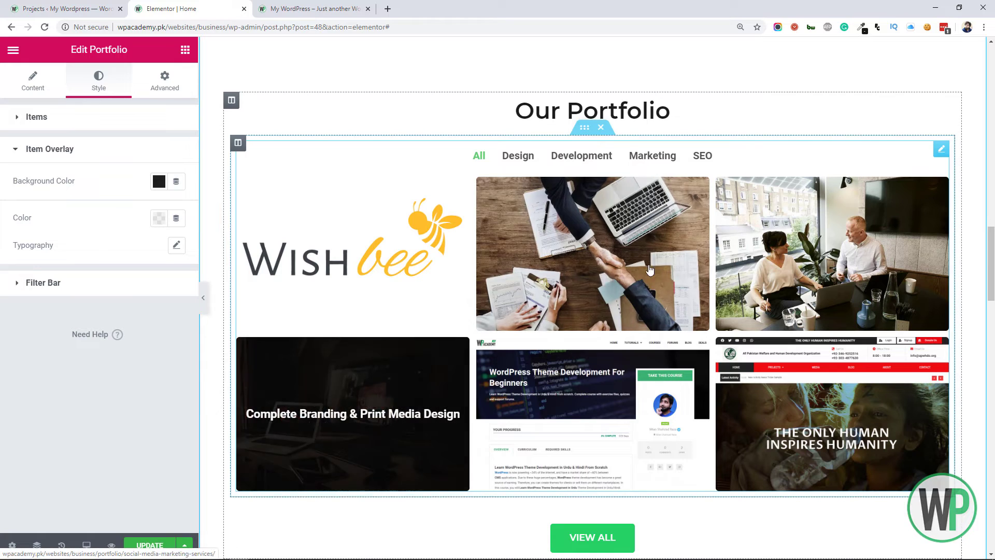
Step: Link the View All button below the portfolio to the Projects page and update the Home page
left_click(670, 536)
left_click(21, 217)
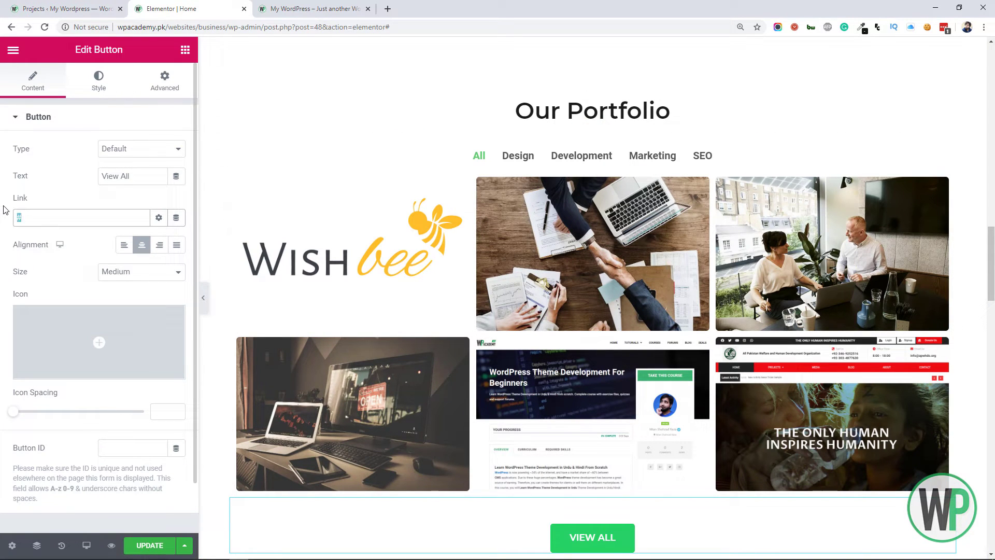
type("proj")
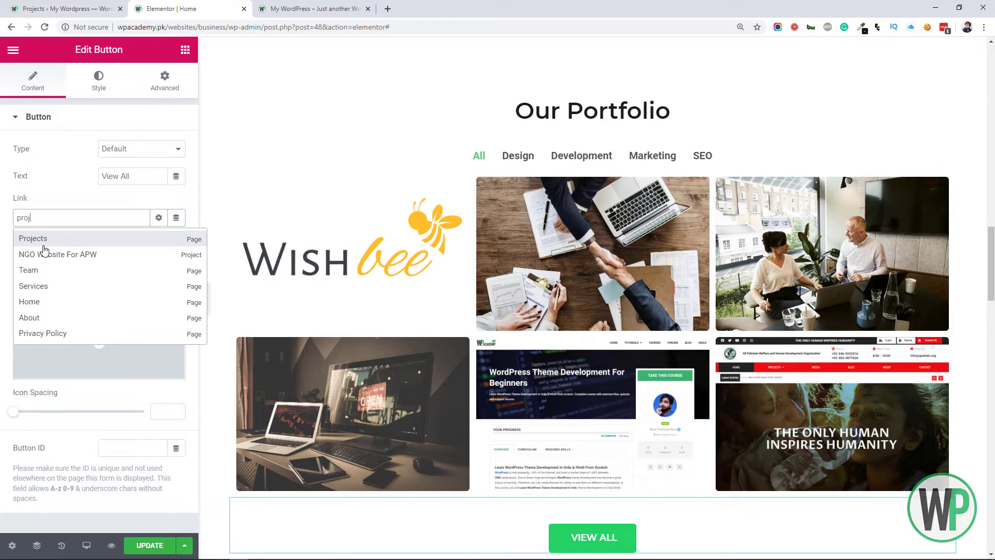
left_click(56, 239)
mouse_move(167, 361)
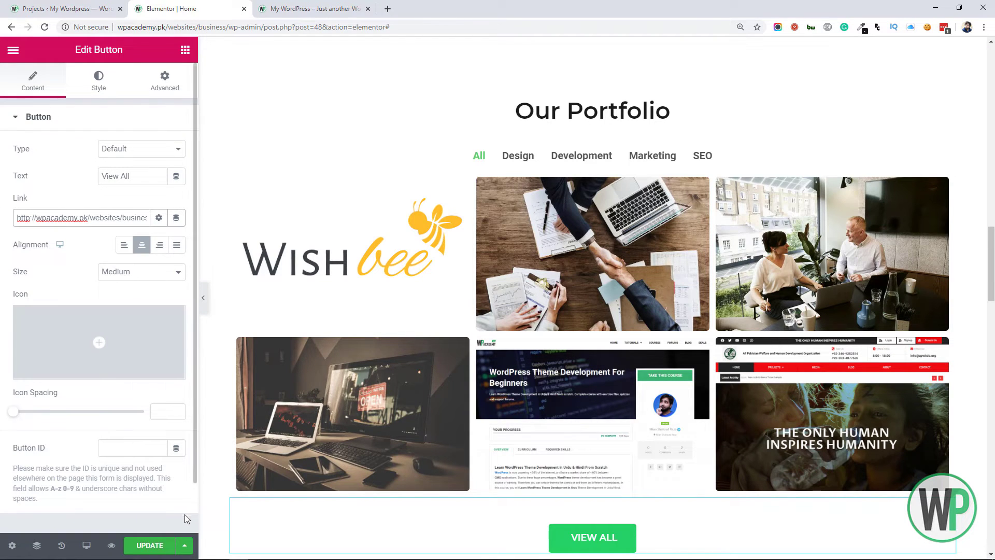
left_click(149, 545)
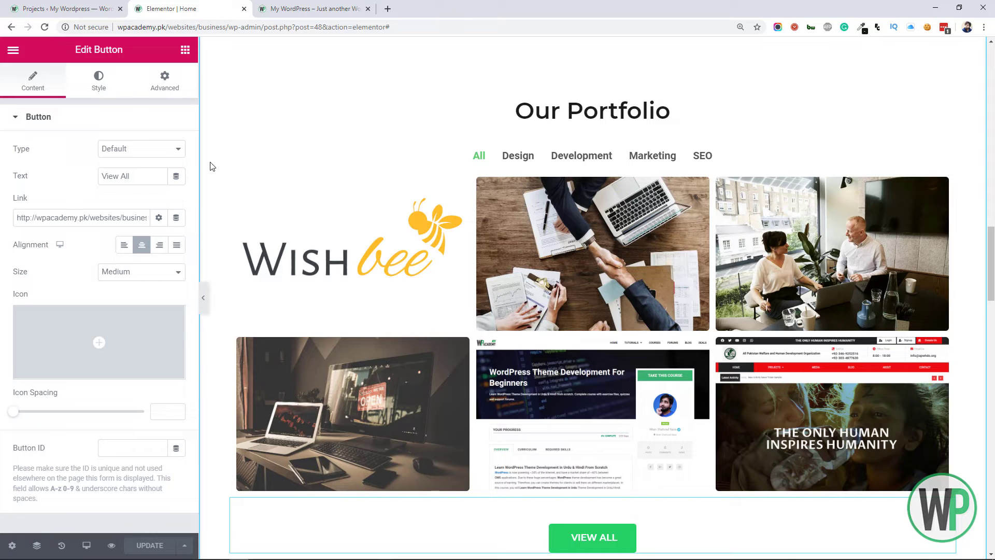
Step: Open the Projects page from the WordPress Pages list for editing with Elementor in a separate browser tab
left_click(67, 9)
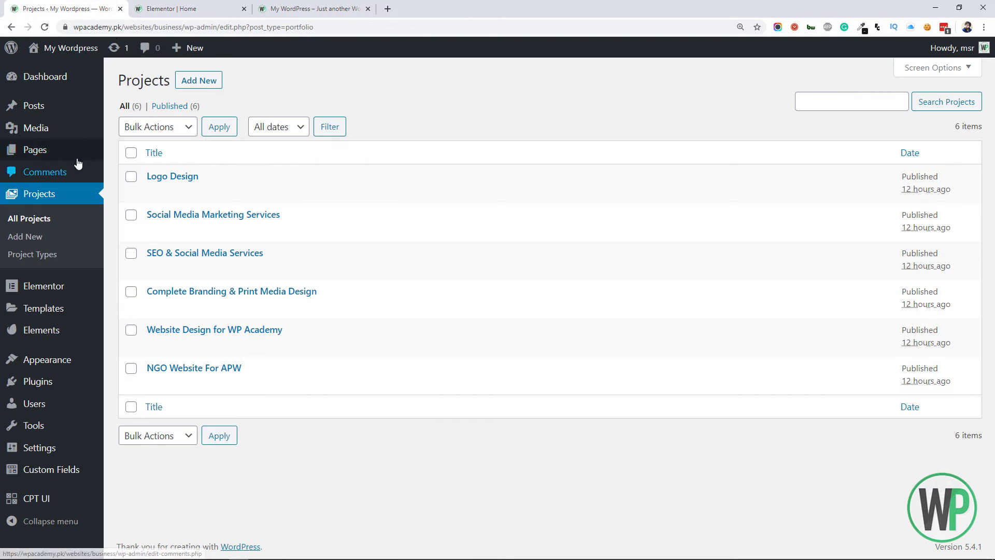
left_click(102, 159)
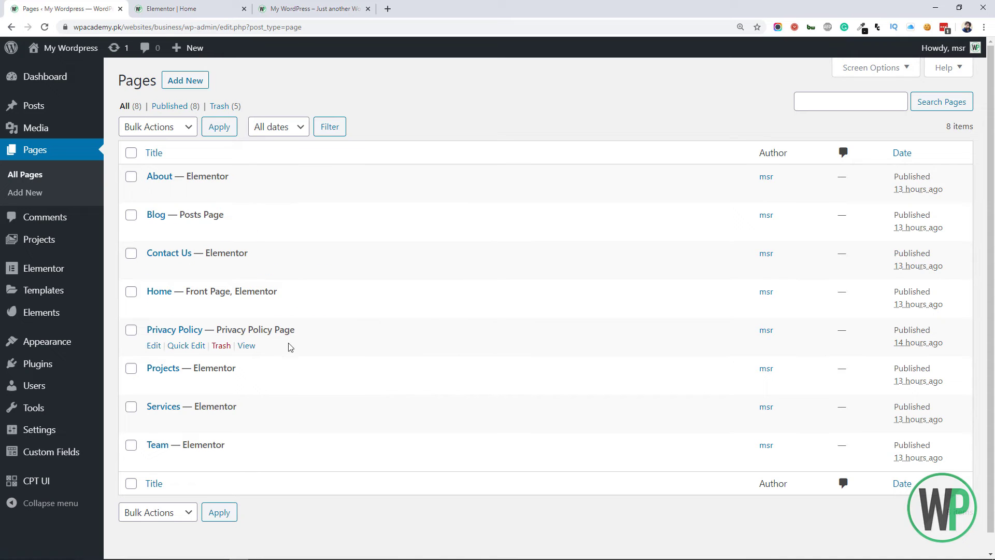
middle_click(274, 387)
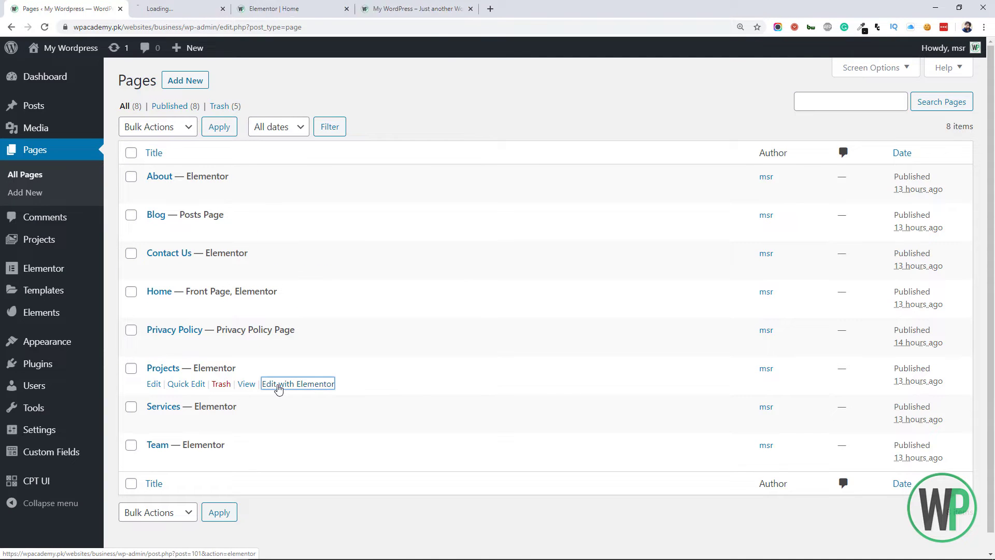
left_click(213, 5)
left_click(309, 8)
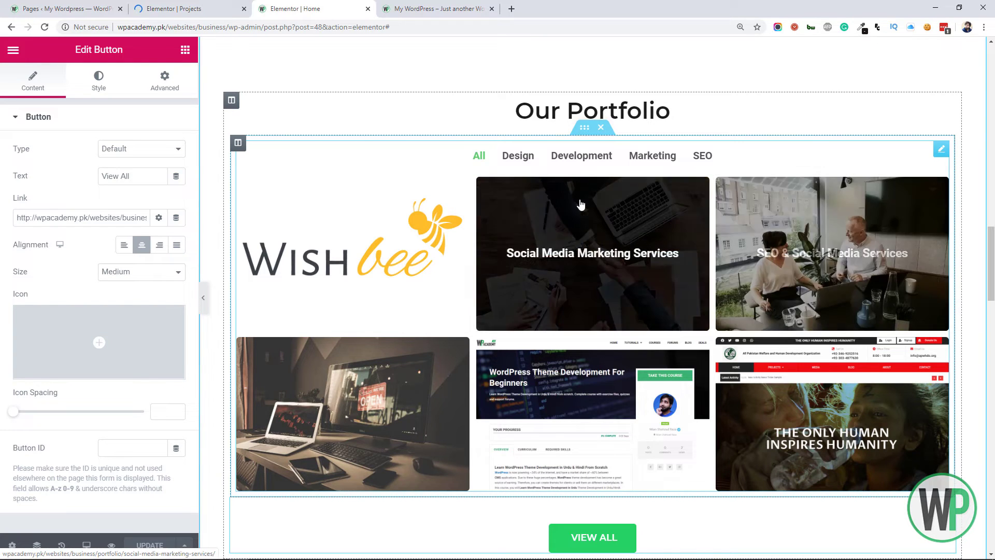
left_click_drag(991, 253, 992, 260)
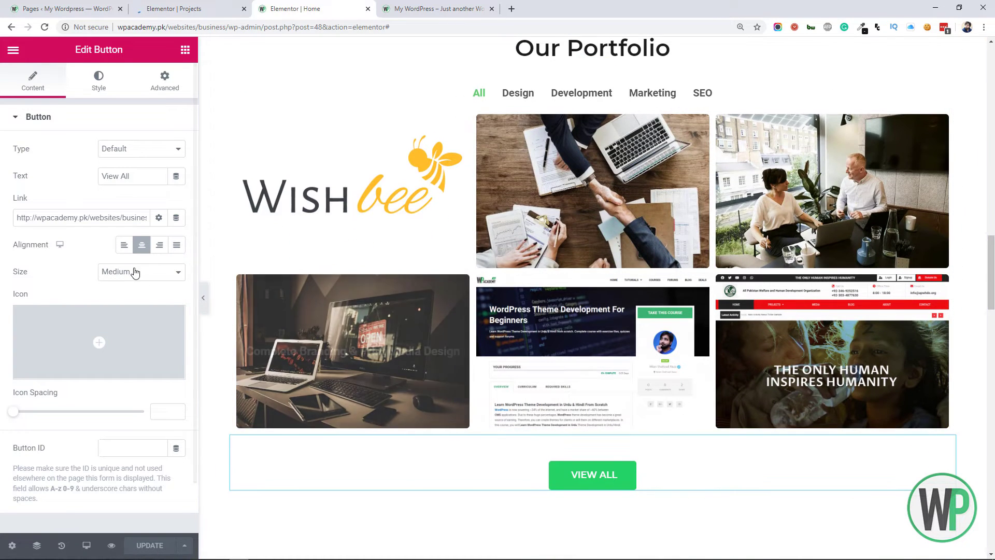
left_click(231, 8)
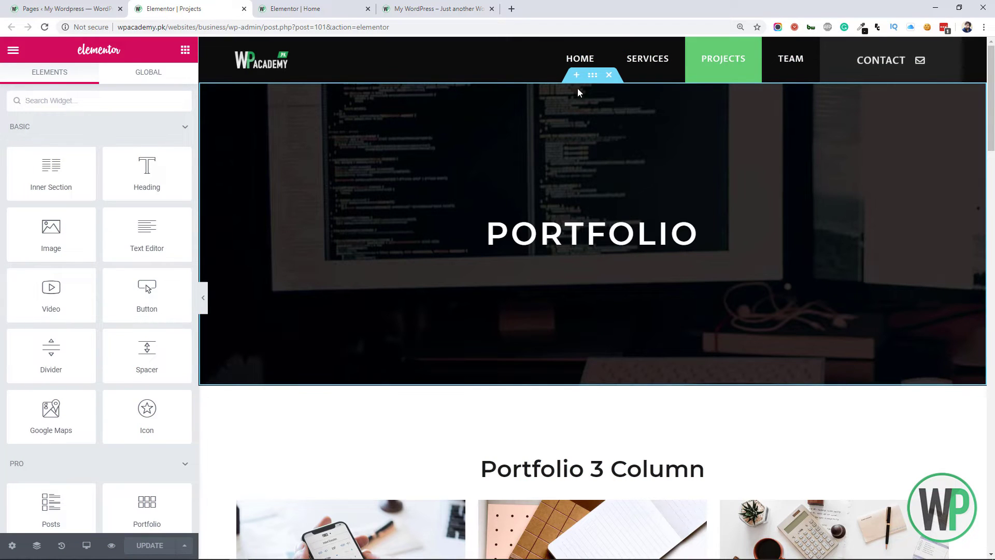
Step: Set the Portfolio header section's top and bottom padding to 100 px, with its background image positioned Center Center and sized Cover
left_click(592, 75)
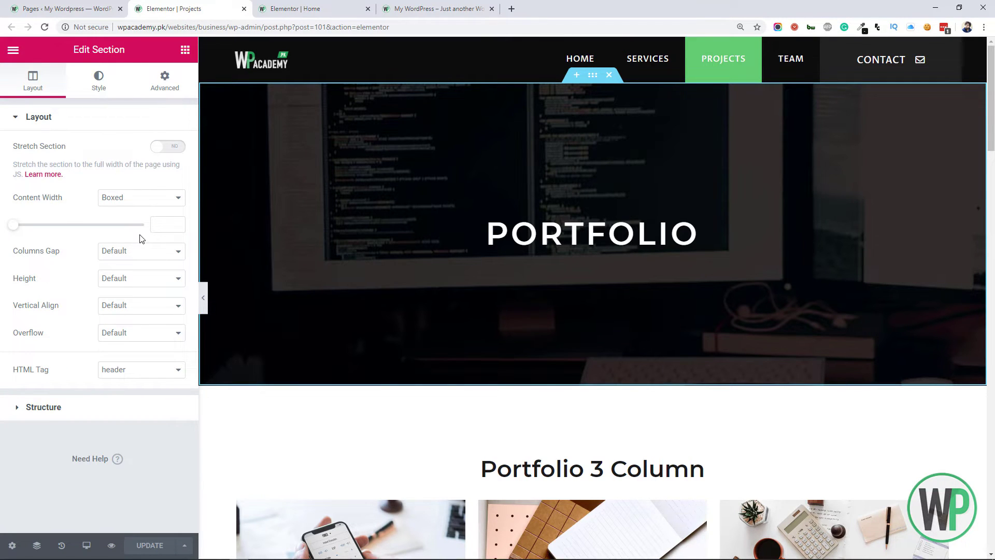
left_click(154, 75)
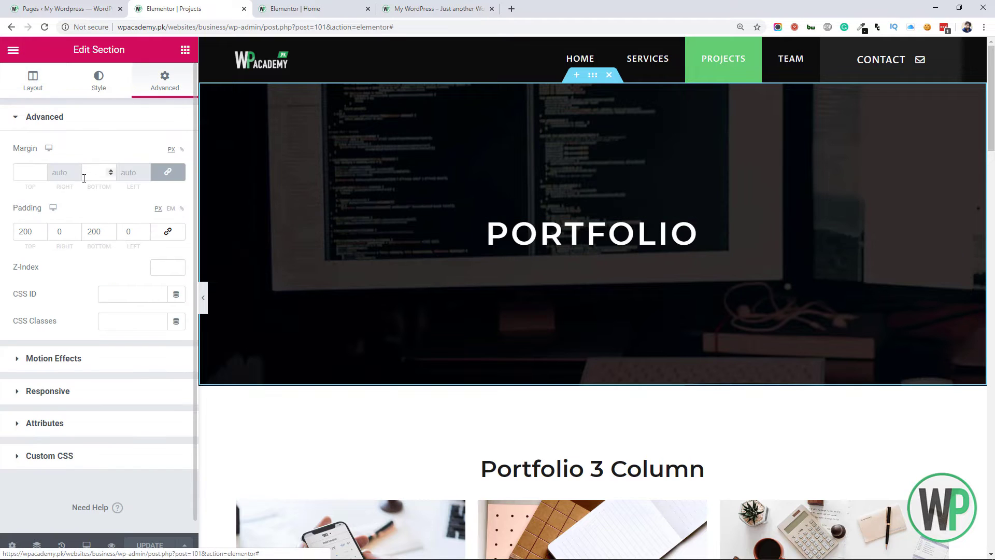
type("1")
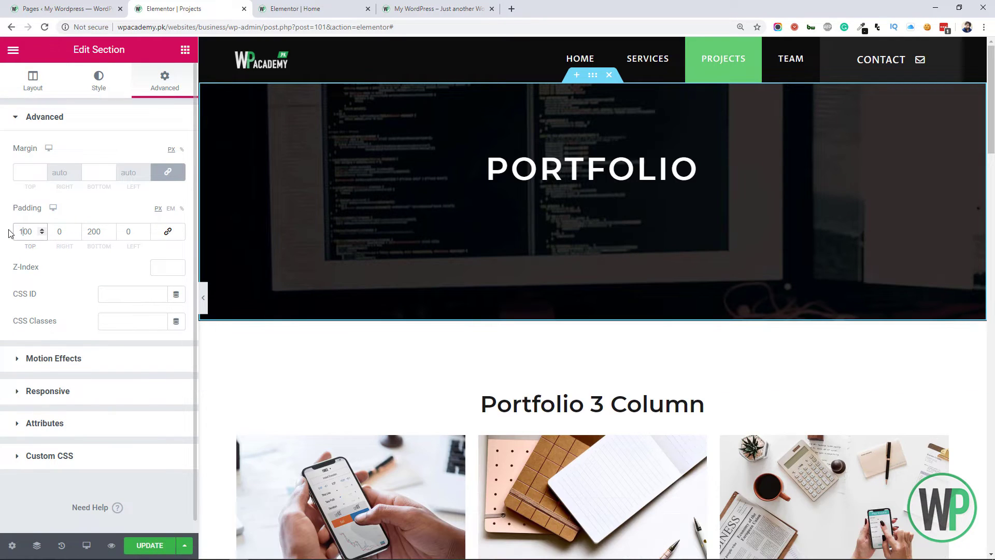
left_click_drag(92, 230, 85, 230)
type("1")
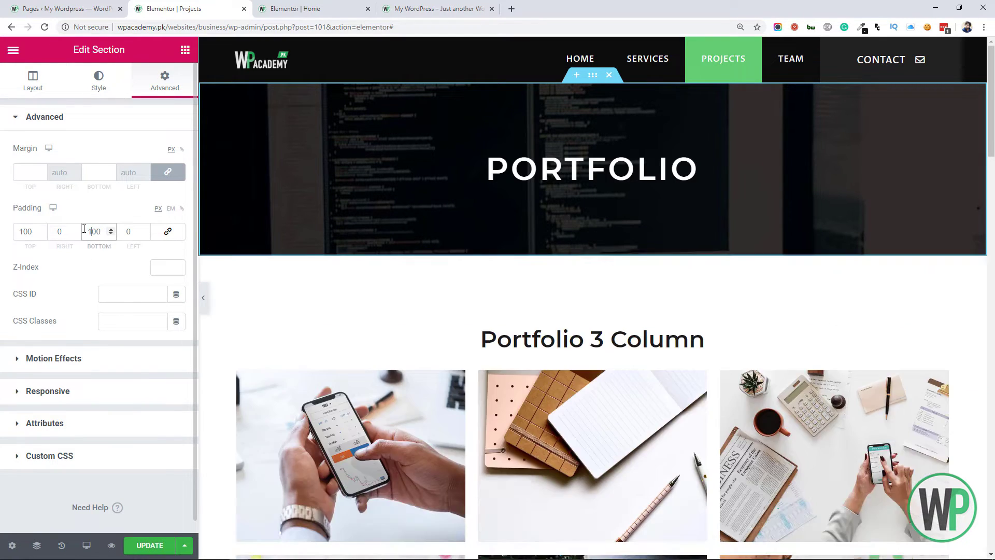
left_click(99, 81)
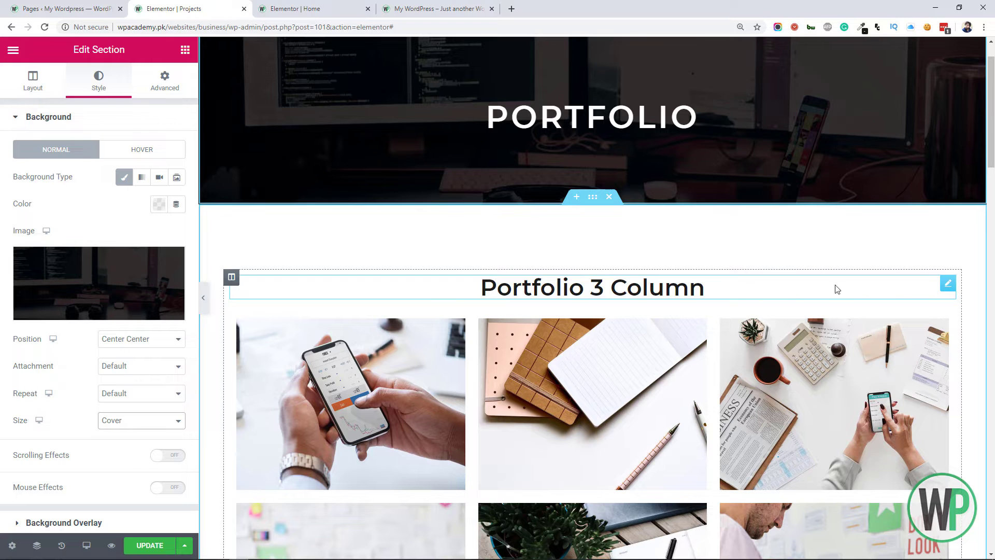
Step: Delete the Portfolio 3 Column Full Width section and the remaining section below it, above the Stay in Touch footer
scroll(777, 285, "down", 10)
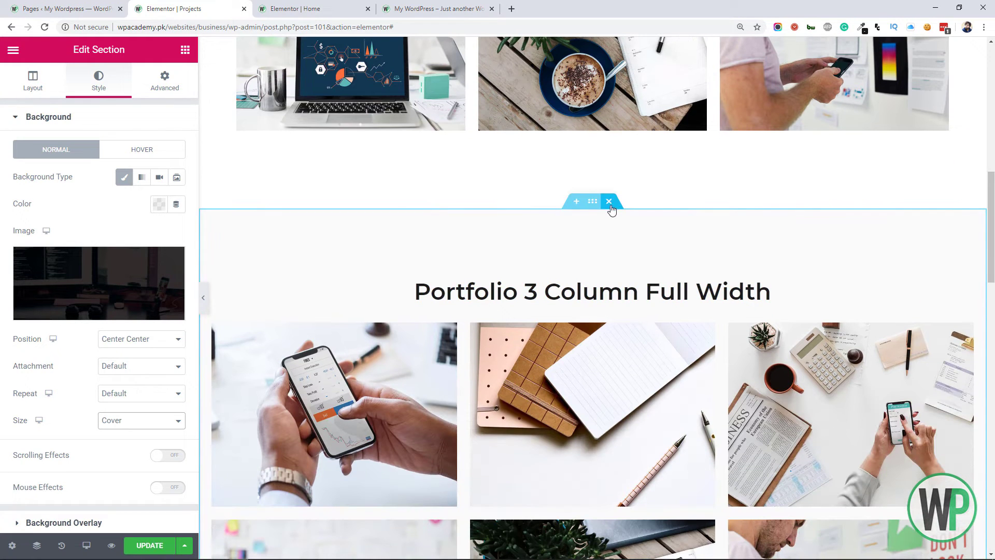
left_click(610, 202)
left_click(608, 202)
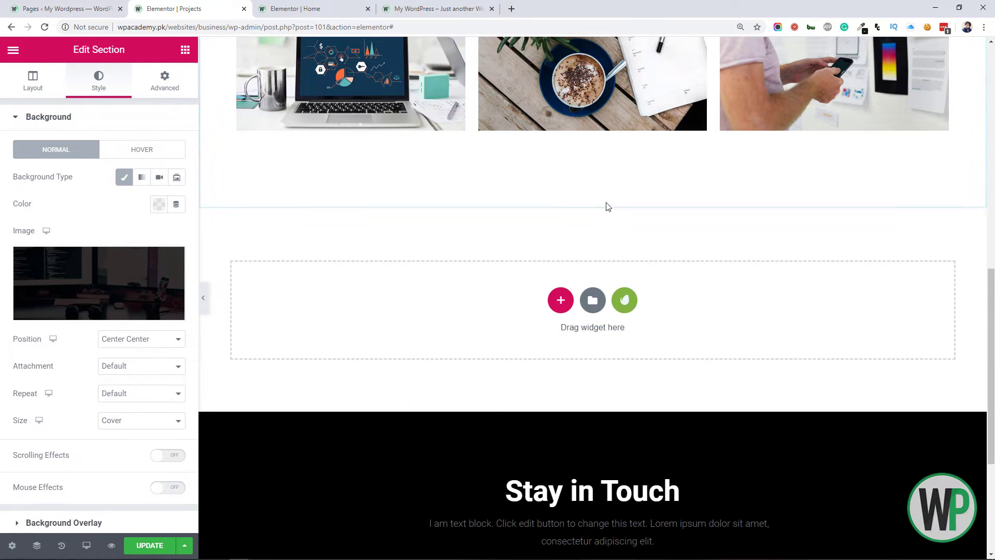
Step: Copy the Our Portfolio section from the Home page and paste it between the header and Portfolio 3 Column on the Projects page
scroll(983, 395, "up", 8)
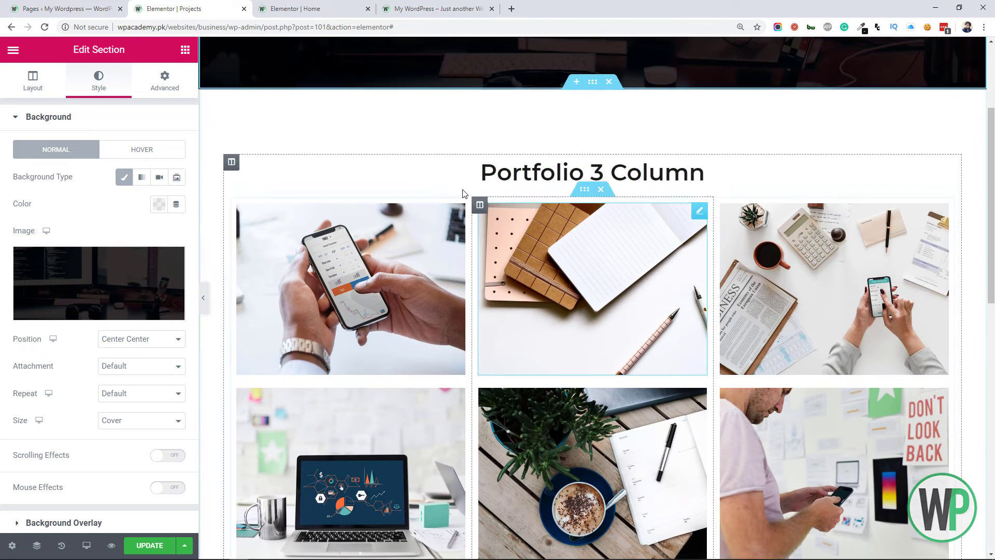
left_click(77, 9)
left_click(244, 8)
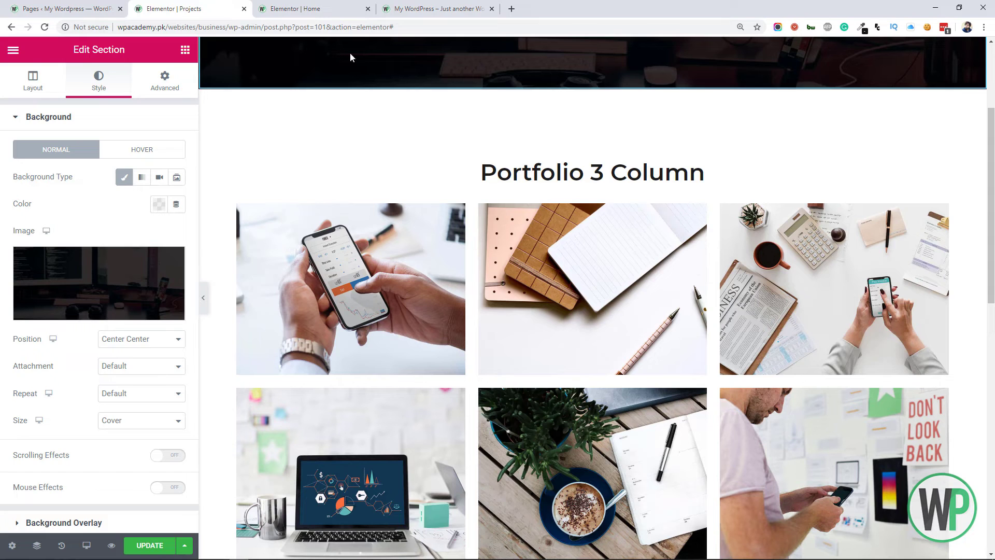
left_click(311, 9)
scroll(581, 57, "up", 2)
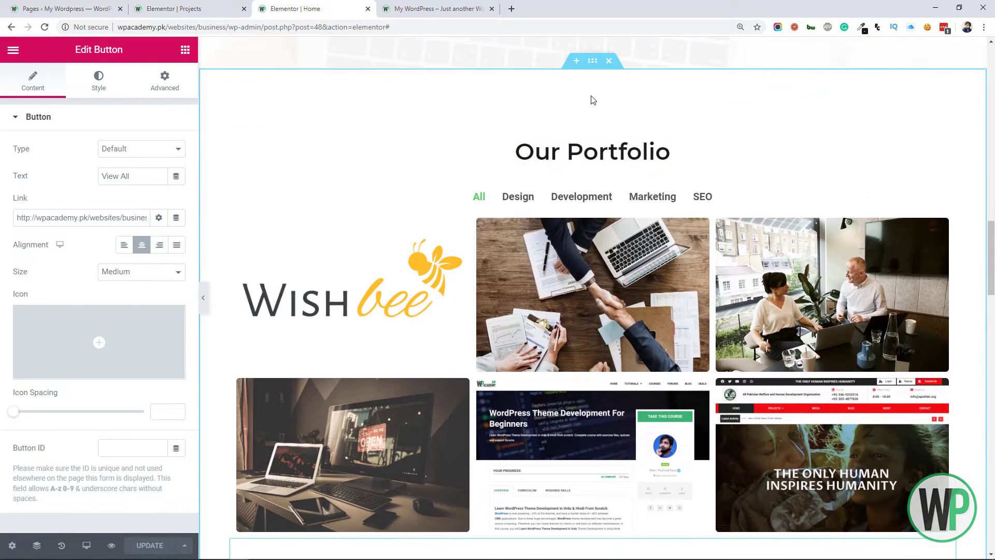
right_click(591, 60)
left_click(625, 117)
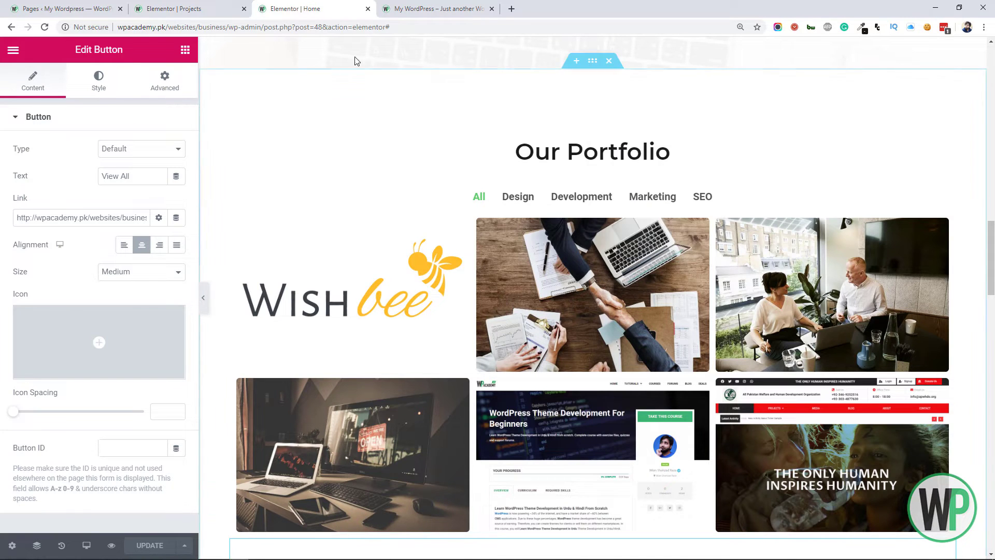
key("ctrl+shift+Tab")
left_click(577, 82)
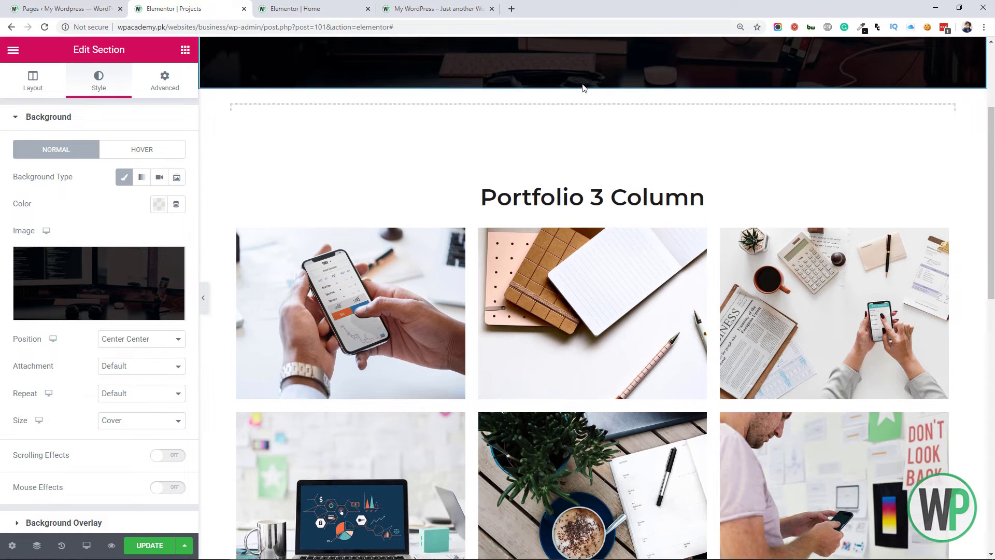
right_click(601, 151)
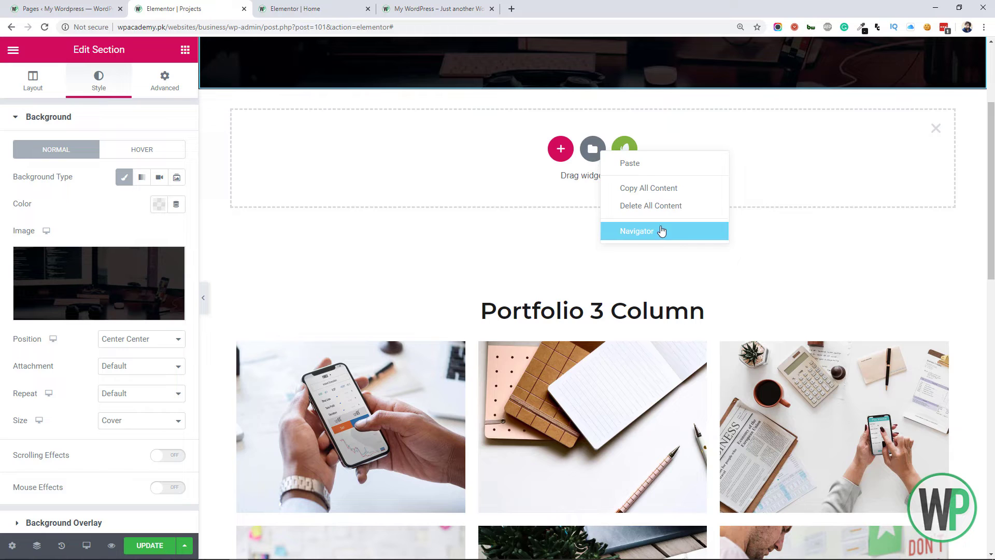
left_click(643, 164)
Step: Delete the Portfolio 3 Column section and the View All button beneath the pasted portfolio
scroll(592, 311, "down", 7)
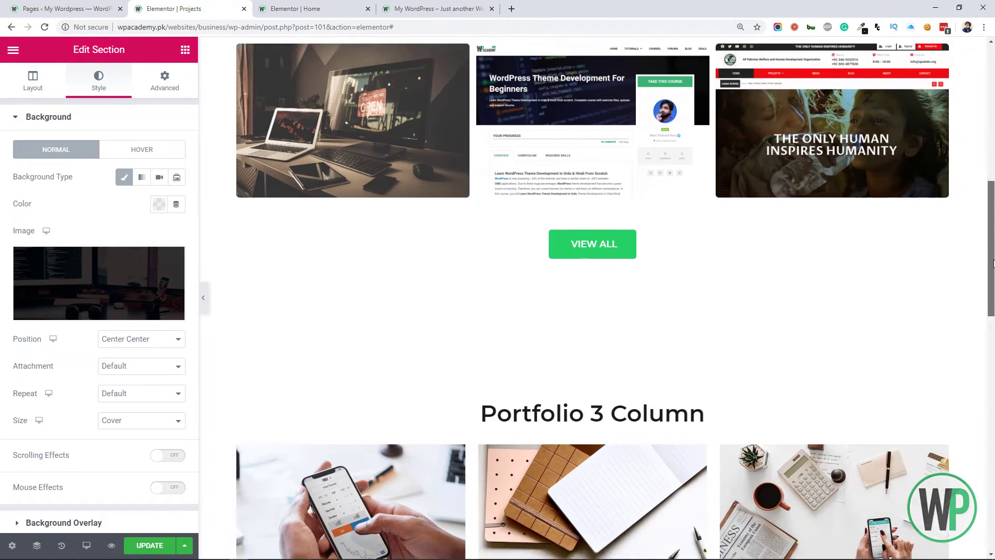
left_click(610, 291)
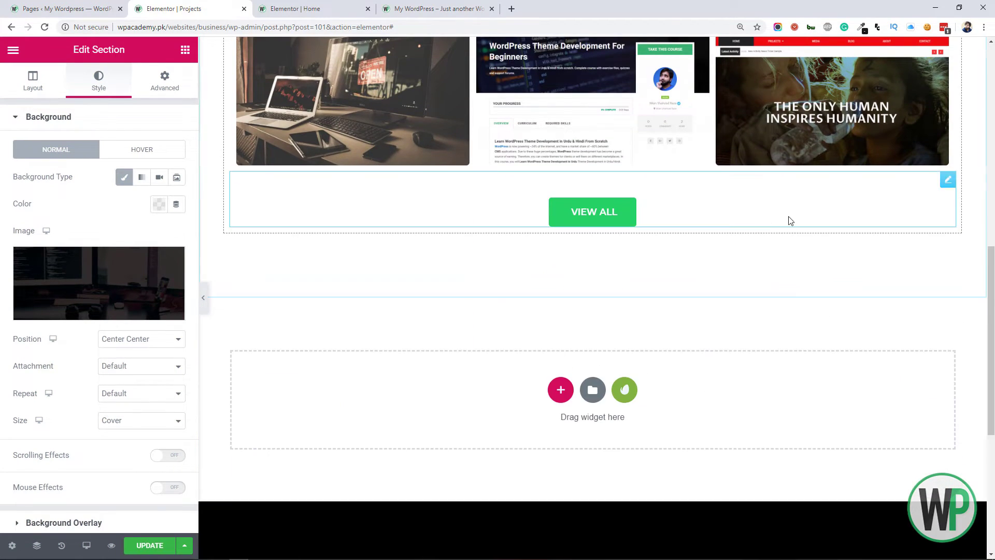
right_click(953, 181)
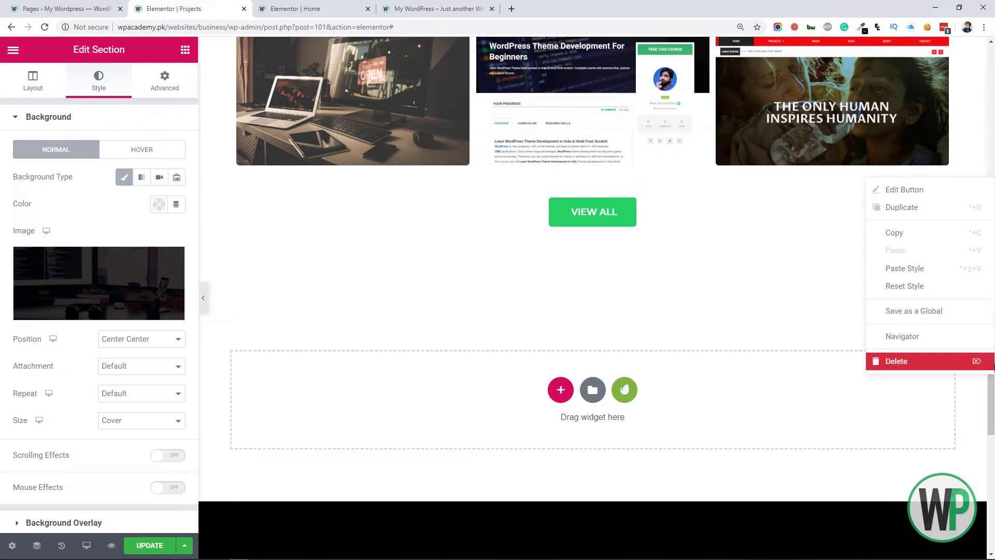
left_click(985, 361)
Step: Set the pasted Portfolio widget to 12 posts per page and turn off its filter bar
scroll(936, 207, "up", 3)
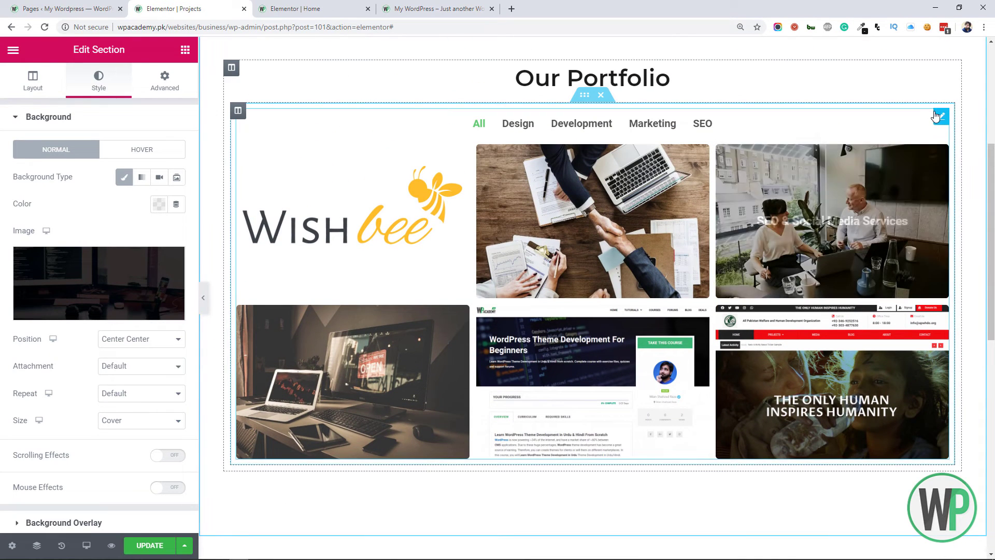
left_click(939, 115)
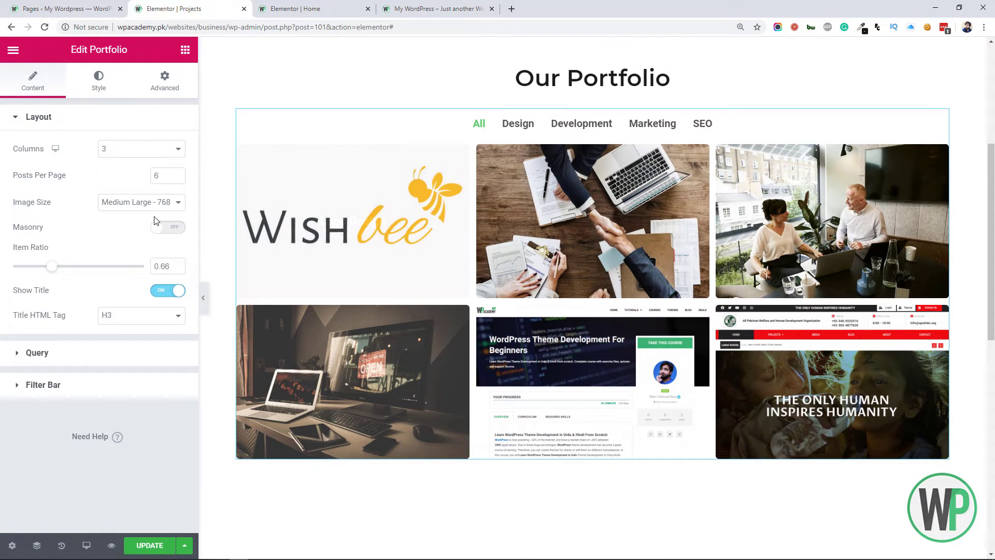
left_click_drag(159, 181, 140, 176)
type("12")
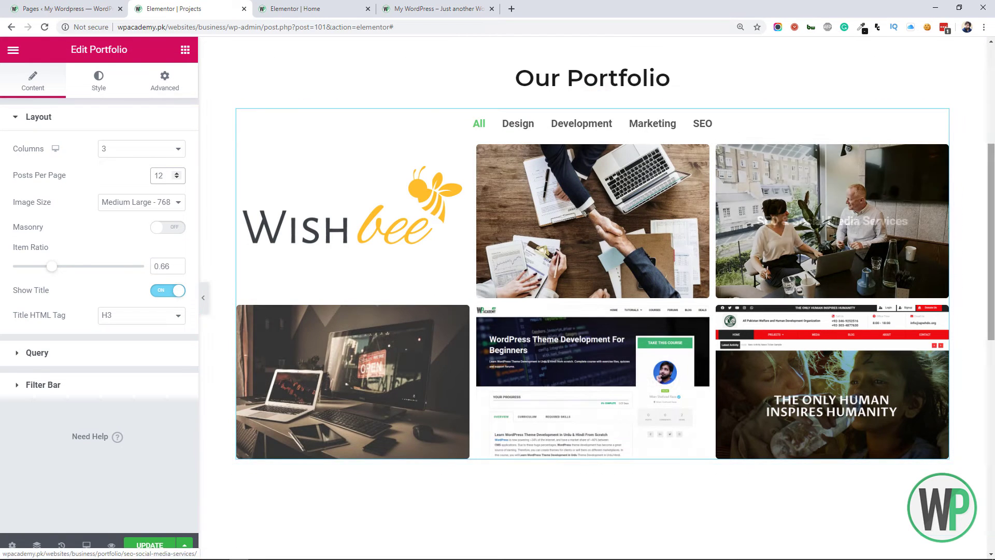
mouse_move(992, 244)
left_mouse_down()
mouse_move(992, 330)
mouse_move(992, 253)
left_mouse_up()
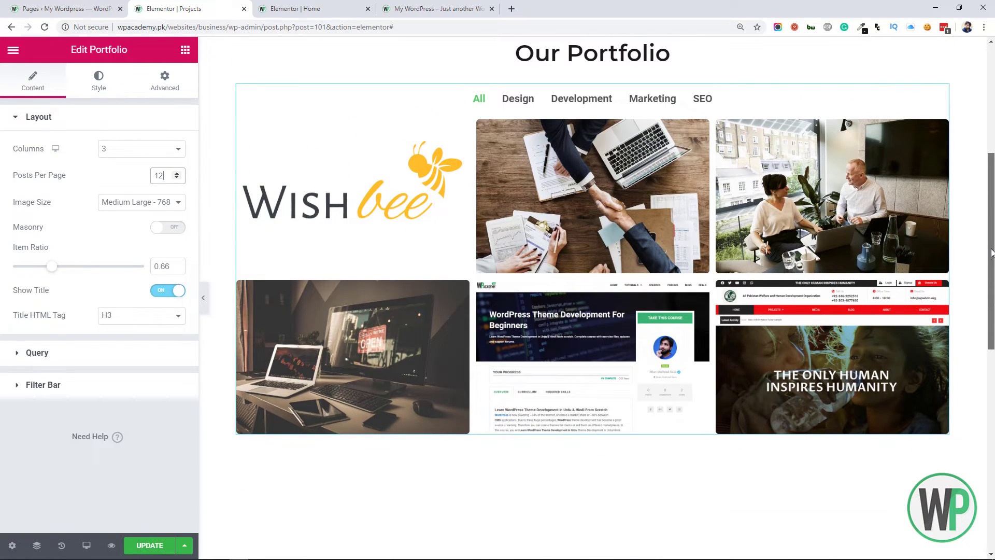
scroll(902, 233, "up", 2)
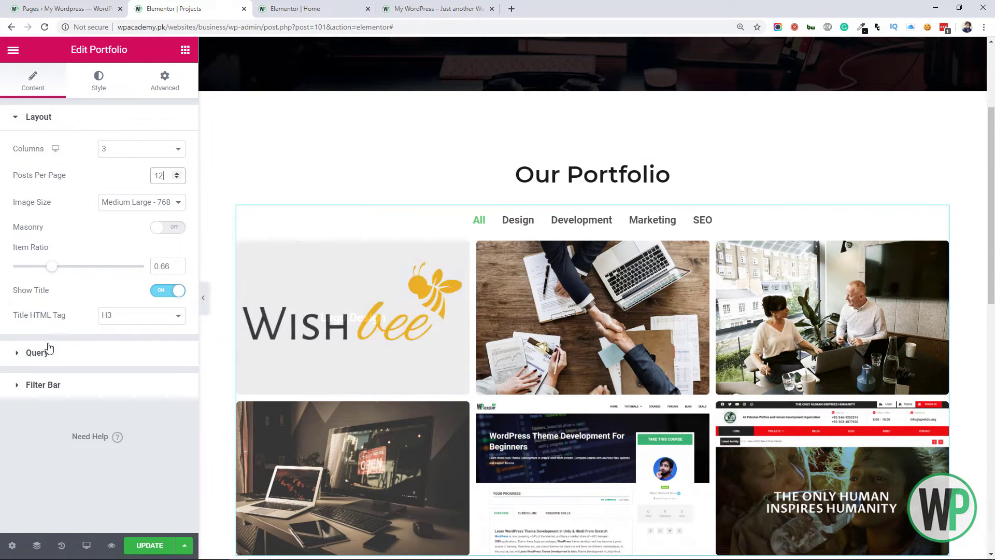
left_click(57, 385)
left_click(157, 216)
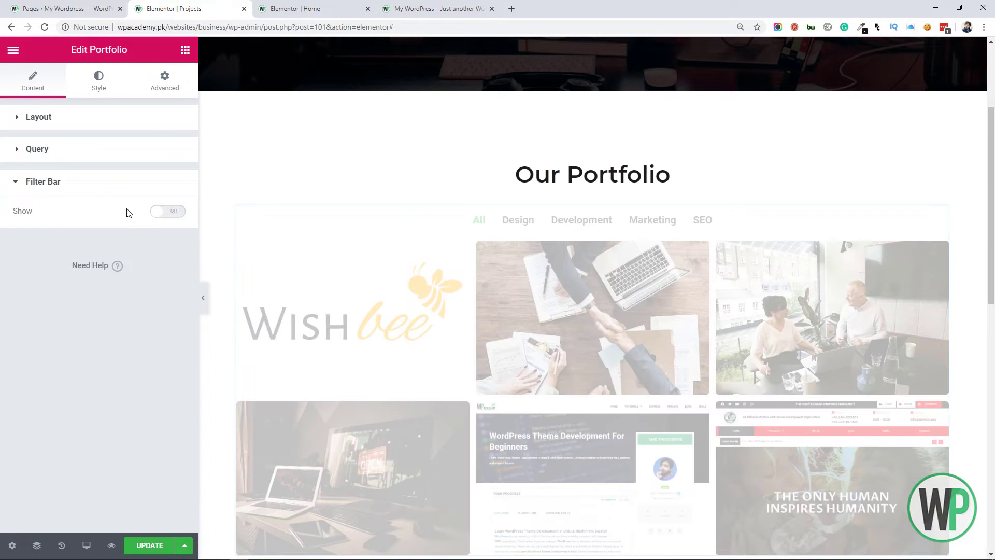
Step: Change the Our Portfolio heading text to "Design Projects"
left_click(600, 174)
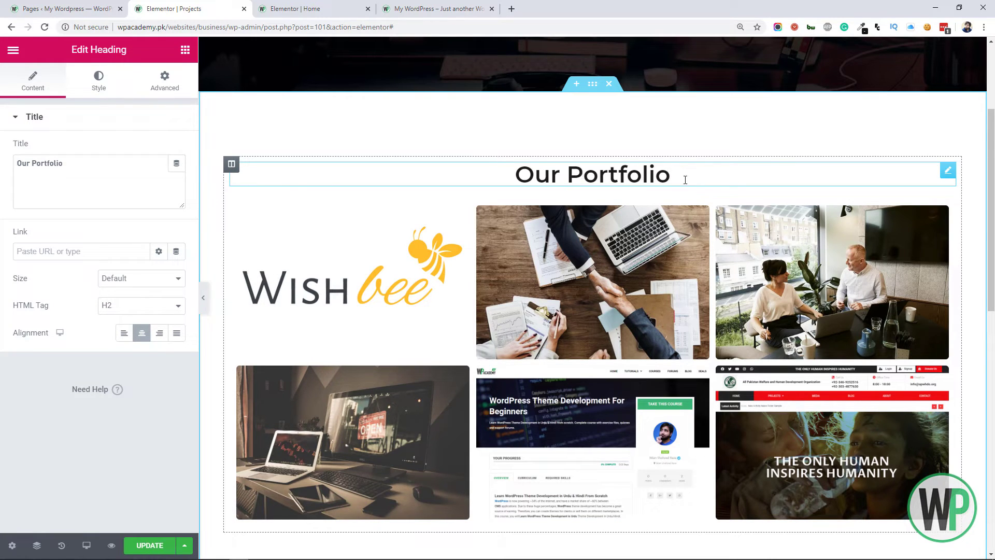
left_click_drag(685, 180, 511, 166)
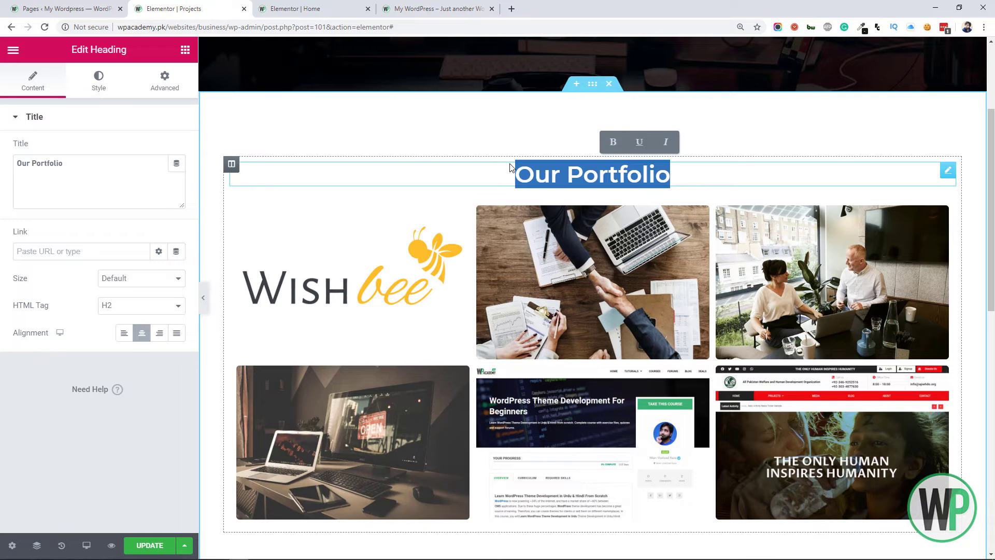
type("Design Projects")
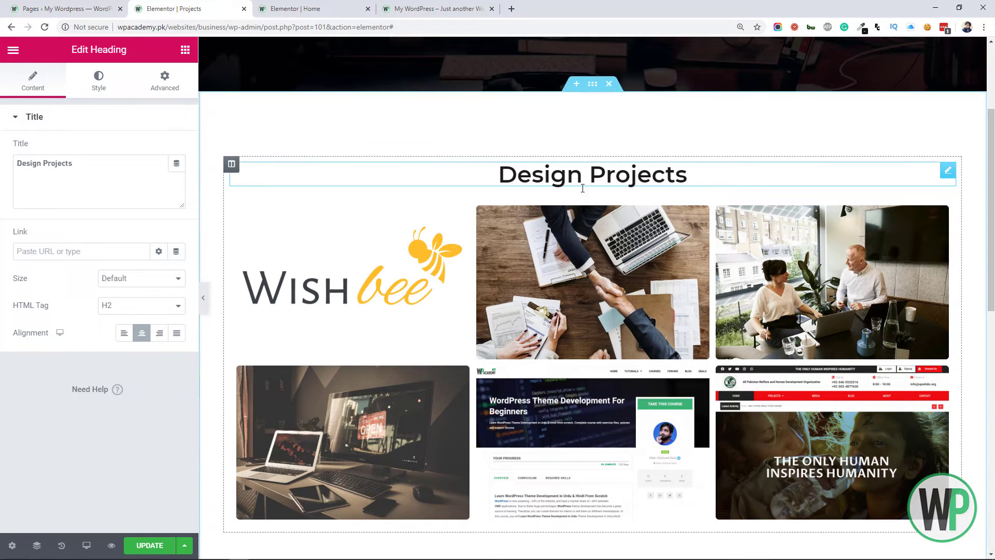
Step: Limit the portfolio query under Design Projects to include by Term, with the term Project Types: Design
left_click(941, 212)
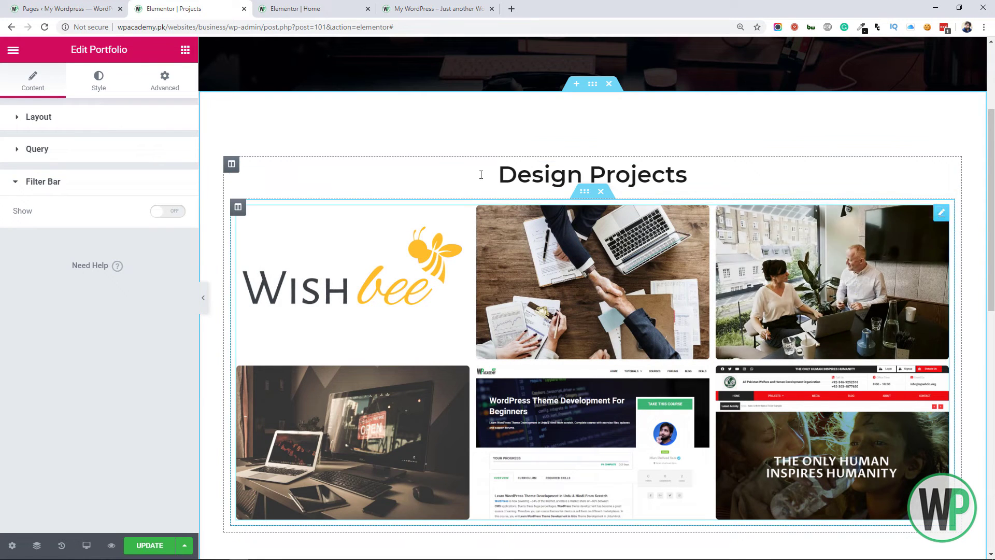
left_click(96, 149)
left_click(111, 252)
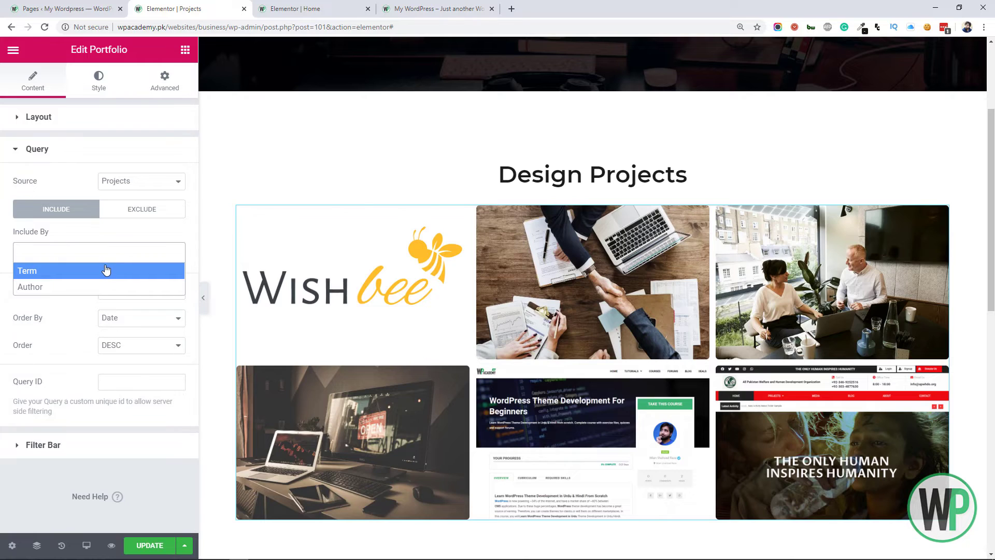
left_click(107, 269)
left_click(118, 298)
type("des")
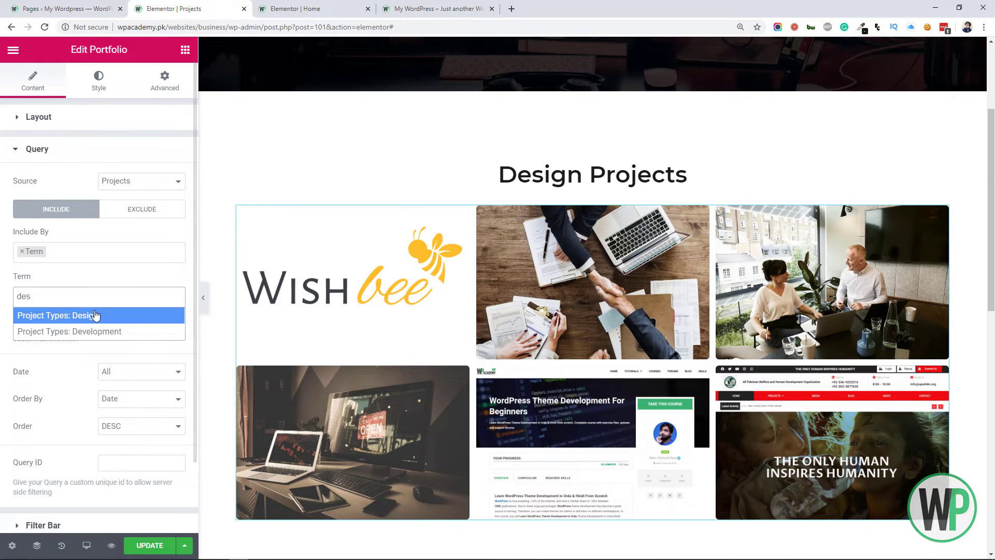
left_click(96, 313)
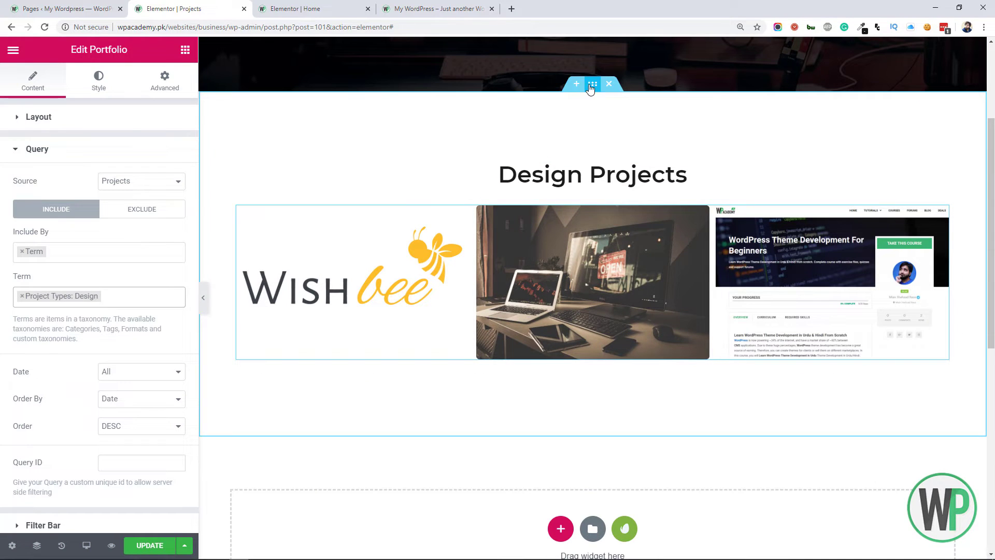
Step: Duplicate the Design Projects section and change the copy's heading to "Development Projects"
right_click(592, 84)
left_click(623, 115)
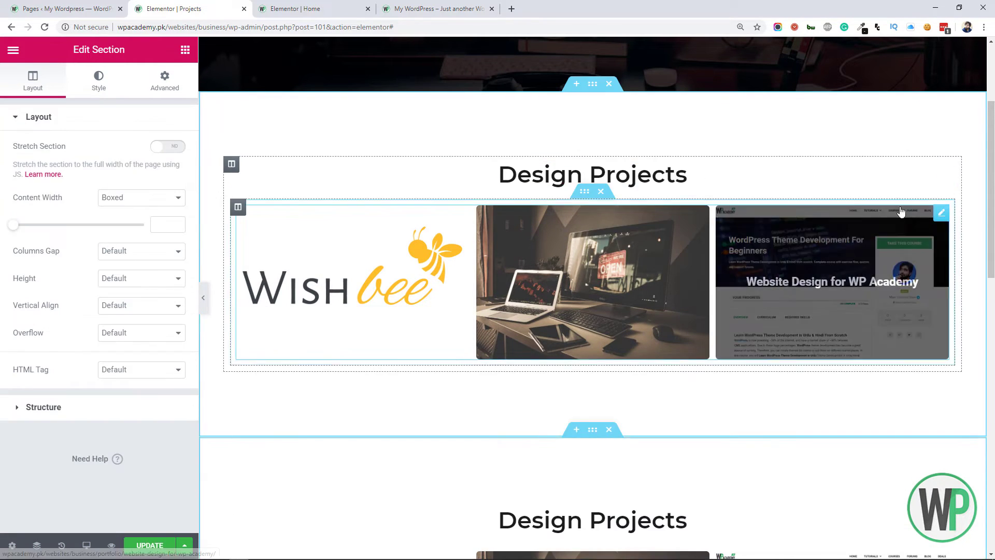
scroll(567, 247, "down", 5)
left_click(567, 247)
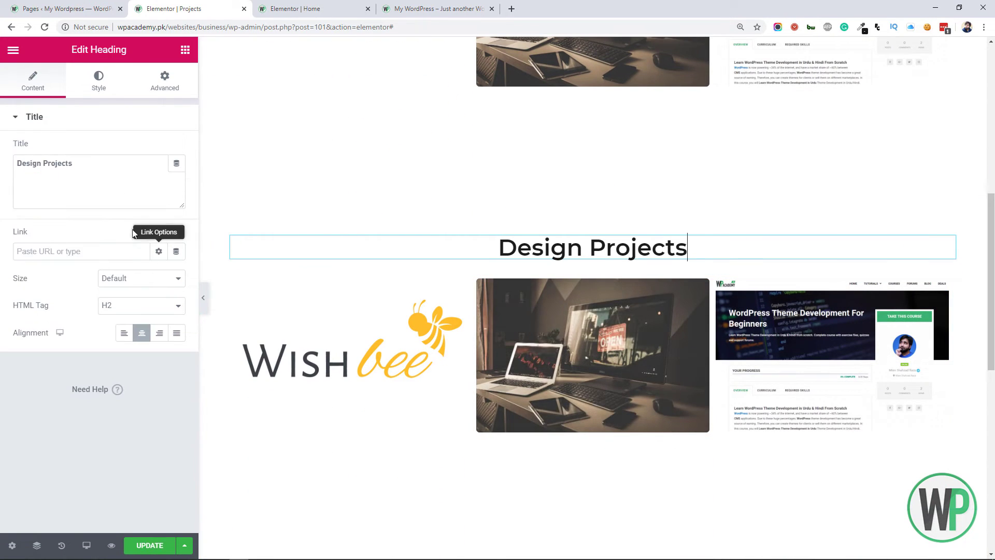
left_click_drag(40, 164, 2, 164)
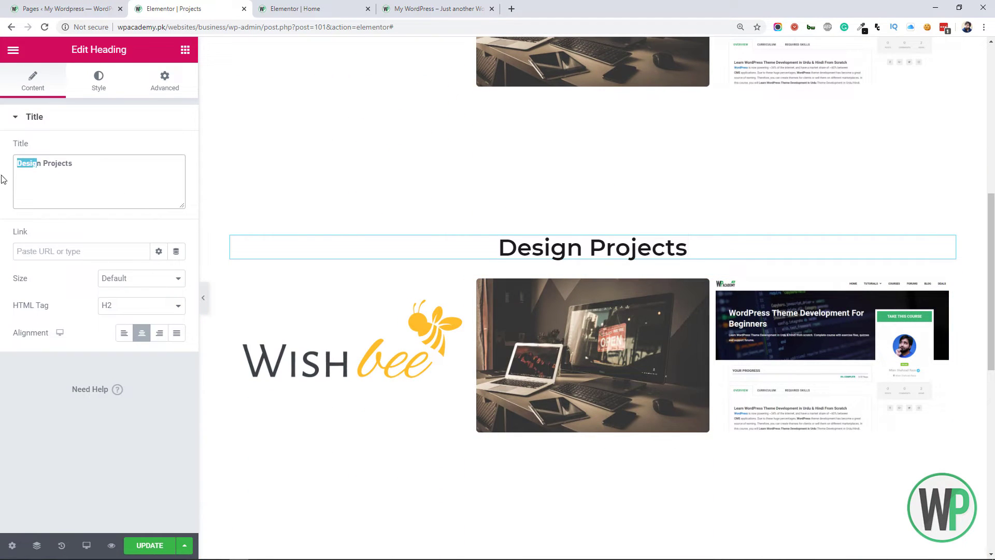
key("BackSpace")
key("Delete")
type("Dev")
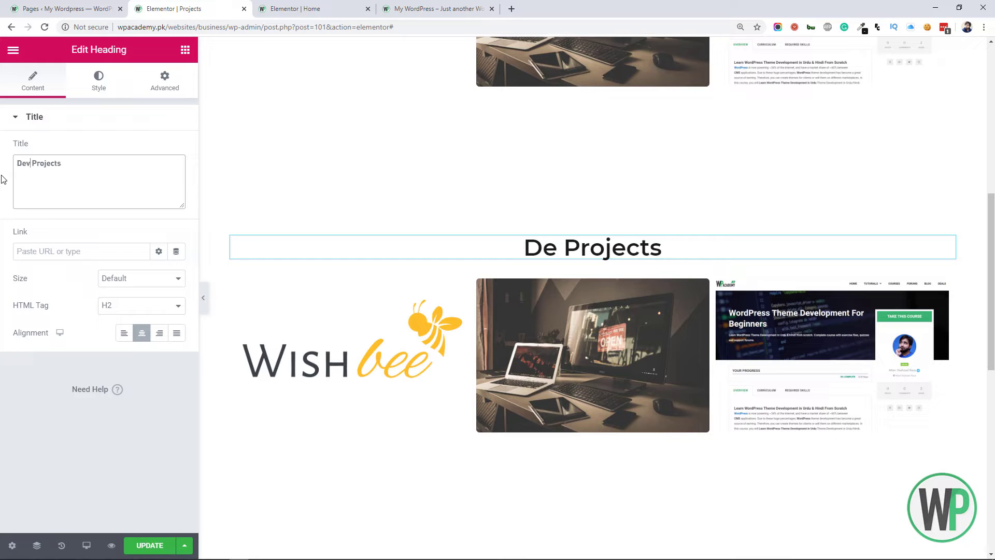
type("elopment")
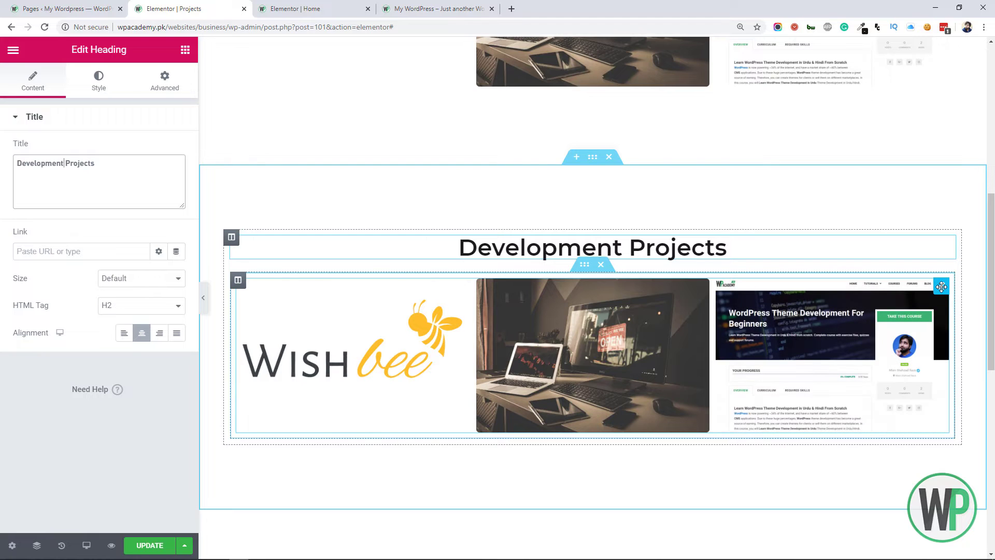
Step: Replace the query term of the portfolio under Development Projects with Project Types: Development
left_click(941, 289)
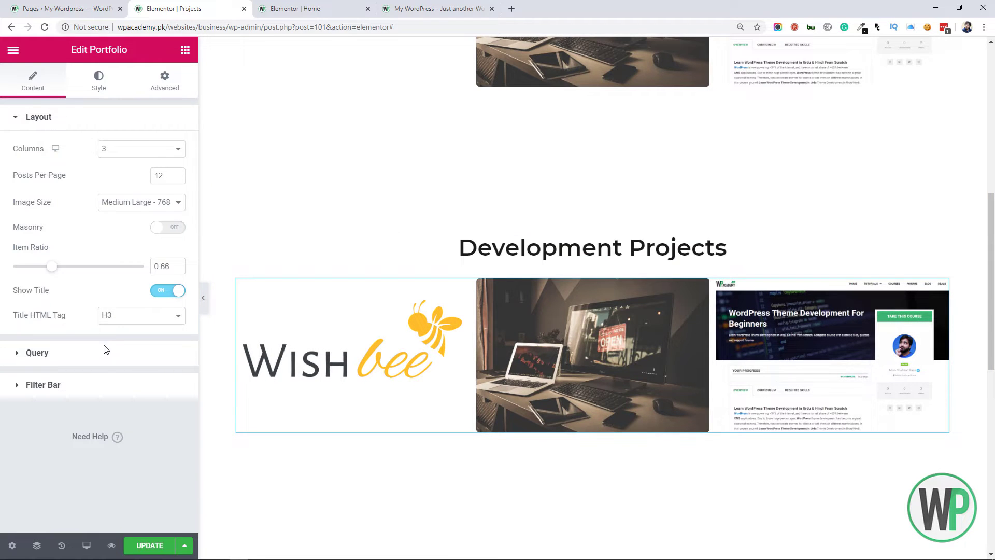
left_click(39, 353)
left_click(28, 299)
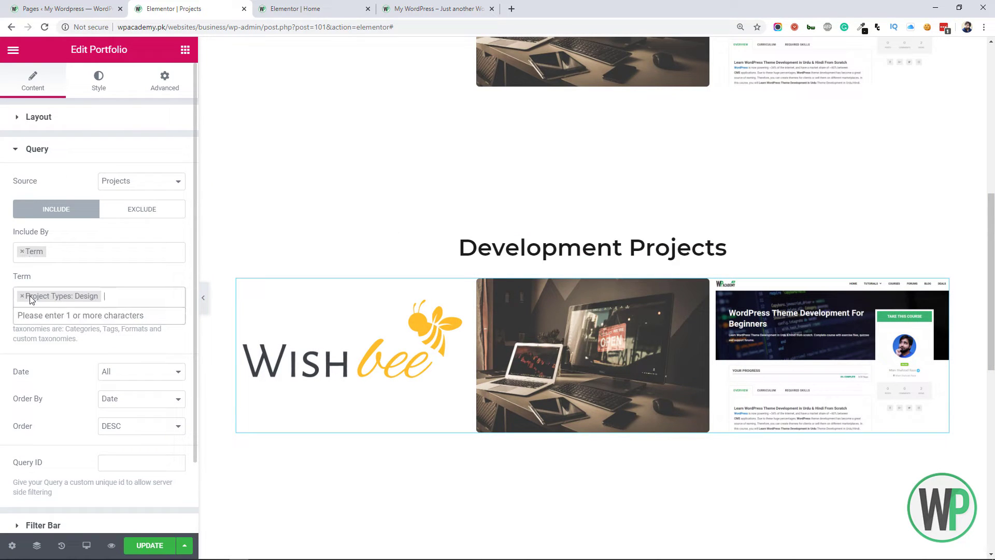
left_click(21, 296)
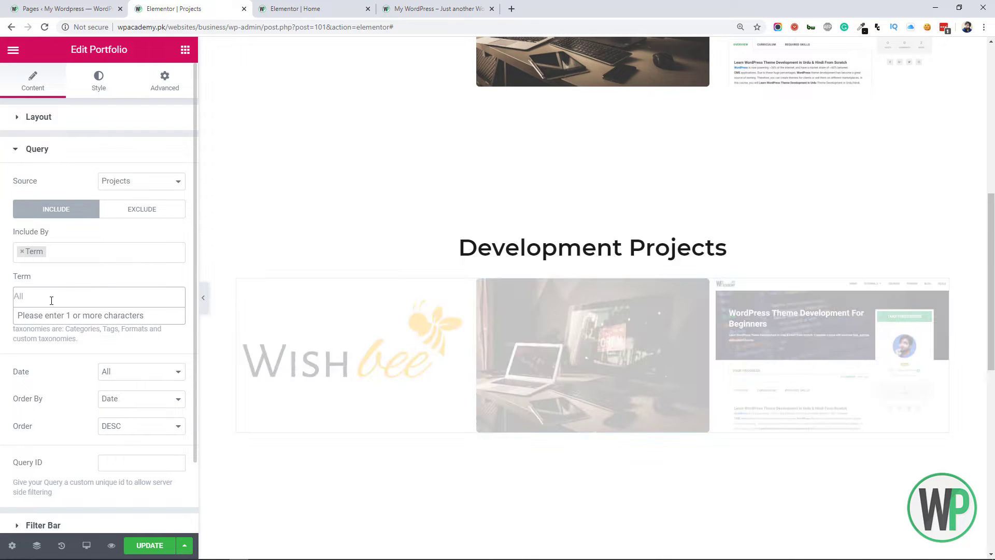
left_click(57, 300)
type("pro")
left_click(111, 331)
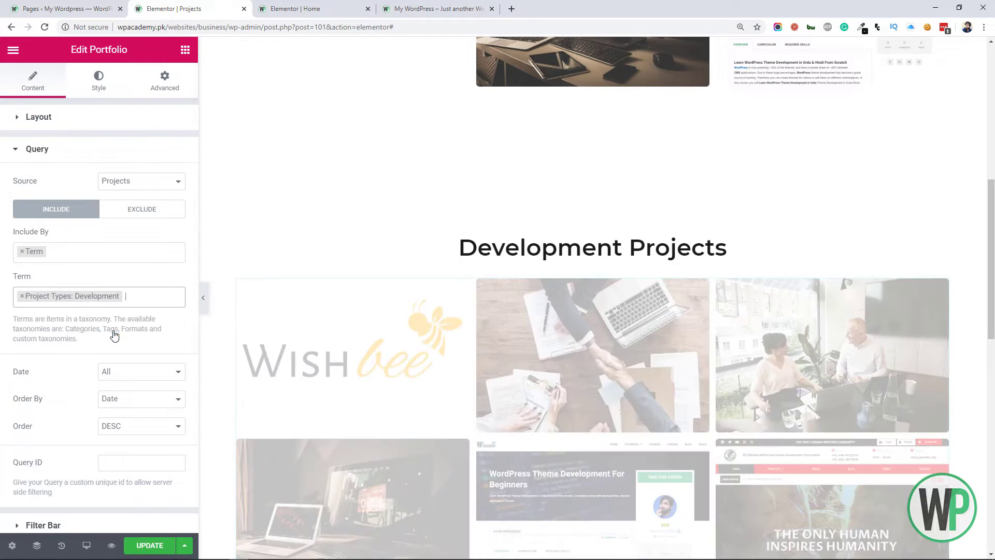
scroll(673, 337, "up", 5)
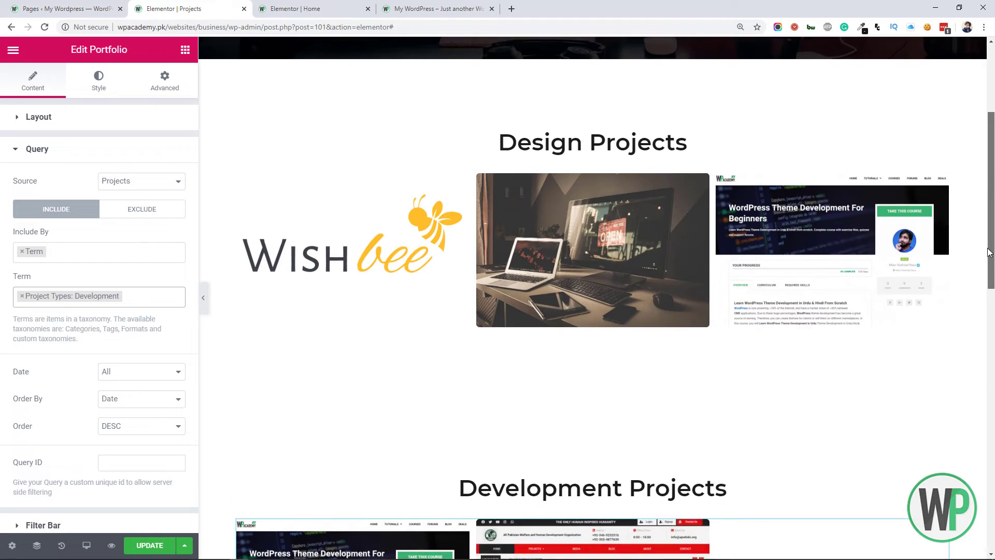
scroll(831, 310, "down", 3)
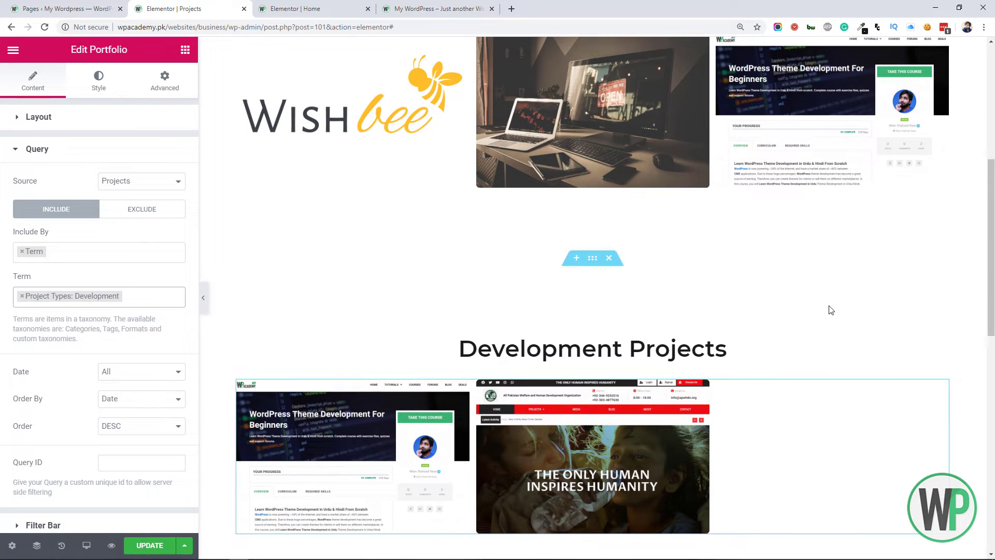
Step: Set the Development Projects section's top and bottom padding to 50 px
left_click(593, 257)
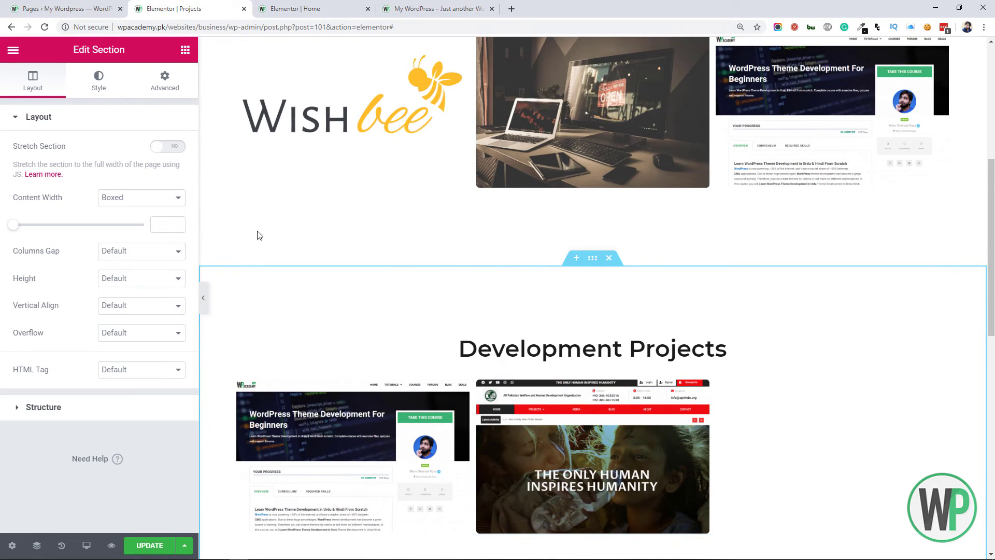
left_click(150, 93)
left_click_drag(26, 231, 13, 231)
type("50")
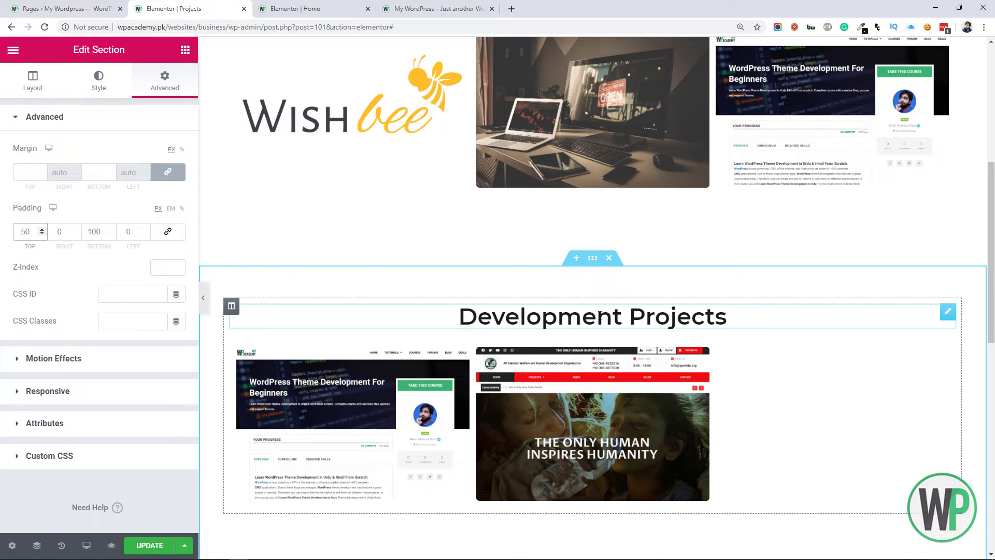
left_click_drag(95, 231, 77, 226)
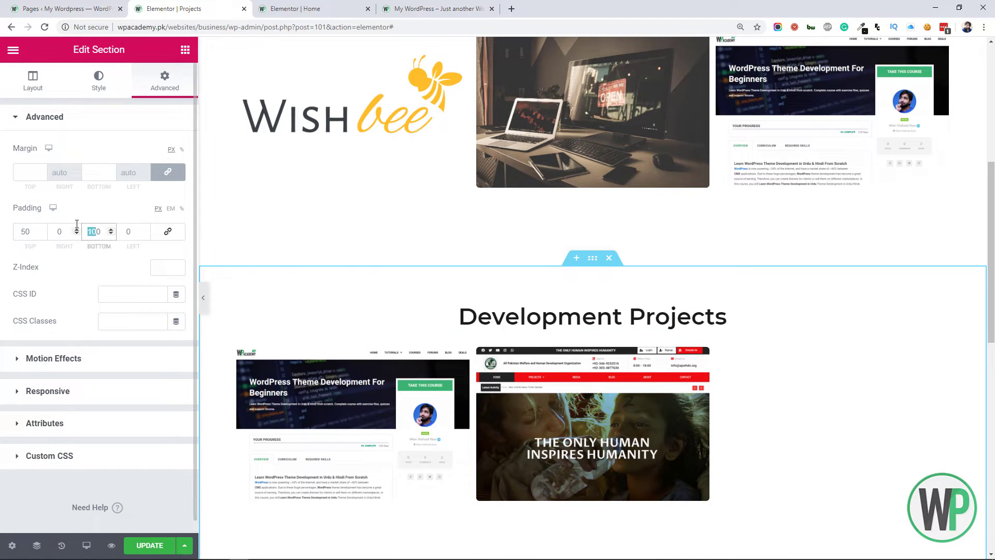
type("50")
scroll(992, 375, "down", 8)
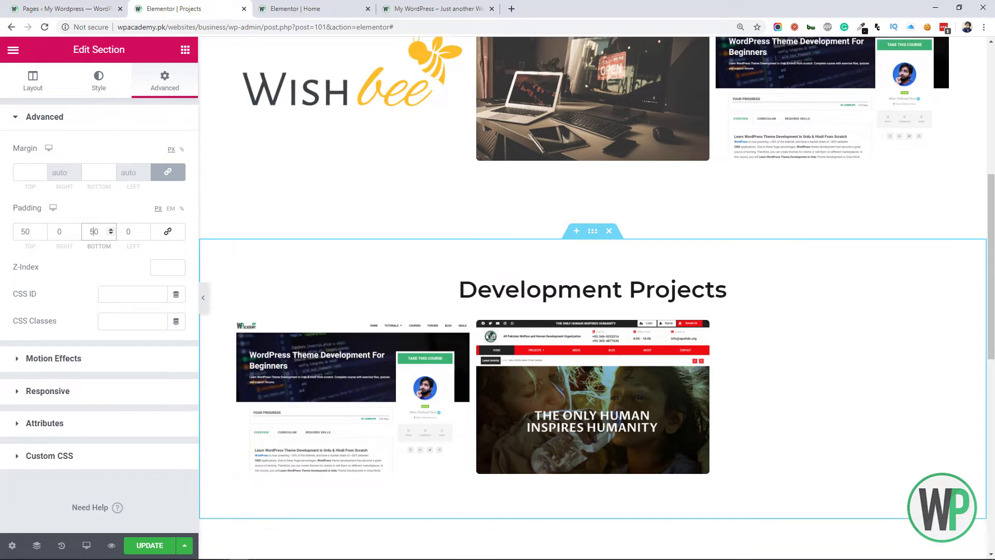
Step: Set the Design Projects section's top and bottom padding to 50 px and update the Projects page
scroll(992, 375, "up", 10)
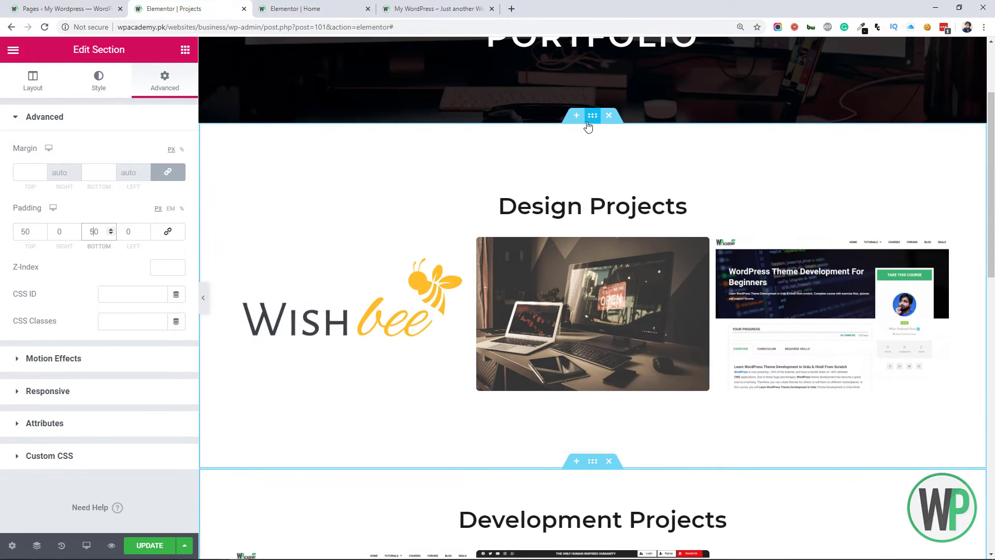
left_click(589, 121)
left_click(136, 82)
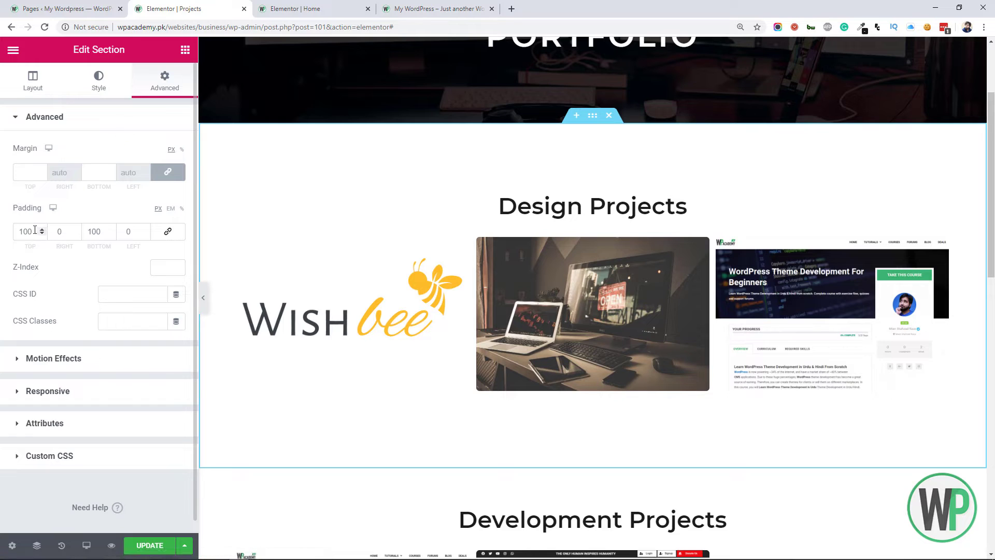
left_click_drag(32, 231, 10, 228)
type("50")
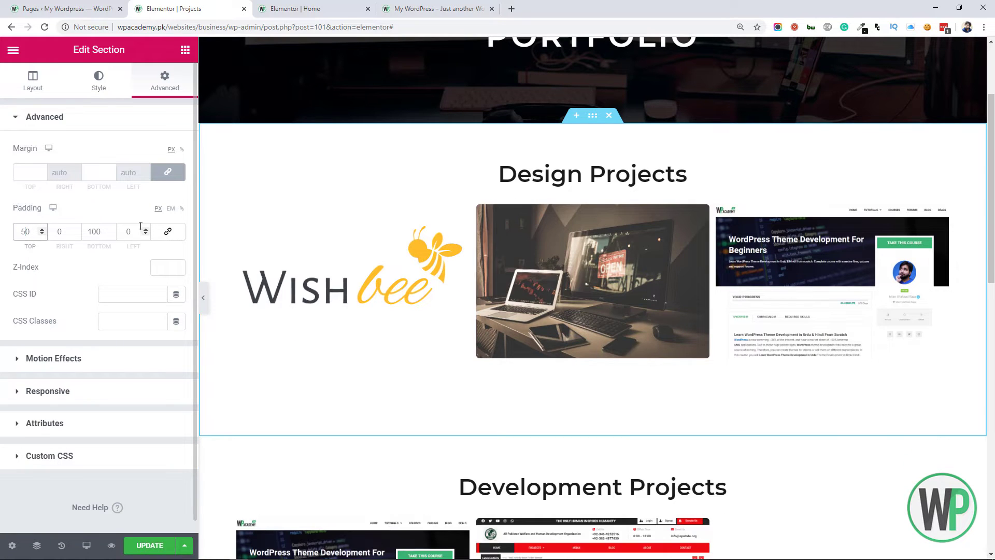
left_click(92, 230)
type("50")
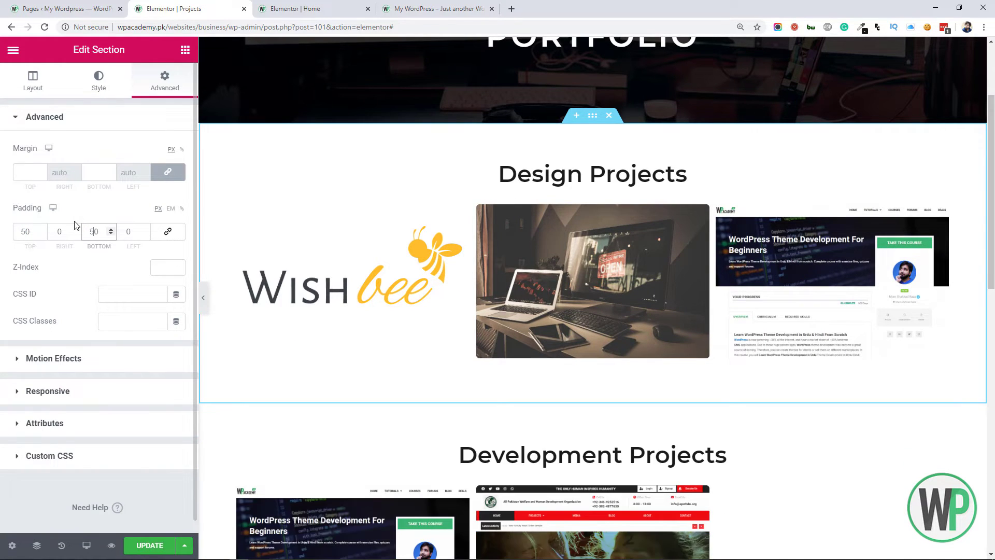
mouse_move(990, 188)
left_mouse_down()
mouse_move(990, 279)
mouse_move(990, 191)
mouse_move(989, 202)
left_mouse_up()
left_click(149, 545)
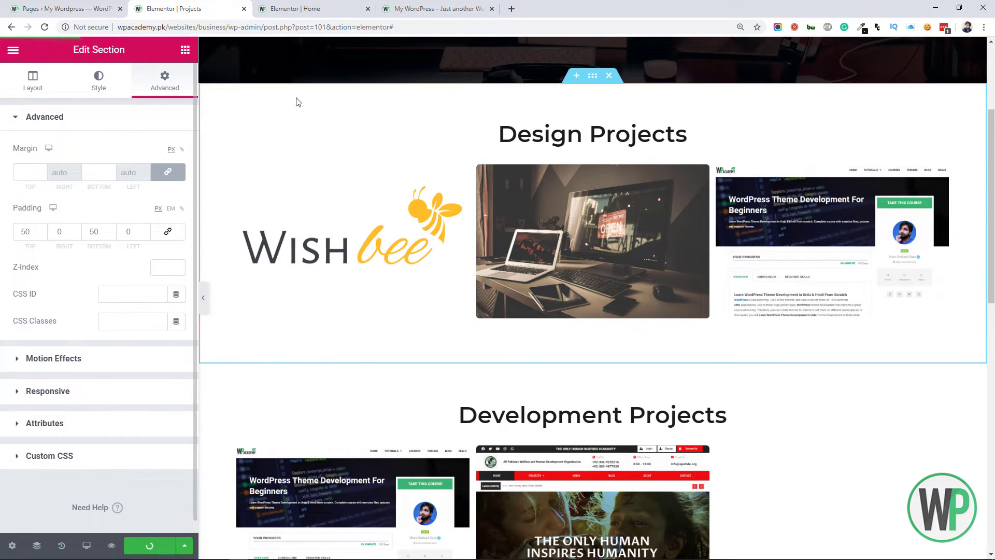
Step: Check the live Projects page and try the project type filters of Our Portfolio on the live Home page
left_click(437, 9)
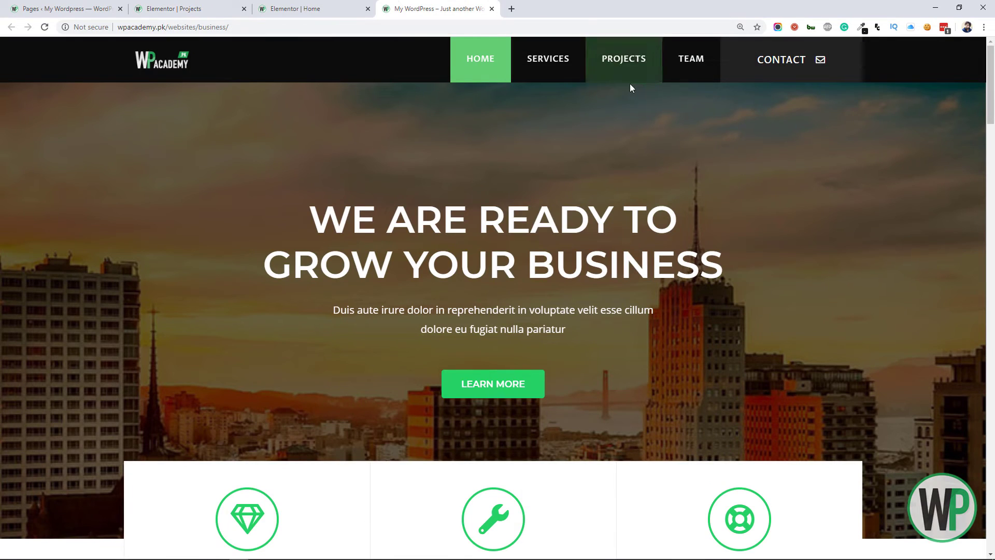
left_click(624, 65)
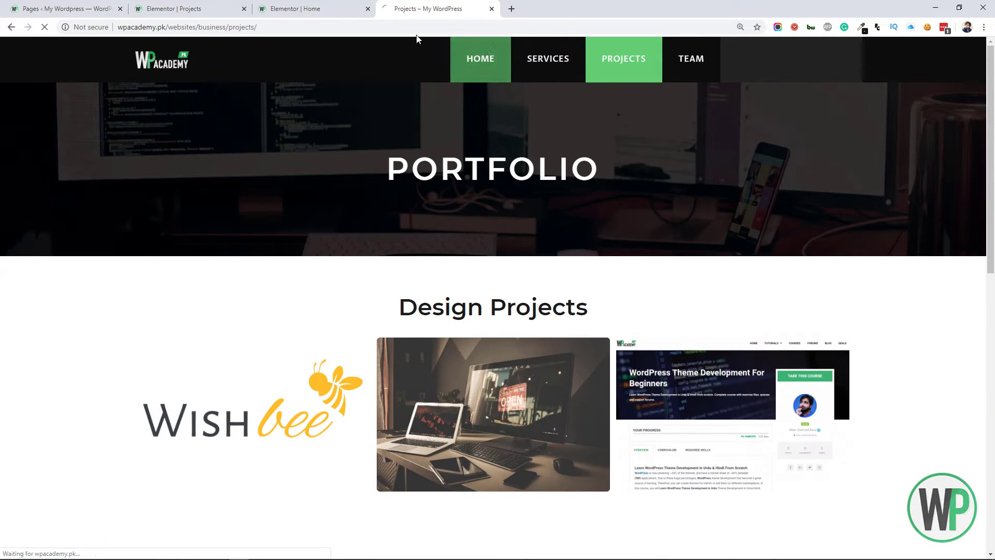
left_click(764, 80)
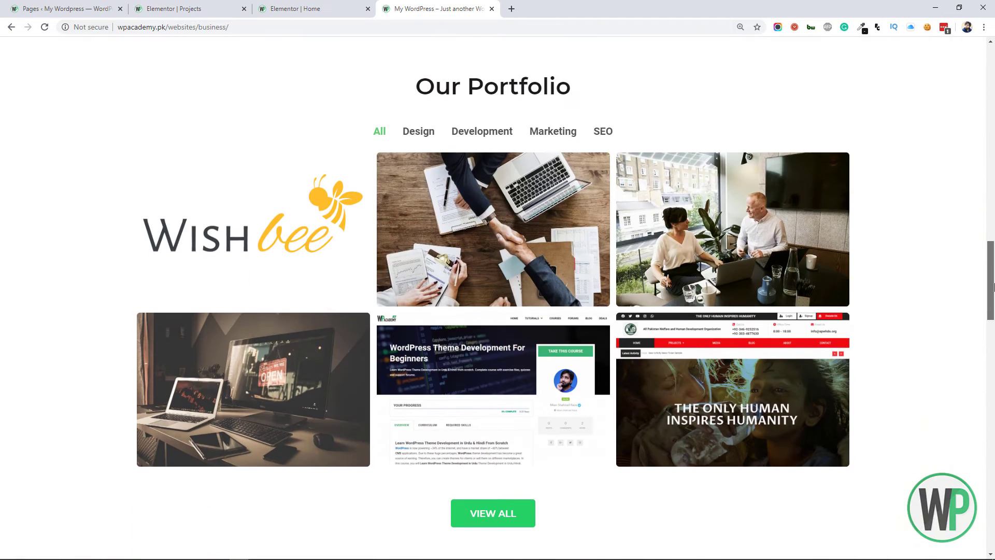
left_click(417, 133)
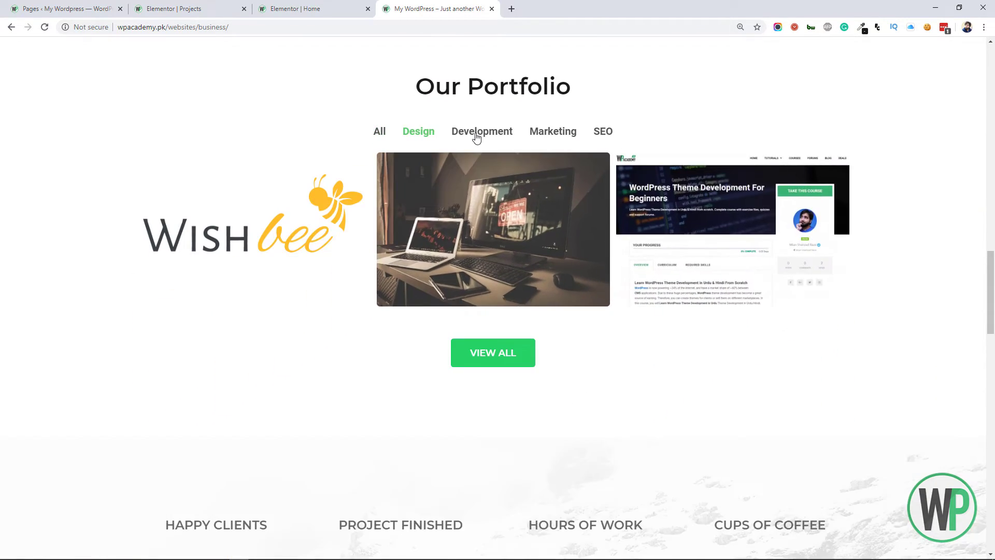
left_click(500, 137)
left_click(562, 136)
left_click(602, 136)
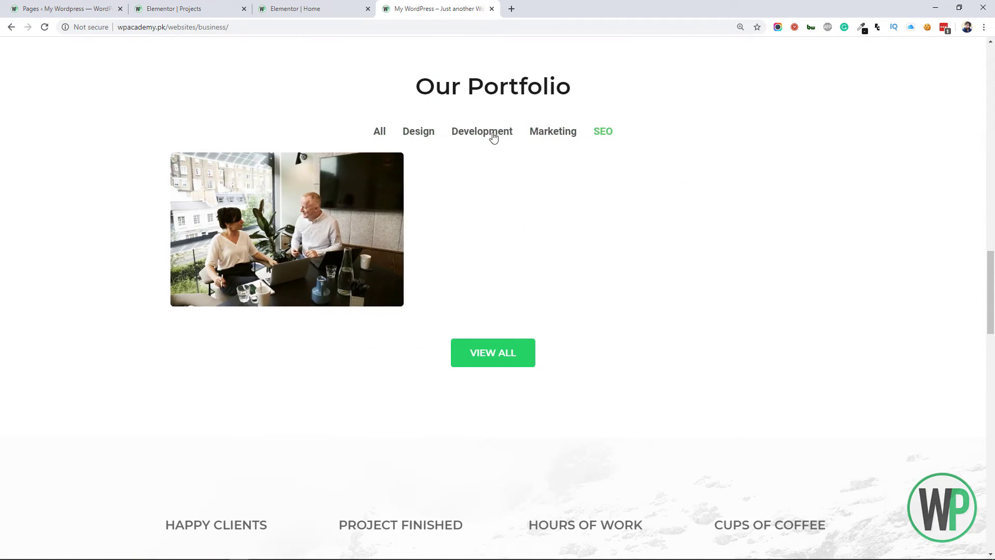
left_click(404, 136)
left_click(378, 136)
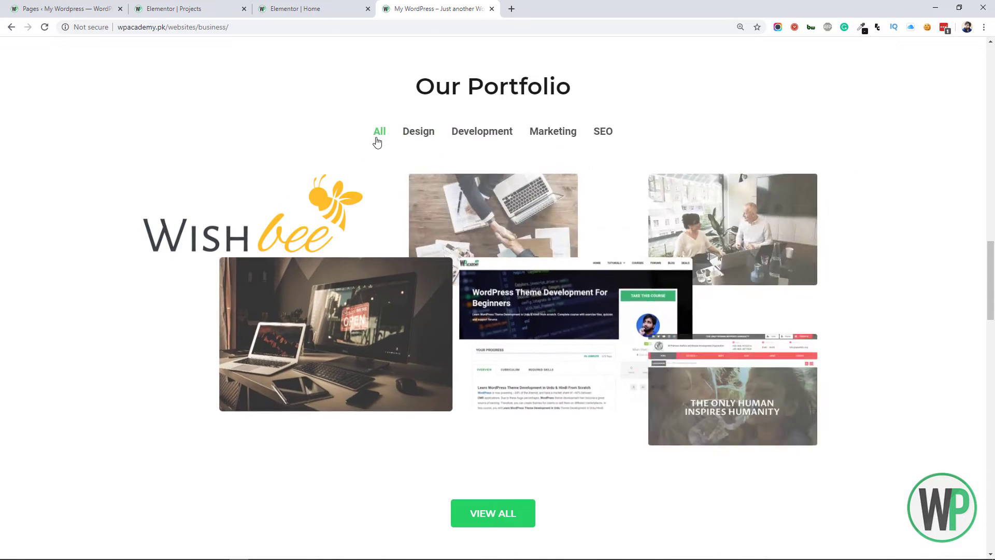
Step: Review the live Projects page and open the Website Design for WP Academy project to examine its single page layout
left_click(584, 215)
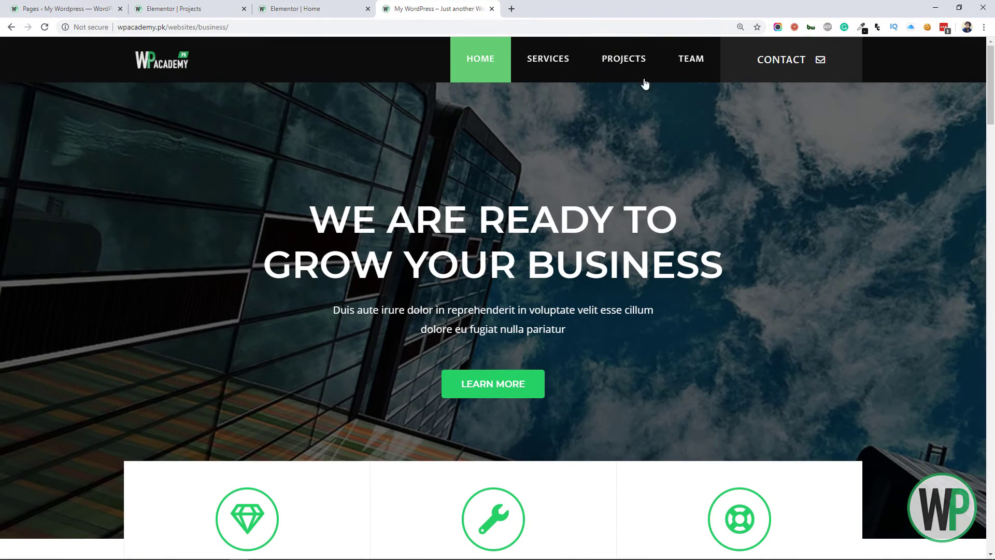
left_click(596, 74)
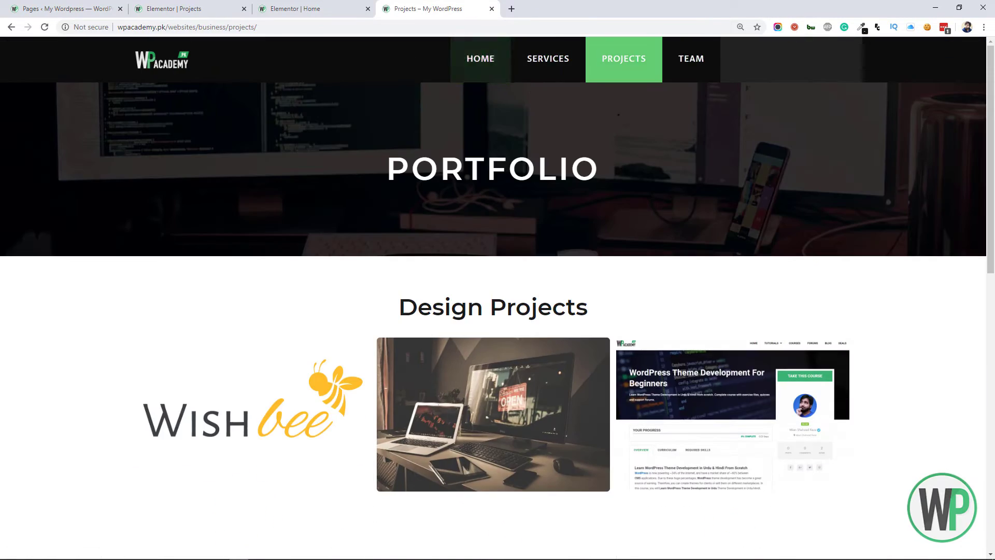
left_click_drag(993, 121, 986, 194)
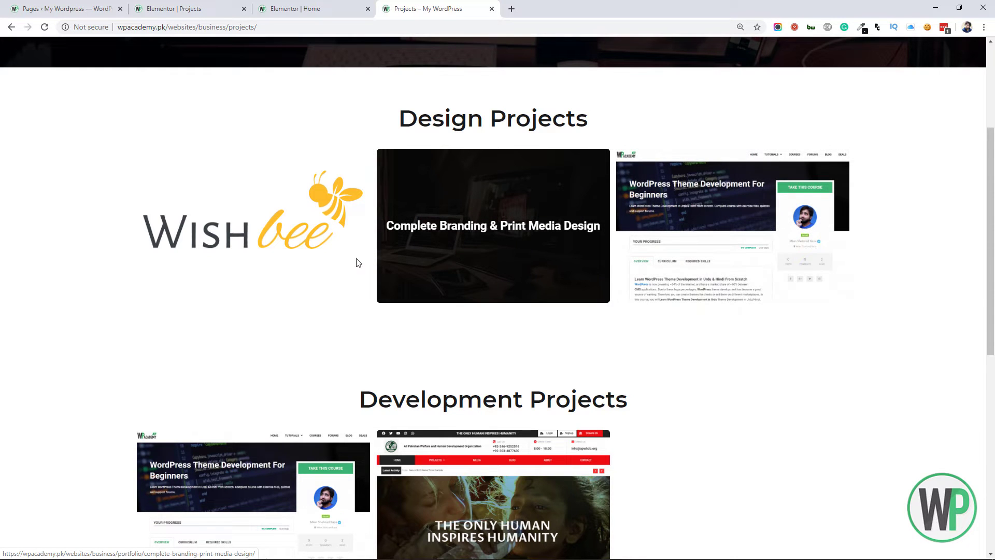
left_click(713, 237)
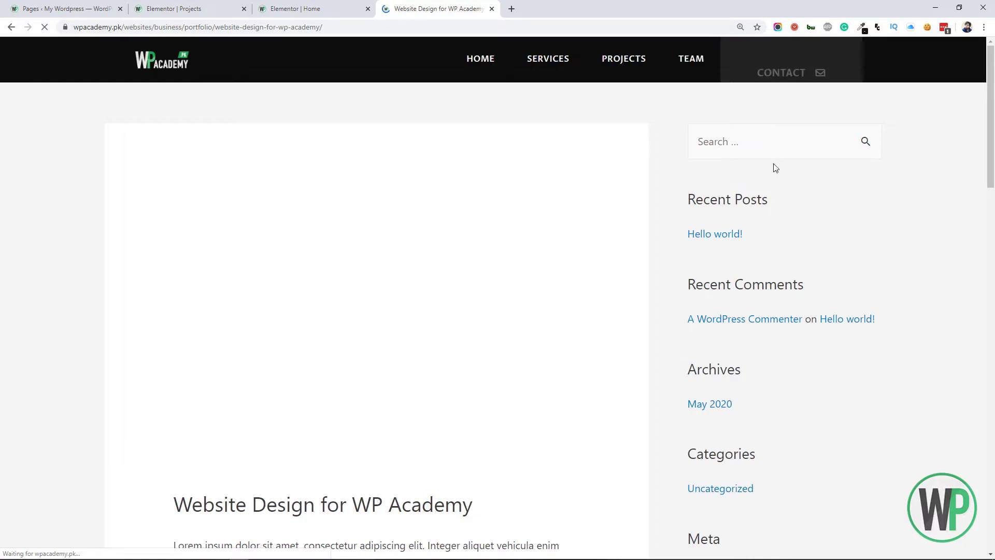
left_click_drag(987, 152, 993, 120)
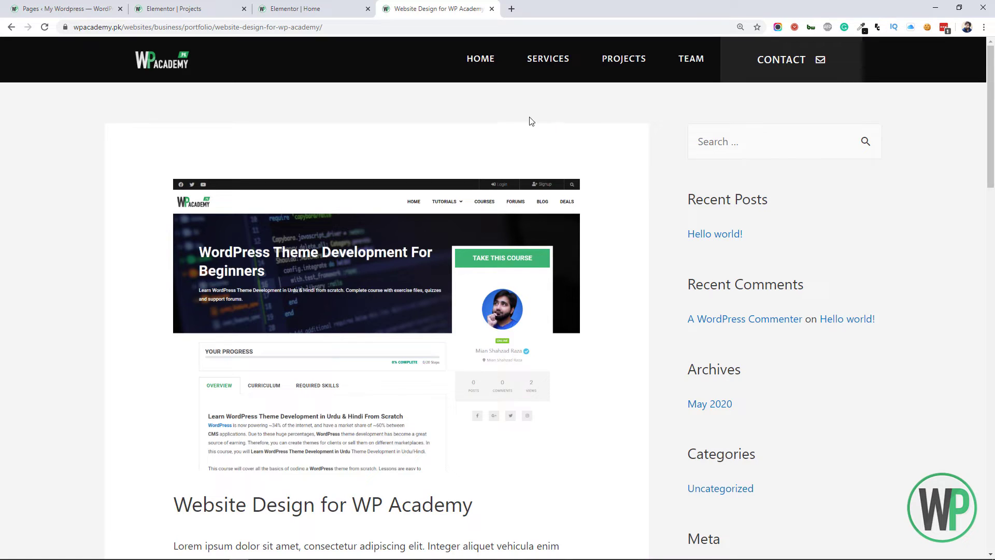
Step: Open the Theme Builder's list of Single templates in a separate browser tab and check the live project page against it
left_click(65, 9)
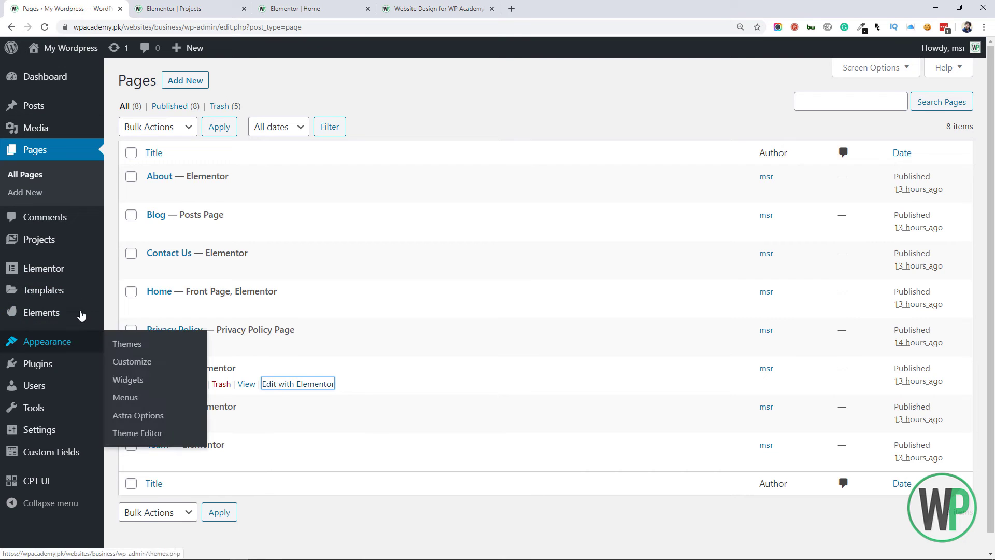
mouse_move(82, 295)
left_click(139, 328)
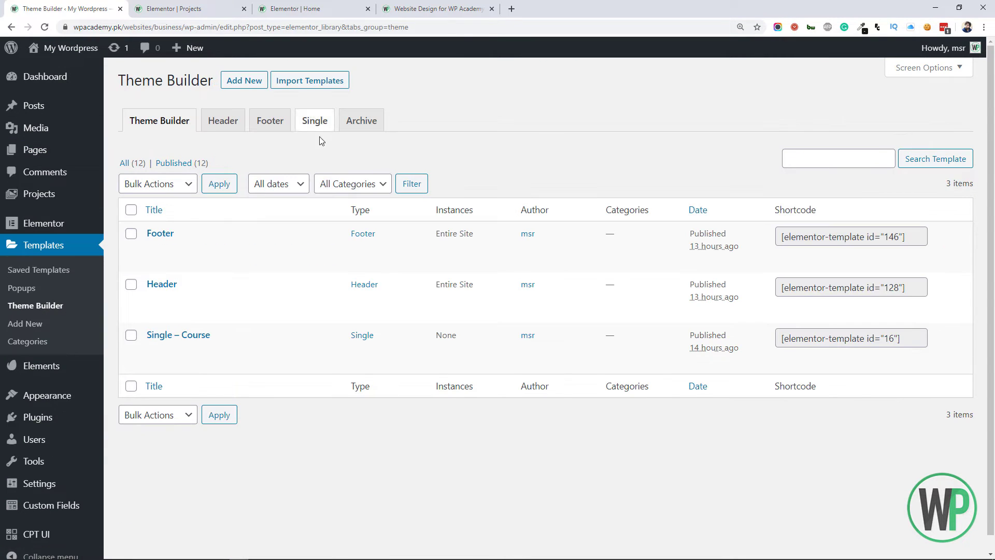
right_click(321, 118)
left_click(363, 123)
left_click(208, 6)
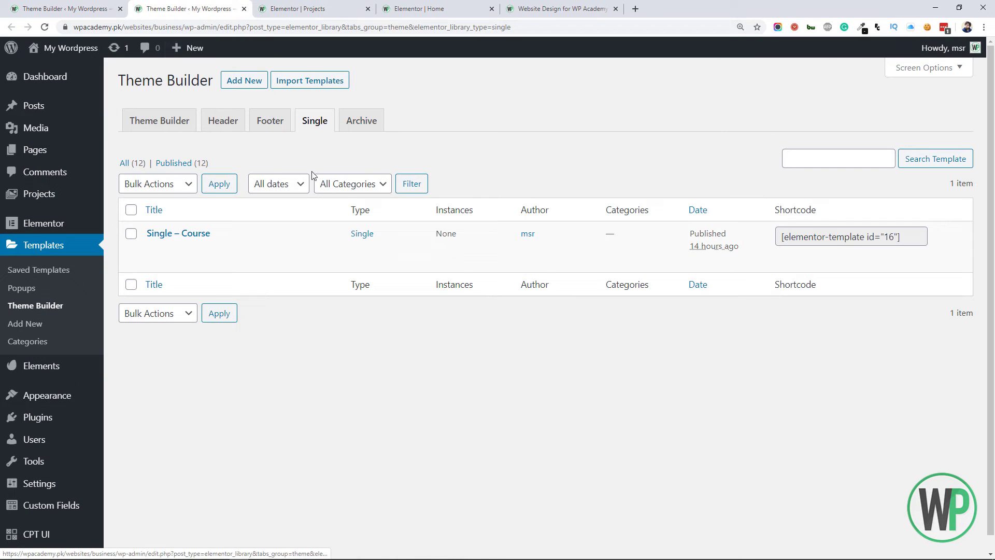
left_click(504, 5)
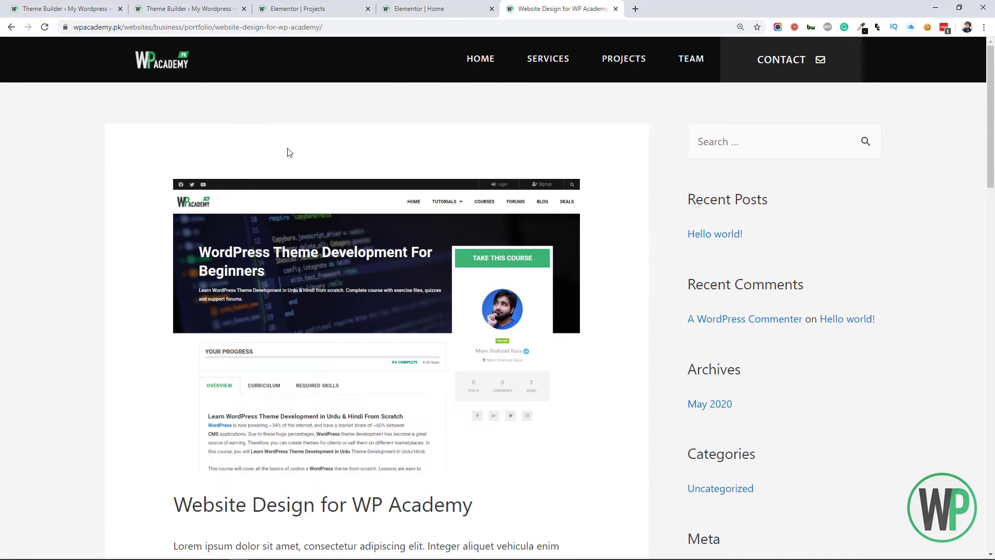
left_click(199, 6)
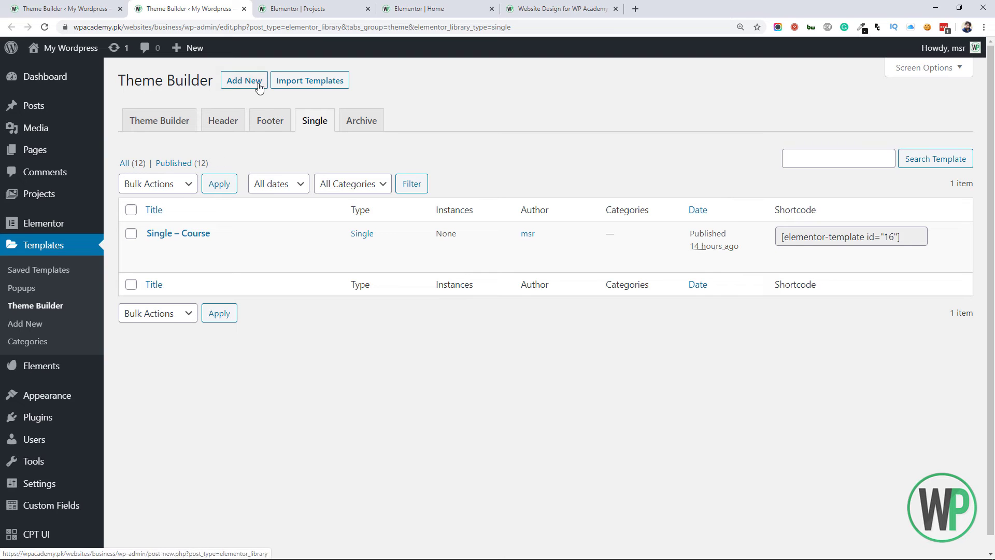
Step: Create a Single template for the Project post type named "Single - Project" and dismiss the template library
left_click(259, 86)
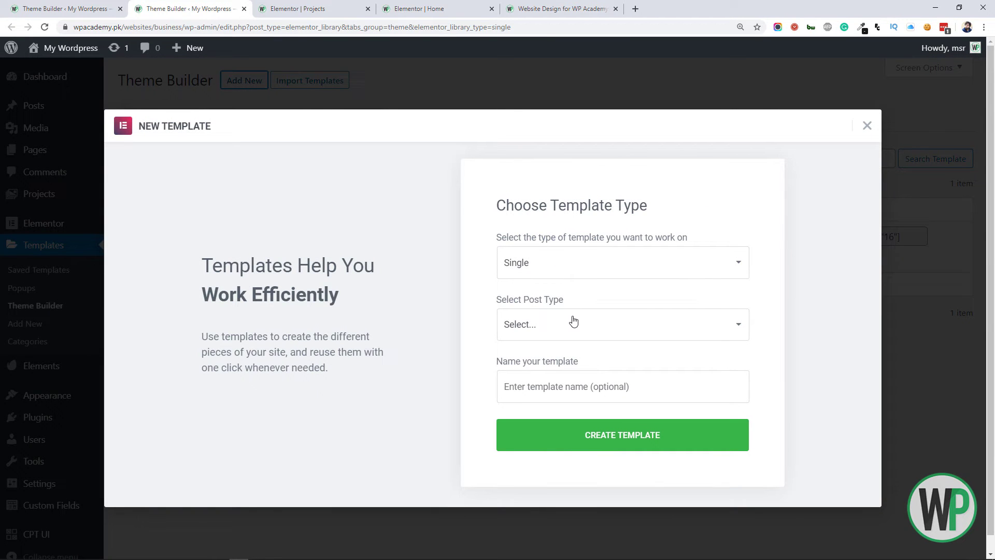
left_click(573, 323)
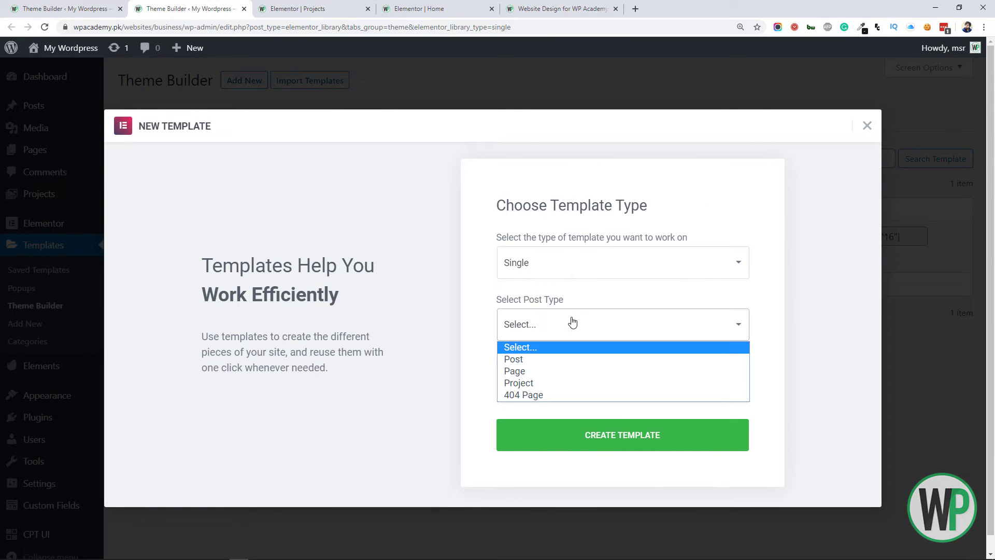
left_click(565, 383)
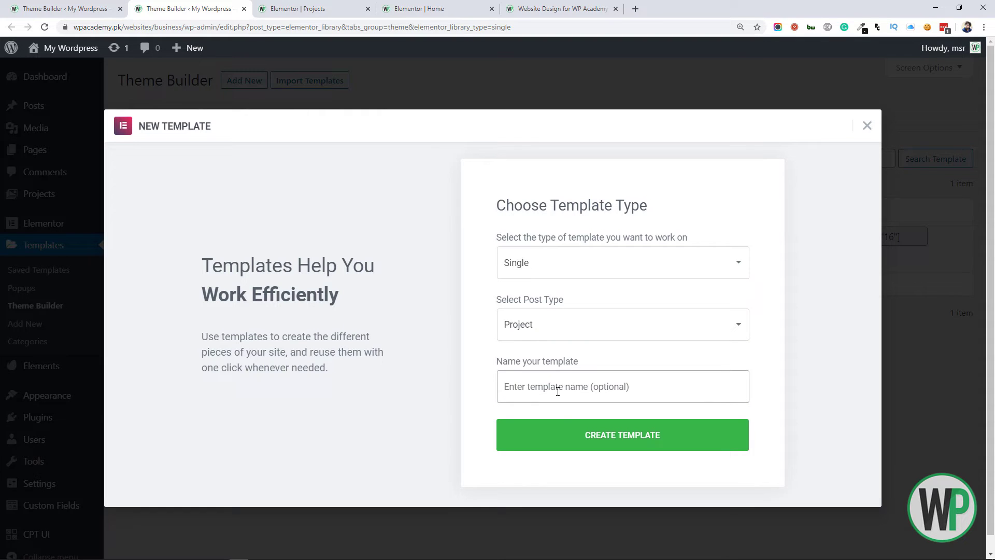
left_click(558, 391)
type("S")
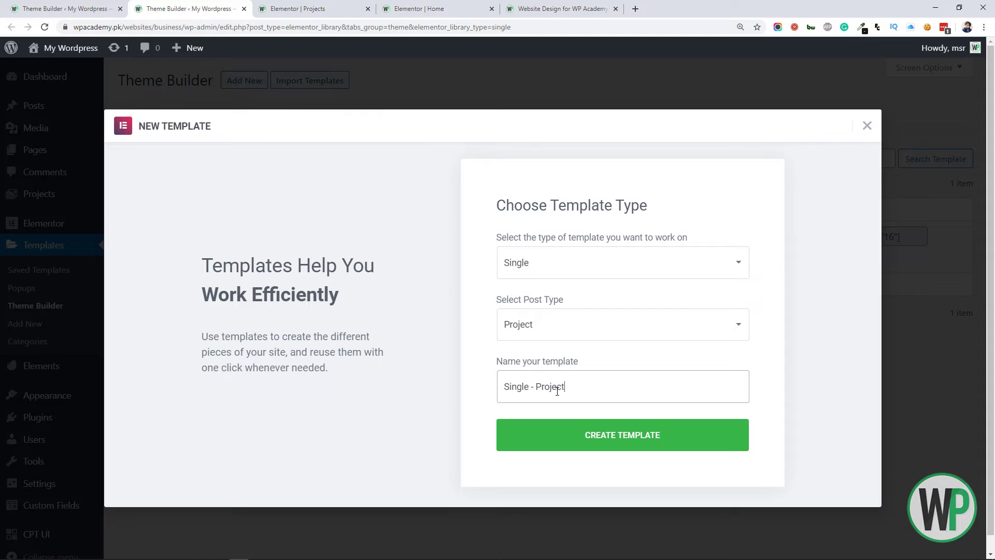
type("ingle - Project")
left_click(609, 434)
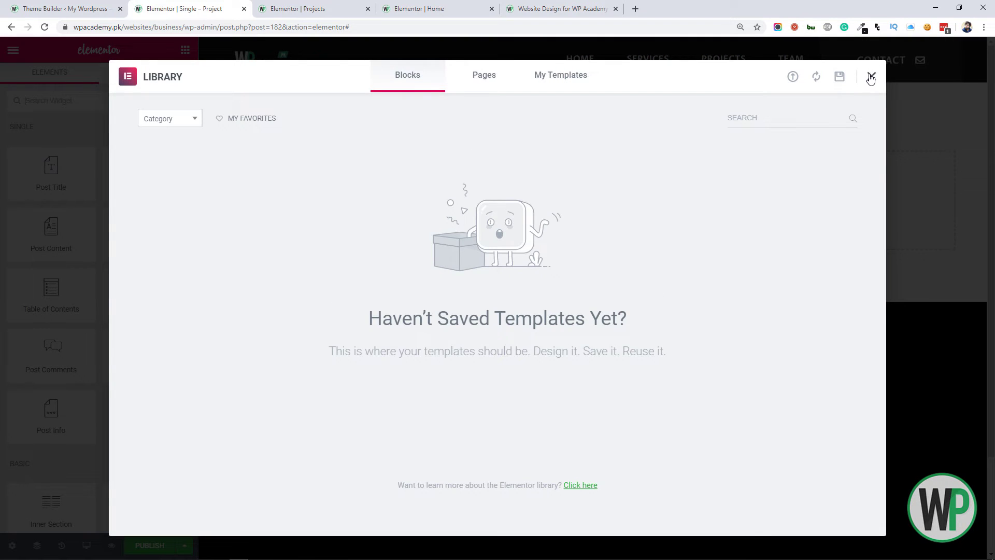
left_click(871, 78)
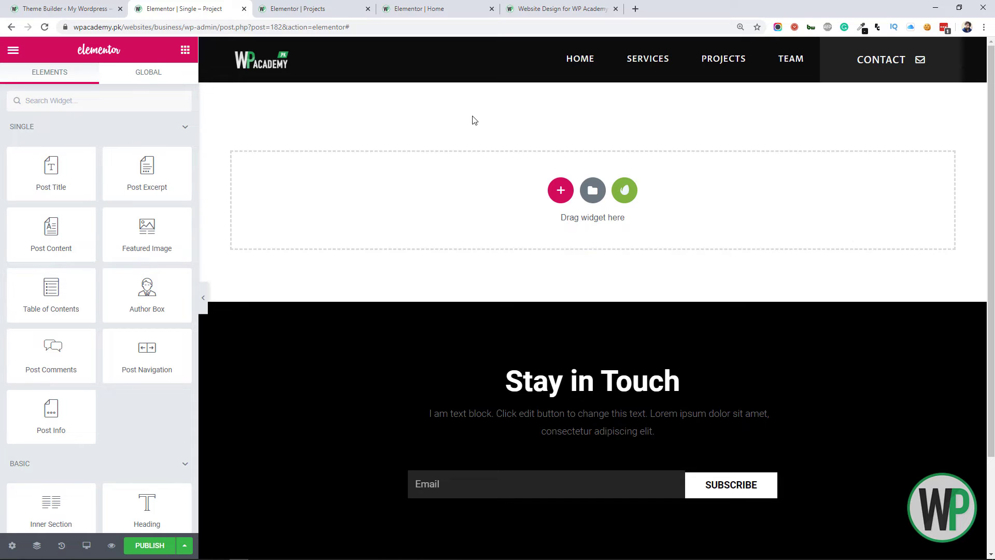
Step: Add an empty one-column section to the Single - Project template
left_click(516, 7)
left_click(187, 9)
left_click(560, 190)
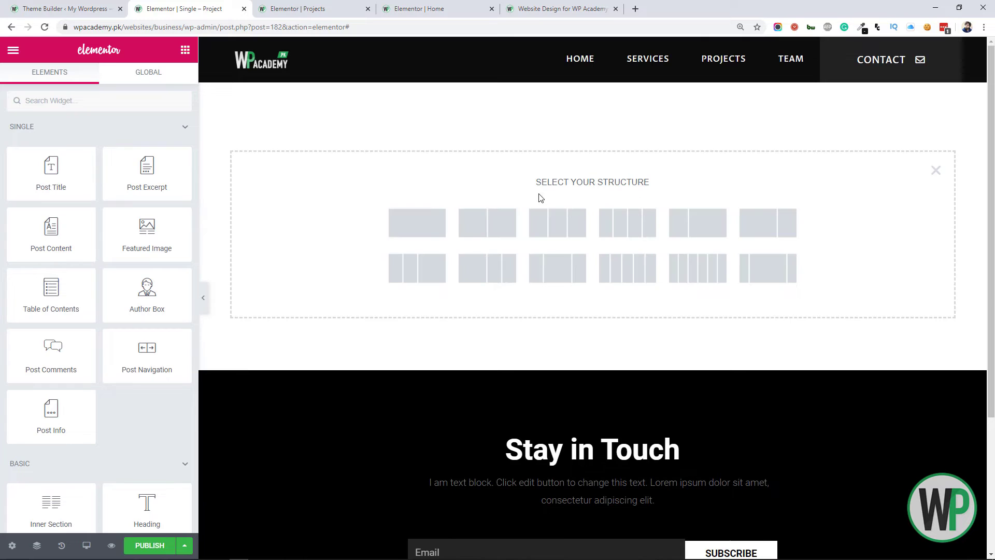
left_click(439, 230)
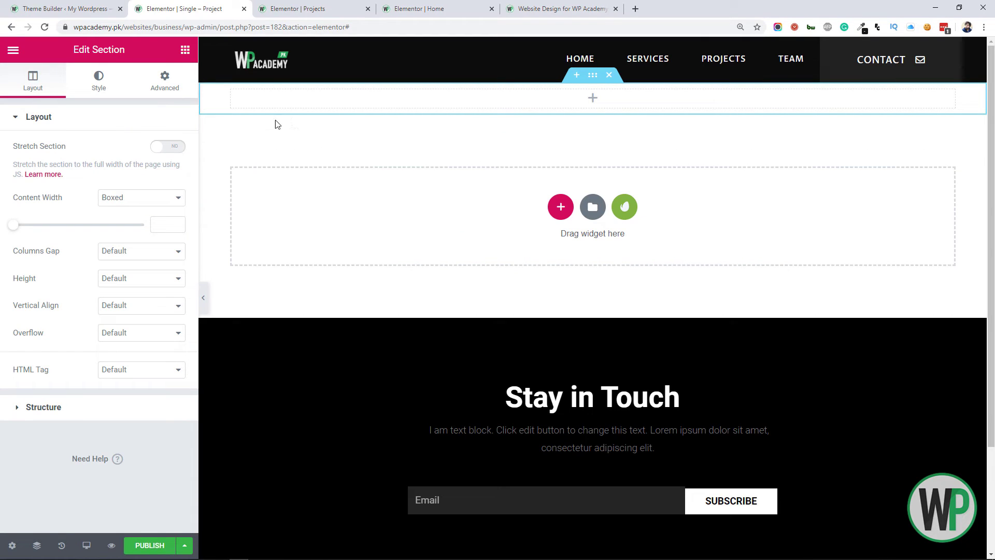
Step: Copy the Portfolio banner section from the Projects page and paste it into the Single - Project template
left_click(328, 6)
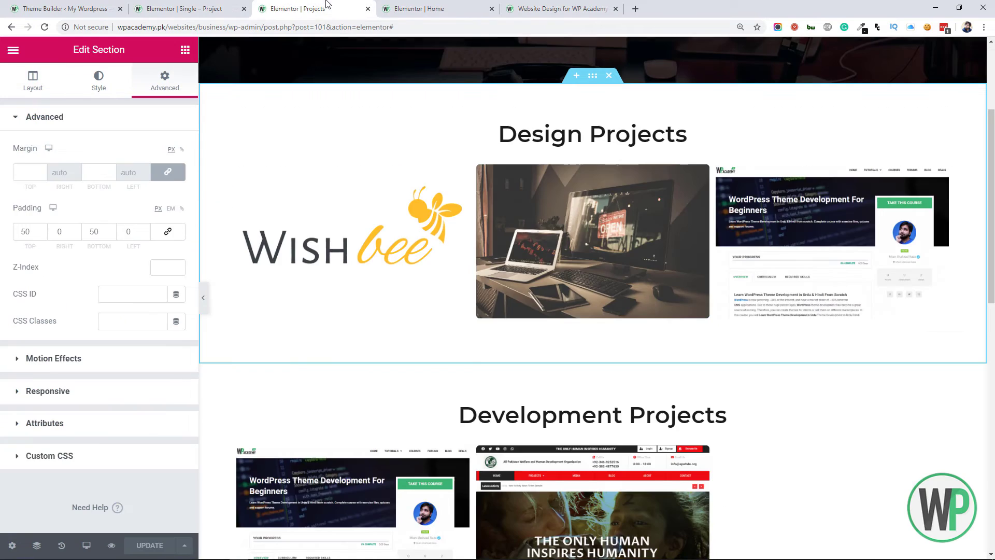
left_click(449, 5)
left_click(327, 7)
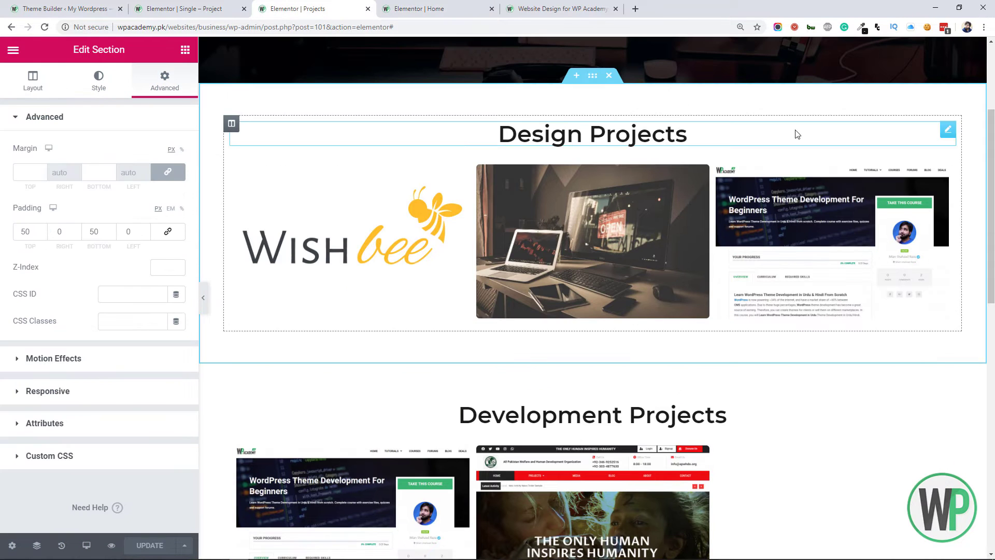
left_click_drag(795, 134, 805, 67)
scroll(983, 170, "up", 3)
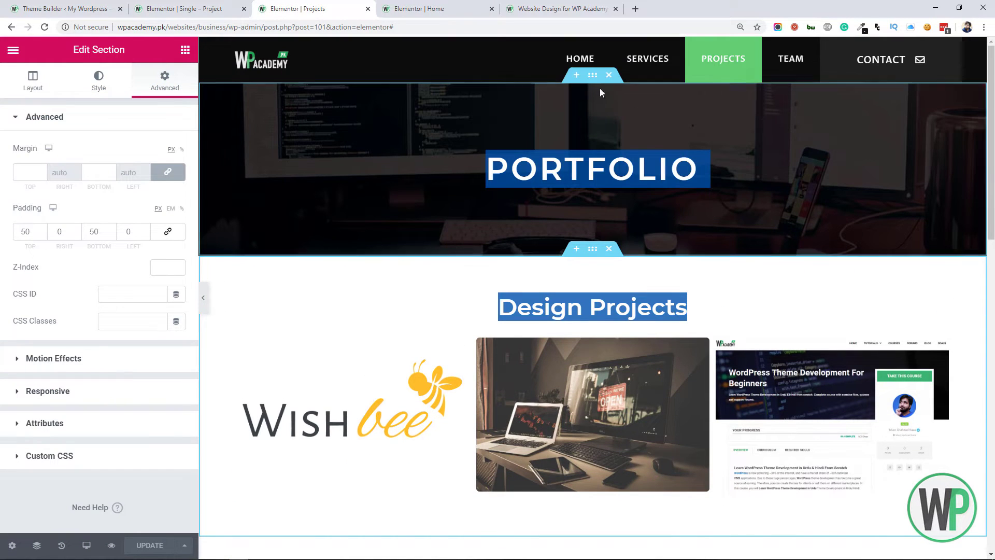
right_click(593, 75)
left_click(622, 129)
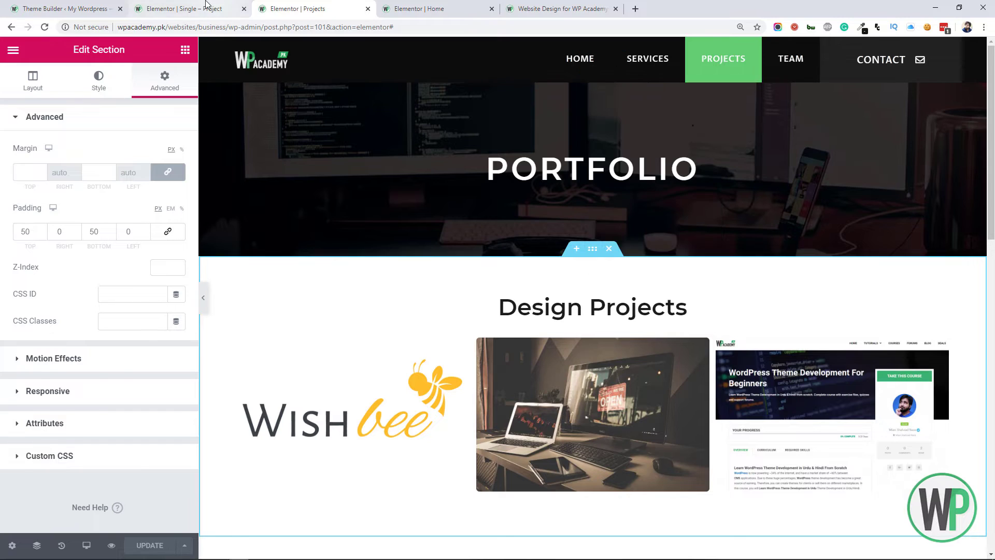
left_click(184, 9)
right_click(590, 193)
left_click(615, 205)
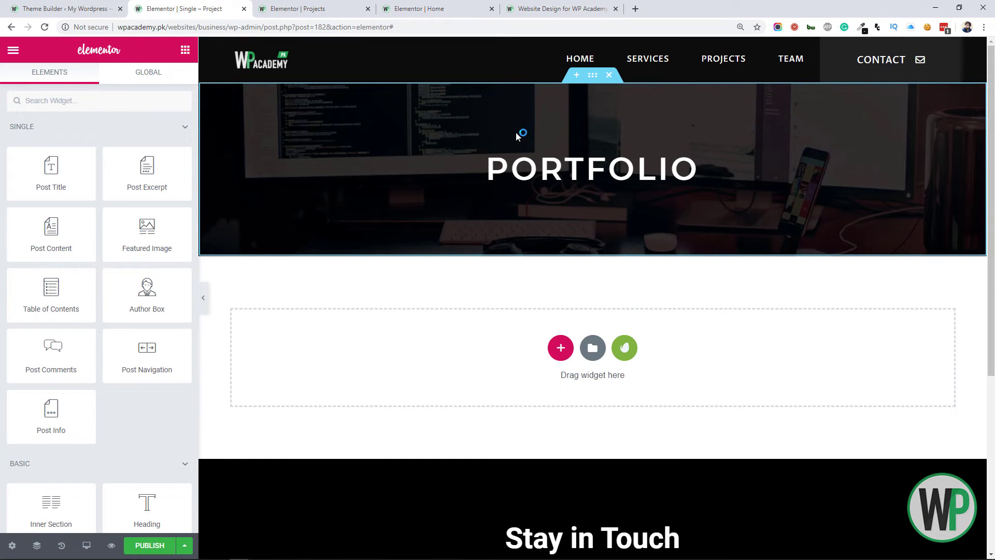
Step: Replace the banner heading's Portfolio text with the dynamic Post Title tag
left_click(530, 173)
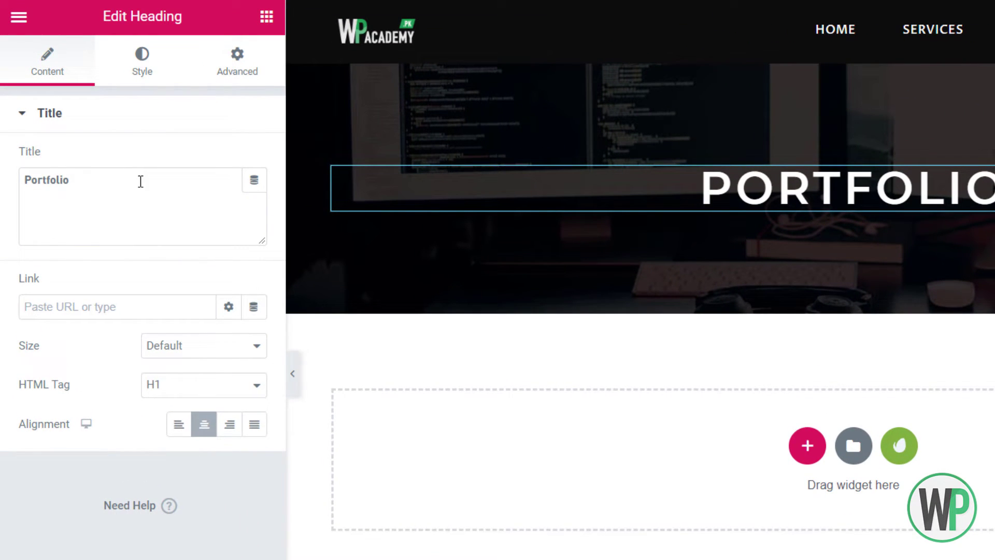
left_click_drag(140, 182, 10, 181)
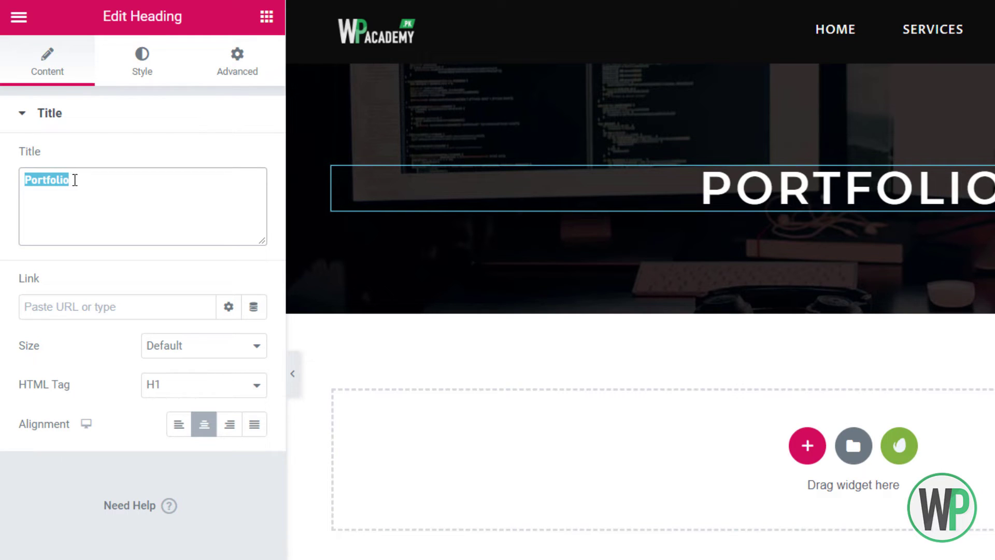
left_click(72, 300)
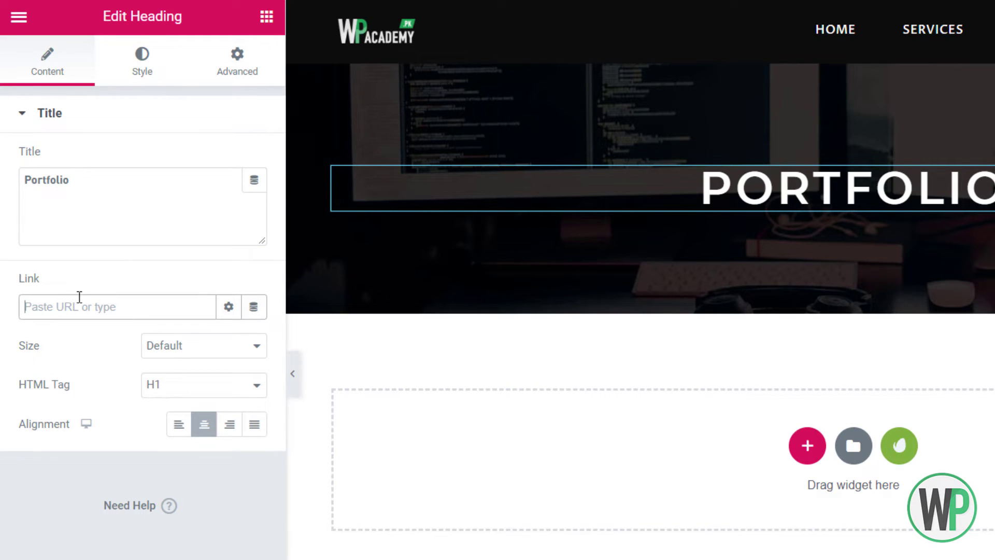
left_click(255, 189)
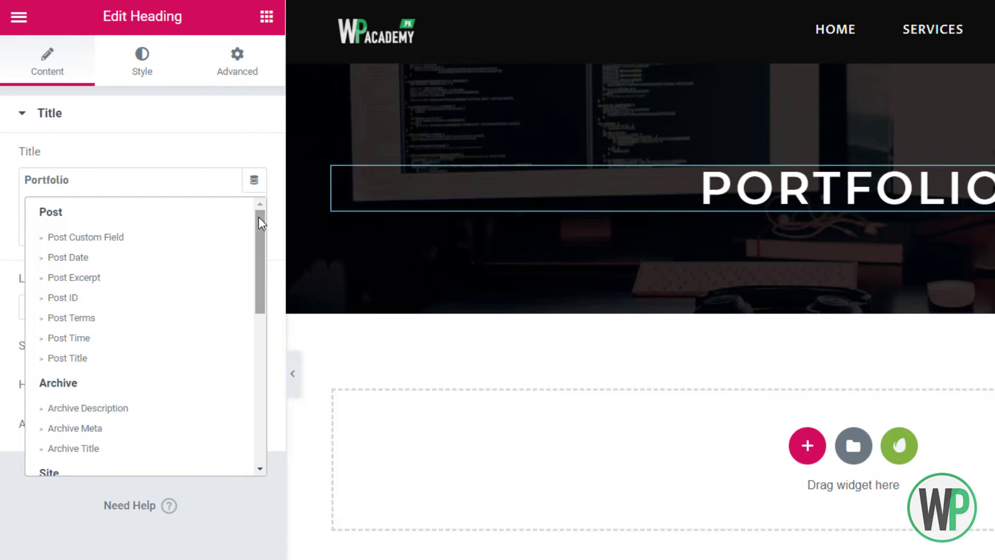
left_click_drag(259, 216, 252, 196)
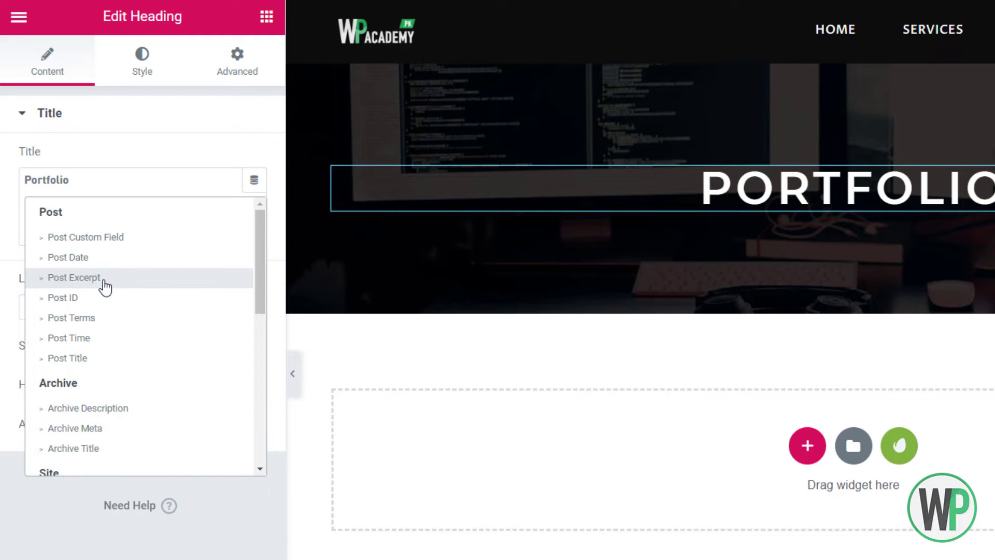
left_click(68, 358)
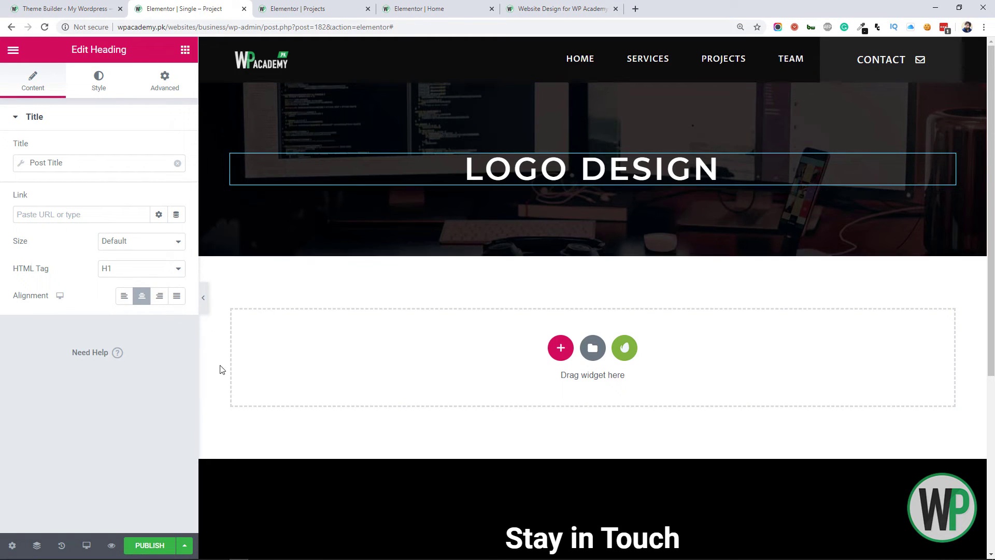
Step: Add an empty two-column section below the banner, with a wide first column and a narrow second column
left_click(561, 348)
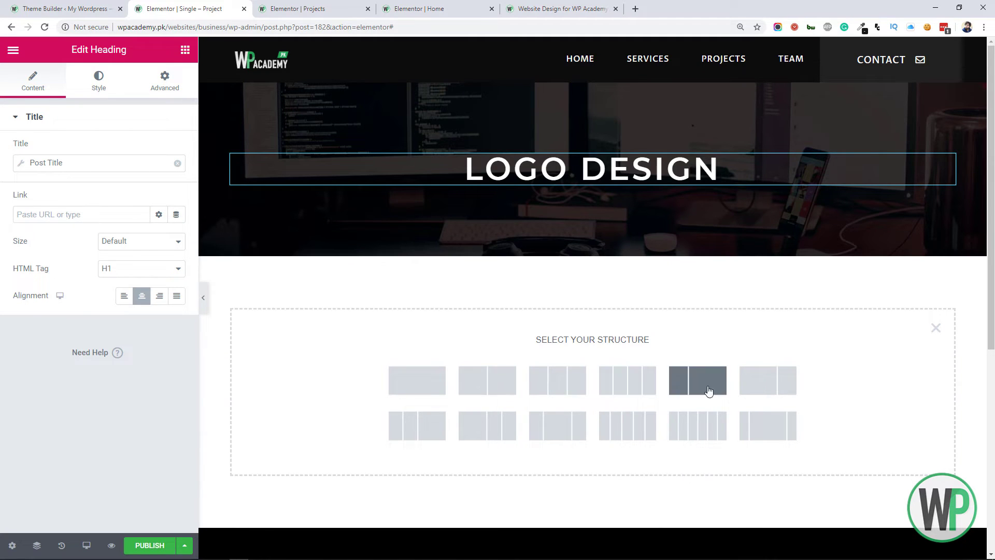
left_click(738, 386)
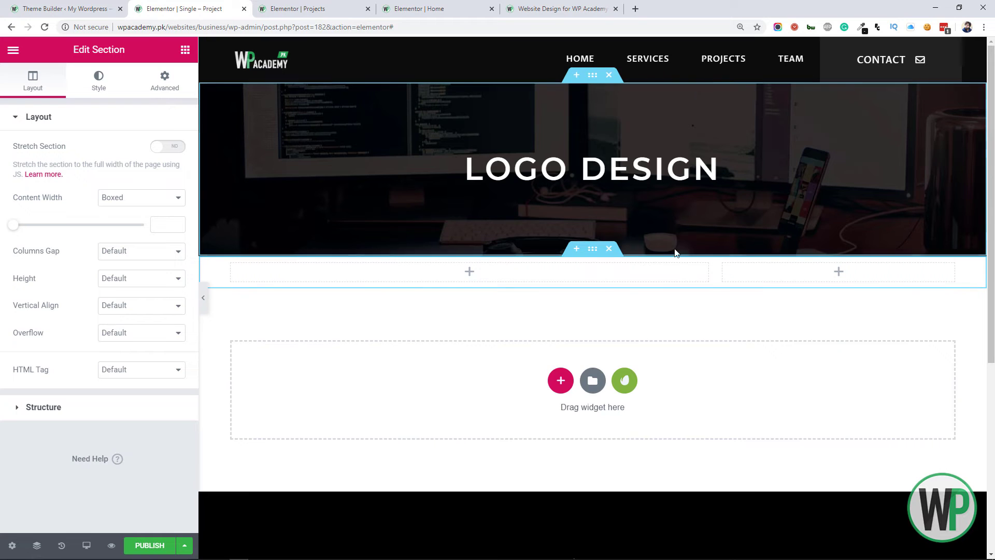
Step: Set the banner section's background image dynamically to the ACF Image Field with the Project Banner key
left_click(593, 82)
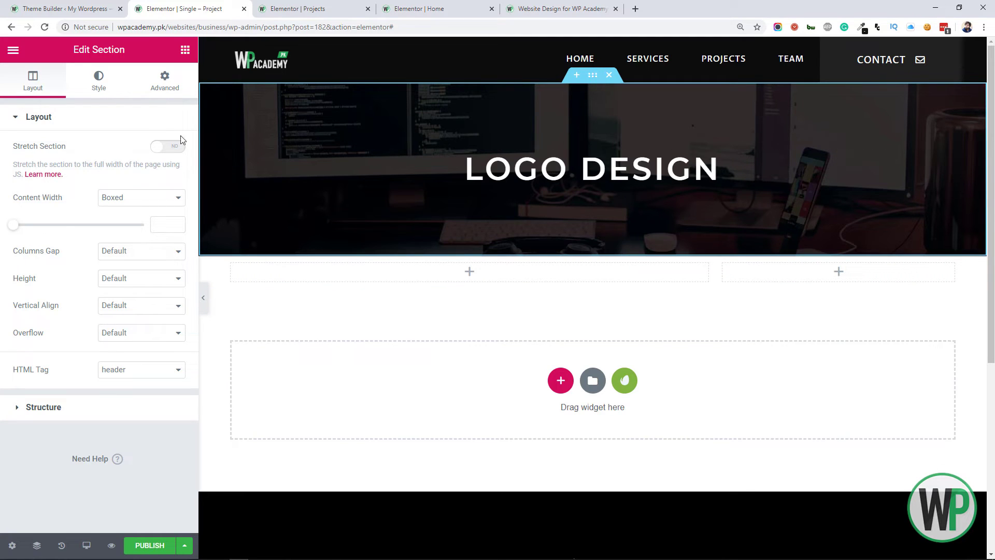
left_click(113, 88)
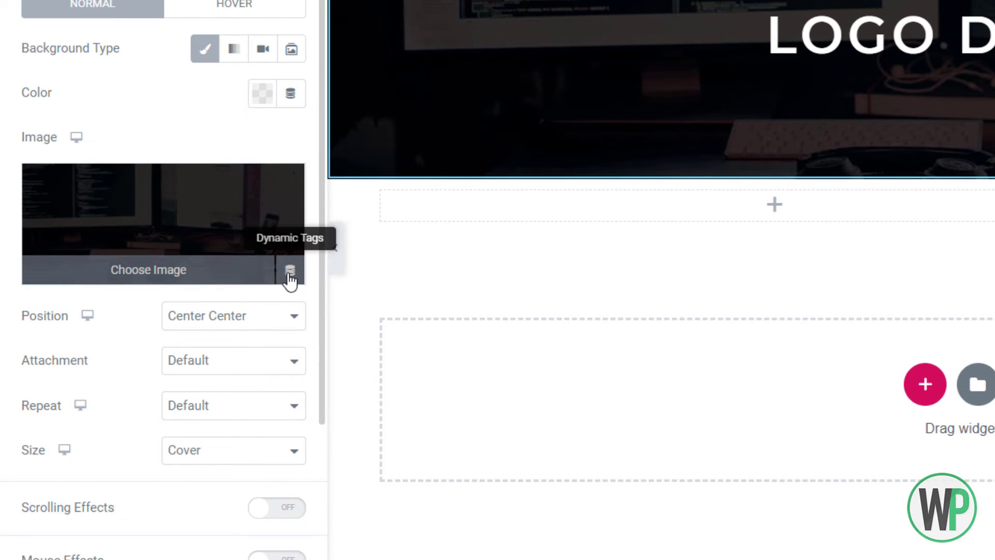
left_click(290, 280)
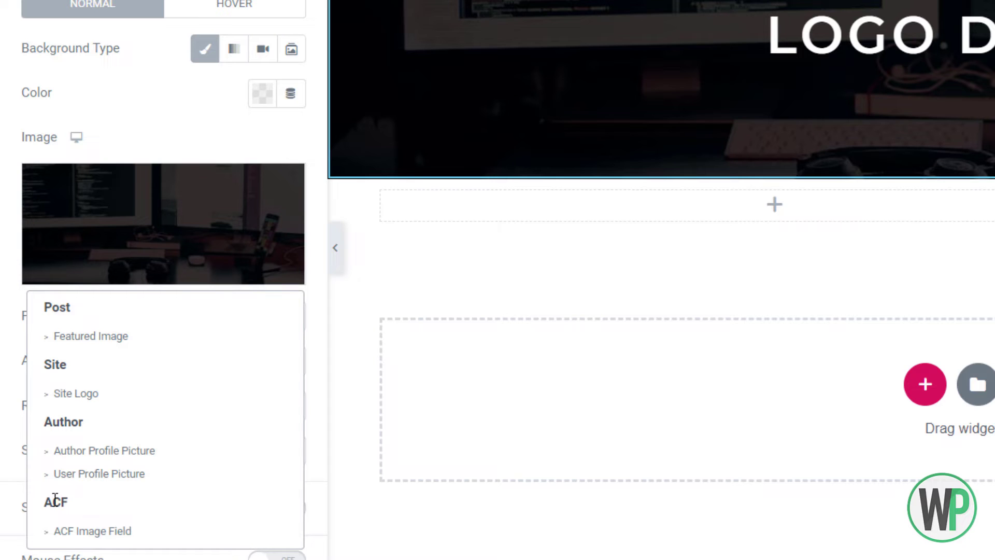
left_click_drag(53, 503, 32, 504)
left_click(127, 538)
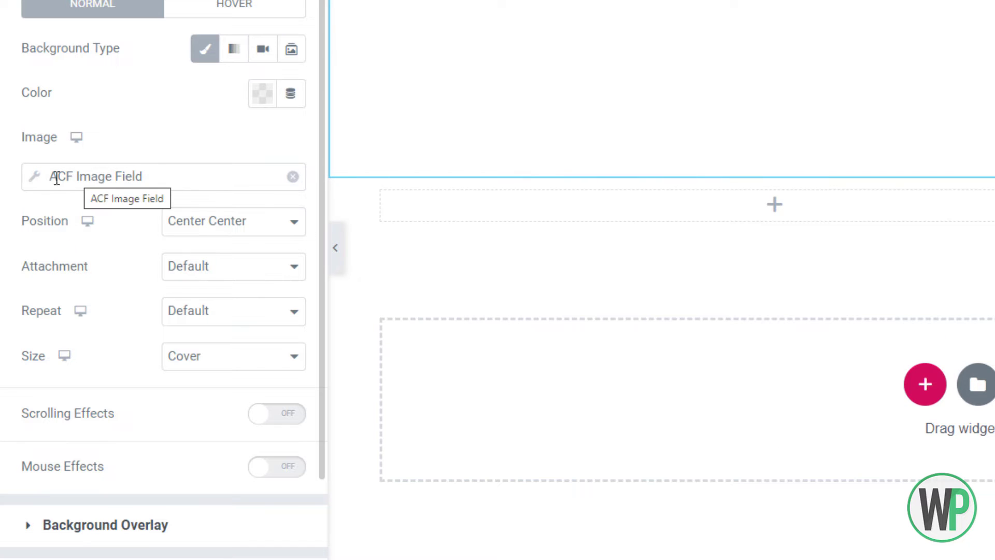
left_click(34, 180)
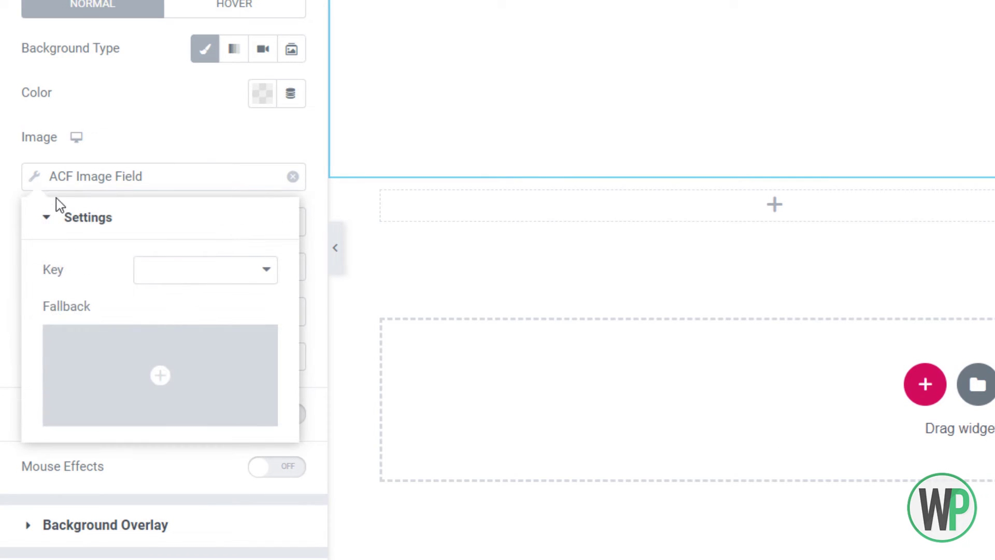
left_click(159, 278)
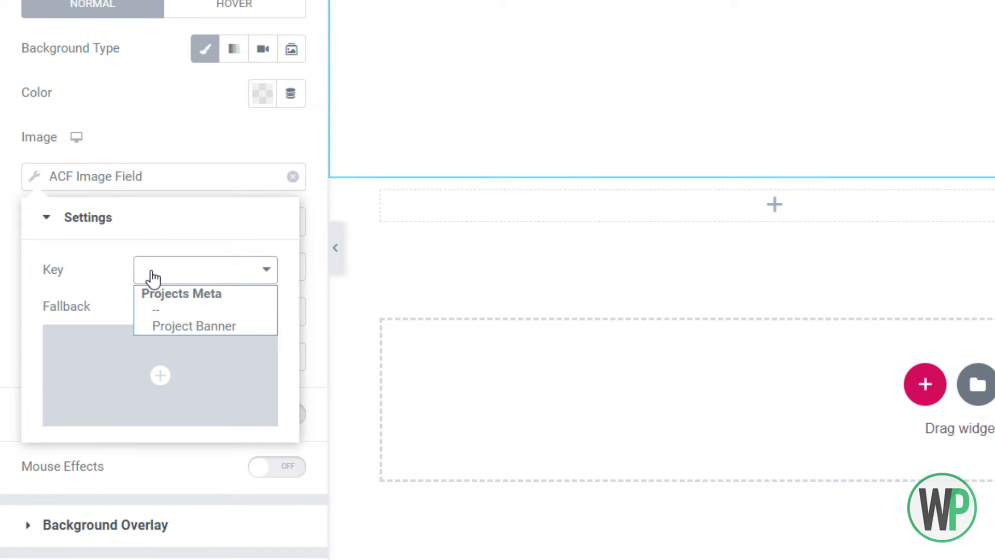
left_click(192, 331)
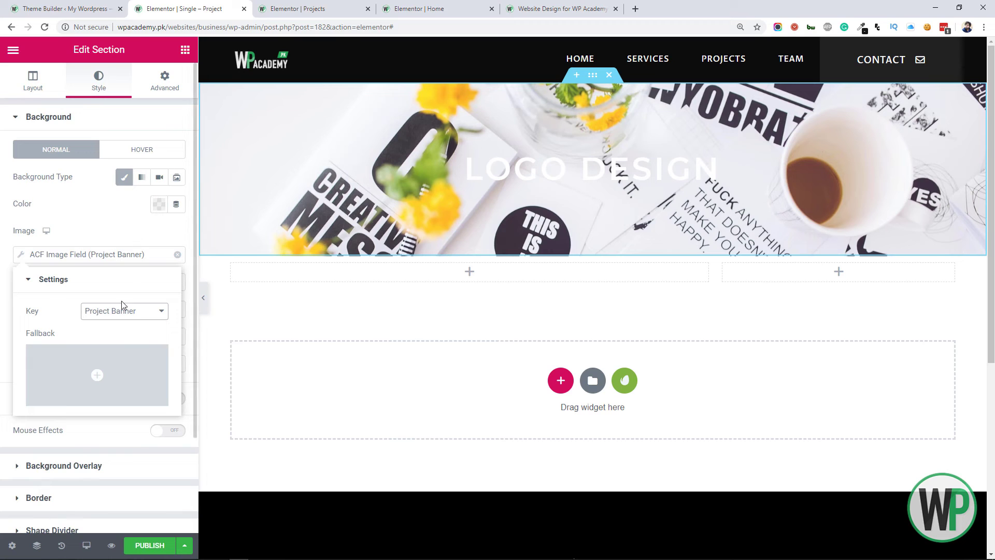
Step: Choose pb-2.jpg from the media library as the fallback image for the Project Banner field
left_click(105, 407)
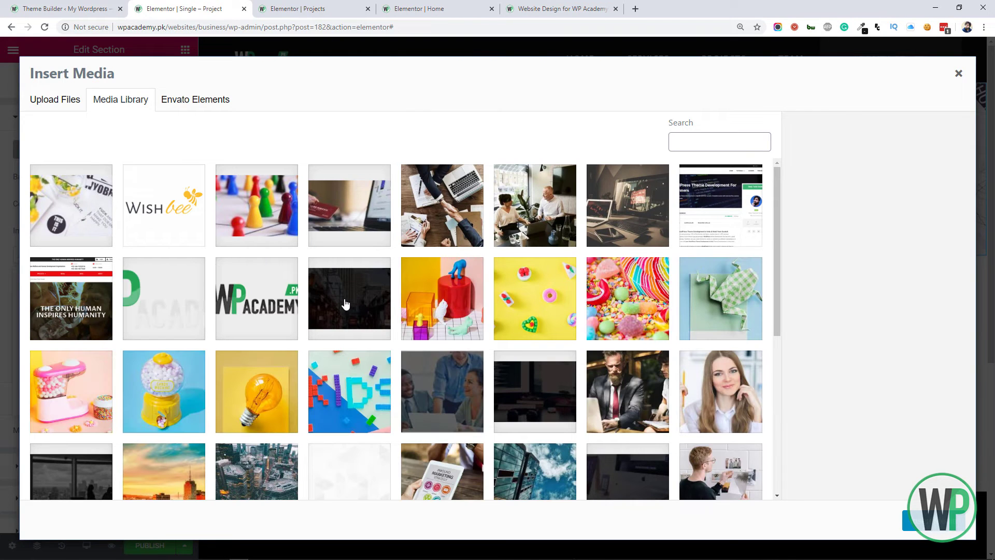
left_click(354, 306)
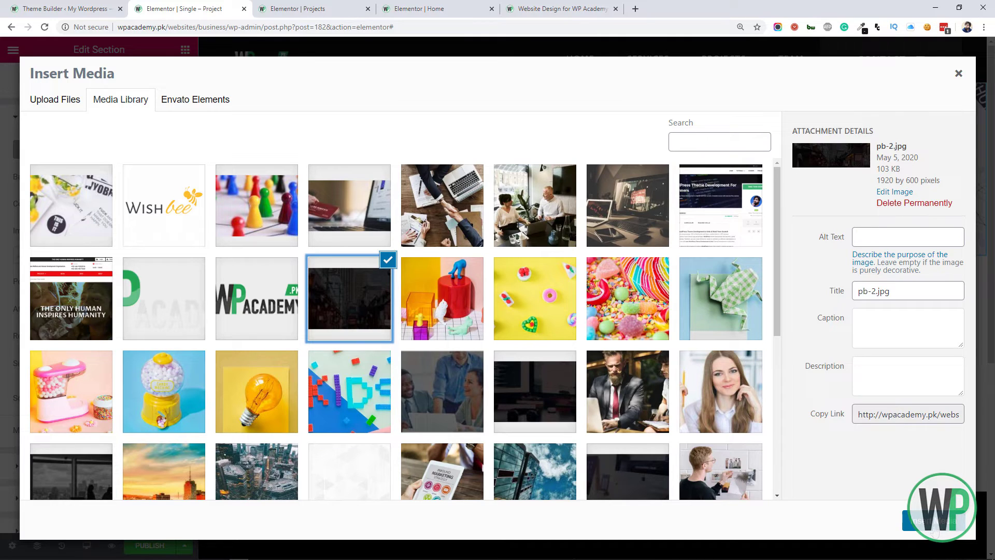
left_click(930, 520)
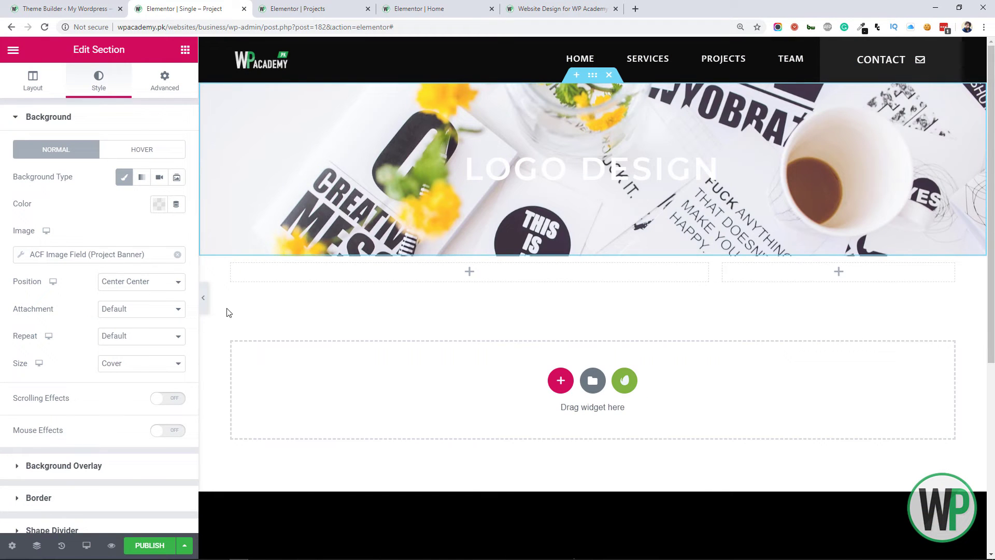
Step: Give the banner section a classic black (#000000) background overlay with an opacity of 0.7
left_click(134, 467)
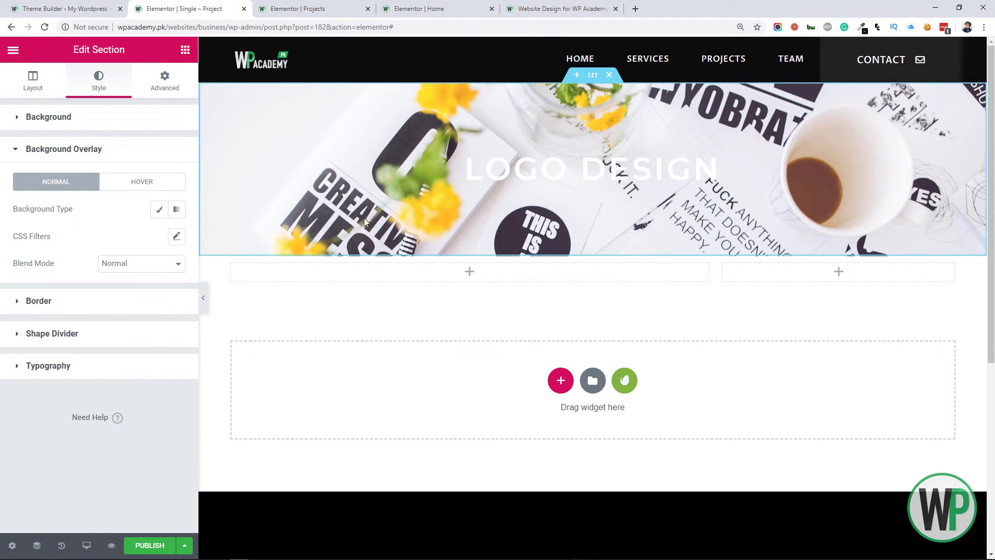
left_click(160, 210)
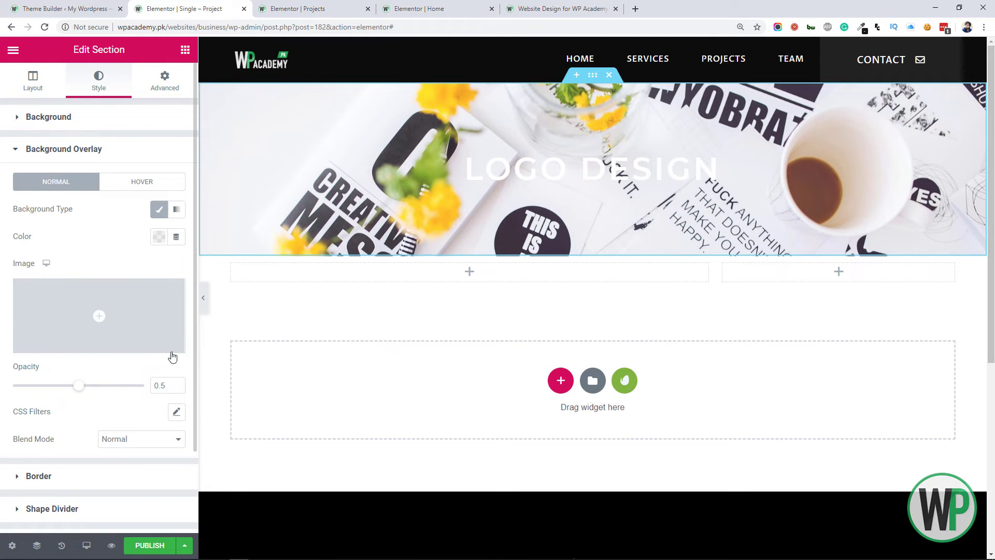
left_click(161, 240)
left_click(198, 265)
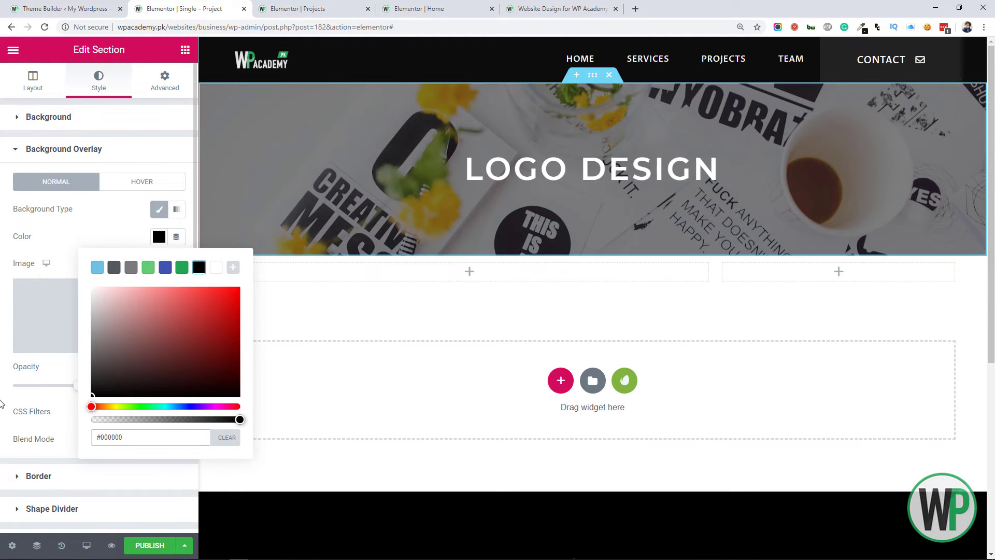
left_click(2, 388)
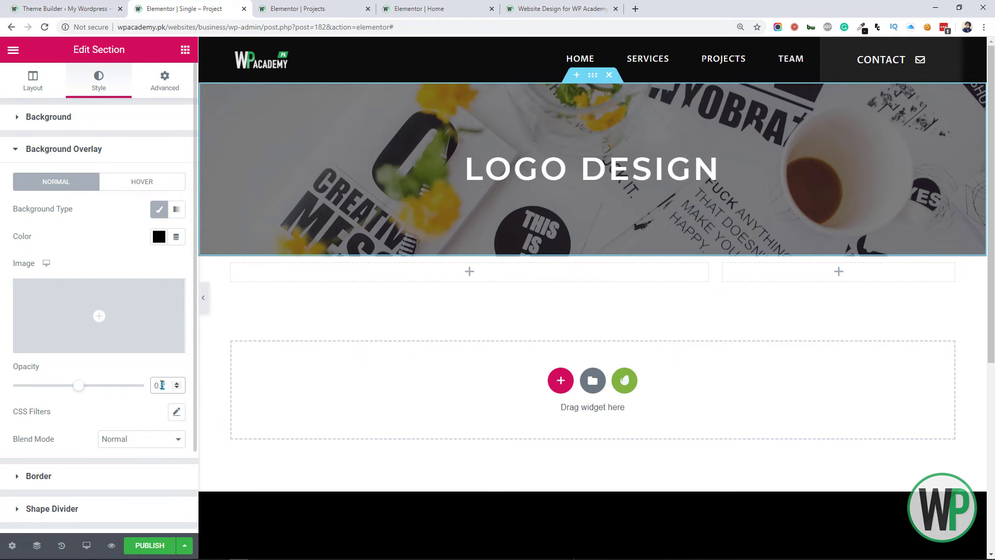
type("7")
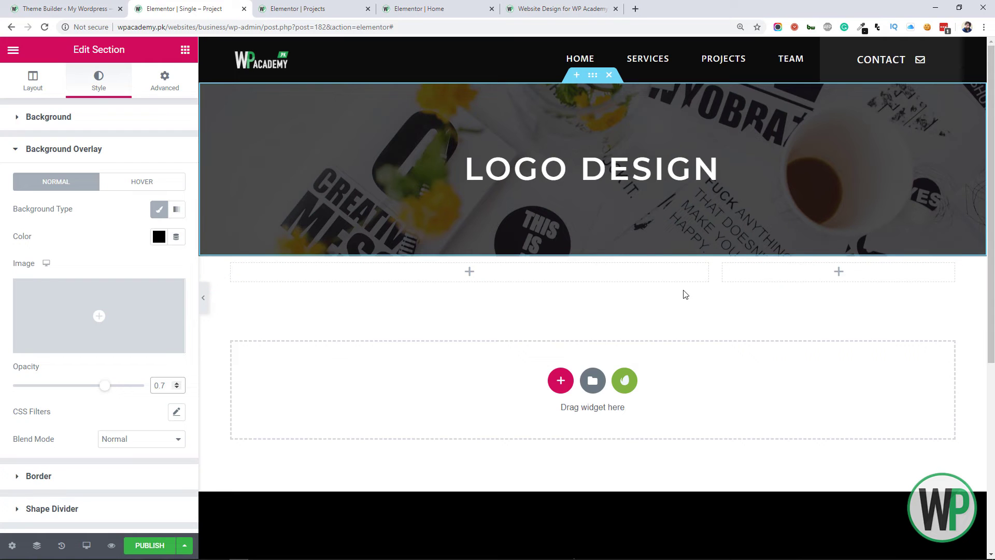
Step: Place a Post Content widget in the wide column of the section below the banner
left_click(525, 280)
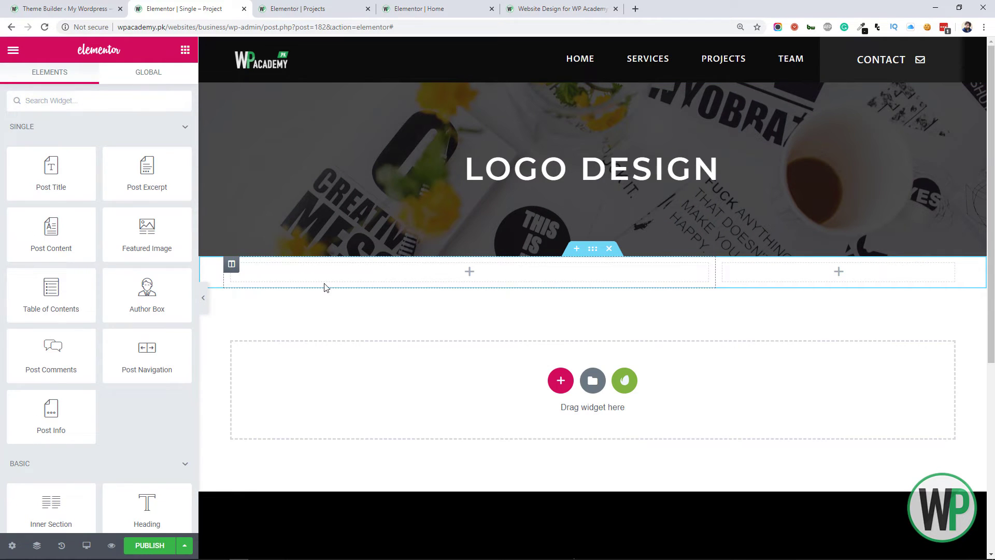
left_click_drag(67, 234, 331, 269)
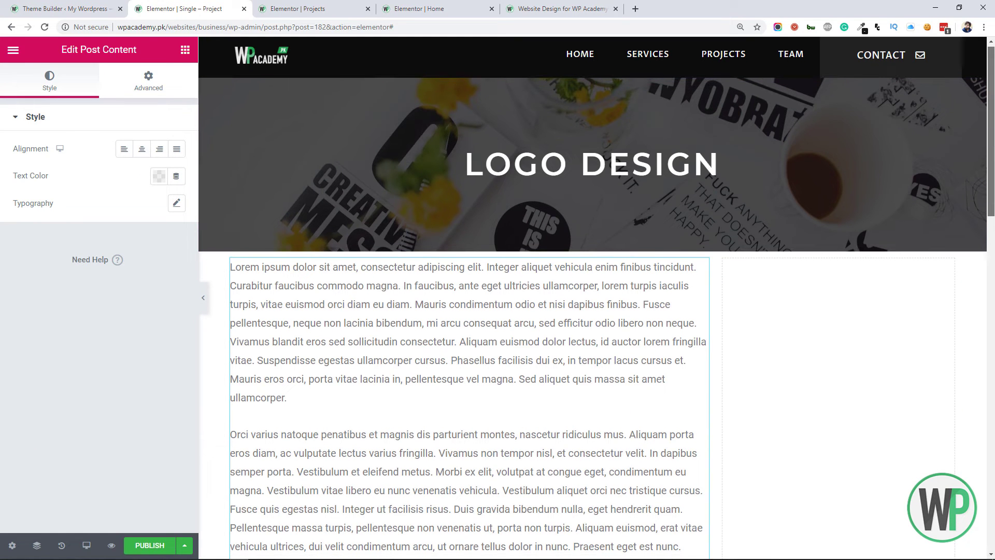
scroll(804, 254, "down", 2)
scroll(803, 254, "up", 1)
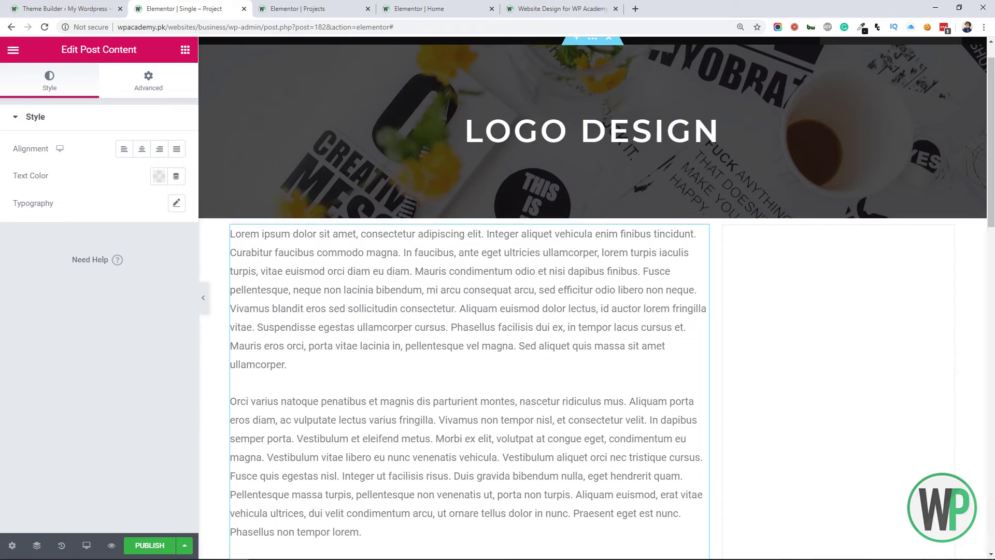
Step: Left-align the banner's title heading and add an empty column beside it
scroll(595, 300, "up", 1)
left_click(466, 168)
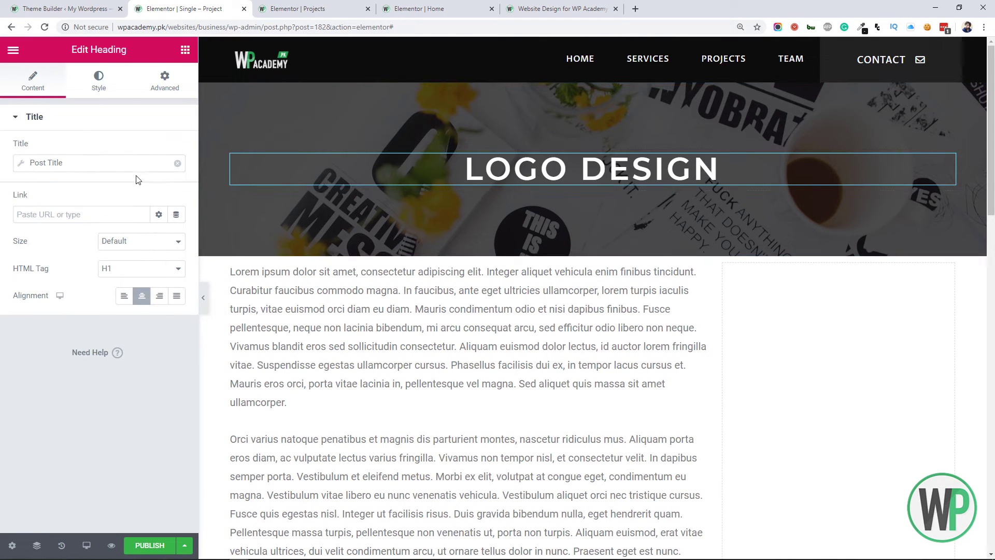
left_click(124, 295)
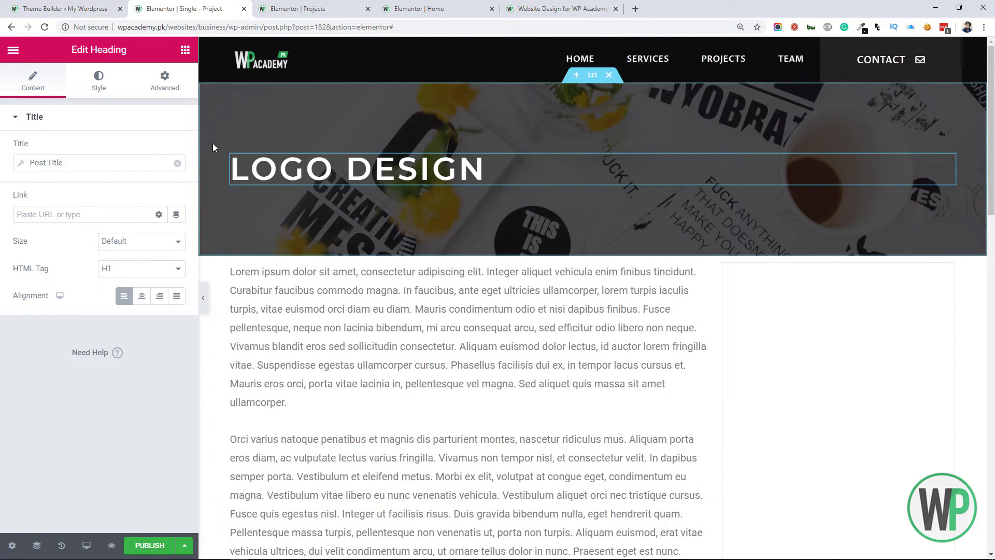
right_click(234, 151)
left_click(280, 203)
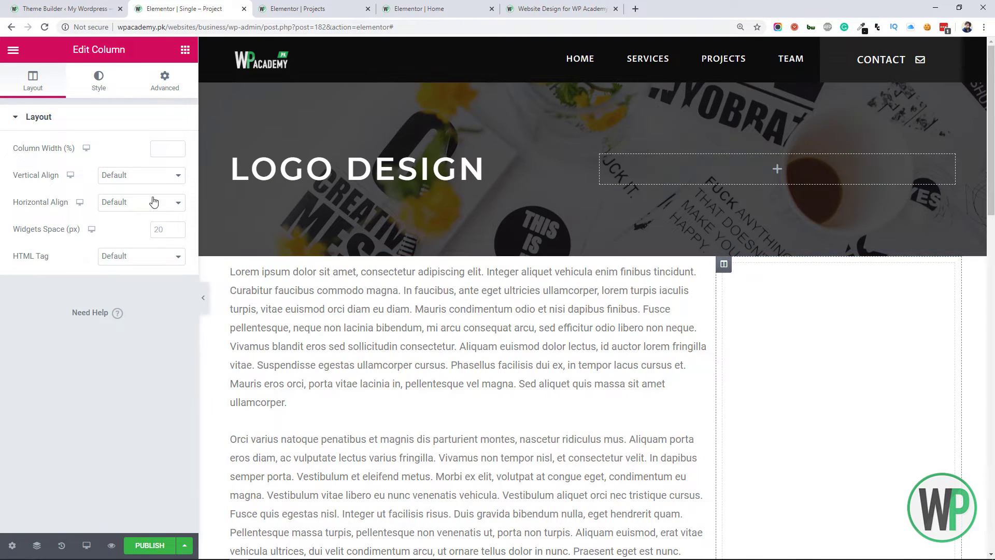
Step: Set the width of the narrow empty column beside the post content to 25%
left_click(159, 149)
type("25")
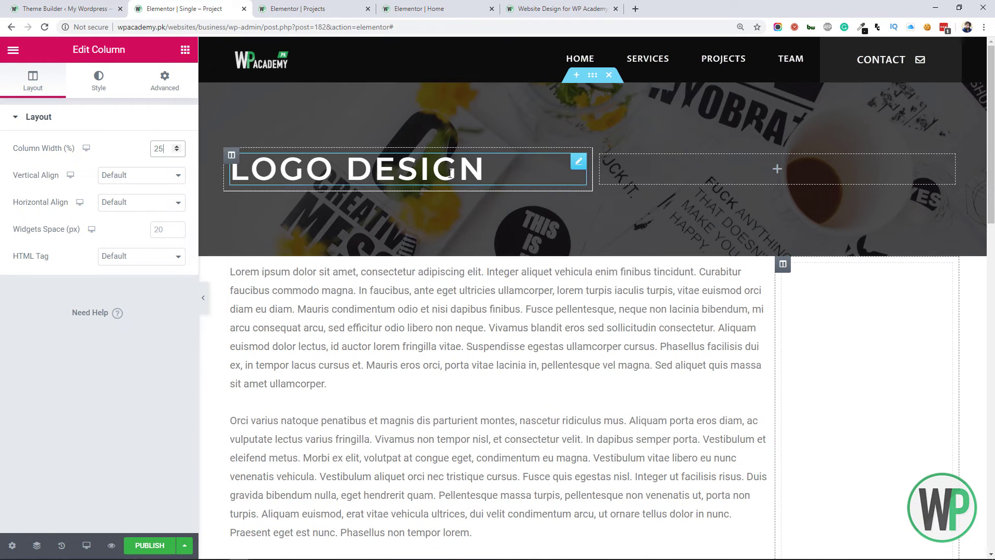
Step: Set the width of the banner's empty column beside the title to 25%
left_click(601, 155)
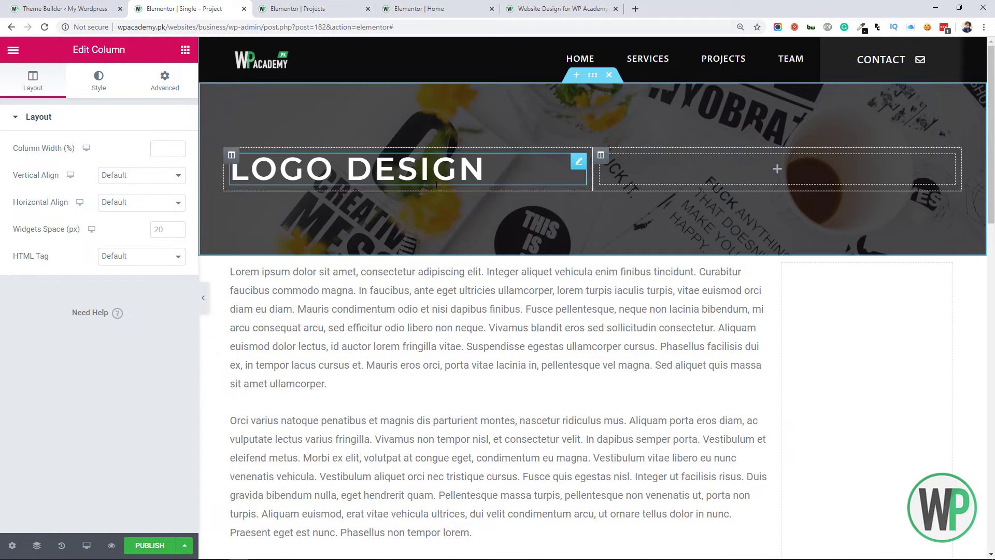
left_click(157, 150)
type("25")
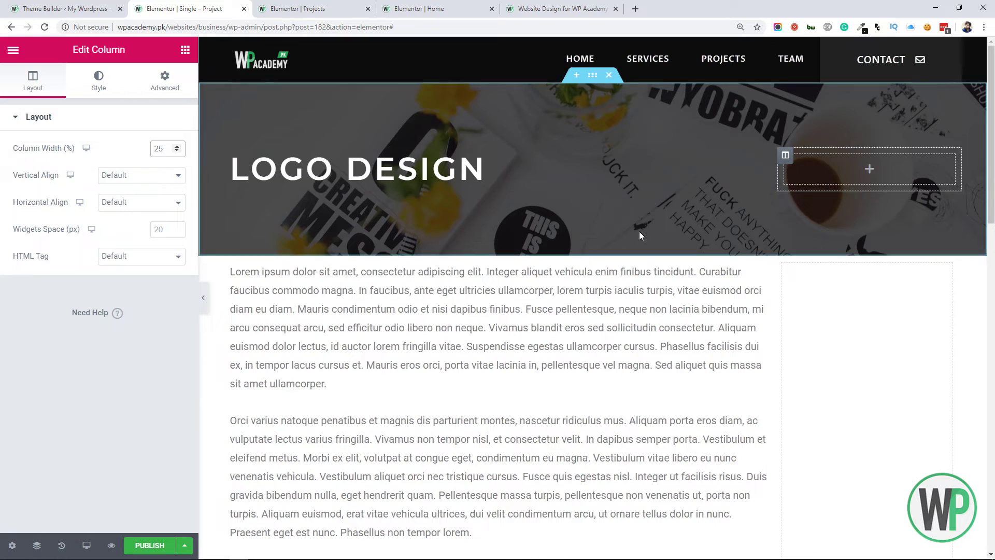
Step: Place a Post Info widget beneath the title in the banner section
left_click(442, 177)
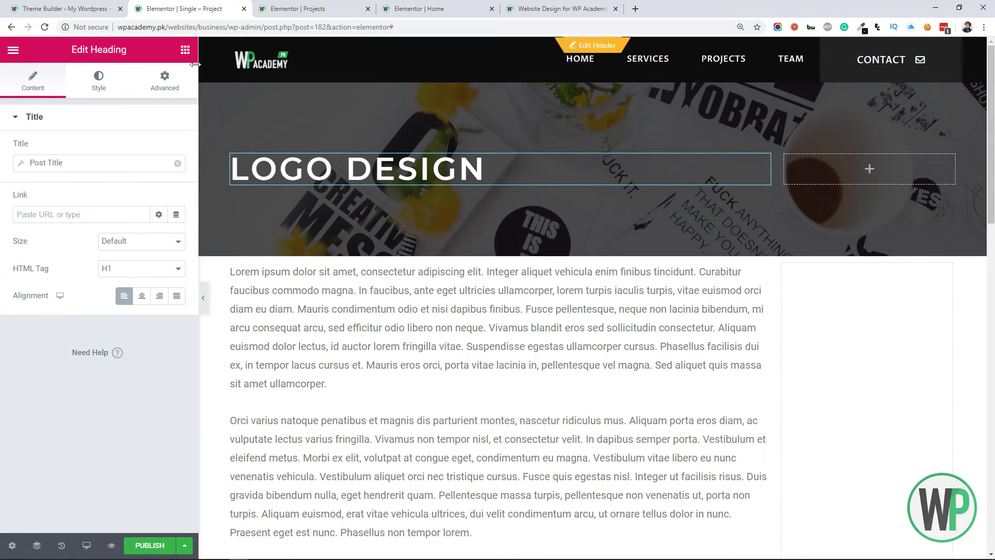
left_click(185, 49)
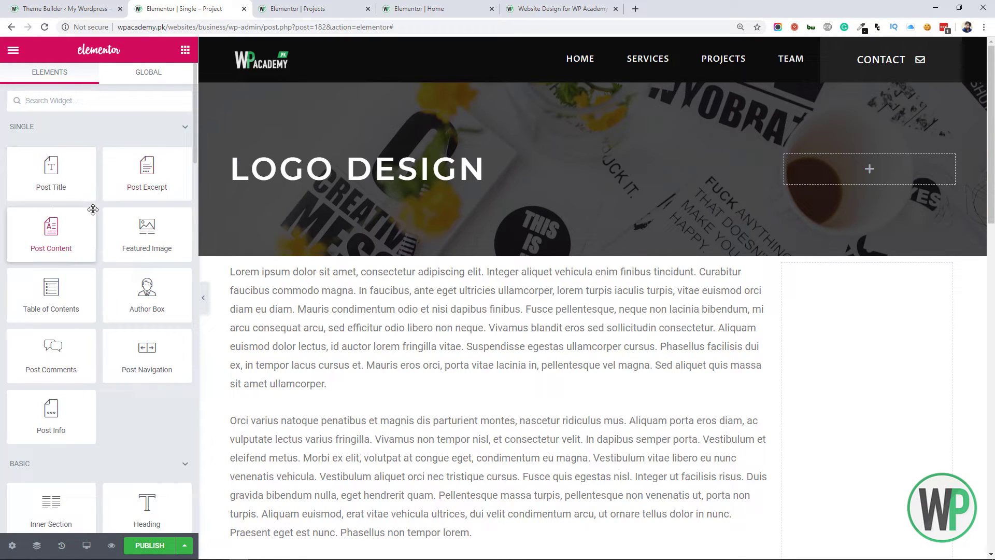
left_click_drag(73, 416, 367, 182)
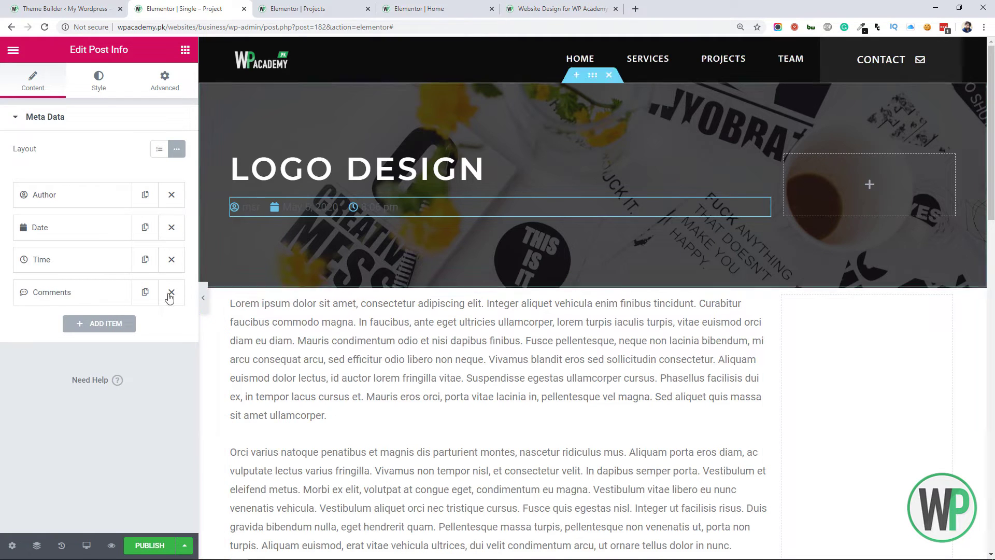
Step: Color the icons and text of the banner's post info white
left_click(102, 83)
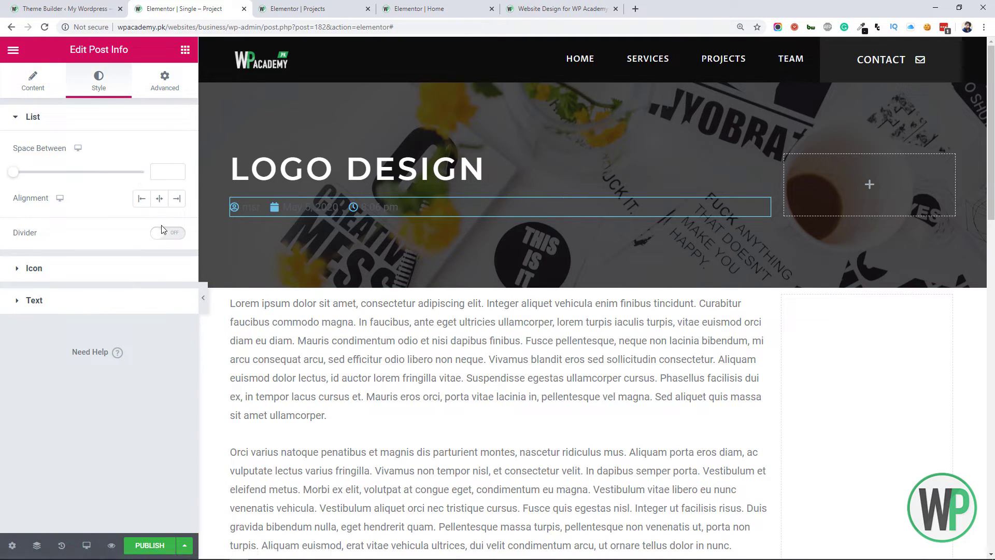
left_click(145, 271)
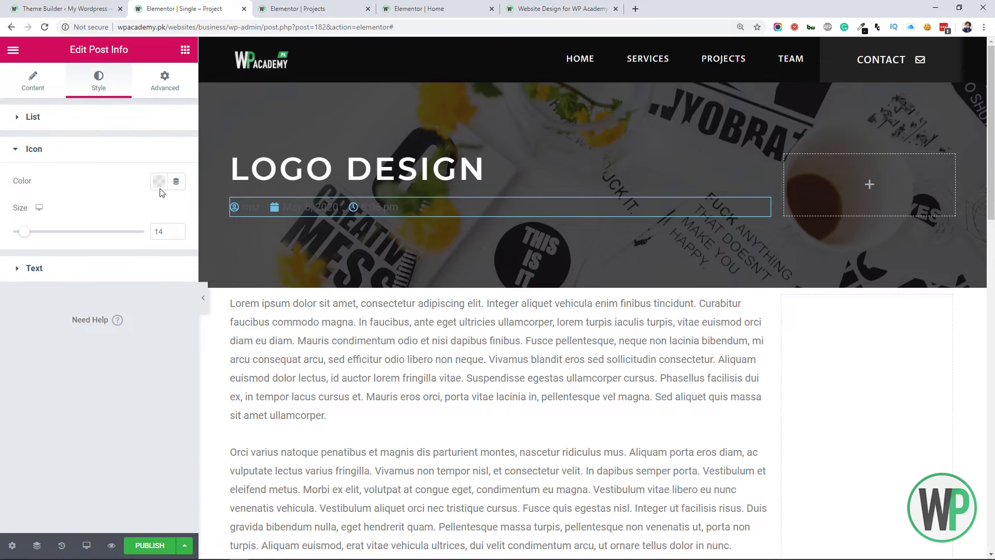
left_click(146, 267)
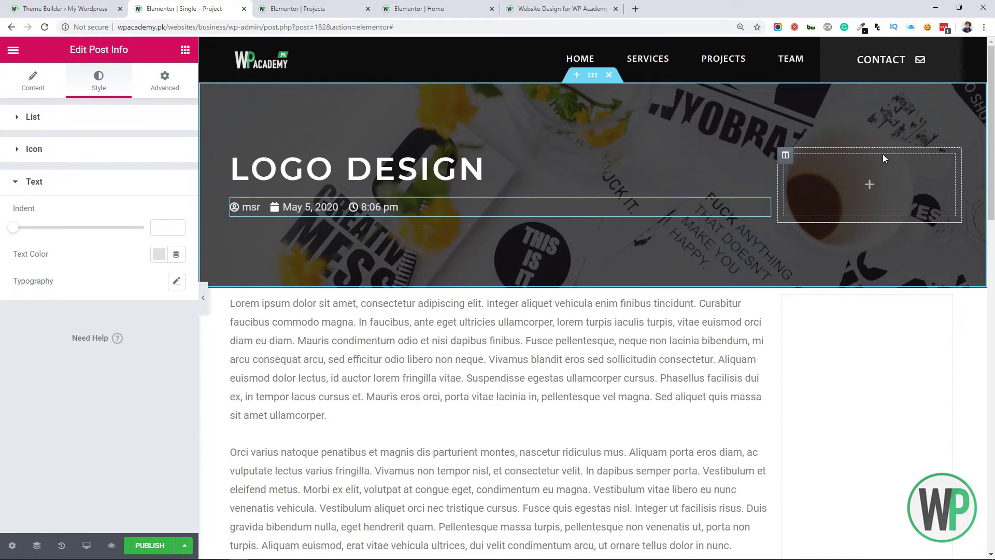
Step: Give the post content column unlinked padding of 35 px at the top and 10 px on the other sides
scroll(507, 276, "down", 1)
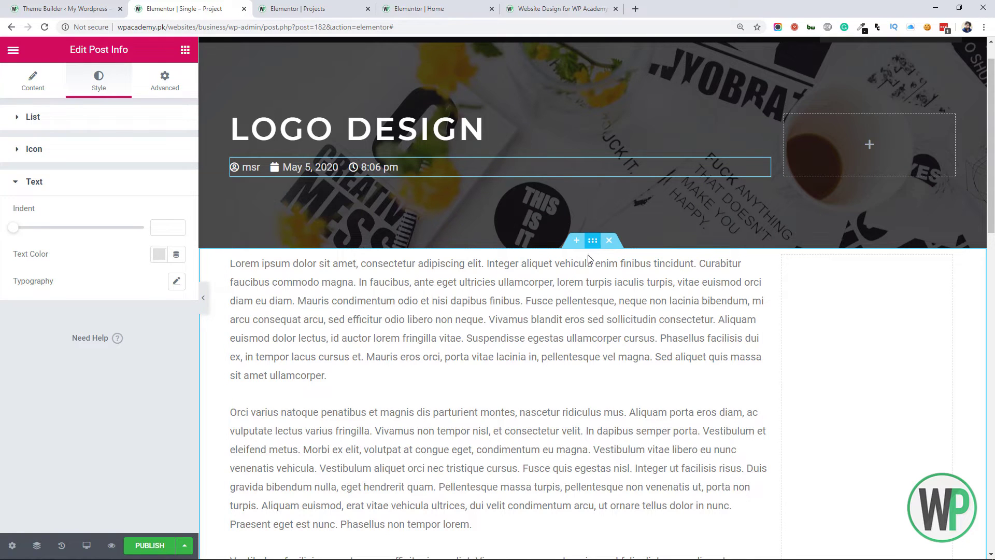
left_click(235, 259)
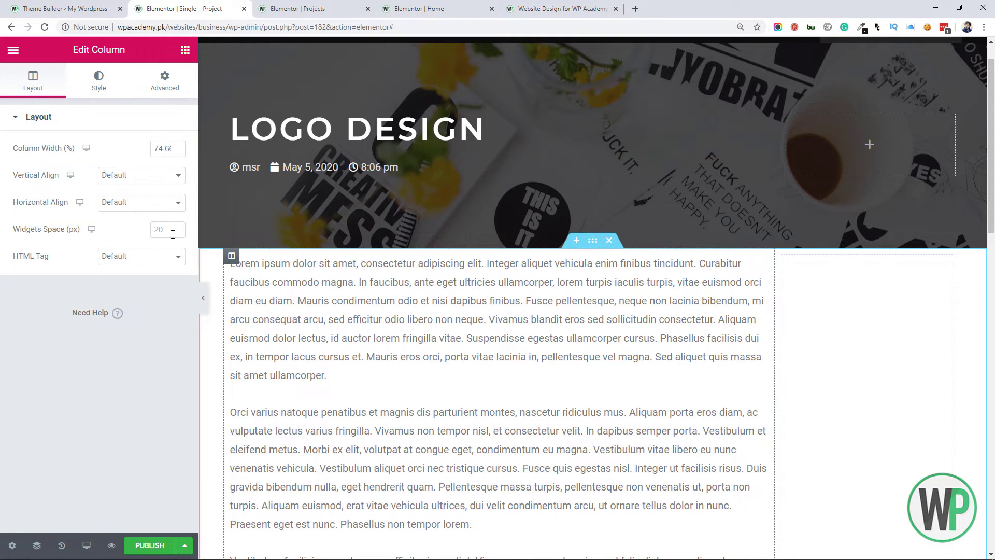
left_click(164, 83)
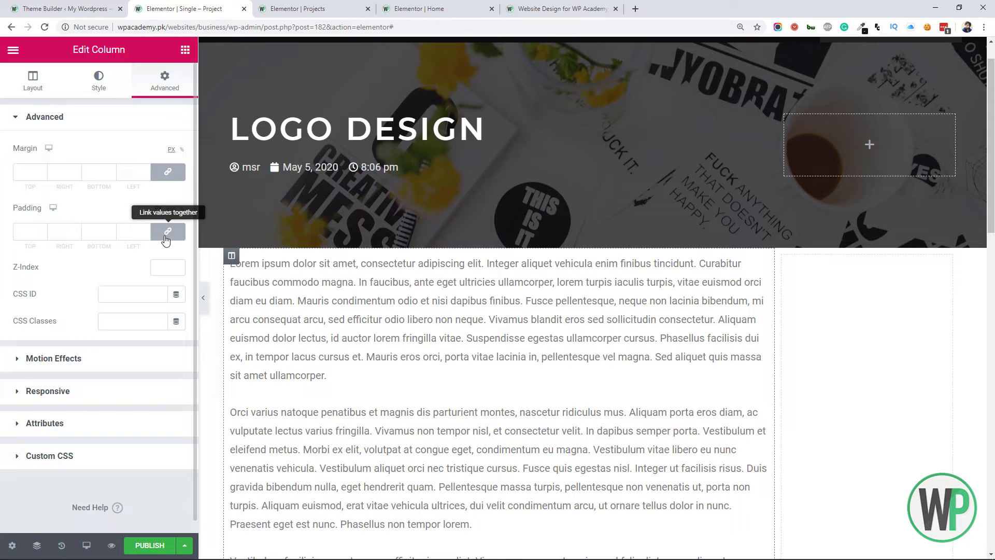
left_click(17, 231)
type("10")
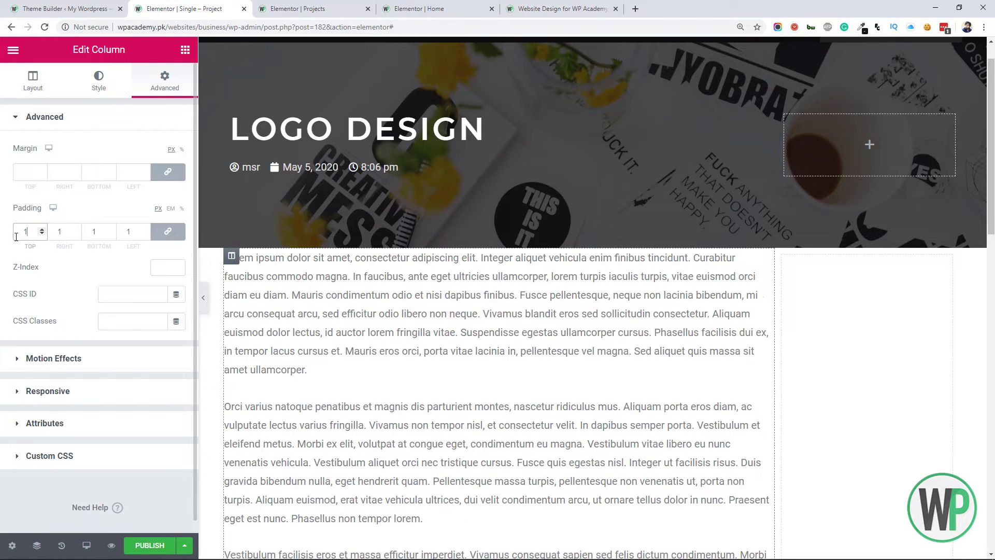
left_click(173, 233)
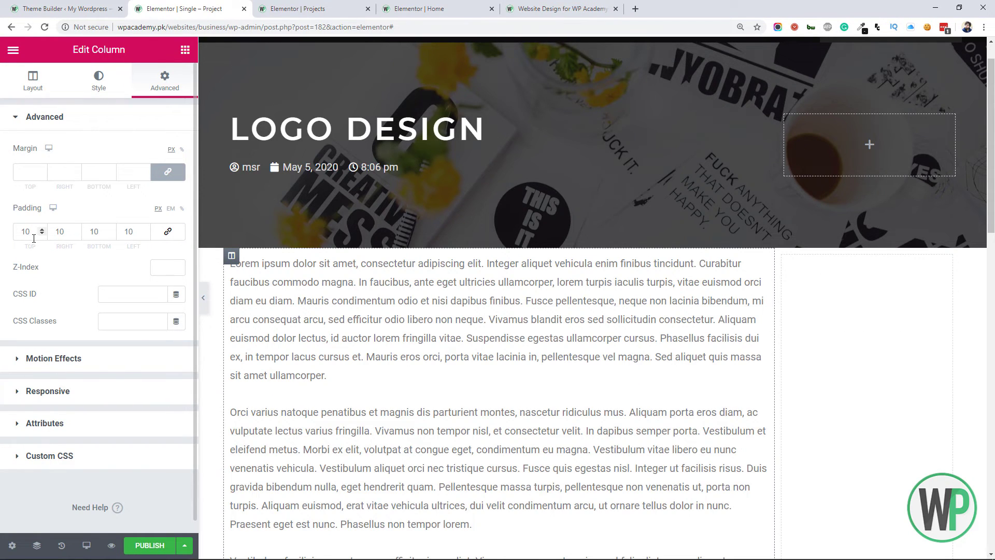
left_click(24, 235)
type("35")
left_click(813, 314)
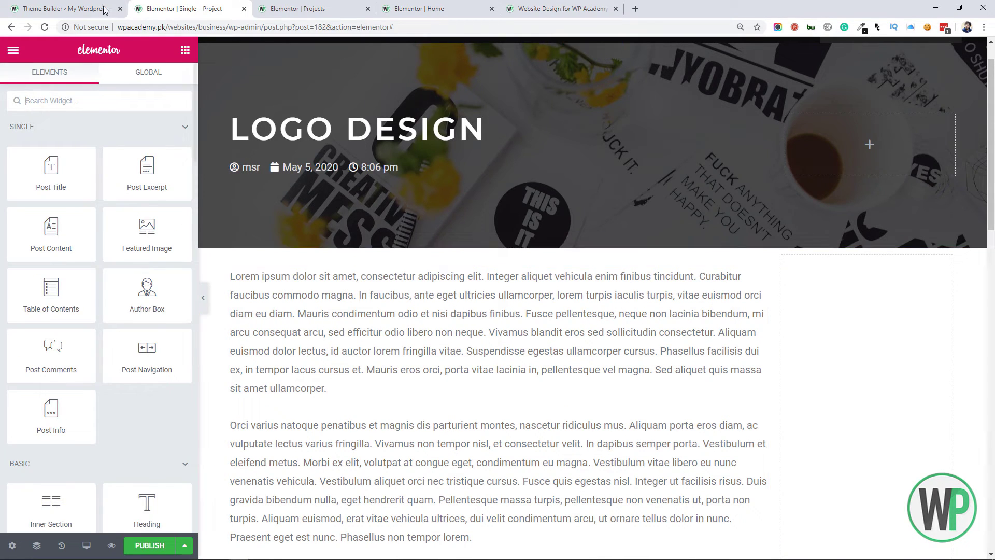
Step: Open the Logo Design project for editing and review its featured image and Projects Meta fields
left_click(65, 9)
mouse_move(72, 195)
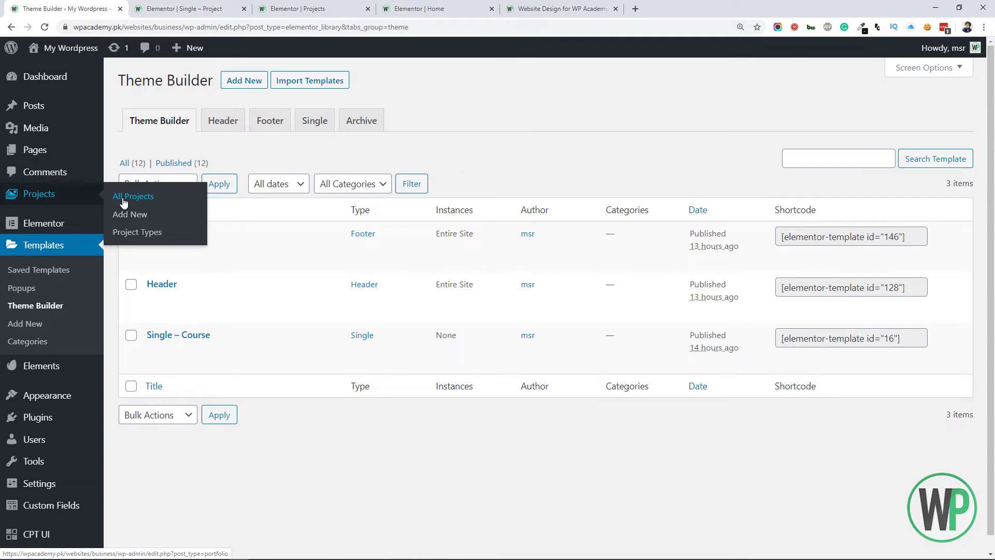
left_click(121, 199)
left_click(155, 176)
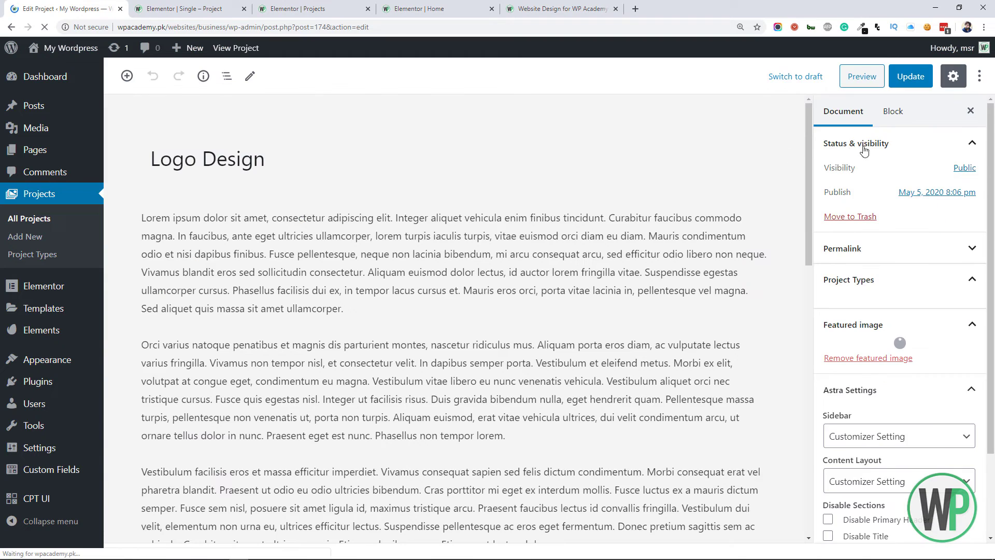
scroll(992, 254, "down", 3)
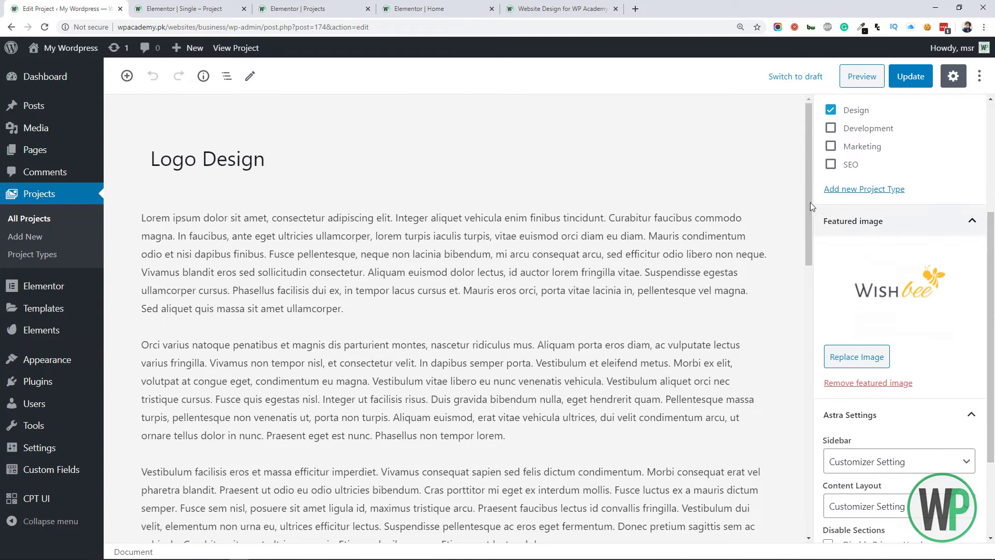
left_click_drag(811, 191, 812, 517)
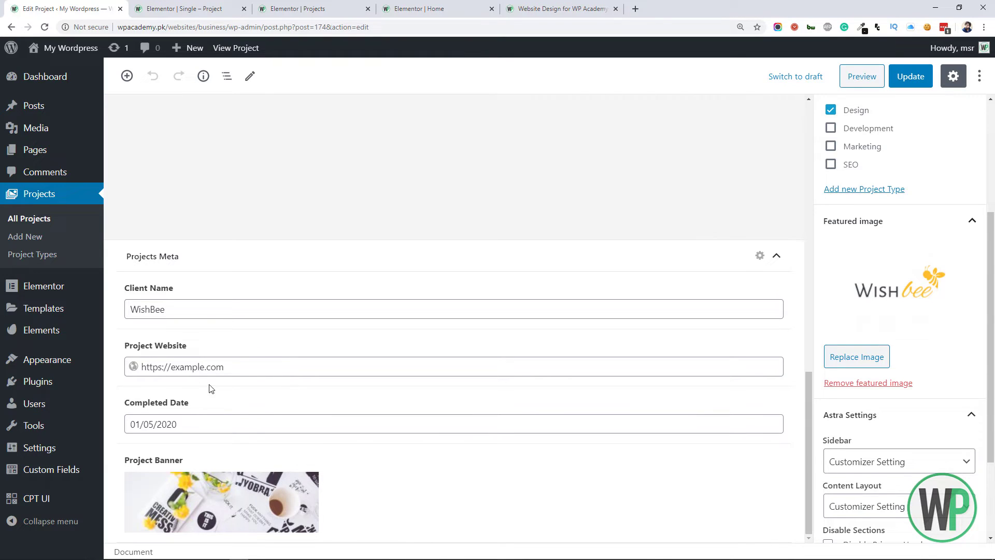
left_click_drag(227, 310, 110, 307)
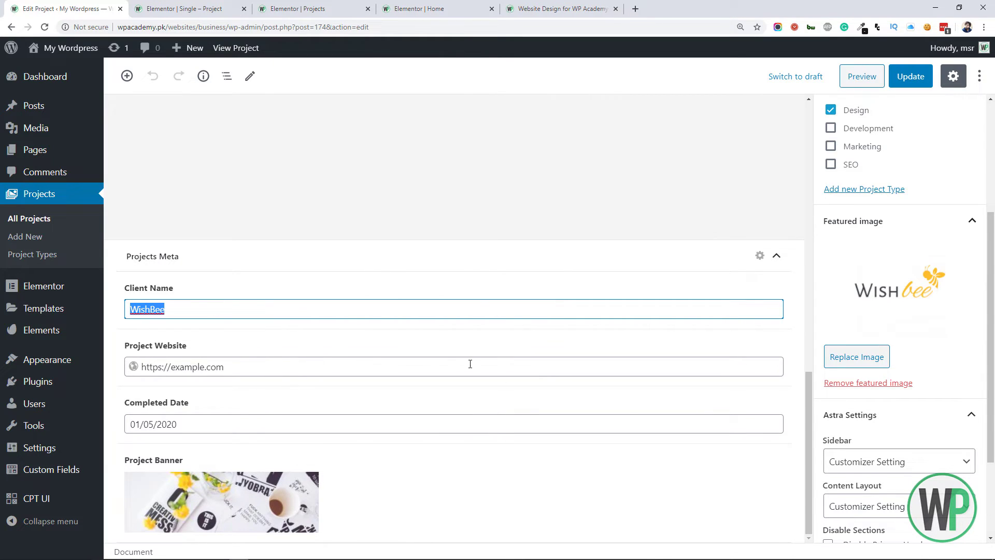
Step: Add a field labelled Client Logo with the name wpac_client_logo to the Projects Meta custom field group
left_click(79, 472)
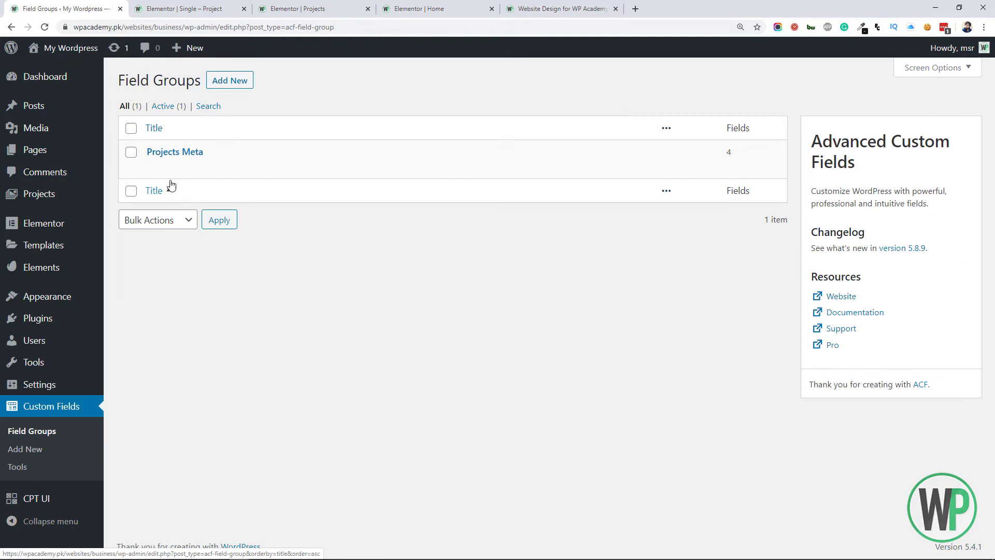
left_click(169, 155)
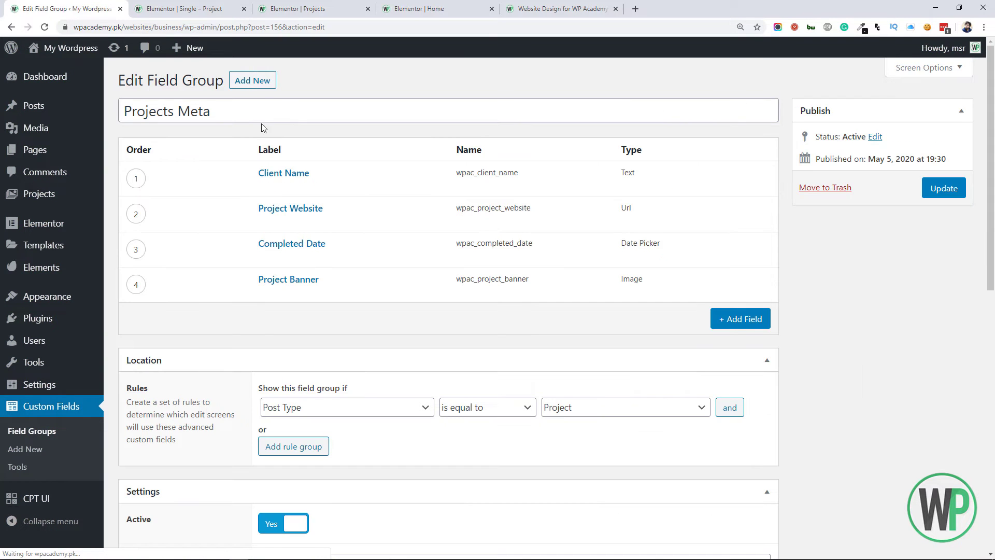
left_click(737, 320)
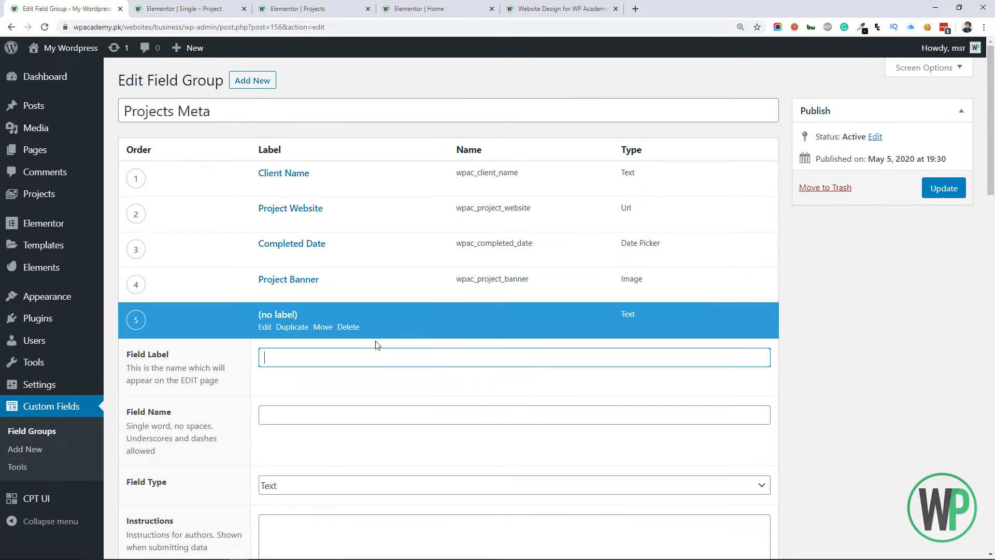
scroll(378, 336, "down", 2)
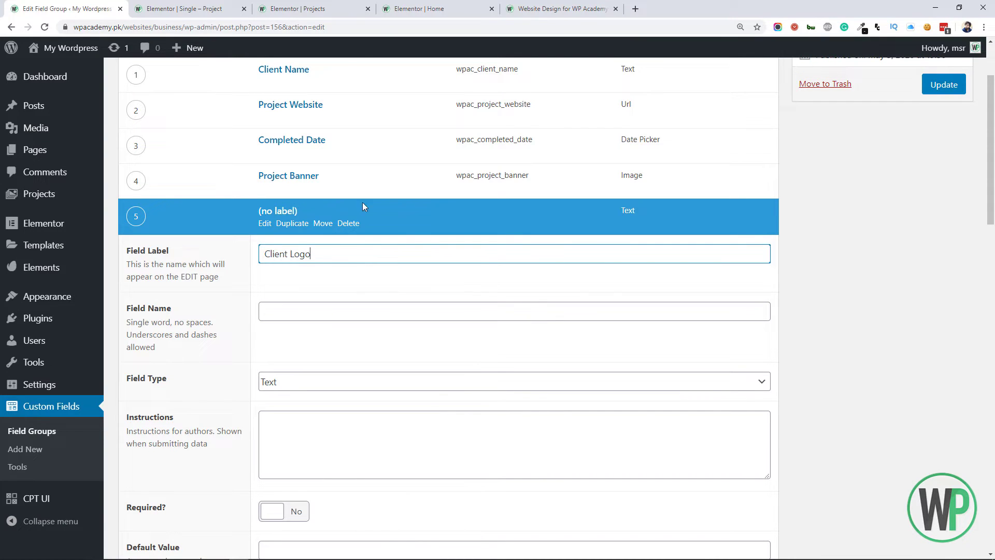
left_click(410, 314)
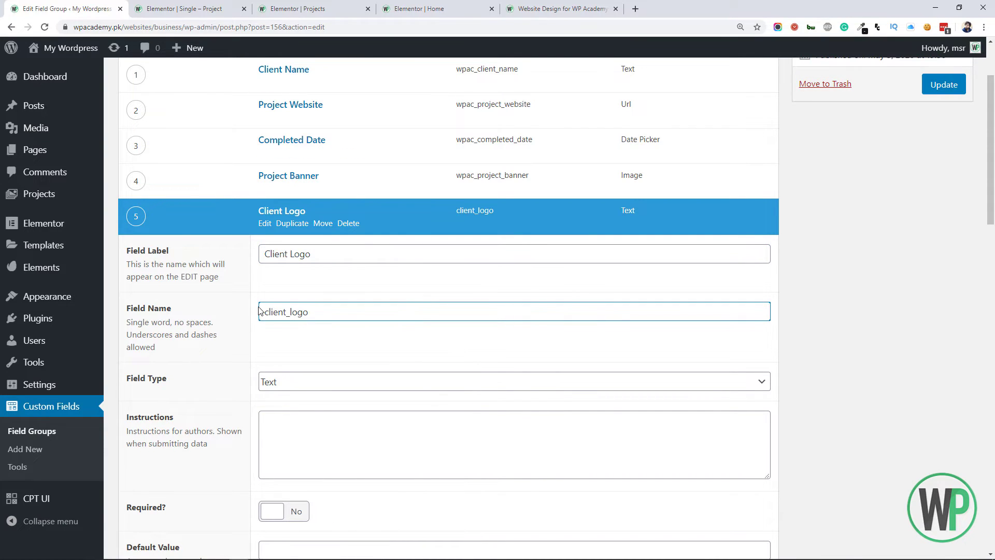
type("wpac_")
Step: Set the Client Logo field's type to Image and update the field group
scroll(386, 210, "down", 1)
left_click(423, 335)
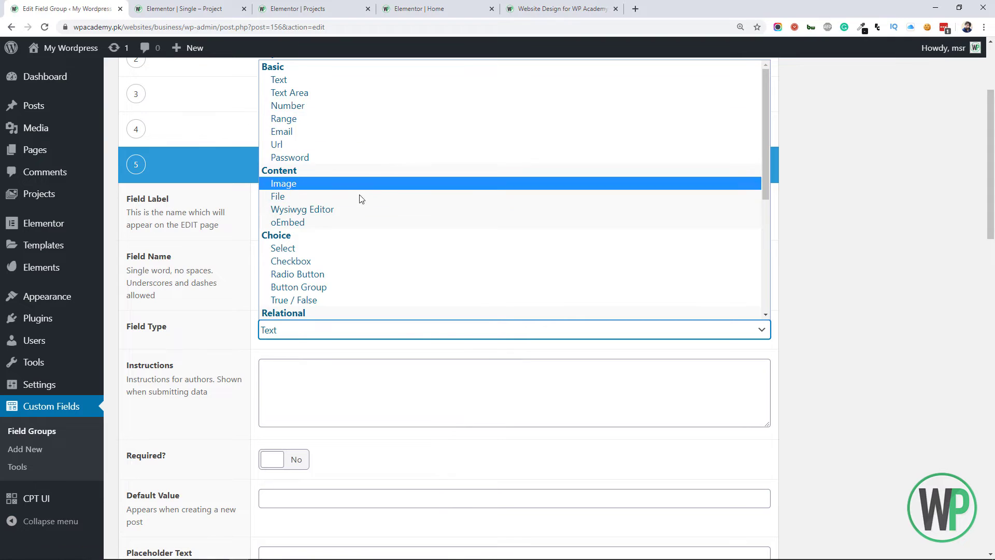
scroll(358, 205, "down", 4)
scroll(348, 179, "up", 4)
left_click(324, 184)
scroll(327, 189, "down", 7)
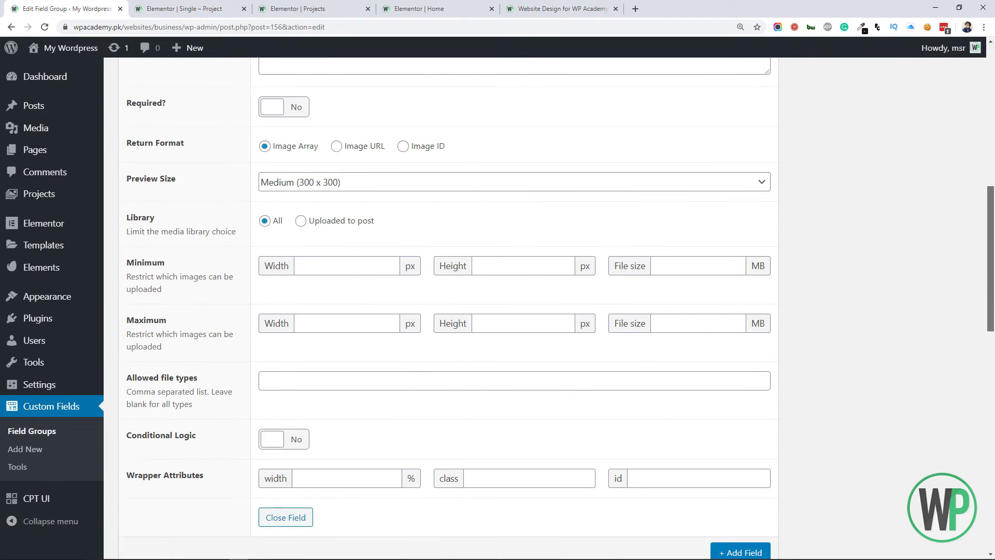
mouse_move(991, 302)
left_mouse_down()
mouse_move(991, 364)
mouse_move(992, 295)
left_mouse_up()
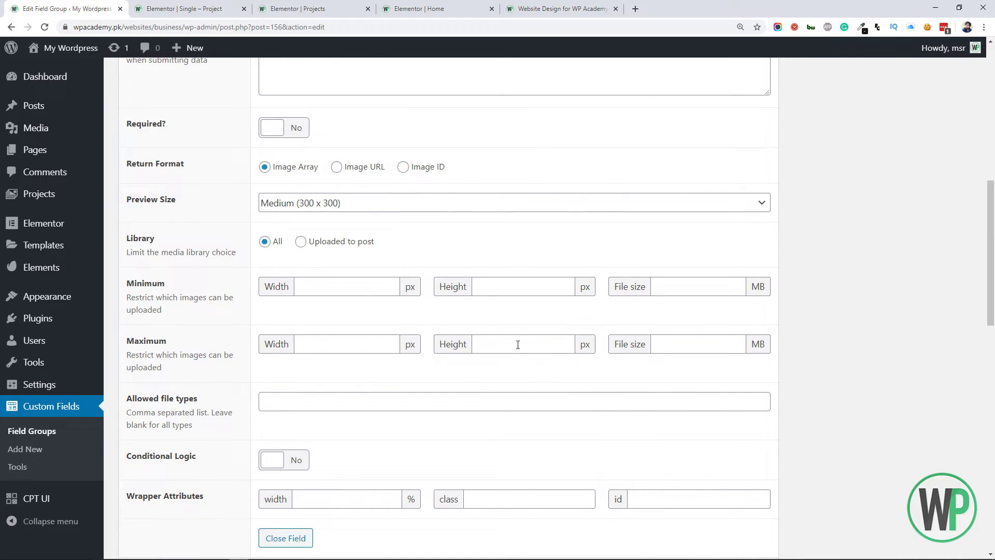
left_click(359, 342)
left_click(500, 351)
scroll(945, 190, "up", 10)
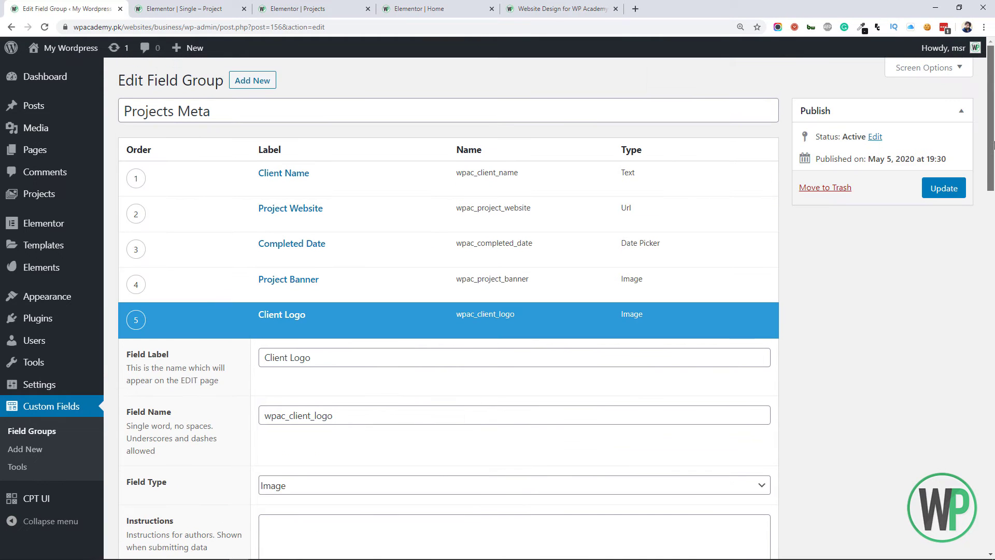
left_click(945, 187)
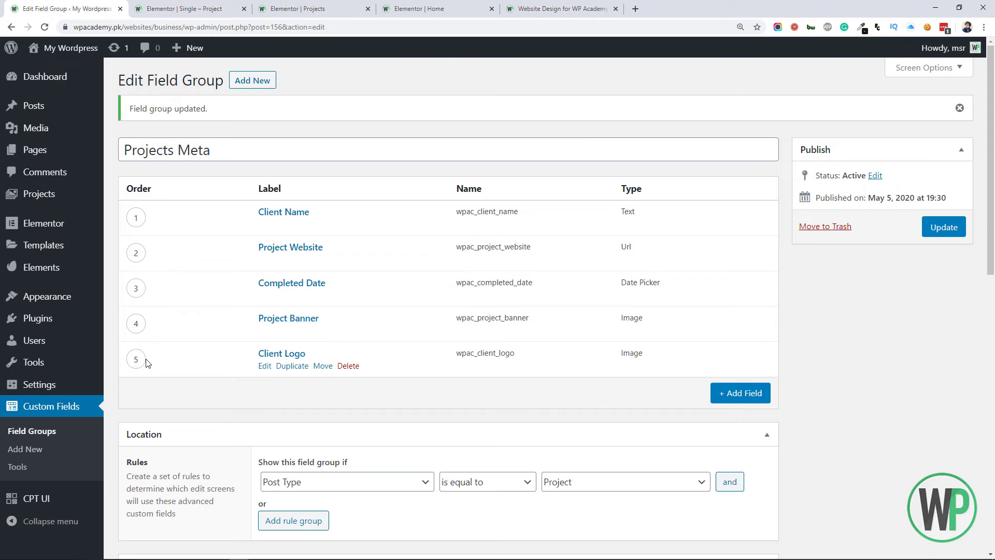
Step: Reorder the Projects Meta fields so Project Banner is first and Client Logo second, and update the group
left_click_drag(146, 362, 148, 216)
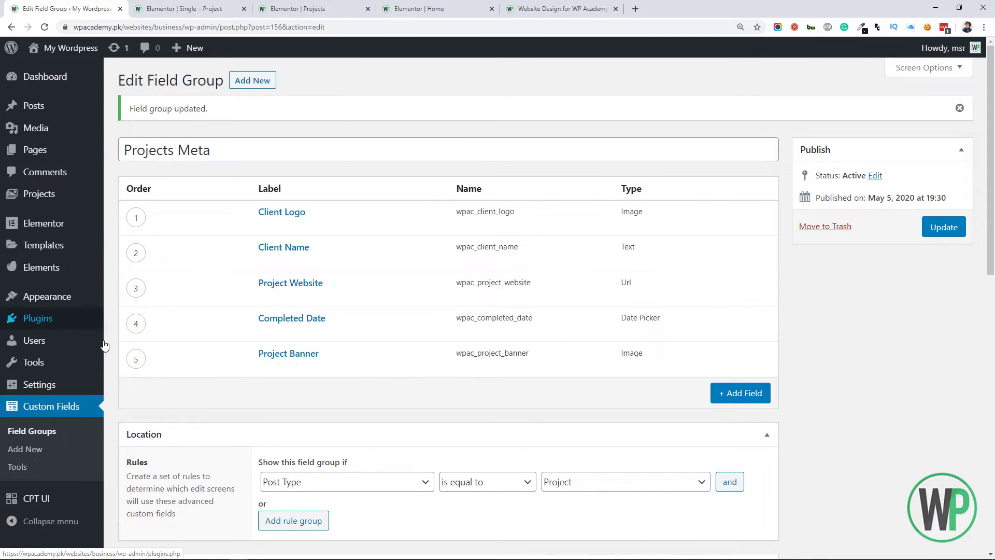
left_click_drag(137, 347, 137, 216)
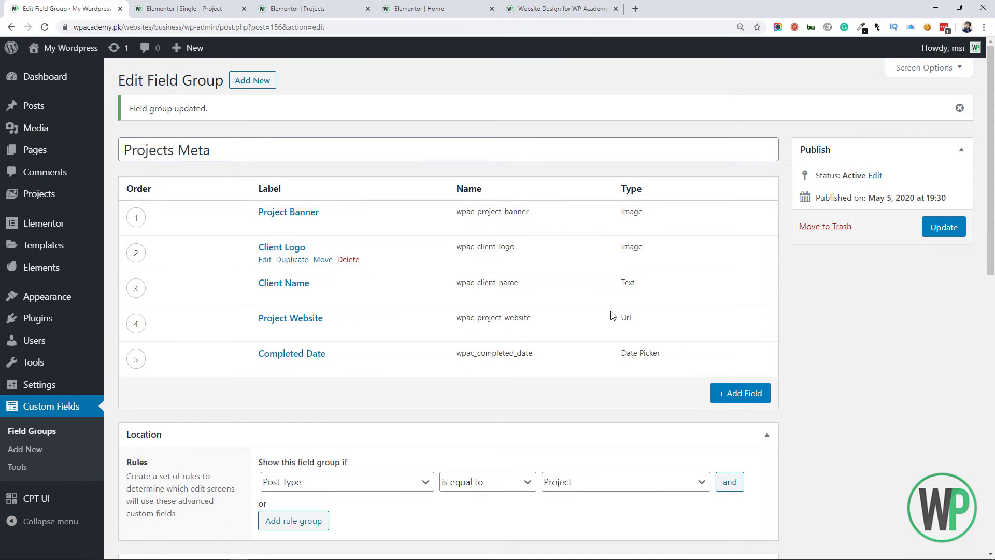
left_click(957, 234)
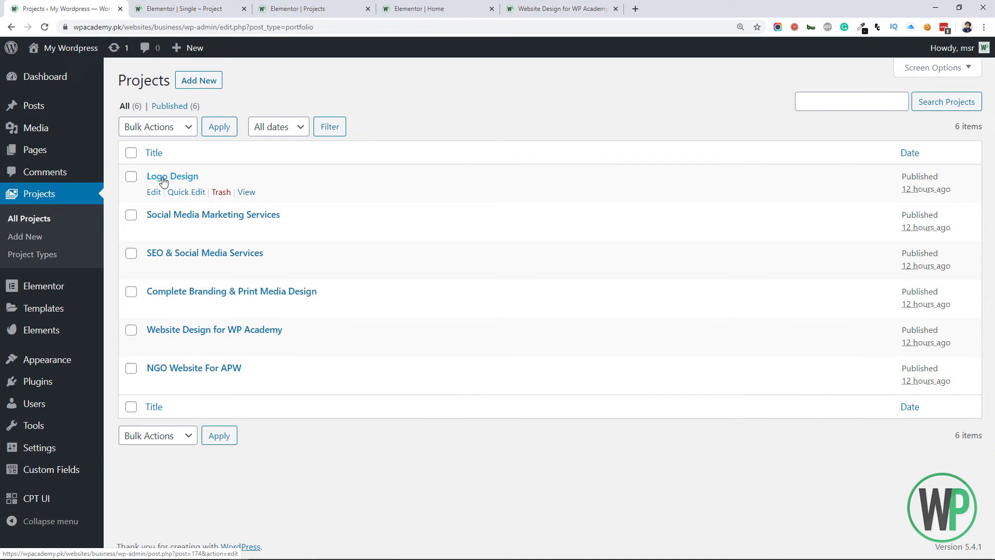
Step: Open the Logo Design project for editing, upload logo-1.jpg as its Client Logo and update the project
middle_click(163, 178)
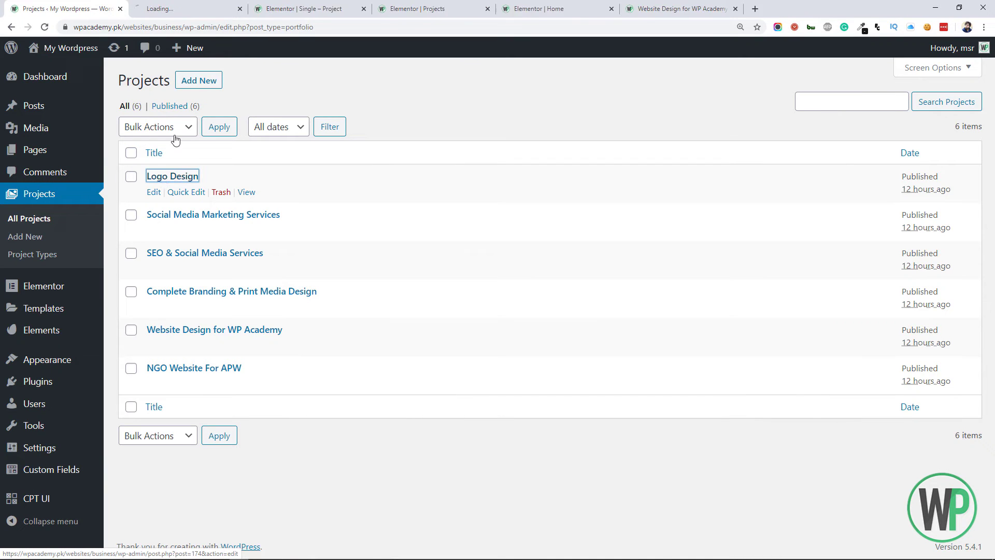
left_click(210, 6)
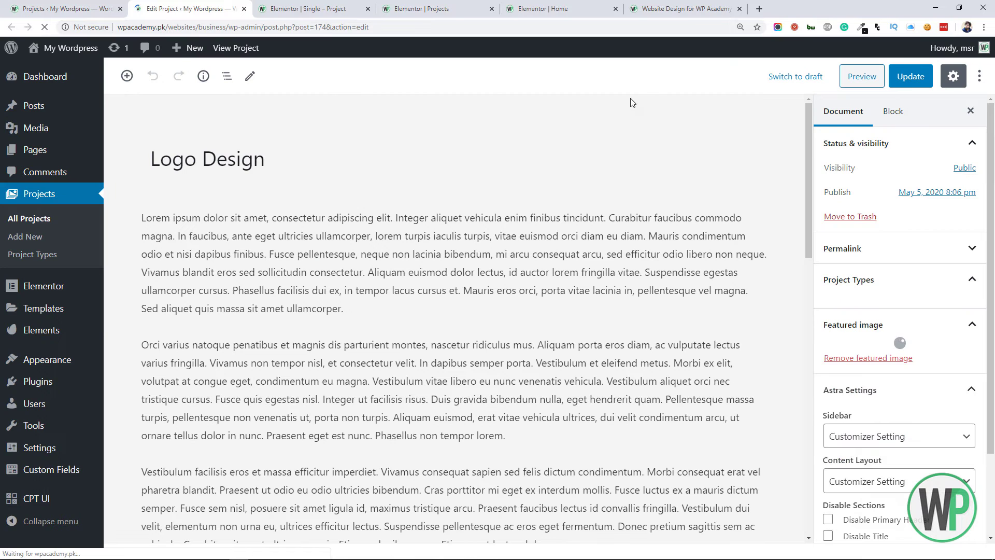
scroll(811, 212, "down", 2)
scroll(810, 211, "down", 15)
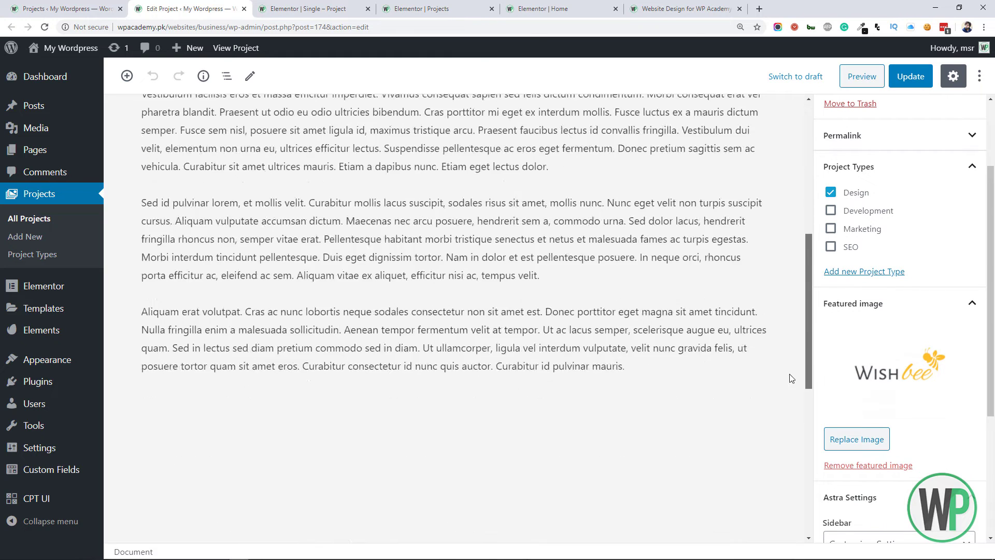
left_click(216, 353)
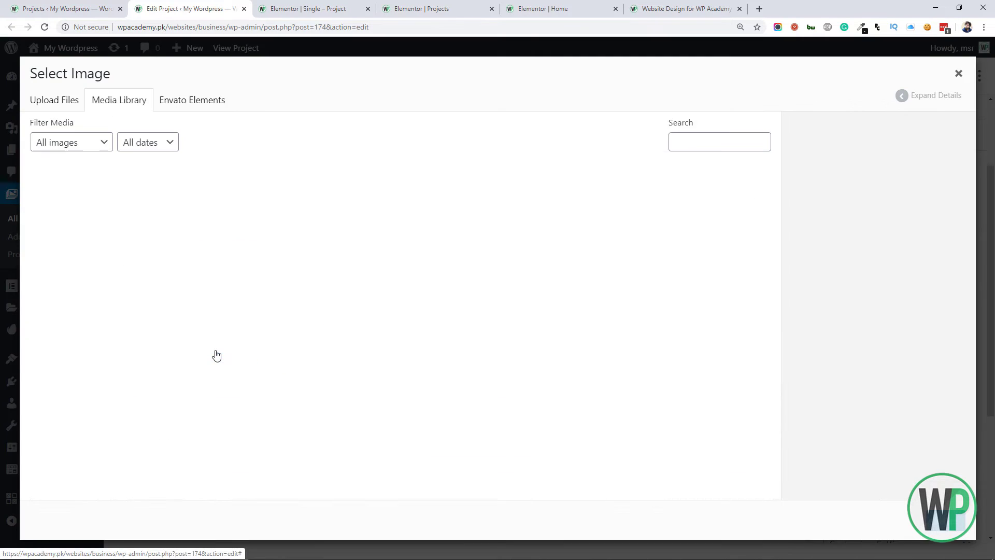
left_click(68, 100)
left_click(494, 306)
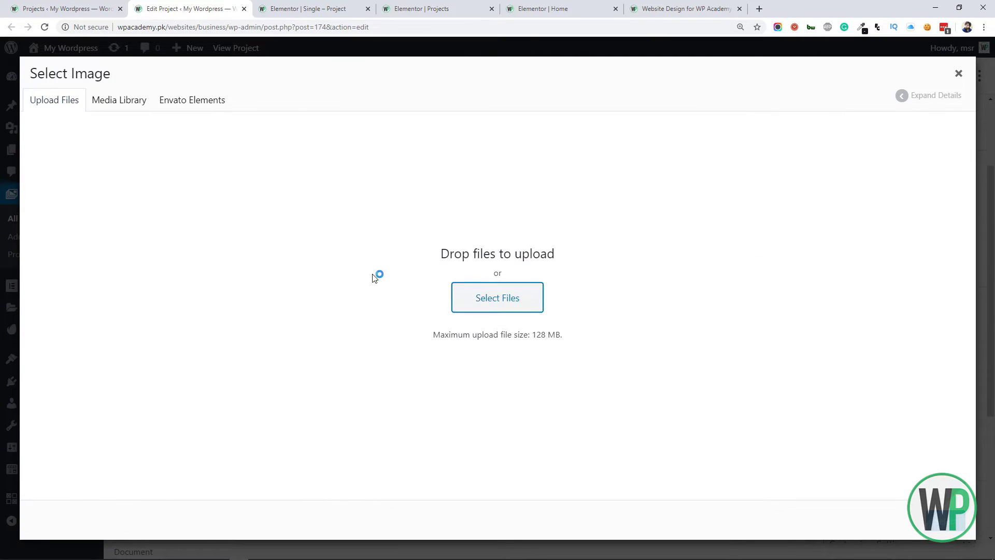
left_click(57, 82)
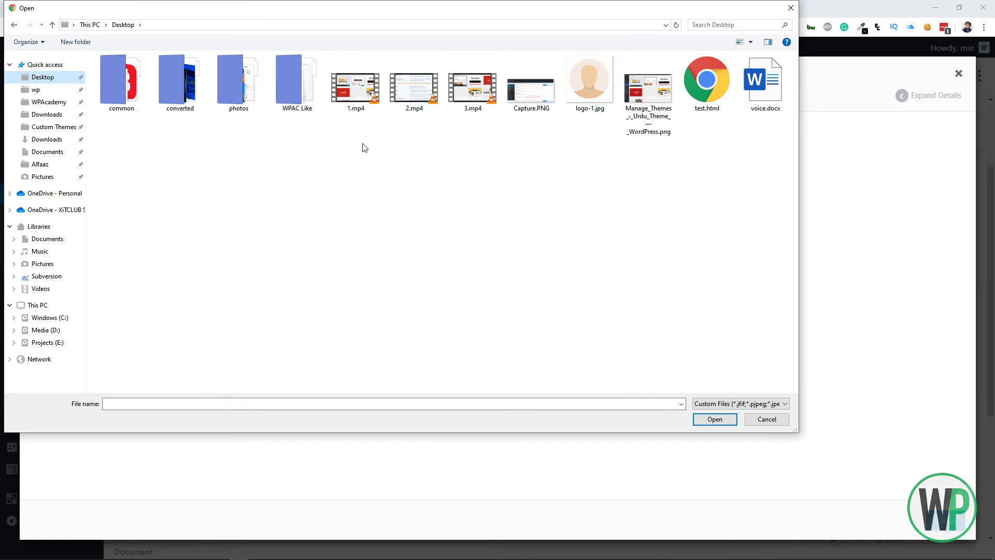
double_click(591, 88)
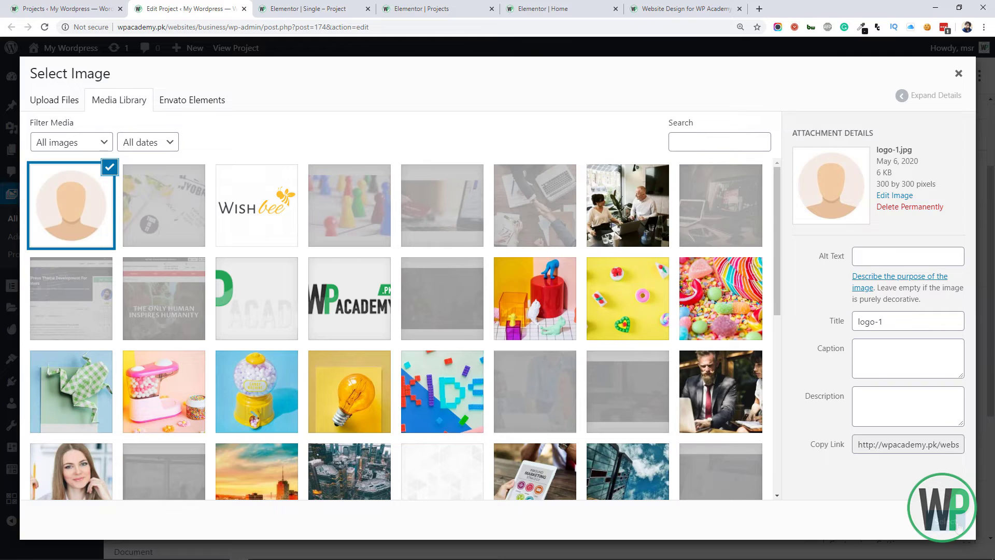
left_click(958, 526)
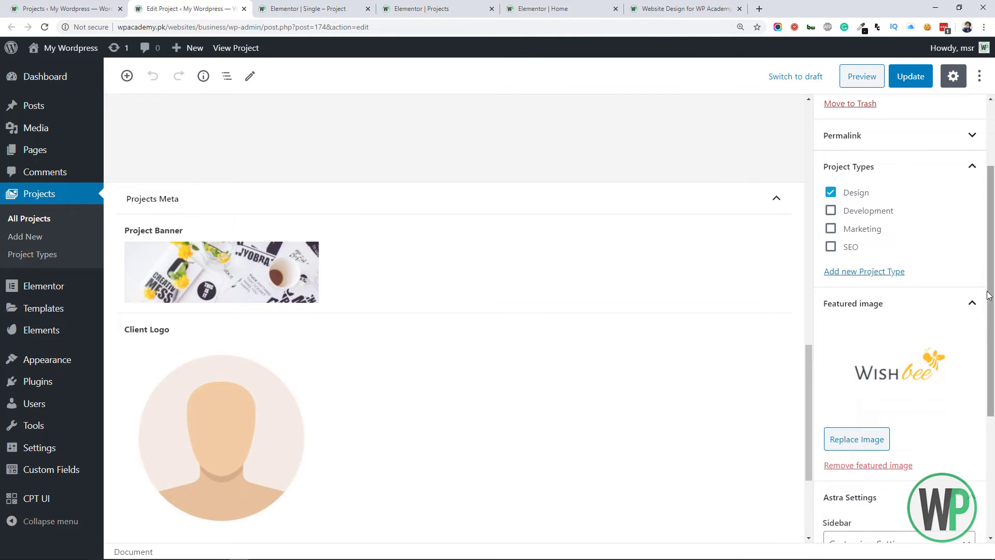
scroll(987, 295, "up", 3)
left_click(910, 76)
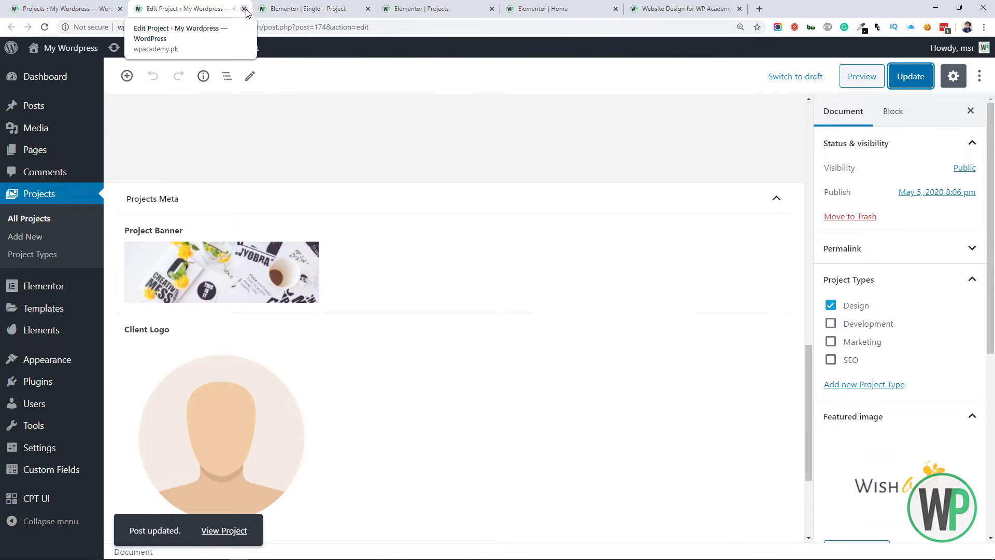
Step: In the Single – Project template, add a single-column Inner Section beside the post content with top and bottom margins of 0
left_click(397, 7)
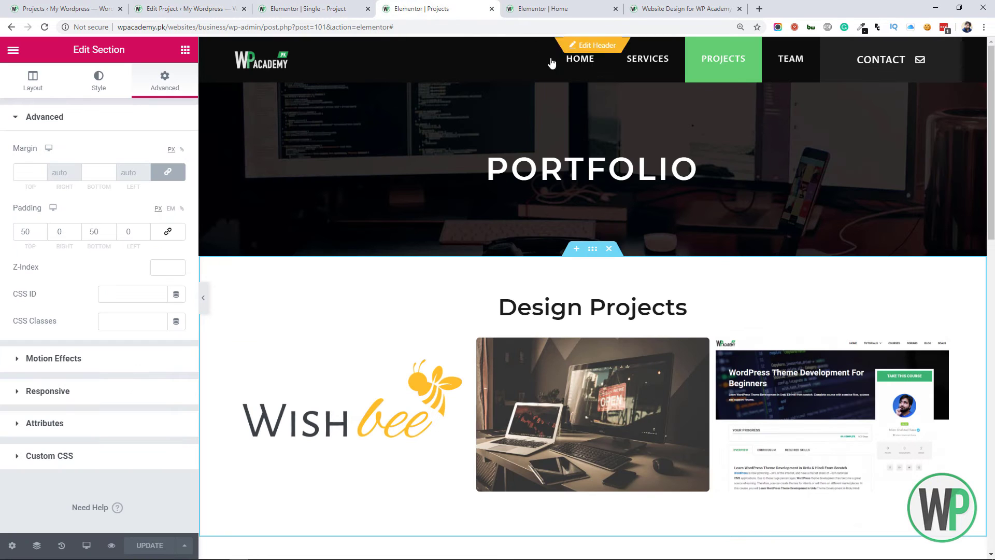
left_click(550, 8)
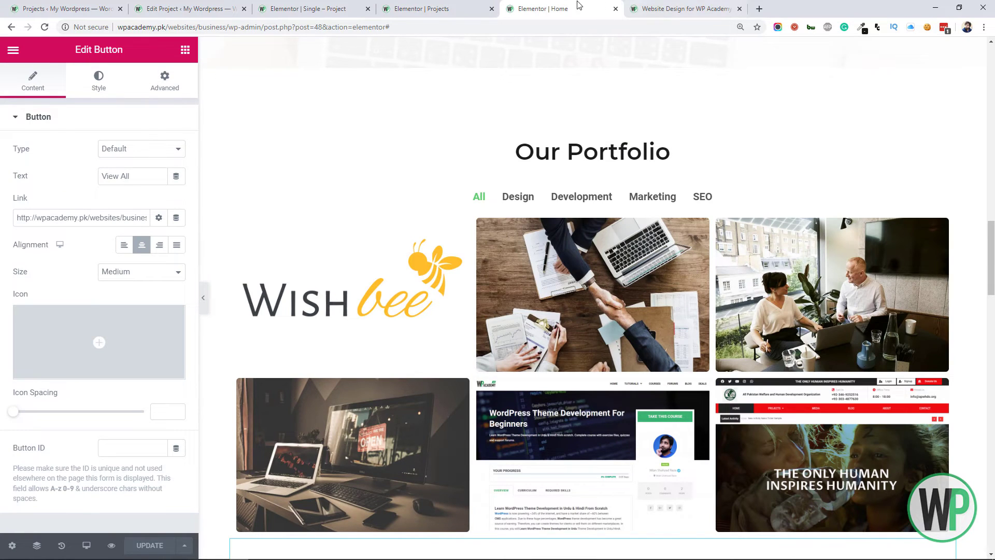
left_click(305, 8)
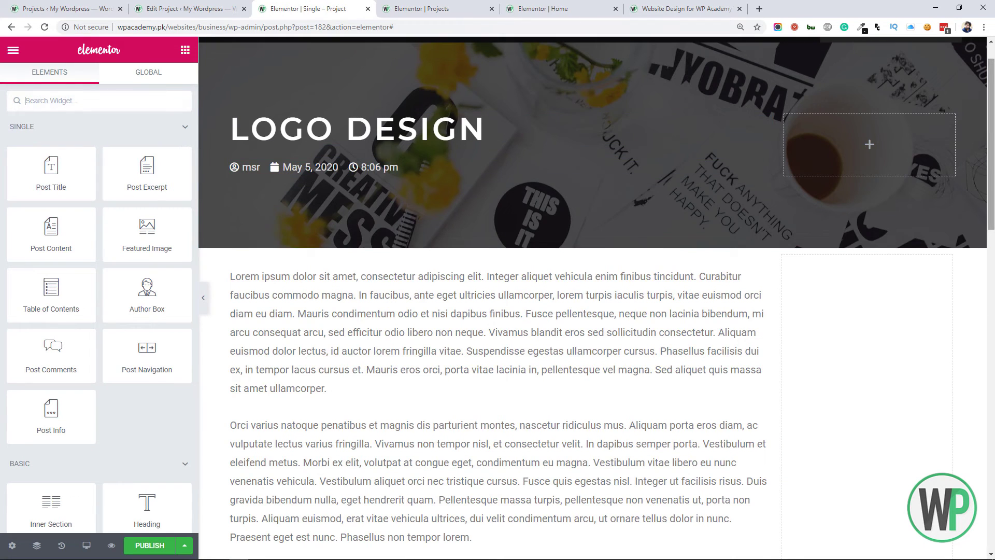
scroll(878, 240, "down", 2)
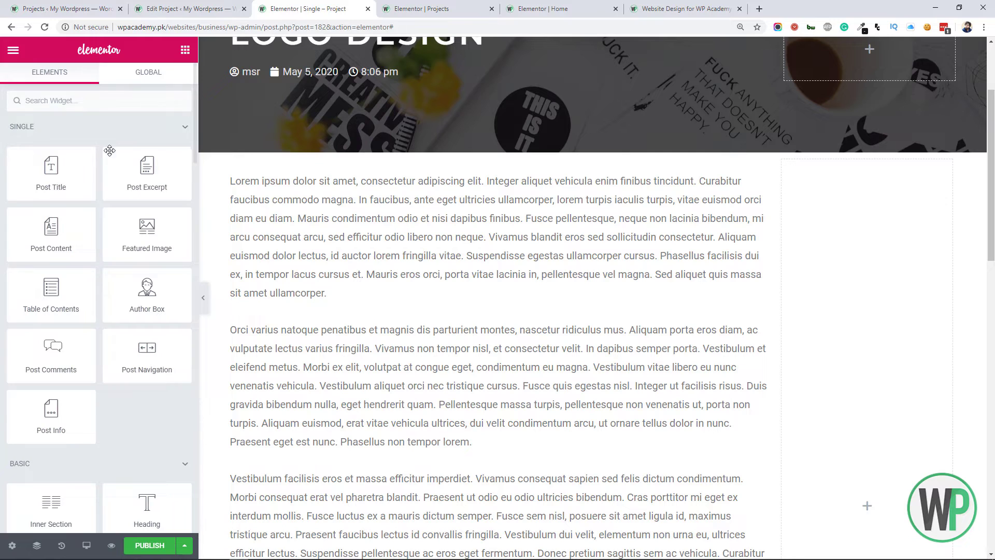
scroll(89, 328, "down", 3)
left_click_drag(51, 381, 844, 194)
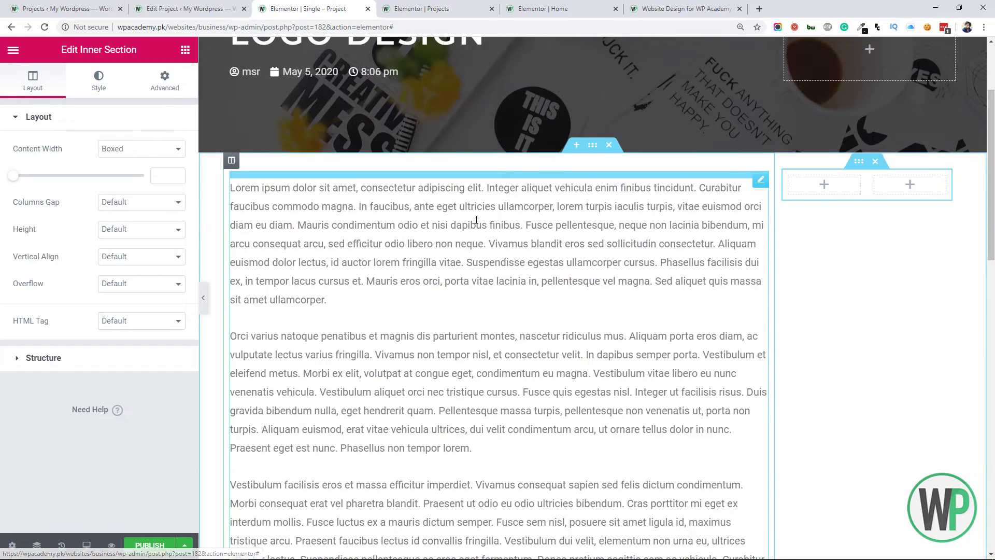
left_click(476, 220)
left_click(861, 162)
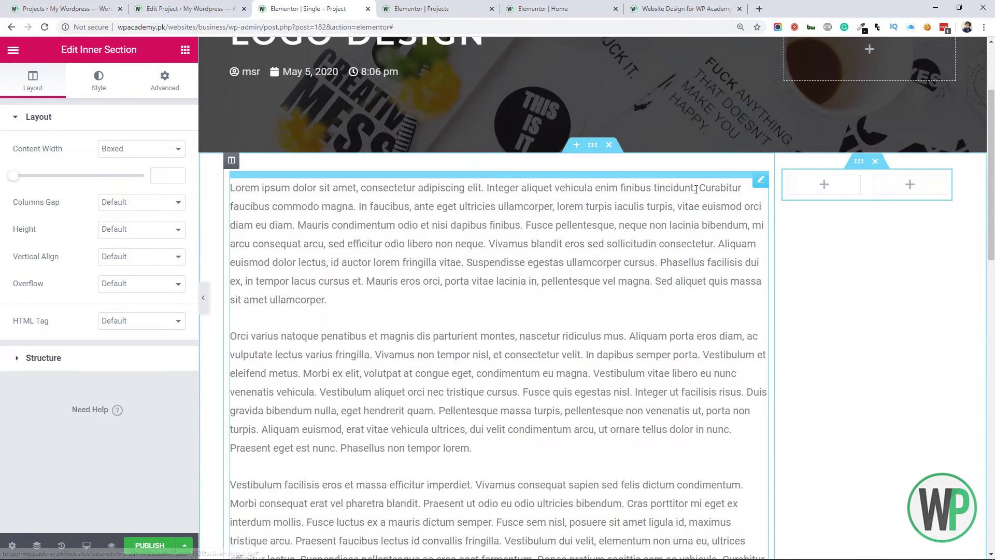
right_click(791, 182)
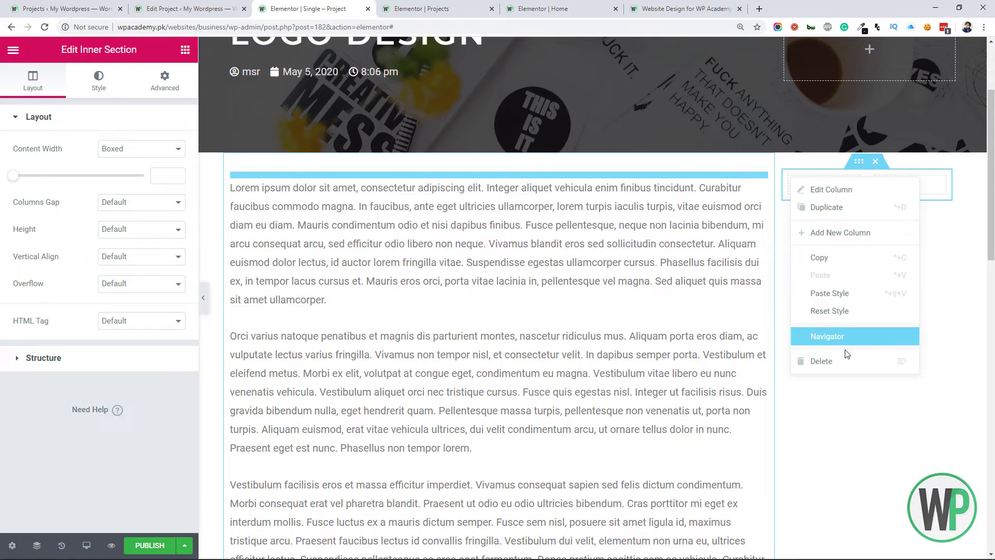
left_click(819, 360)
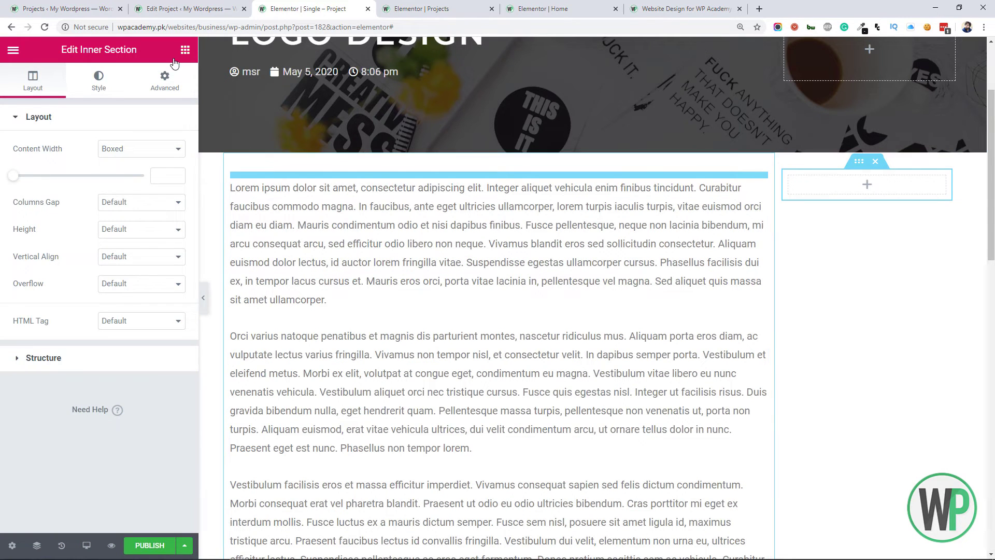
left_click(166, 81)
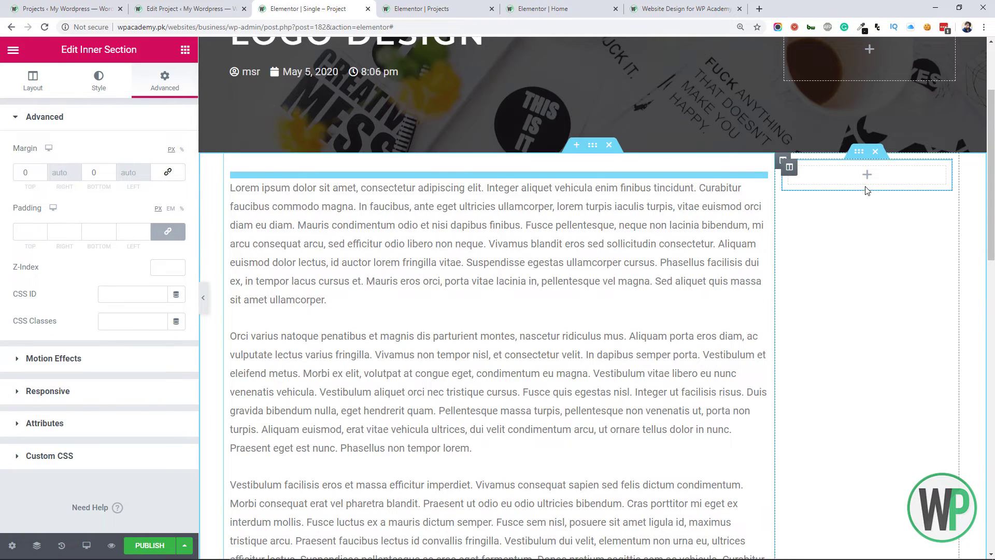
Step: Add an Image widget inside the inner section and set its source to the dynamic ACF Image Field
left_click(185, 50)
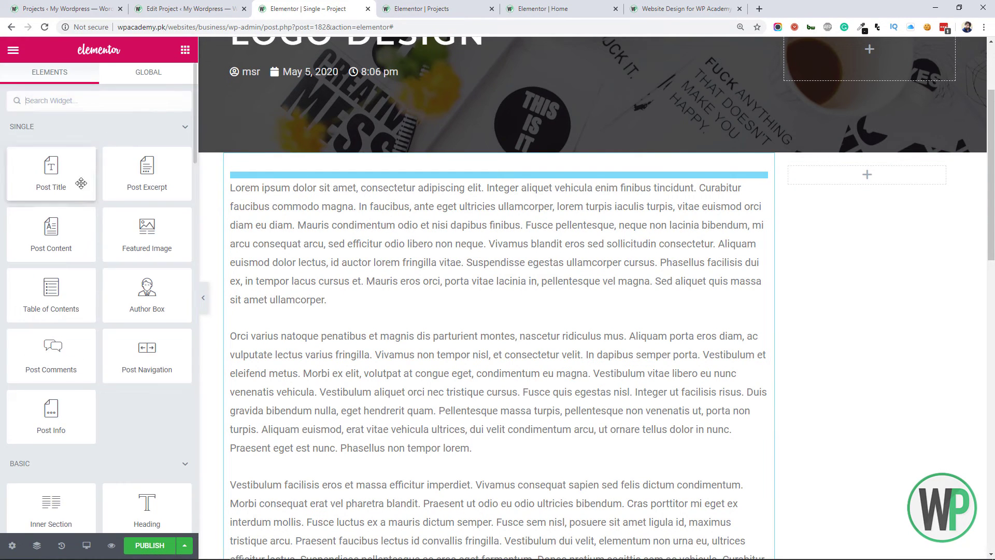
scroll(76, 367, "down", 4)
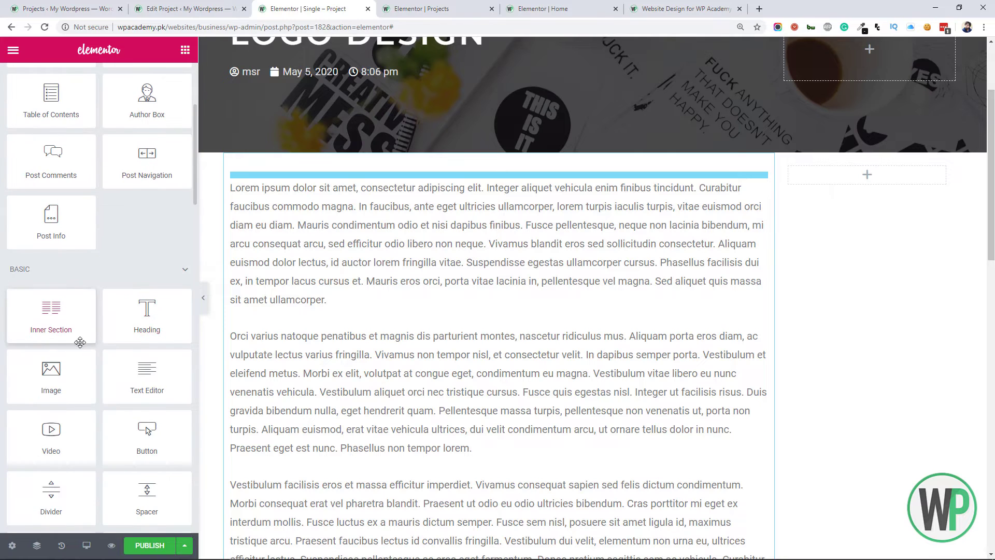
left_click_drag(80, 378, 846, 181)
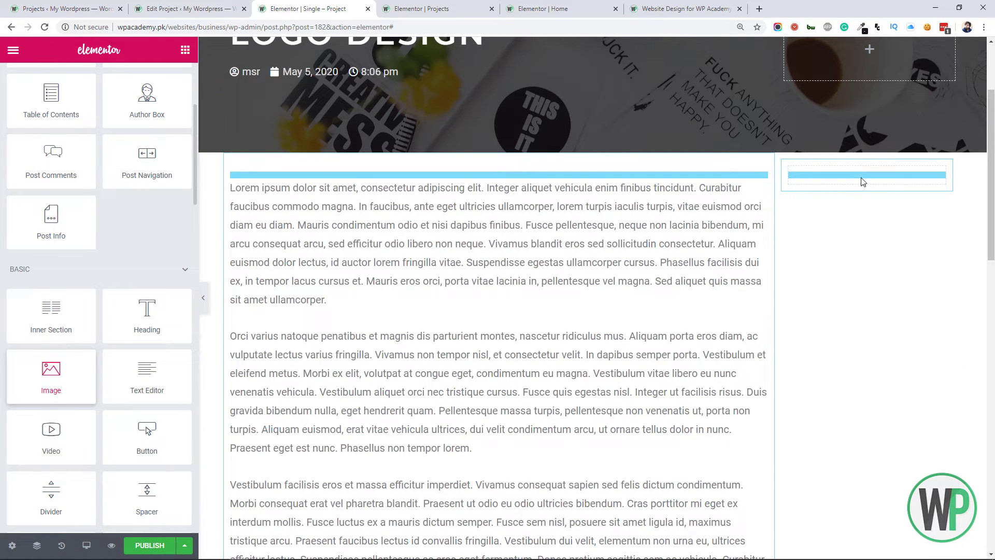
scroll(994, 143, "up", 2)
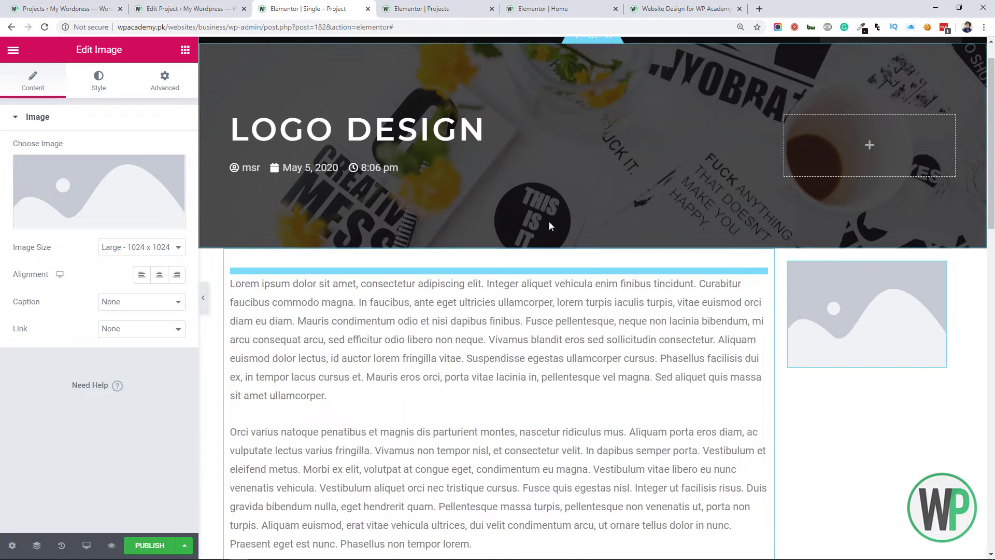
mouse_move(149, 190)
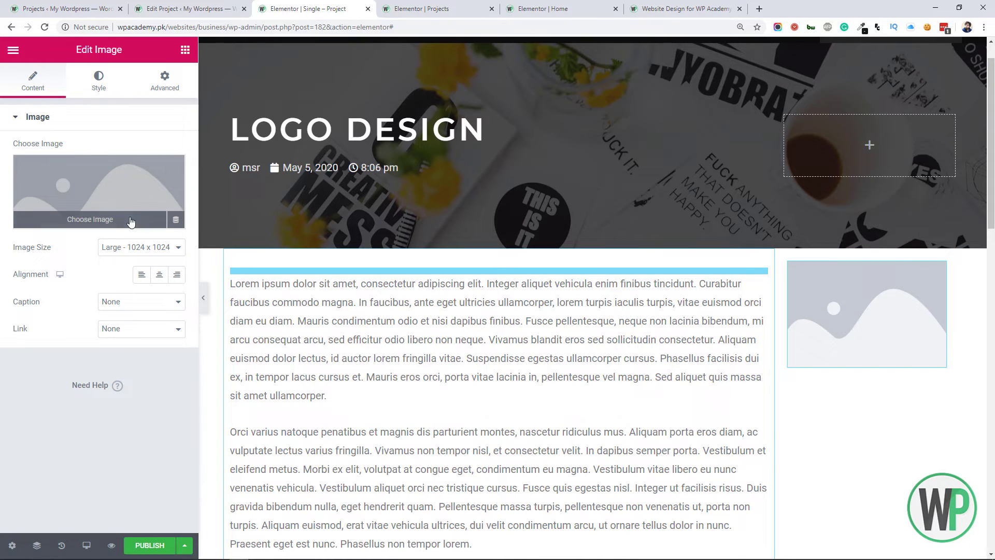
left_click(175, 220)
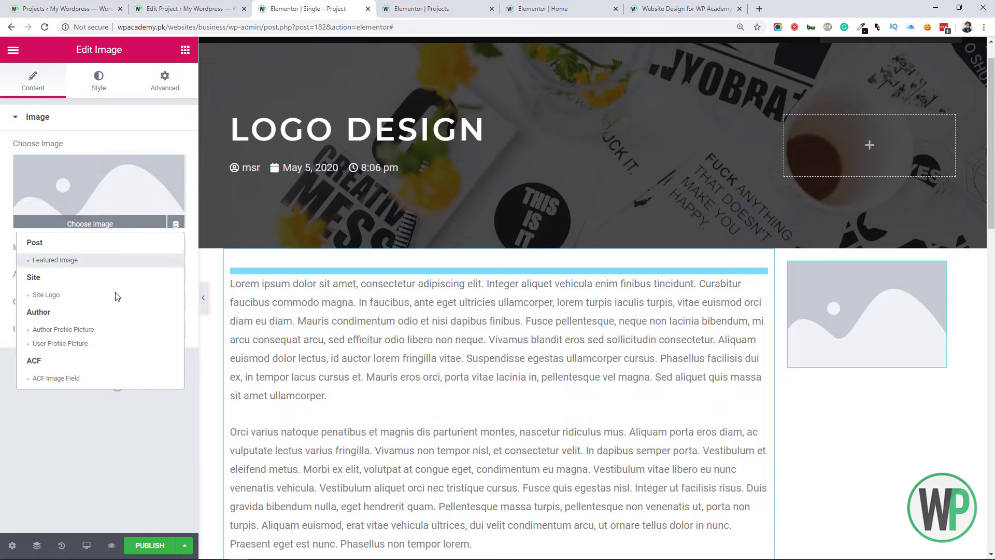
left_click(75, 384)
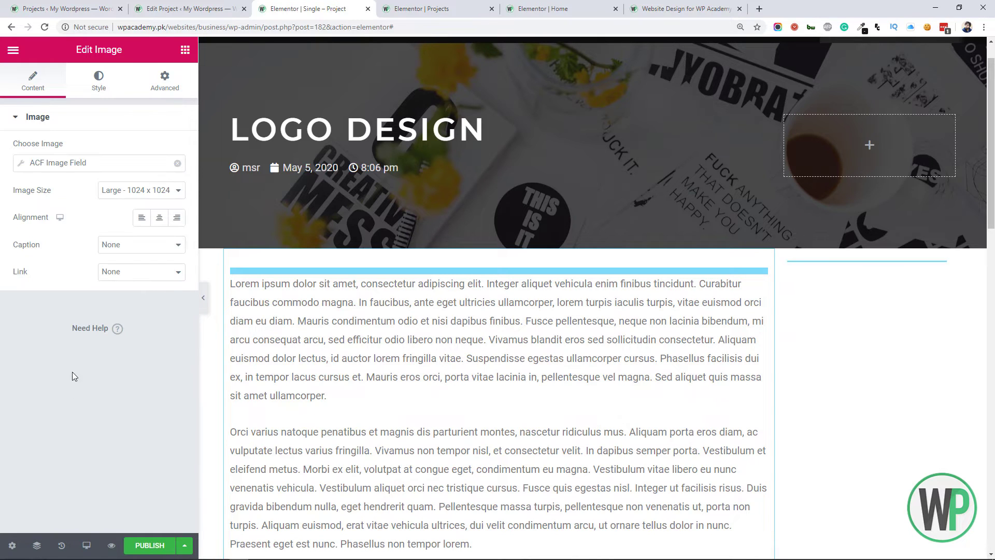
Step: Try to choose the Client Logo key for the Image widget's ACF Image Field
left_click(18, 165)
left_click(91, 219)
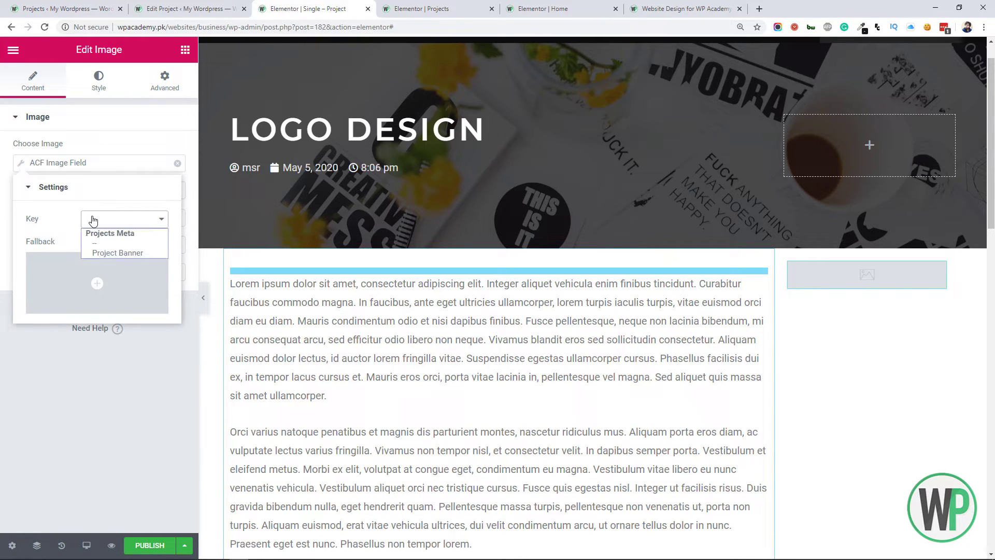
left_click(92, 220)
left_click(157, 392)
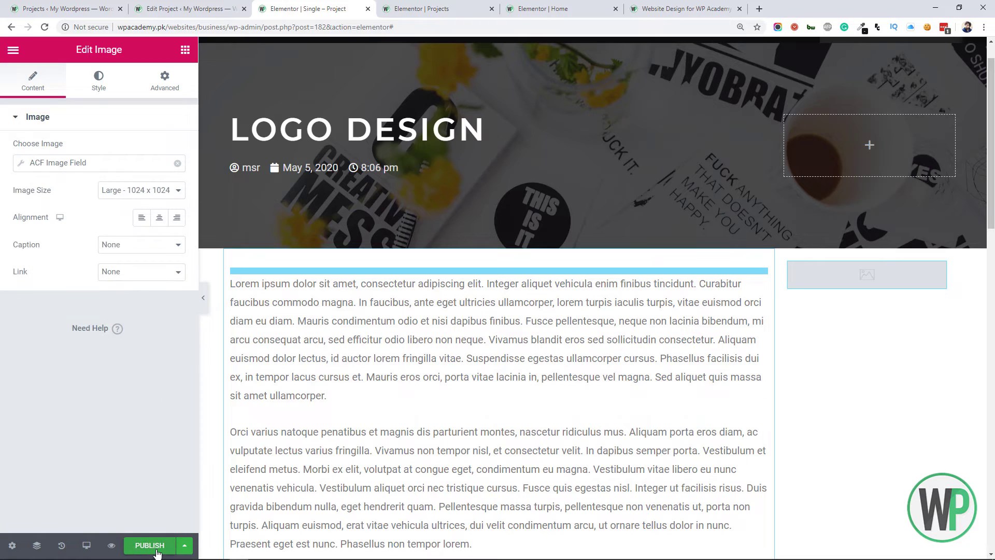
Step: Publish the template with a display condition that includes all Projects, and reload the editor
left_click(149, 546)
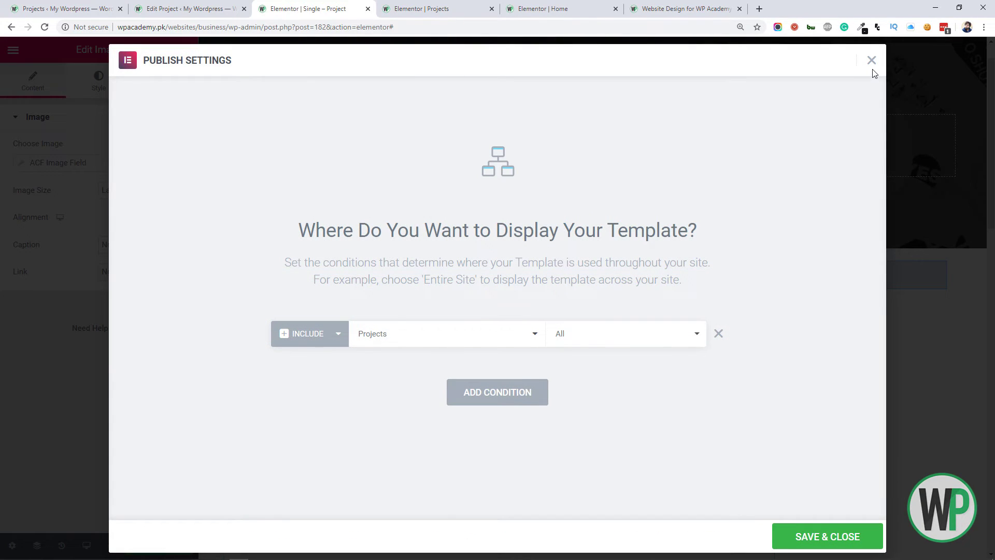
left_click(871, 61)
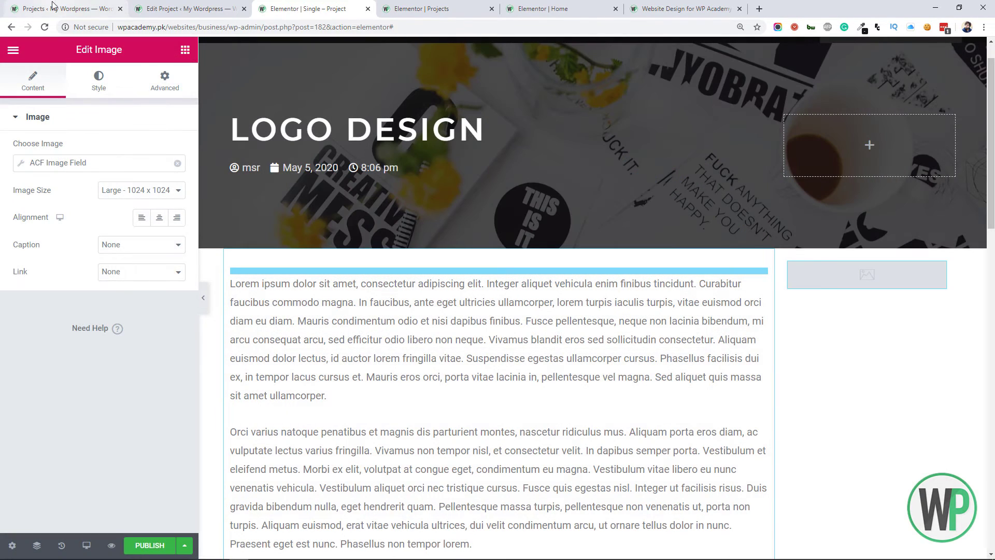
left_click(149, 547)
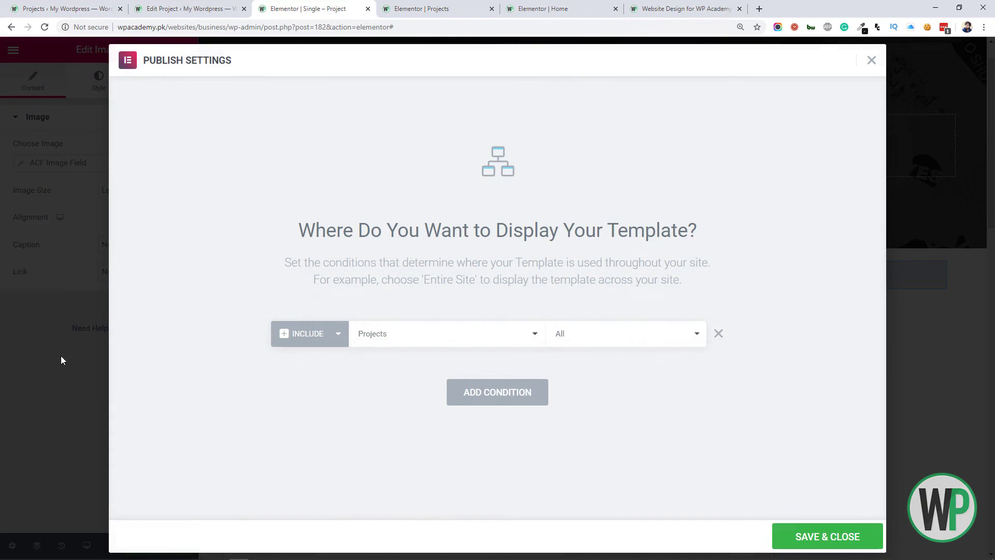
left_click(450, 338)
left_click(446, 339)
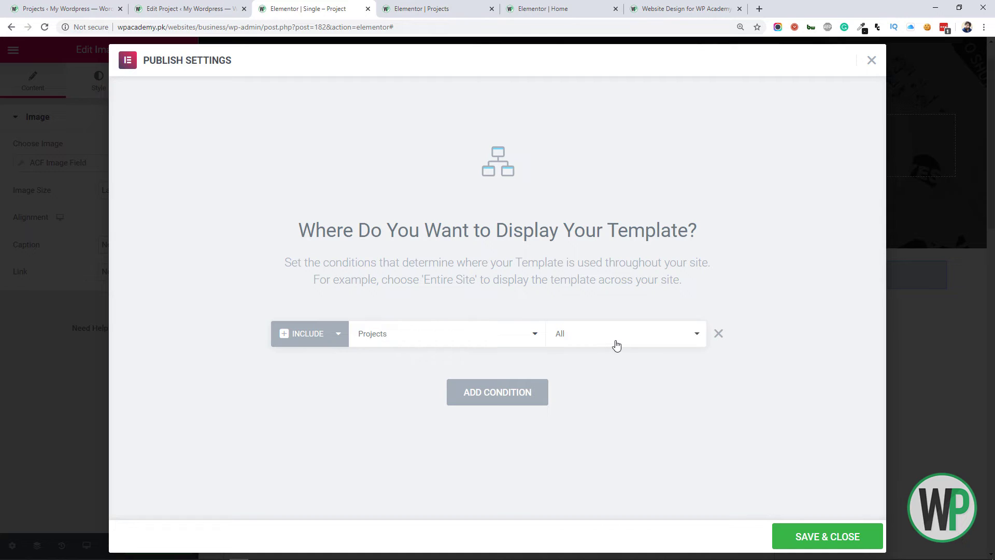
left_click(818, 548)
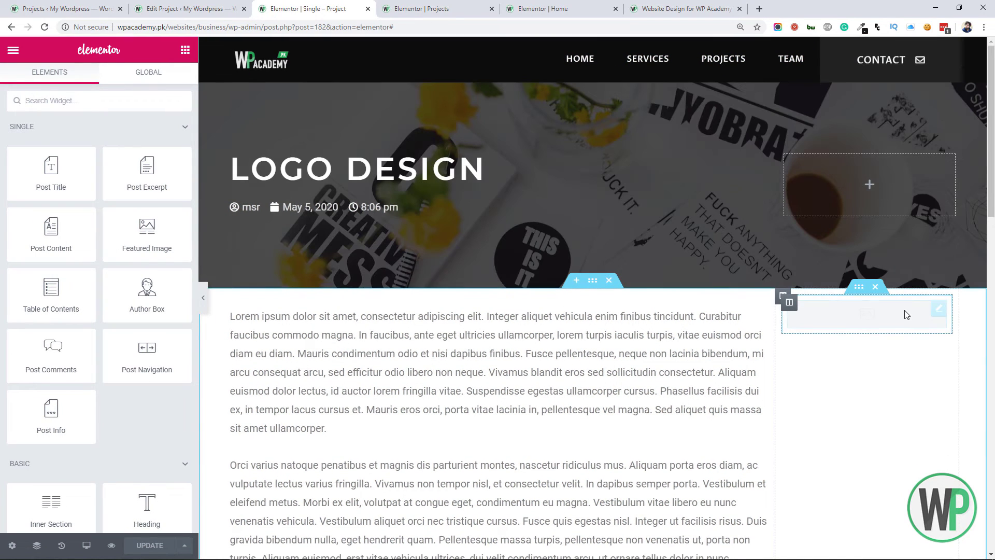
Step: Set the ACF Image Field key of the Image widget beside the content to Client Logo
left_click(906, 315)
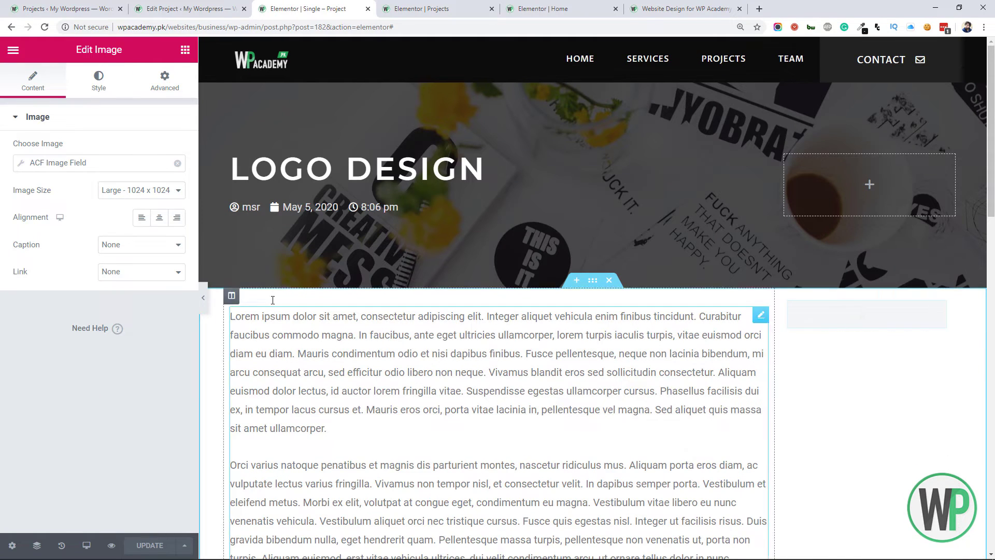
left_click(20, 164)
left_click(90, 221)
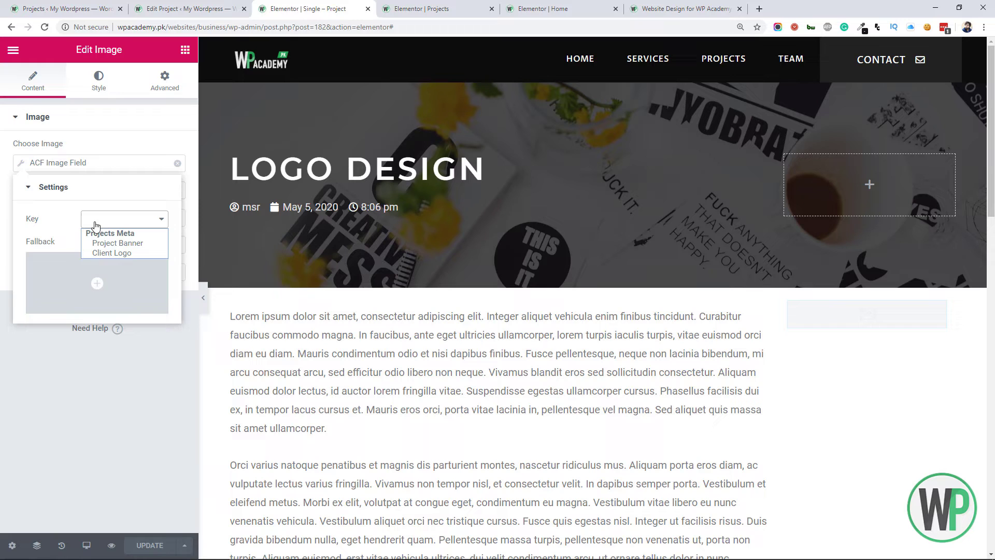
left_click(130, 254)
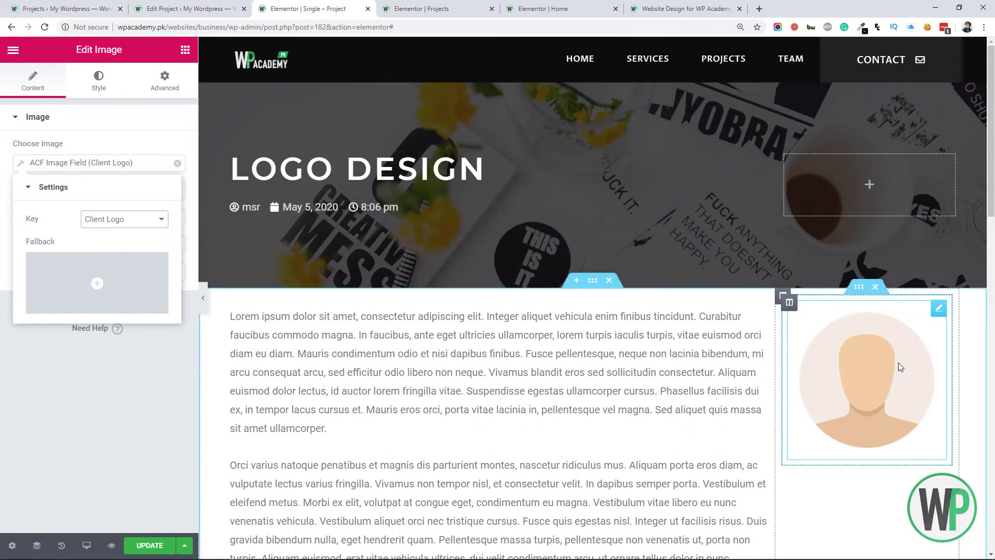
Step: Choose the first media library image as the fallback for the Image widget's Client Logo field
left_click(72, 303)
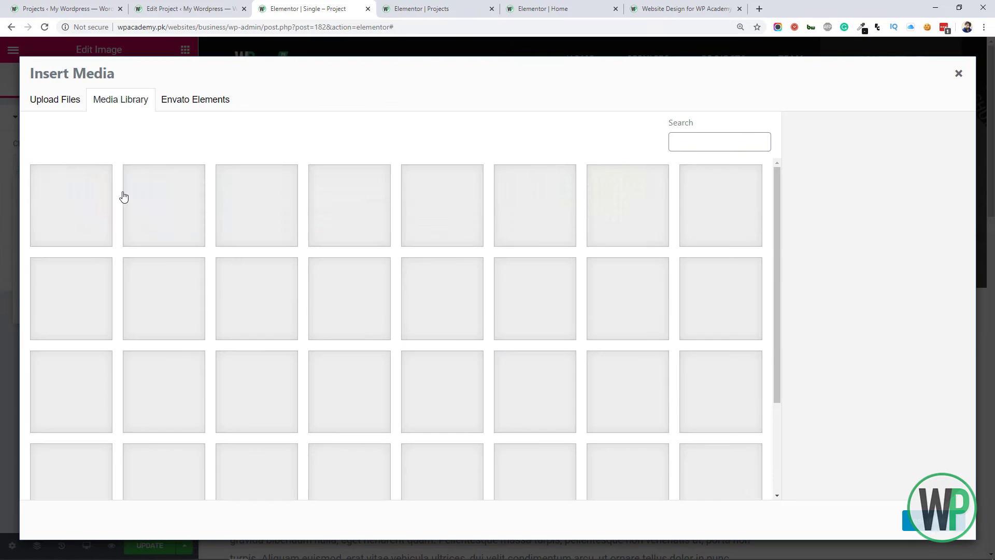
left_click(89, 188)
left_click(933, 520)
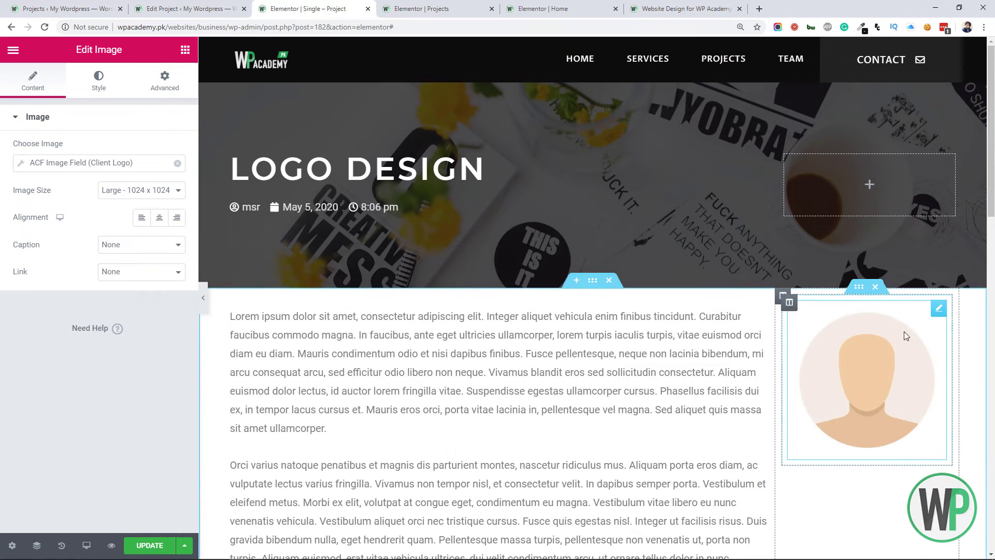
Step: Set the client logo's image size to Medium - 300 x 300 and its width to 50%
left_click(107, 97)
left_click(41, 94)
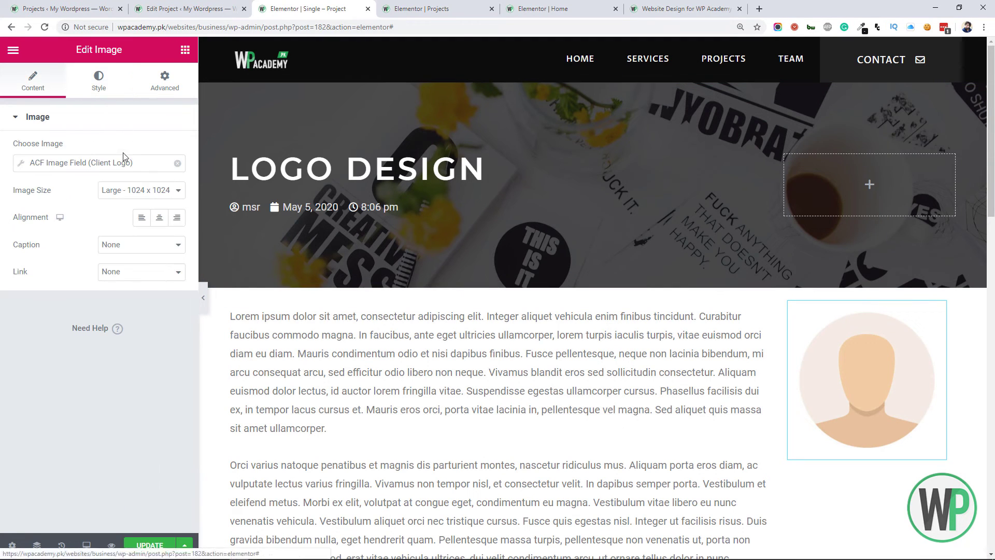
left_click(147, 190)
left_click(157, 214)
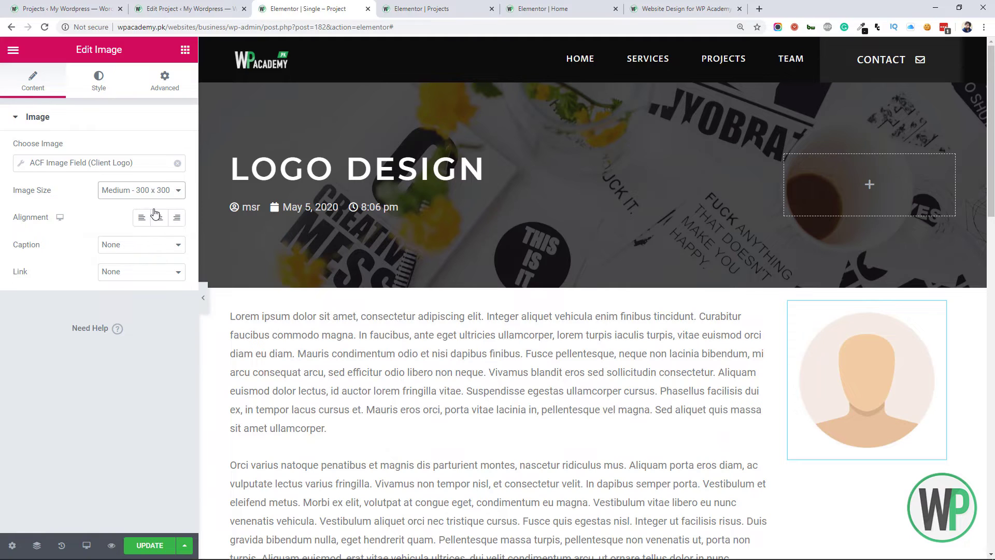
left_click(95, 83)
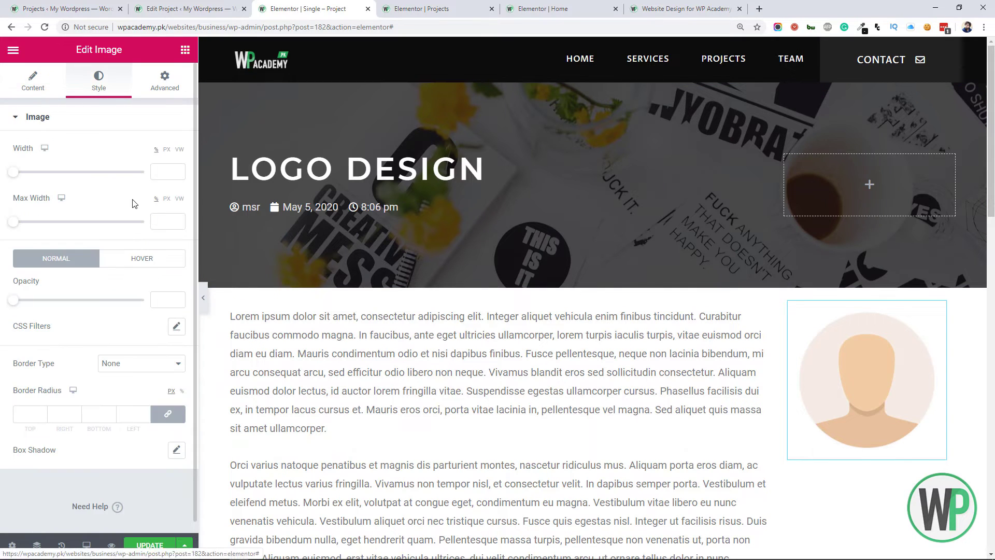
left_click(165, 170)
type("50")
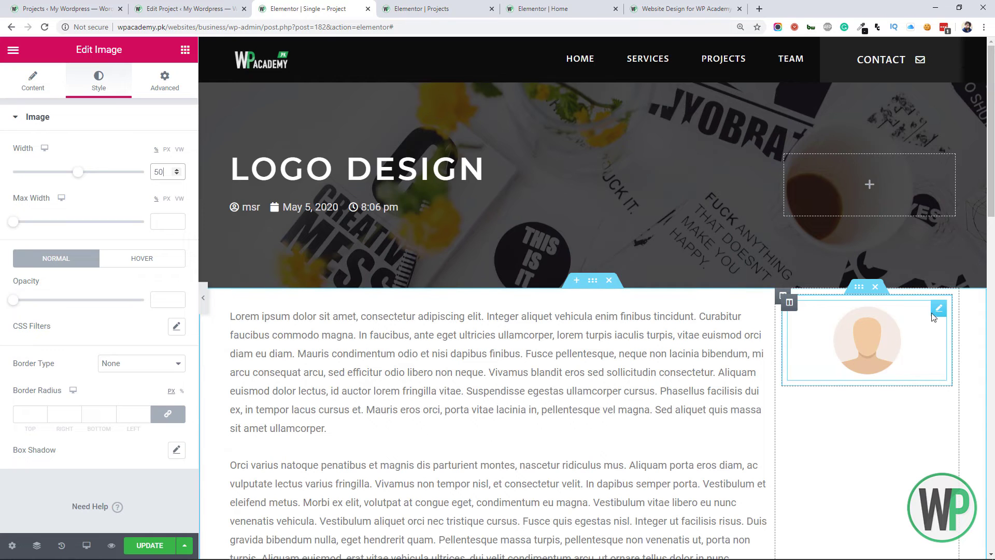
Step: Add a Heading widget below the client logo inside the inner section
scroll(928, 311, "down", 1)
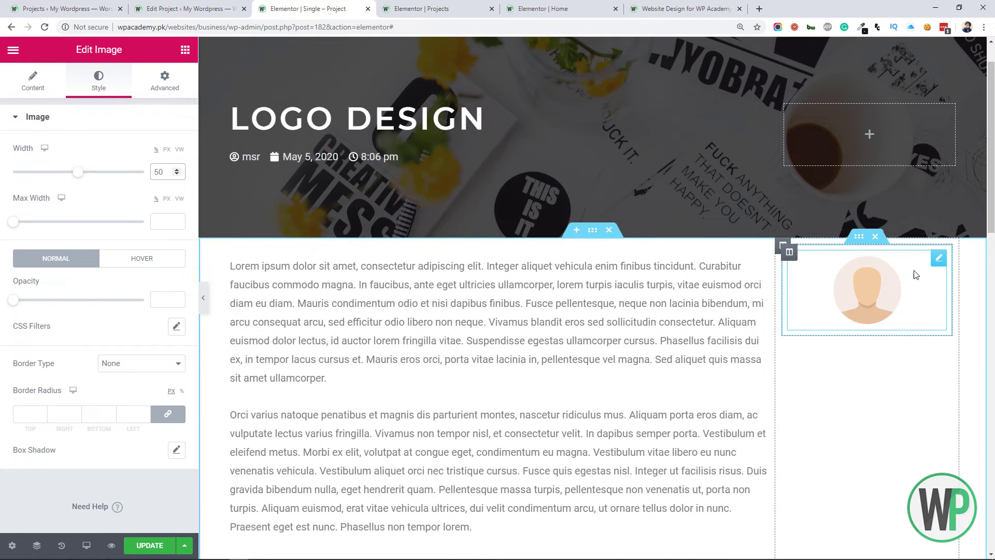
left_click(185, 51)
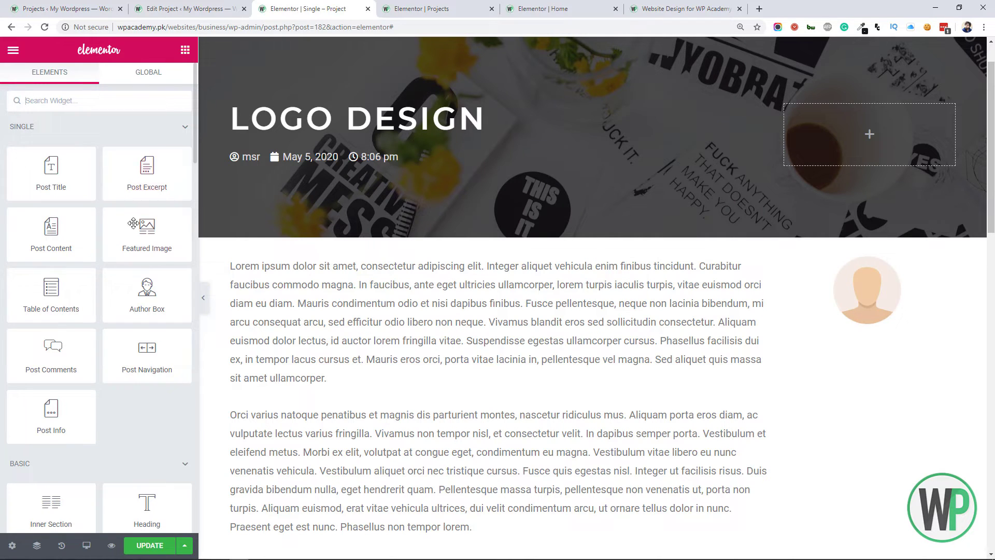
scroll(122, 333, "down", 3)
left_click_drag(155, 389, 860, 336)
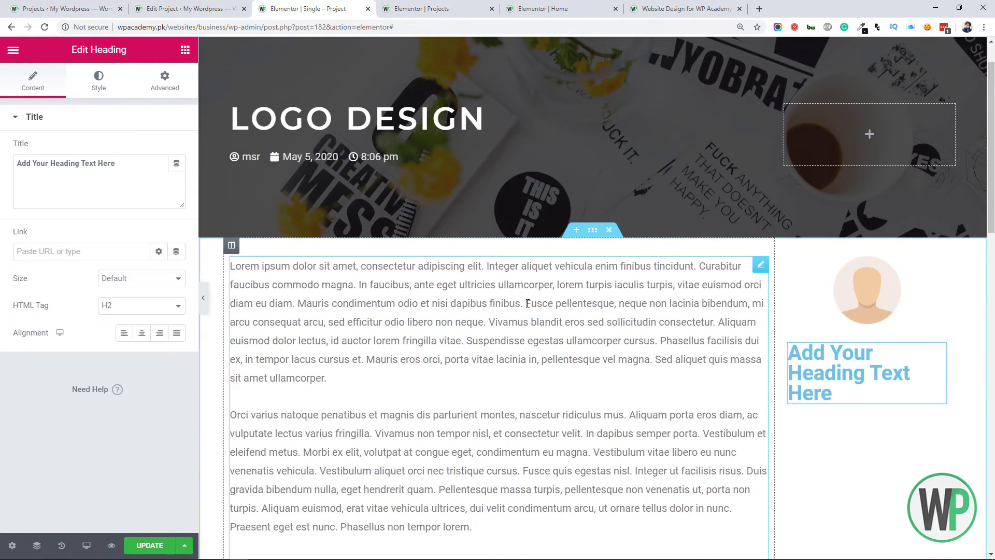
Step: Clear the heading's placeholder text and set its title to the dynamic ACF Field with the Client Name key
left_click_drag(134, 176, 2, 165)
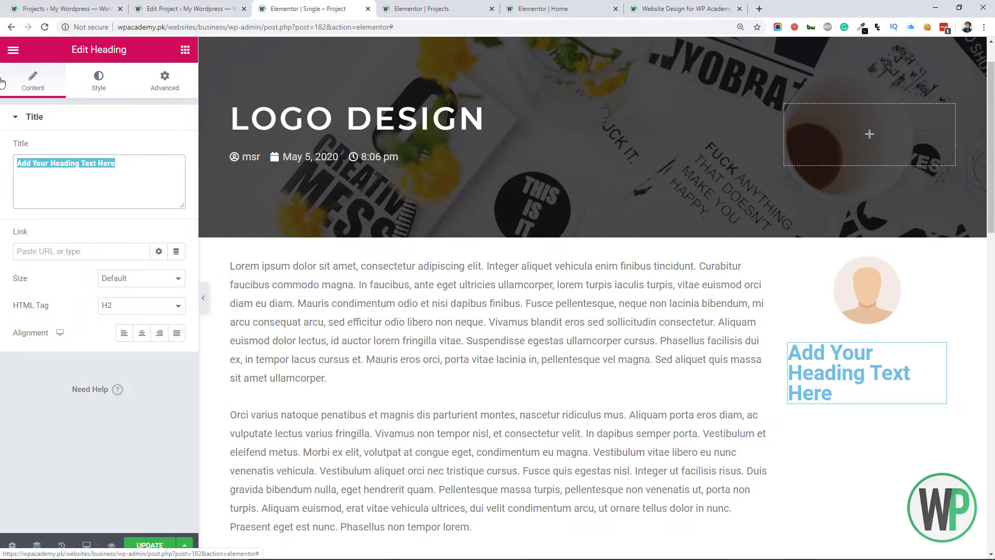
key("Right")
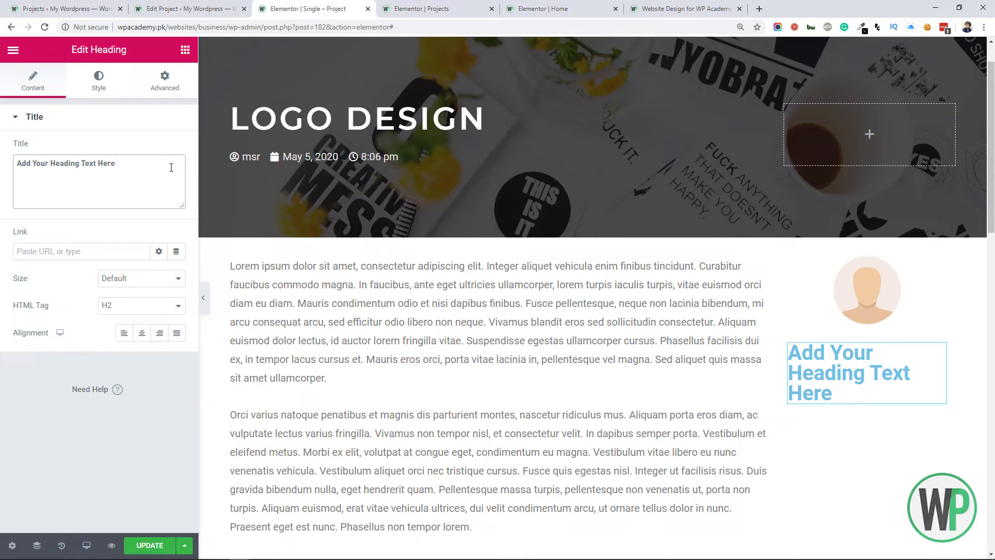
left_click_drag(170, 188, 2, 165)
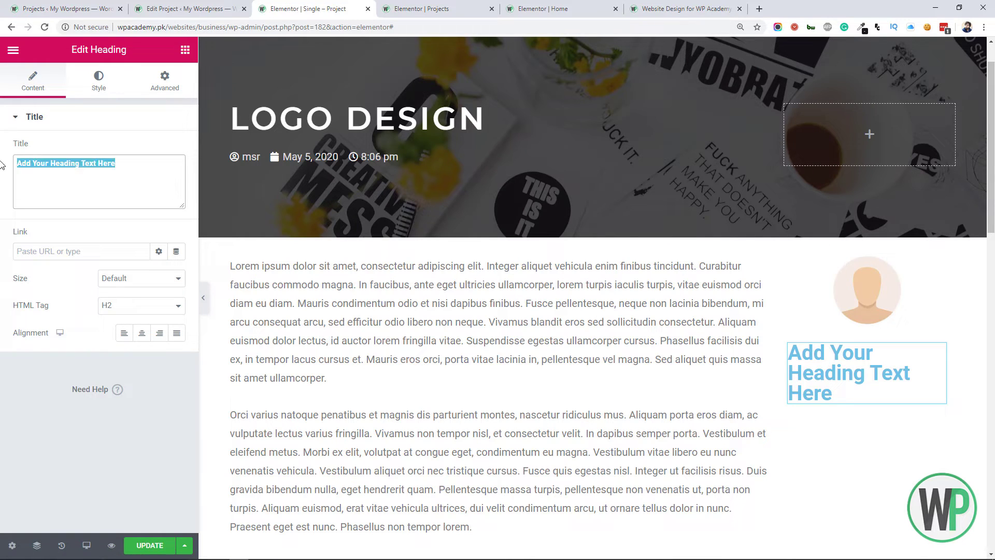
key("BackSpace")
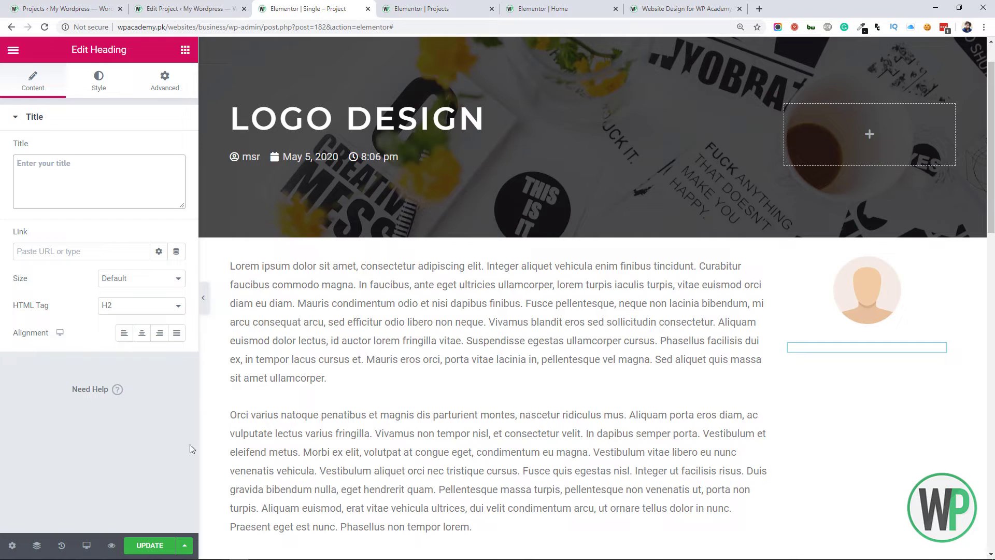
left_click(177, 164)
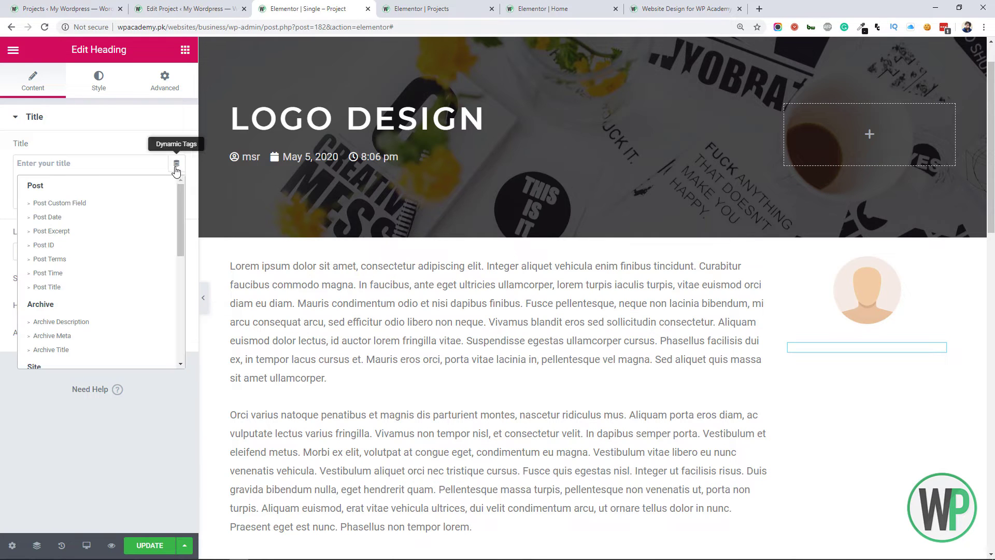
left_click_drag(181, 205, 180, 259)
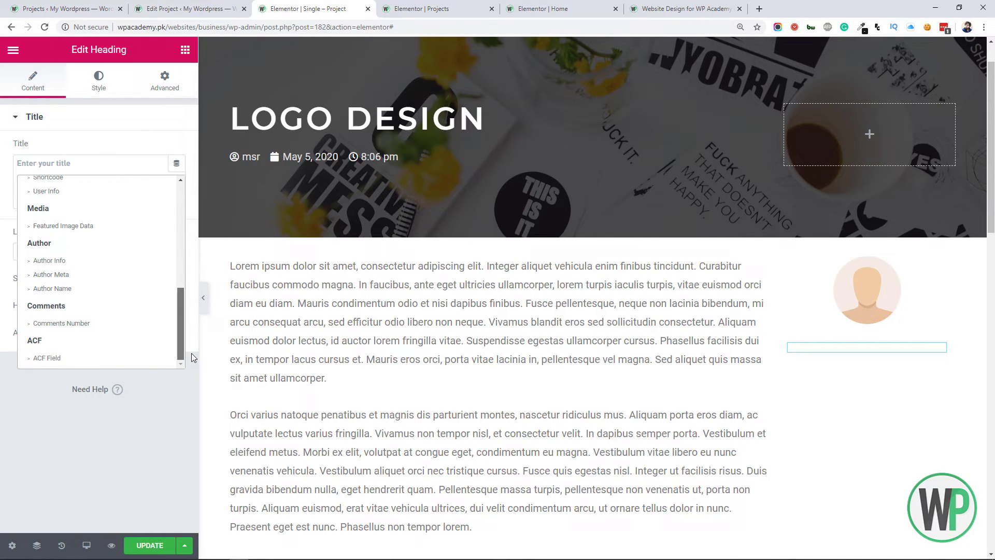
left_click(99, 367)
left_click(19, 167)
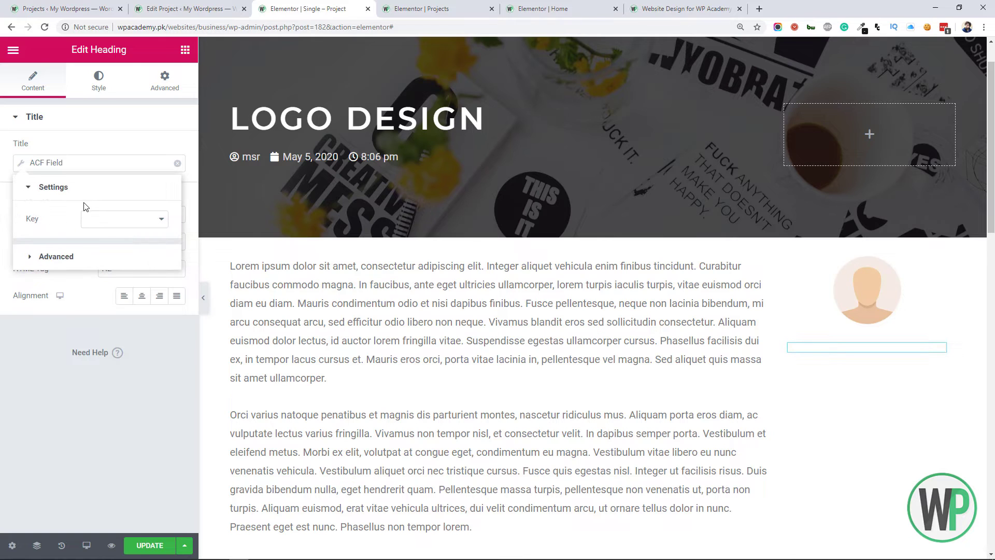
left_click(102, 220)
left_click(126, 242)
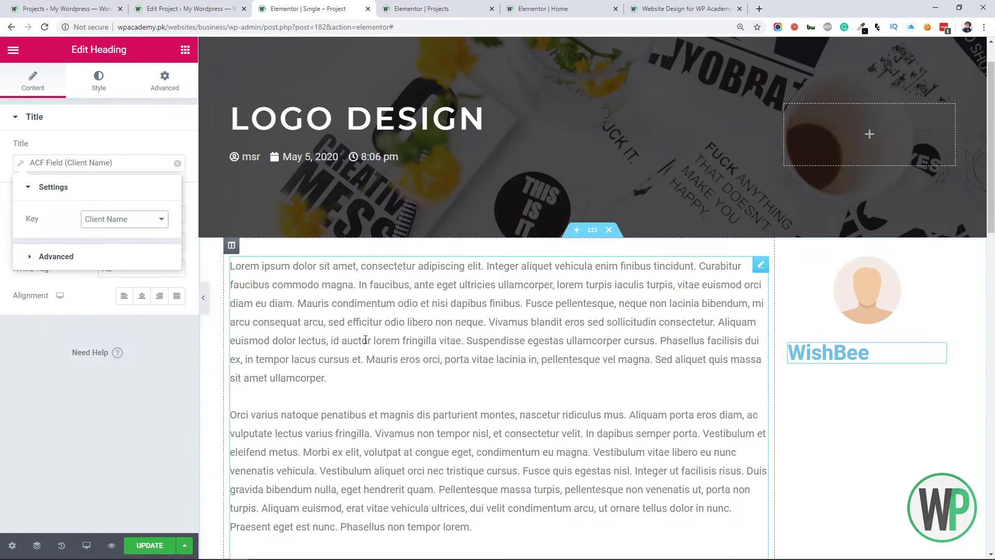
Step: Center the client name heading and give it a dark gray text color, #3B3B3B
left_click(141, 295)
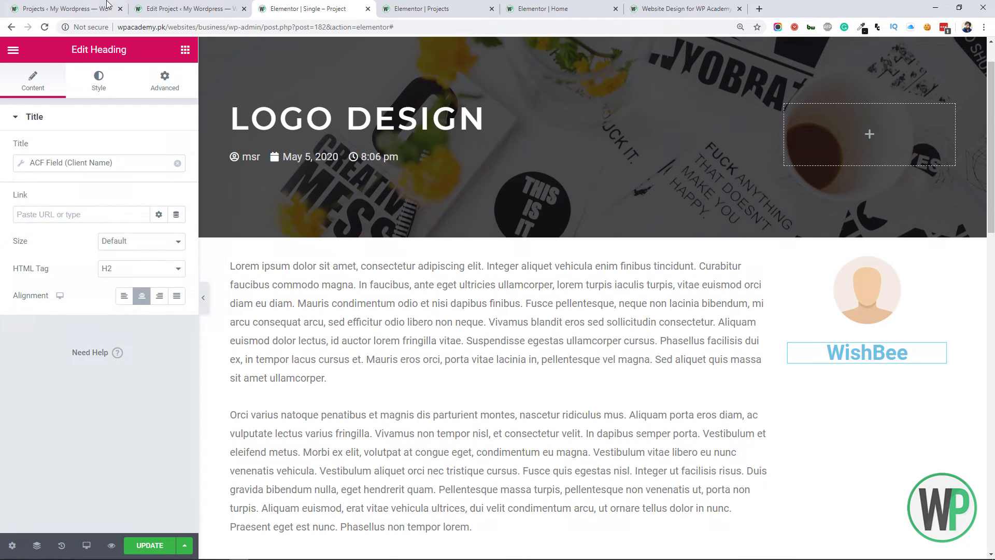
left_click(98, 80)
left_click(159, 149)
left_click(195, 178)
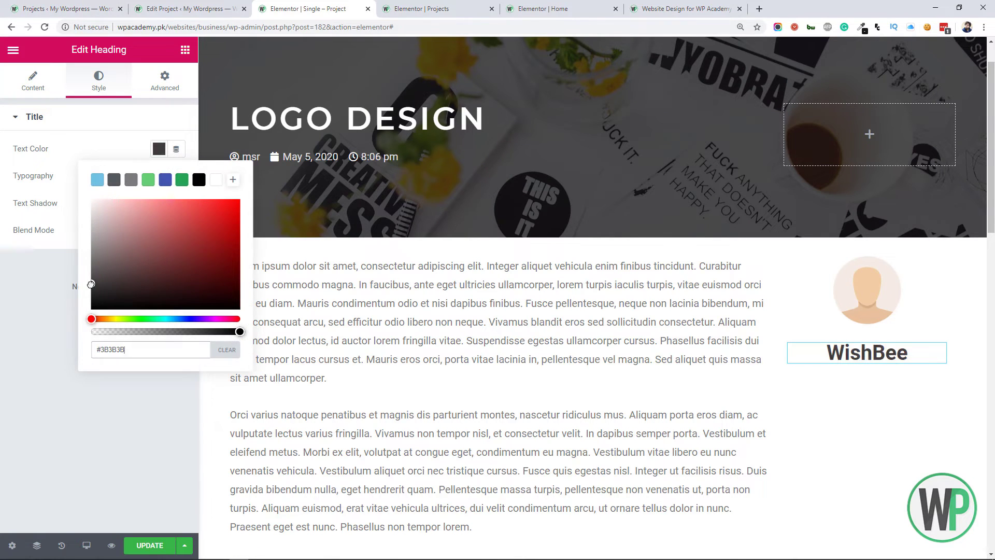
Step: Turn on custom typography for the client name heading and set its HTML tag to H4
left_click(177, 176)
left_click(25, 86)
left_click(155, 268)
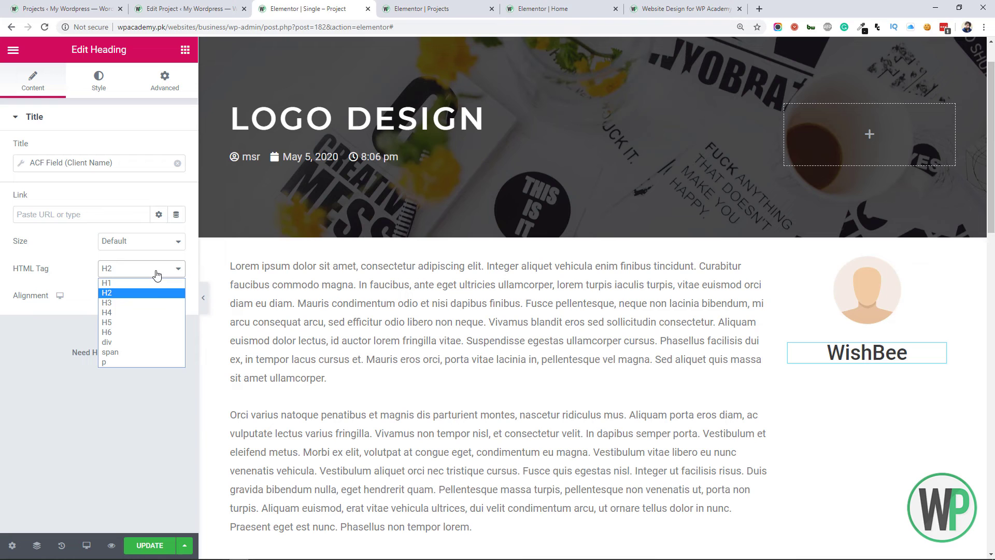
left_click(154, 311)
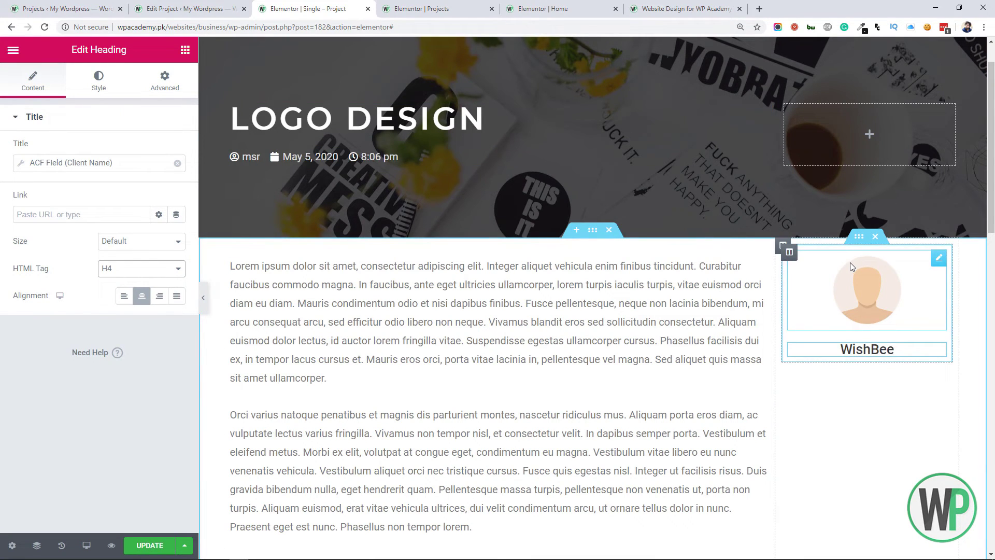
Step: Give the inner section around the client logo and name a classic white background
left_click(858, 238)
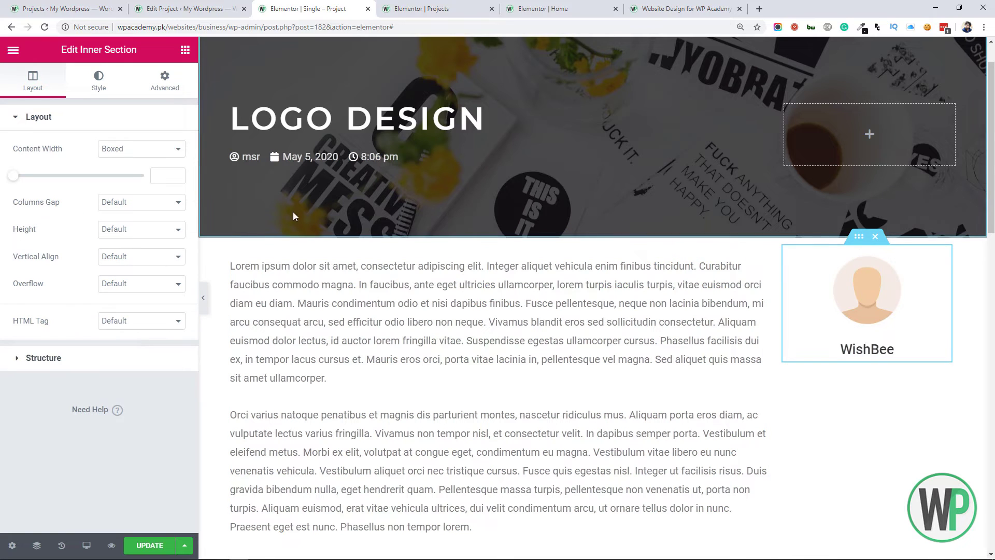
left_click(106, 88)
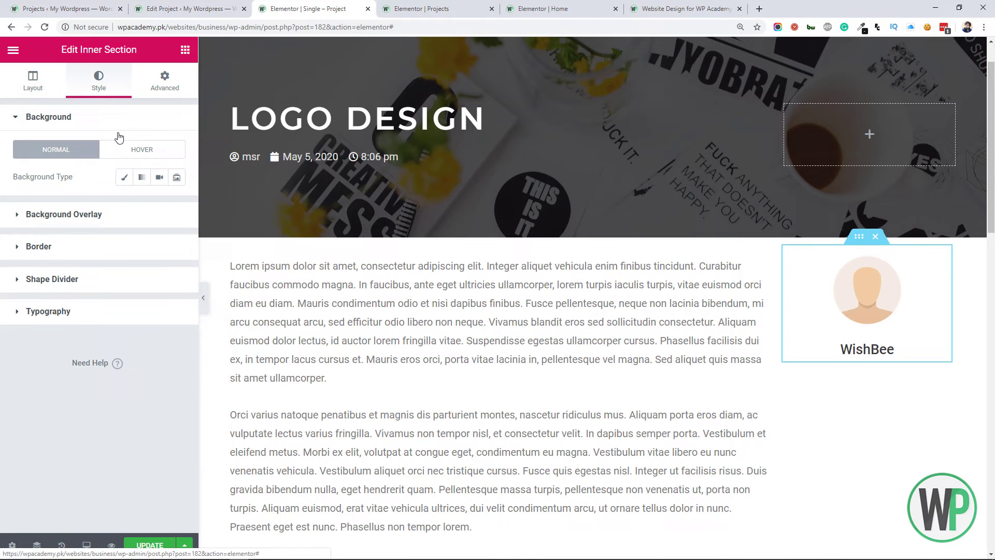
left_click(125, 178)
left_click(159, 205)
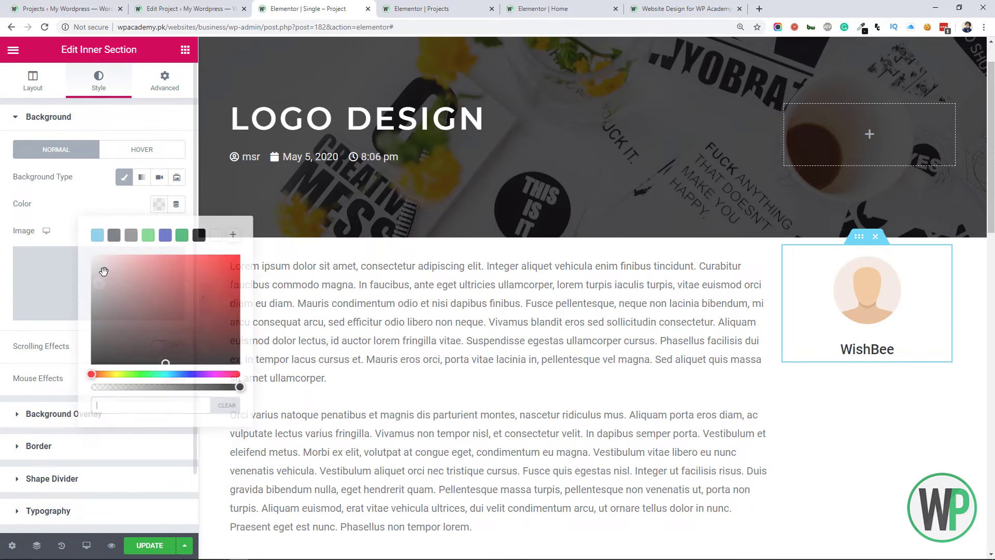
left_click(54, 239)
Step: Add an outline box shadow to the client inner section, softening its color and widening its blur
scroll(73, 366, "down", 2)
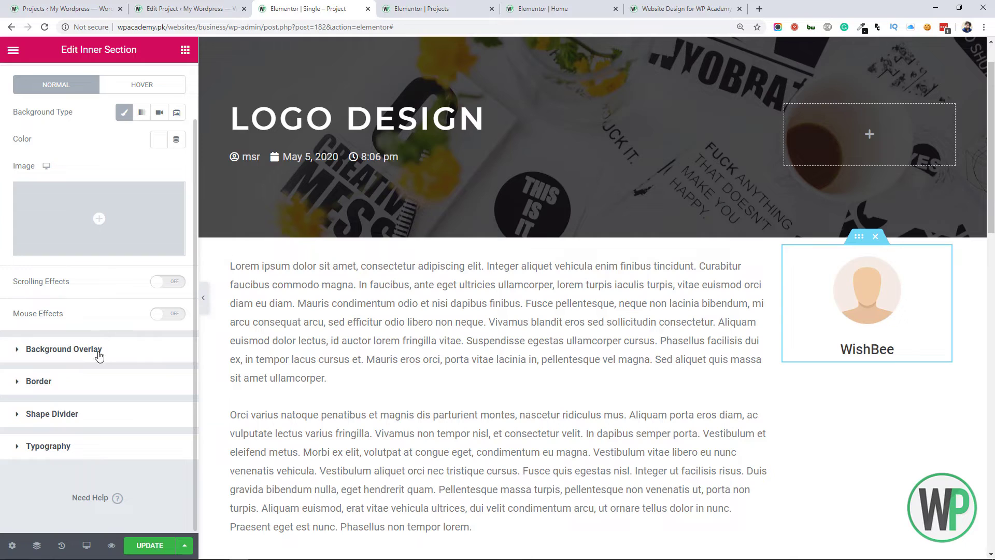
left_click(111, 374)
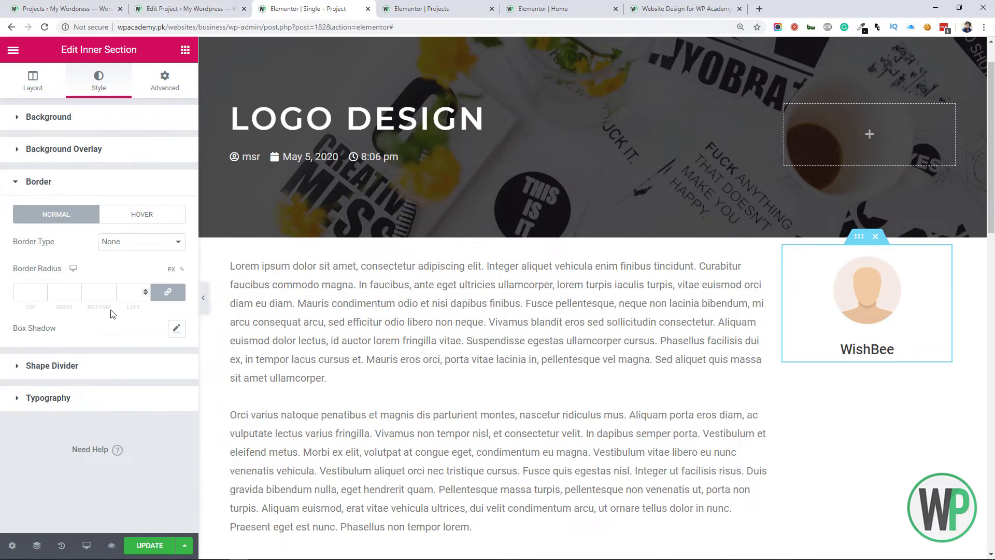
left_click(175, 330)
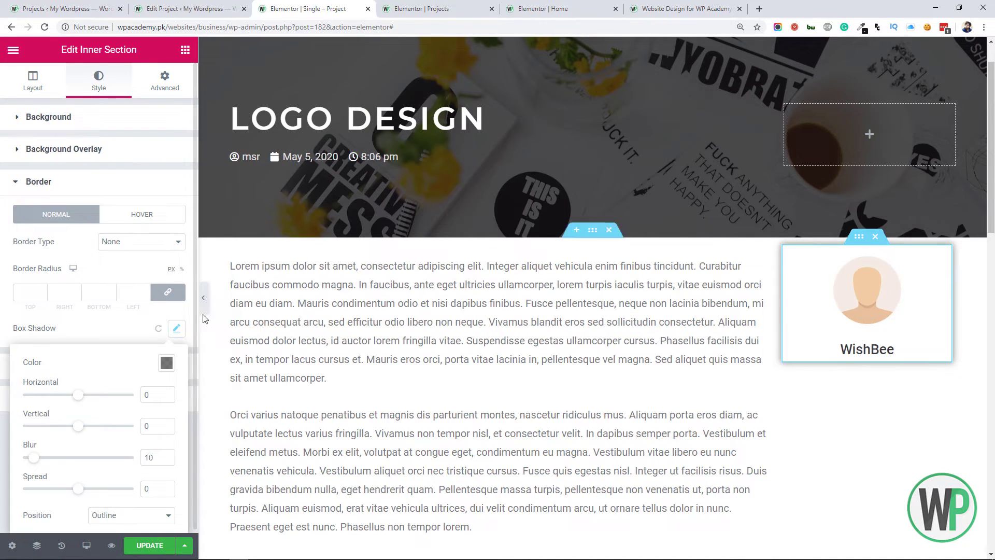
left_click(167, 363)
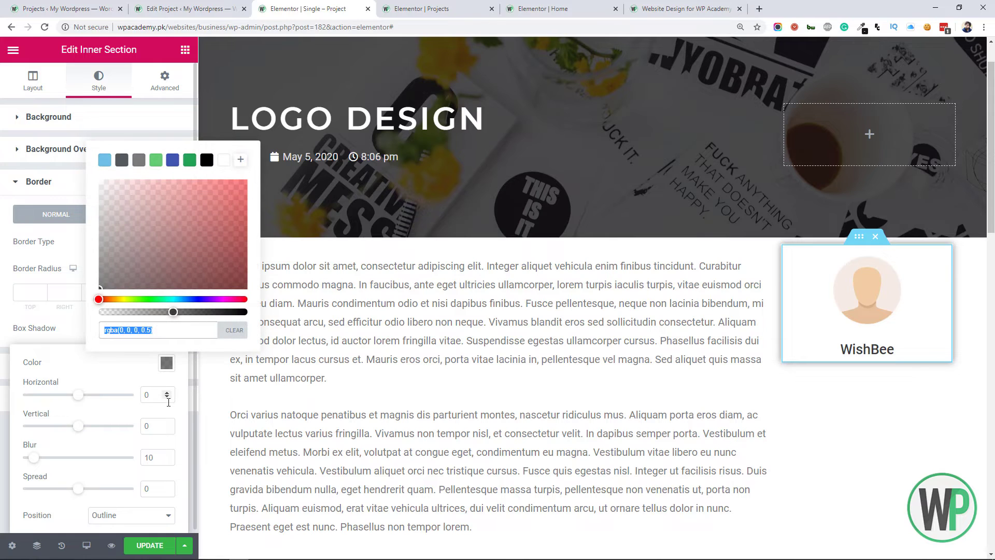
left_click(131, 121)
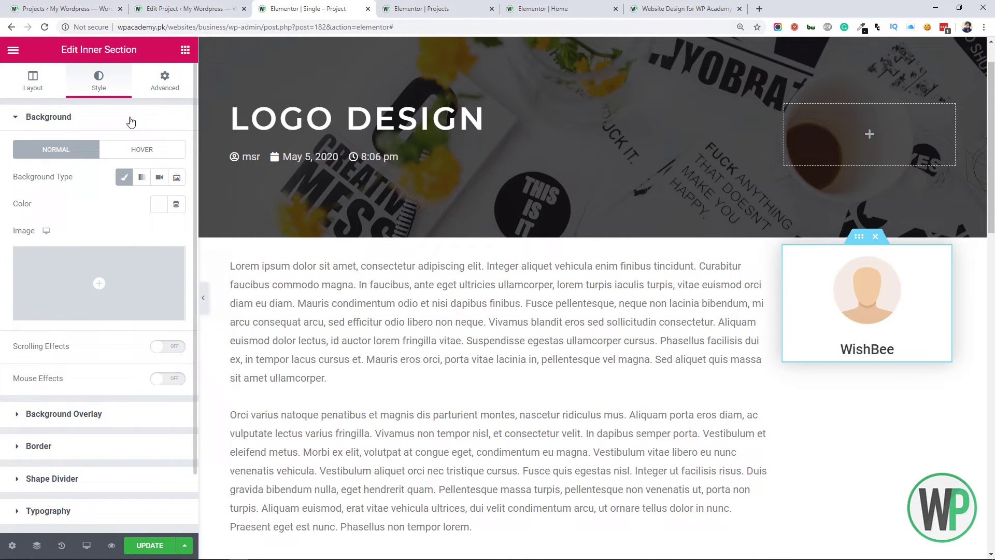
left_click(52, 93)
left_click(185, 50)
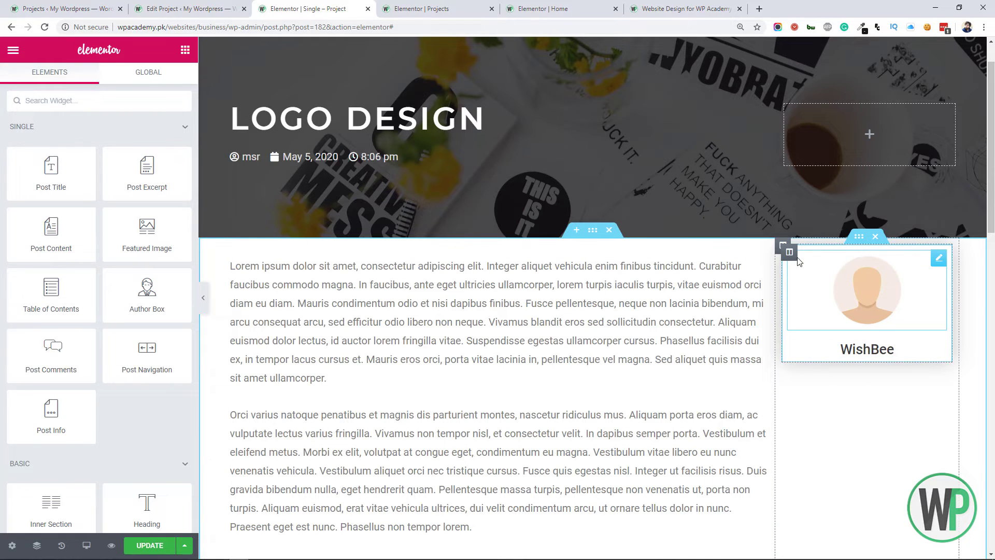
Step: Set the client inner section's padding to 10 px on all sides, then unlink the sides and increase only the bottom padding
left_click(858, 238)
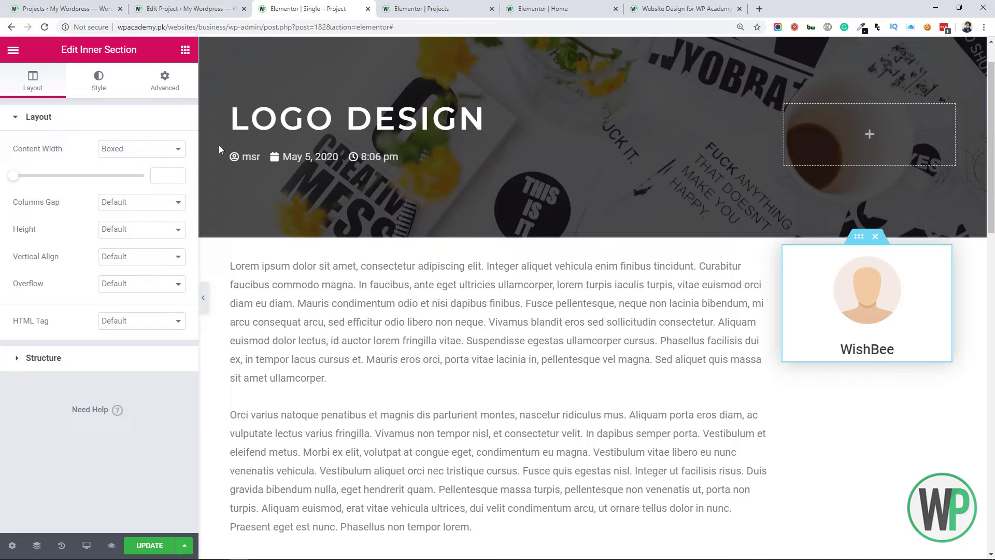
left_click(172, 92)
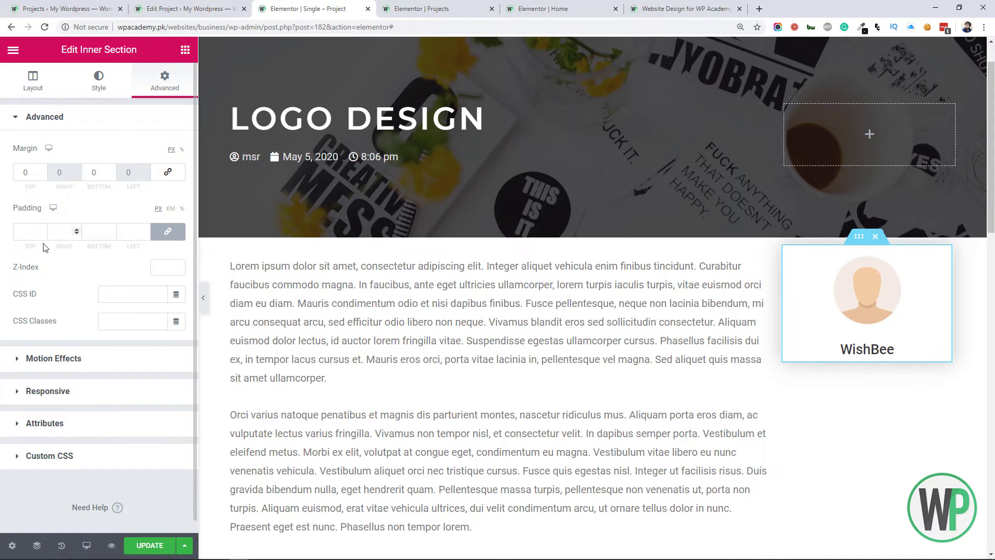
left_click(18, 234)
type("10")
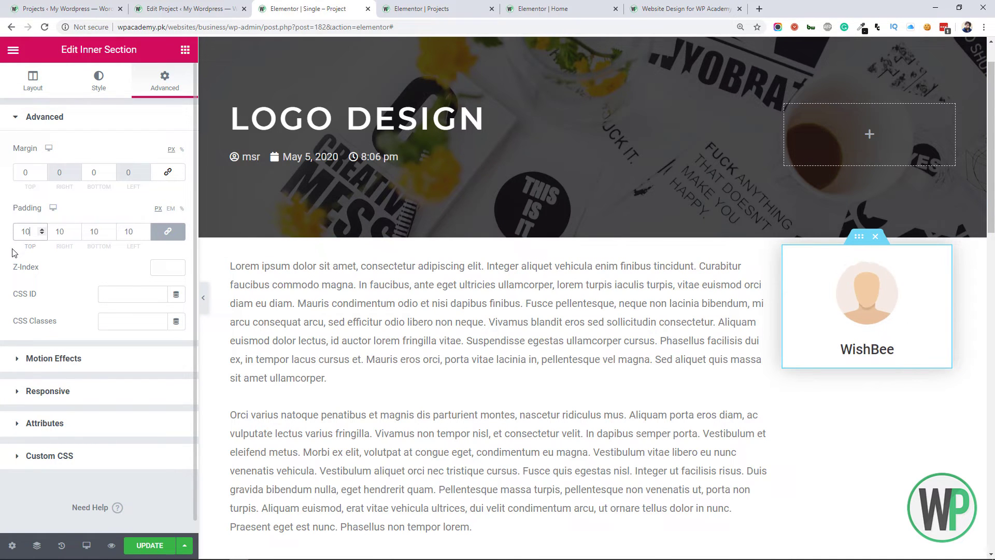
left_click(167, 231)
left_click_drag(95, 231, 90, 232)
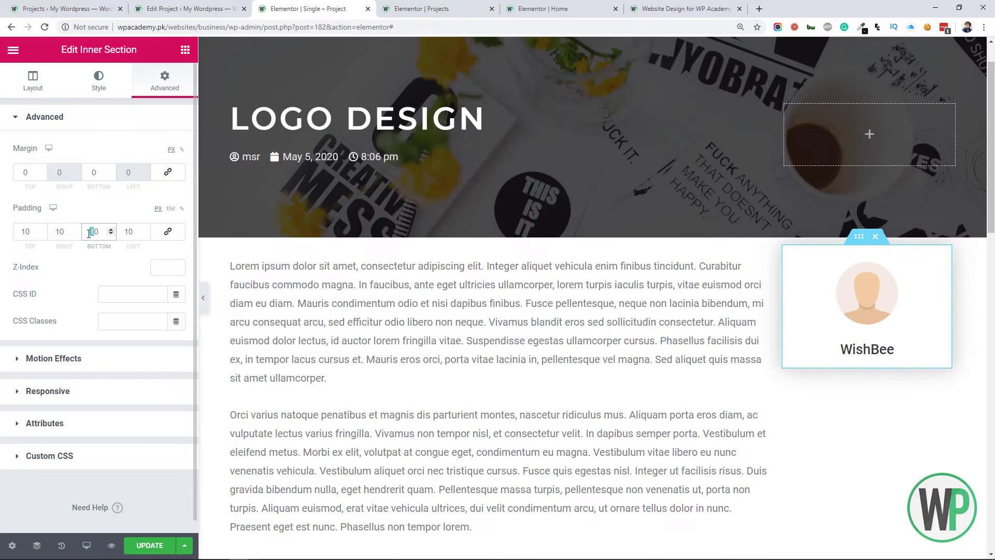
left_click(181, 52)
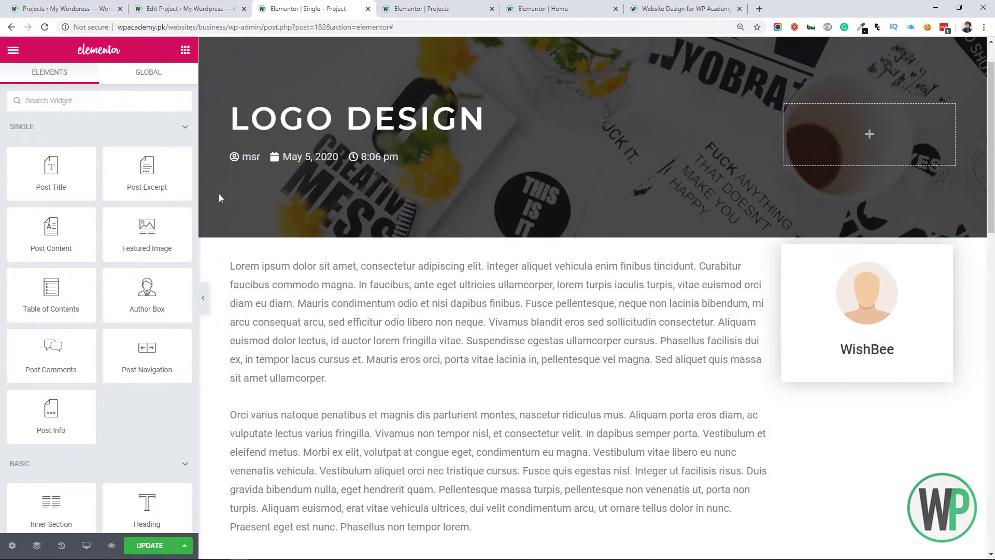
Step: Check the Project Website and Completed Date fields in the project's meta data, then return to the Single template
left_click(54, 4)
left_click(156, 8)
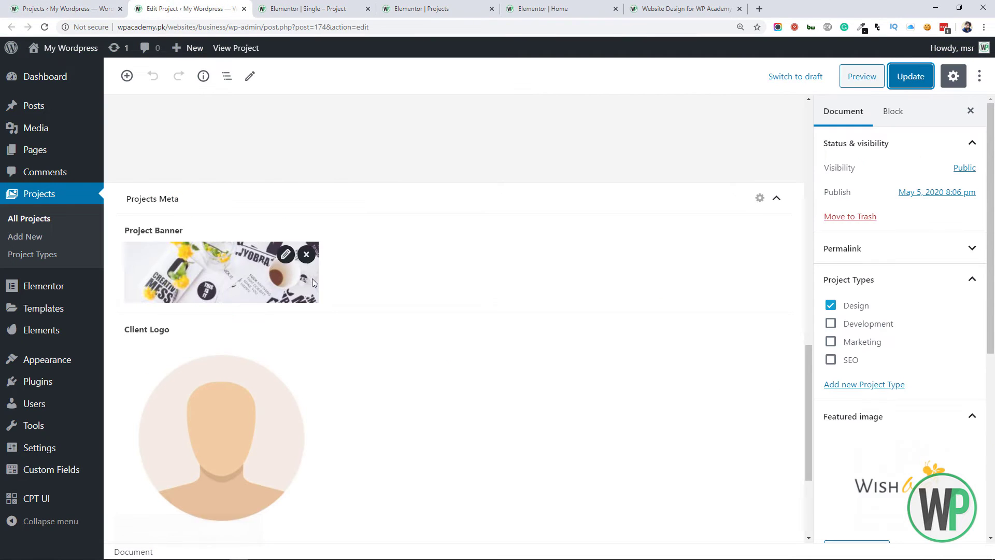
scroll(321, 285, "down", 4)
left_click_drag(251, 465, 144, 466)
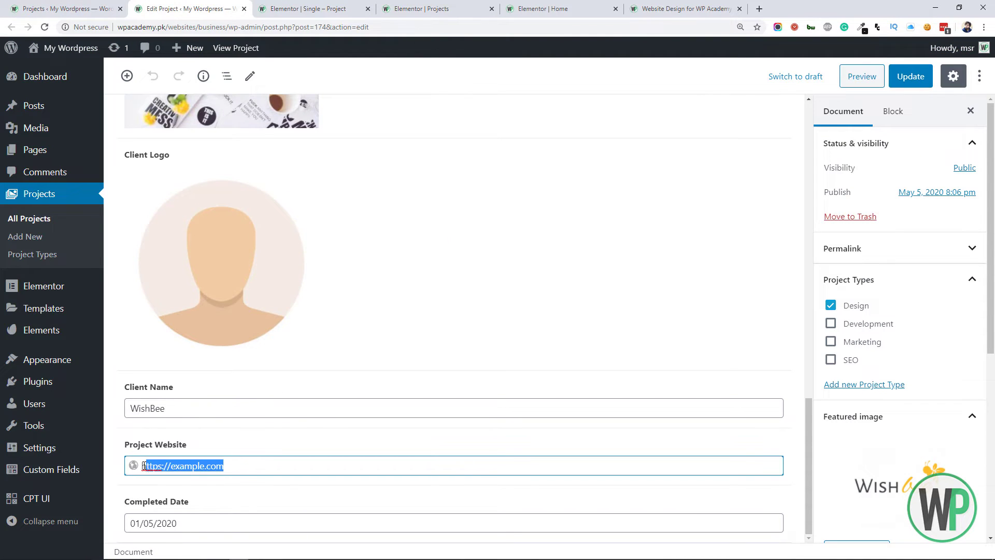
left_click(236, 515)
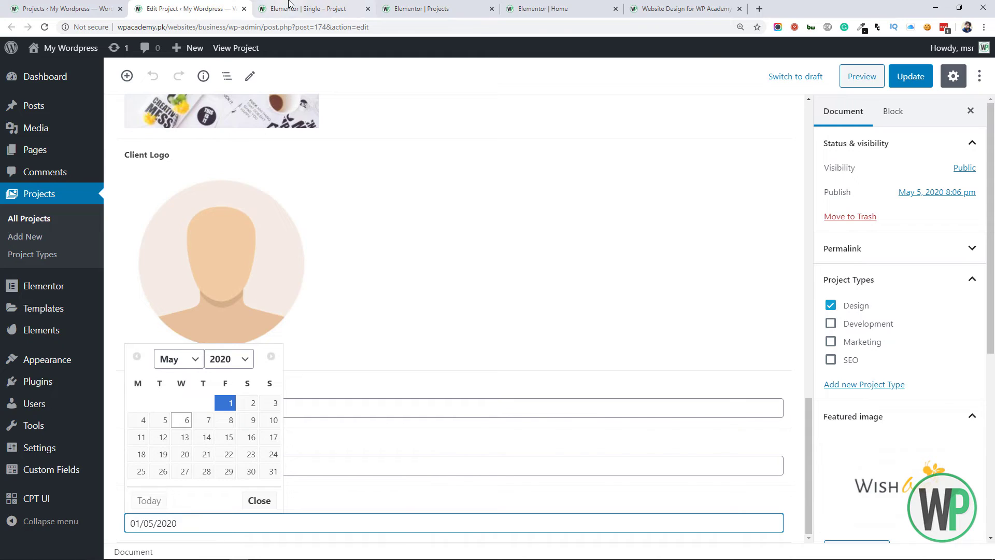
left_click(303, 8)
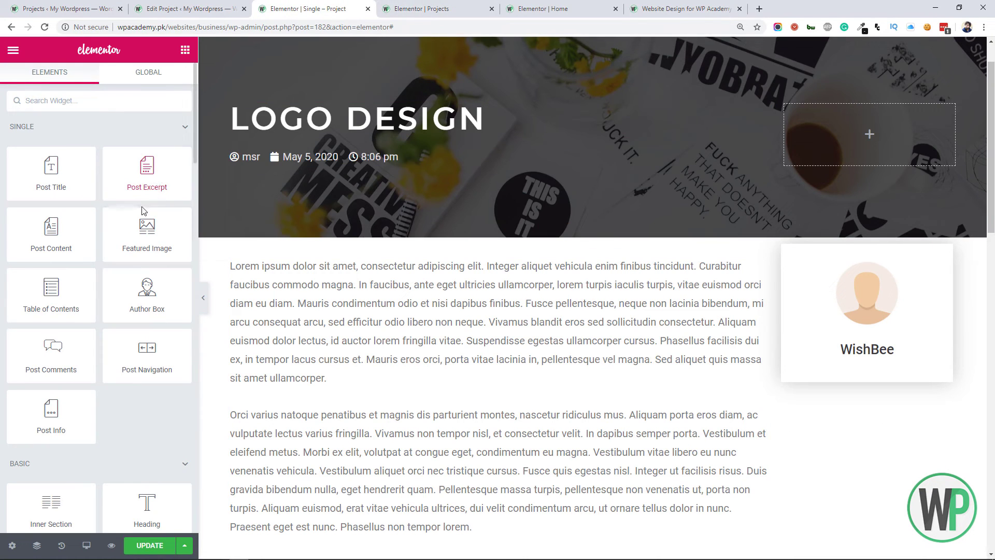
scroll(109, 363, "down", 1)
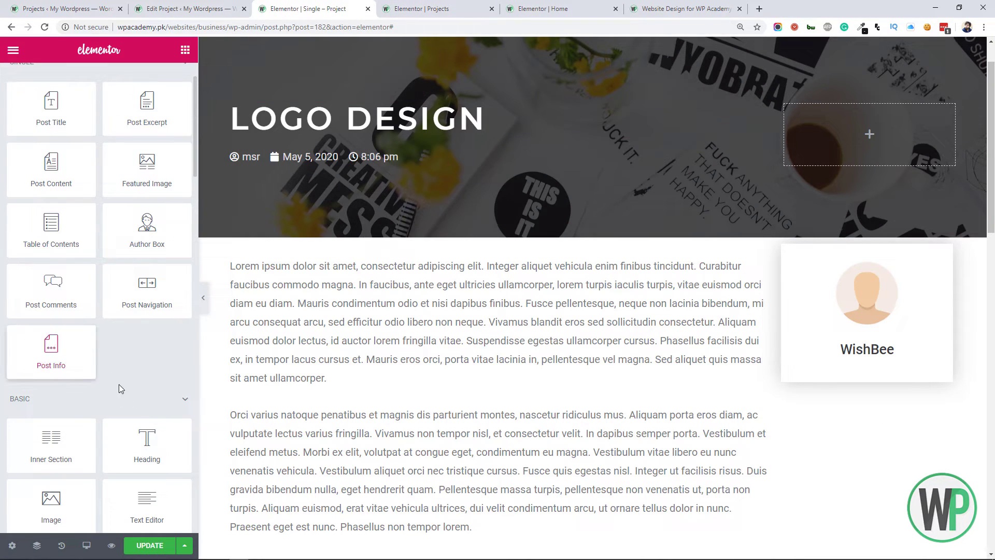
left_click_drag(147, 442, 891, 363)
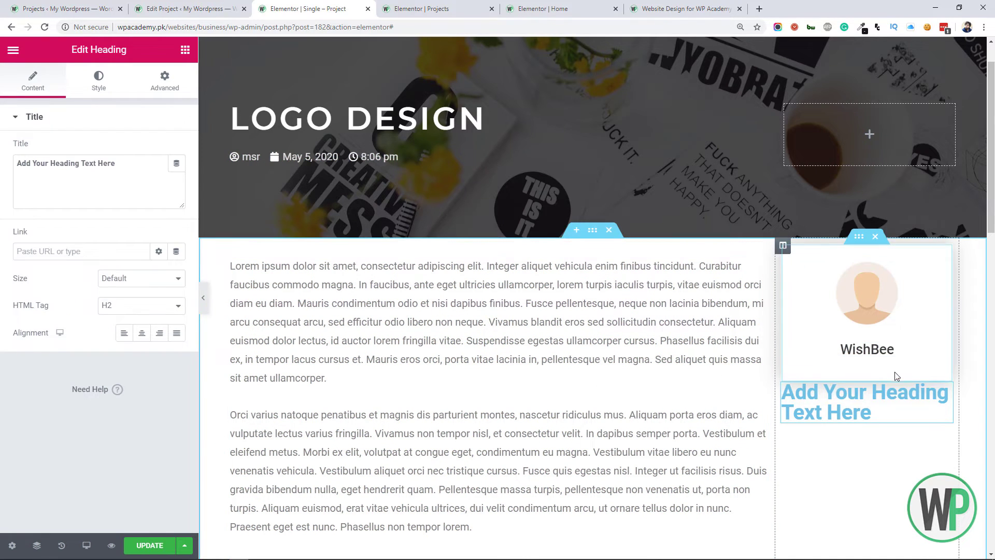
left_click_drag(941, 389, 904, 358)
right_click(939, 394)
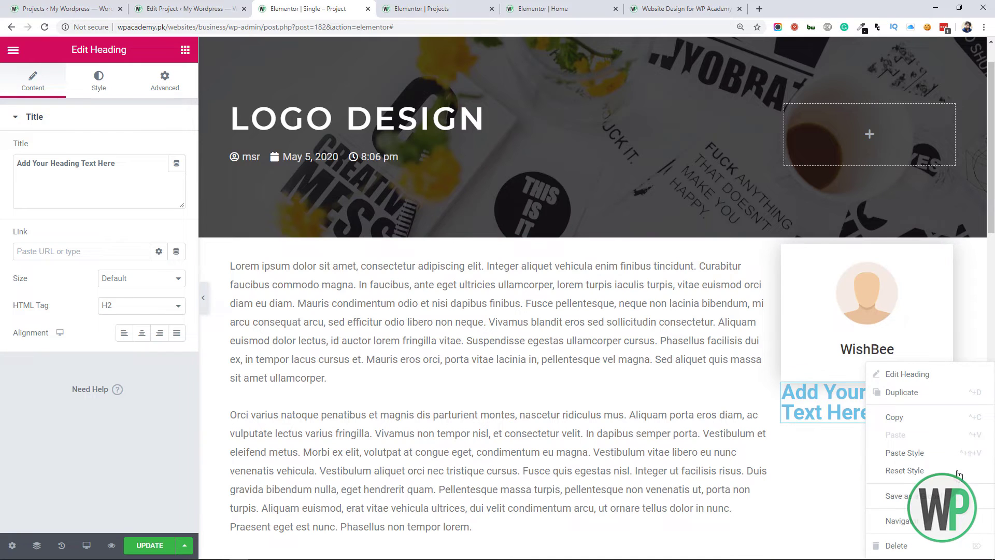
left_click(948, 544)
Step: Duplicate the client name heading and source the copy from the Completed Date ACF field with "Completed:" before it
right_click(935, 354)
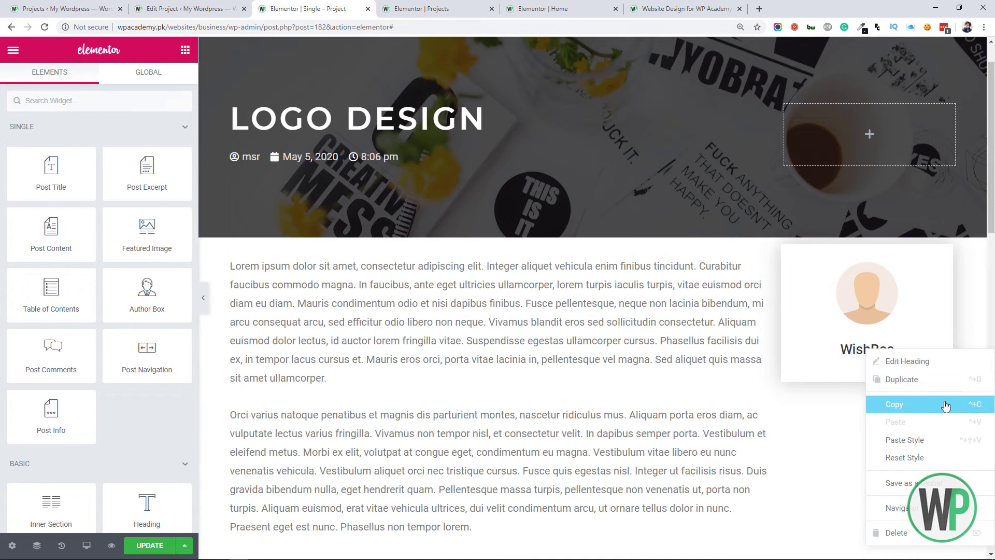
left_click(937, 380)
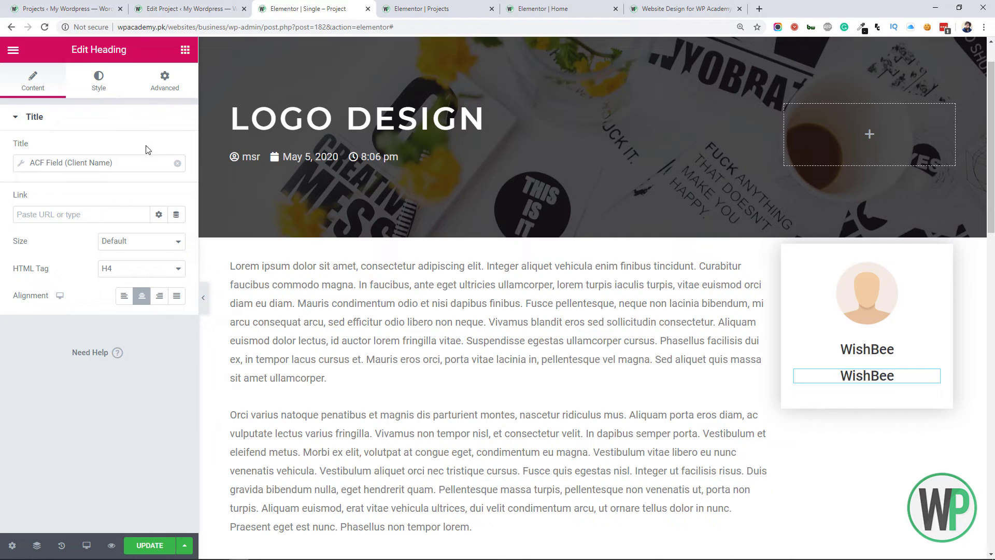
left_click(19, 165)
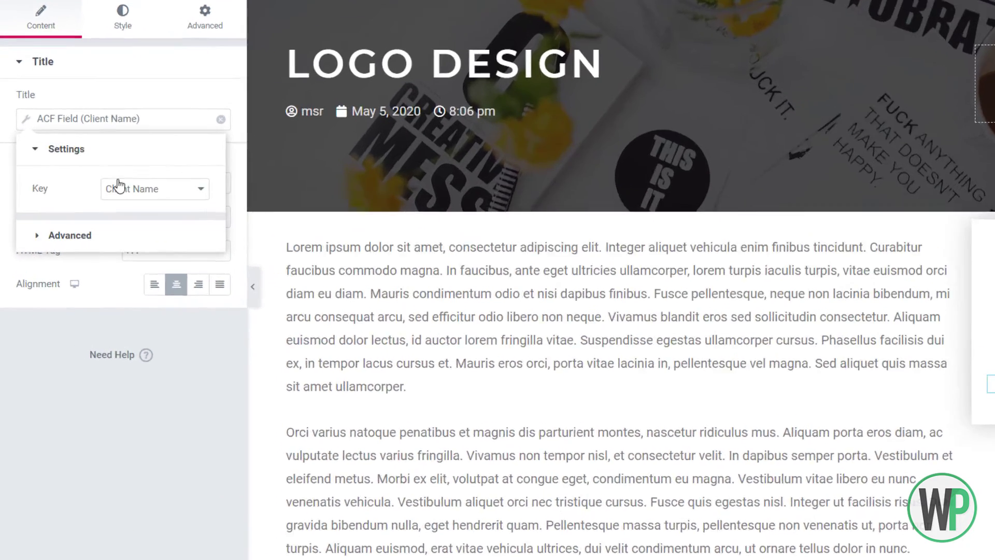
left_click(101, 220)
left_click(116, 251)
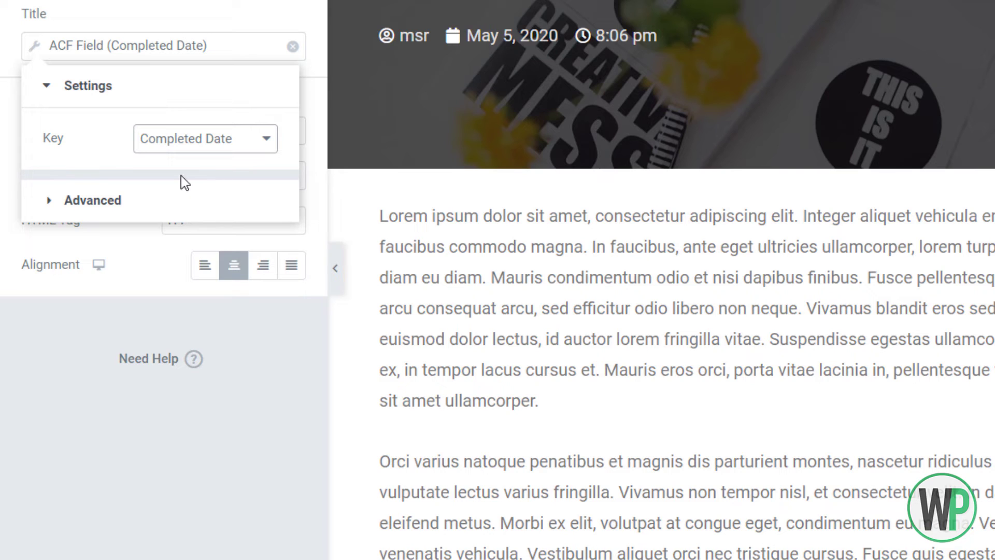
left_click(110, 201)
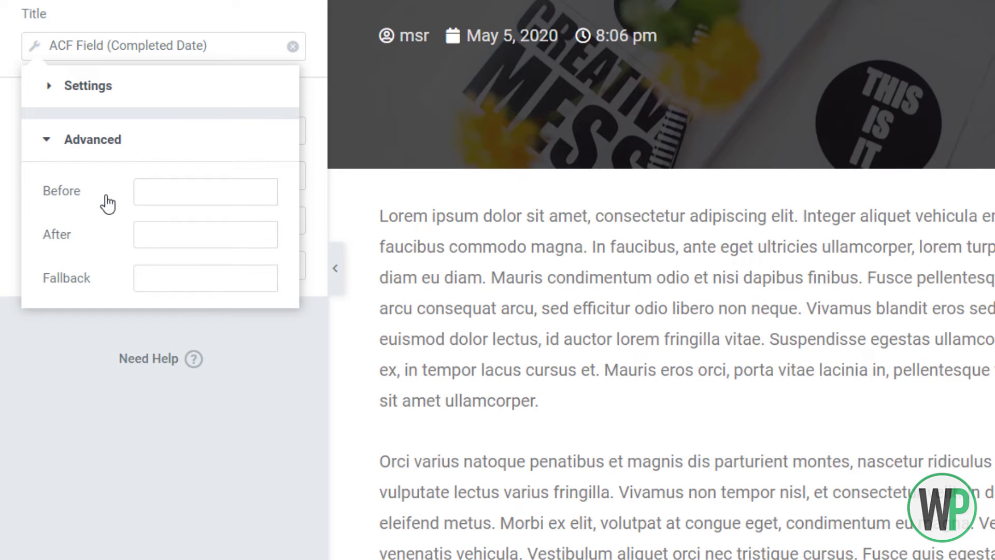
left_click(152, 191)
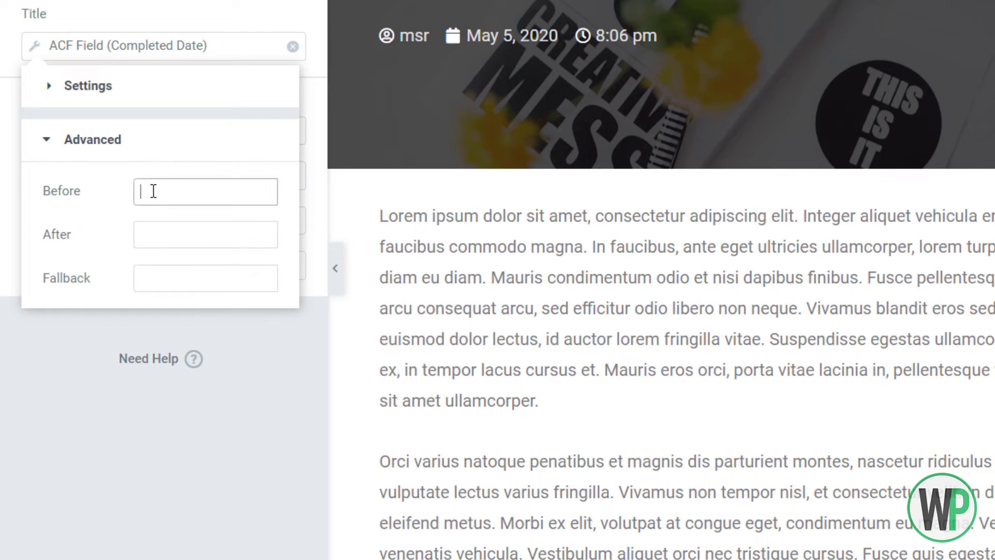
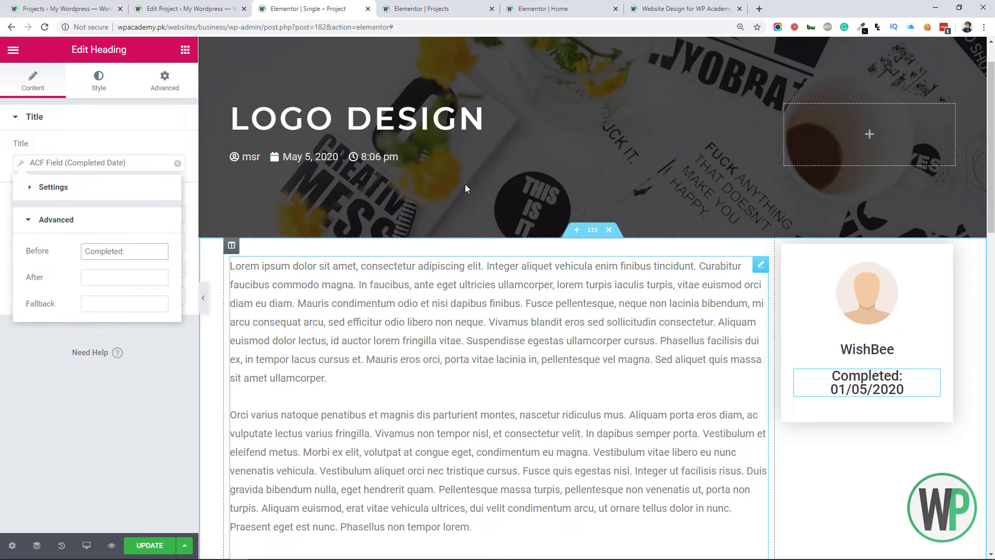
Step: Set the completed date heading's font size to 15 px and open its text color for editing
left_click(101, 83)
left_click(176, 175)
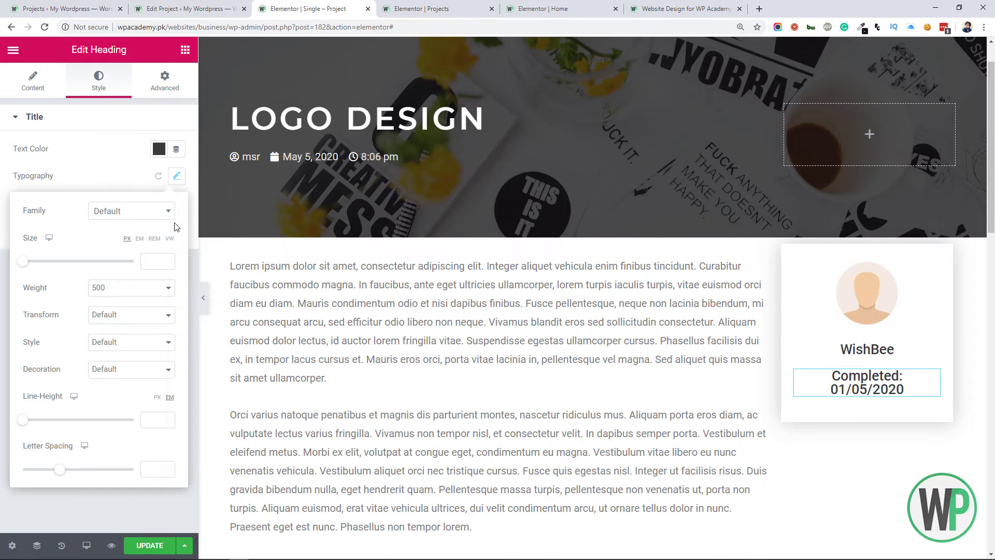
left_click(162, 262)
type("15")
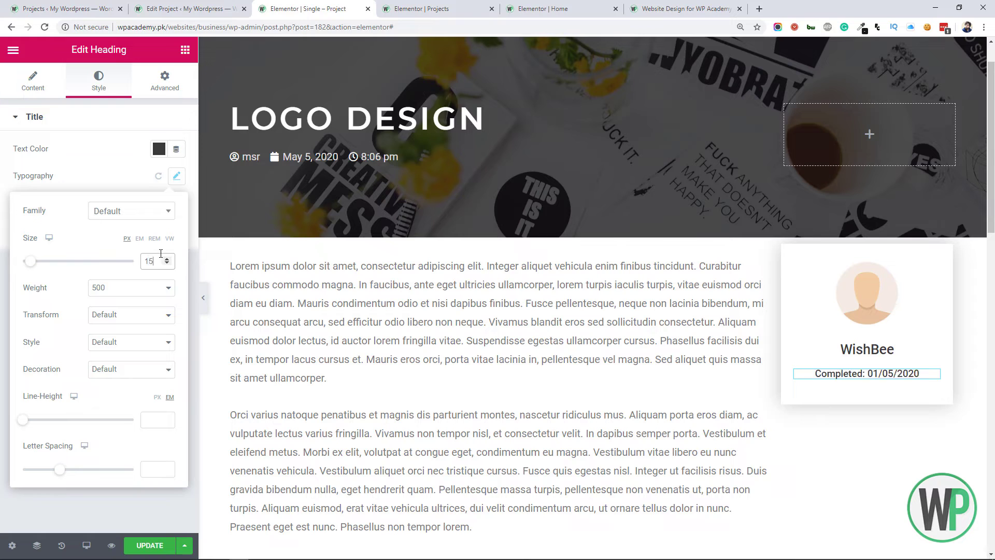
left_click(159, 148)
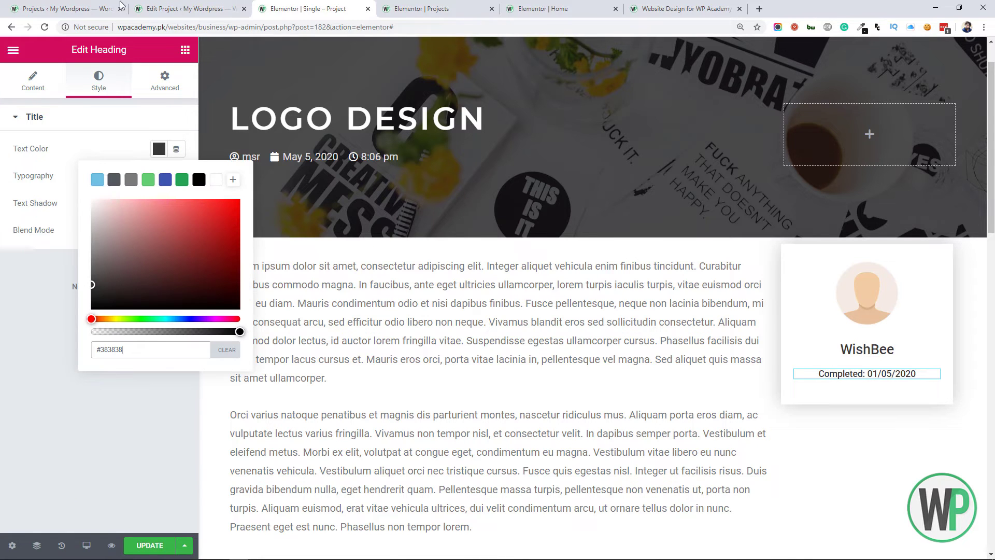
Step: Check the custom fields entered for the Logo Design project, including its Project Website field, and return to the single project template
left_click(68, 9)
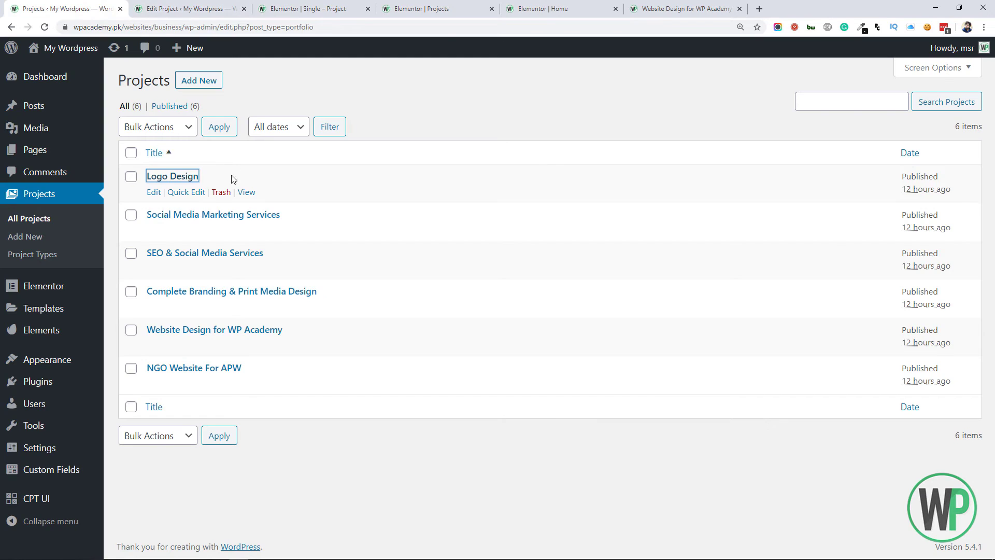
left_click(190, 8)
left_click(376, 456)
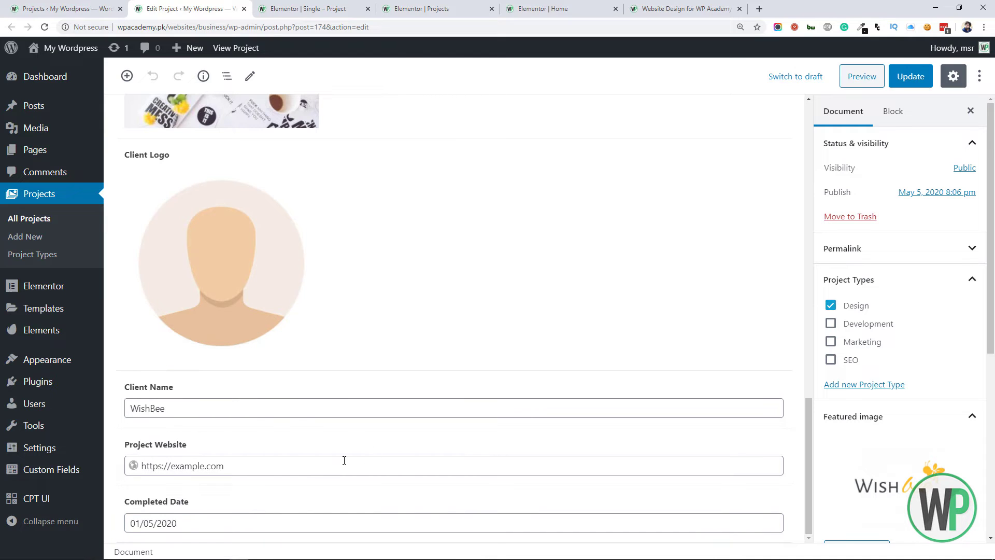
left_click(283, 9)
Step: Add a Button widget to the client info card beside the project content
left_click(185, 52)
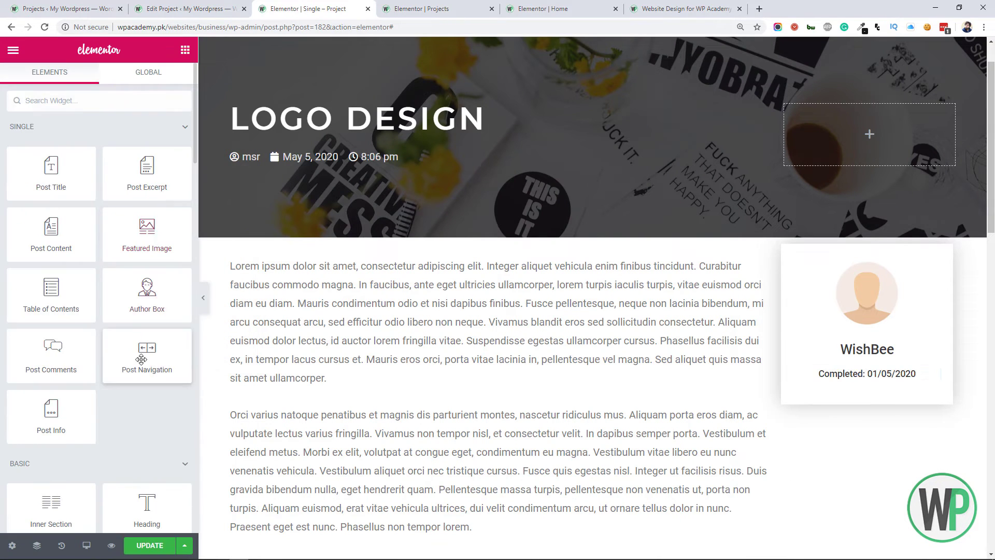
scroll(154, 321, "down", 8)
left_click_drag(154, 321, 888, 346)
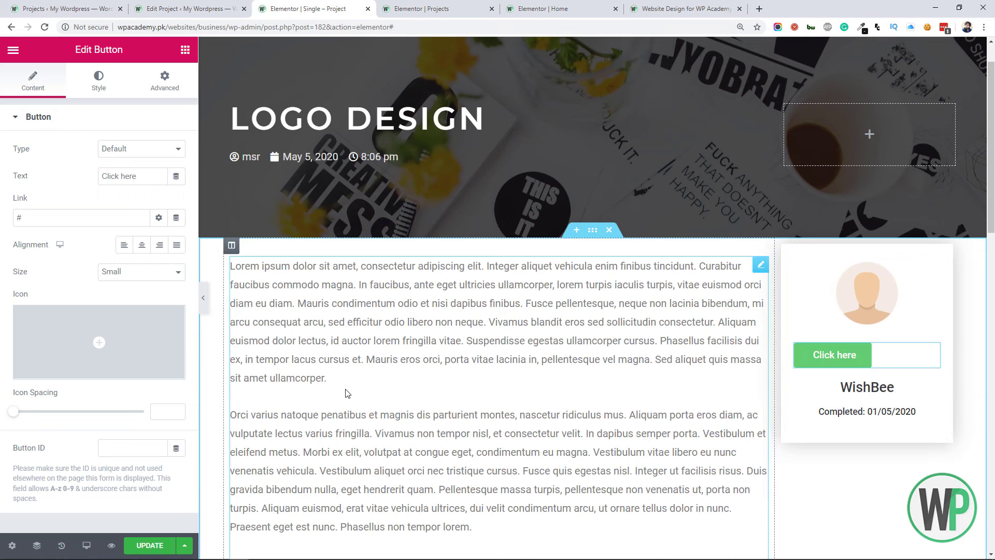
Step: Reorder the card's widgets in the Navigator so the Button sits below both headings
left_click(37, 545)
left_click_drag(896, 353, 503, 103)
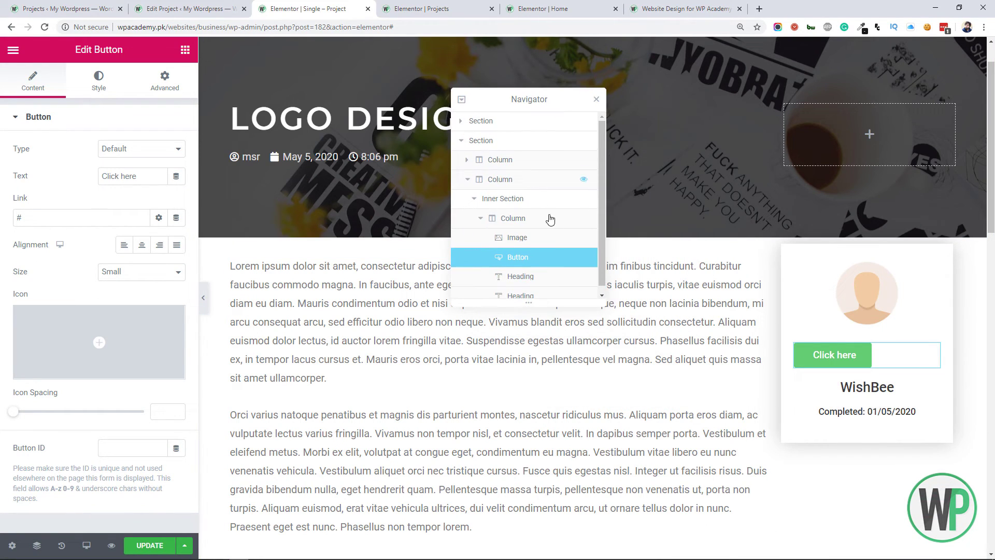
left_click_drag(533, 256, 532, 285)
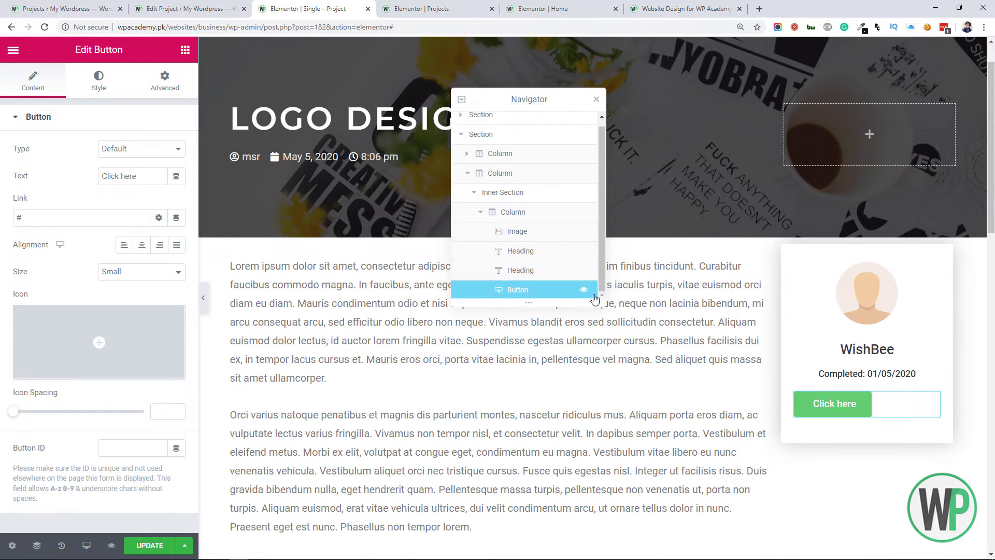
left_click_drag(584, 107, 567, 208)
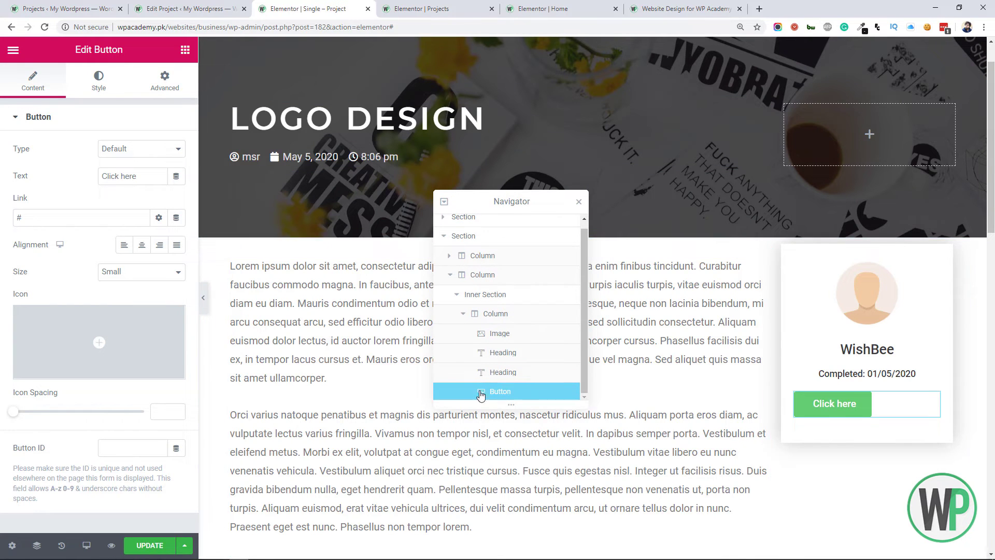
Step: Set the button's alignment to Justified and its text to "Visit Project Website"
left_click(177, 245)
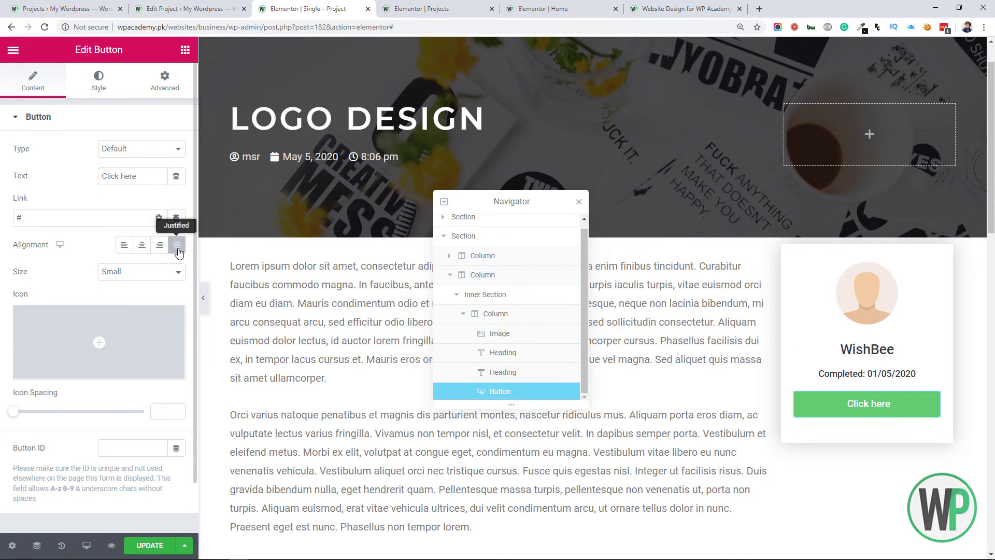
triple_click(147, 180)
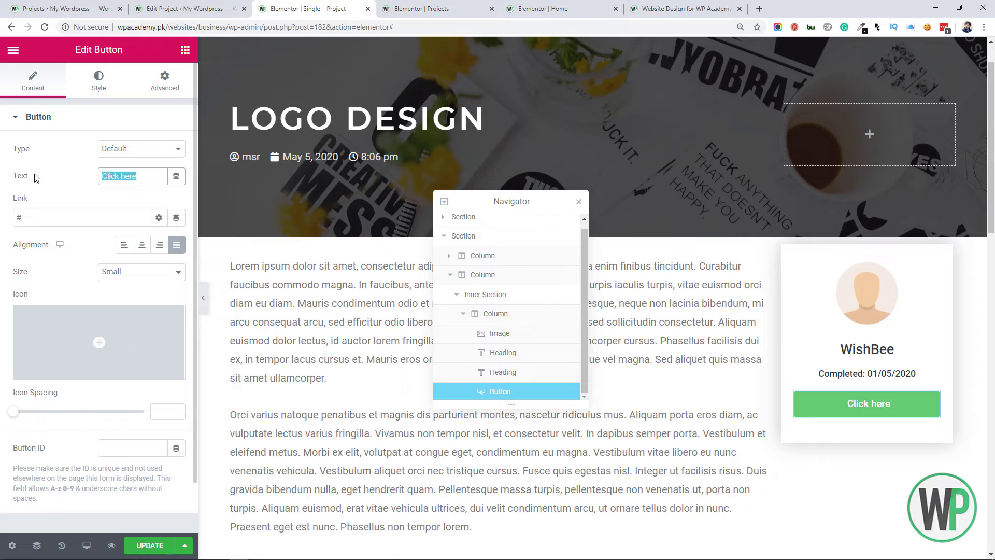
type("Visit Project Website")
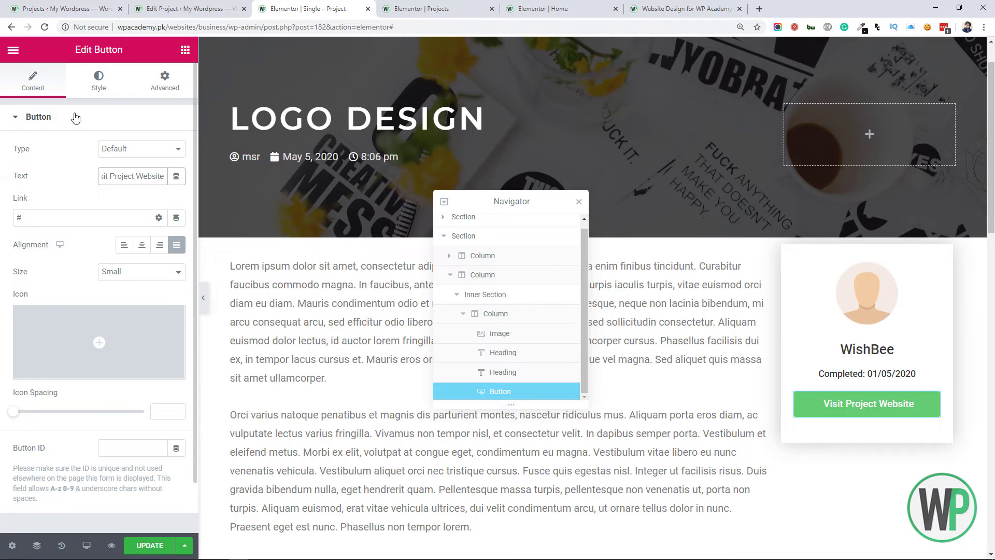
Step: Try the Success, Info, Danger and Warning types on the button and return it to the Default type
left_click(145, 152)
left_click(140, 182)
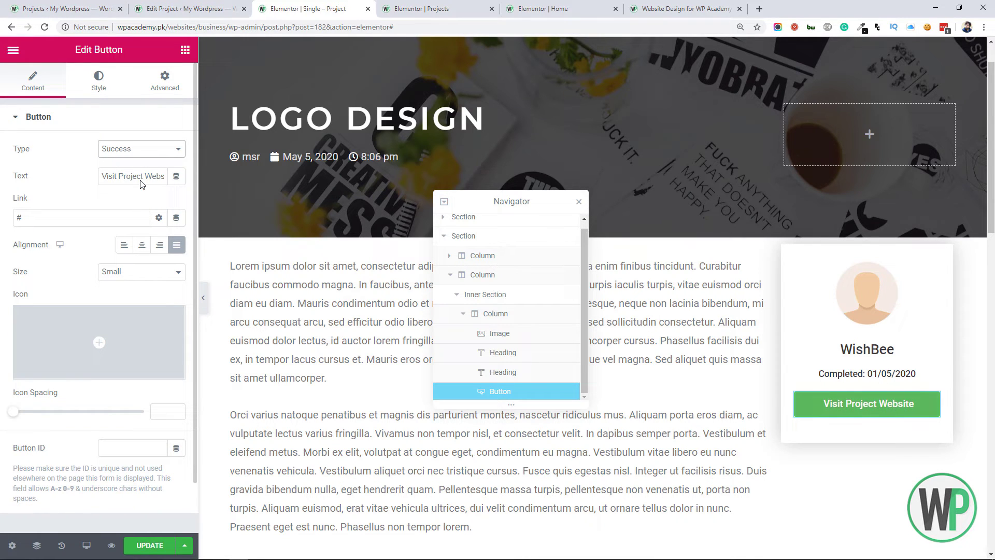
left_click(128, 121)
left_click(139, 149)
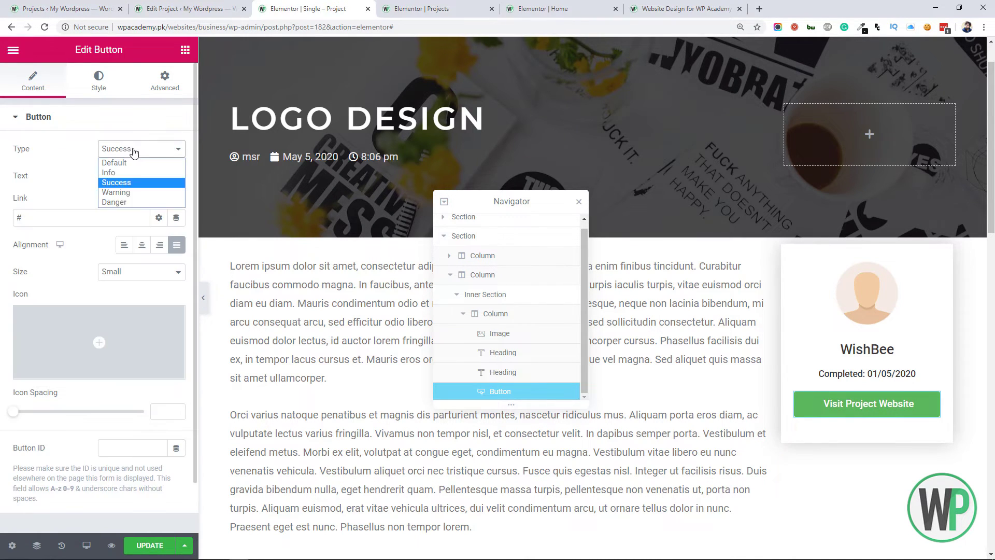
left_click(139, 174)
left_click(138, 148)
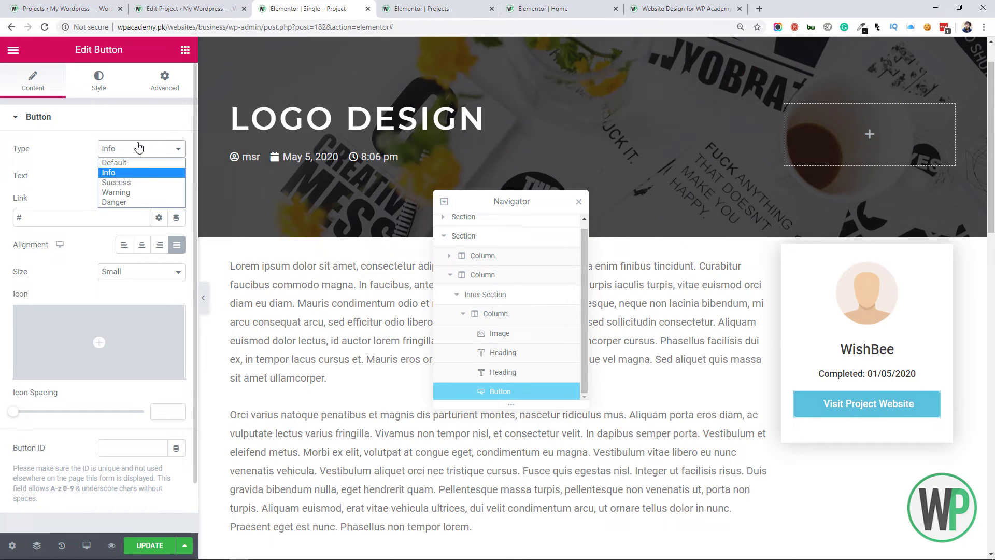
left_click(154, 202)
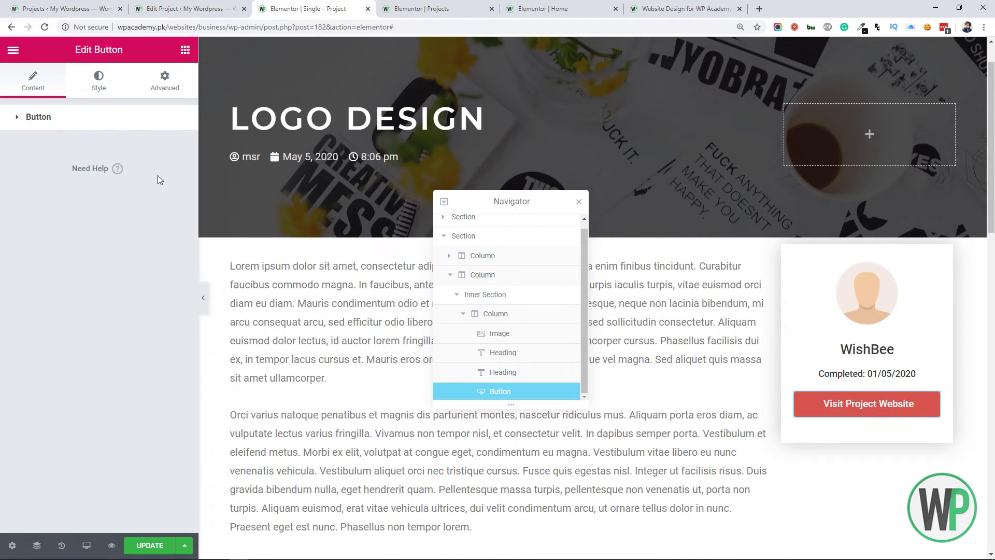
left_click(147, 118)
left_click(151, 150)
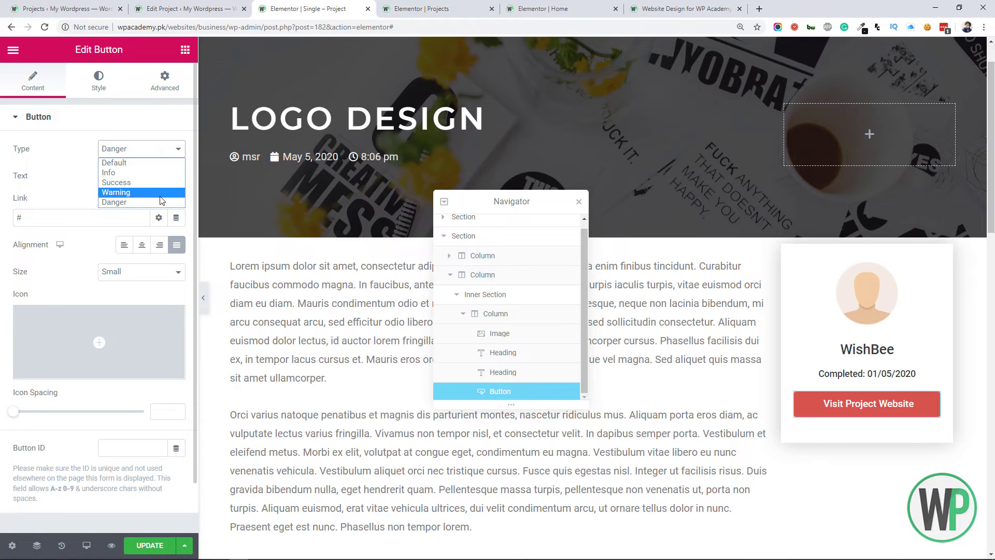
left_click(155, 191)
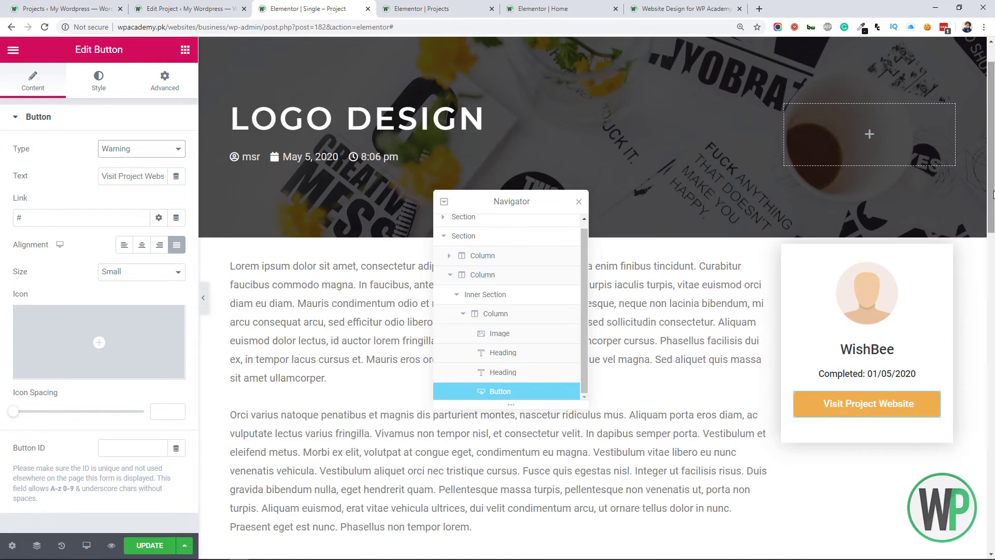
left_click_drag(993, 194, 993, 163)
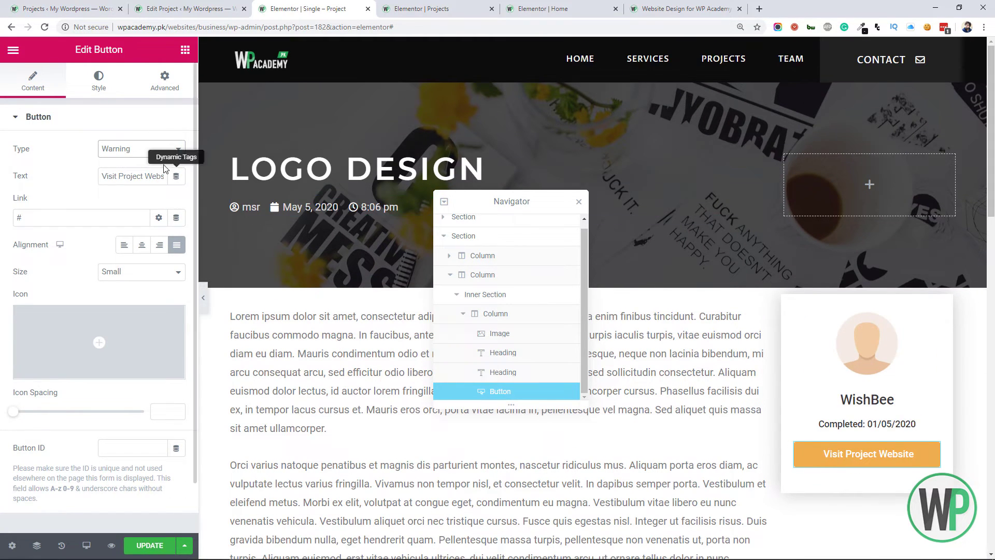
left_click(153, 149)
left_click(144, 172)
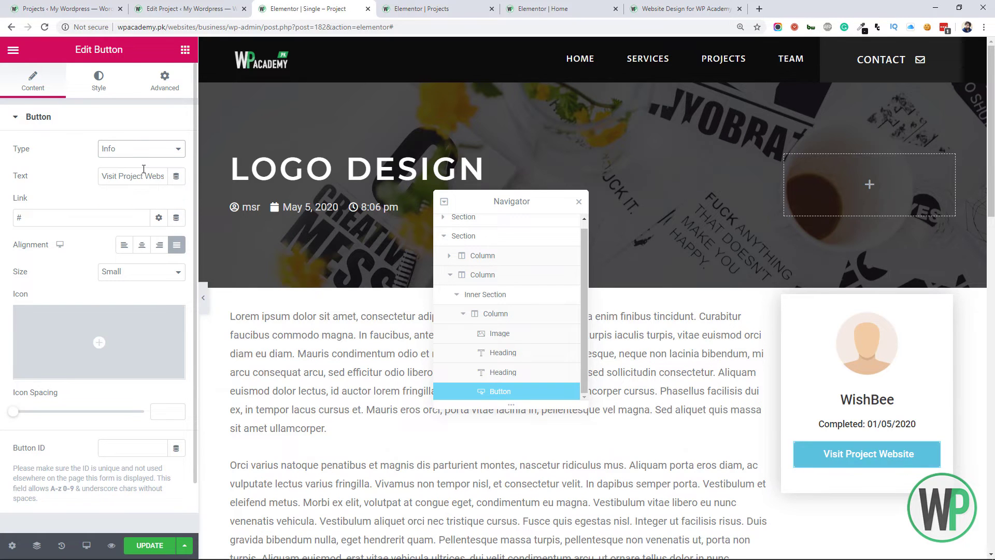
left_click(165, 150)
left_click(140, 162)
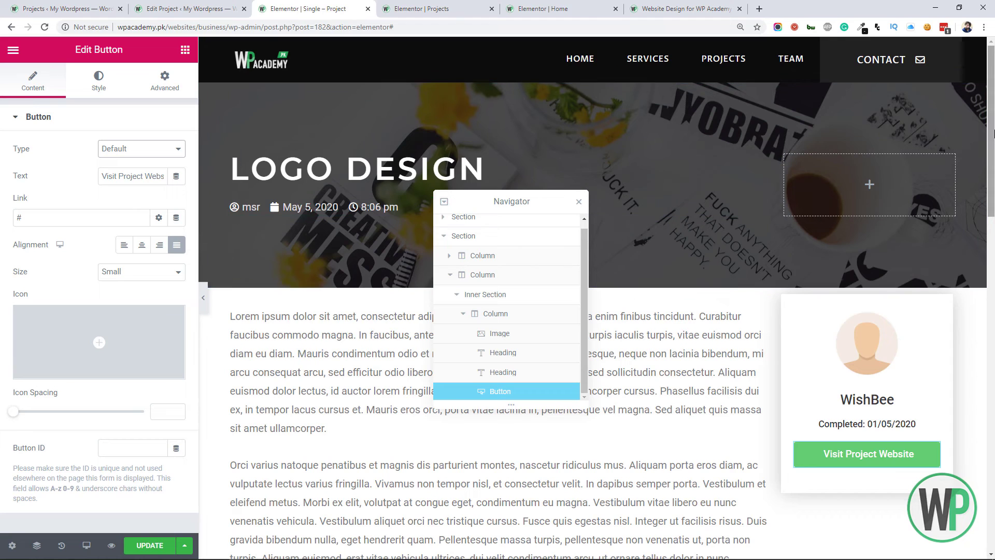
Step: Replace the button's static link with a dynamic ACF URL Field using the Project Website key and # as fallback
scroll(993, 181, "down", 3)
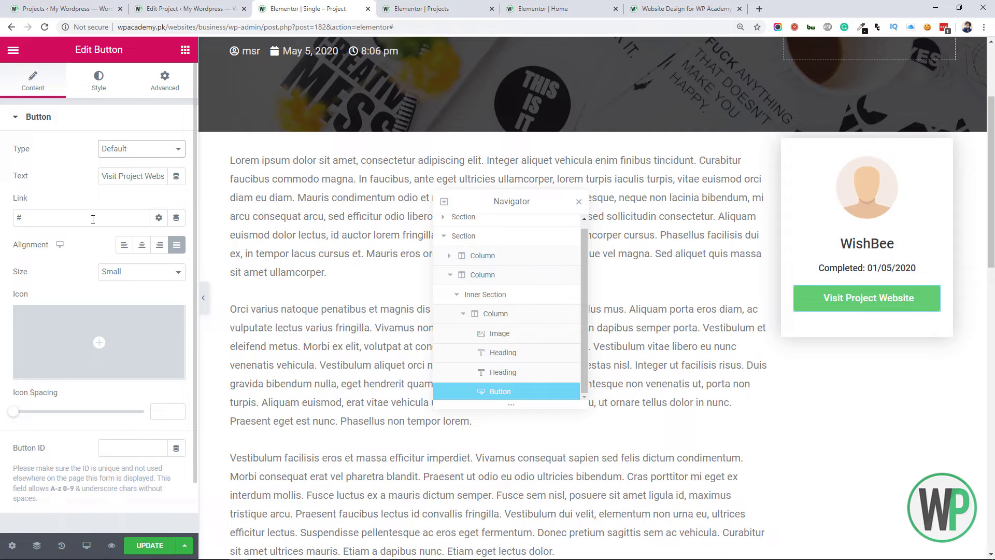
left_click_drag(42, 218, 1, 207)
key("BackSpace")
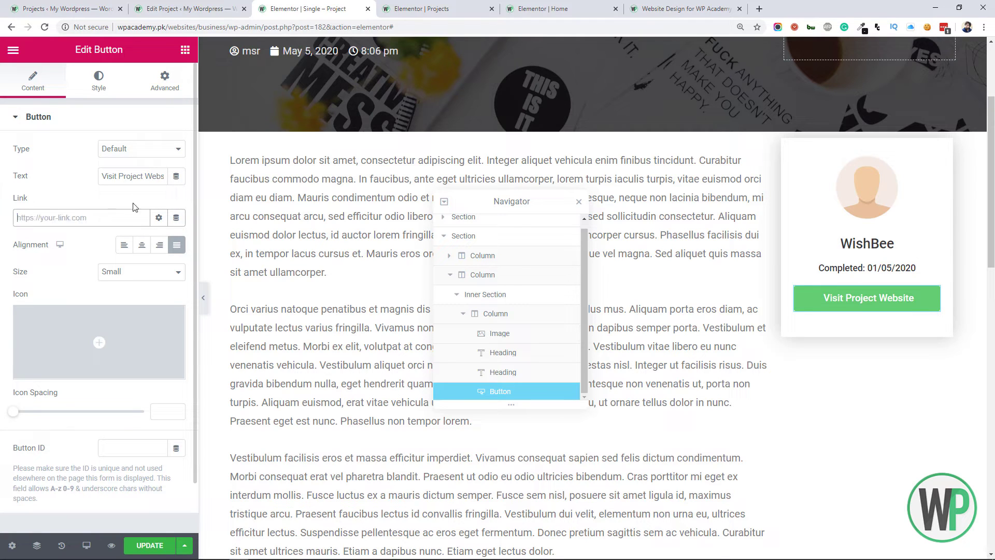
left_click(175, 217)
scroll(81, 361, "down", 3)
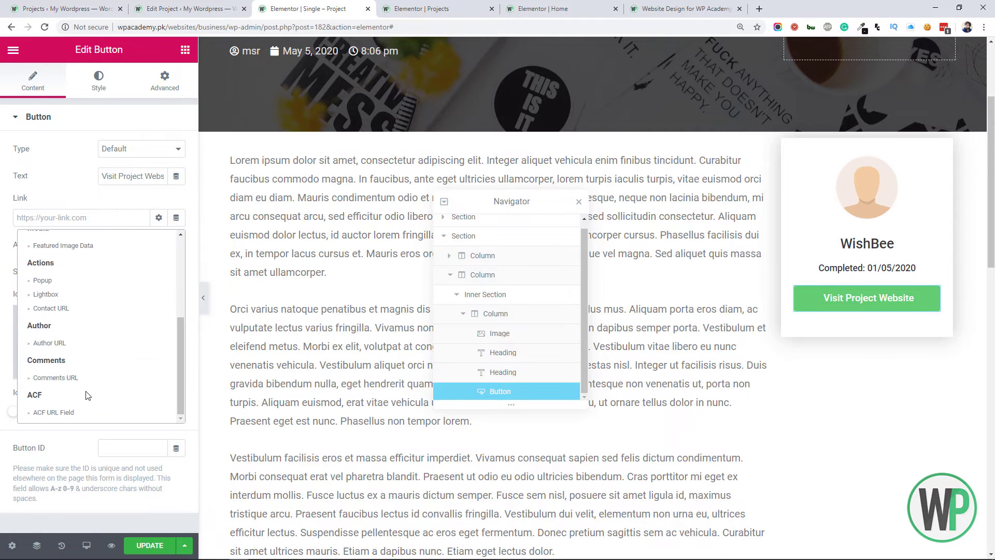
left_click(82, 413)
left_click(27, 219)
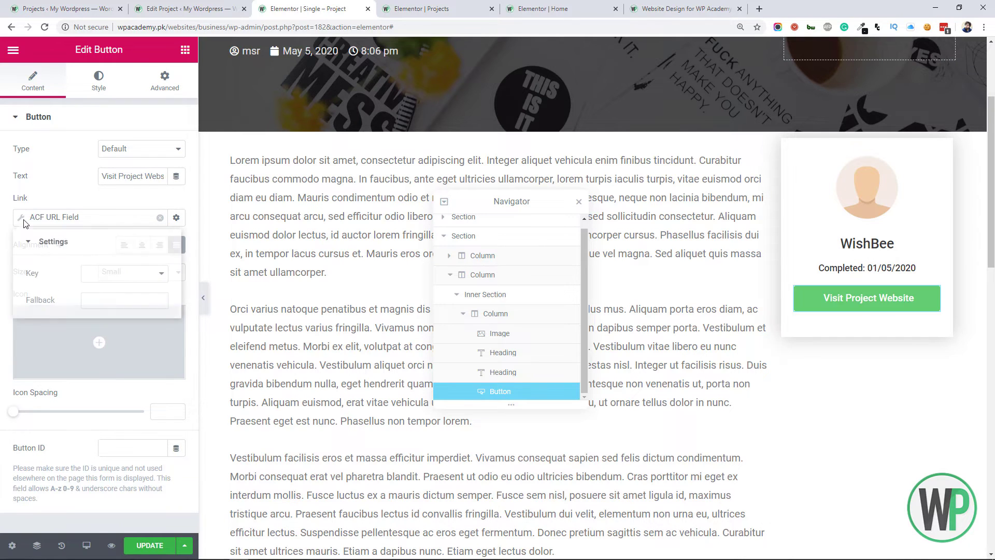
left_click(119, 274)
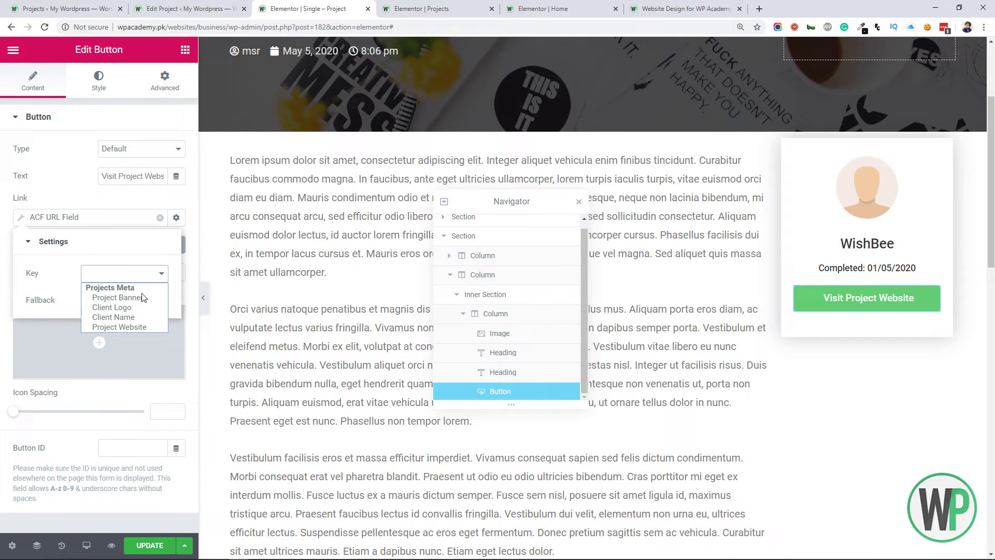
left_click(148, 326)
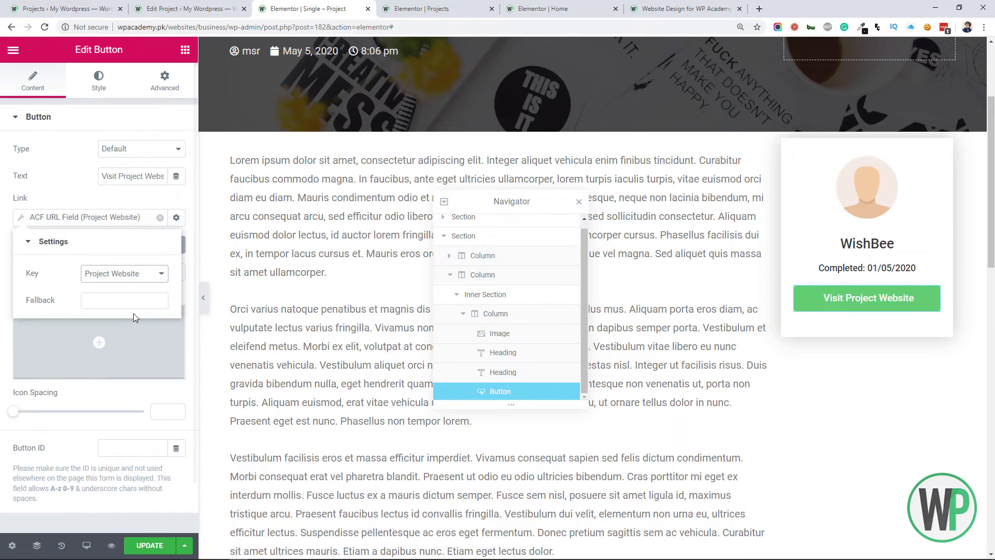
left_click(122, 304)
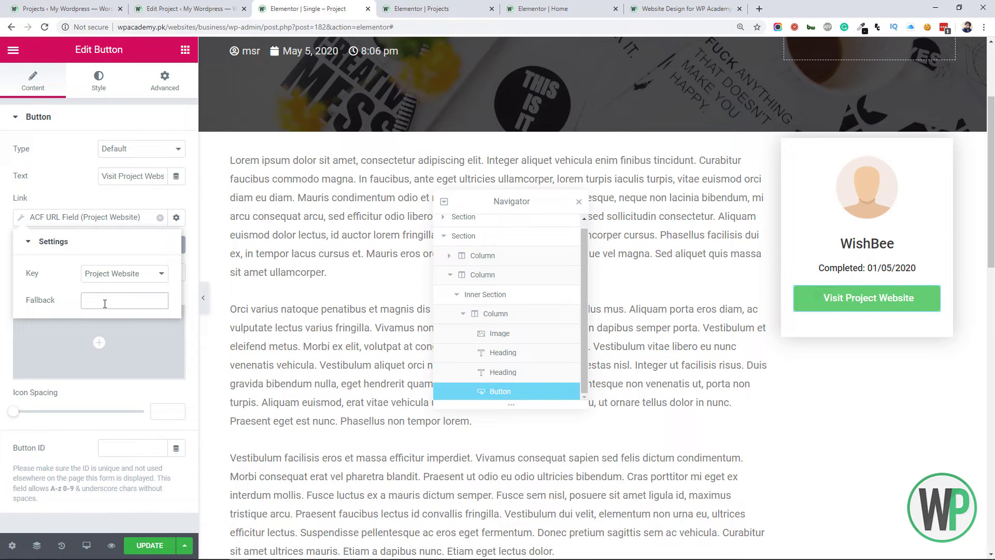
type("#")
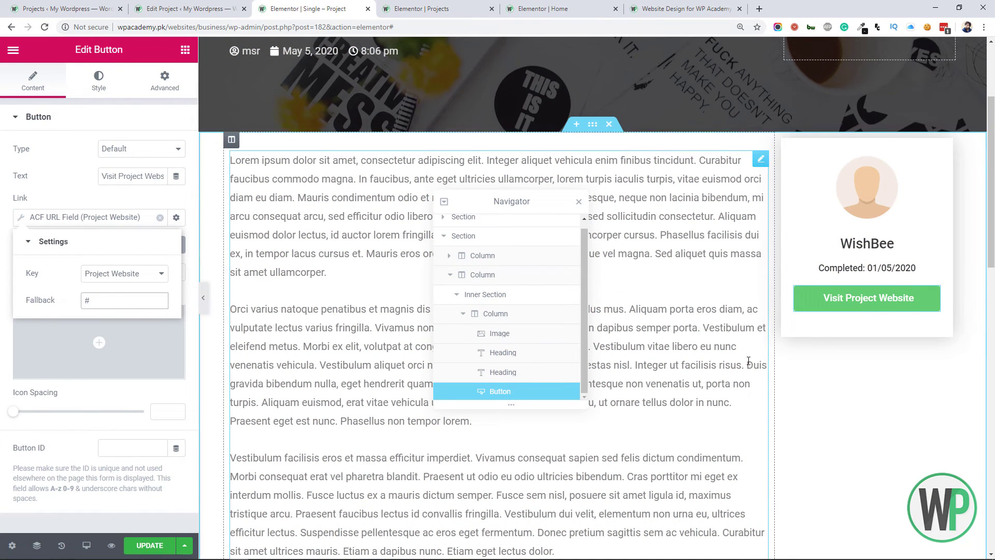
Step: Set the border radius of the client card's inner section to 5 px on all corners
scroll(914, 227, "up", 1)
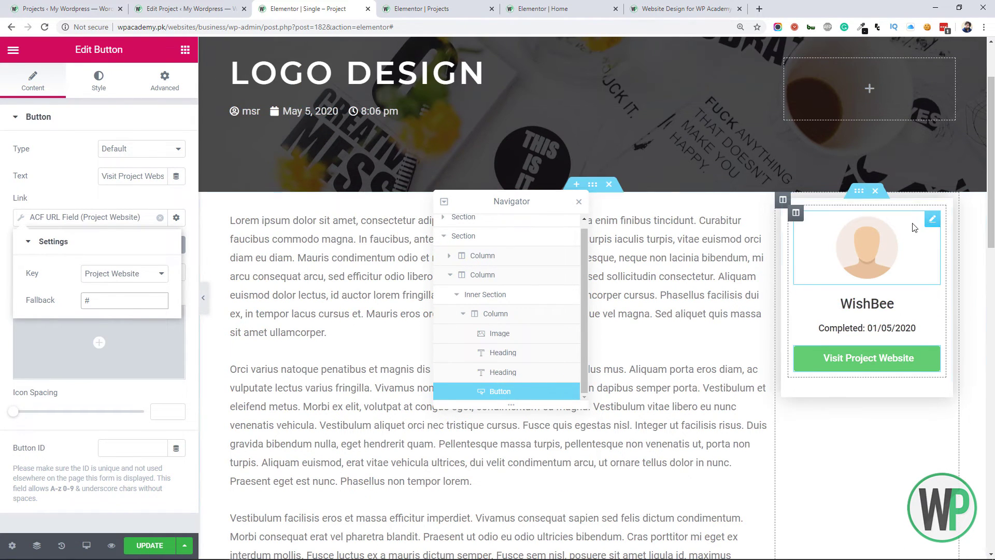
left_click(858, 191)
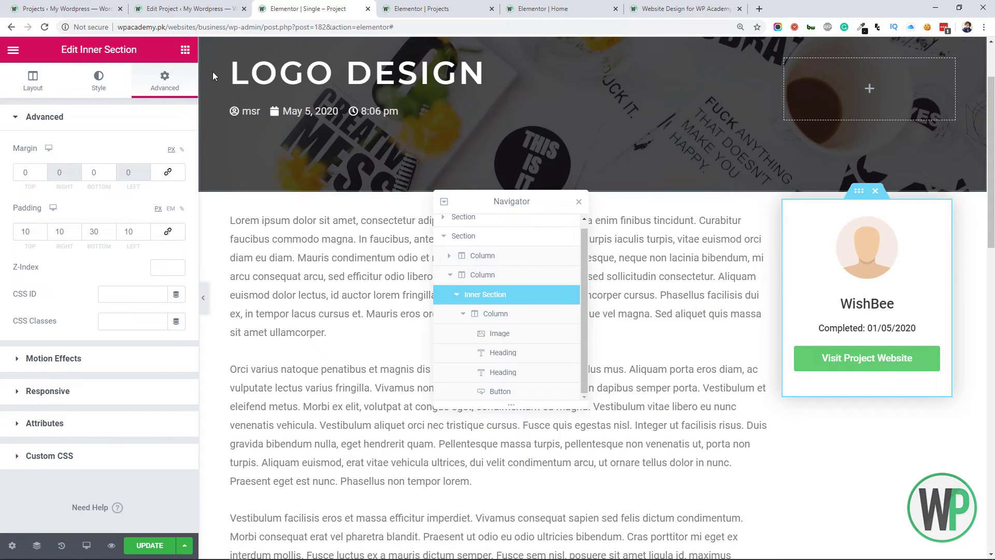
left_click(85, 82)
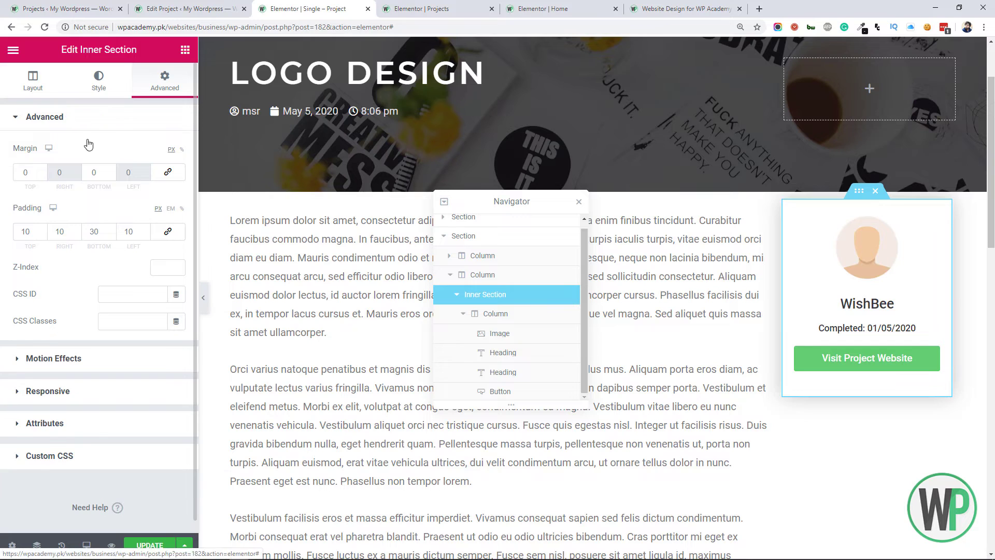
left_click(54, 446)
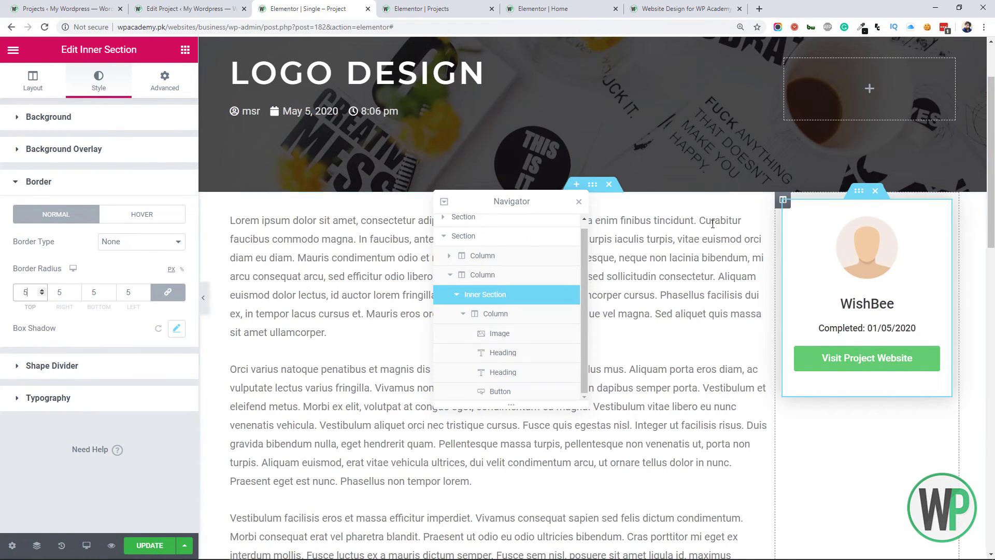
Step: Set the inner section's top margin to -120 px so the client card overlaps the banner
left_click(165, 82)
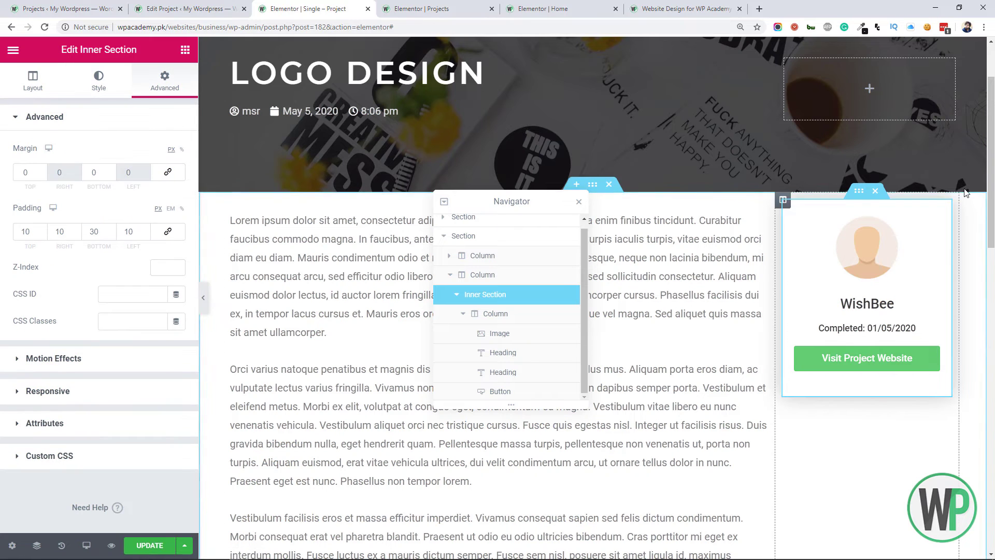
scroll(390, 157, "up", 2)
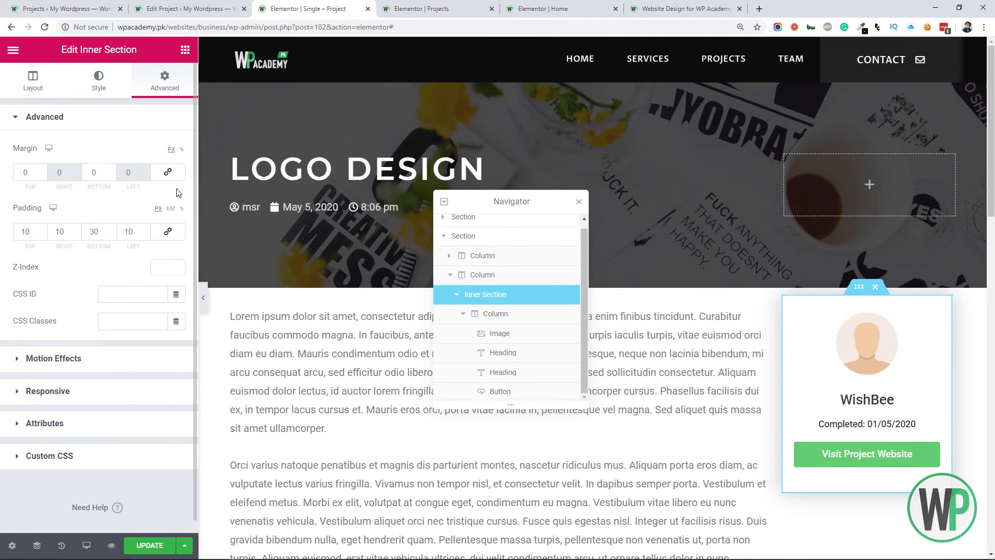
left_click_drag(39, 176, 63, 172)
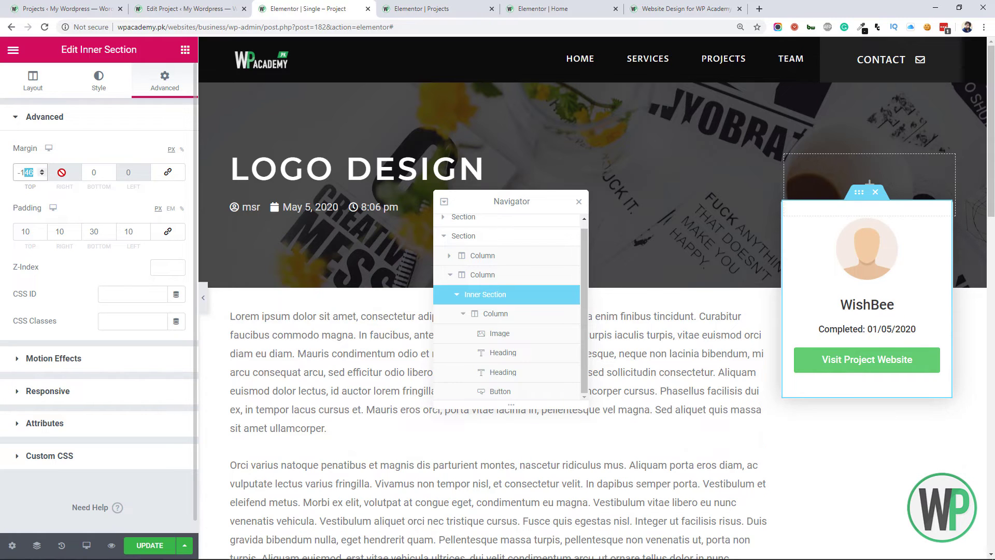
type("120")
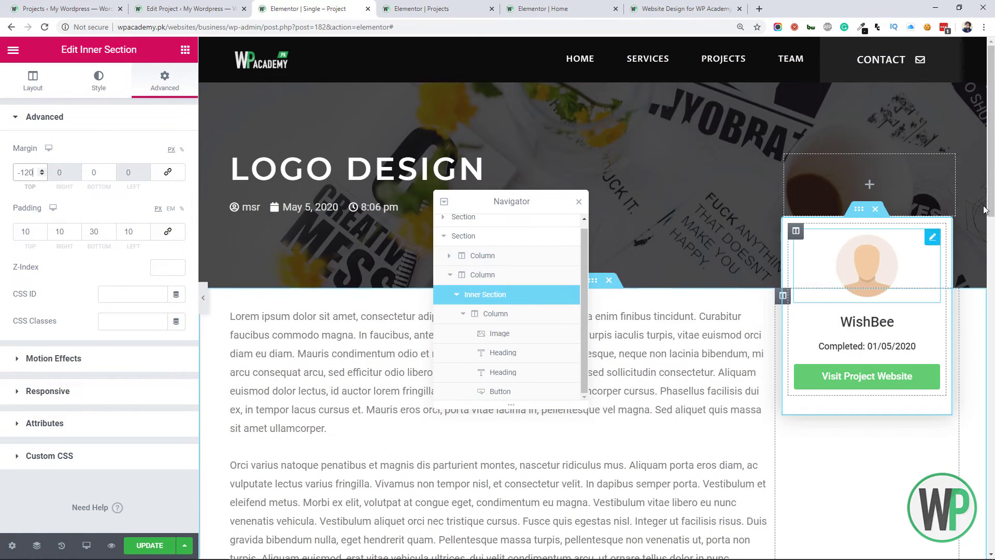
Step: Make the client card's inner section sticky to the top through its motion effects, and check it while scrolling
left_click(119, 356)
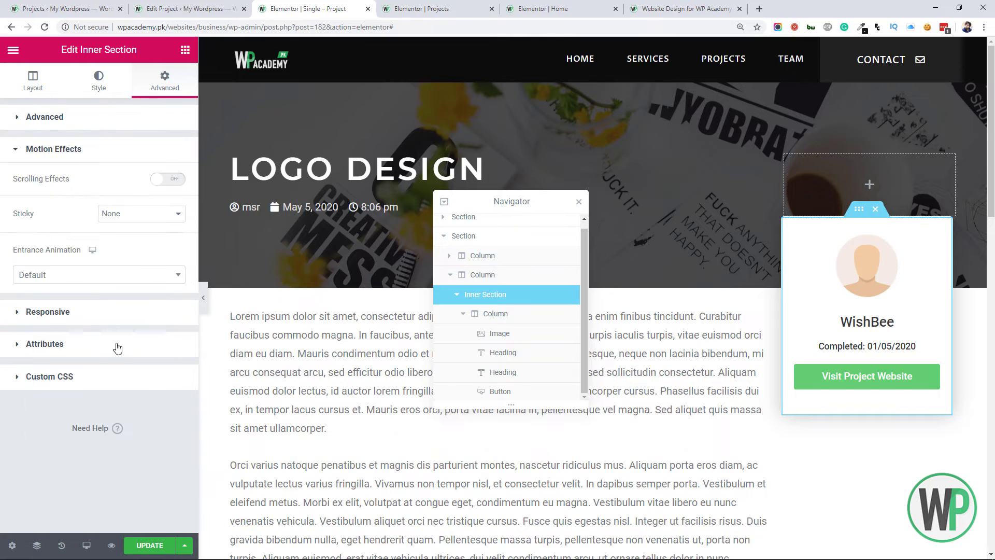
left_click(133, 217)
left_click(130, 234)
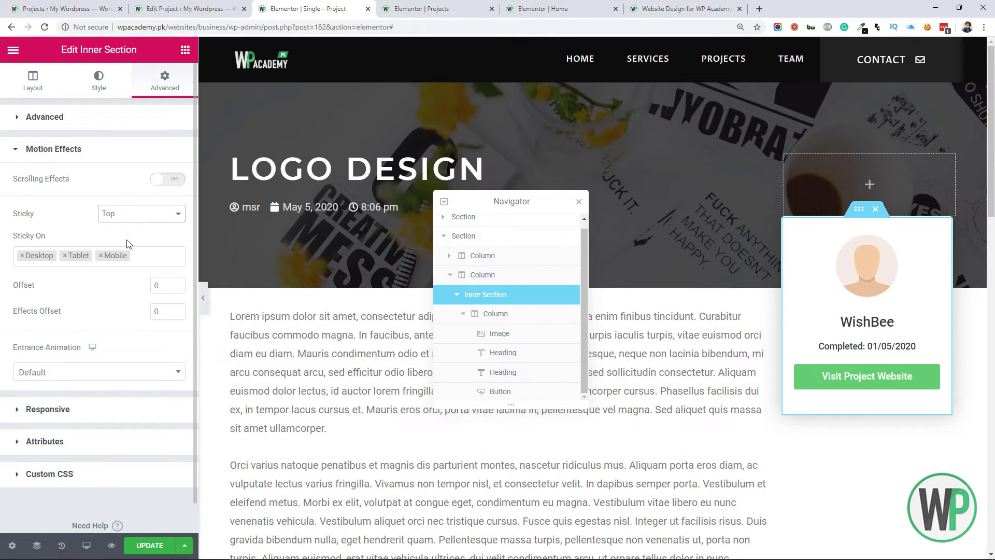
mouse_move(990, 152)
left_mouse_down()
mouse_move(992, 376)
mouse_move(977, 138)
left_mouse_up()
scroll(977, 138, "down", 2)
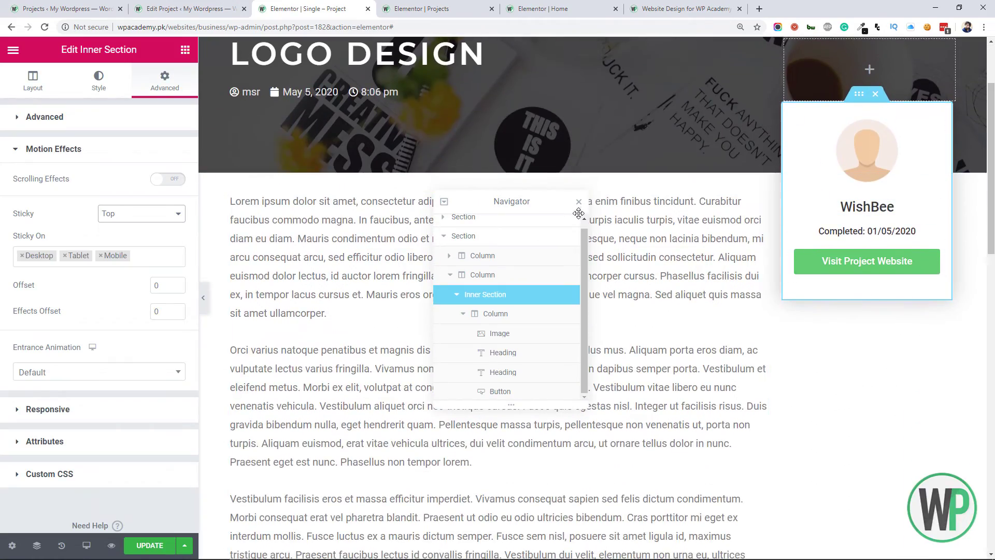
Step: Close the Navigator, test the sticky client card in the preview, and update the single project template
left_click(578, 202)
scroll(959, 163, "up", 2)
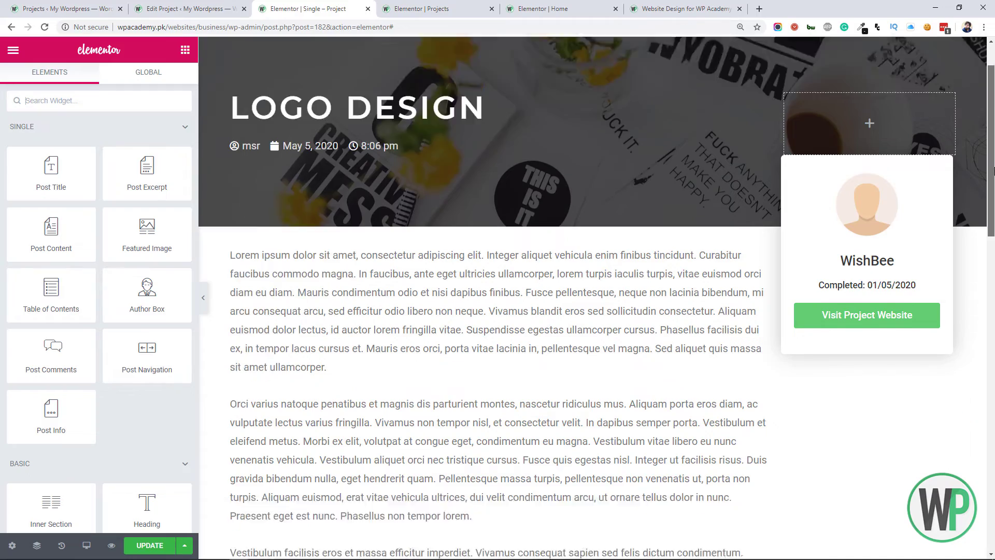
scroll(985, 155, "down", 2)
left_click_drag(992, 156, 992, 204)
left_click(150, 545)
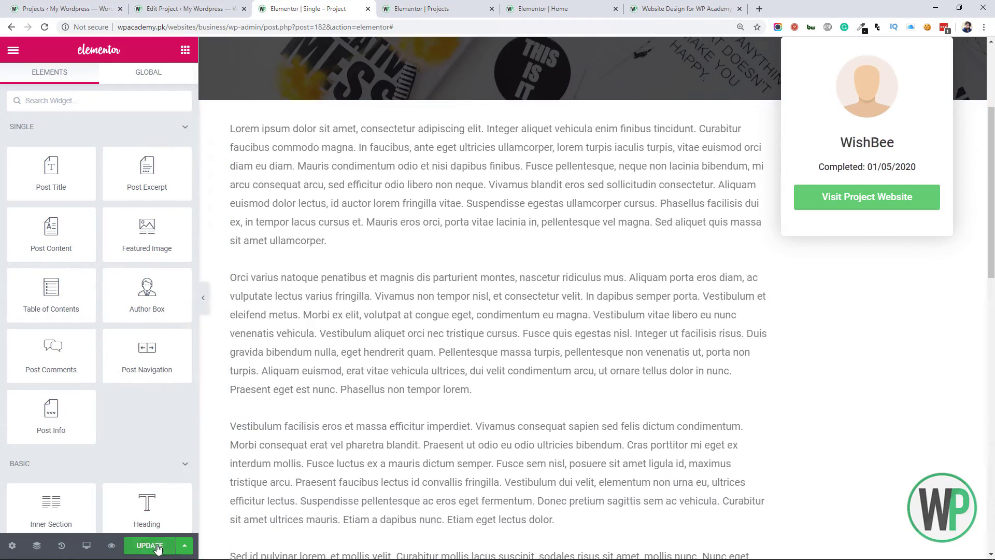
Step: Reload the live Website Design for WP Academy project page and check how the client card behaves while scrolling
left_click(667, 7)
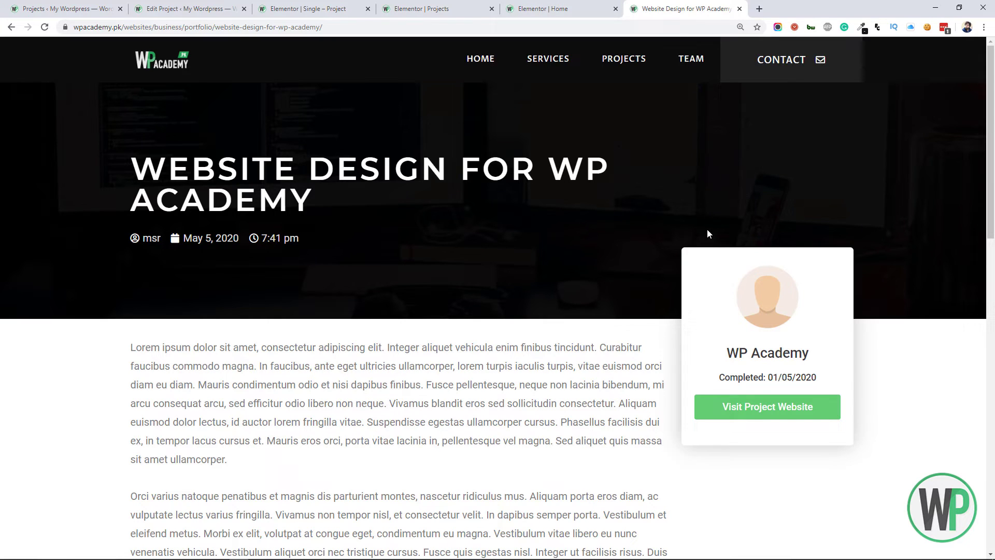
key("F5")
mouse_move(990, 98)
left_mouse_down()
mouse_move(990, 134)
mouse_move(990, 98)
left_mouse_up()
left_click_drag(990, 98, 991, 102)
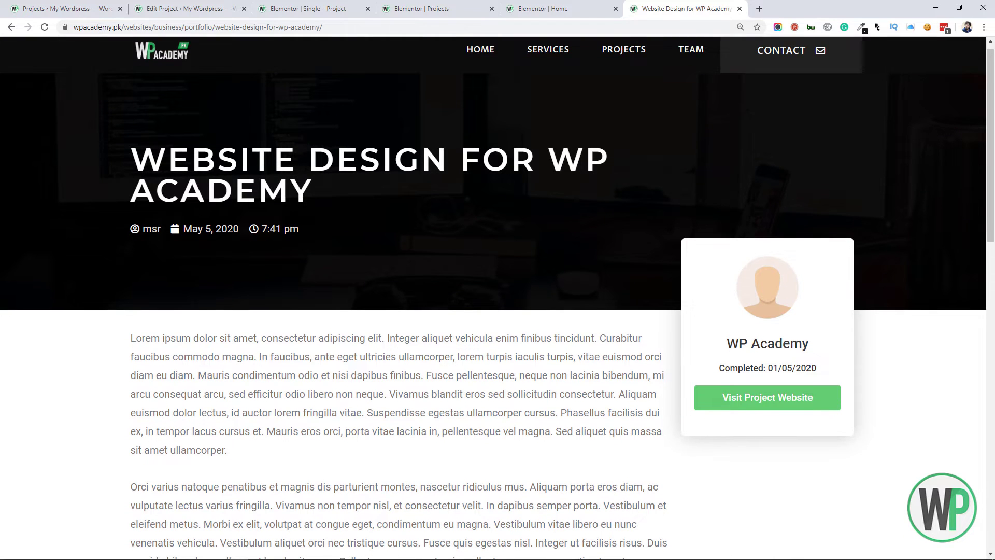
scroll(209, 188, "down", 1)
scroll(869, 293, "up", 1)
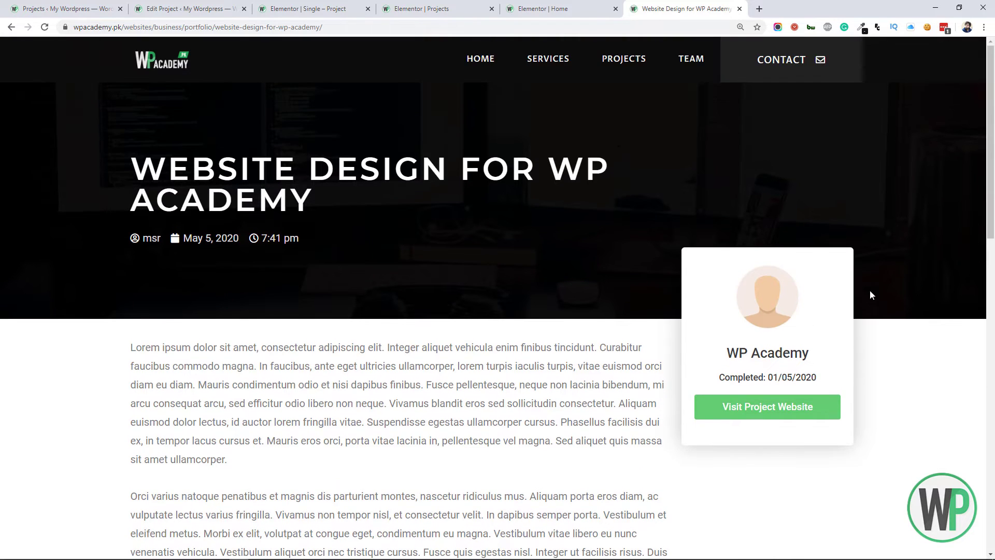
mouse_move(991, 139)
left_mouse_down()
mouse_move(993, 326)
mouse_move(992, 140)
left_mouse_up()
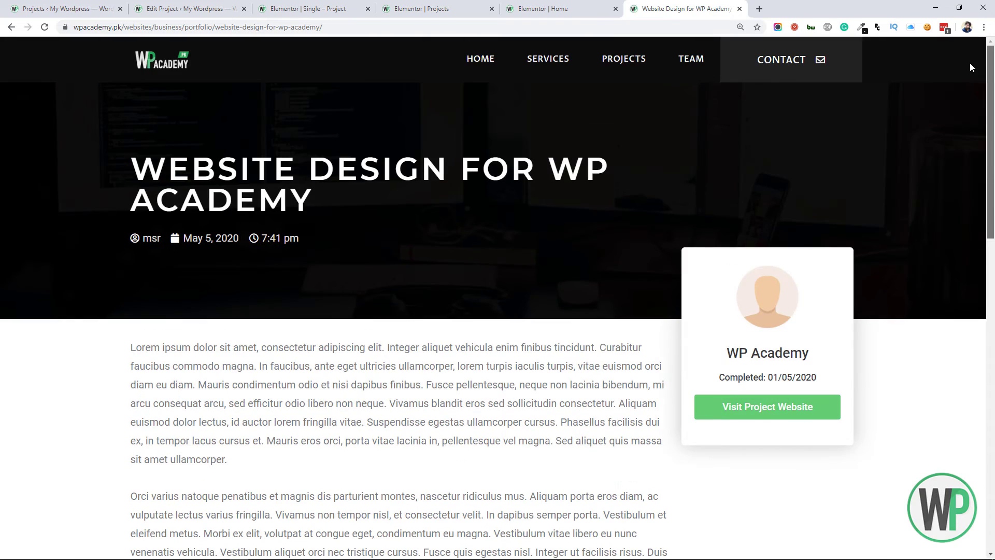
Step: Open the Logo Design project from the live Projects page and check its client card while scrolling
left_click(644, 61)
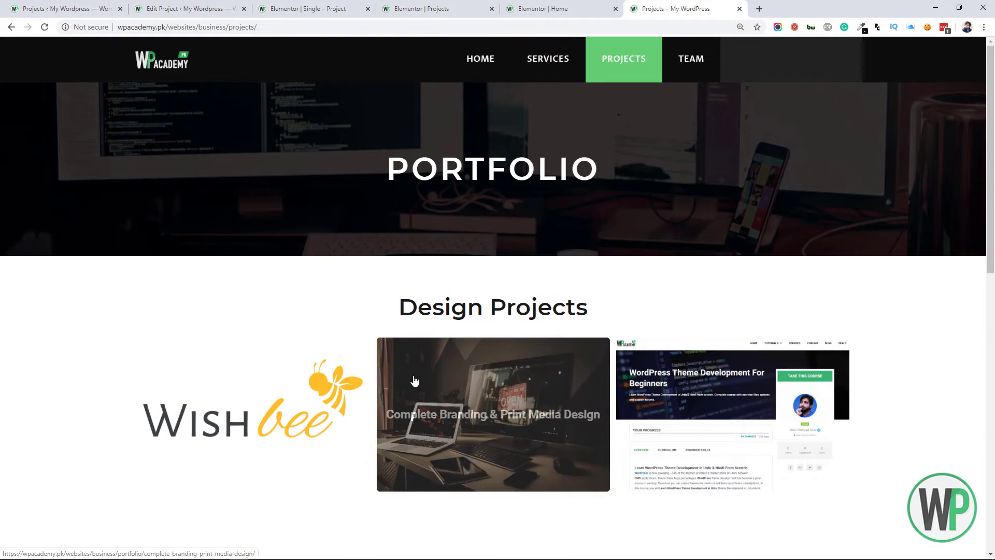
scroll(278, 351, "down", 1)
left_click(277, 350)
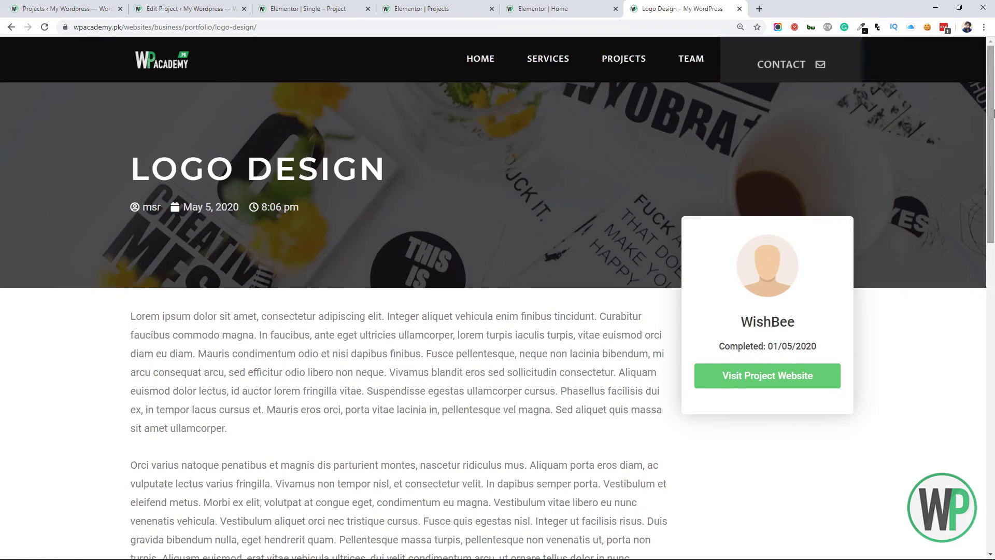
scroll(610, 189, "down", 8)
scroll(801, 120, "up", 8)
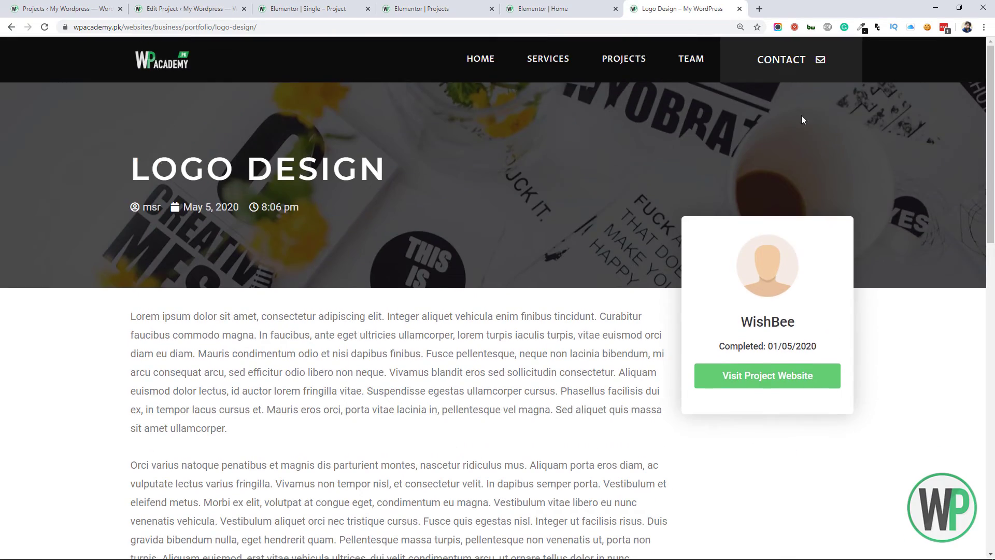
Step: Open the Complete Branding & Print Media Design project from the Projects page and check its client card
left_click(628, 65)
scroll(921, 82, "down", 5)
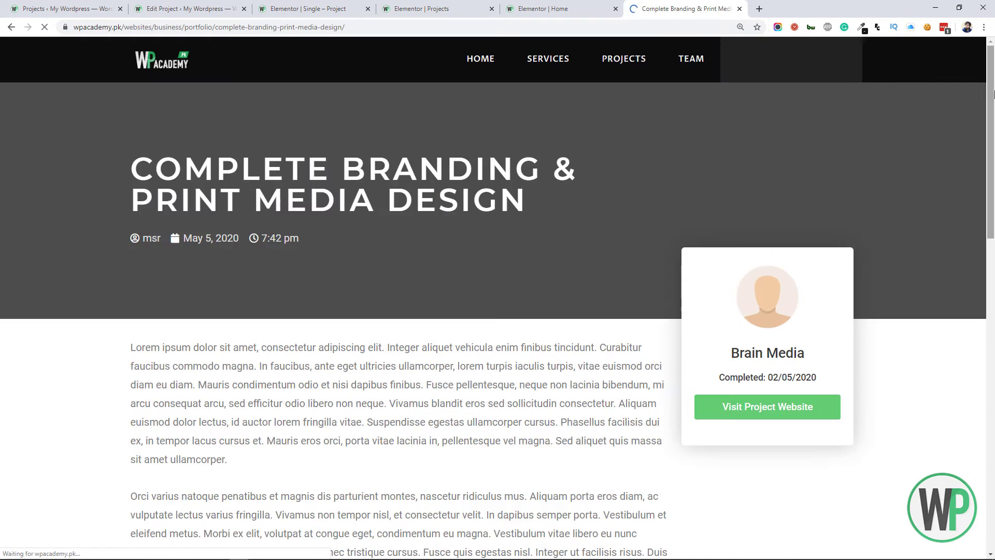
scroll(991, 98, "down", 1)
left_click_drag(992, 98, 988, 70)
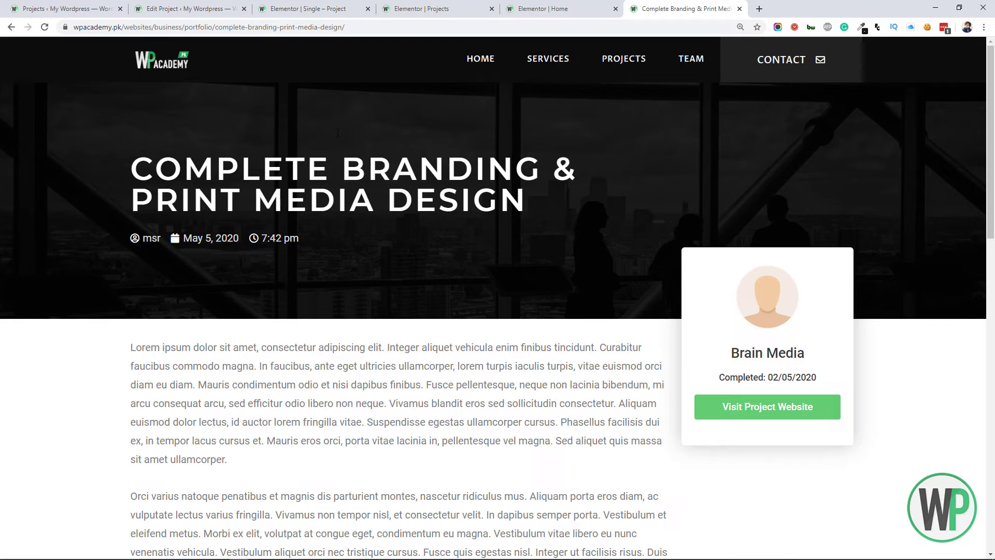
Step: Close the Elementor editors of the single project template and the Projects page, and return to the live project page
left_click(309, 9)
left_click(366, 16)
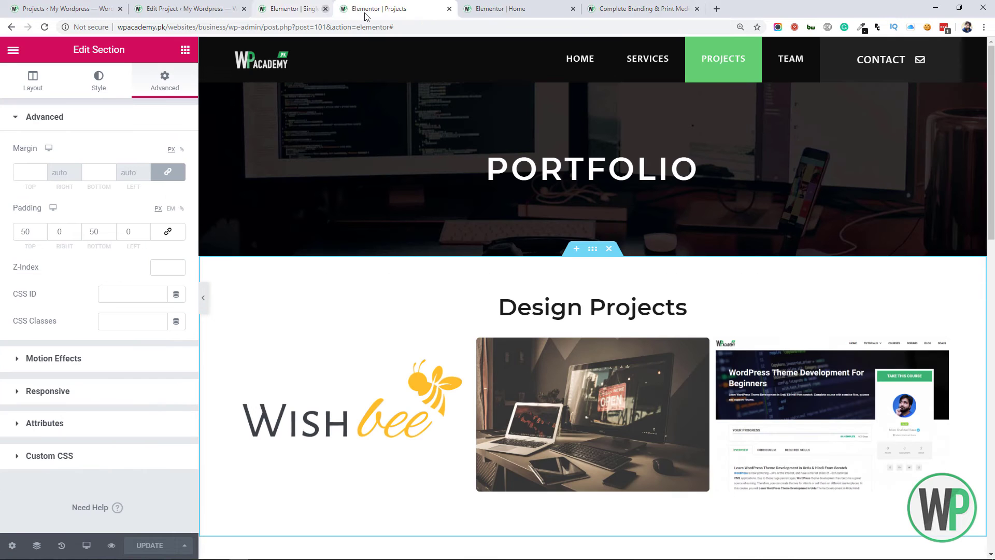
left_click(368, 8)
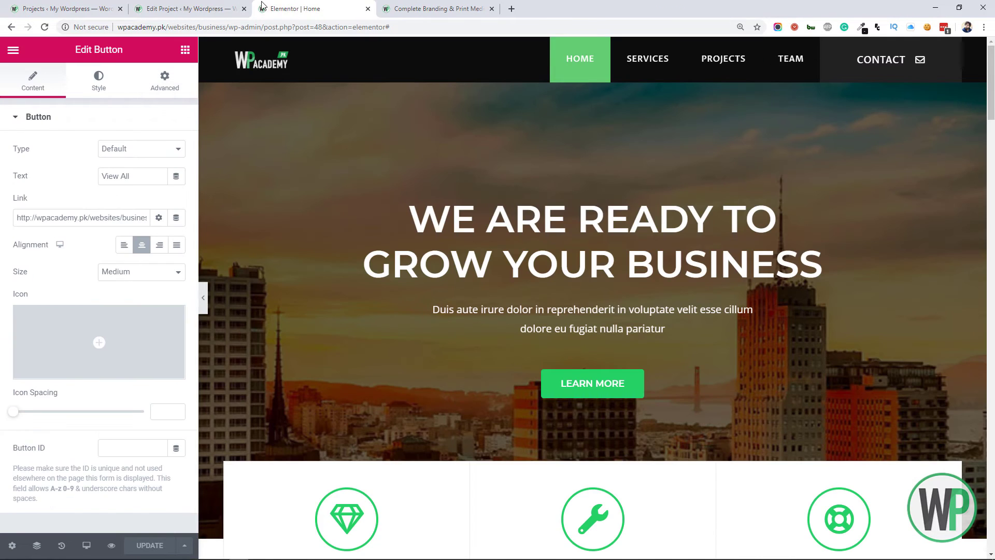
left_click(241, 9)
left_click(286, 9)
left_click(404, 7)
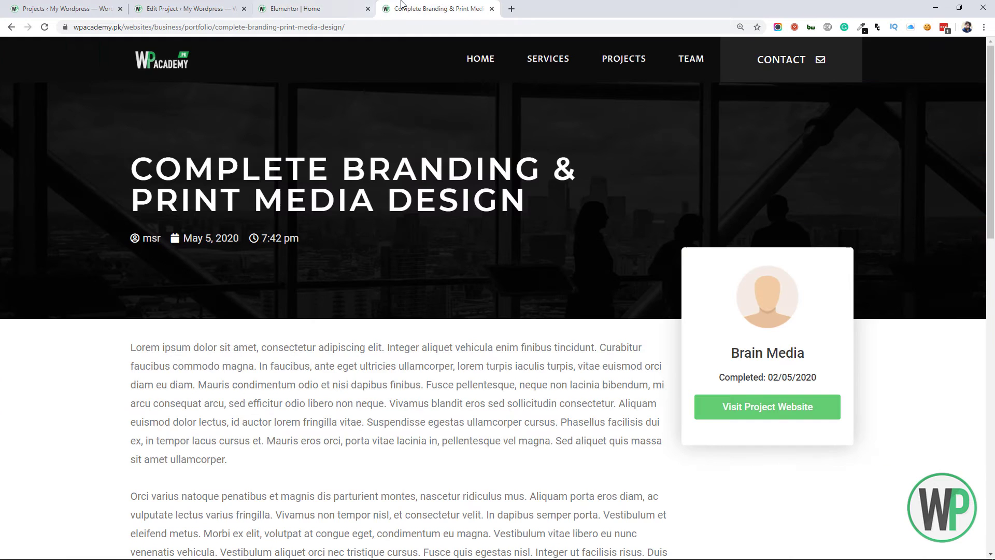
Step: Glance at the projects list in the WordPress admin and review the project sections on the live Projects page
left_click(121, 4)
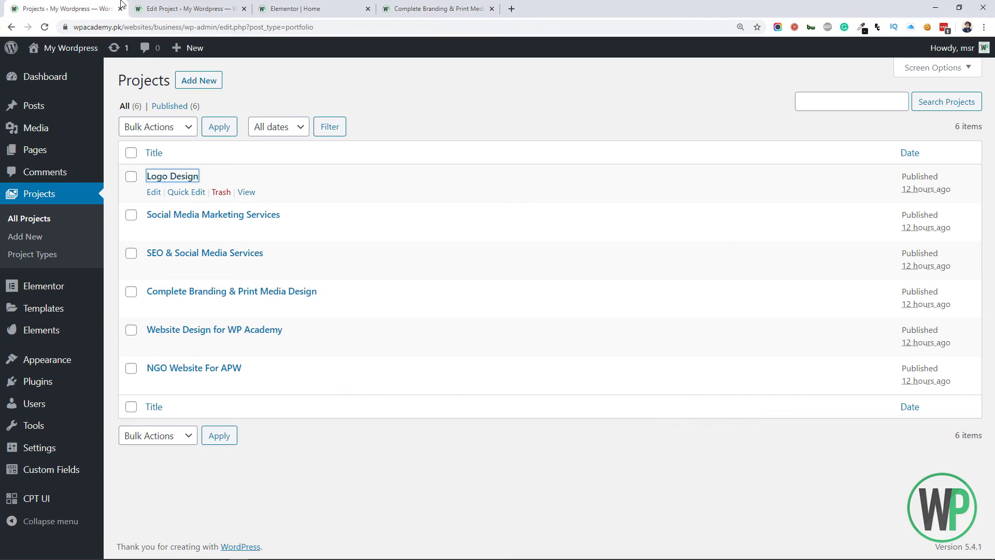
left_click(289, 86)
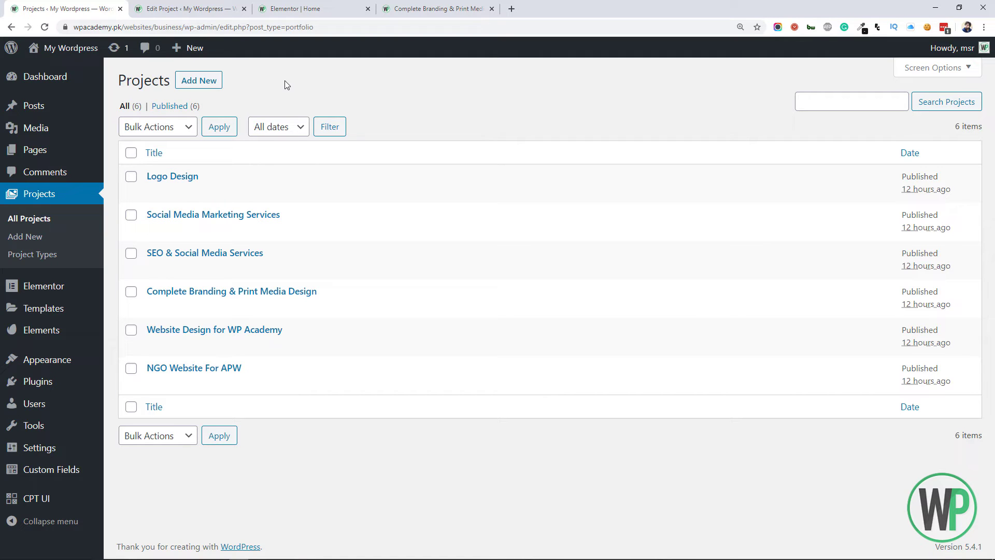
left_click(407, 7)
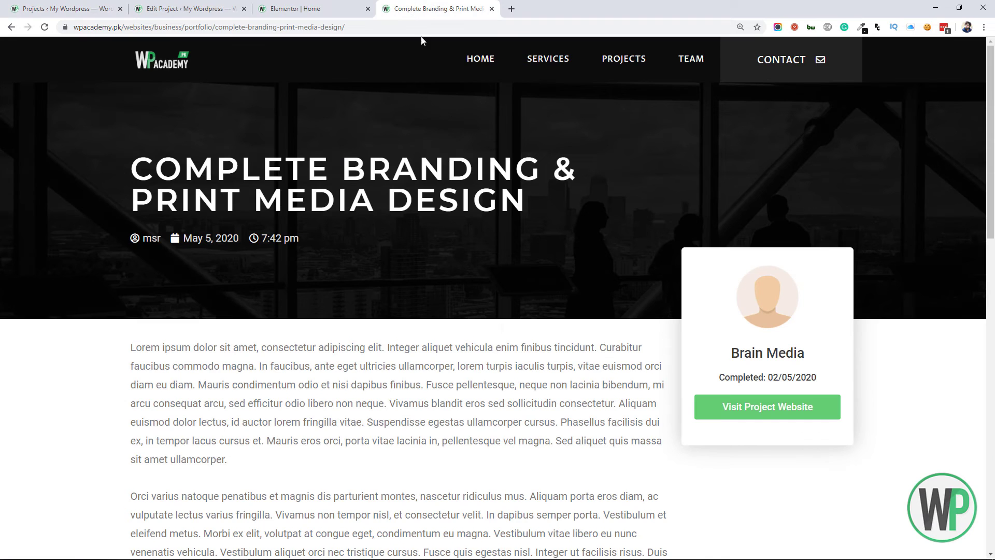
left_click(633, 60)
scroll(701, 130, "down", 4)
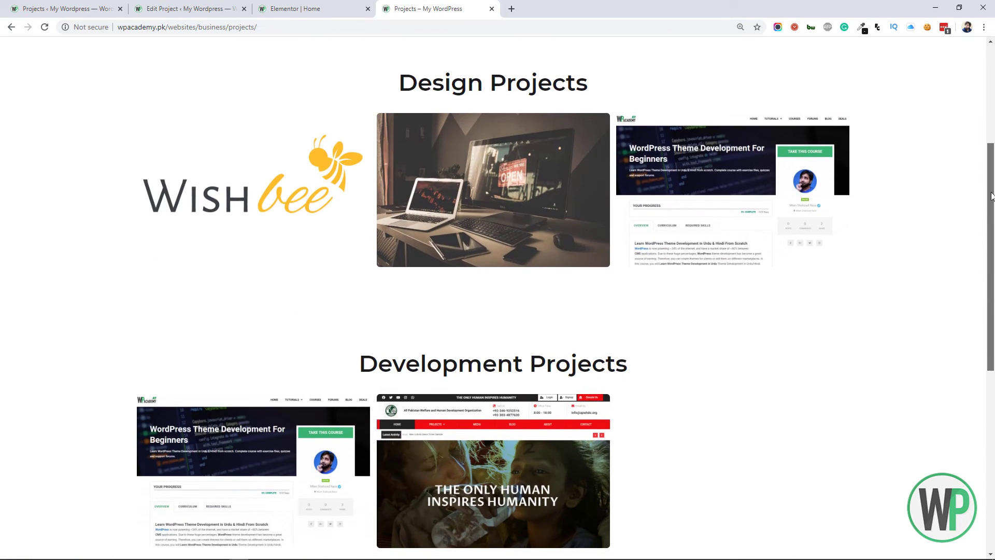
scroll(701, 129, "up", 4)
Step: Open the live Team page and examine its banner, introduction and team member grid
left_click(676, 61)
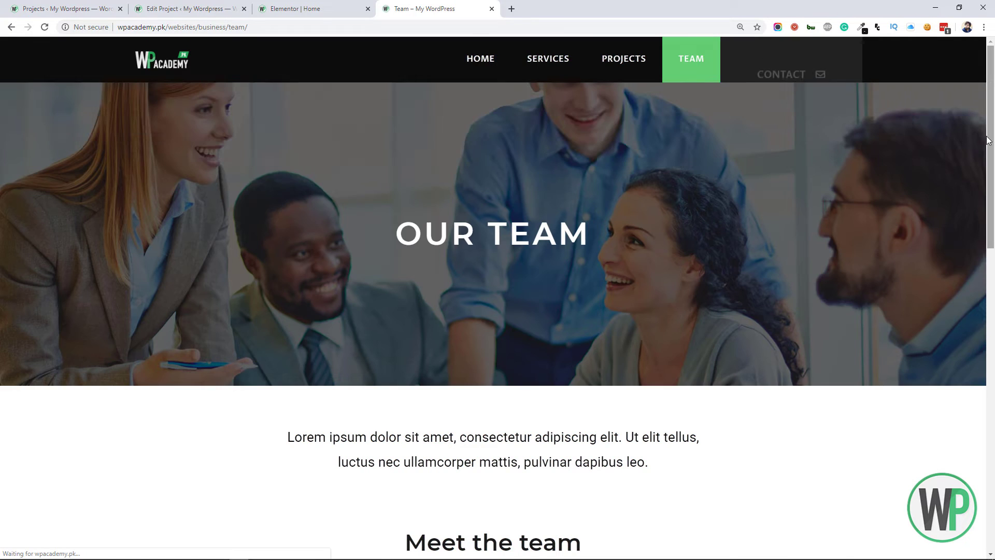
scroll(991, 139, "down", 3)
scroll(990, 139, "up", 3)
scroll(990, 139, "down", 8)
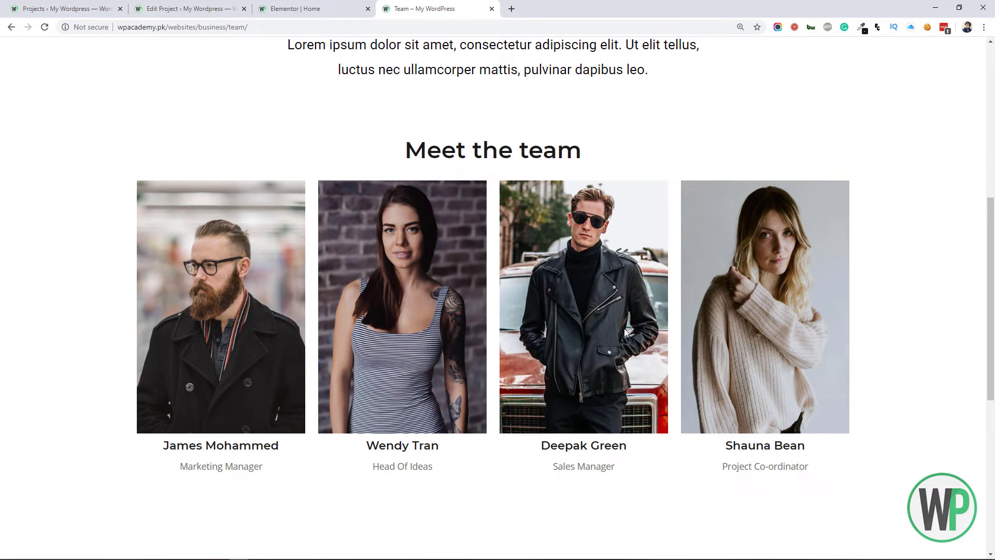
scroll(687, 348, "down", 5)
scroll(680, 270, "up", 5)
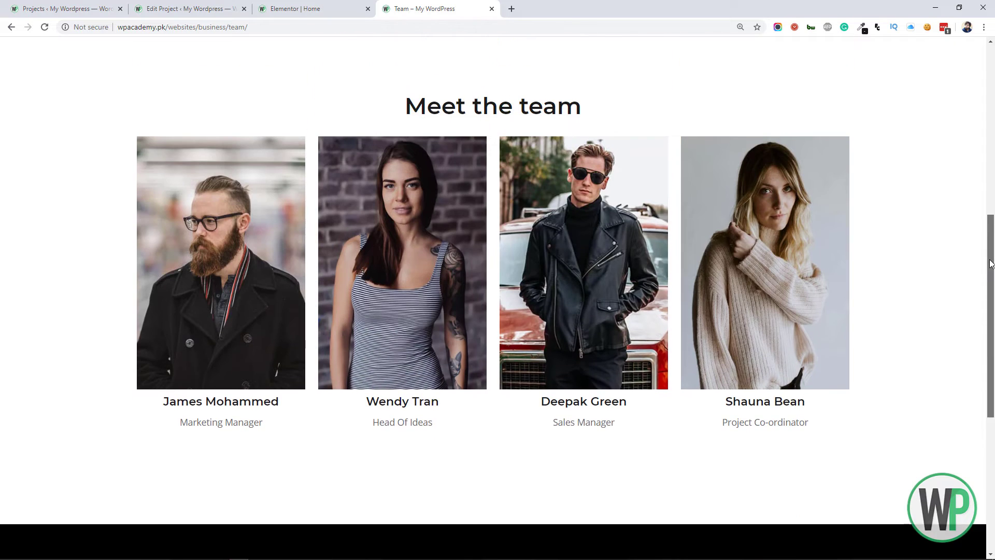
mouse_move(990, 246)
left_mouse_down()
mouse_move(990, 73)
mouse_move(993, 258)
left_mouse_up()
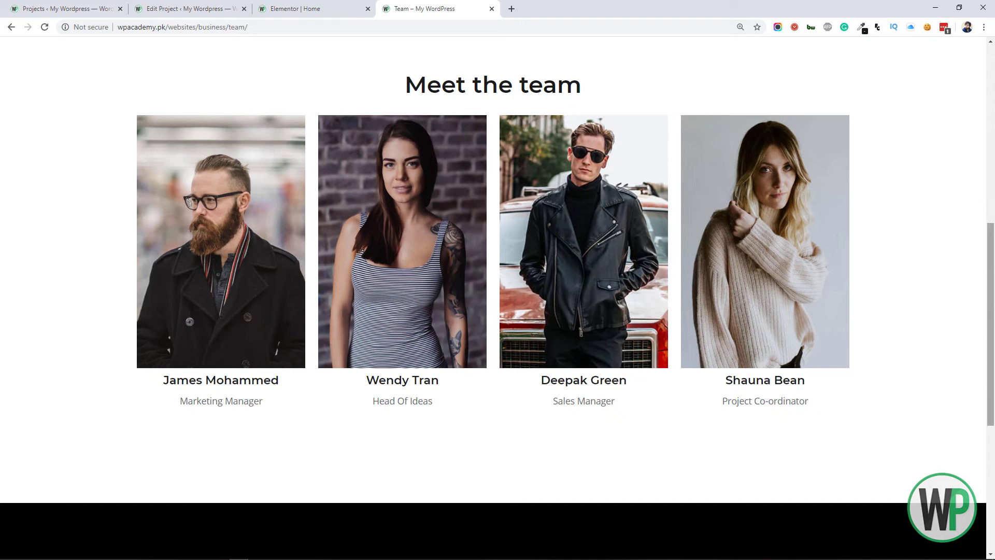
left_click_drag(987, 390, 973, 173)
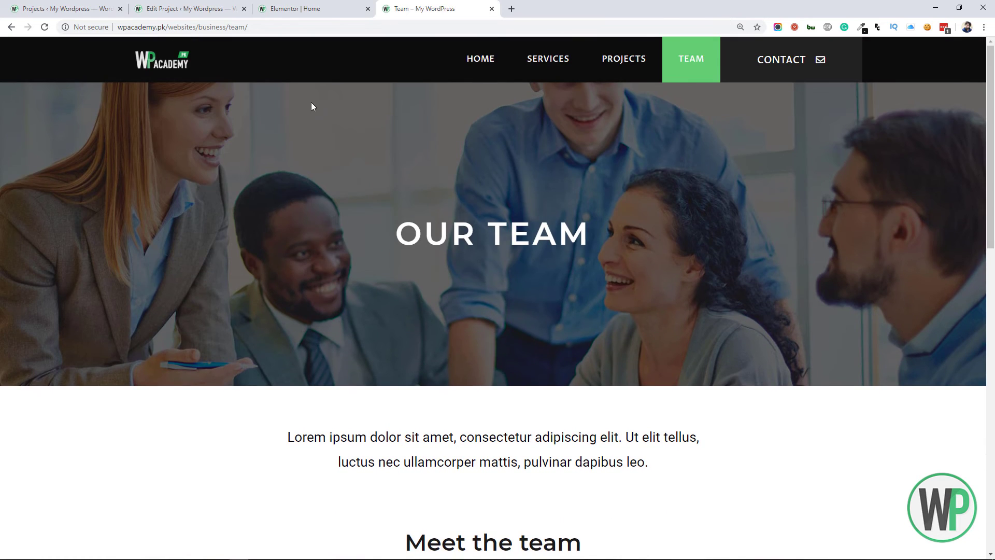
Step: Open CPT UI's new post type form in the WordPress admin and enter the slug for a team post type
left_click(102, 5)
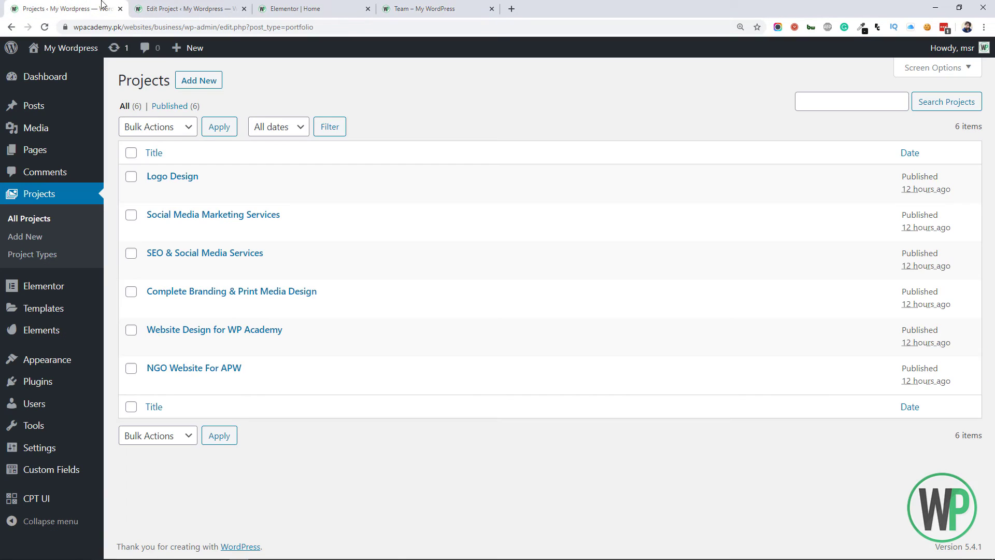
left_click(75, 499)
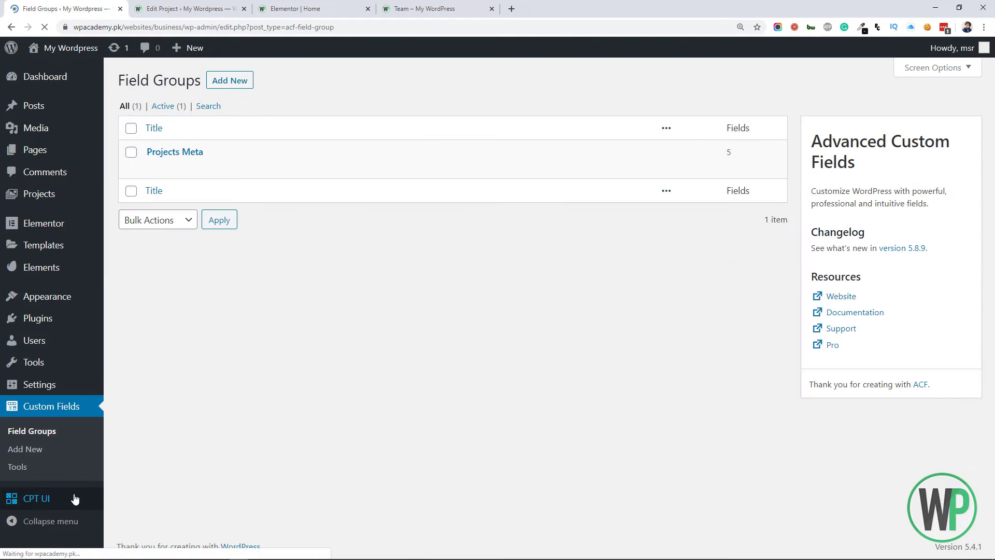
mouse_move(83, 497)
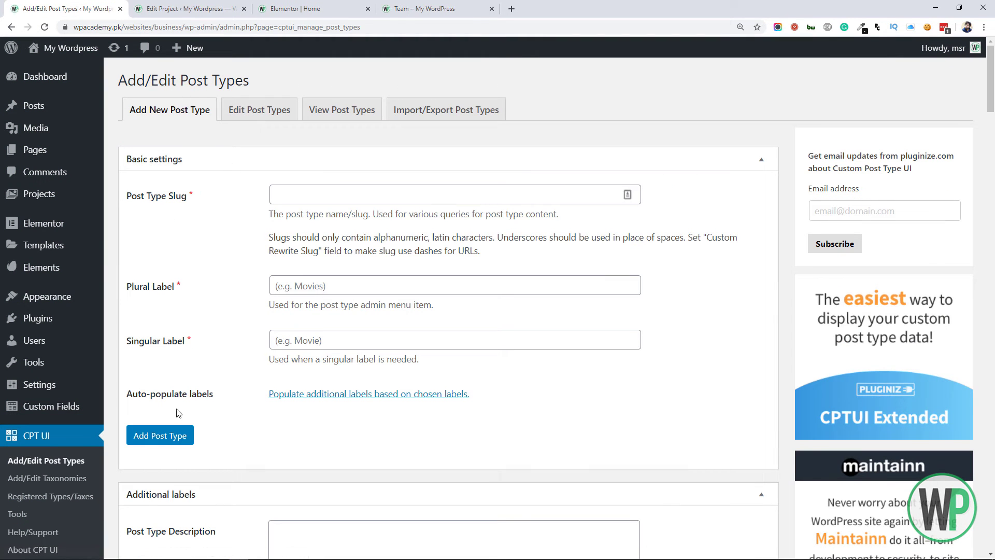
left_click(338, 200)
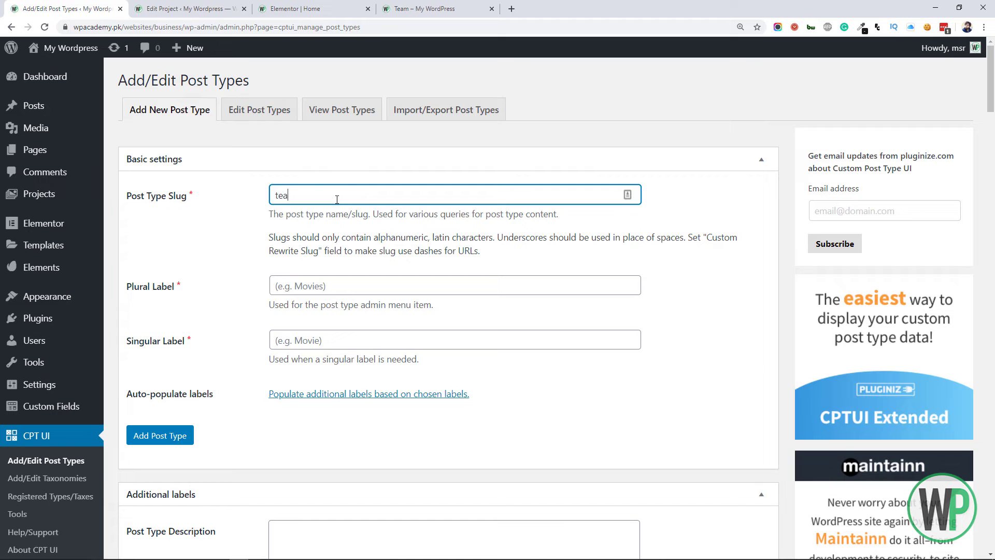
key("Tab")
Step: Open the Dashicons reference from the Menu Icon setting in a new tab and select the dashicons-groups icon
scroll(762, 510, "down", 20)
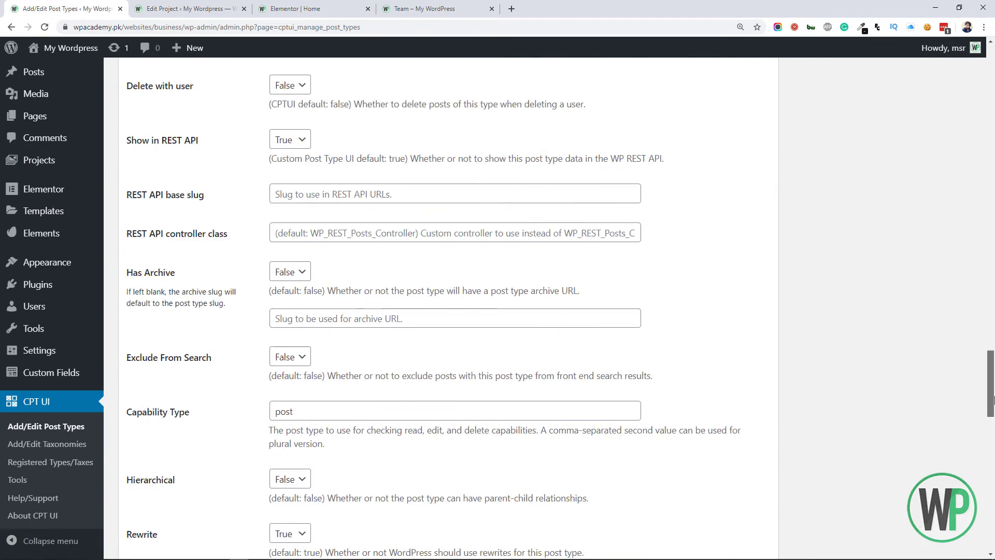
right_click(362, 203)
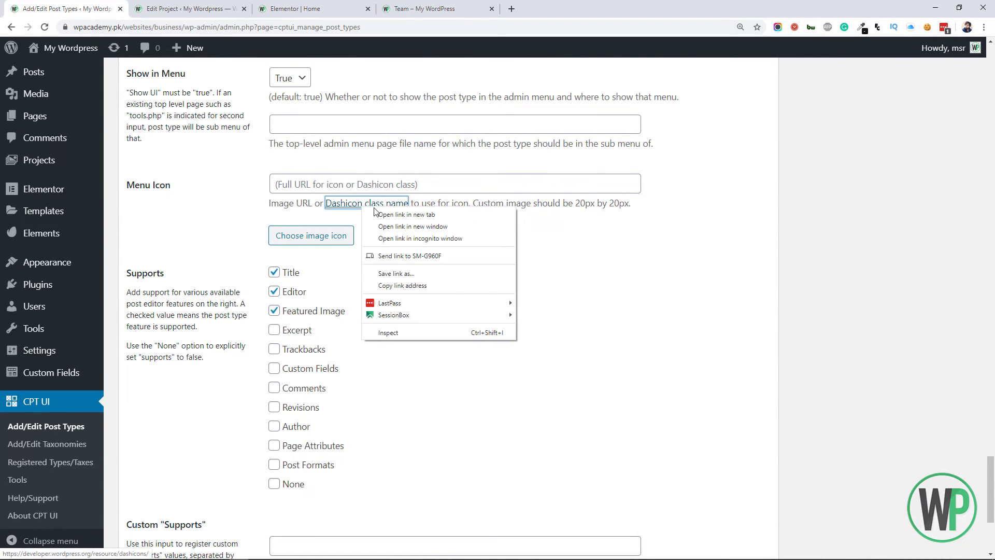
left_click(384, 208)
left_click(190, 4)
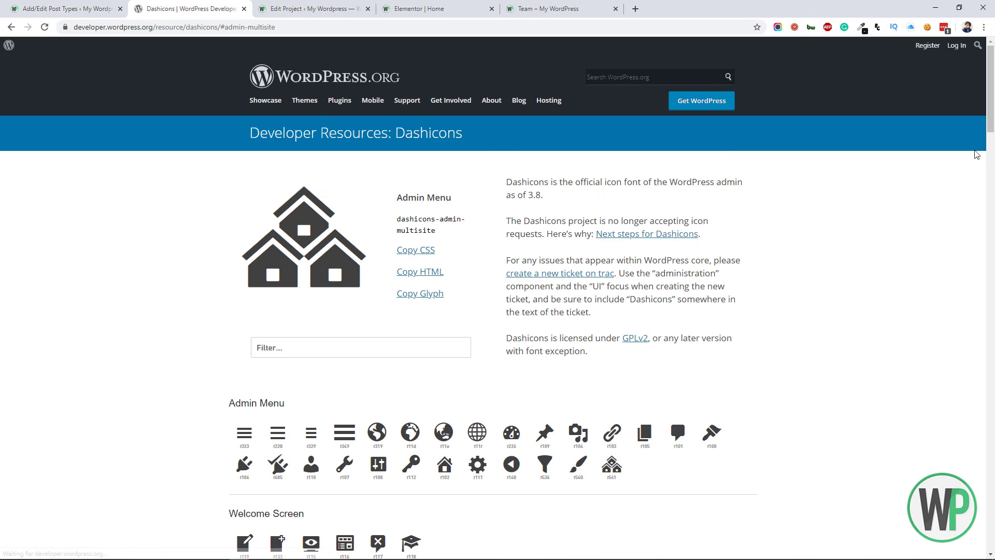
left_click_drag(992, 91, 993, 144)
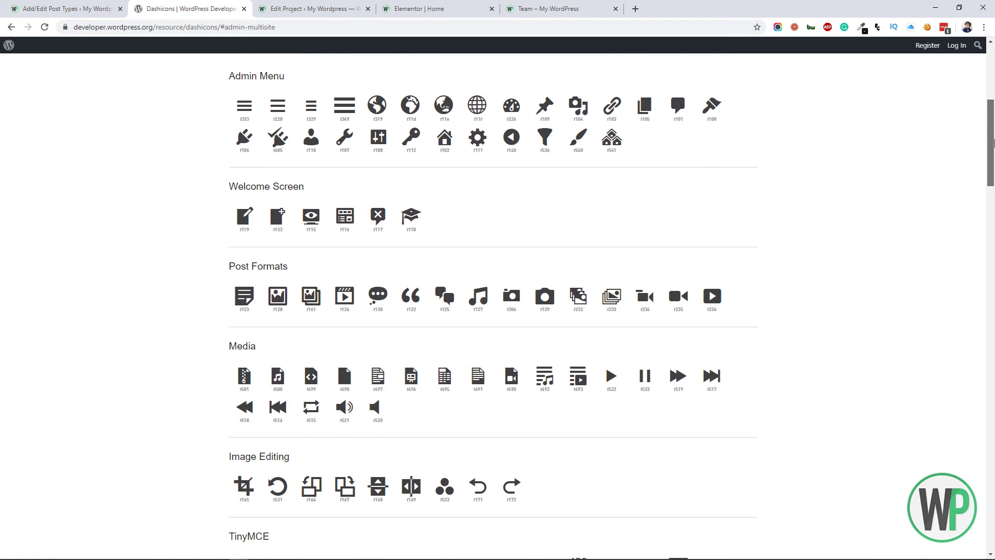
scroll(699, 252, "up", 4)
scroll(435, 130, "up", 2)
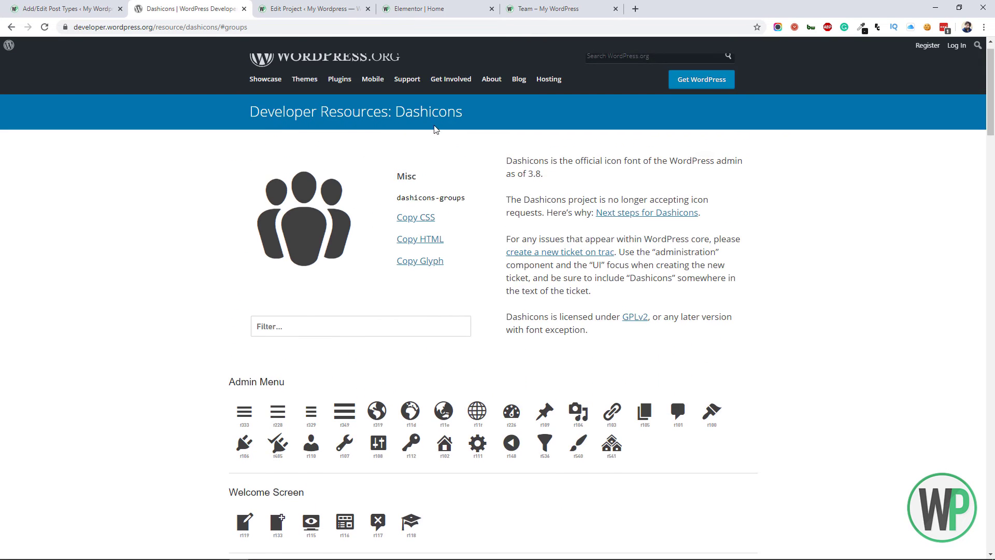
Step: Copy the dashicons-groups class name from the Dashicons reference and close that page
left_click_drag(470, 197, 396, 192)
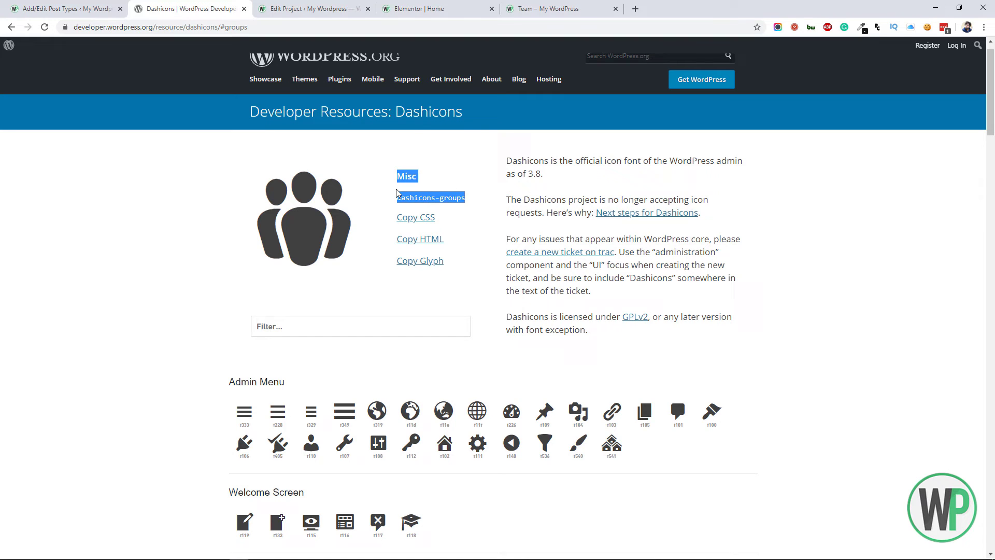
left_click(428, 220)
left_click(570, 118)
left_click(470, 203)
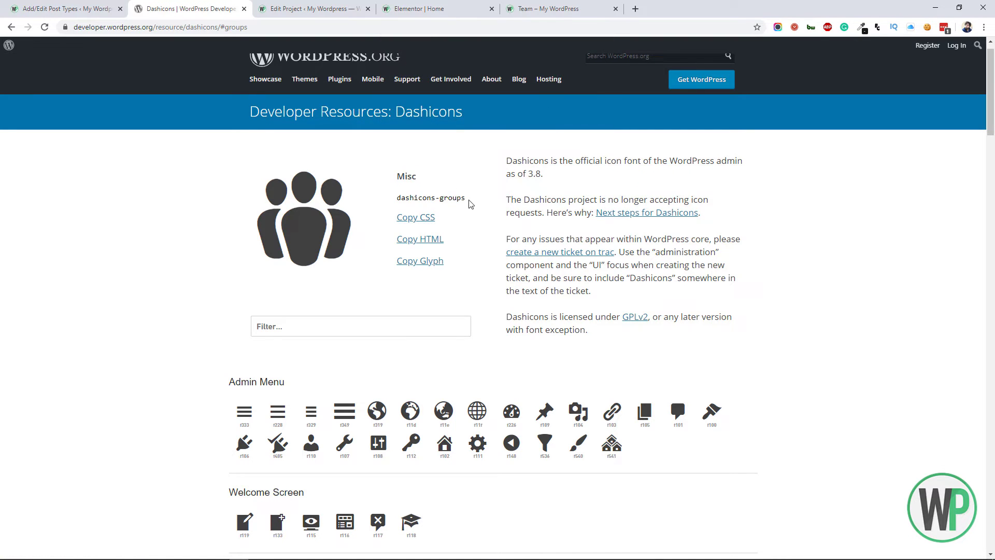
left_click_drag(440, 199, 398, 202)
key("ctrl+c")
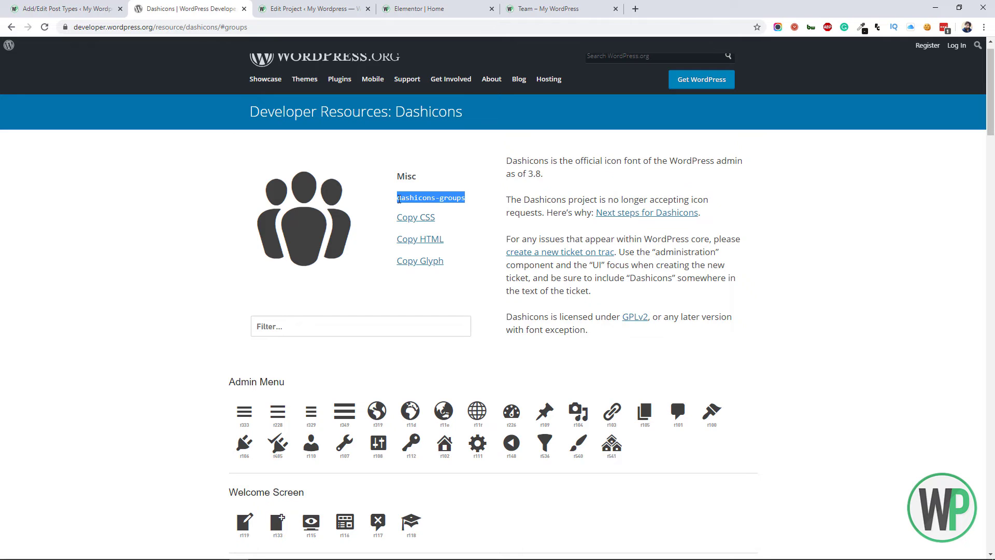
key("ctrl+w")
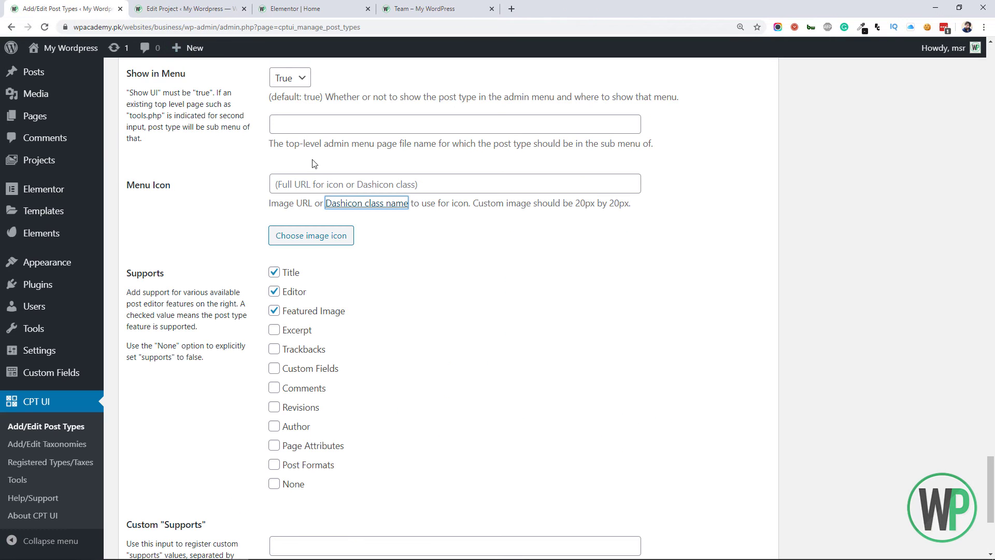
Step: Enter dashicons-groups as the menu icon and try to add the post type with the slug team
left_click(323, 182)
key("ctrl+v")
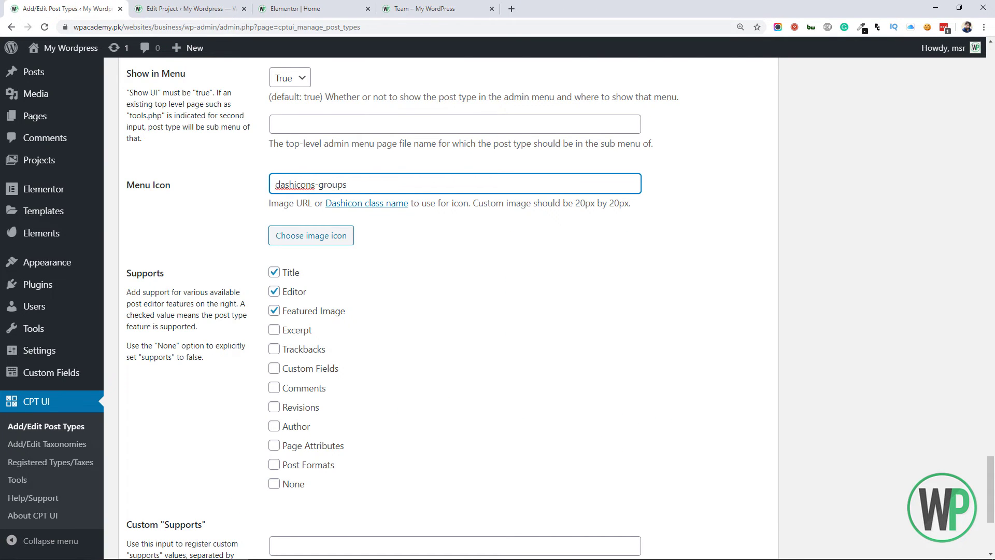
scroll(900, 179, "up", 20)
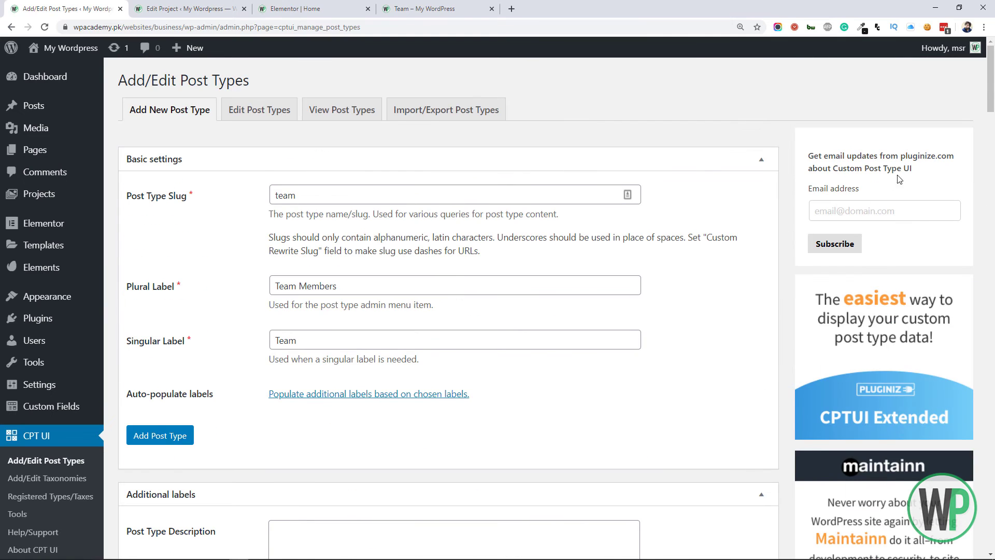
left_click(165, 435)
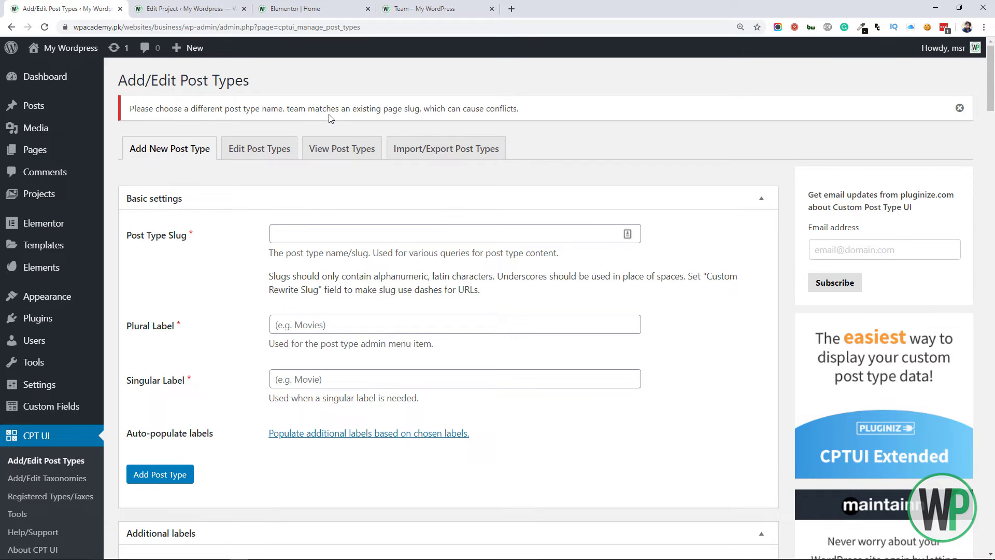
left_click_drag(284, 109, 160, 110)
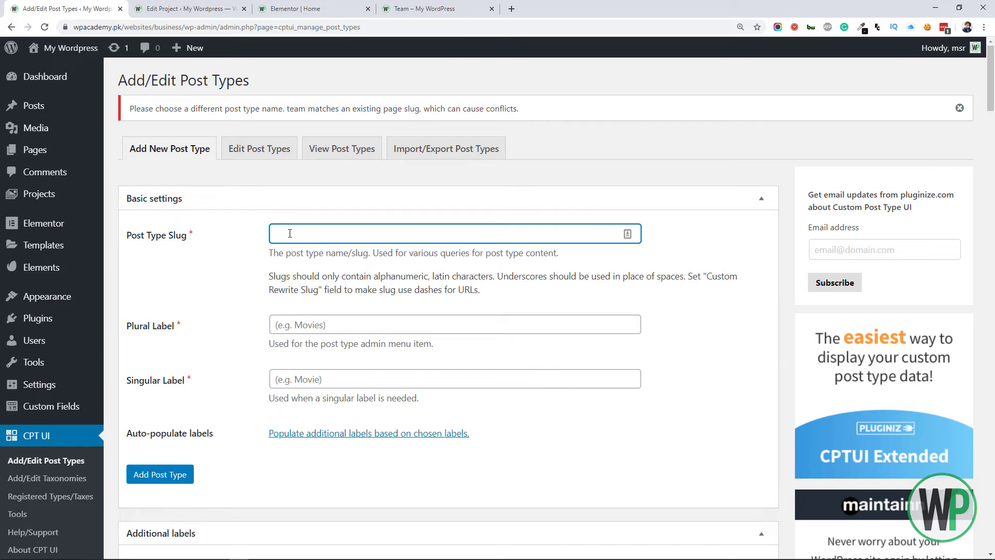
Step: Fill in the new post type's basic settings with slug team_members, plural label Team Members and singular label Team
scroll(289, 233, "down", 2)
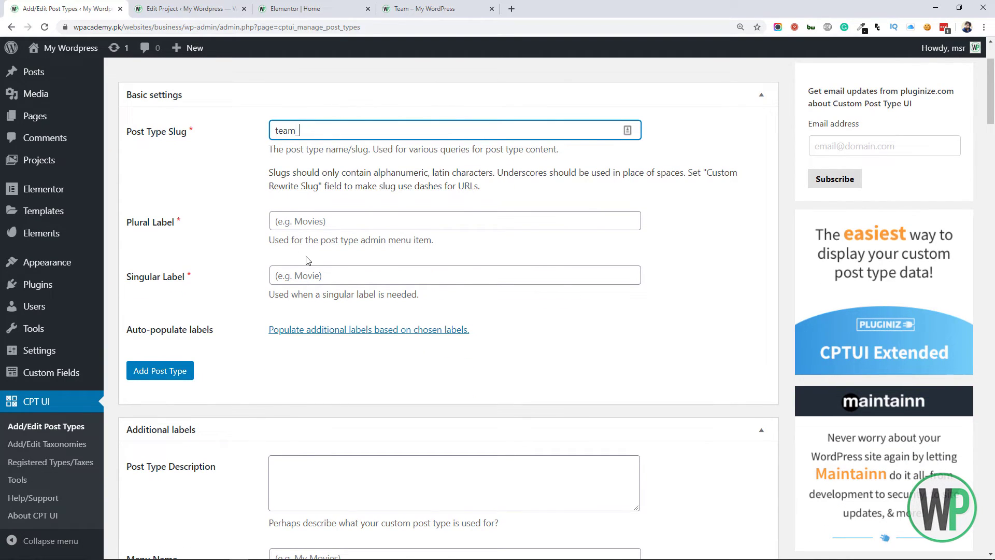
key("Tab")
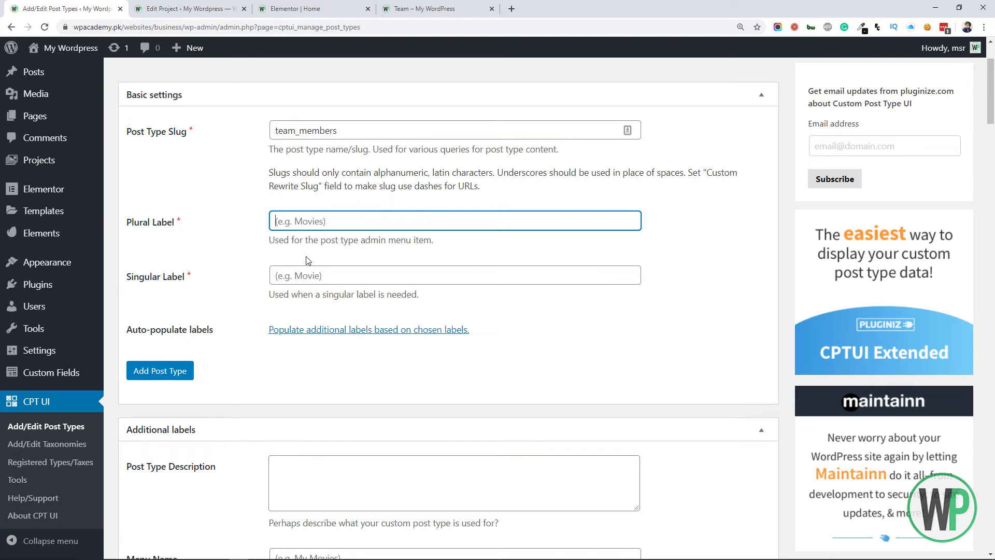
type("Team Members")
key("Tab")
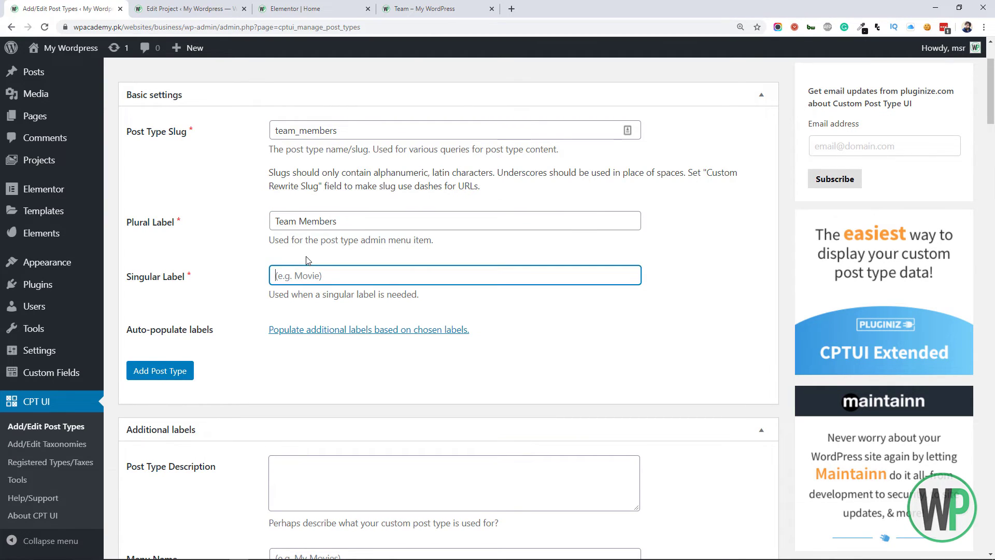
type("Team")
Step: Set the post type's menu icon to dashicons-groups and add the post type
left_click_drag(990, 116, 991, 550)
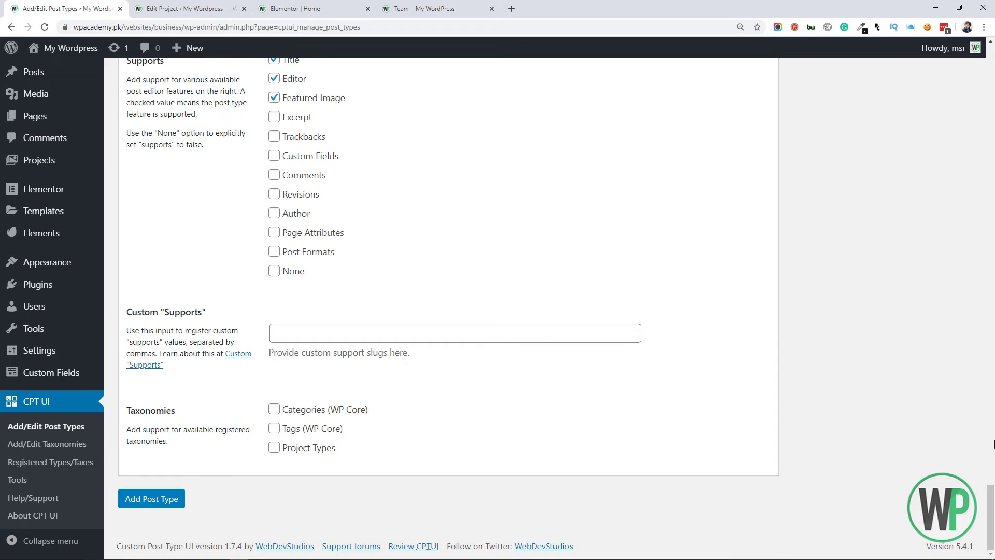
left_click(993, 445)
left_click(416, 426)
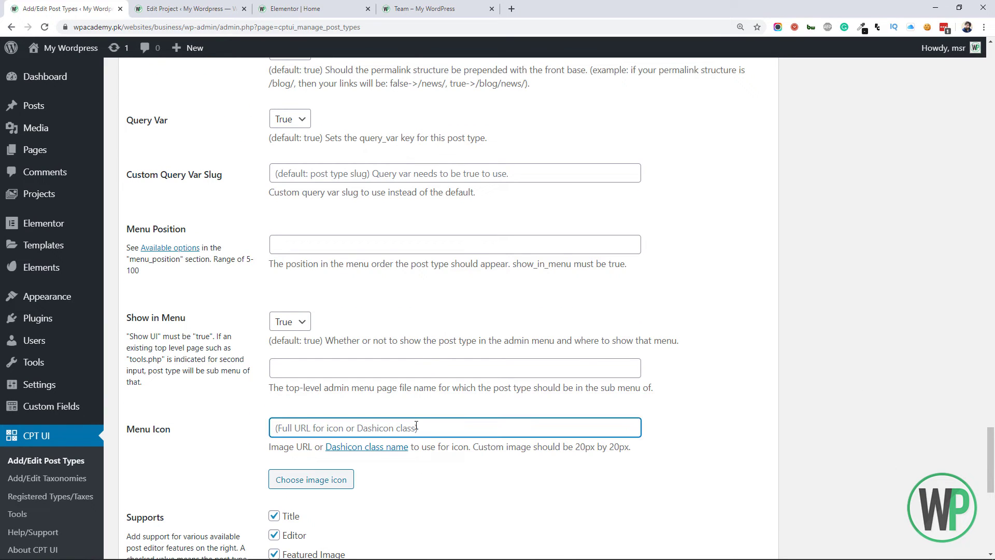
key("ctrl+v")
scroll(161, 487, "down", 9)
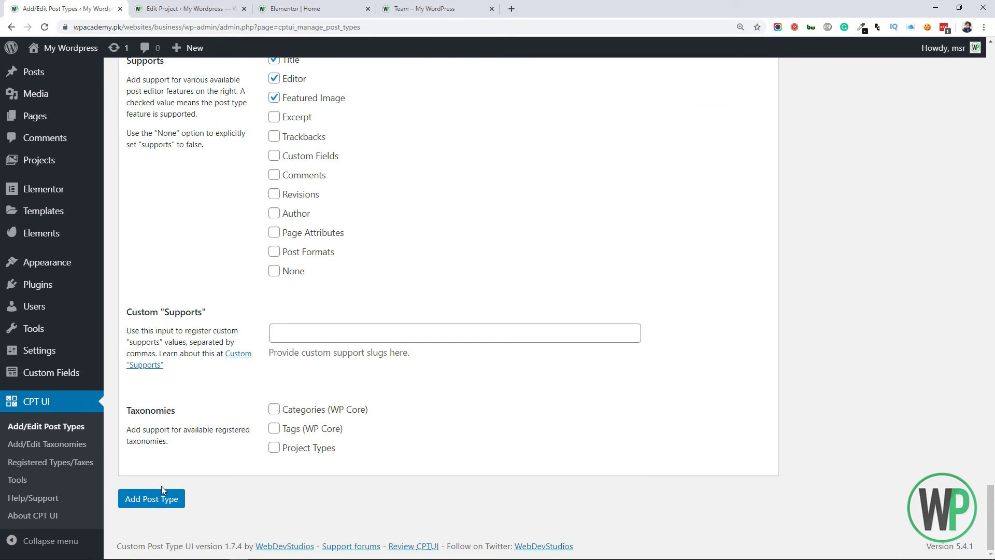
left_click(158, 498)
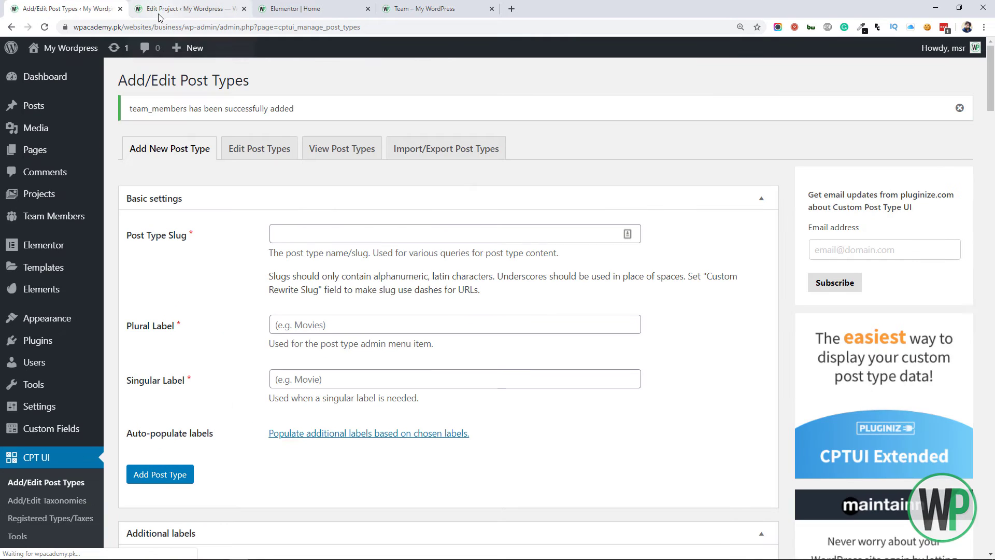
left_click_drag(317, 111, 120, 100)
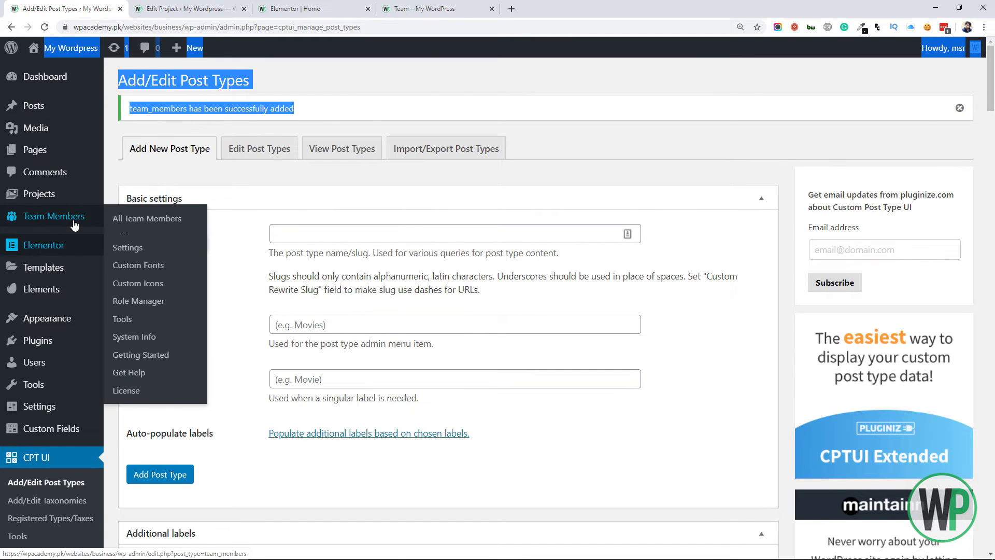
Step: View the Team Members list, then create a new custom field group titled Team Meta
left_click(90, 212)
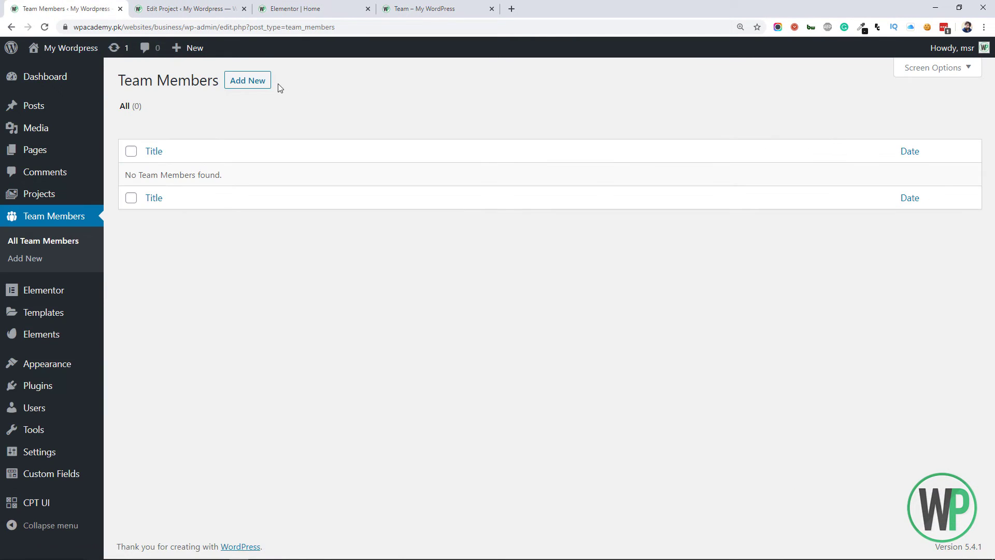
left_click(73, 474)
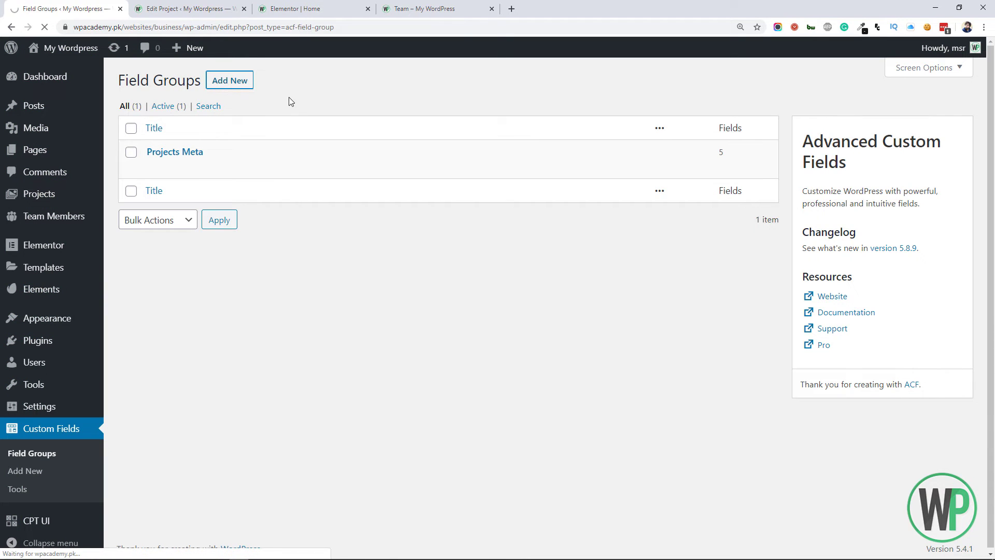
type("T")
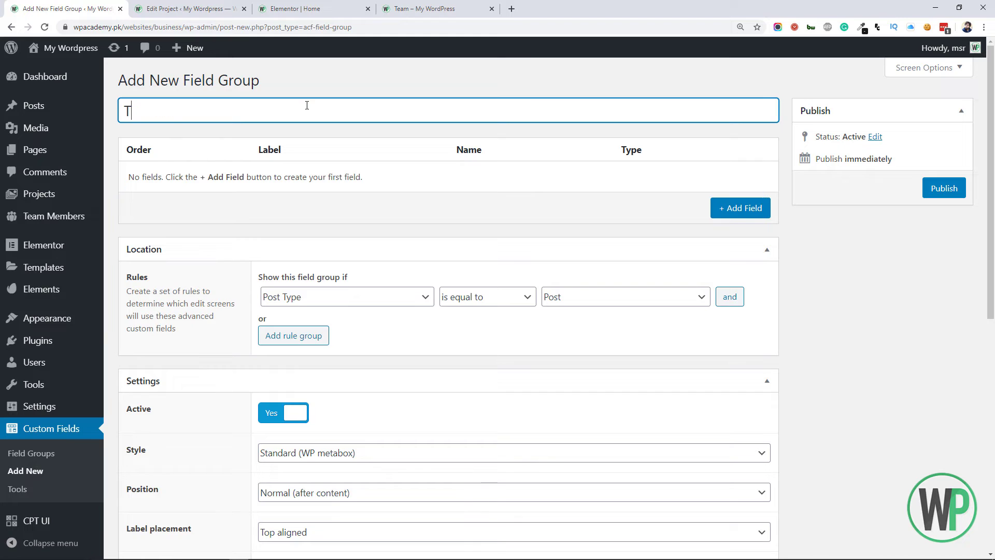
type("eam Meta")
Step: Add a Designation text field named team_member_designation and copy the team_member_ prefix from its name
left_click(736, 207)
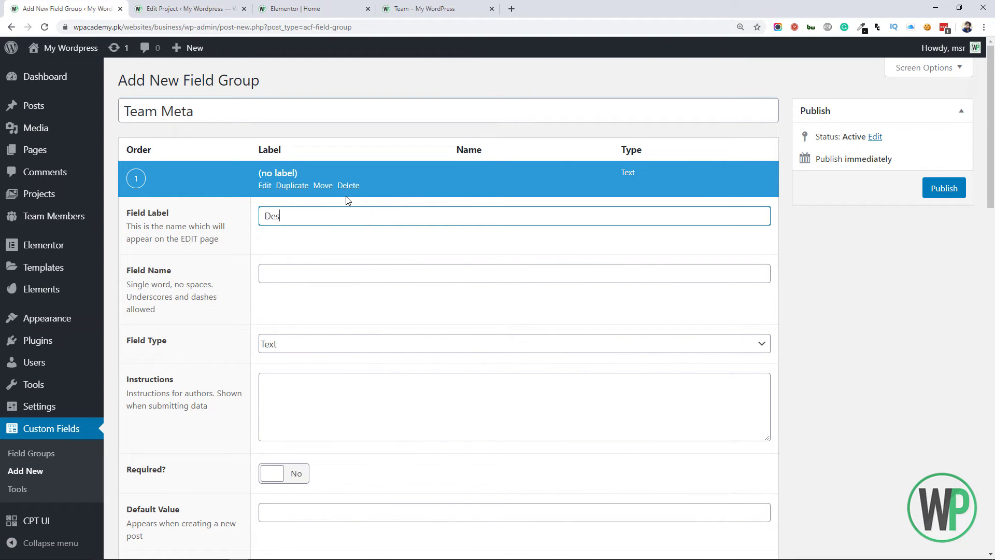
type("ion")
key("Tab")
key("Home")
type("wpac_team_")
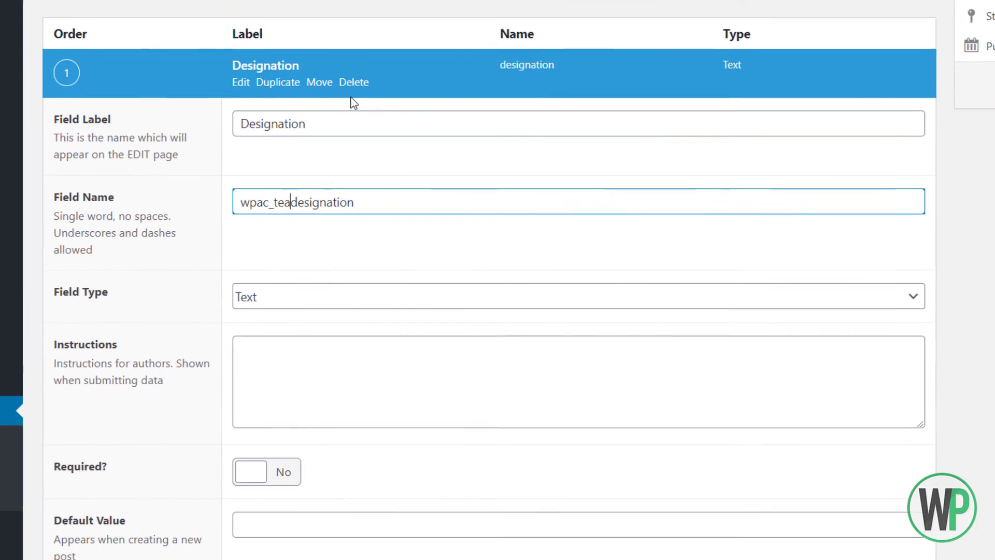
key("BackSpace")
key("BackSpace")
key("BackSpace")
key("BackSpace")
key("BackSpace")
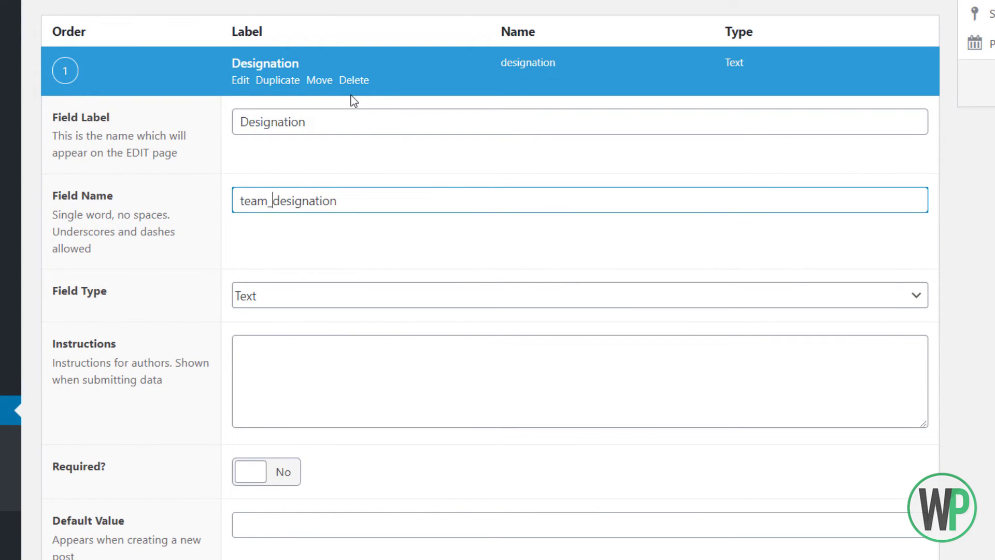
type("meme")
key("BackSpace")
type("ber_")
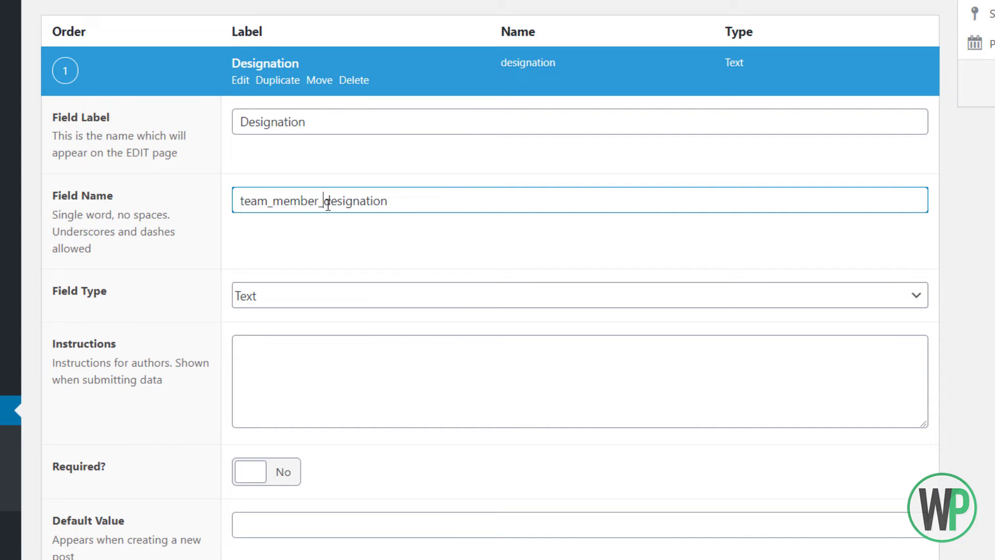
left_click_drag(328, 204, 233, 202)
key("ctrl+c")
Step: Add a field labelled Facebook URL, prefix its field name with team_member_ and set its type to Url
scroll(322, 126, "down", 4)
key("Tab")
scroll(864, 296, "down", 8)
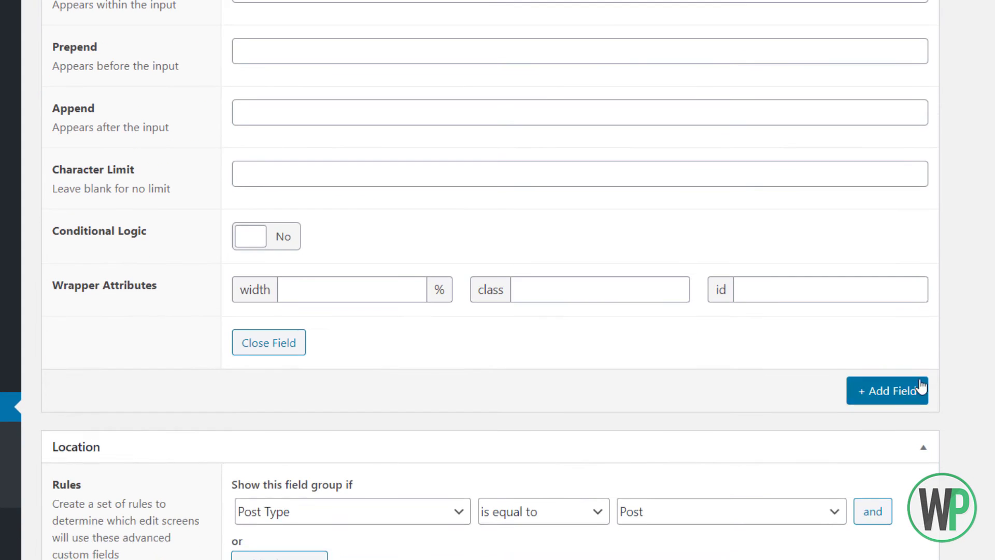
left_click(887, 391)
type("Facebook")
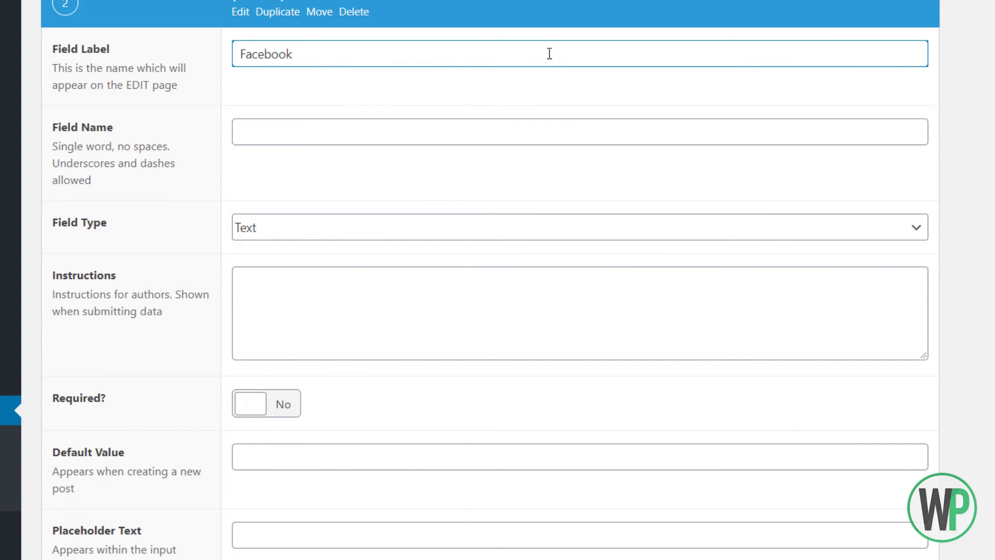
type(" URL")
key("Tab")
left_click(233, 138)
key("ctrl+v")
left_click(272, 228)
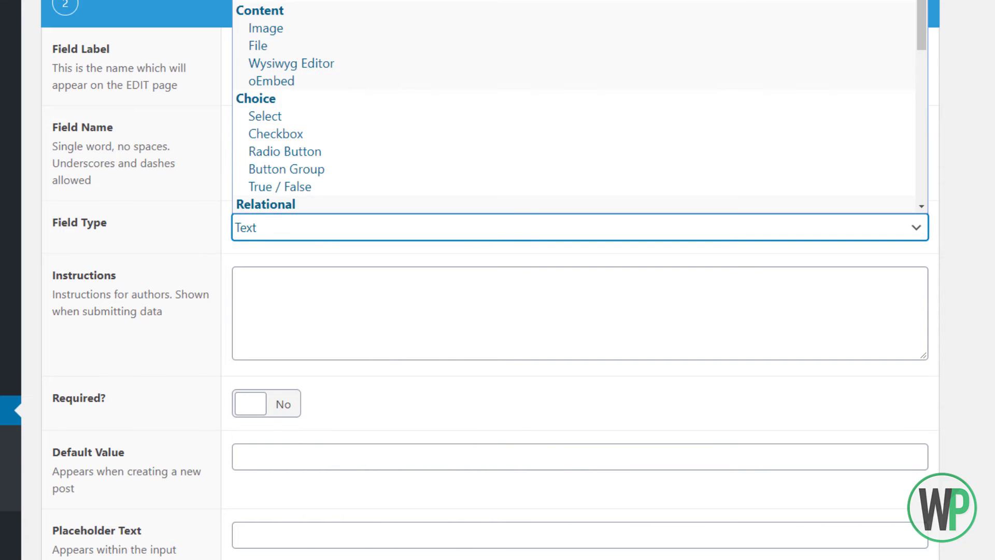
Step: Add a field labelled LinkedIn URL, prefix its field name with team_member_ and set its type to Url
scroll(547, 213, "down", 10)
left_click(886, 45)
type("LinkedIn URL")
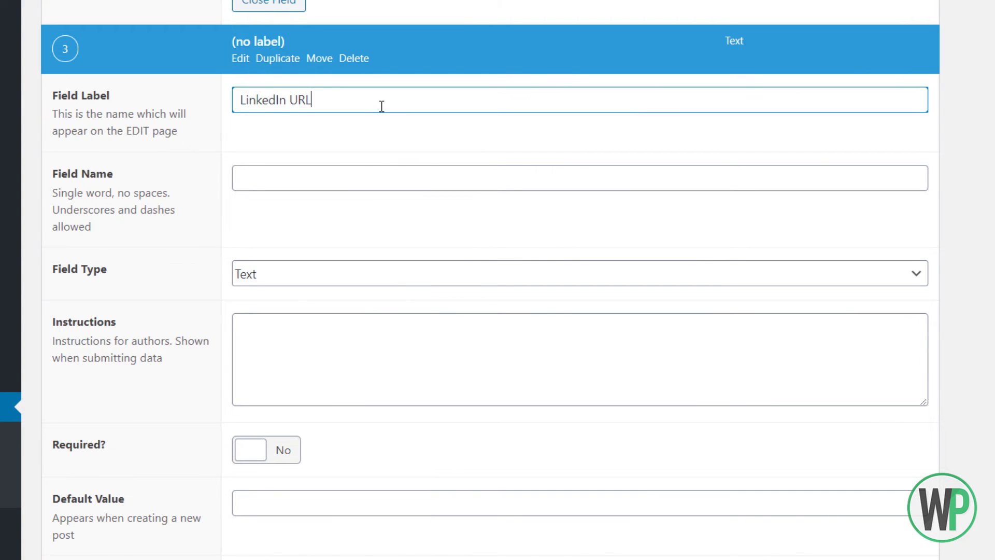
key("Tab")
left_click(239, 179)
key("ctrl+v")
left_click(272, 273)
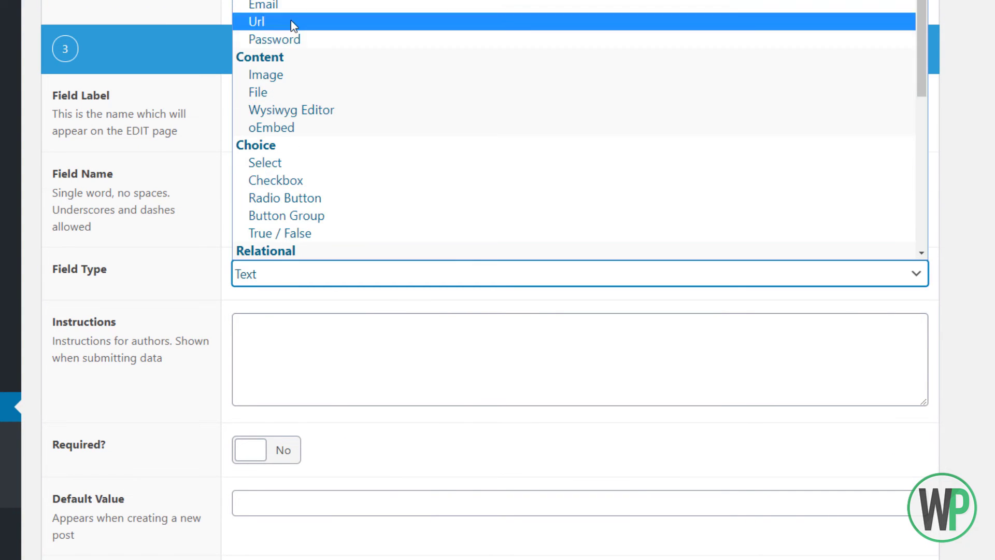
Step: Add a field labelled Twitter URL, prefix its field name with team_member_ and set its type to Url
scroll(602, 142, "down", 10)
left_click(887, 233)
type("Tweitter URL")
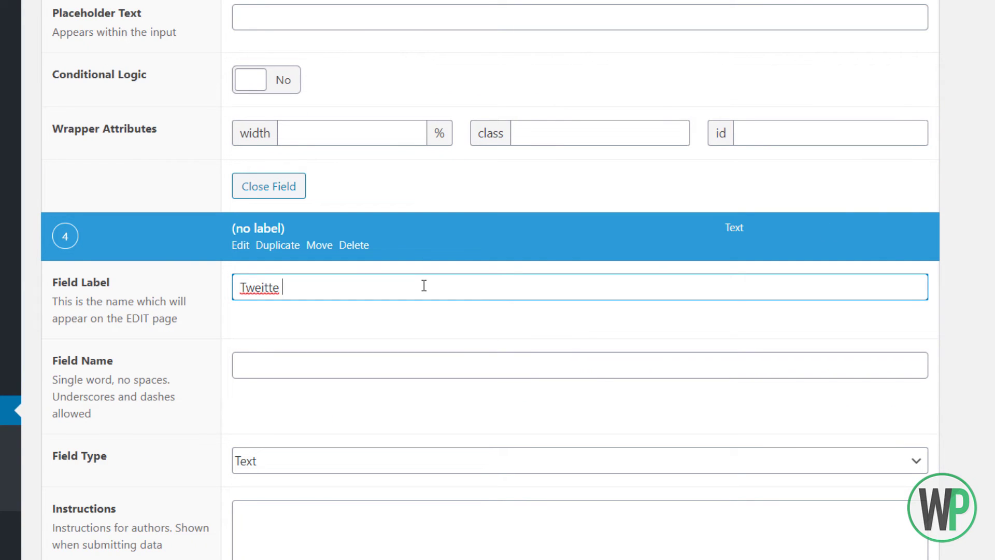
right_click(269, 289)
left_click(297, 309)
scroll(298, 316, "down", 4)
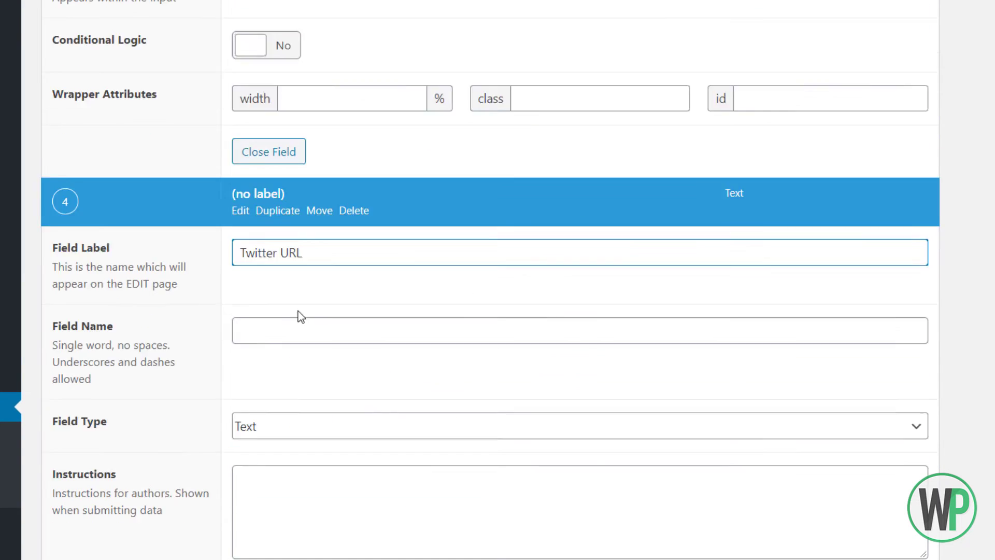
left_click(238, 83)
key("ctrl+v")
scroll(288, 123, "down", 1)
left_click(288, 39)
left_click(327, 165)
Step: Add a field labelled Dribble URL, prefix its field name with team_member_ and set its type to Url
scroll(461, 232, "down", 5)
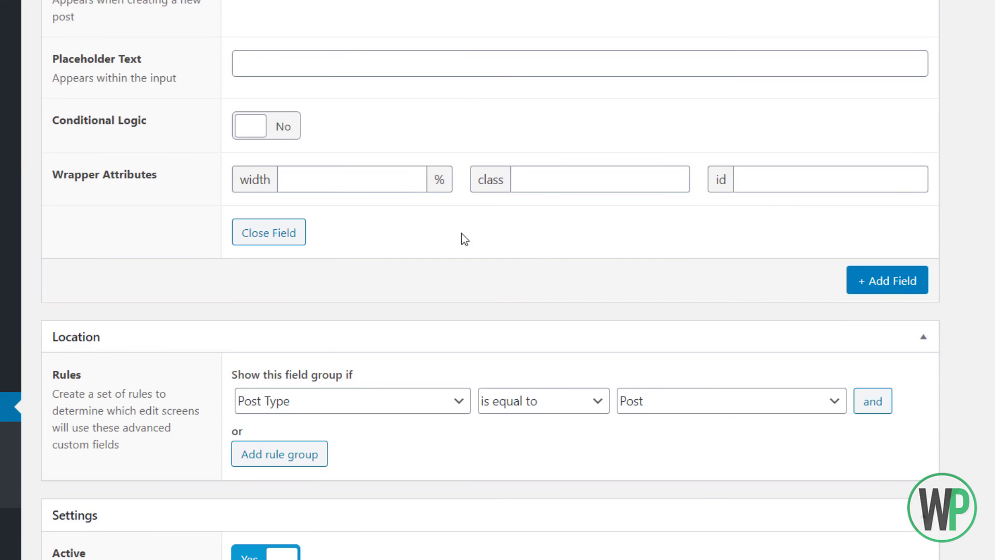
left_click(886, 280)
scroll(424, 333, "down", 2)
type("Dtibb")
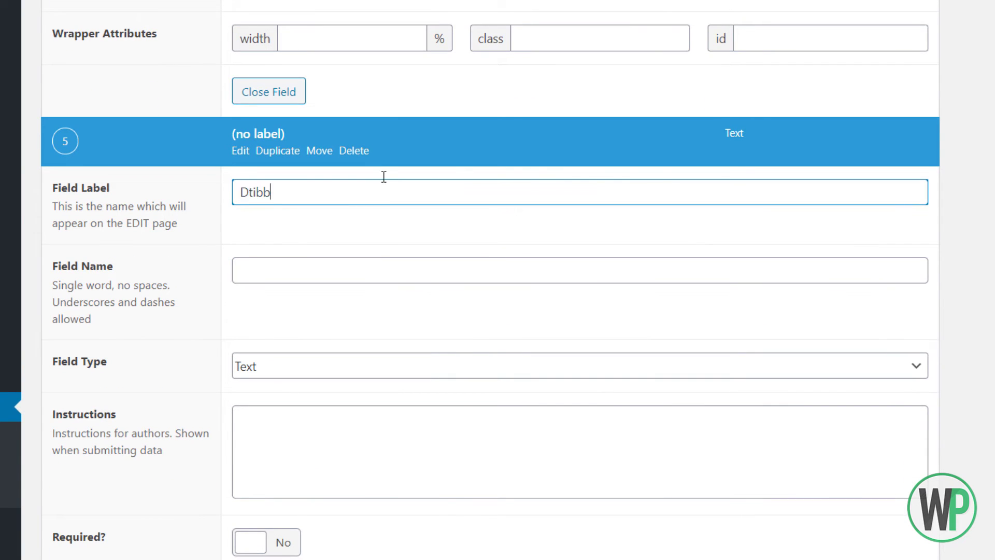
type("le")
key("BackSpace")
key("BackSpace")
key("BackSpace")
key("BackSpace")
key("BackSpace")
key("BackSpace")
type("ribble URL")
key("Tab")
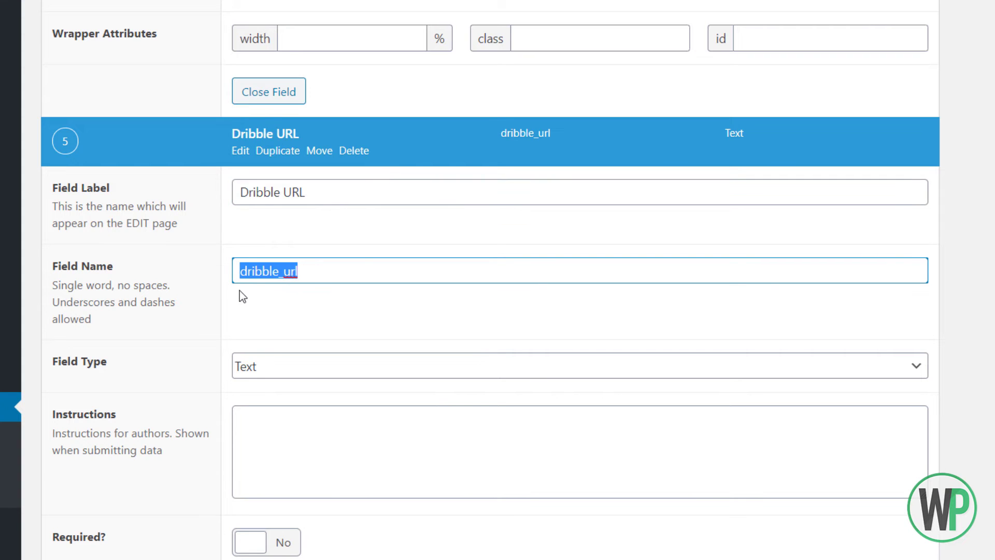
left_click(239, 271)
type("team_member_")
scroll(307, 191, "down", 3)
left_click(321, 156)
left_click(325, 292)
Step: Add a field labelled Website URL with its name prefixed team_member_ and type Url, and publish the field group
scroll(518, 363, "down", 5)
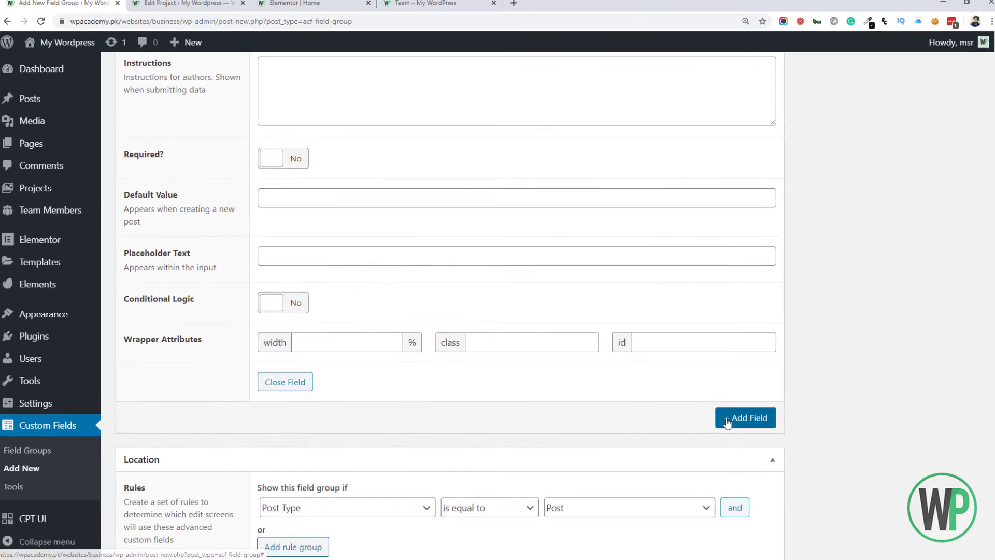
left_click(727, 423)
type("Website URL")
key("Tab")
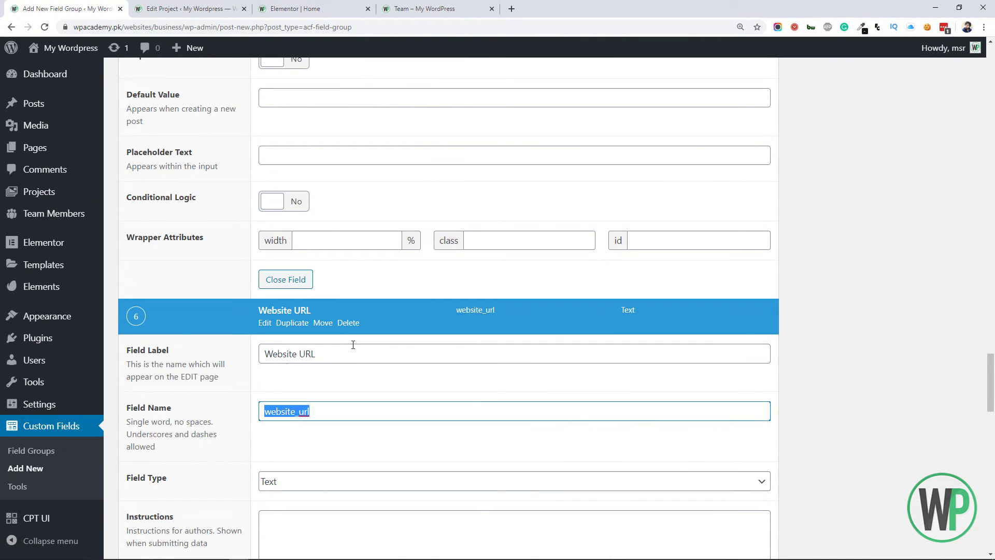
left_click(265, 411)
type("team_member_")
scroll(362, 273, "down", 2)
left_click(321, 378)
left_click(322, 188)
scroll(742, 405, "down", 7)
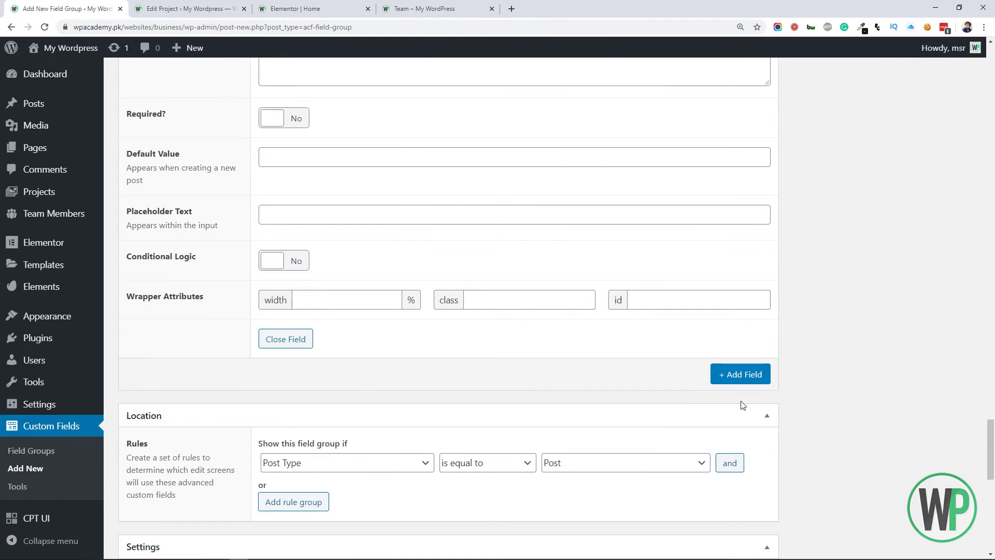
scroll(742, 405, "up", 15)
left_click(943, 188)
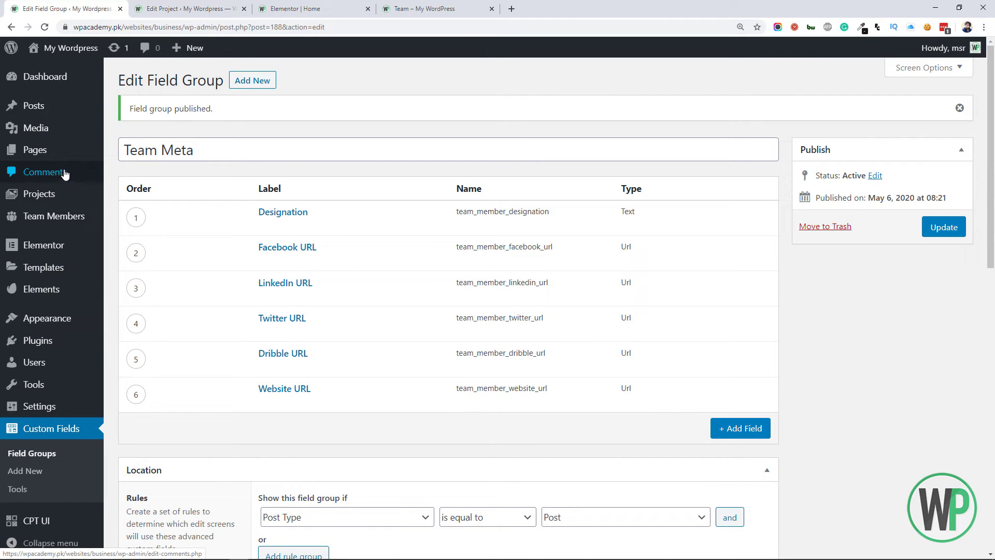
Step: Set the field group's location rule to show when Post Type is equal to Team, and update the group
left_click_drag(990, 223, 994, 328)
left_click(567, 277)
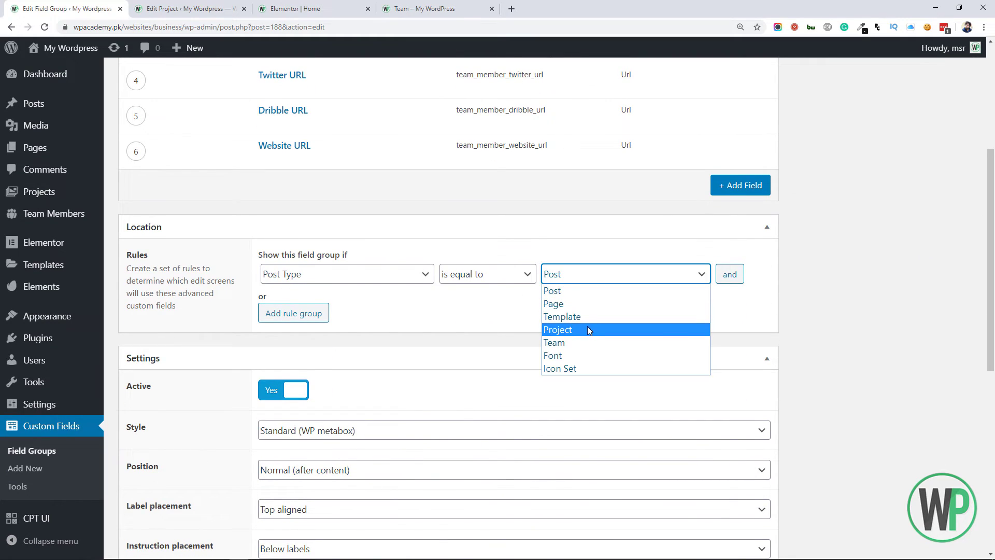
left_click(588, 343)
left_click_drag(993, 299, 992, 194)
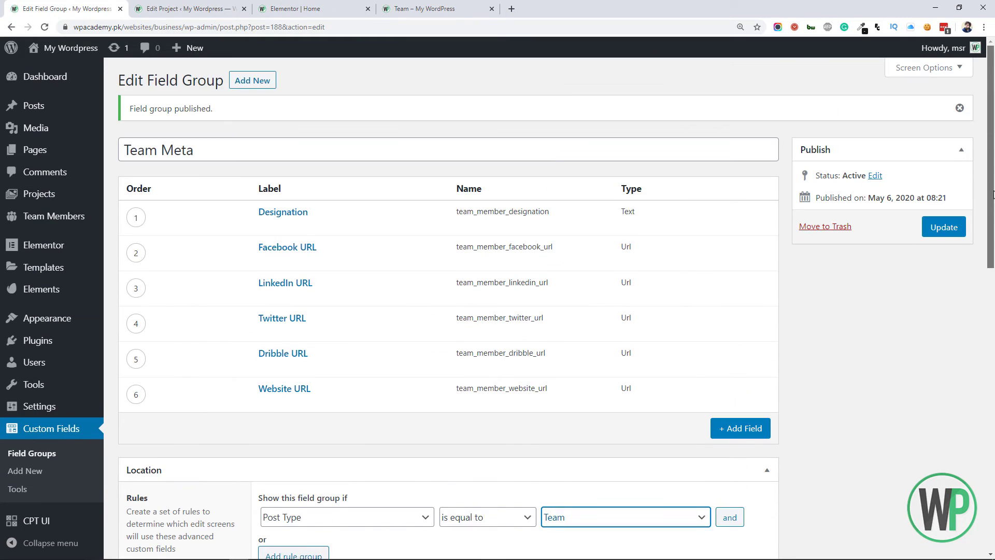
left_click(958, 231)
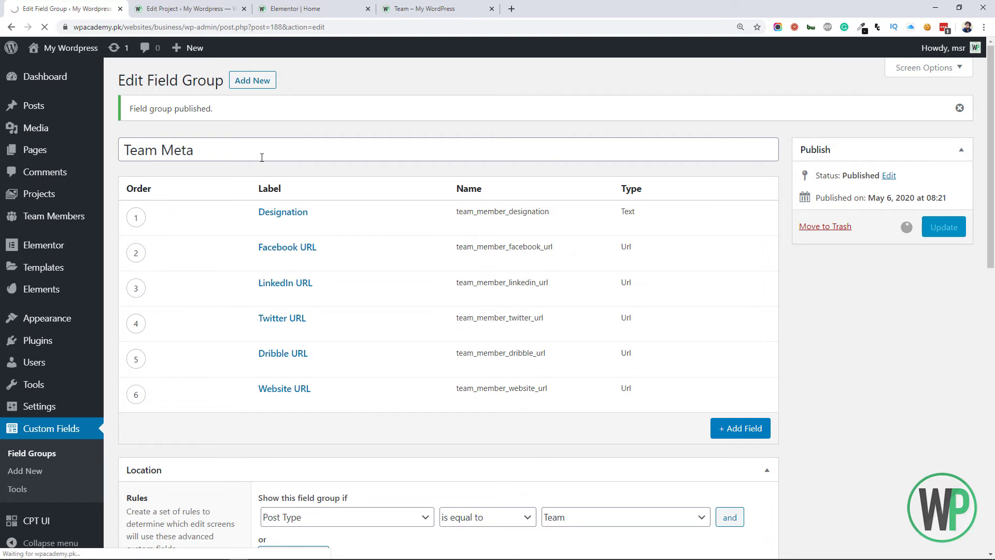
Step: Create a new Team Members entry and title it with the first member's name copied from the site's Team page
mouse_move(73, 129)
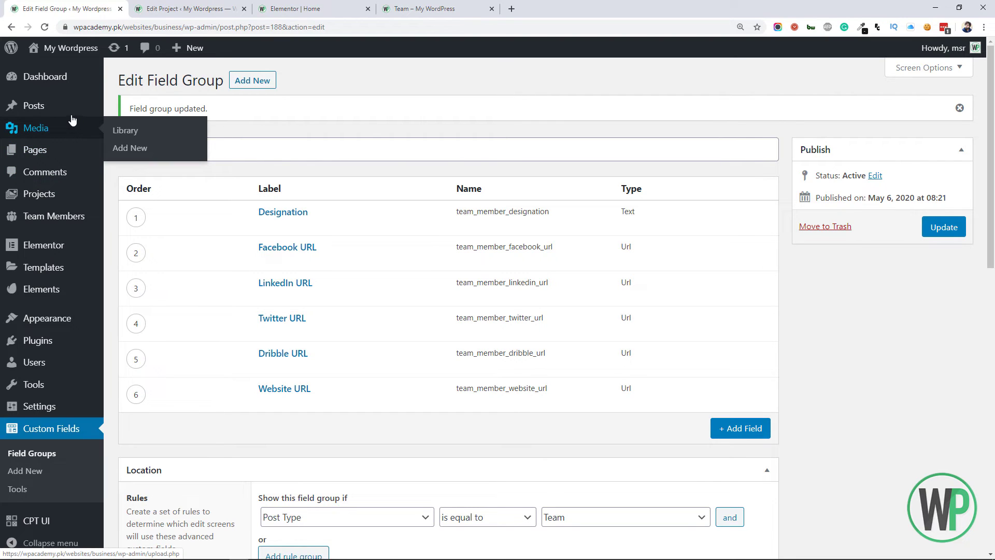
left_click(78, 215)
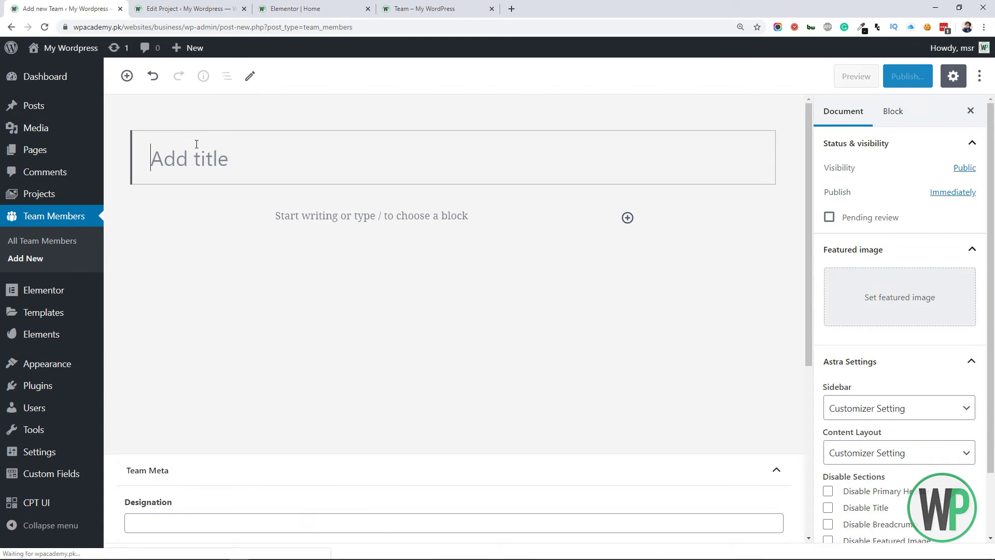
left_click(395, 5)
scroll(946, 129, "down", 10)
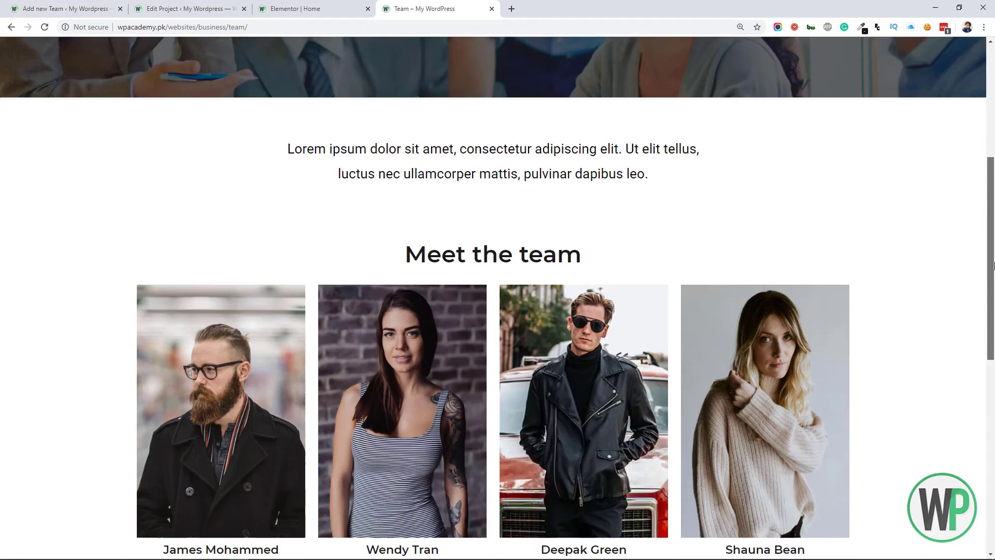
left_click_drag(286, 334, 154, 335)
key("ctrl+c")
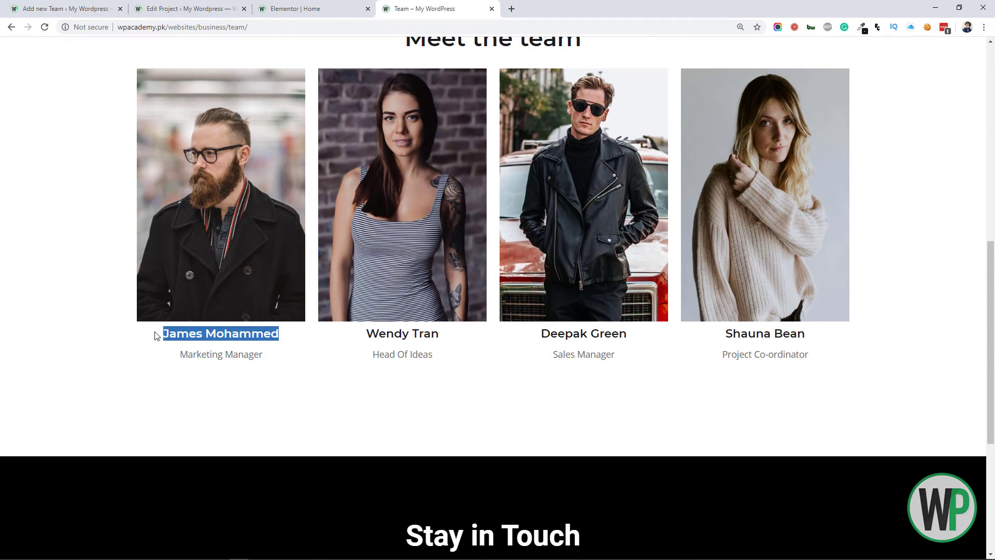
left_click(62, 8)
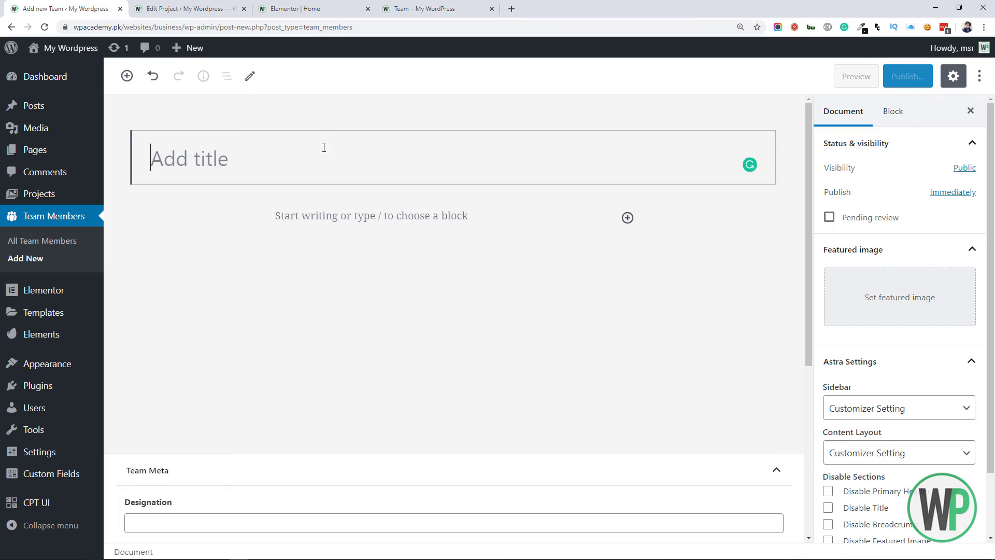
key("ctrl+v")
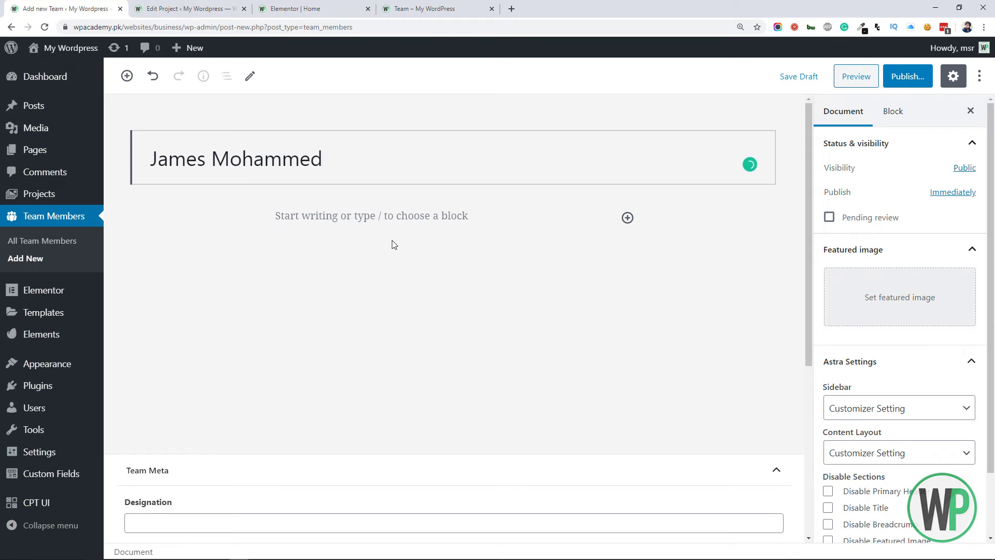
Step: Set team-1.jpg from the media library as the team member's featured image
left_click_drag(990, 171, 991, 231)
left_click(847, 224)
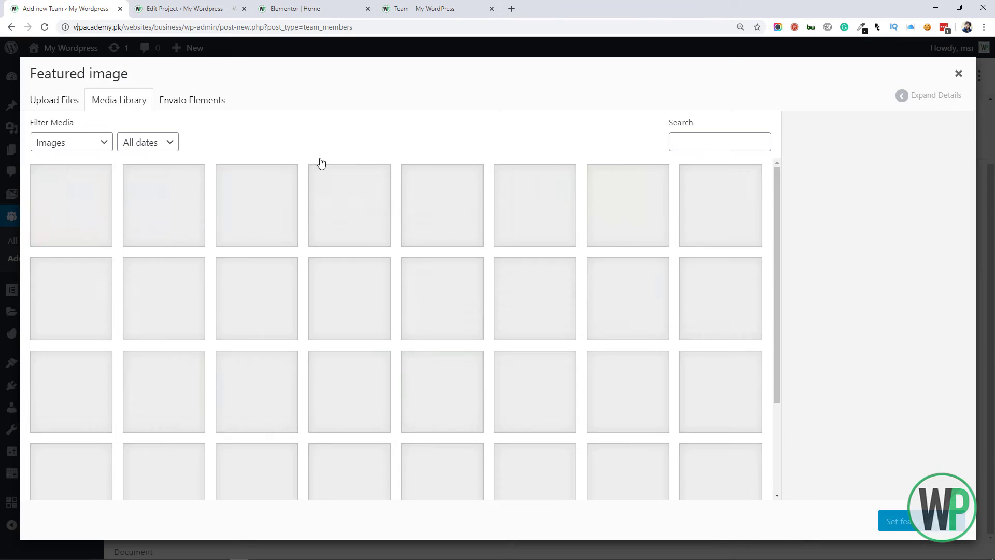
scroll(289, 240, "down", 4)
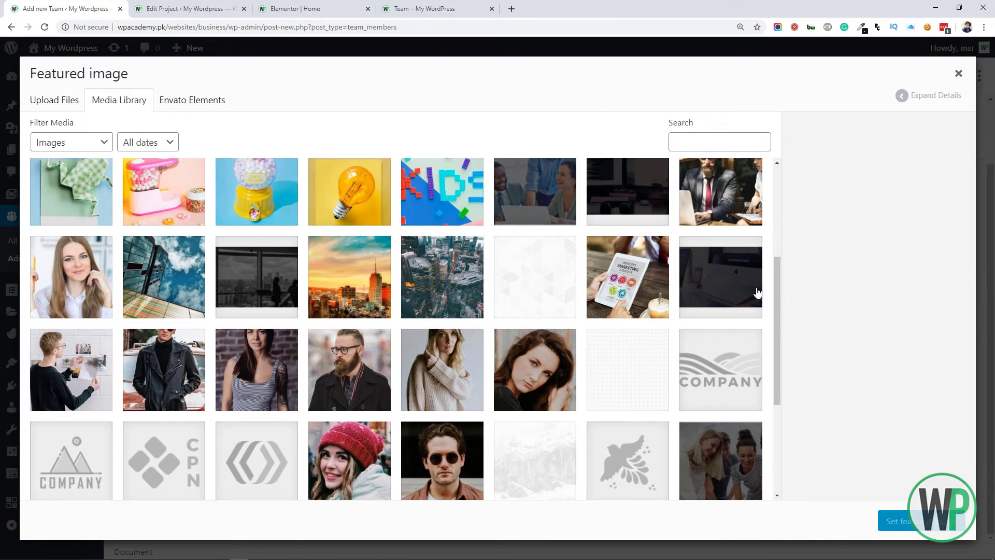
left_click_drag(777, 300, 779, 359)
left_click(350, 214)
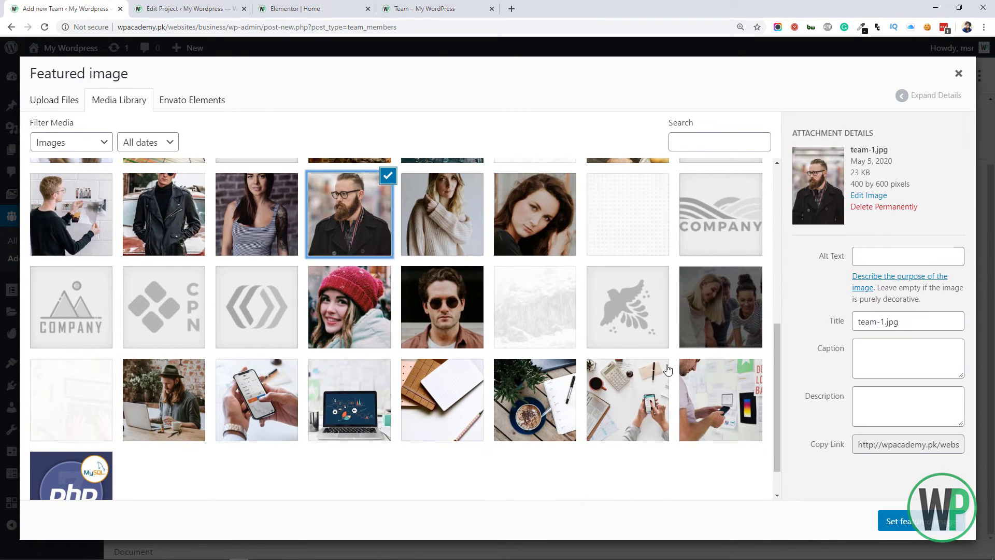
left_click(942, 523)
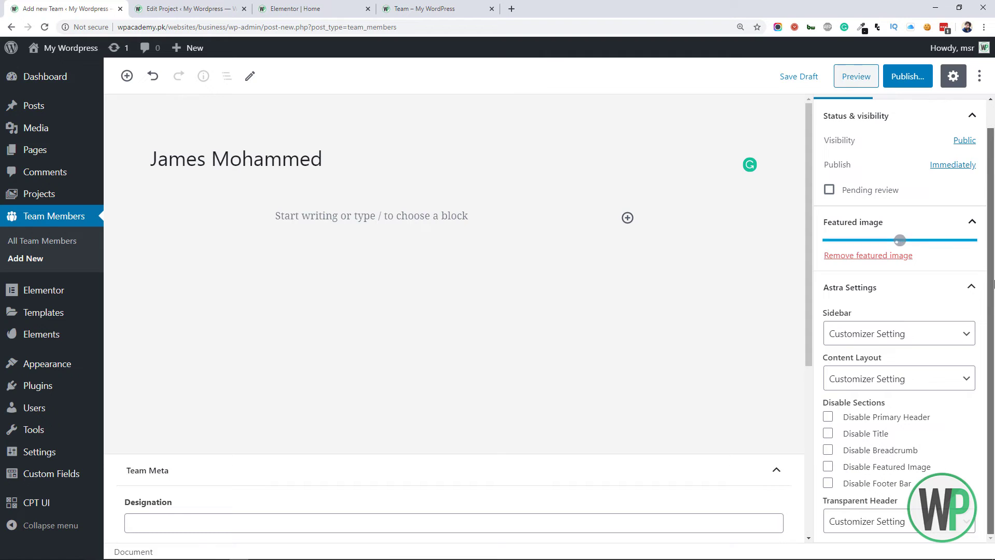
Step: Fill in the Designation field with Marketing Manager, copied from the site's Team page
scroll(332, 439, "down", 5)
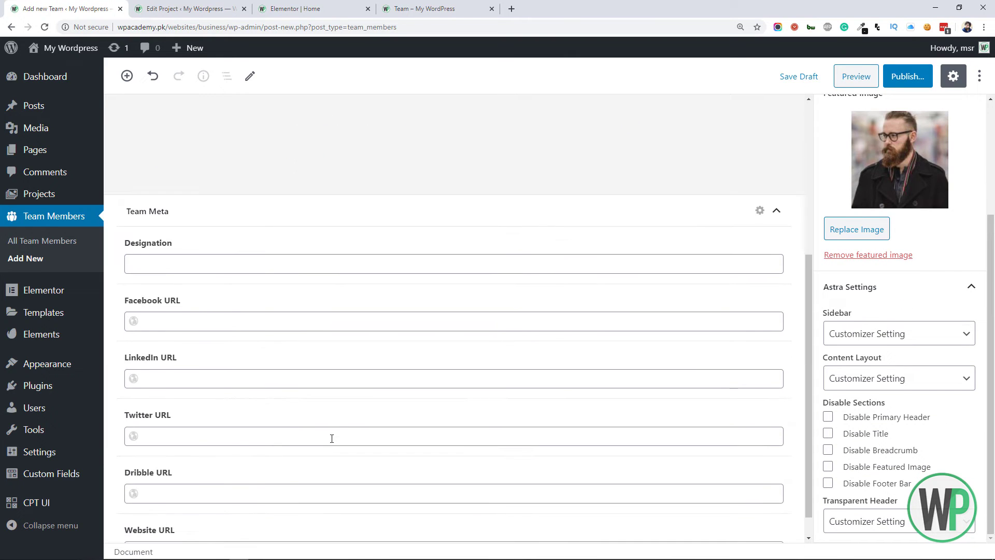
left_click(232, 258)
left_click(425, 9)
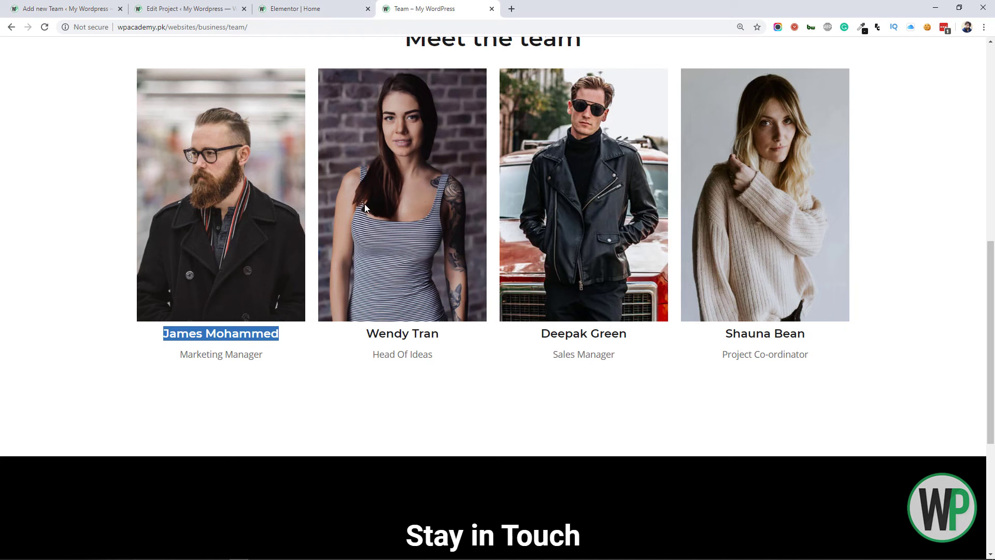
left_click_drag(272, 365, 176, 356)
key("ctrl+c")
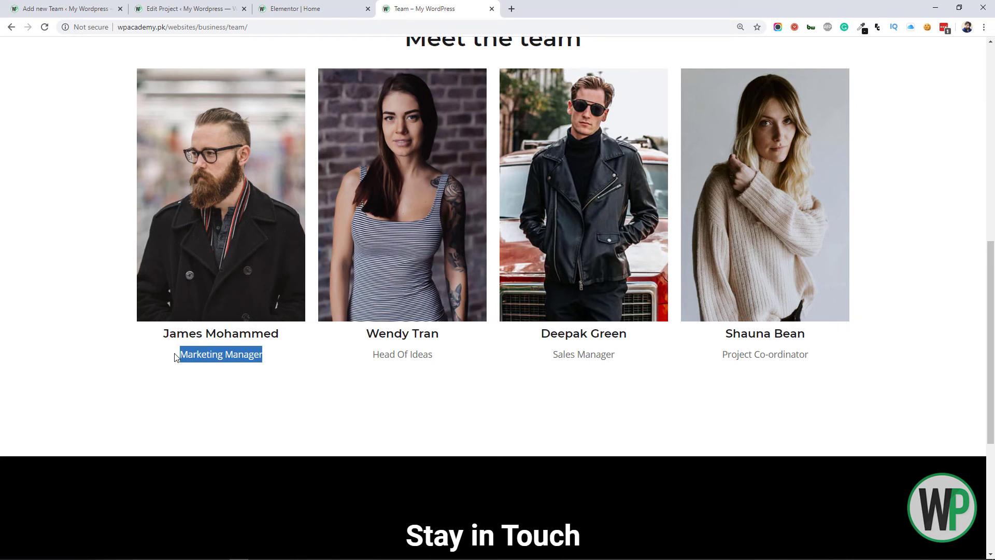
left_click(86, 9)
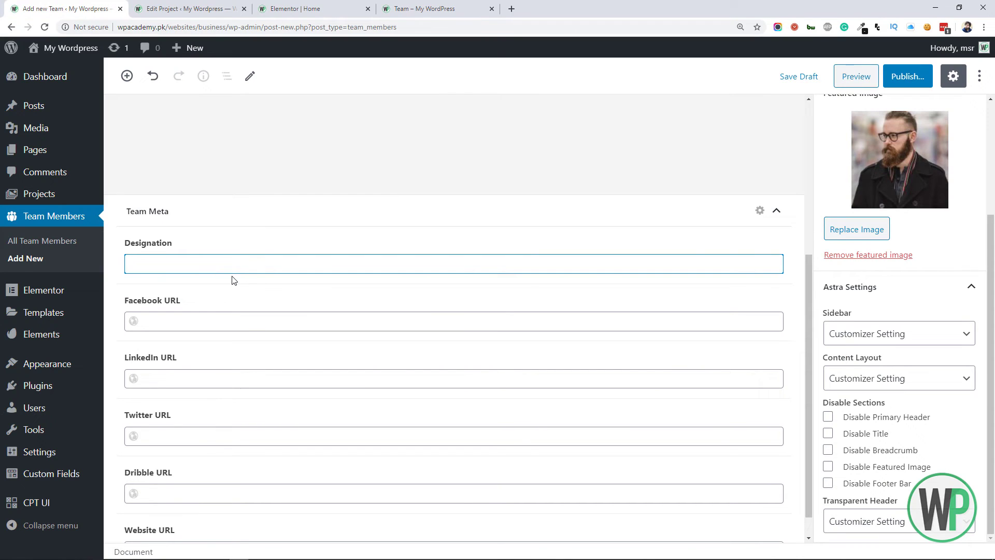
key("ctrl+v")
Step: Enter # as placeholder link in the Facebook, LinkedIn, Twitter, Dribble and Website URL fields
left_click(240, 323)
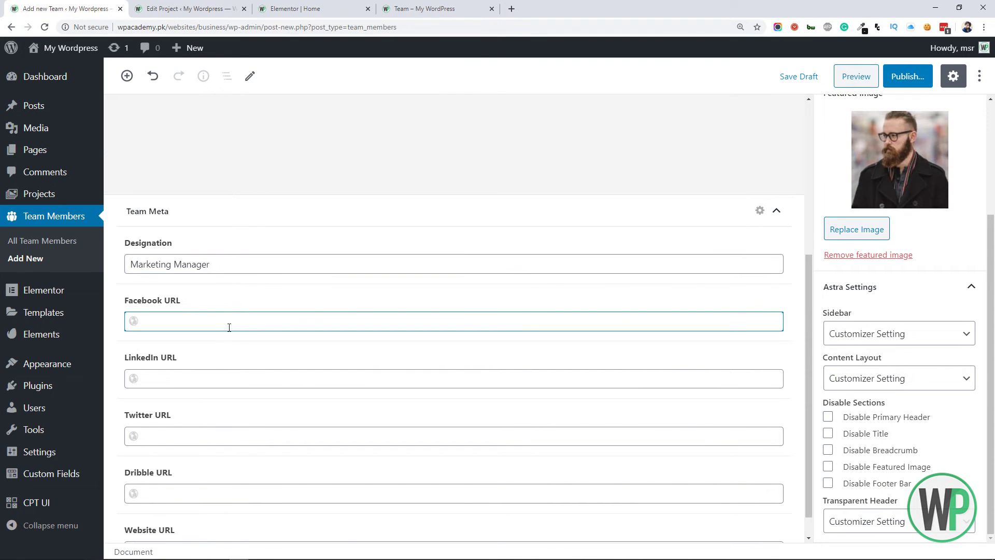
type("#")
left_click(232, 382)
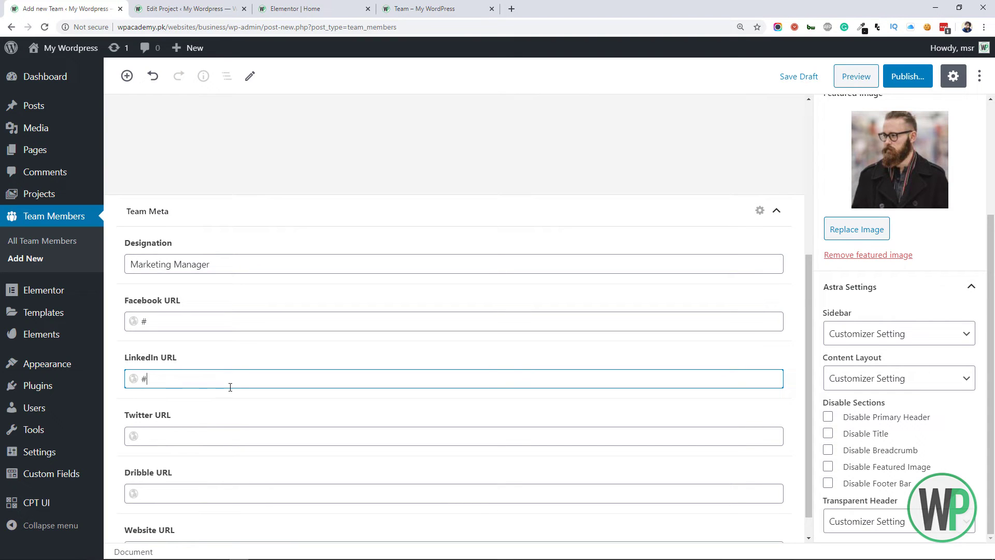
left_click(226, 440)
type("#")
left_click(230, 496)
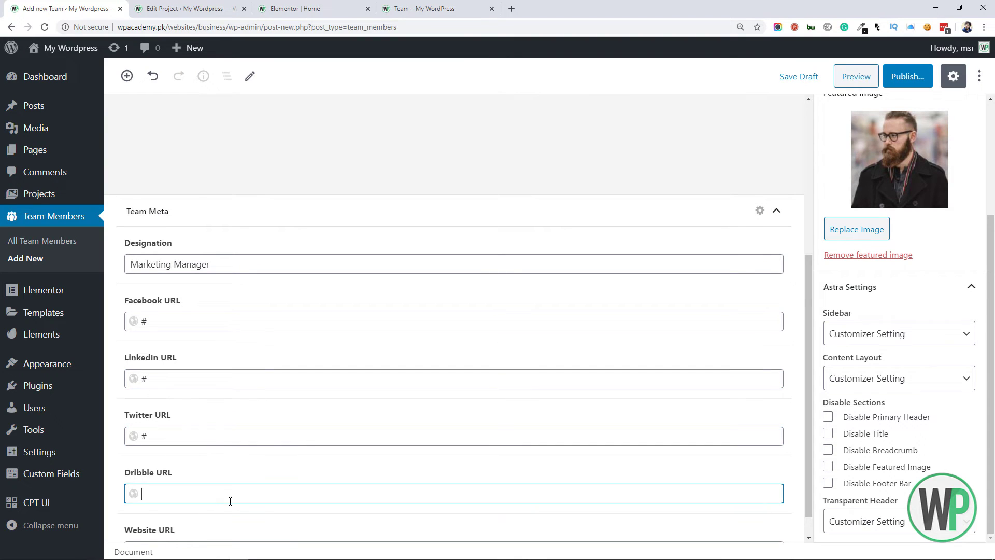
scroll(232, 496, "down", 1)
left_click(240, 515)
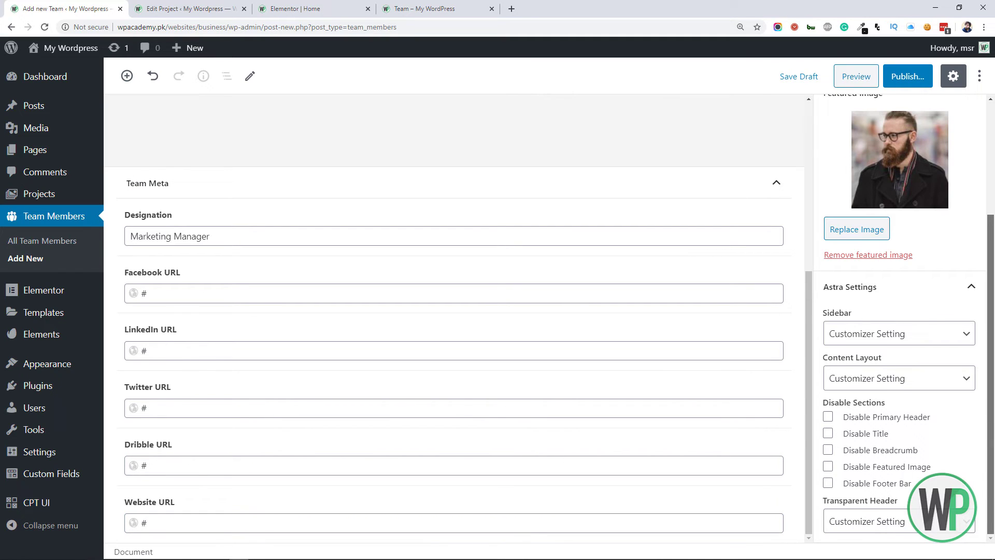
Step: Publish the team member entry and start another new one
scroll(902, 260, "up", 3)
left_click(912, 77)
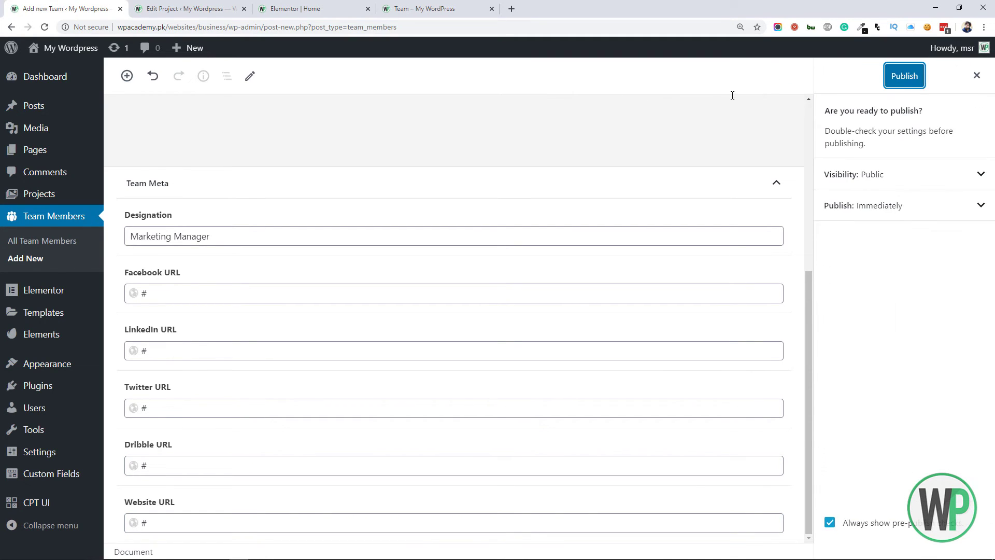
left_click(914, 77)
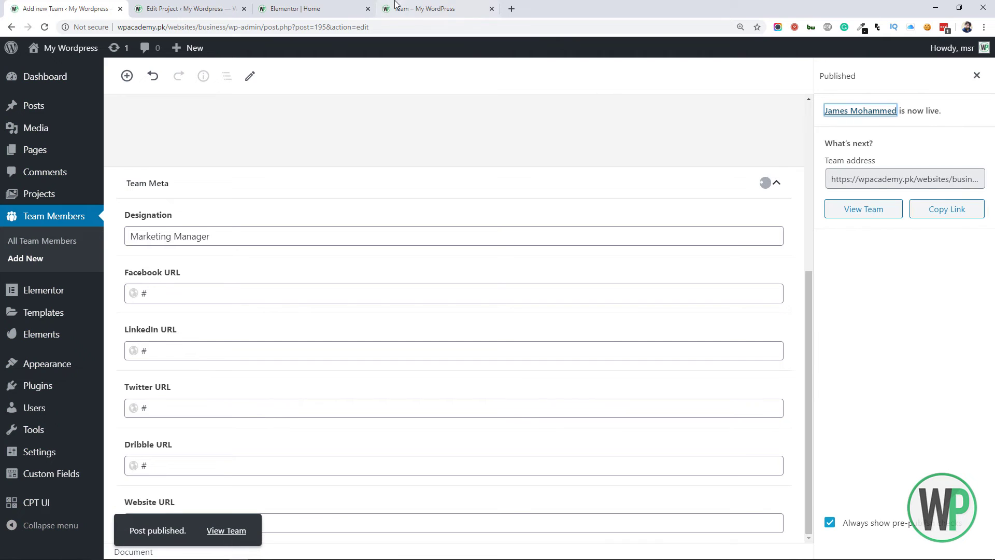
left_click(38, 256)
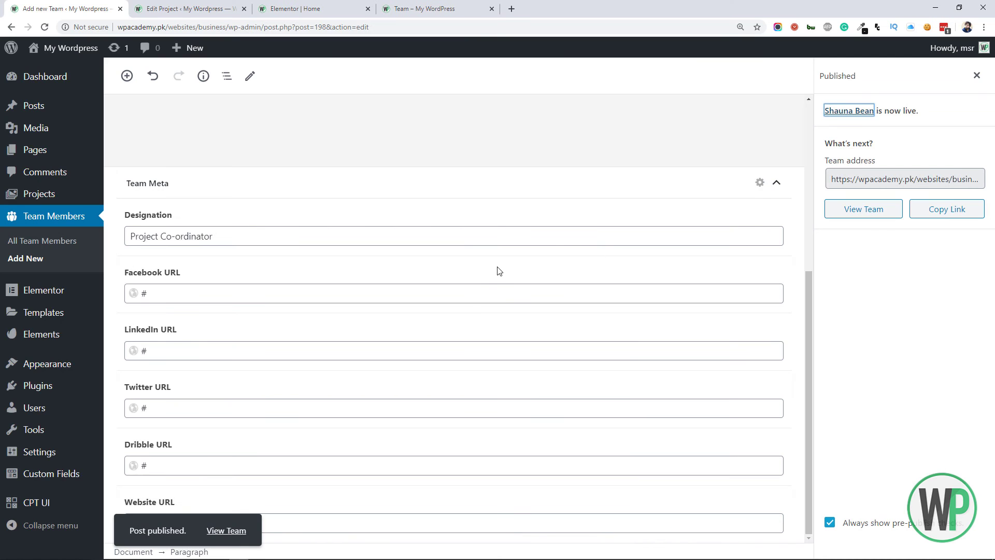
Step: Open the list of all team members and close the browser tab holding the project editor
left_click(42, 241)
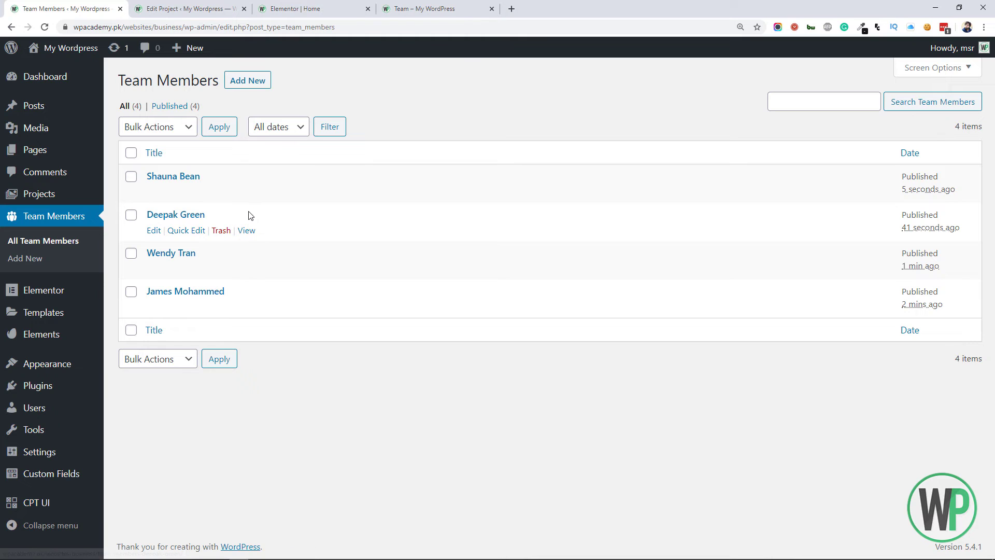
left_click(317, 6)
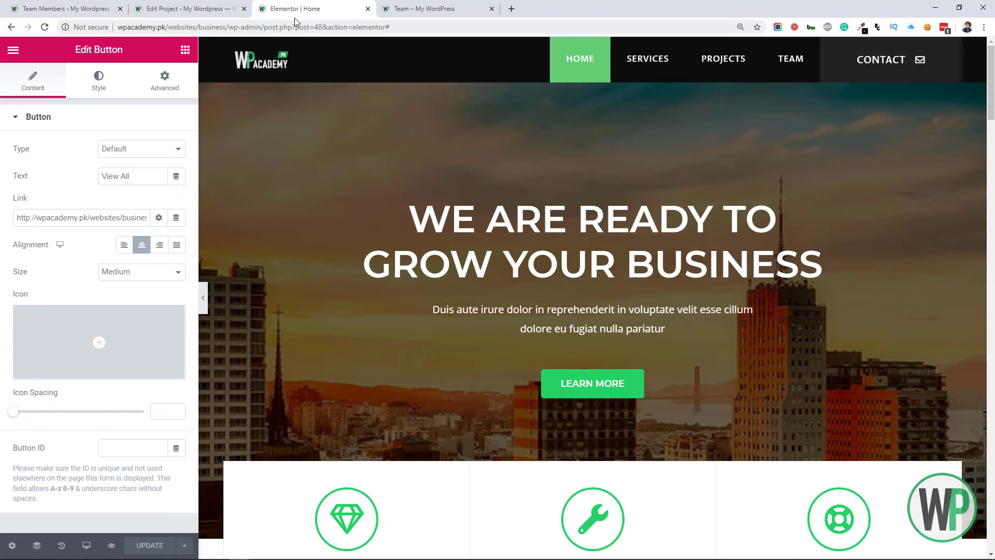
left_click(213, 6)
left_click(243, 8)
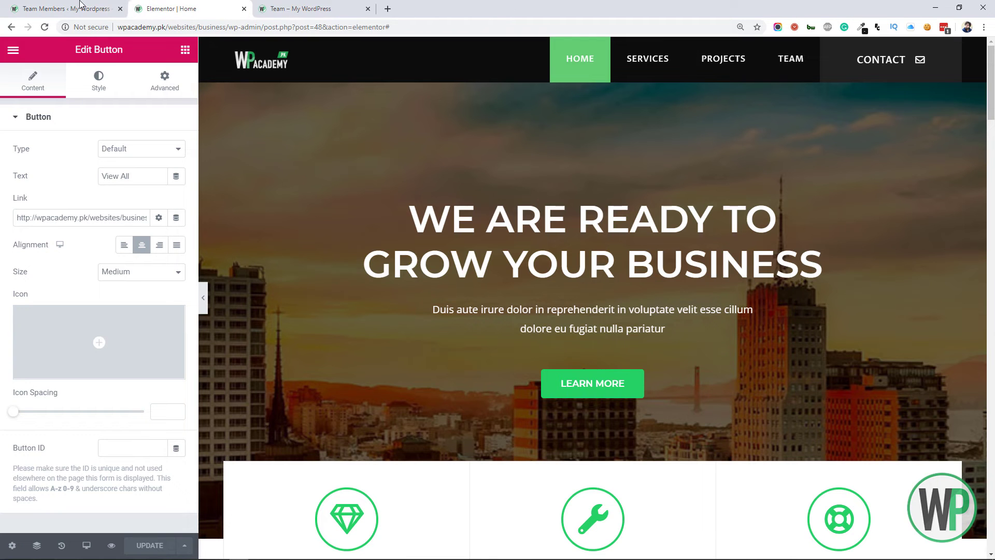
Step: From the list of all pages, open the Team page for editing with Elementor in a new tab
left_click(68, 9)
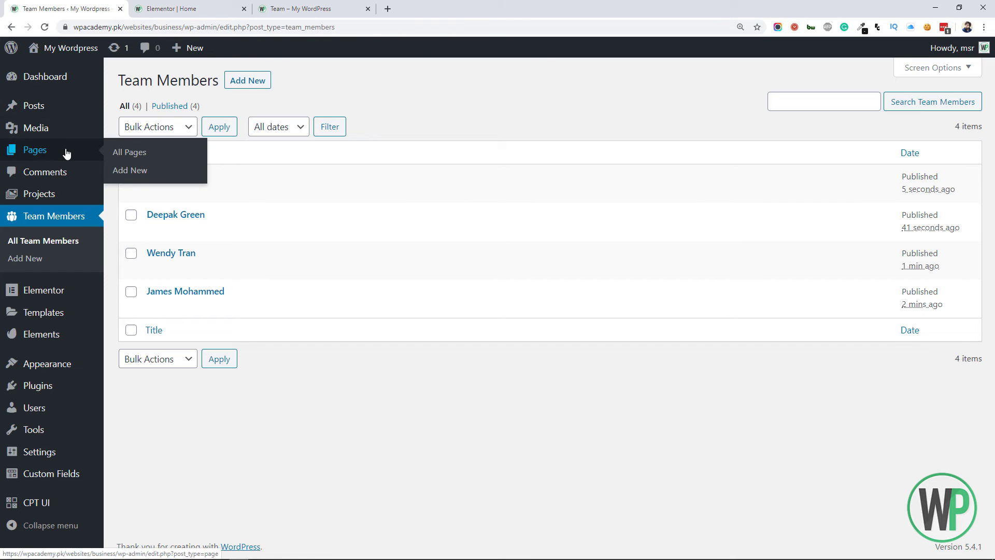
left_click(63, 149)
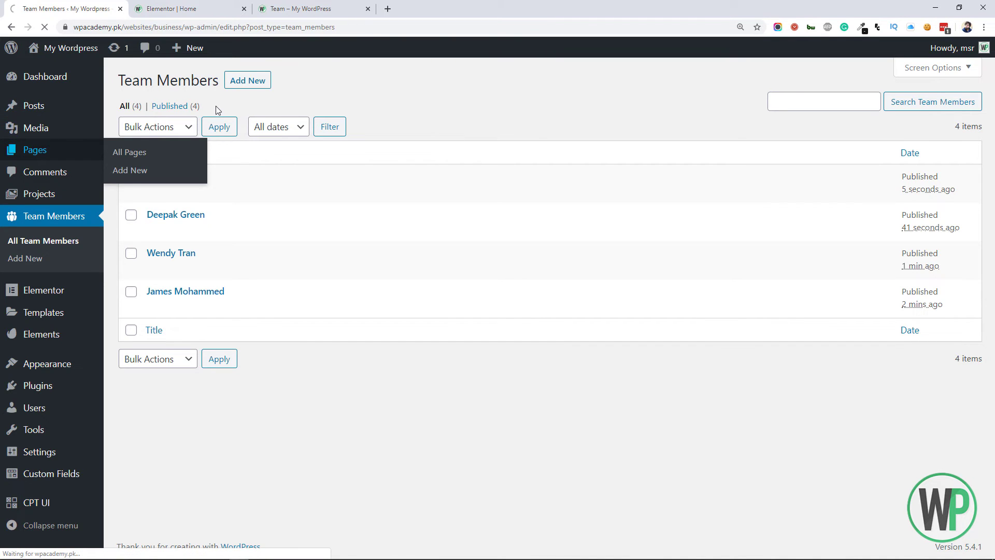
scroll(307, 240, "down", 1)
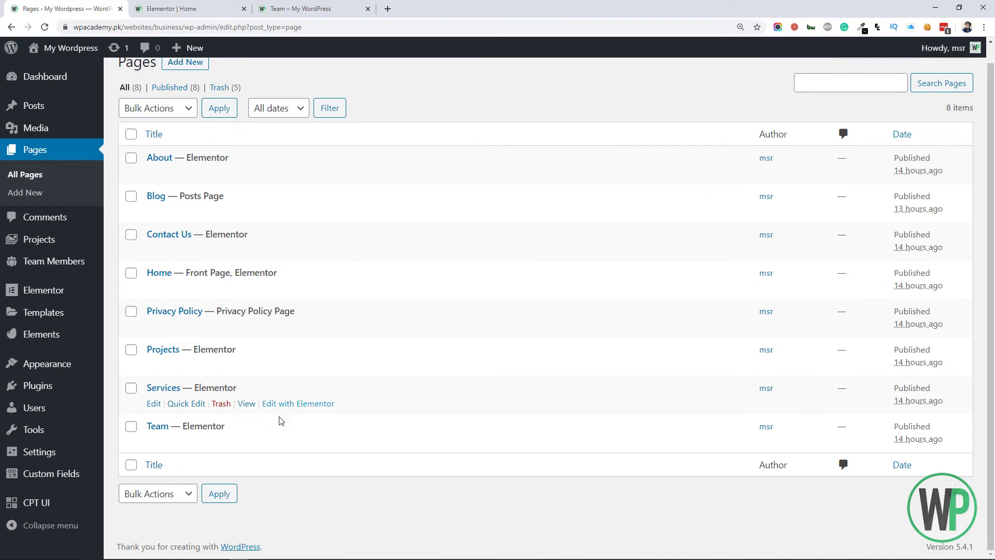
right_click(283, 444)
left_click(332, 321)
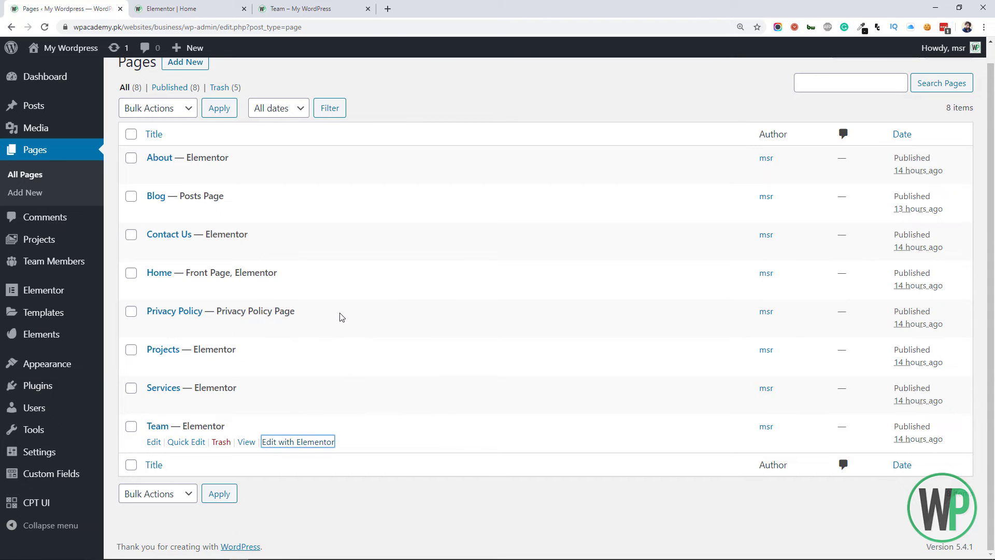
Step: Compare the live page's team section with the Team page in the editor, and inspect the first member's image and name heading settings
left_click(187, 7)
left_click(427, 6)
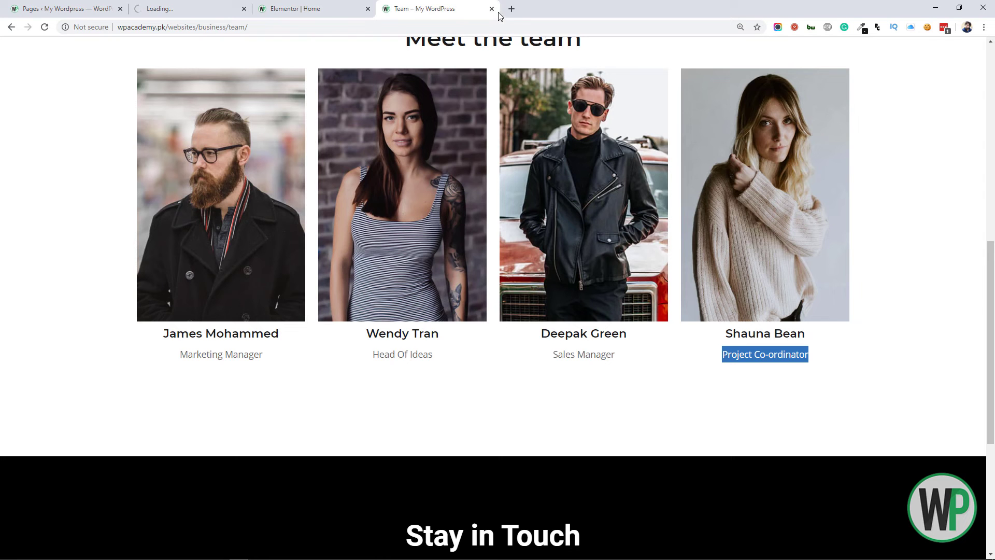
left_click(210, 8)
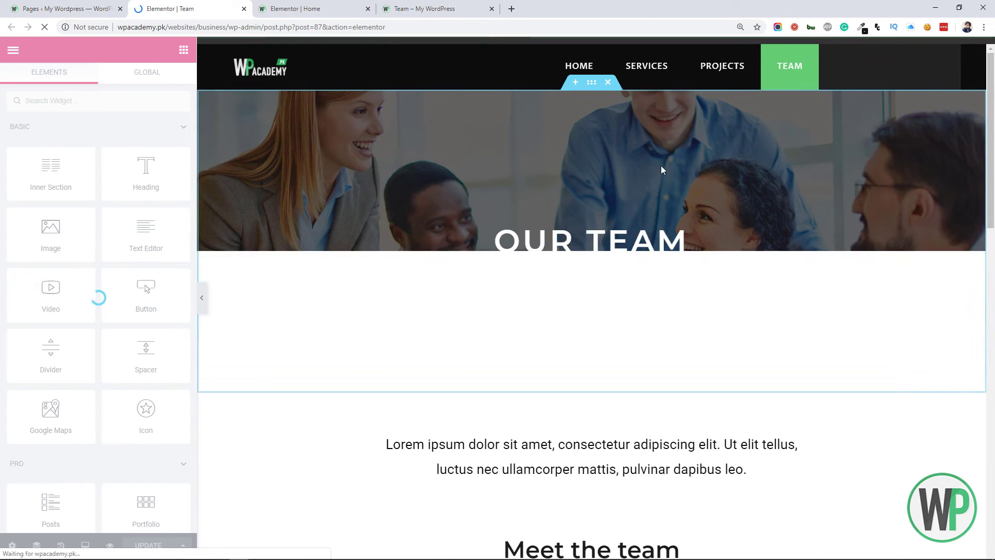
left_click(450, 5)
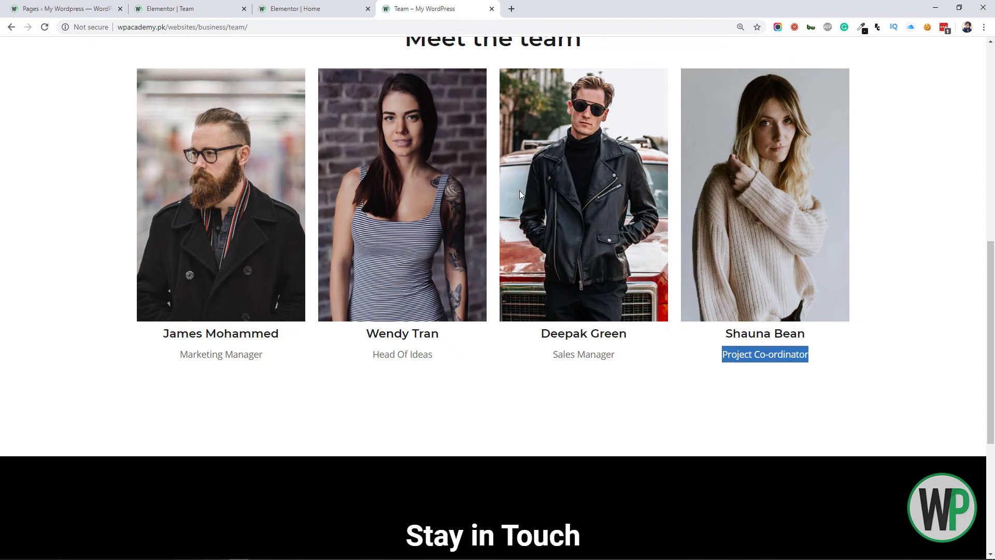
left_click(210, 8)
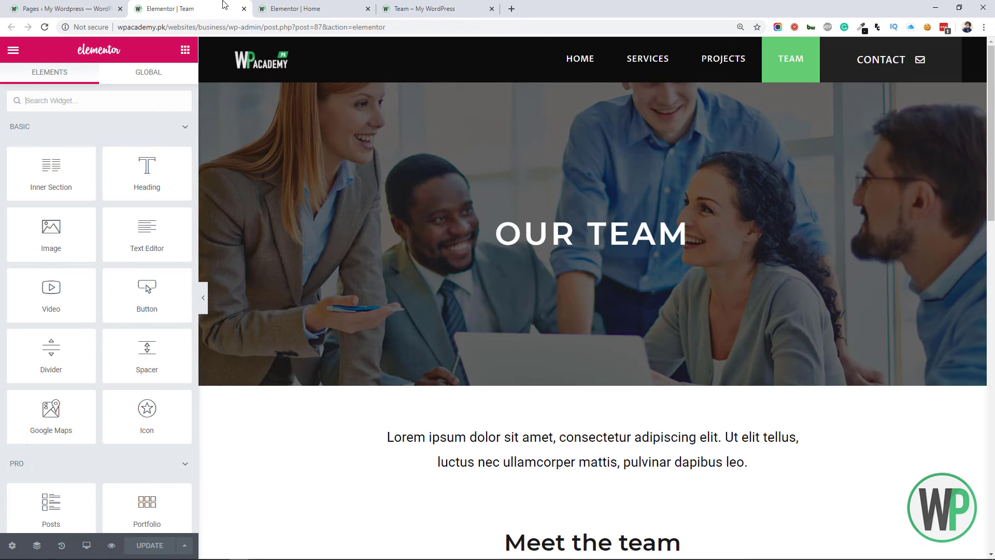
scroll(992, 171, "down", 1)
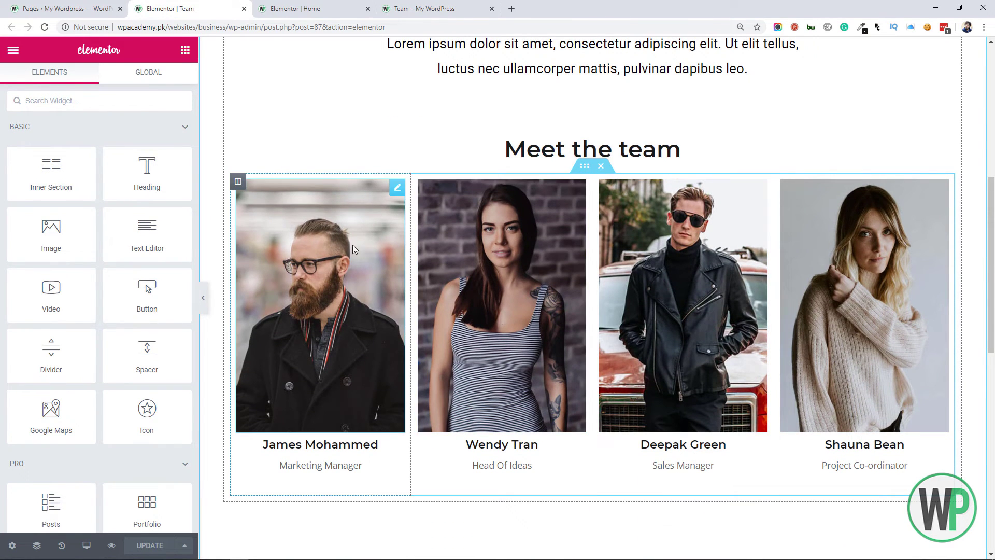
left_click(333, 309)
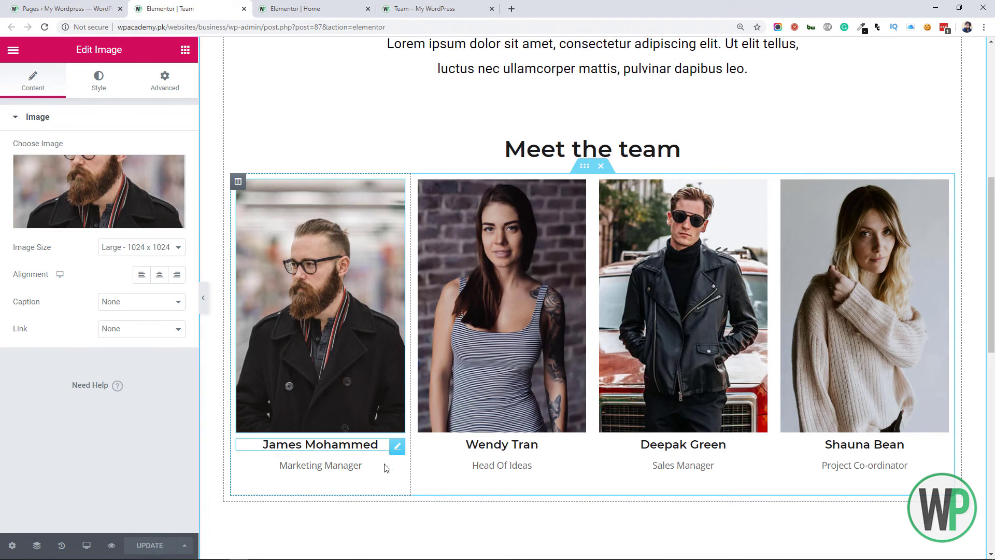
left_click(396, 444)
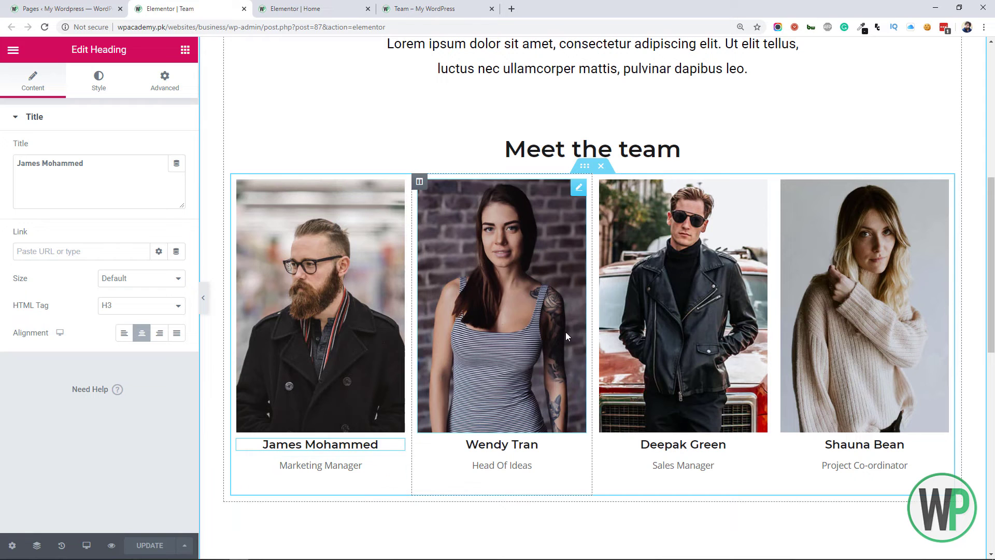
Step: Delete the second, third and fourth member columns from the Meet the team section, keeping only the first
right_click(419, 182)
left_click(450, 365)
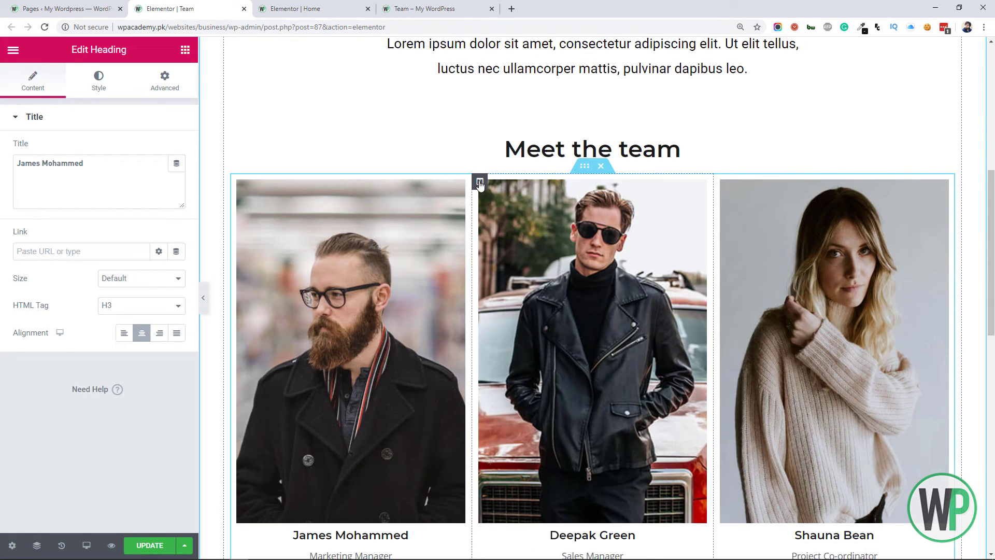
right_click(479, 182)
left_click(511, 364)
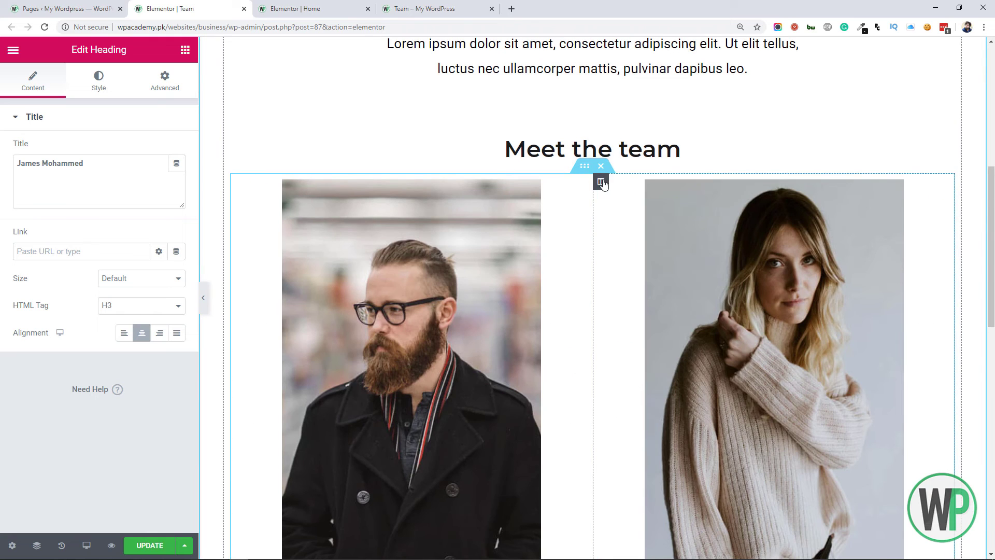
right_click(600, 182)
left_click(635, 364)
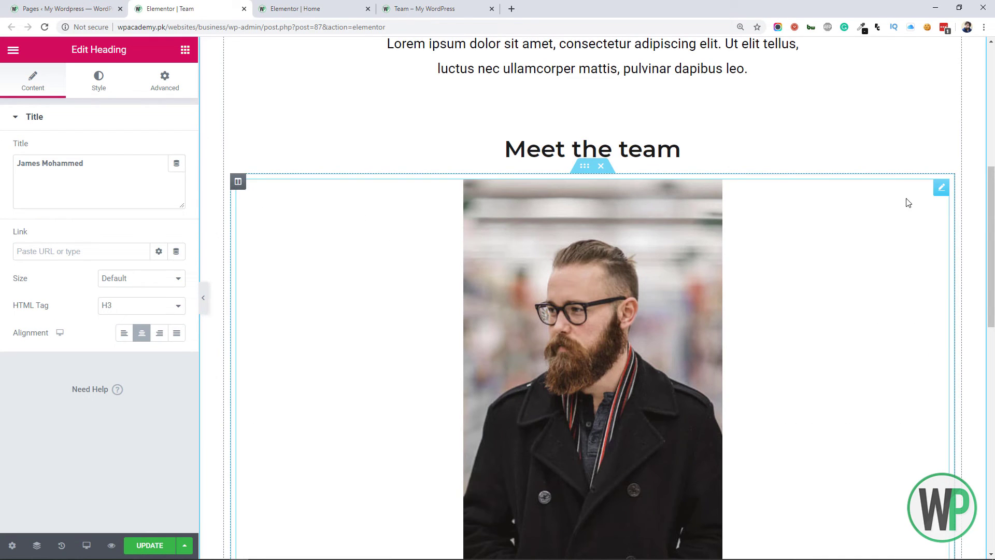
Step: Delete the image, job title text and name heading from the remaining member column so it is empty
right_click(945, 187)
left_click(939, 365)
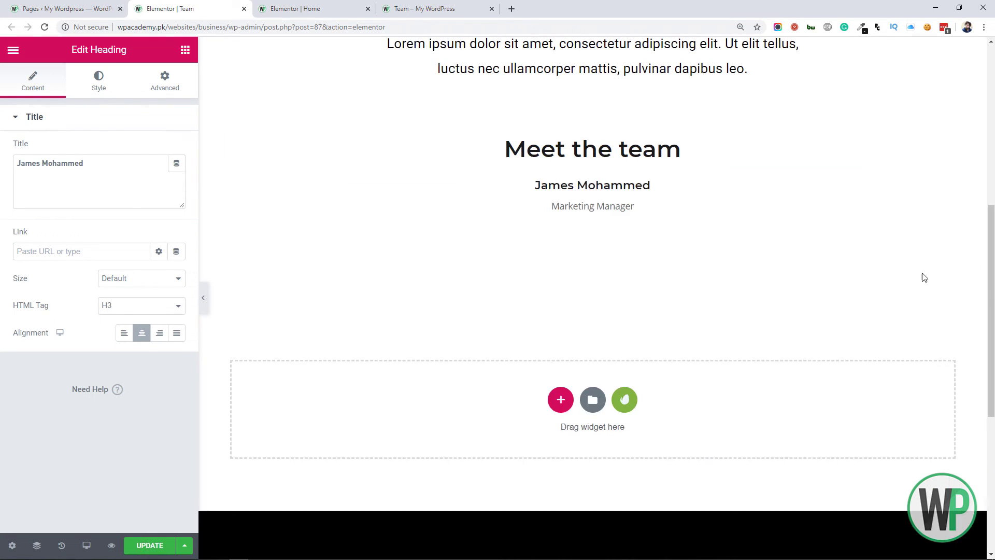
right_click(942, 202)
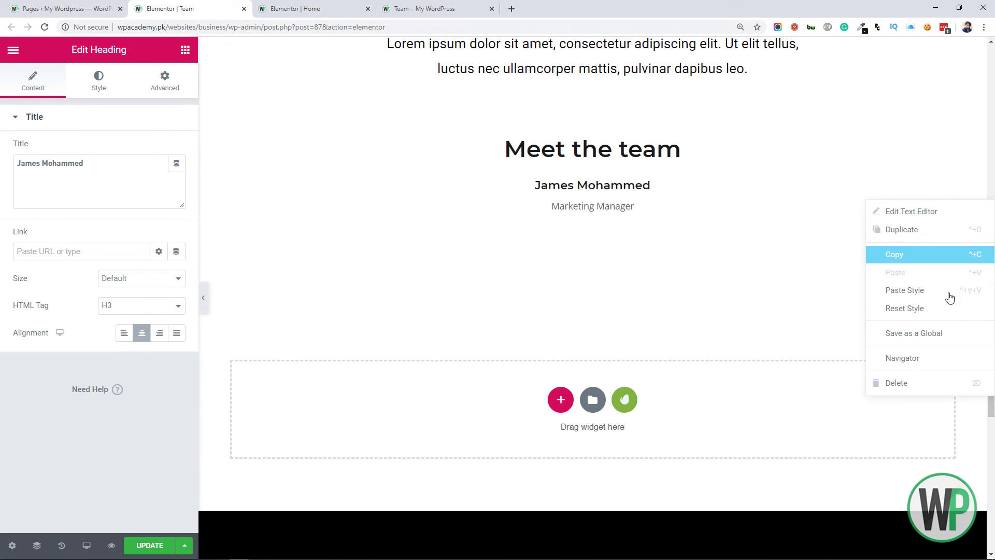
left_click(936, 383)
right_click(942, 189)
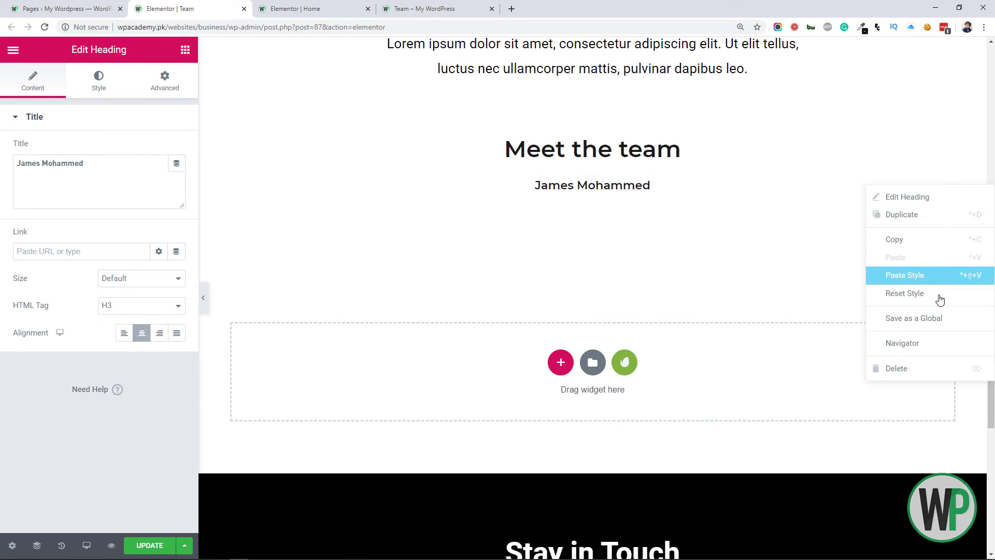
left_click(930, 367)
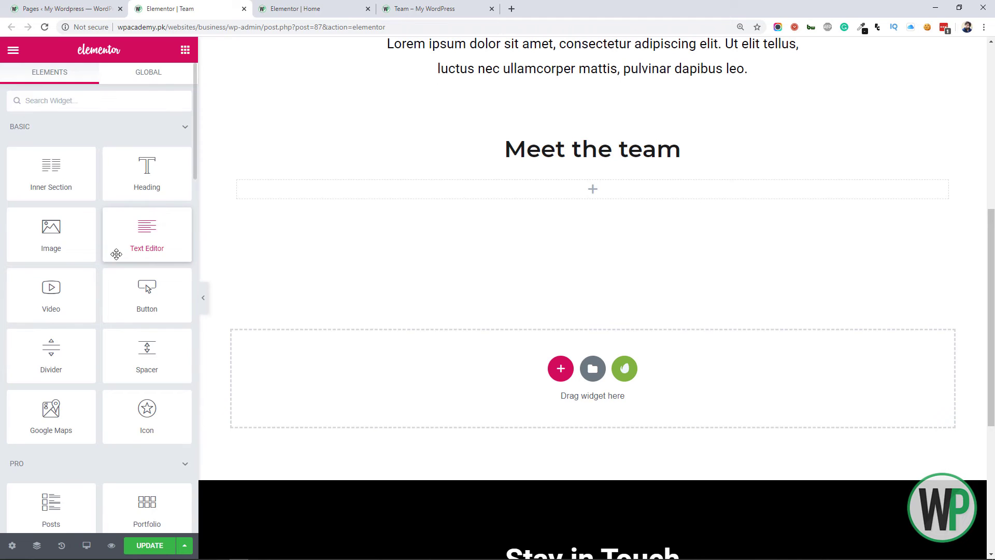
Step: Add a Posts widget to the empty column under Meet the team and set its query source to Team Members
scroll(116, 254, "down", 5)
left_click_drag(71, 192, 437, 185)
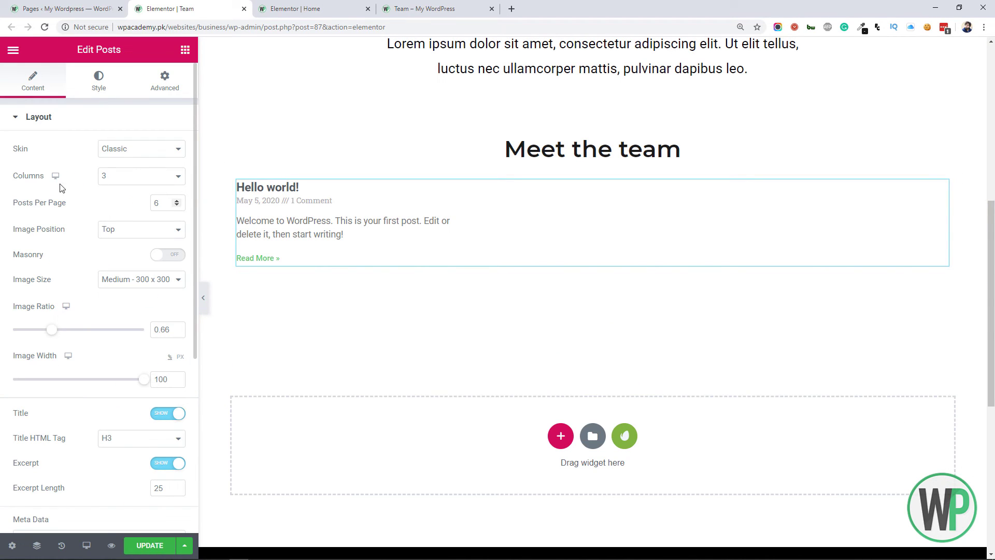
scroll(80, 202, "down", 5)
left_click(91, 421)
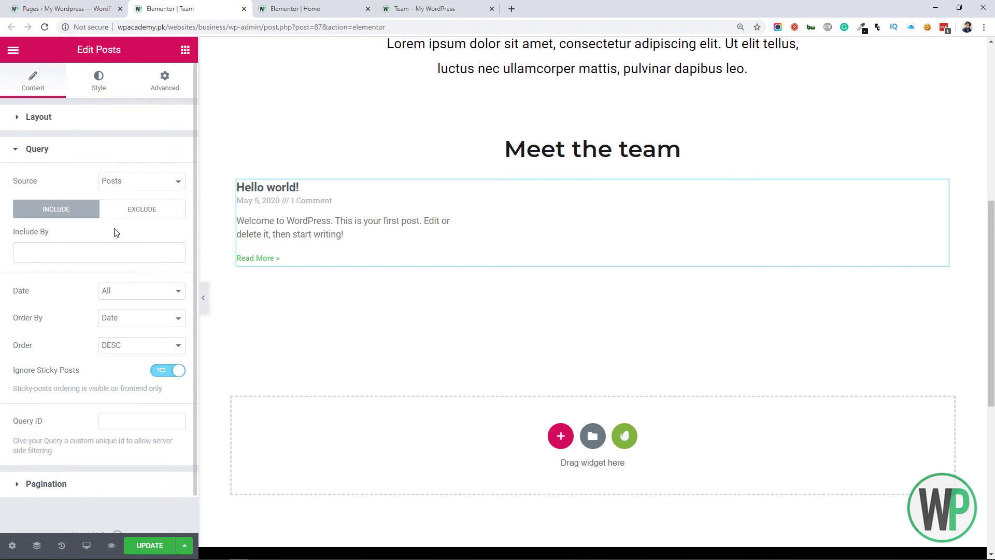
left_click(117, 181)
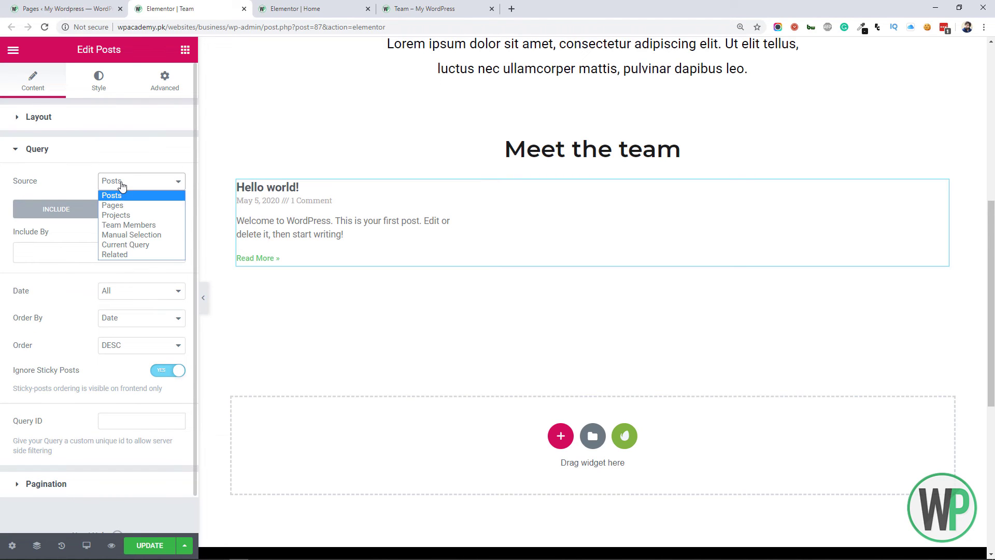
left_click(141, 224)
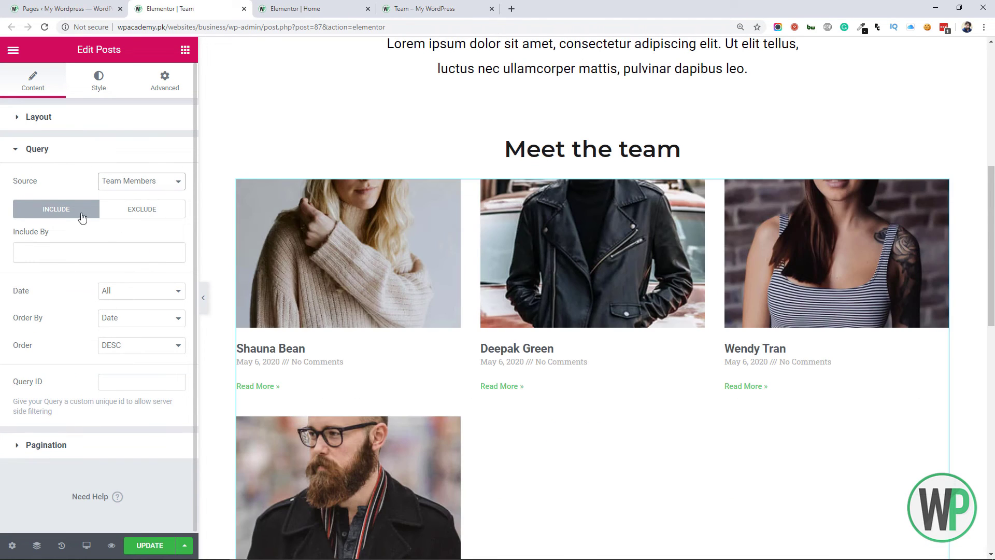
Step: Check the live Team page's design, and hide the excerpt and the Read More link in the Posts widget
left_click(101, 126)
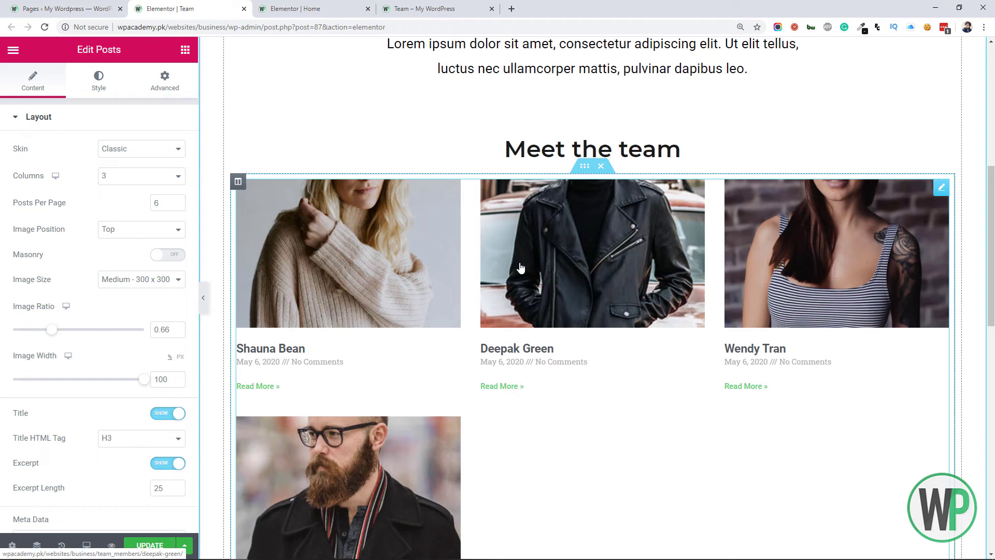
left_click(425, 9)
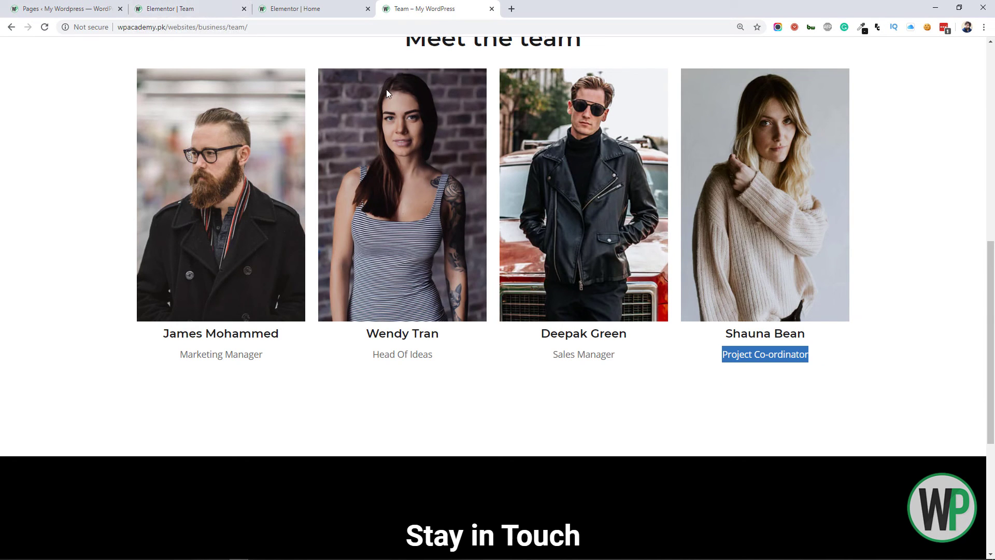
left_click(167, 9)
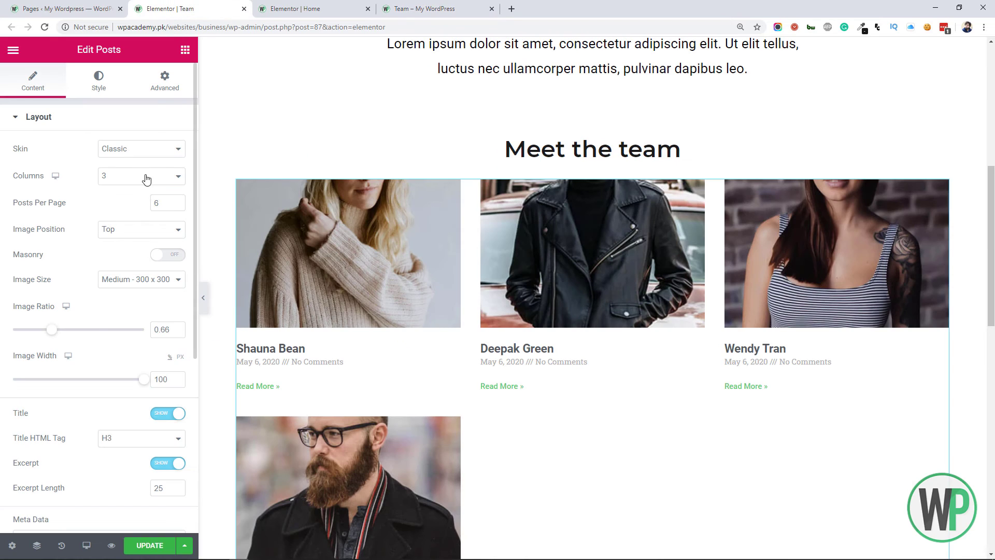
scroll(146, 349, "down", 2)
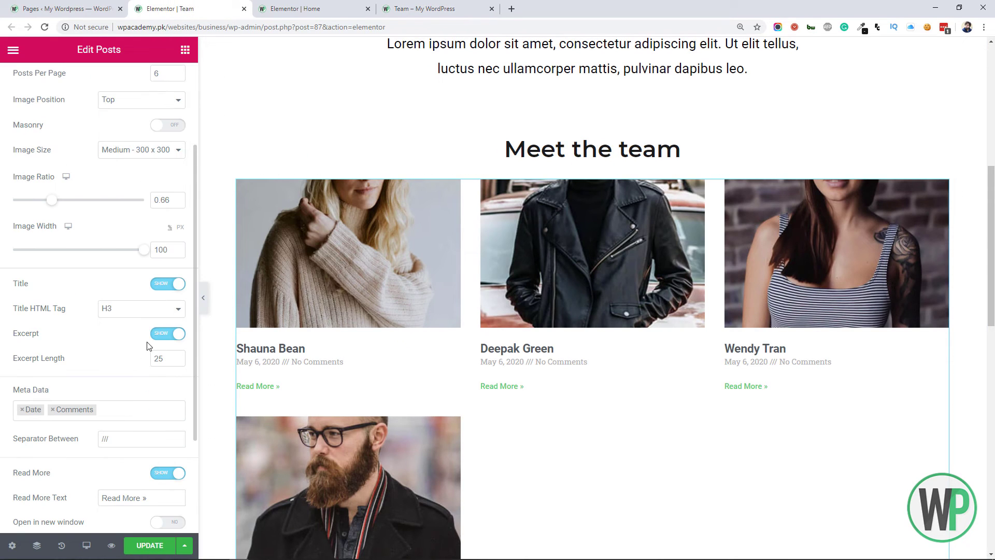
left_click(168, 335)
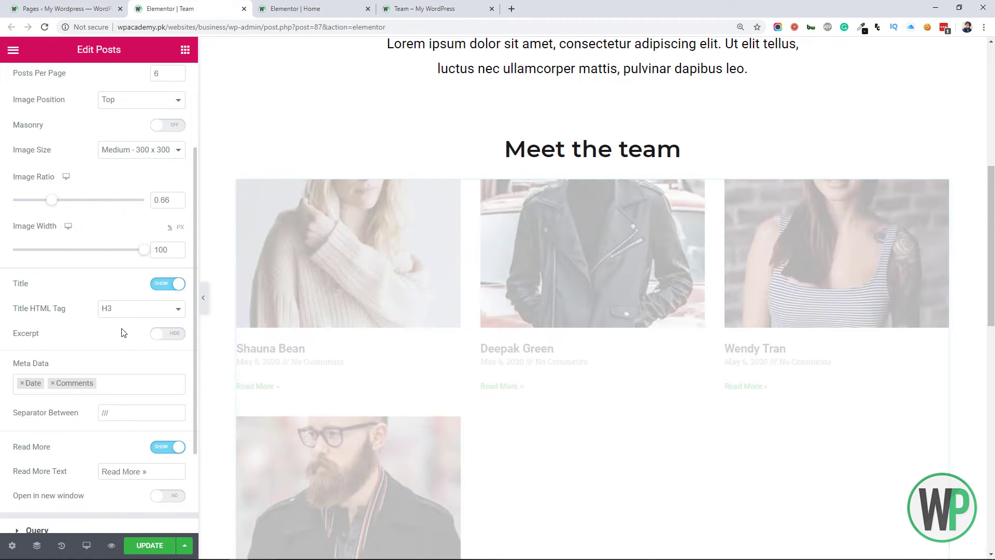
left_click(161, 447)
Step: Remove Comments and Date from the Posts widget's meta data
scroll(135, 336, "down", 3)
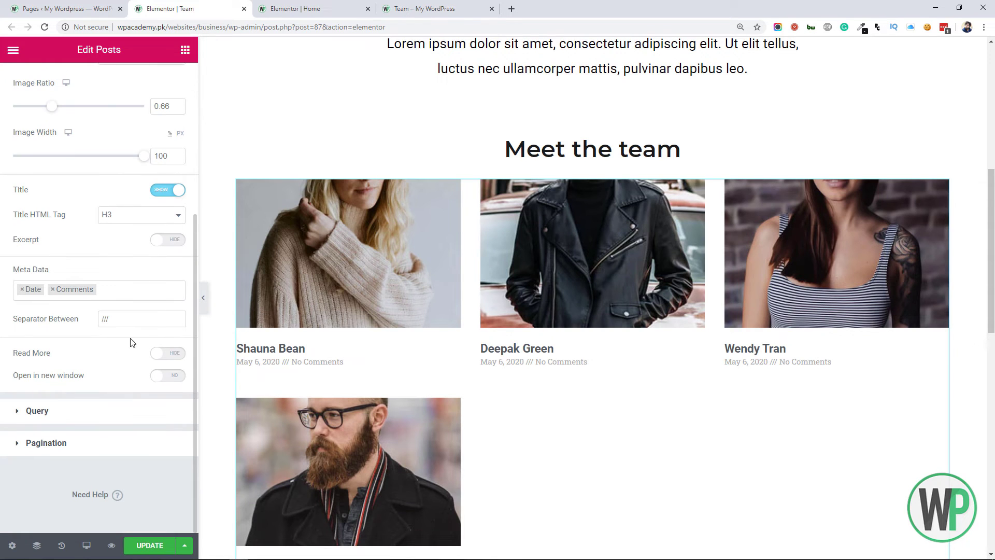
left_click(54, 293)
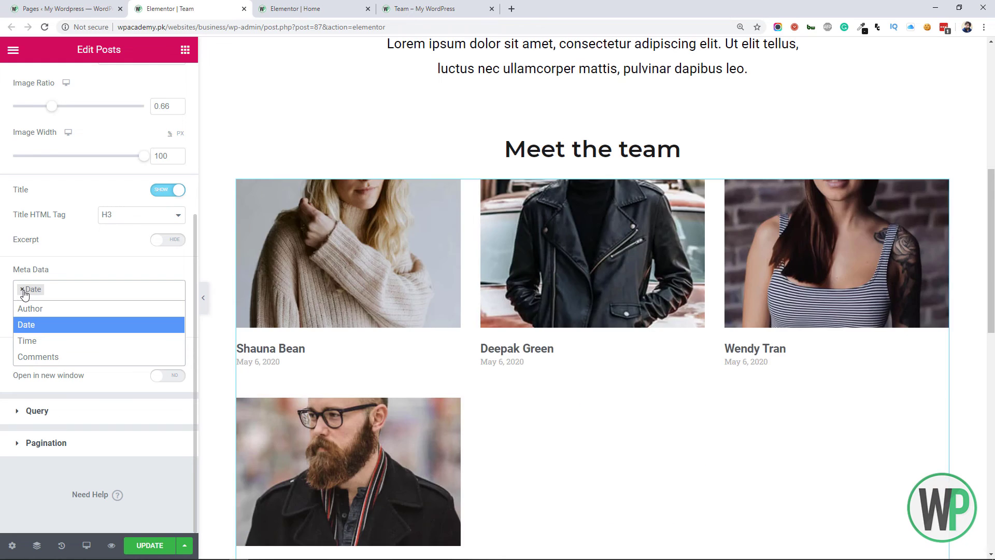
left_click(22, 290)
scroll(67, 233, "up", 4)
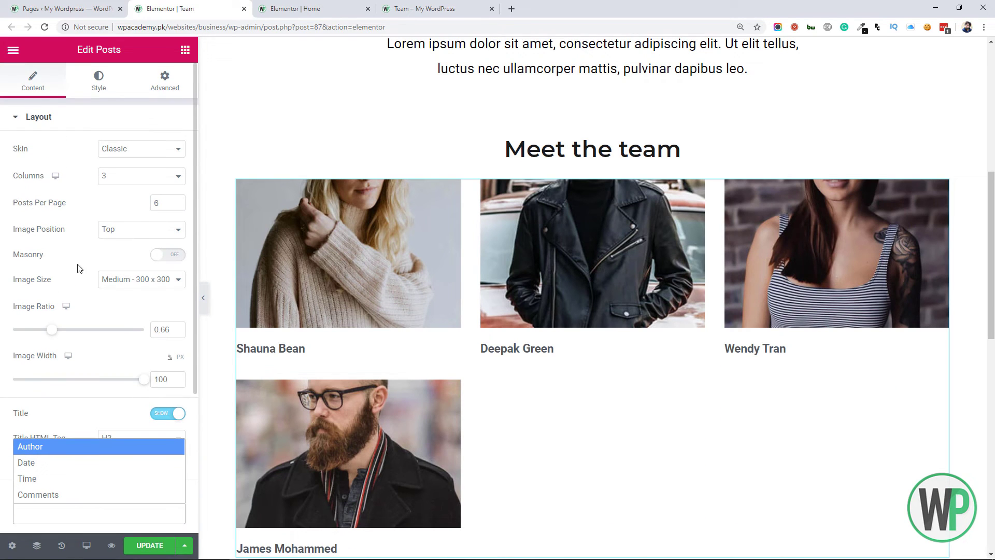
left_click(63, 229)
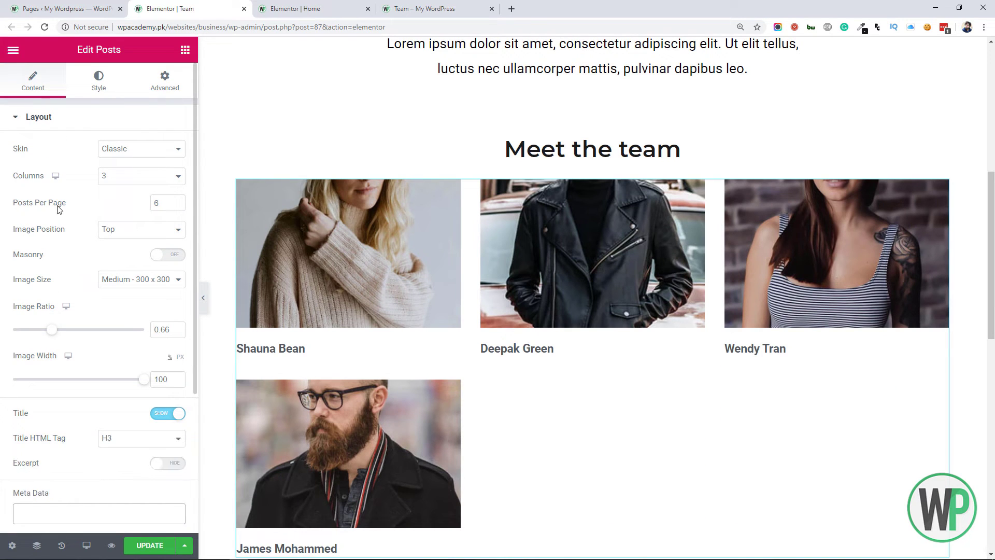
Step: Center-align the Posts widget's content and set its image size to Full
left_click(92, 87)
left_click(156, 232)
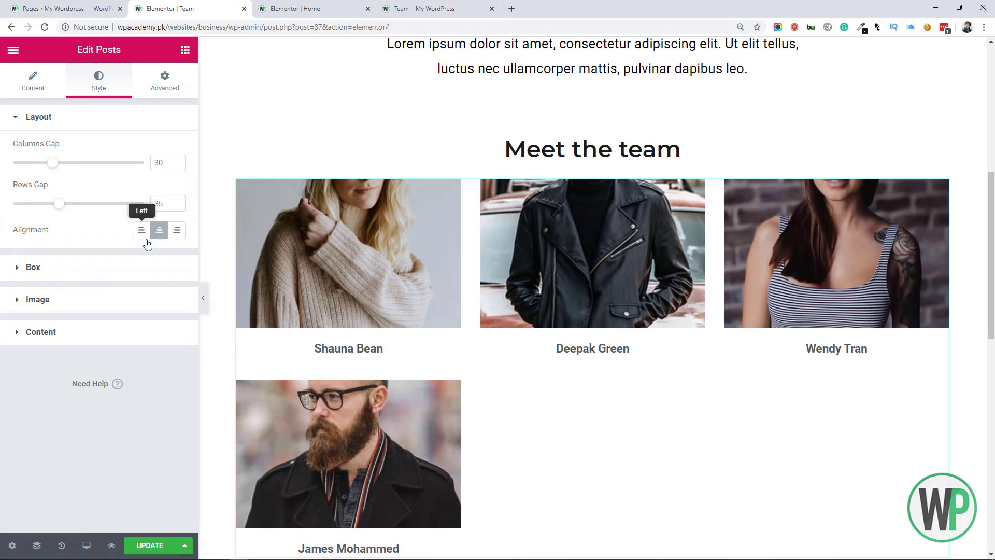
left_click(36, 85)
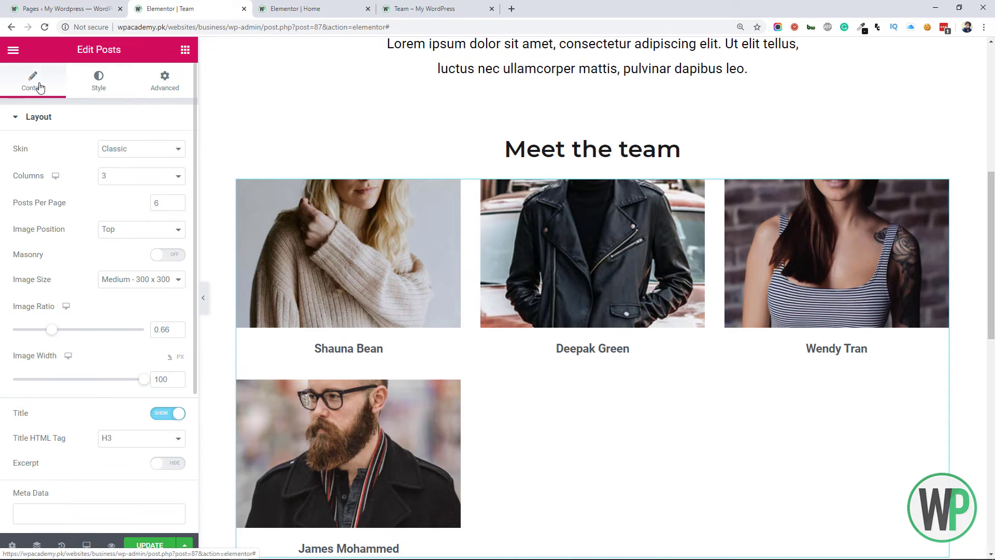
left_click(155, 280)
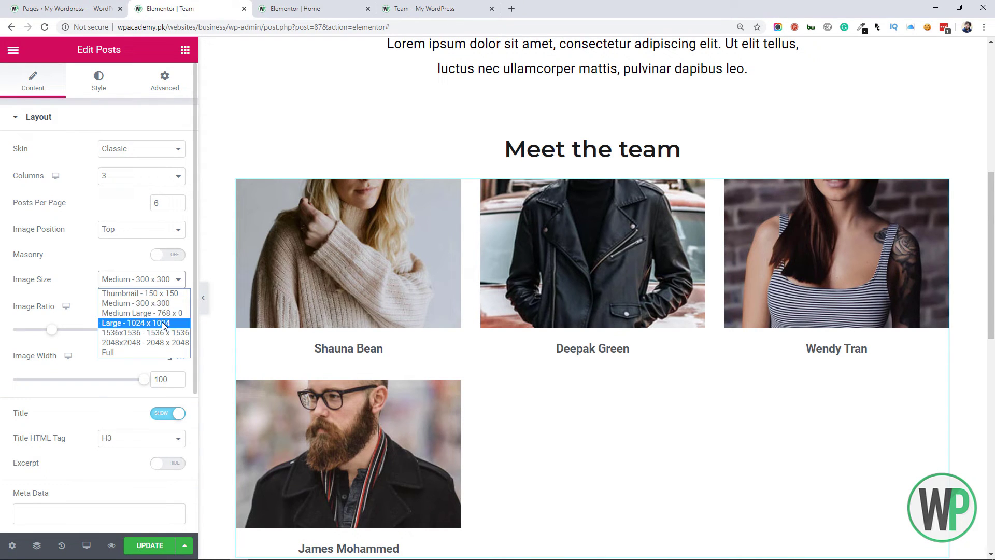
left_click(166, 353)
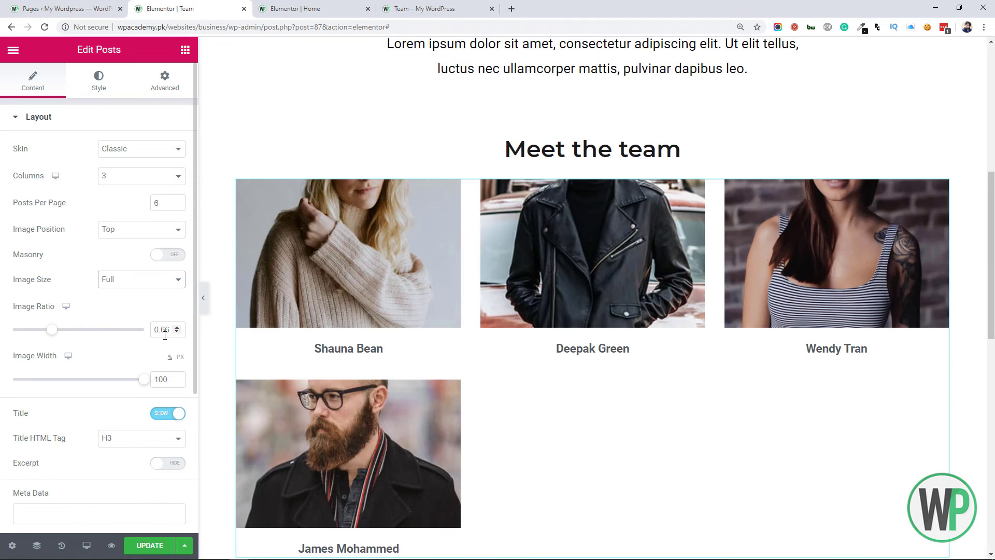
Step: Increase the Posts widget's image ratio to 1.44
left_click(176, 327)
left_click_drag(171, 330, 144, 332)
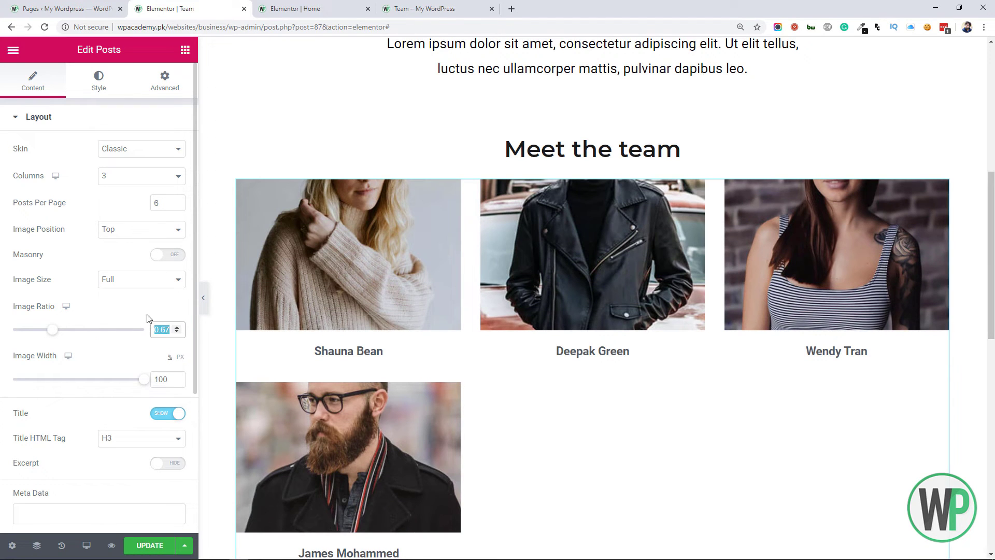
type("1")
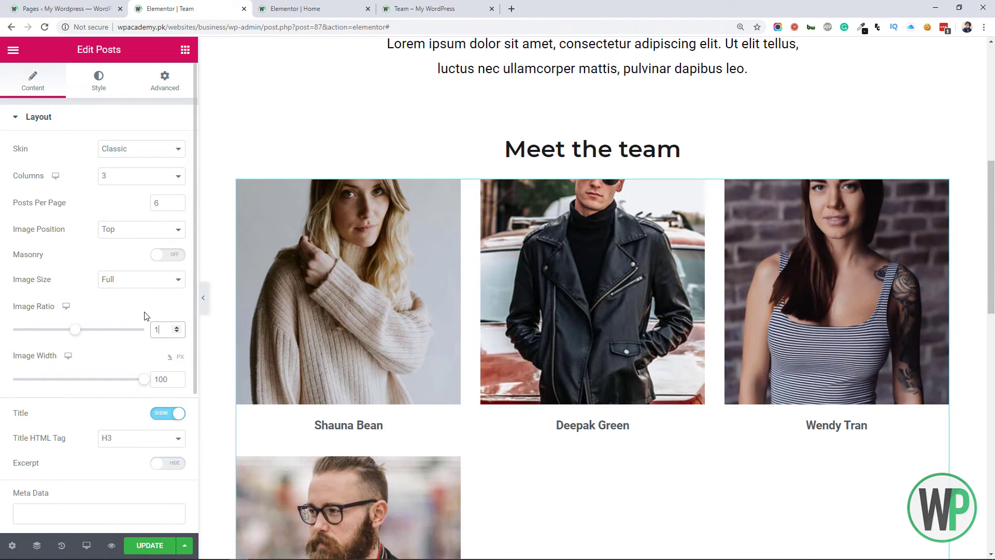
left_click(177, 327)
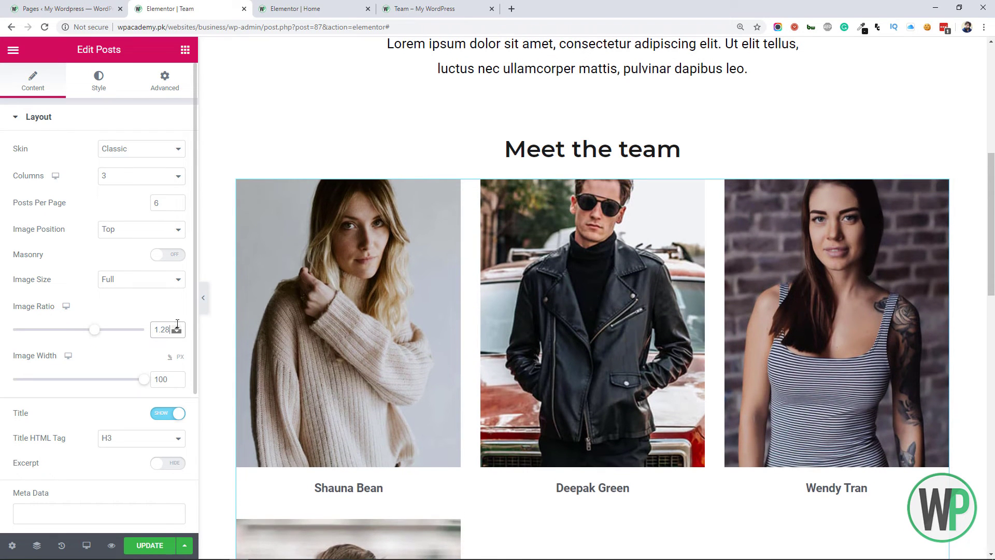
left_click(178, 328)
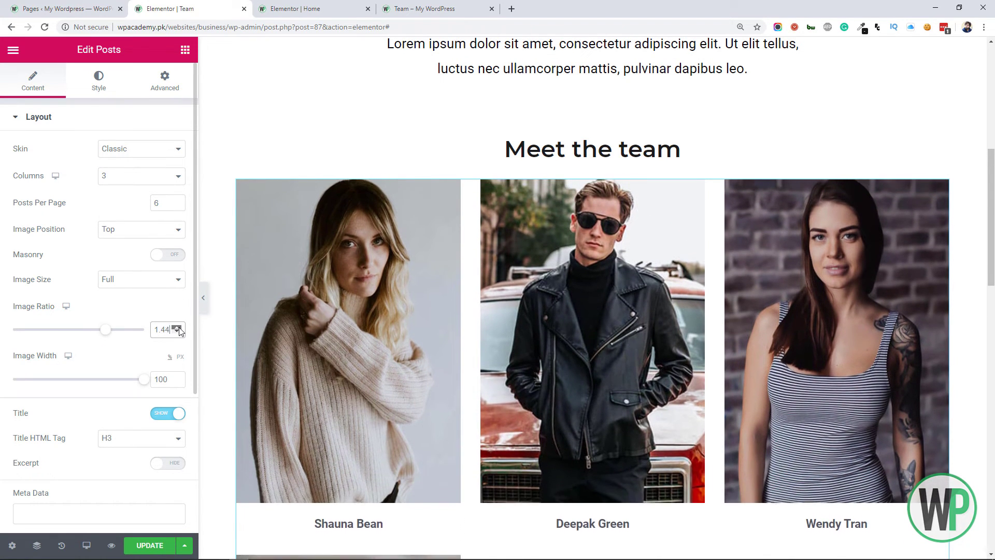
Step: Set the Posts widget's image ratio to 1.5 and review the team grid
left_click(177, 332)
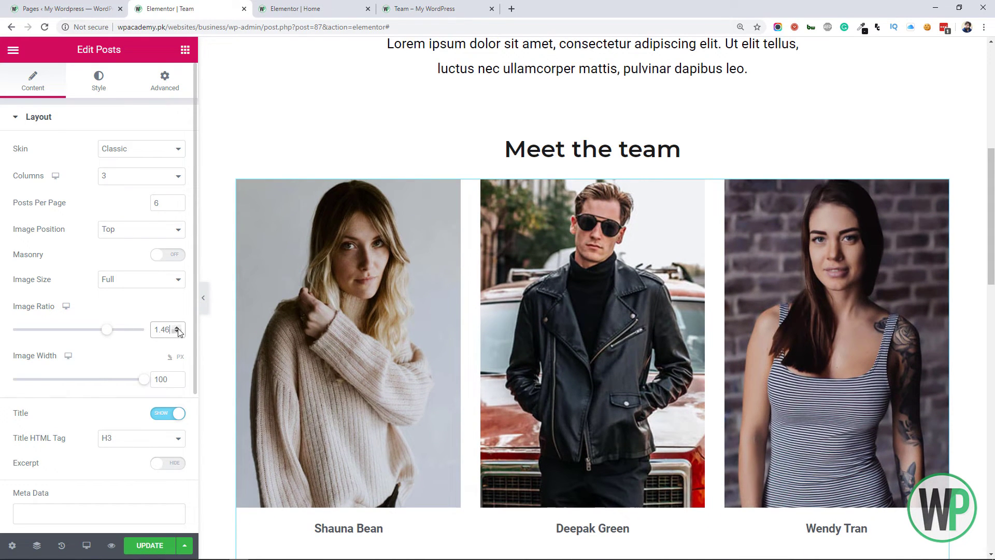
left_click(177, 328)
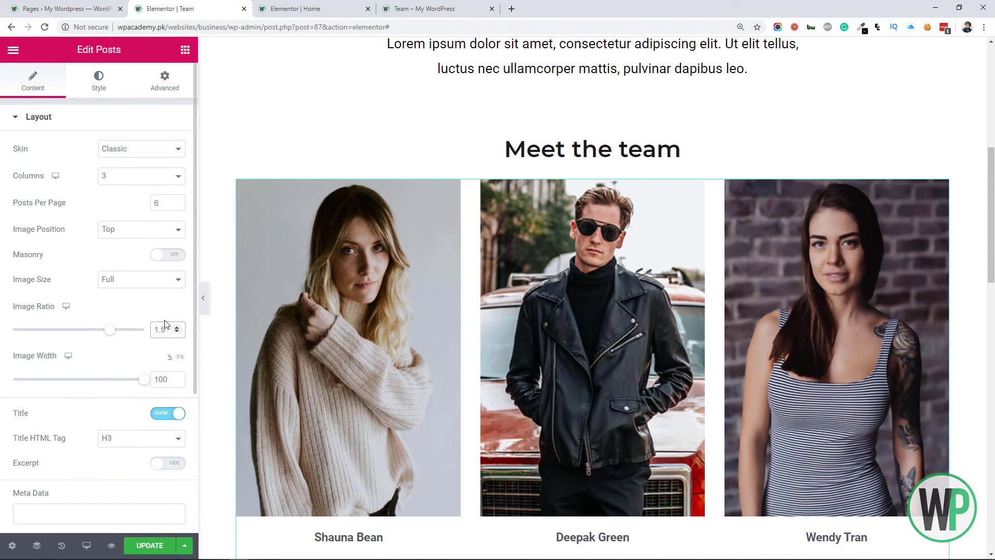
scroll(553, 252, "down", 5)
scroll(554, 252, "up", 3)
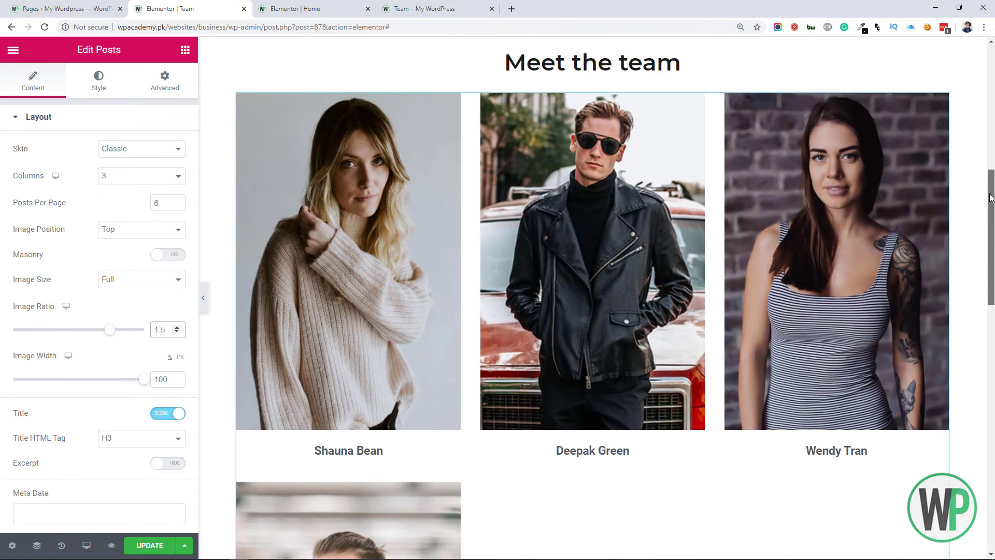
Step: Arrange the Posts widget's team members in 4 columns
left_click(159, 180)
left_click(156, 175)
left_click(157, 175)
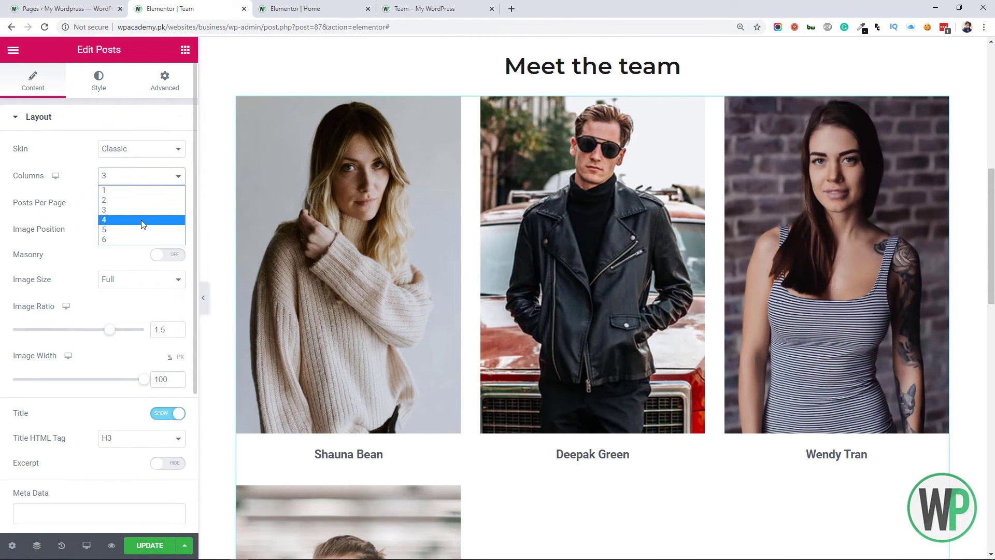
left_click(139, 222)
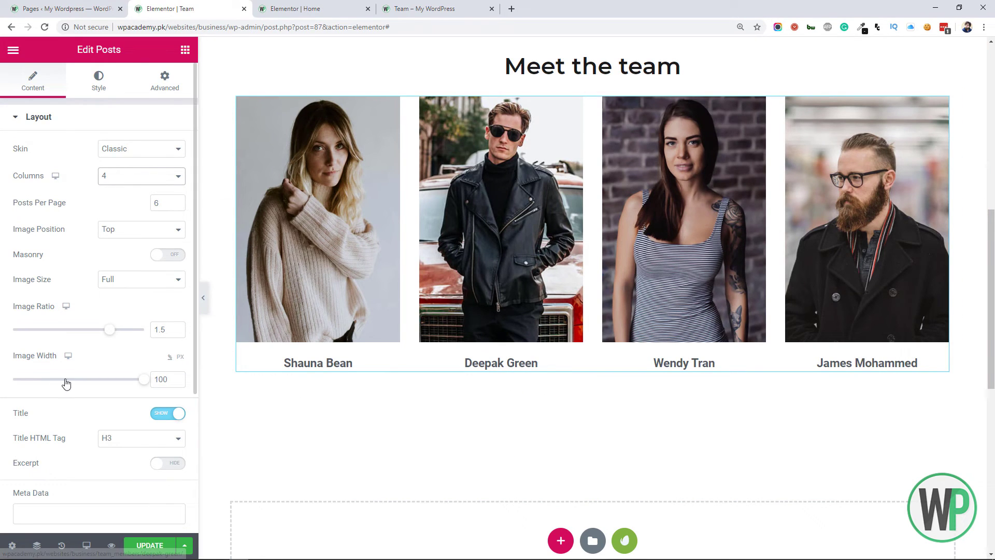
Step: Check which meta data fields and skins the Posts widget offers
scroll(66, 384, "down", 4)
left_click(104, 315)
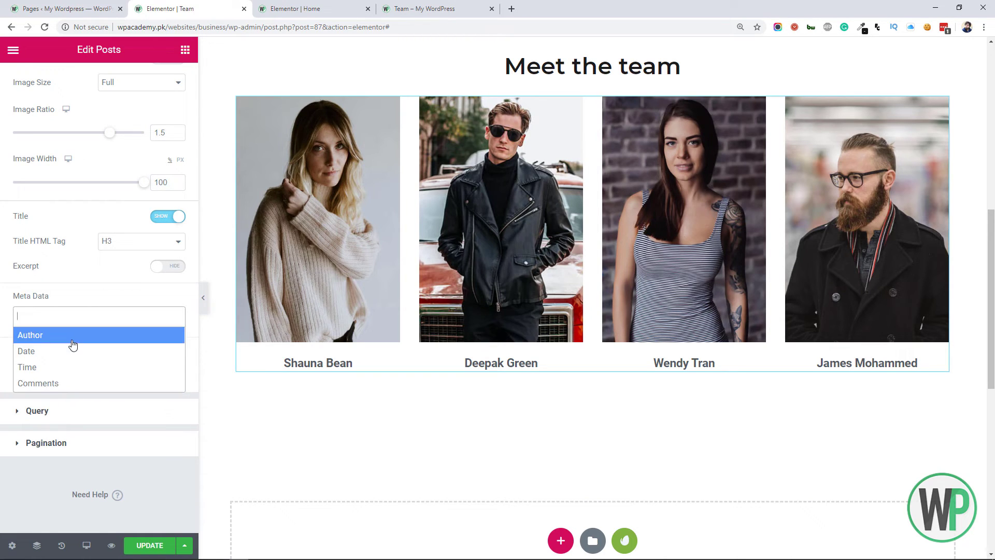
left_click(2, 378)
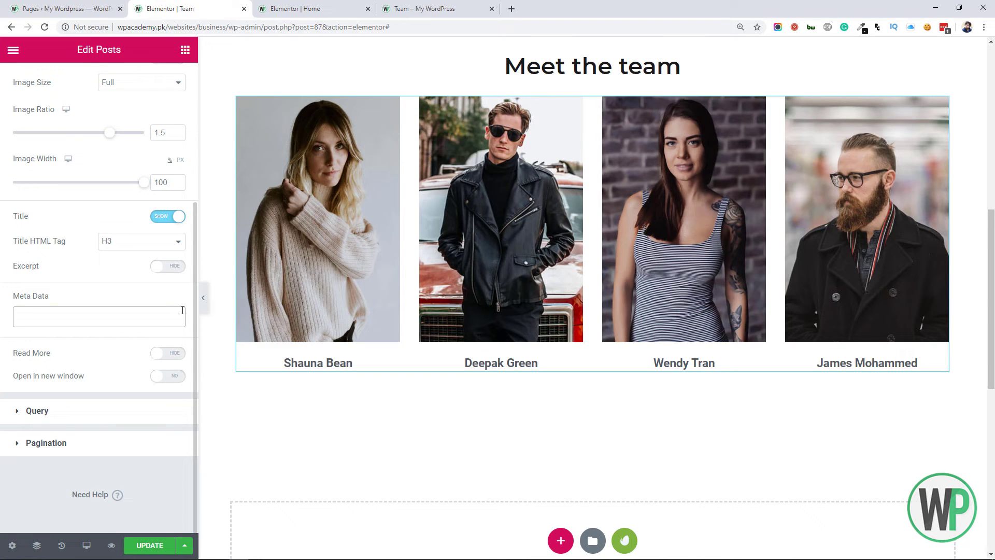
scroll(141, 311, "up", 4)
left_click(153, 148)
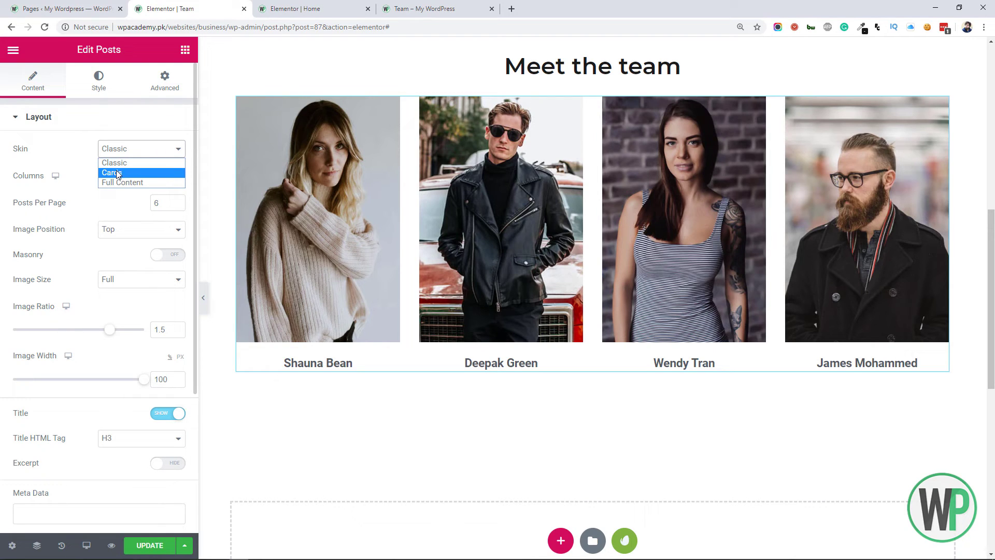
left_click(73, 169)
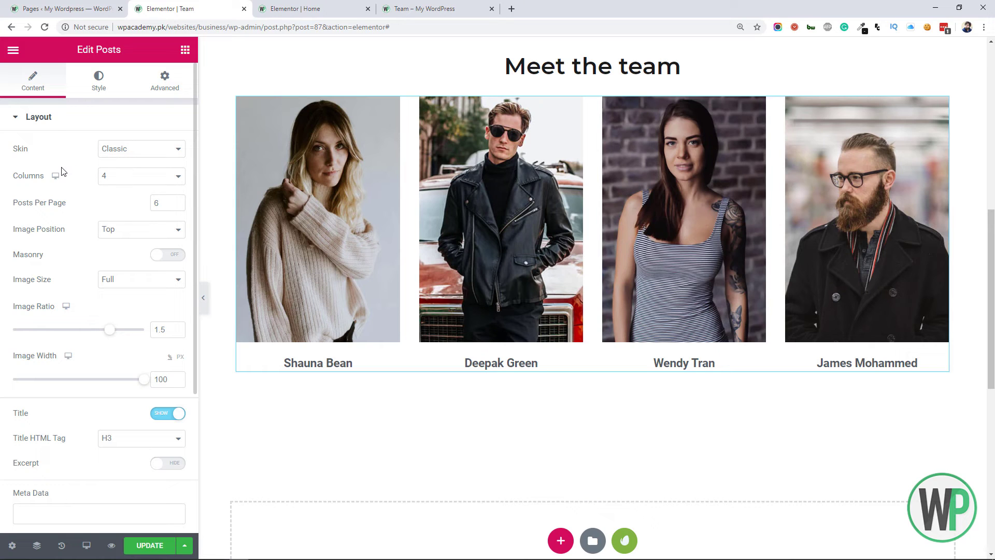
Step: Install and activate the Elementor Custom Skin plugin from the WordPress plugin directory, and dismiss its PRO notice
key("ctrl+shift+Tab")
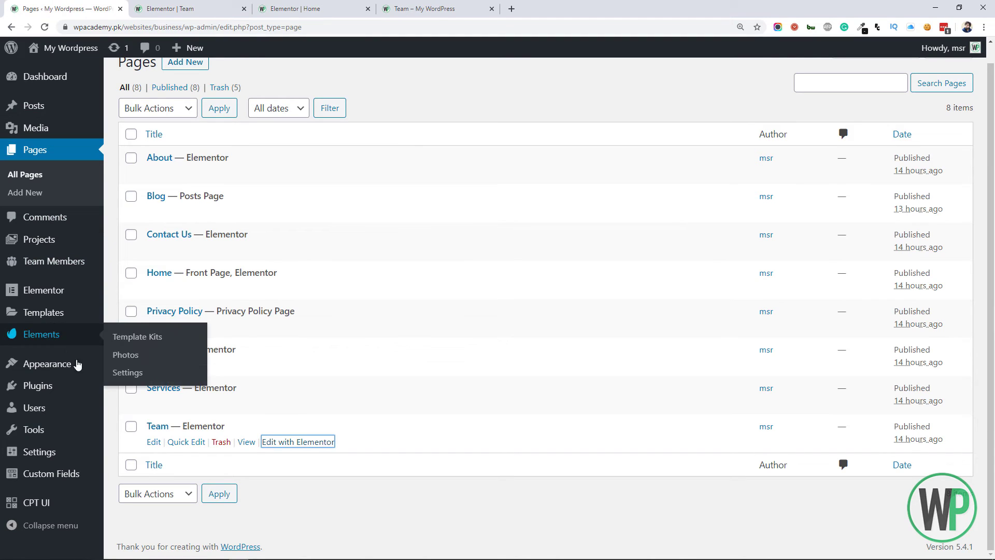
left_click(123, 406)
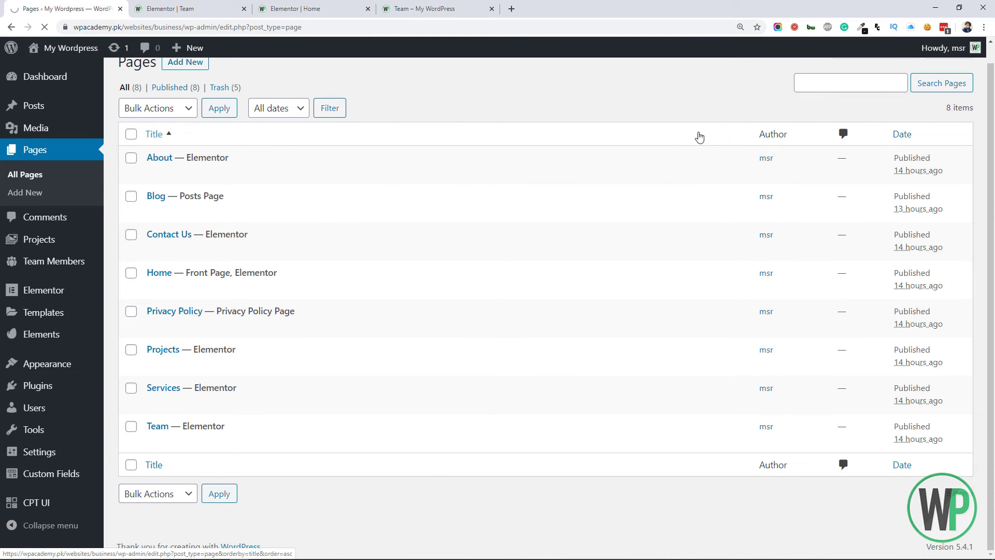
left_click(810, 124)
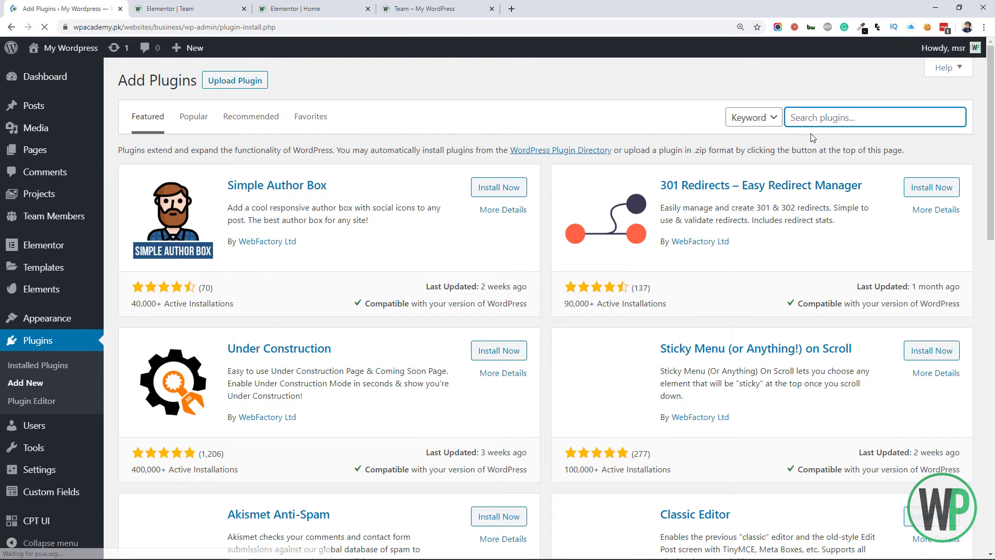
type("elementor custom skin")
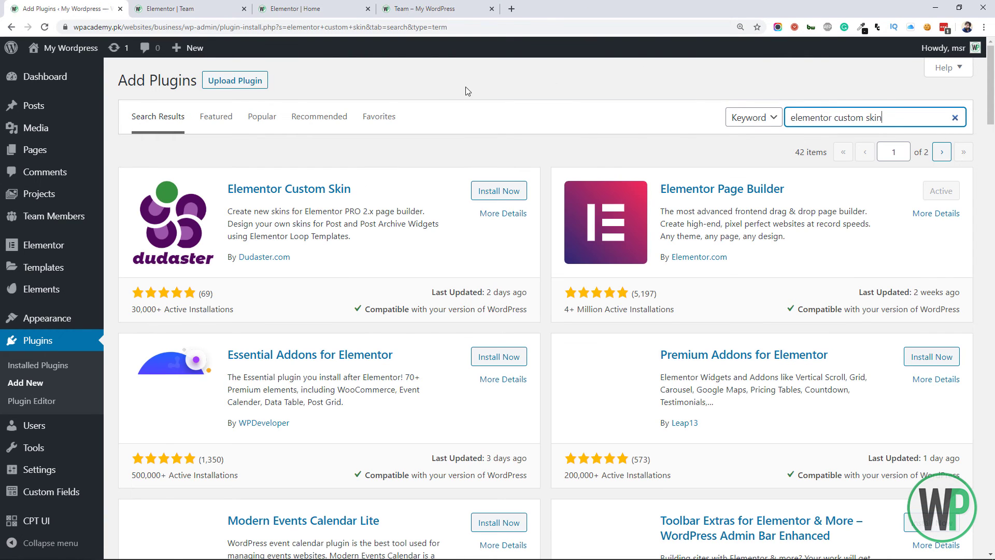
left_click(483, 192)
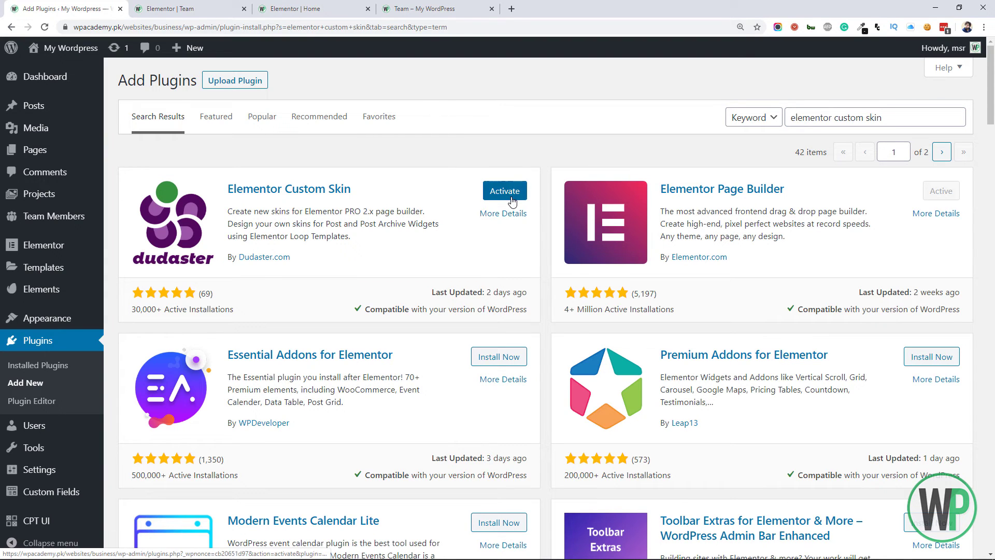
left_click(507, 199)
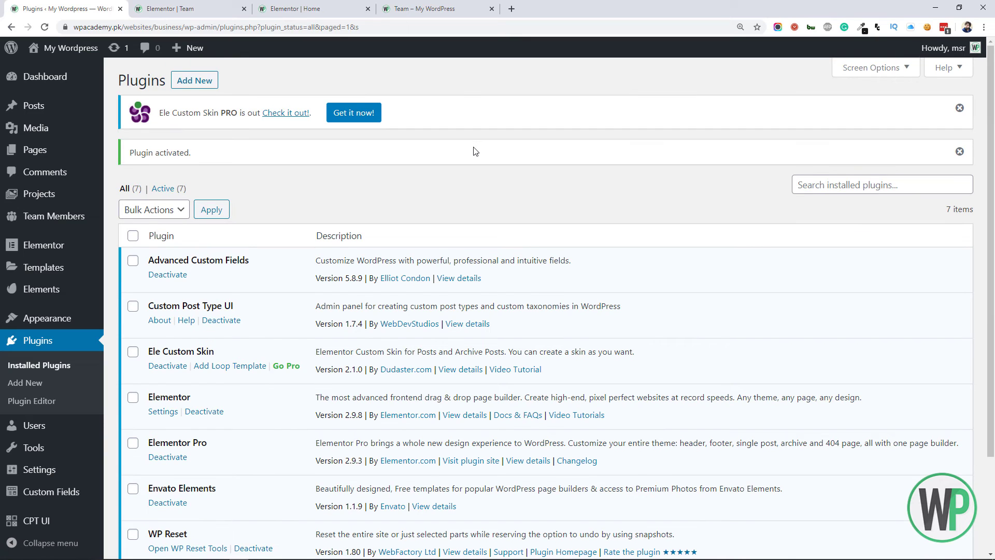
left_click(960, 108)
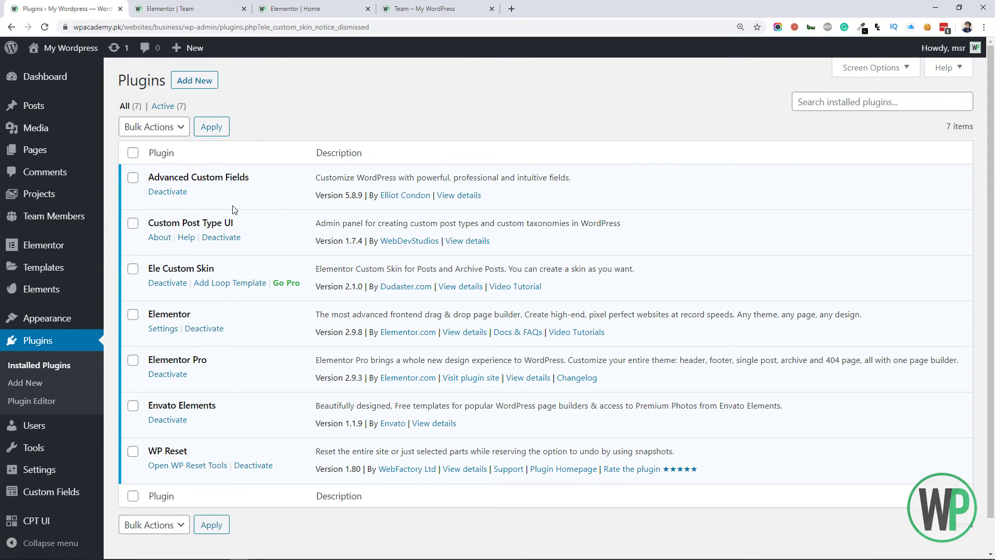
Step: Create a new Loop template named Team Members in the Theme Builder
mouse_move(75, 274)
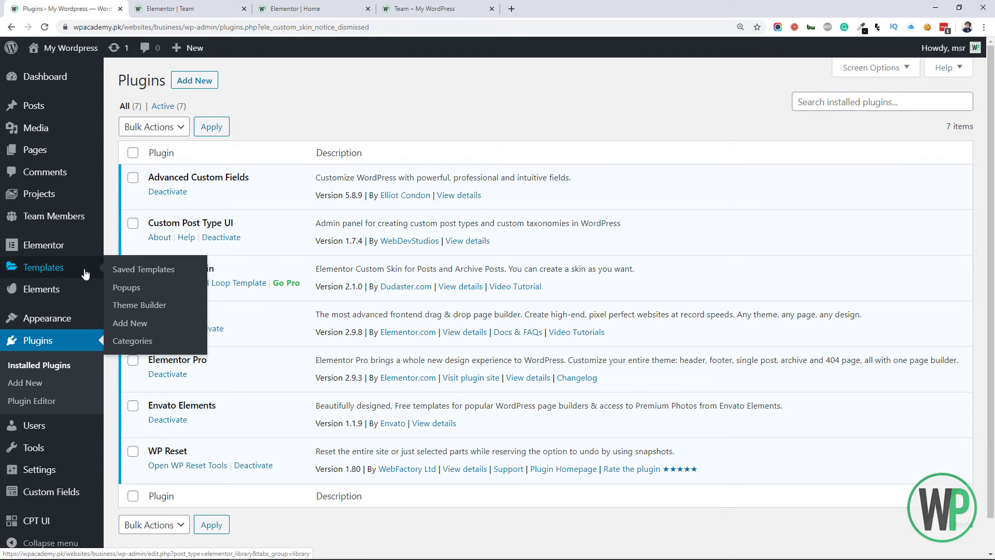
left_click(118, 306)
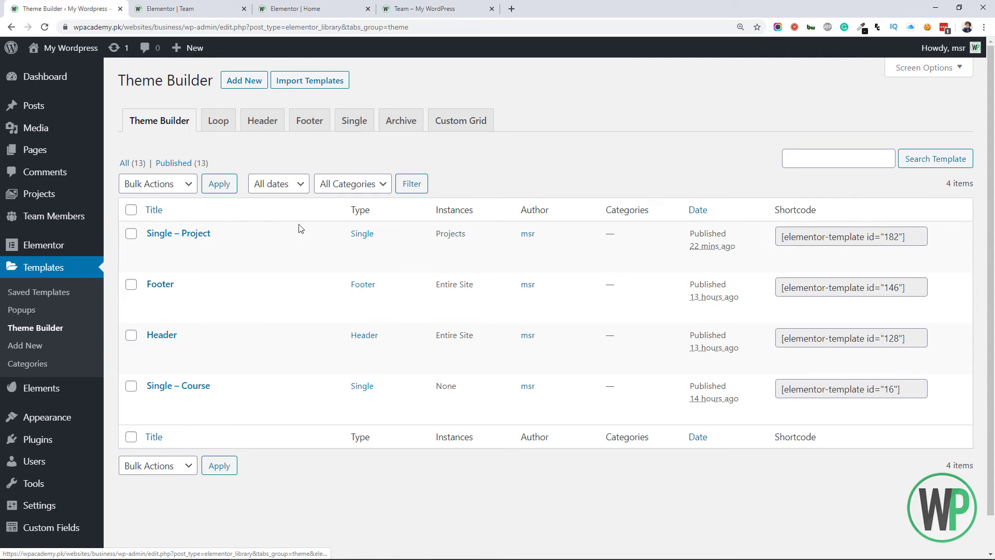
left_click(228, 126)
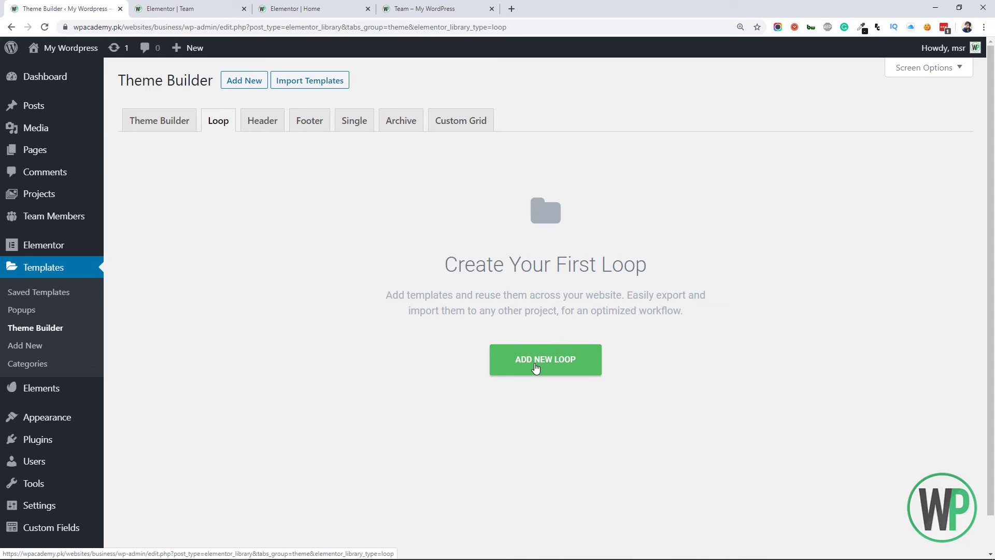
left_click(536, 367)
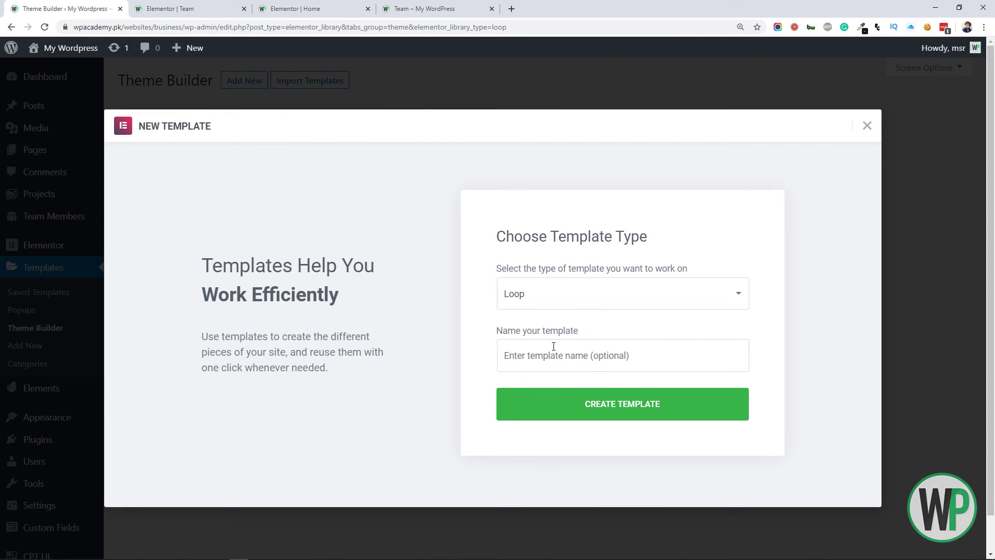
left_click(562, 344)
type("Team Members")
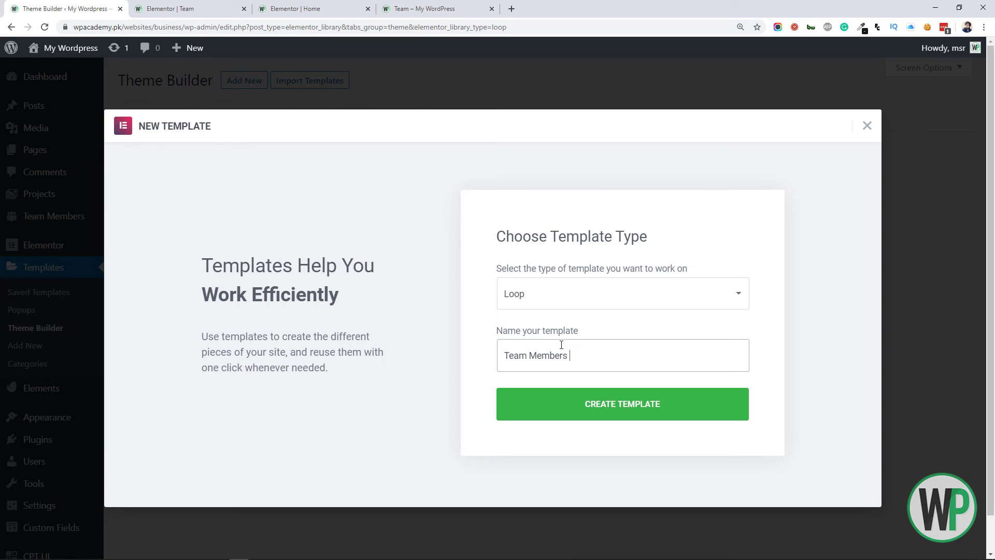
left_click(626, 411)
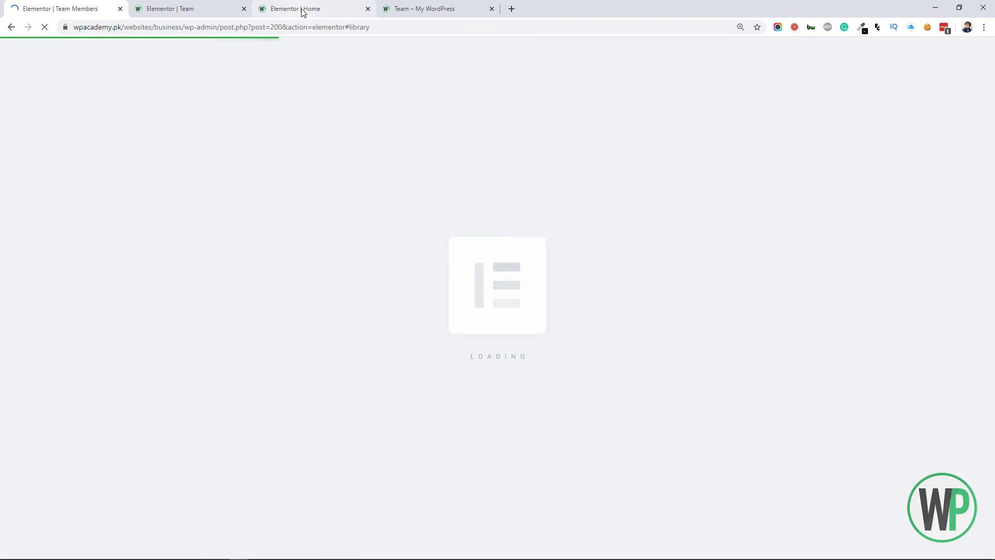
Step: Close the Home page's editor and dismiss the template library in the Team Members loop template
left_click(303, 10)
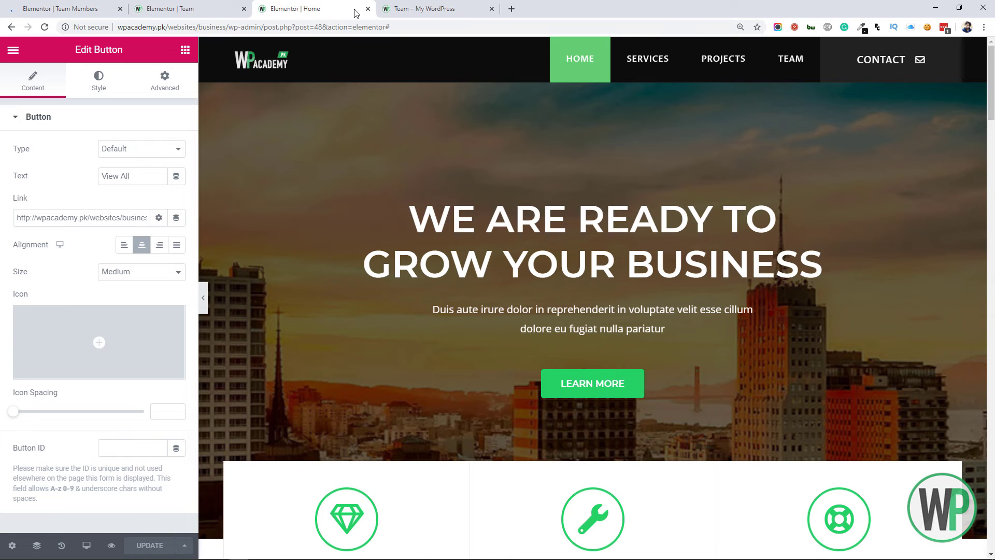
left_click(368, 8)
left_click(68, 9)
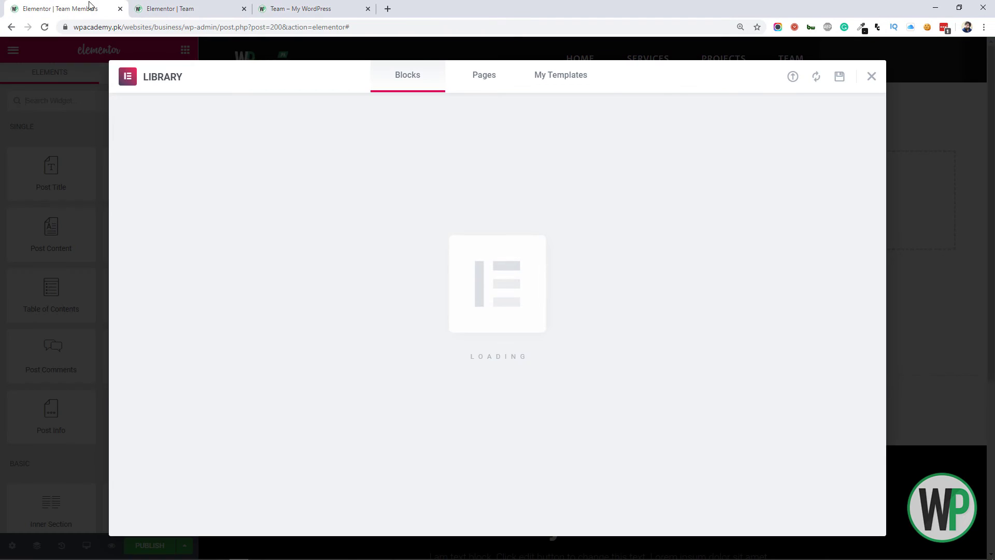
left_click(871, 77)
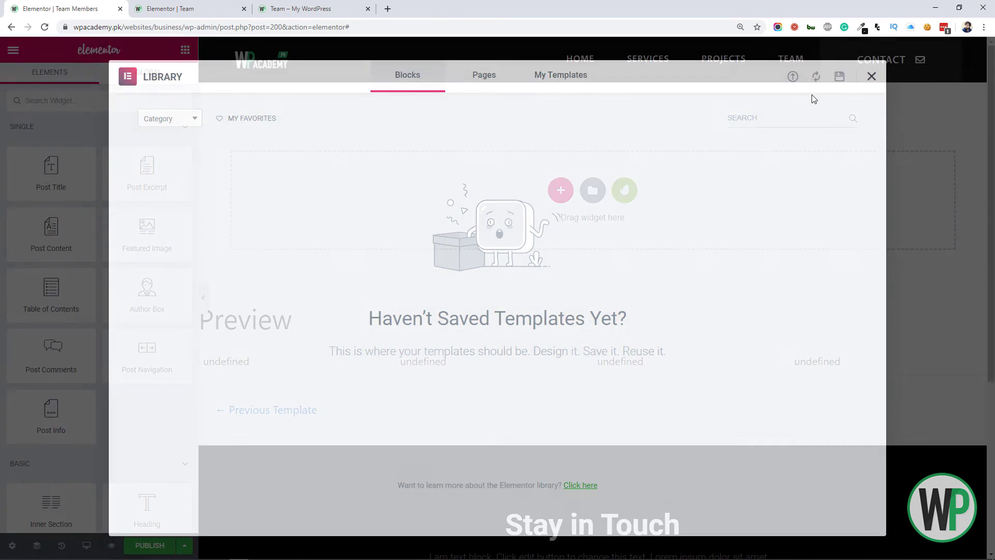
Step: Add a single-column section to the loop template and place a Featured Image widget in it
left_click(565, 191)
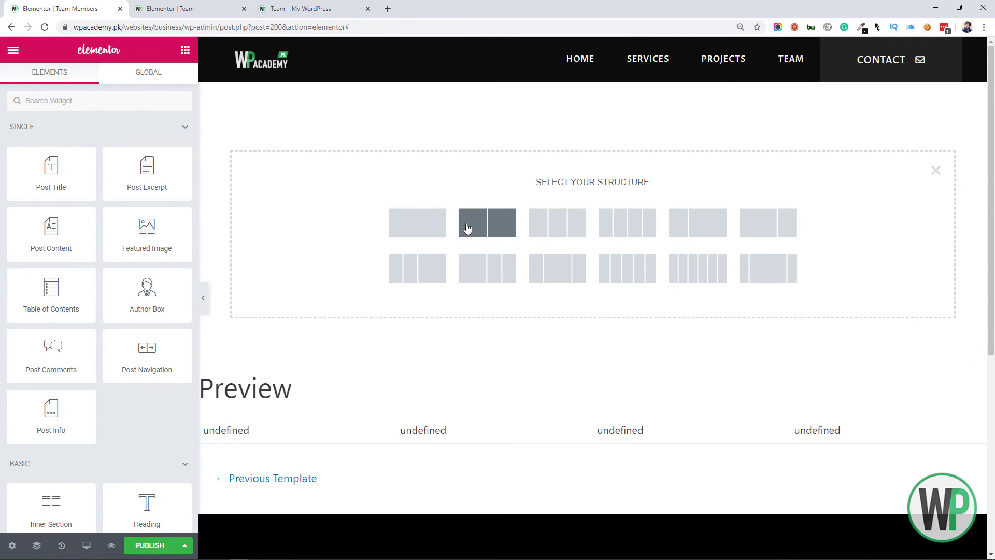
left_click(438, 231)
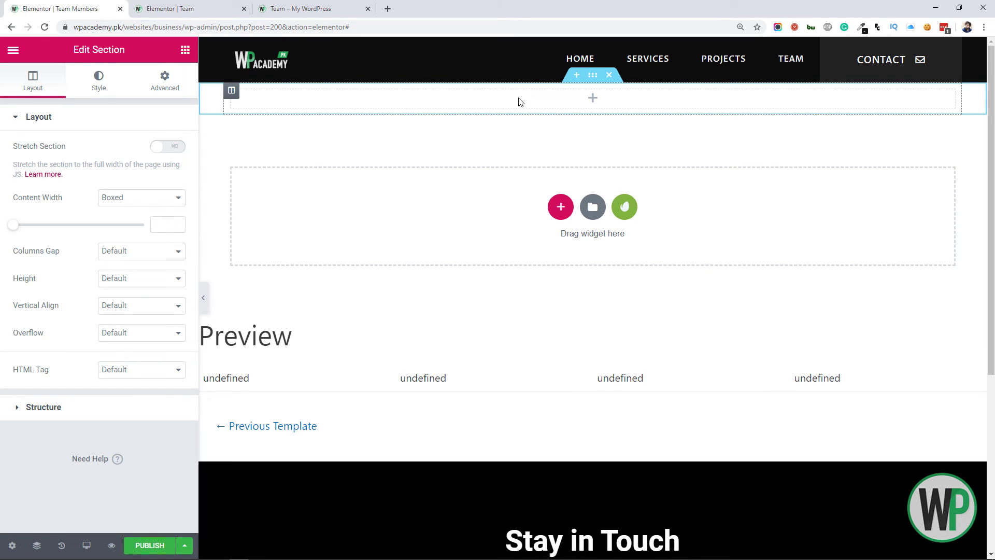
left_click(185, 50)
left_click_drag(147, 231, 369, 100)
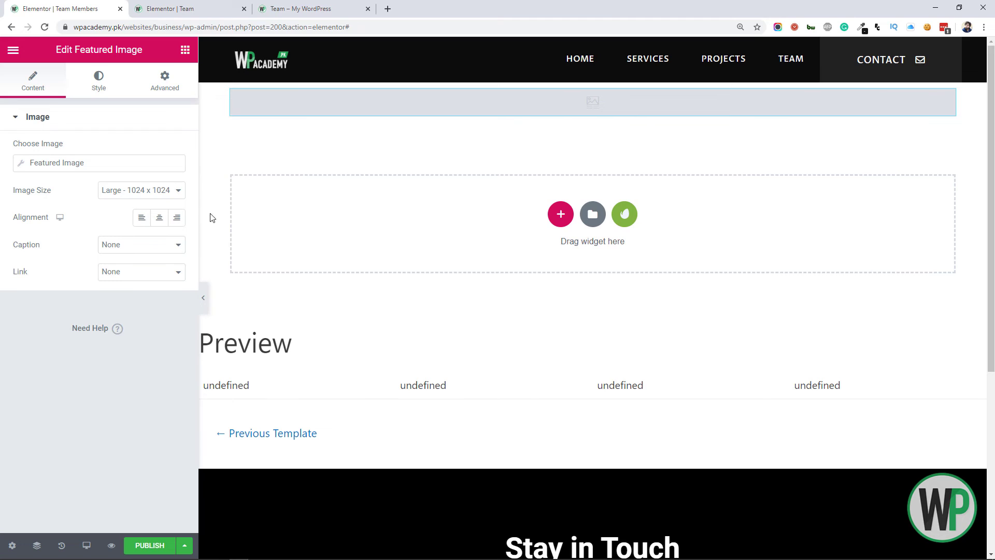
Step: Set the loop template's dynamic preview content to Team with the member whose name starts with J, and apply the preview
left_click(12, 545)
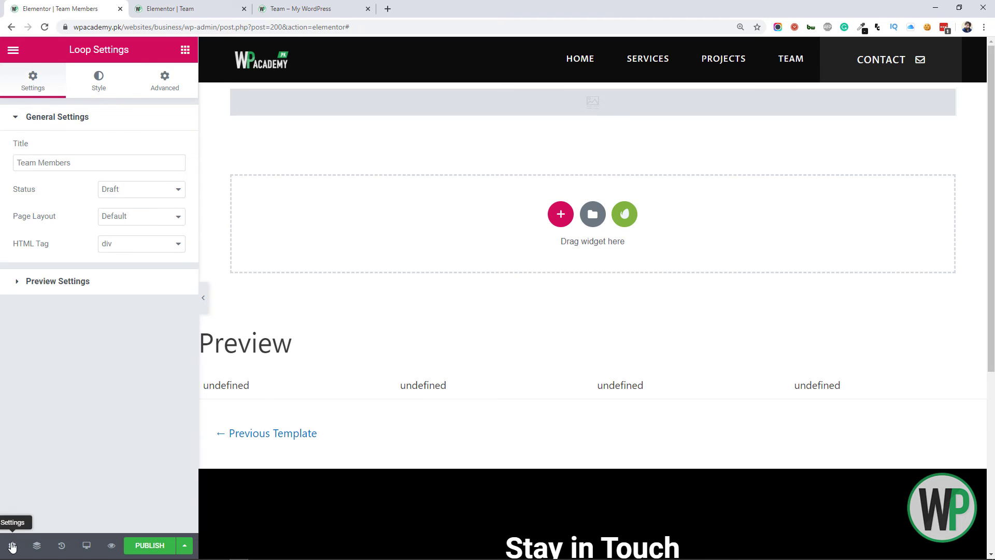
left_click(106, 281)
left_click(126, 201)
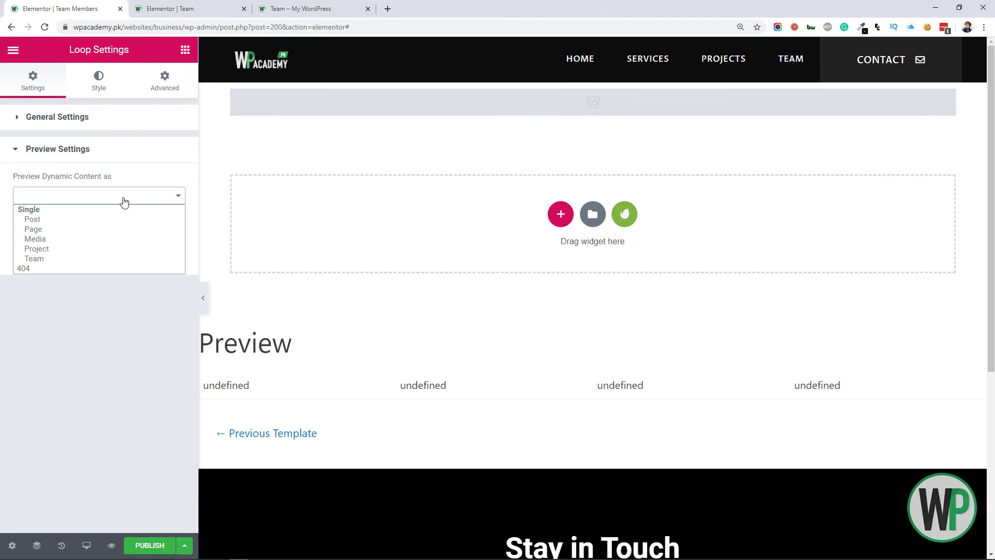
left_click(120, 257)
left_click(96, 234)
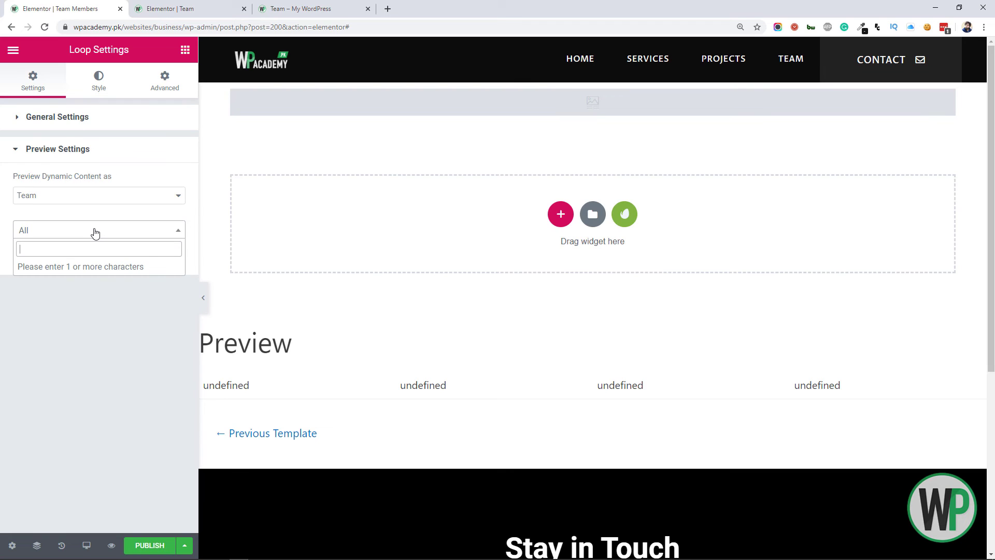
type("se")
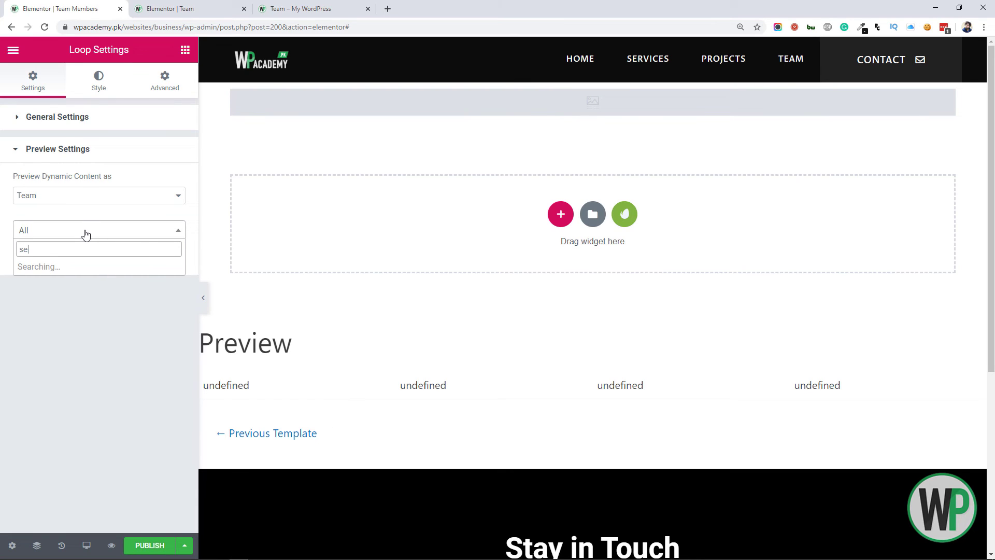
key("BackSpace")
key("BackSpace")
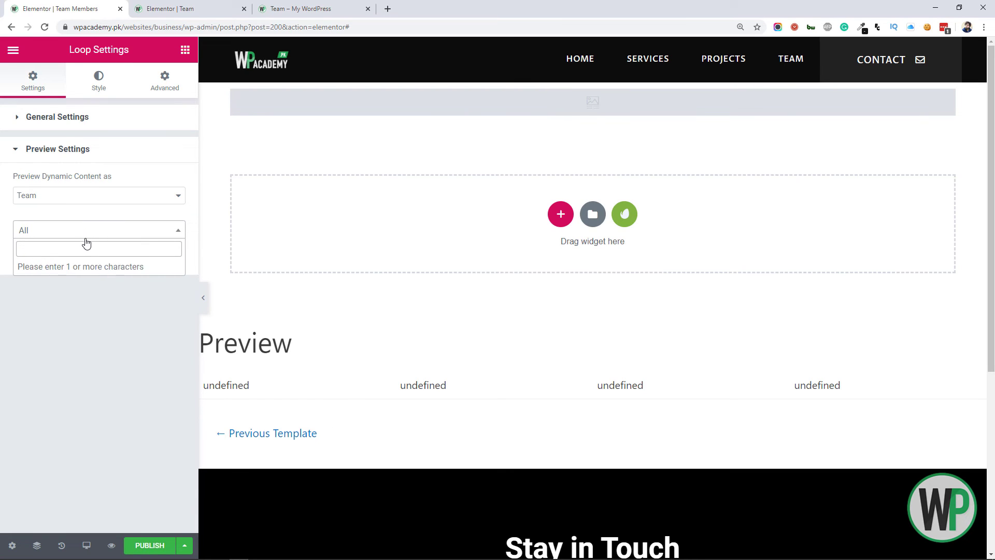
type("ja")
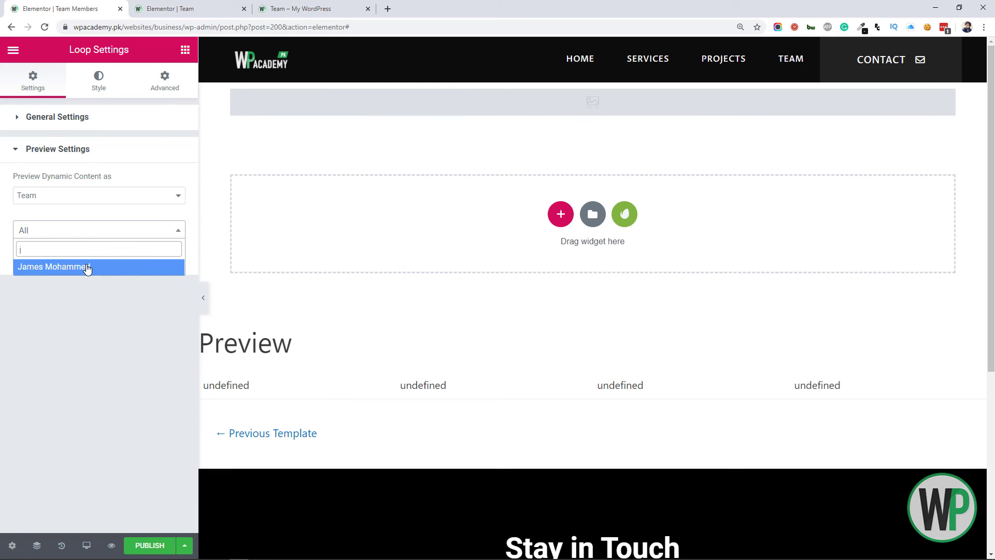
left_click(85, 267)
left_click_drag(136, 260, 173, 257)
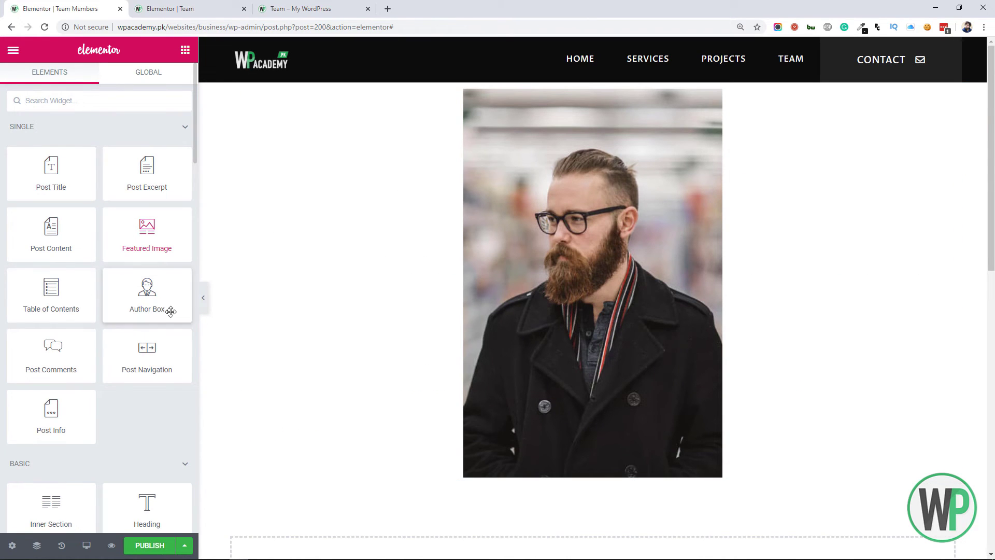
Step: Set the Featured Image widget to Full image size, centre alignment and a width of 100%
left_click_drag(146, 231, 530, 247)
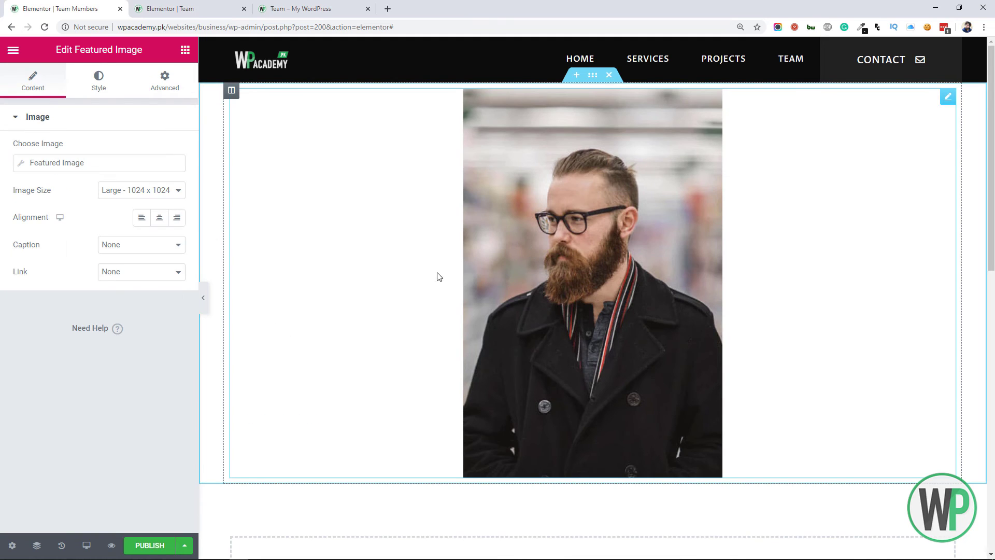
left_click(118, 195)
left_click(134, 264)
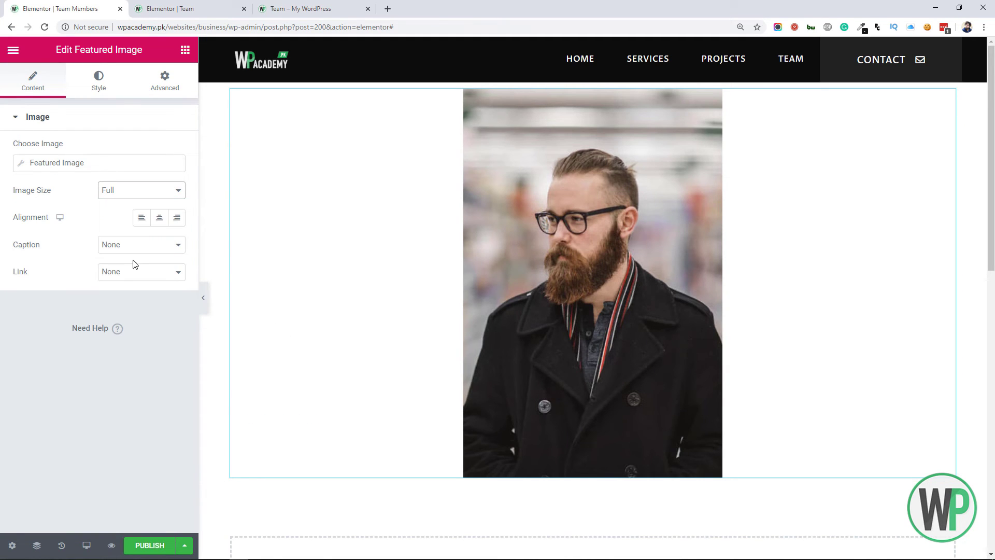
left_click(160, 217)
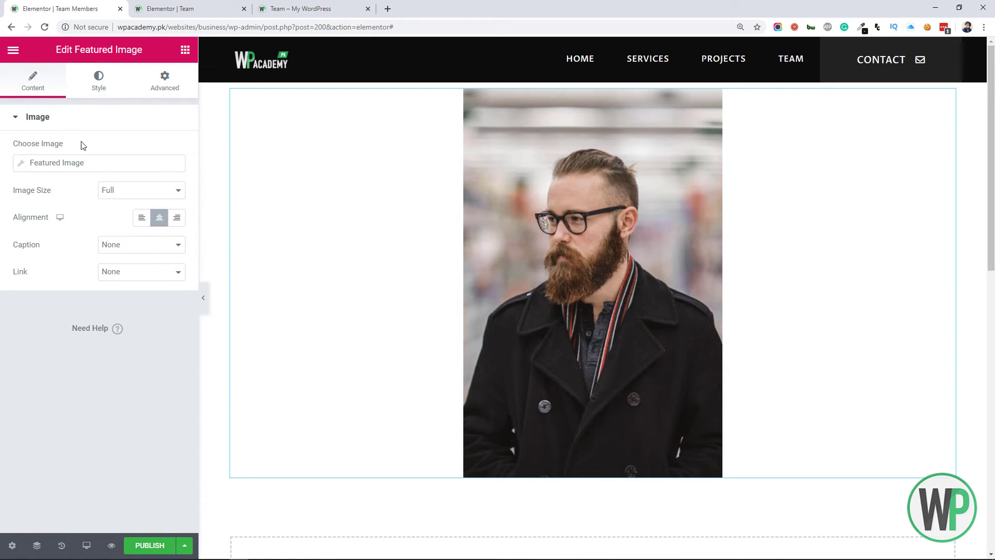
left_click(96, 83)
left_click_drag(14, 173, 166, 175)
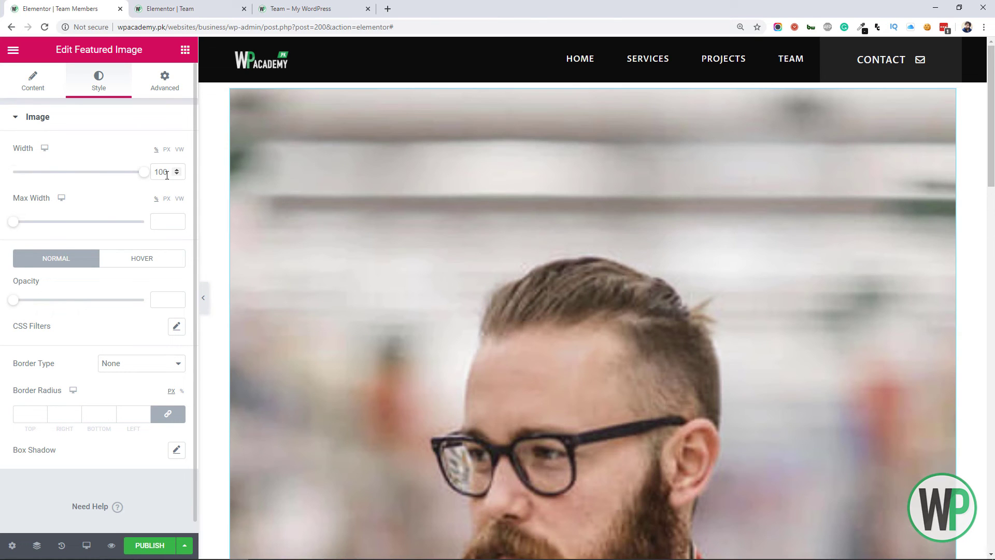
Step: Place a Post Title widget directly below the featured image and centre its alignment
scroll(520, 200, "down", 9)
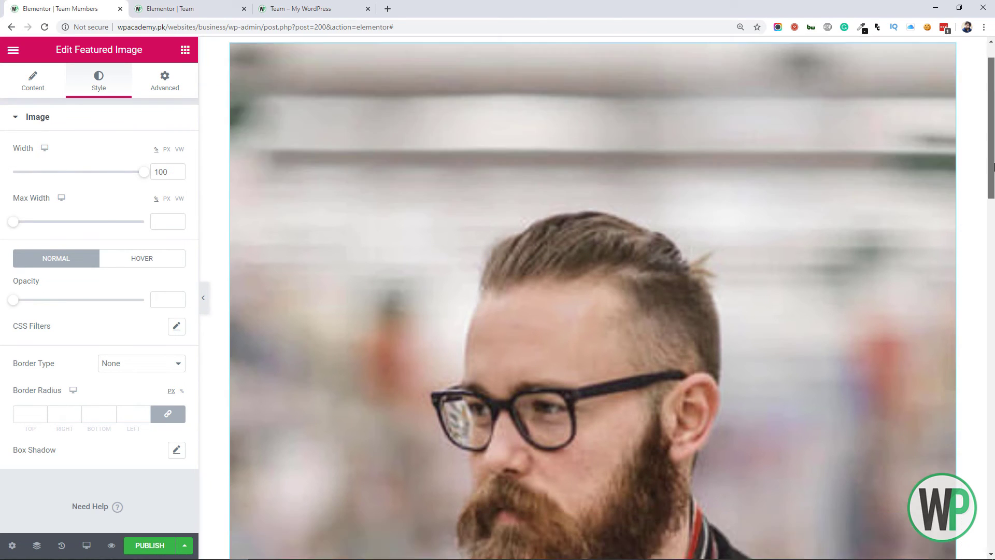
scroll(977, 186, "up", 7)
scroll(977, 186, "down", 8)
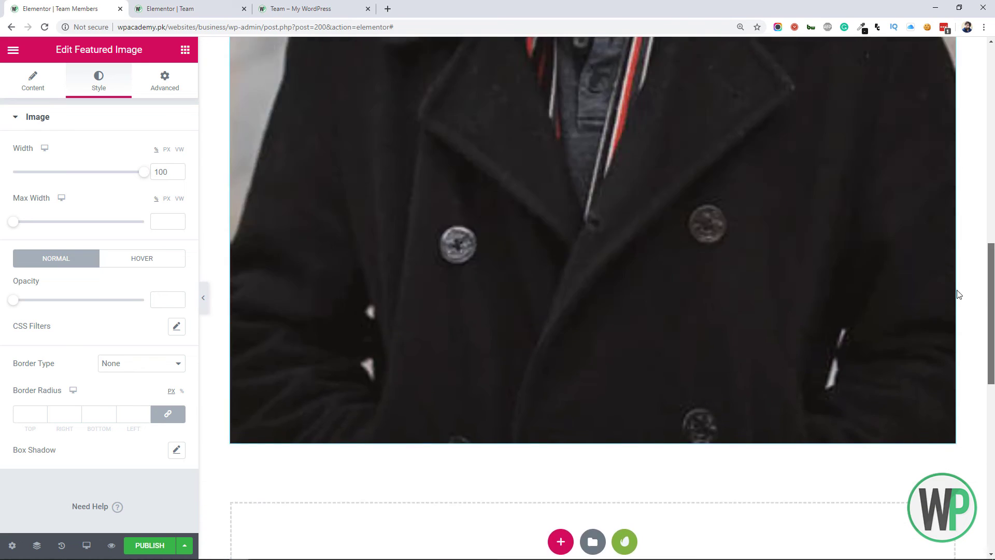
scroll(959, 171, "up", 10)
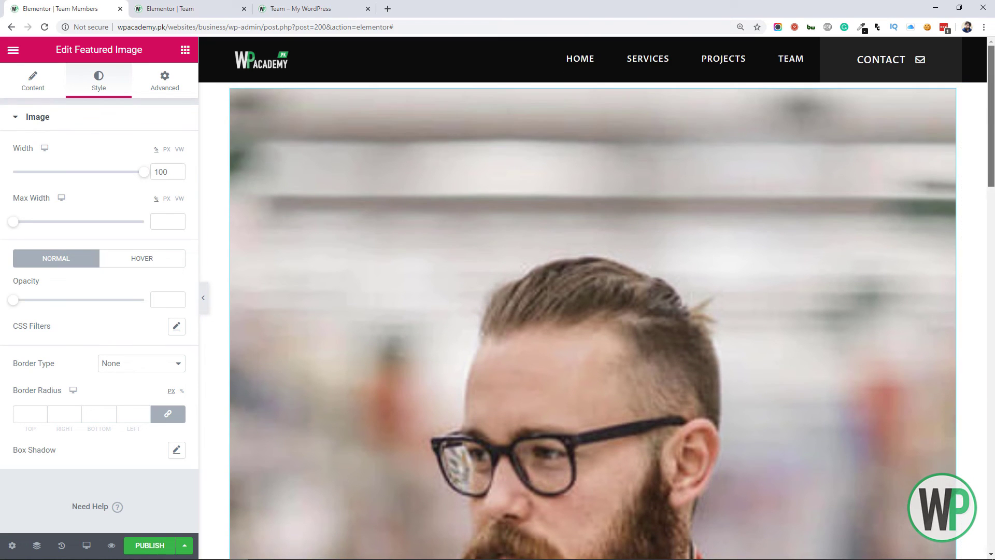
scroll(987, 345, "down", 10)
scroll(987, 345, "down", 2)
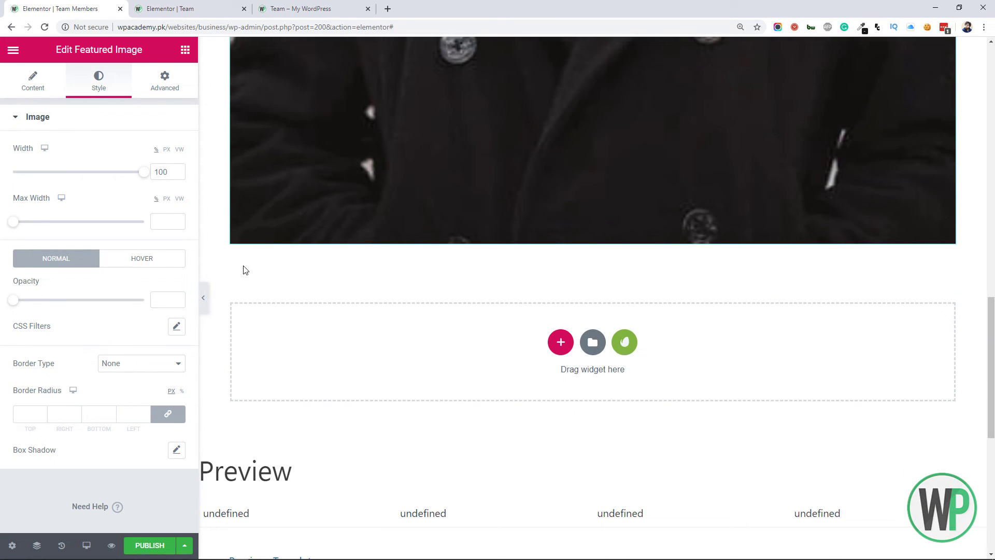
left_click(45, 93)
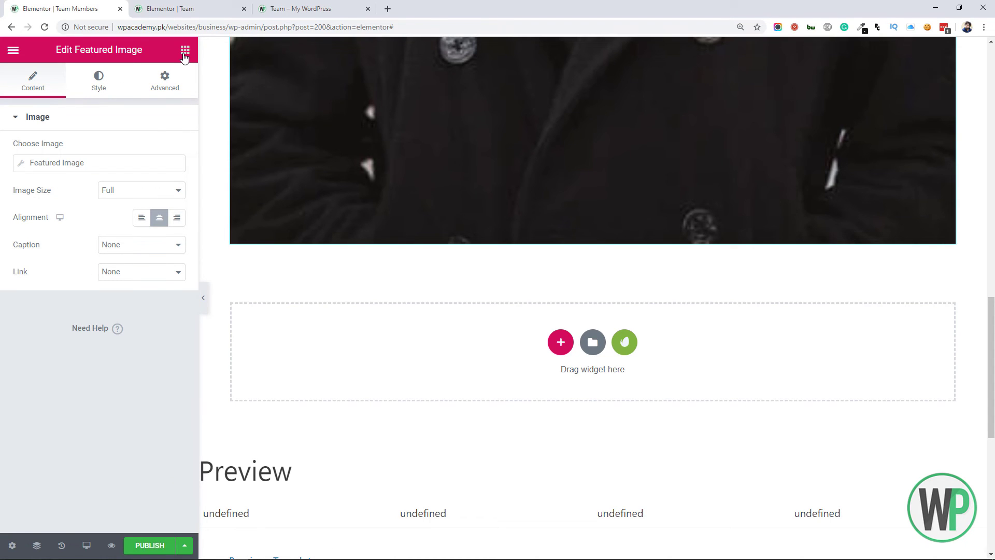
left_click(185, 52)
left_click_drag(51, 171, 455, 245)
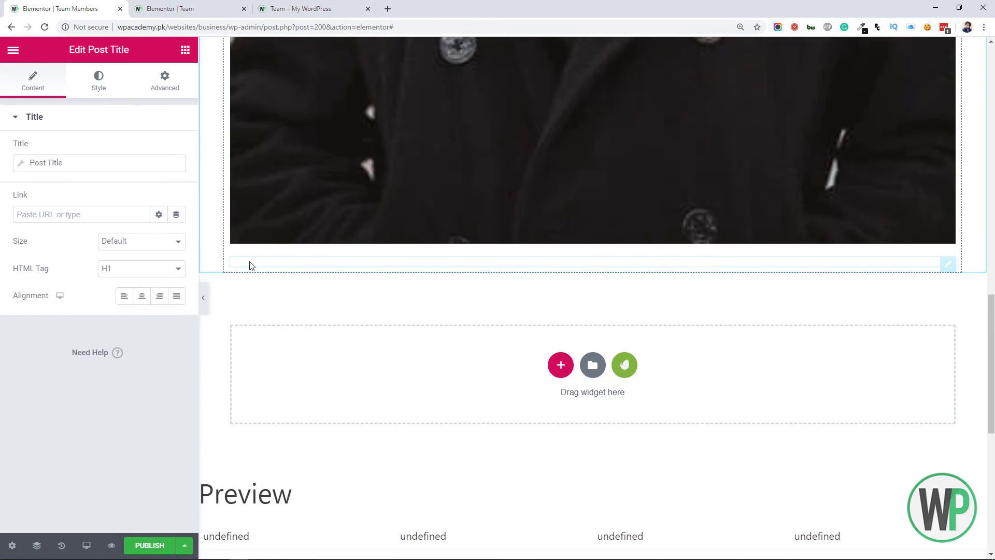
left_click(142, 300)
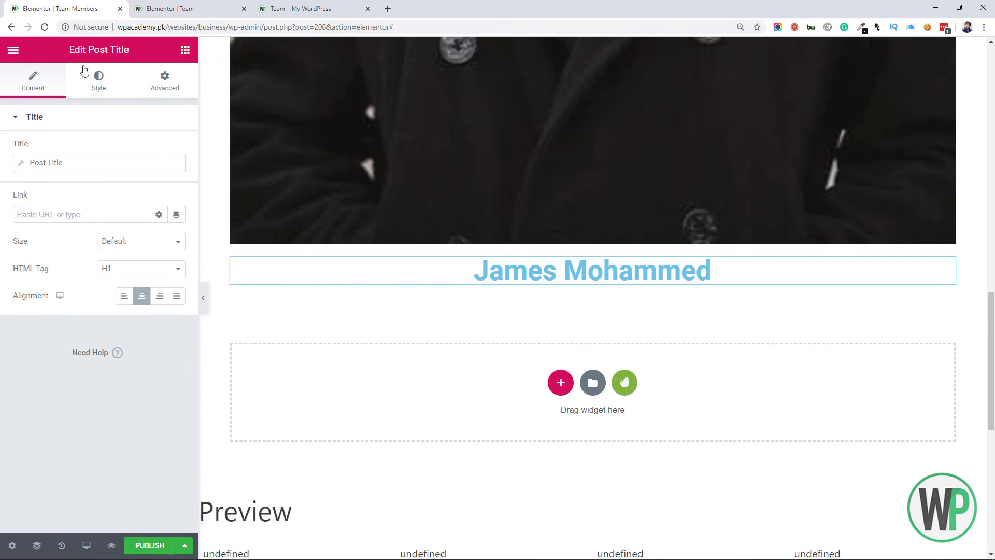
Step: Change the post title's text color to near-black and its typography to size 22 px and weight 500
left_click(107, 86)
left_click(159, 149)
left_click(109, 291)
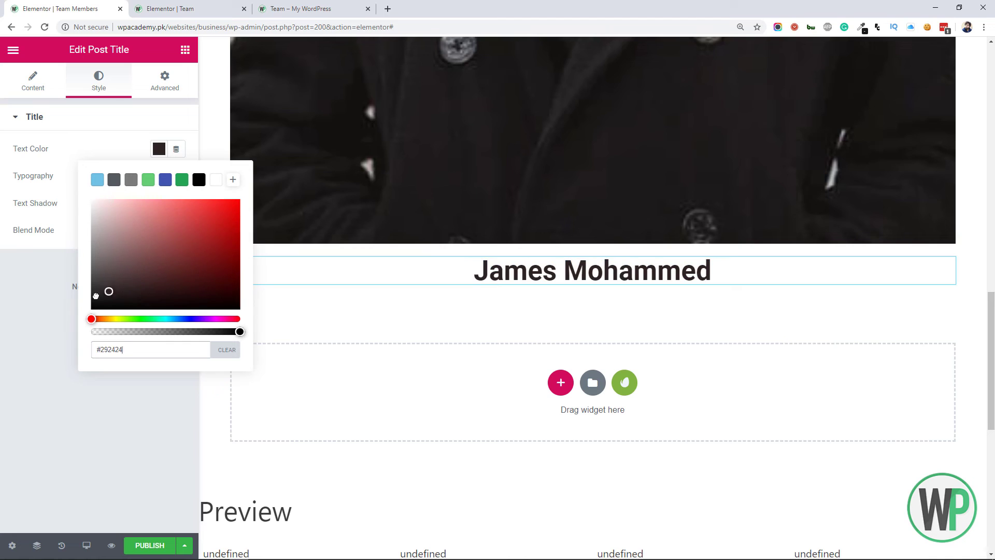
left_click_drag(95, 296, 81, 302)
left_click(11, 294)
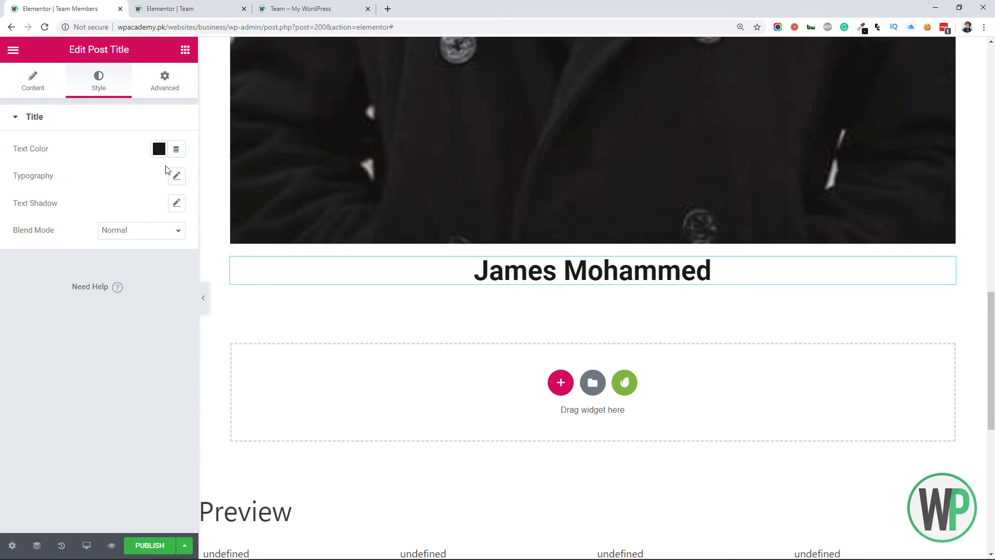
left_click(176, 176)
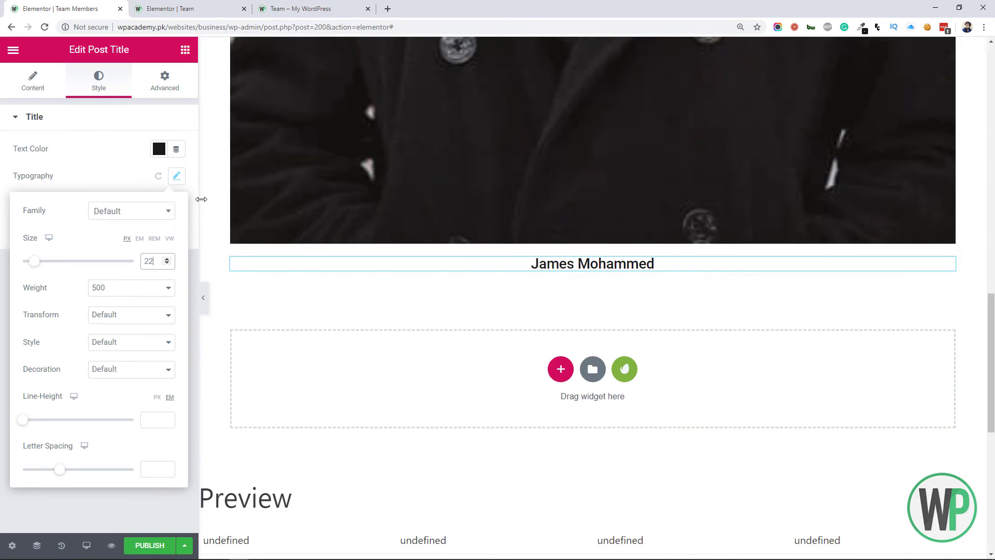
Step: Inspect the font styling of the first member's name heading on the live Team page
left_click(293, 7)
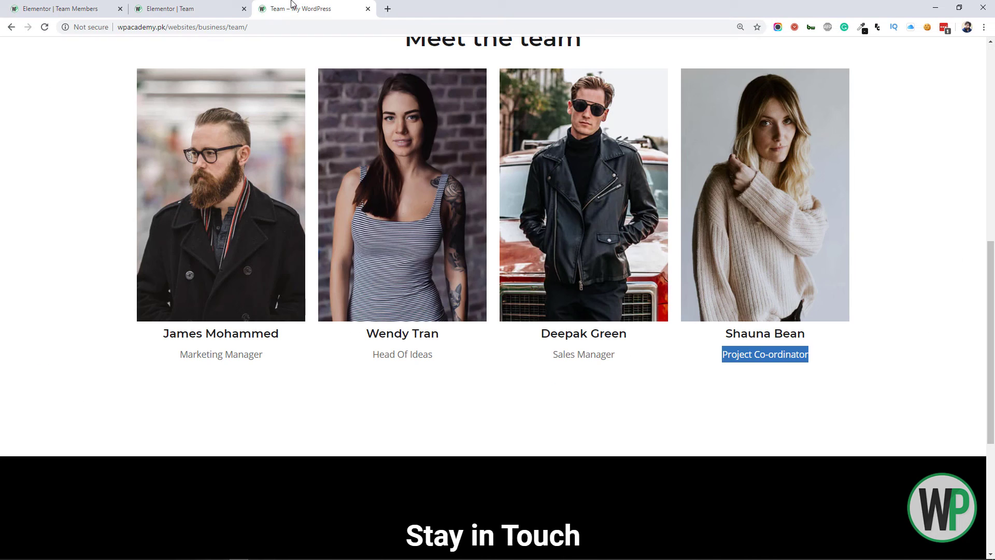
right_click(261, 334)
left_click(289, 511)
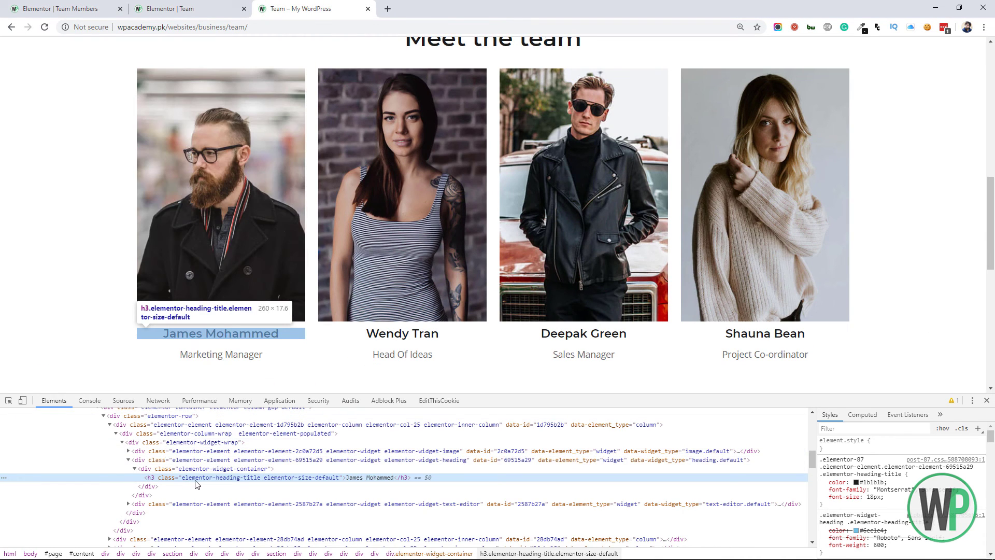
left_click(986, 401)
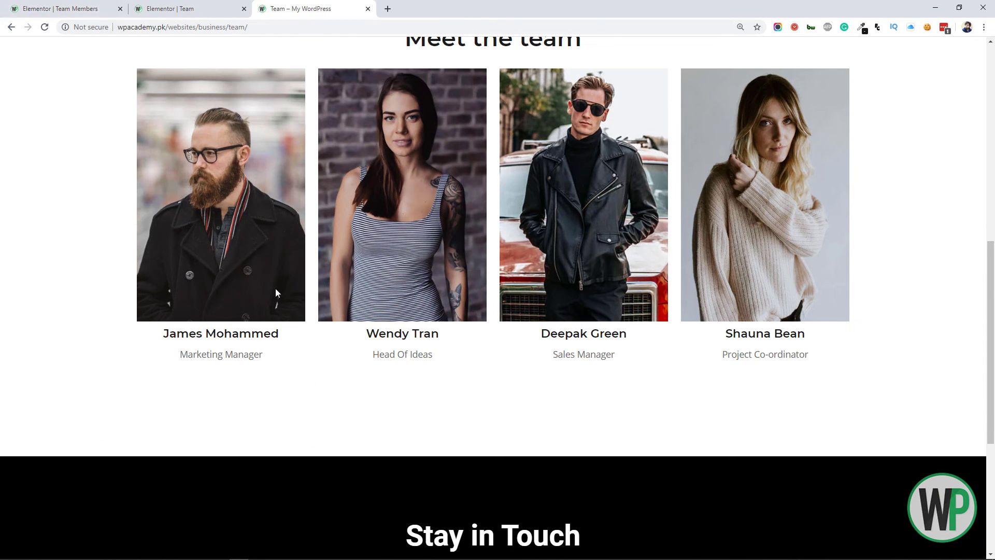
Step: Back in the Team Members loop template, set the post title's typography to Montserrat, size 18 px and weight 600
left_click(40, 4)
left_click(137, 217)
type("mont")
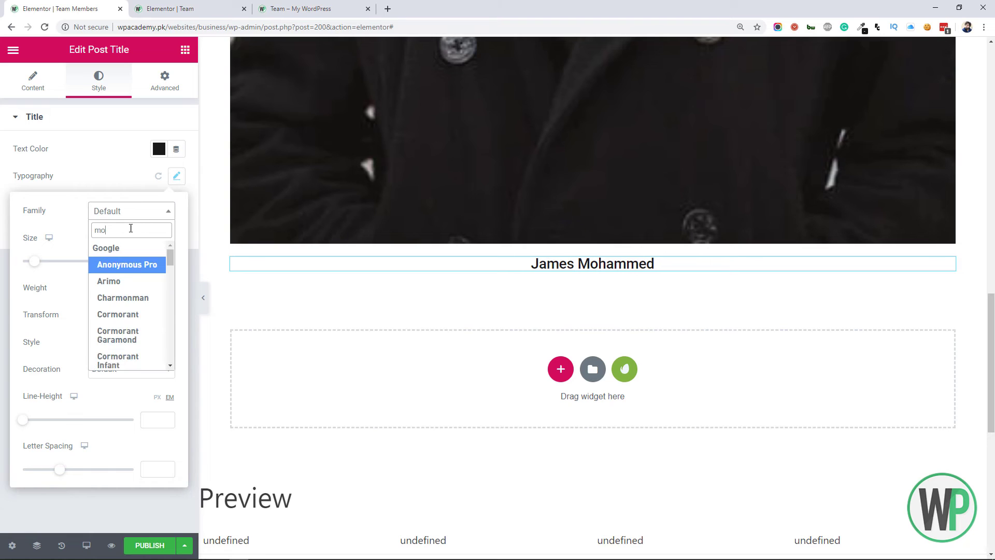
left_click(151, 296)
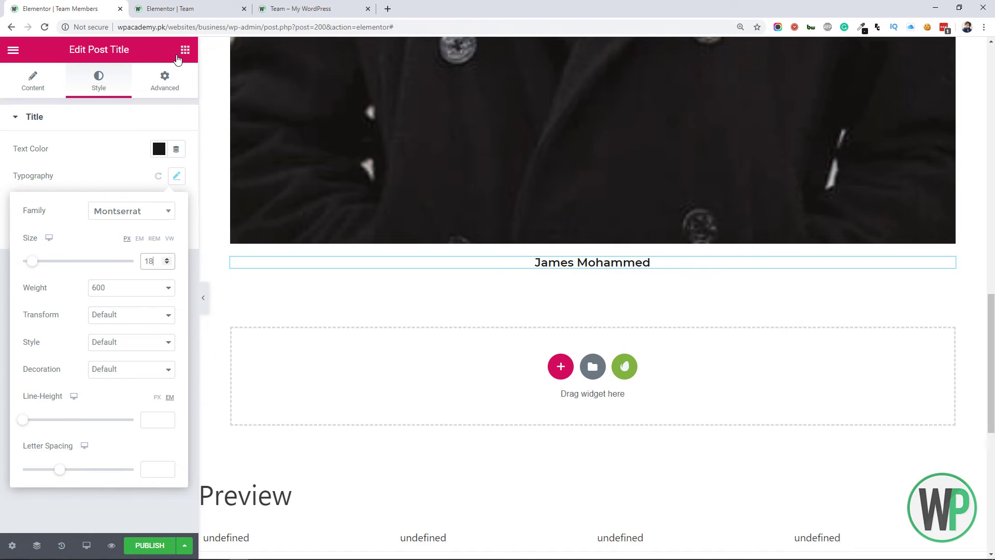
Step: Duplicate the Post Title widget and open the dynamic title settings of the copy
left_click(185, 50)
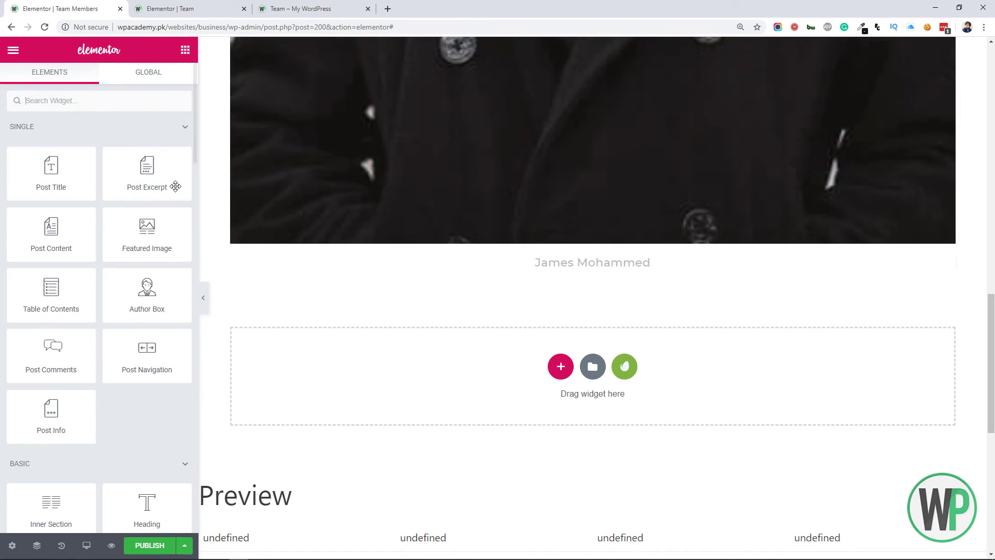
right_click(921, 266)
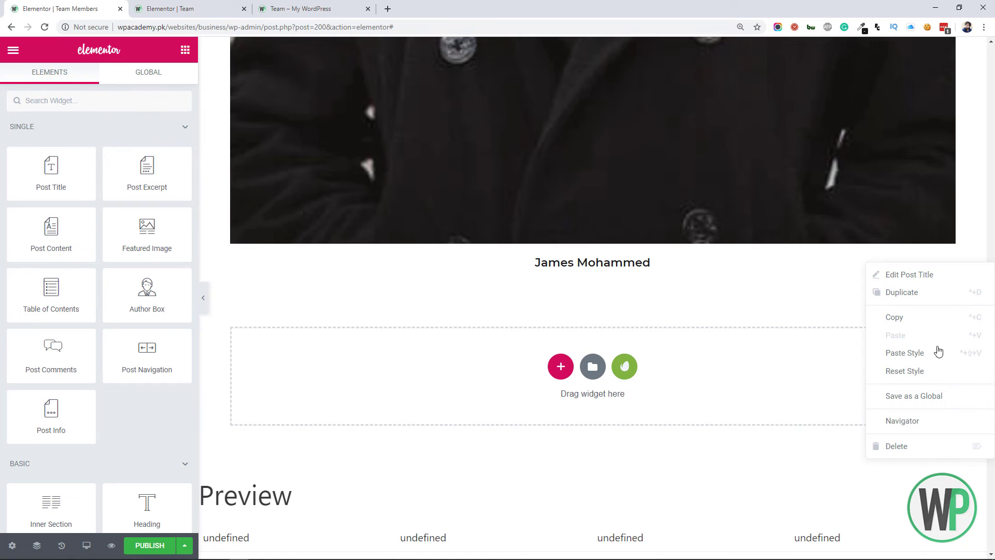
left_click(895, 317)
right_click(944, 266)
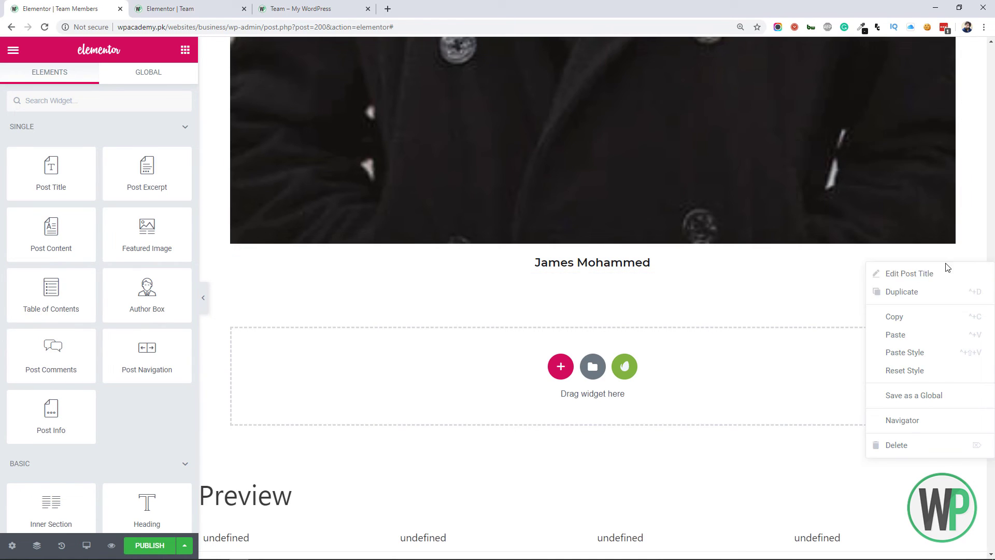
left_click(945, 293)
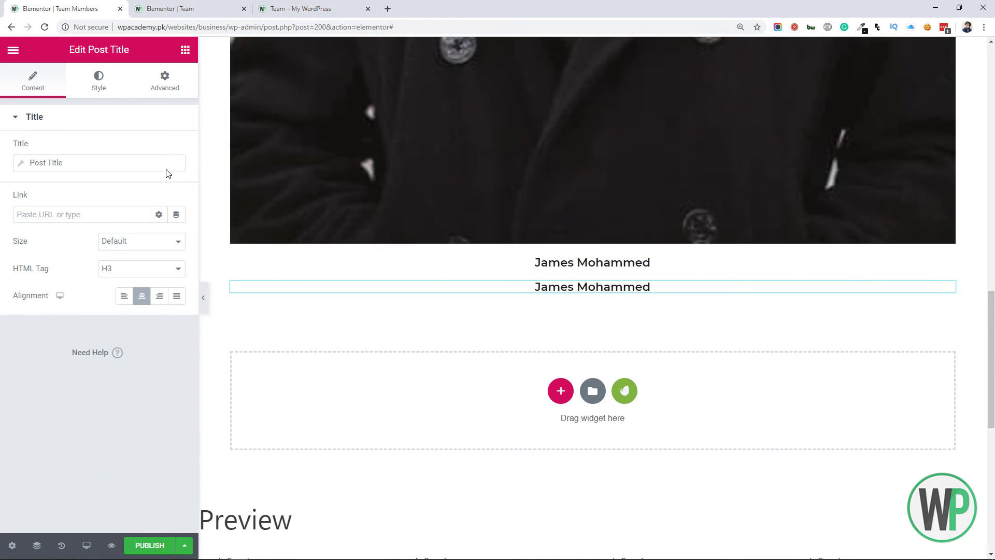
left_click(24, 167)
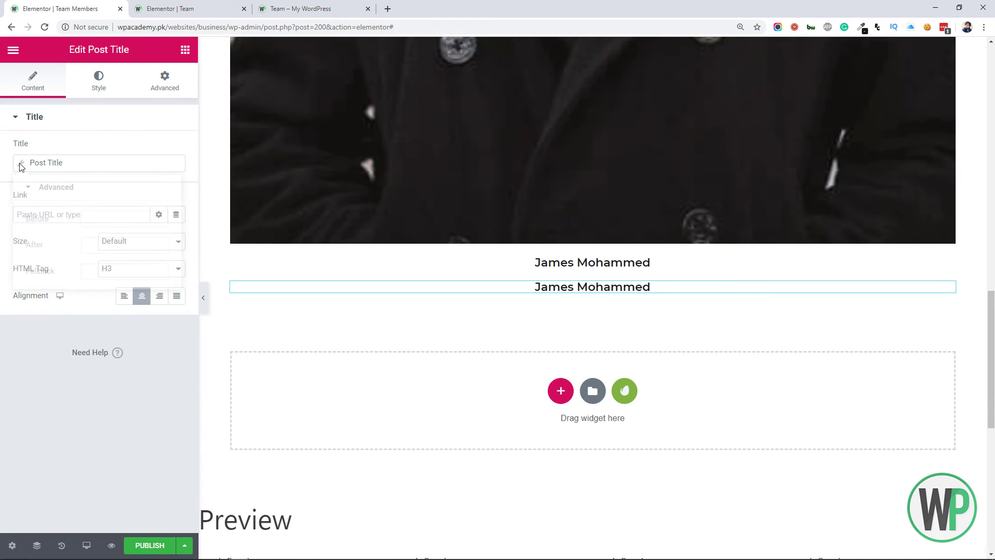
left_click(22, 167)
left_click(23, 167)
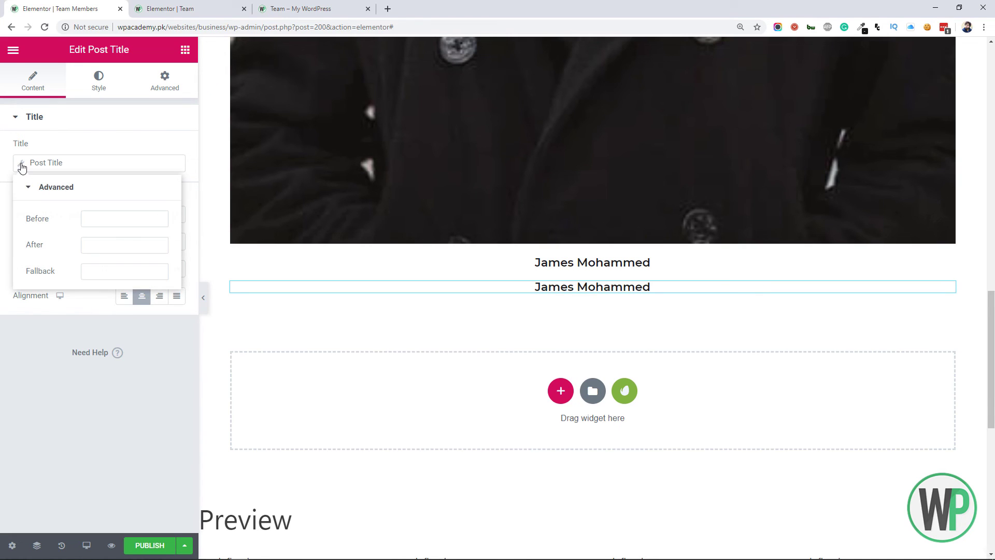
Step: Delete the duplicated Post Title widget from the loop template
left_click(184, 51)
right_click(942, 293)
key("Escape")
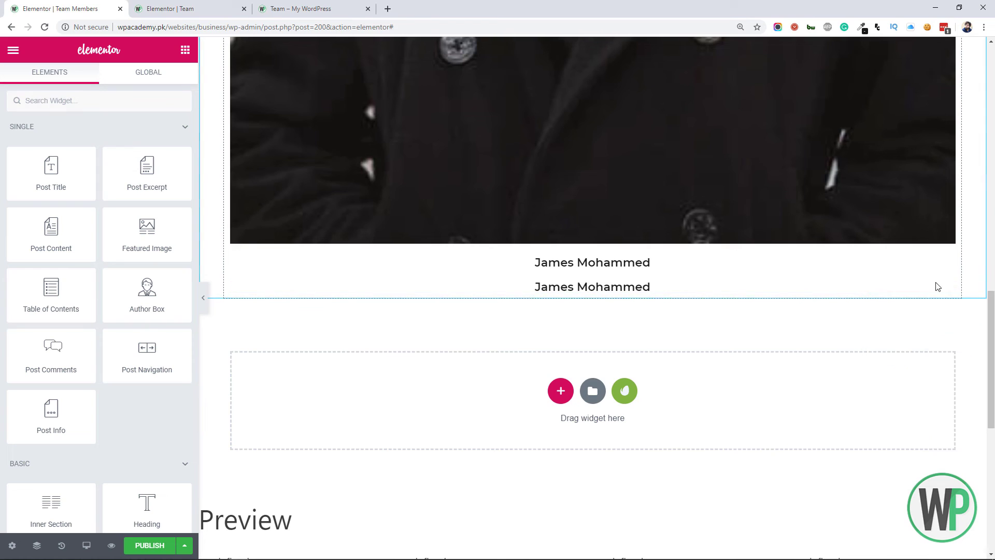
right_click(946, 289)
left_click(916, 472)
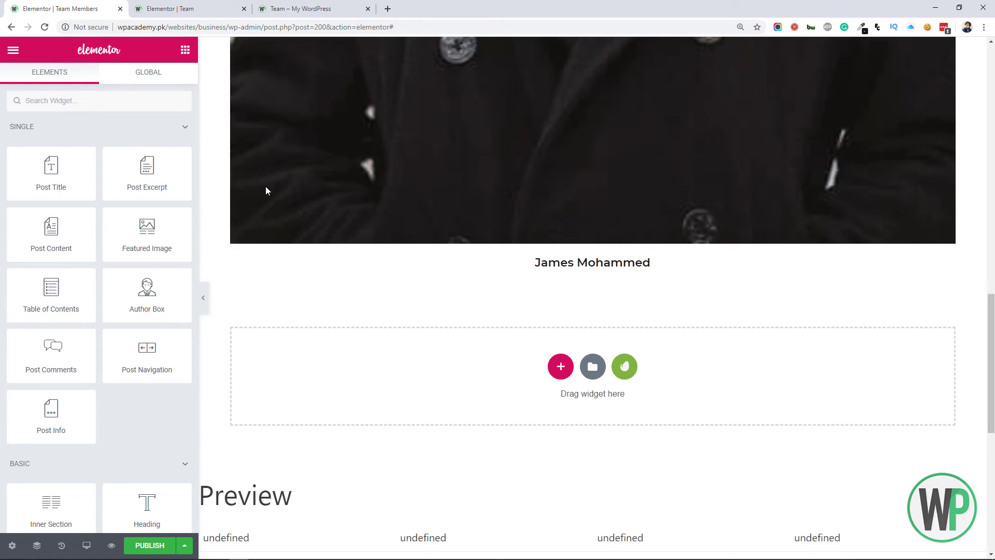
Step: Place a Heading widget below the post title and apply the post title's copied style to it
left_click_drag(171, 511, 650, 267)
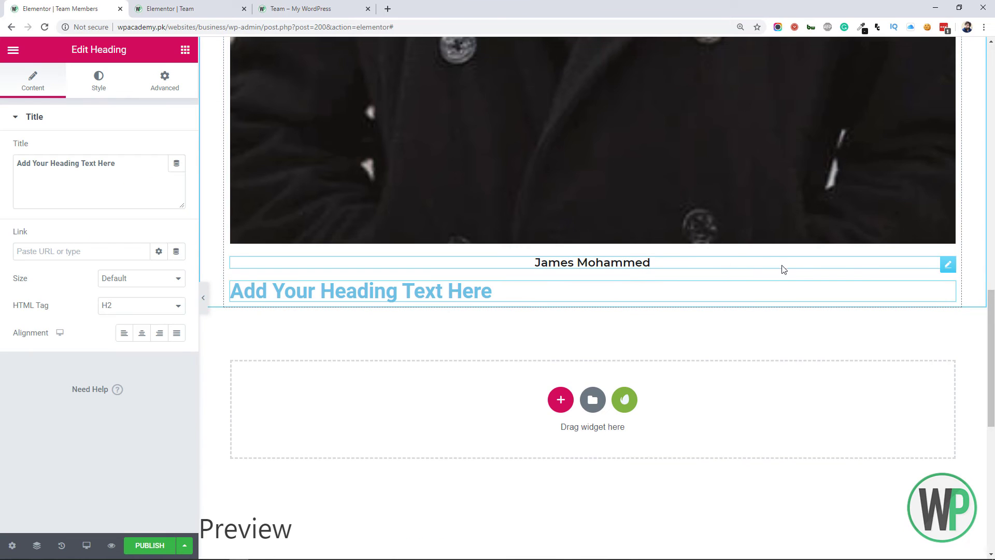
right_click(948, 267)
left_click(938, 317)
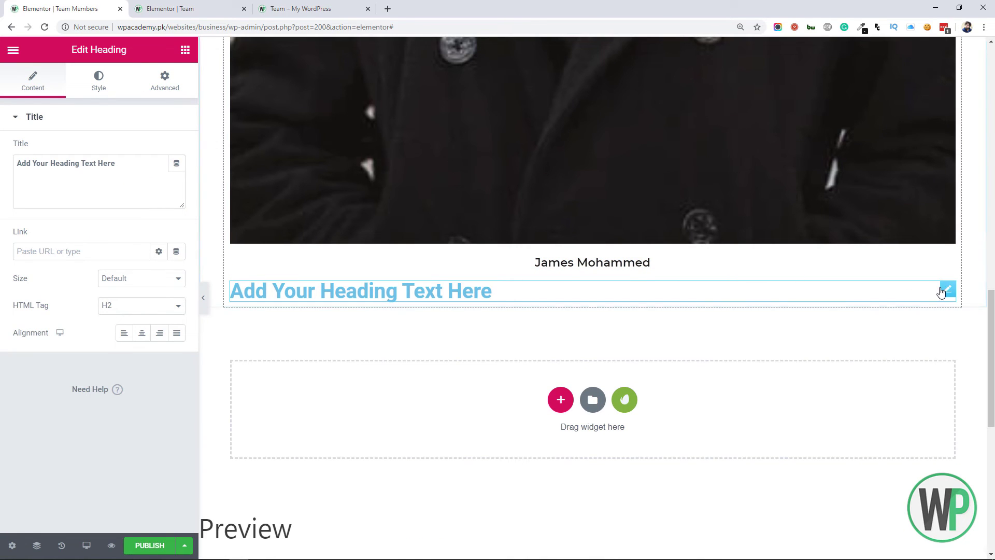
right_click(944, 293)
left_click(949, 378)
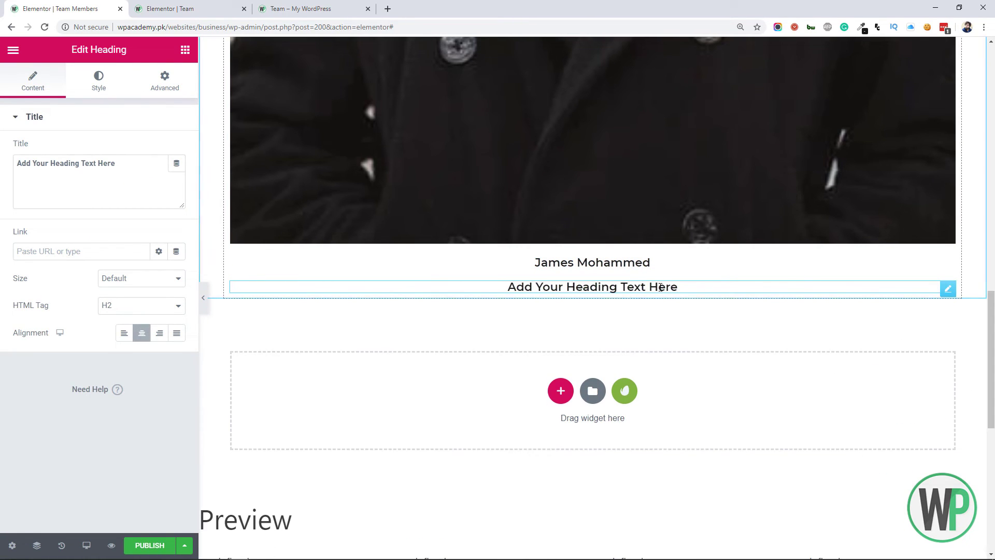
Step: Set the new heading's HTML tag to H5 and fill its title dynamically from the ACF field Designation
left_click(162, 305)
left_click(139, 356)
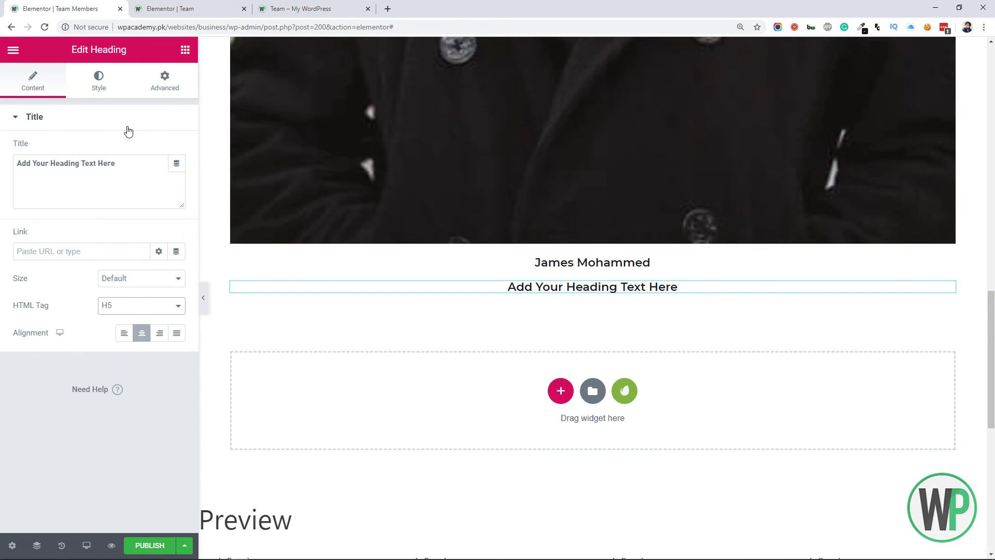
left_click(176, 163)
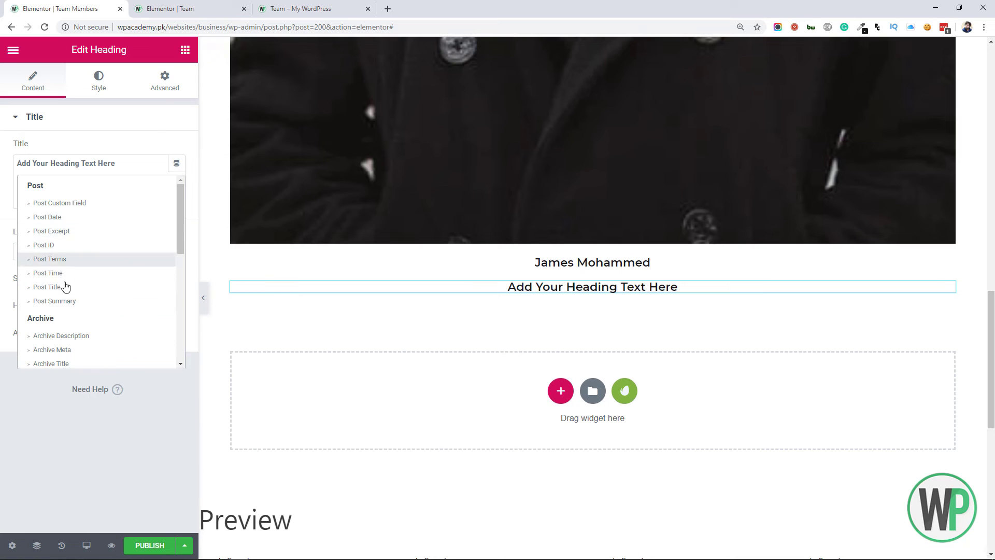
scroll(104, 310, "down", 10)
scroll(86, 337, "down", 3)
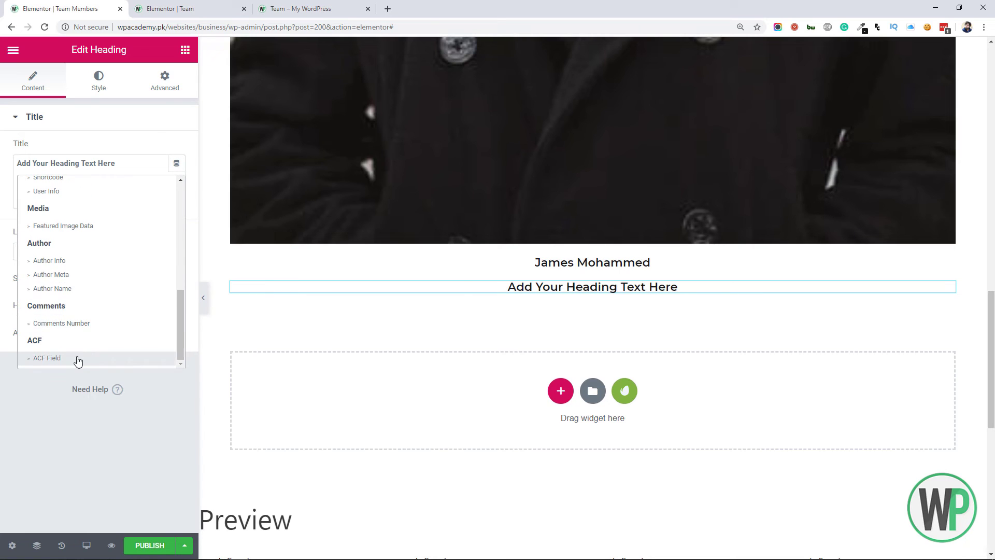
left_click(78, 357)
left_click(22, 165)
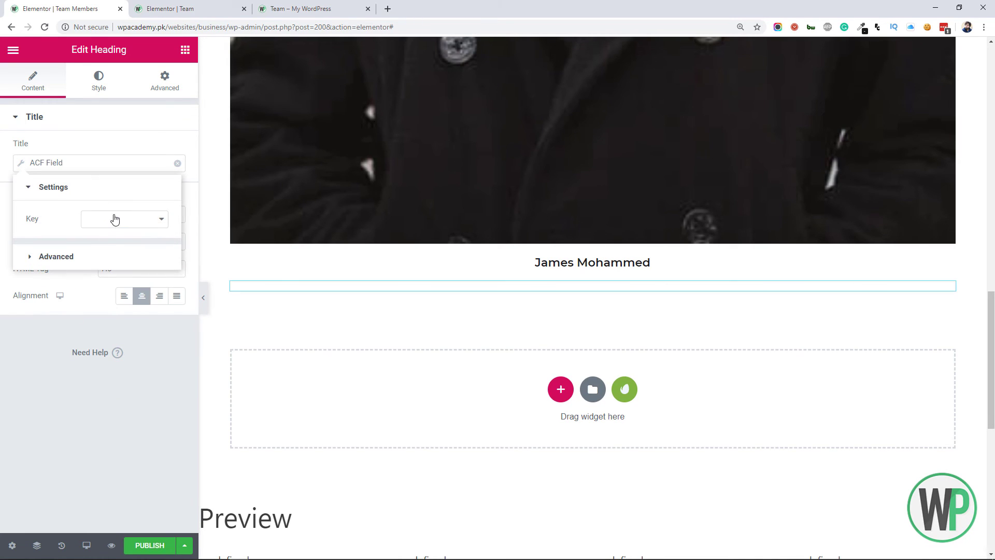
left_click(120, 221)
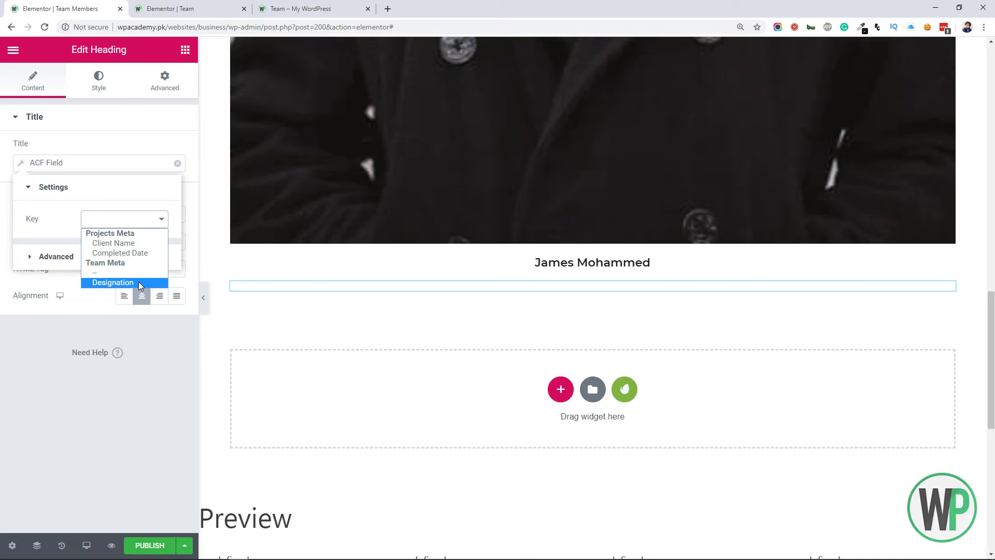
left_click(113, 283)
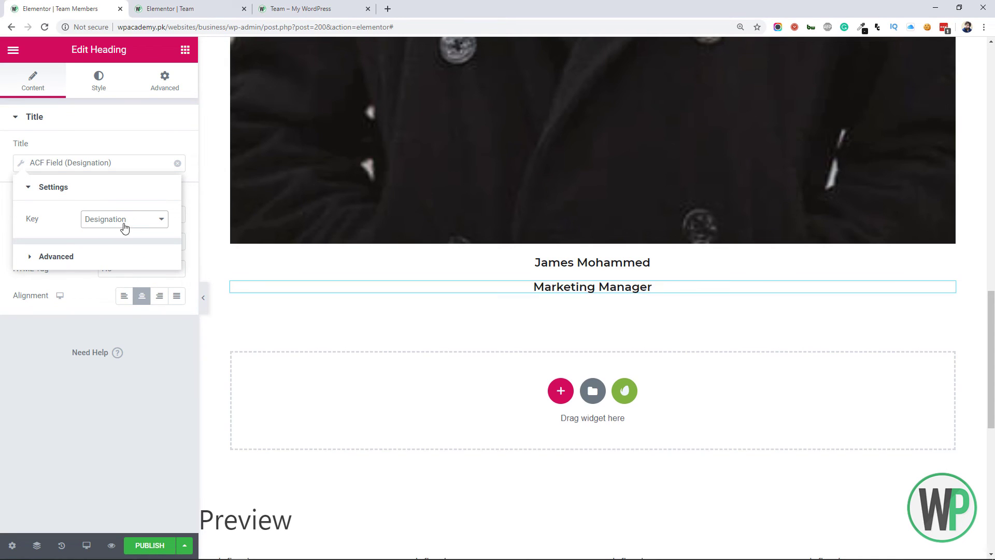
Step: Change the designation heading's text color to grey #8C8C8C
left_click(98, 80)
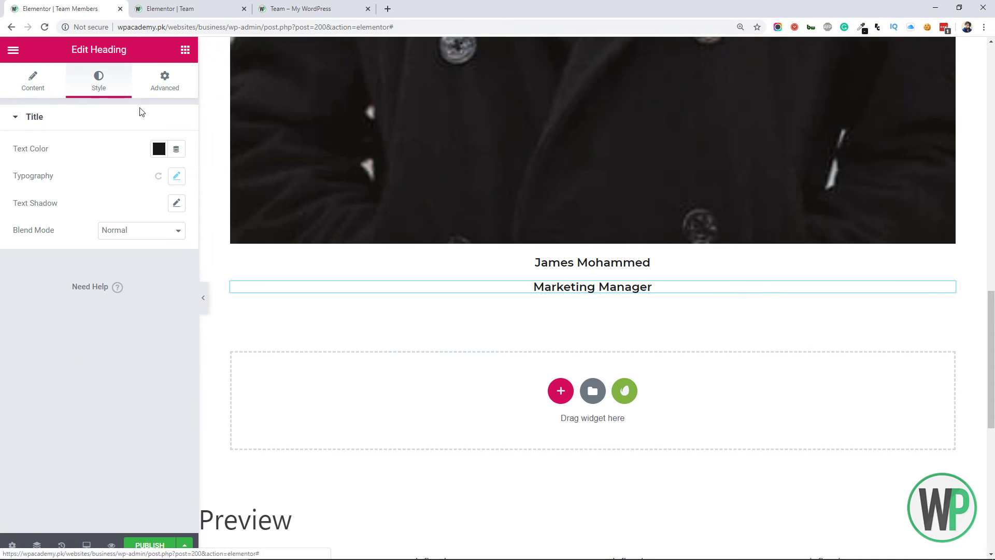
left_click(159, 148)
left_click_drag(89, 252, 54, 249)
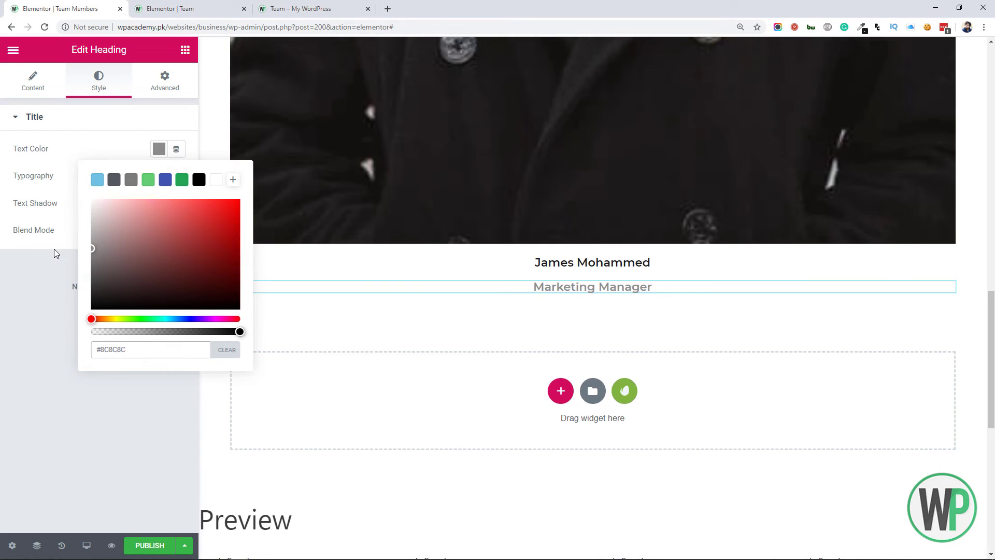
left_click(54, 249)
Step: Set the designation heading's typography to weight 400 and size 14 px
left_click(176, 176)
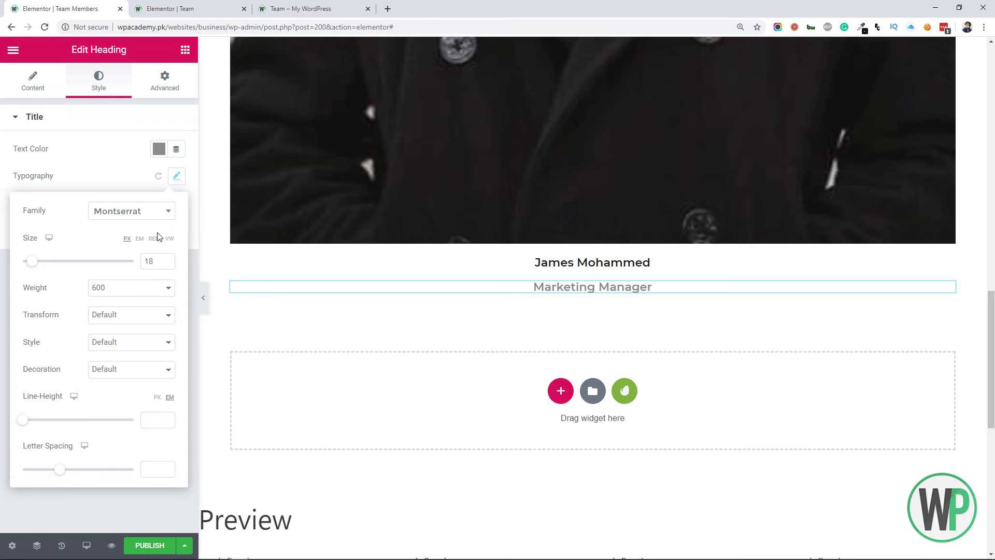
left_click(152, 284)
left_click(141, 329)
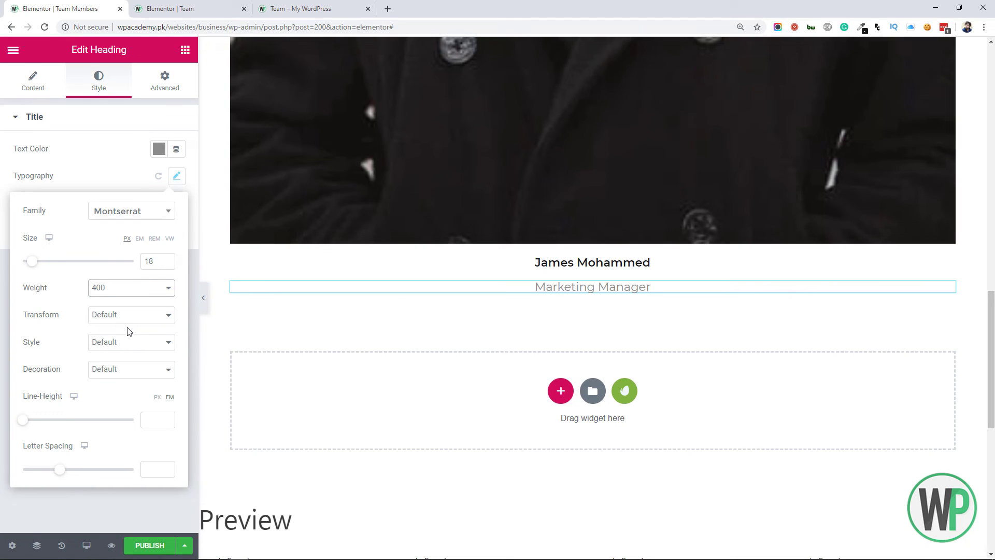
triple_click(166, 264)
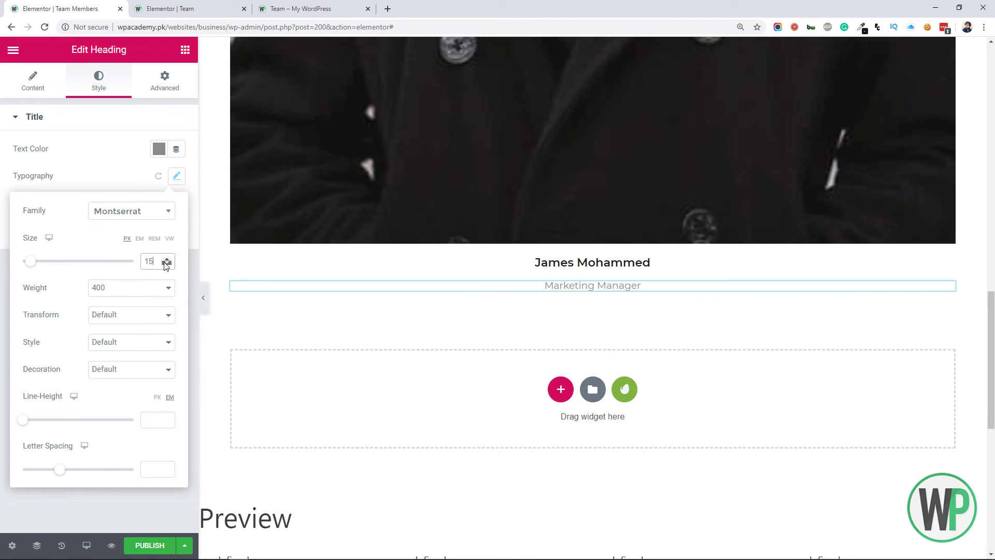
left_click(167, 264)
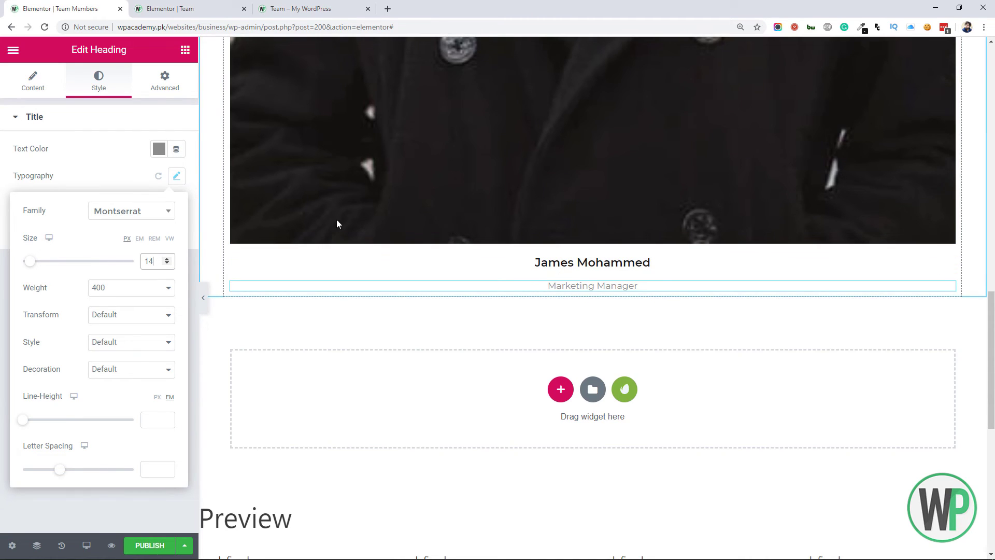
Step: Unlink the designation heading's margin values and set its top margin to -15 px
left_click(171, 86)
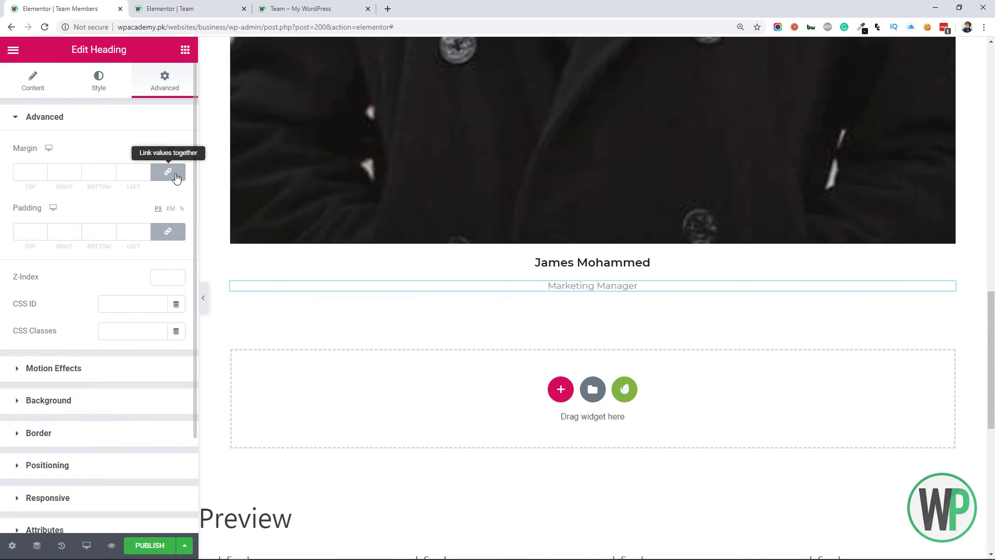
left_click(176, 177)
left_click_drag(45, 175, 44, 178)
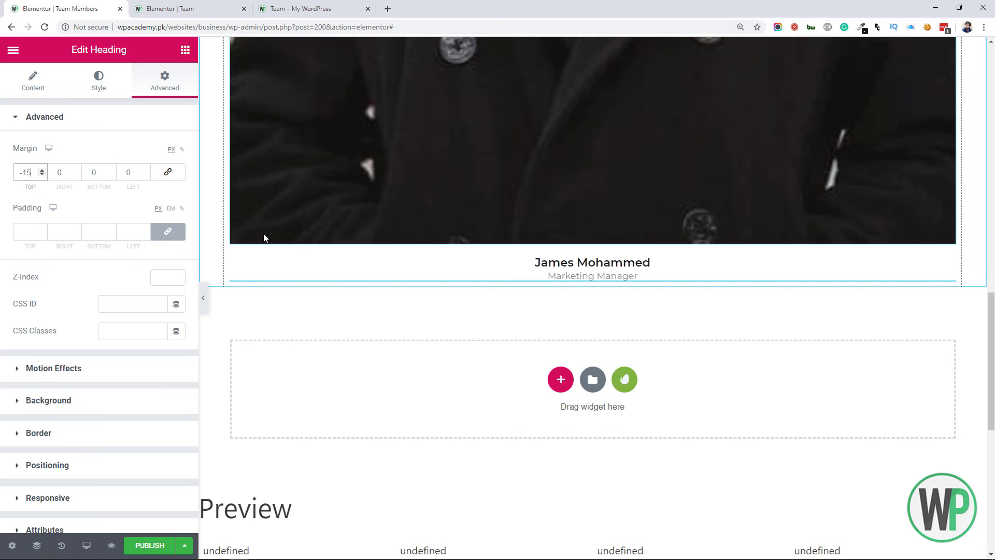
Step: Add a Social Icons widget to the column and place it directly below the designation heading
left_click(186, 52)
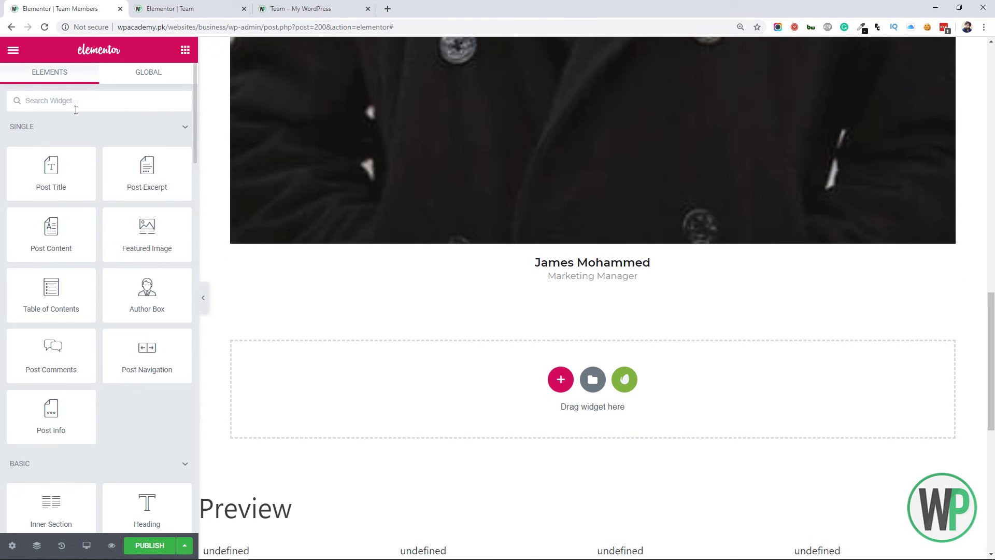
type("soc")
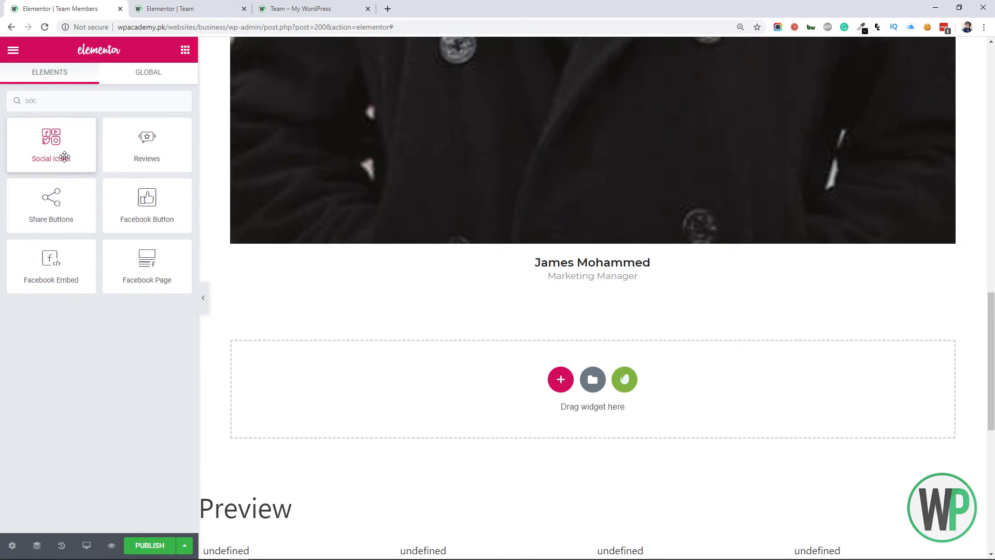
left_click_drag(64, 156, 606, 283)
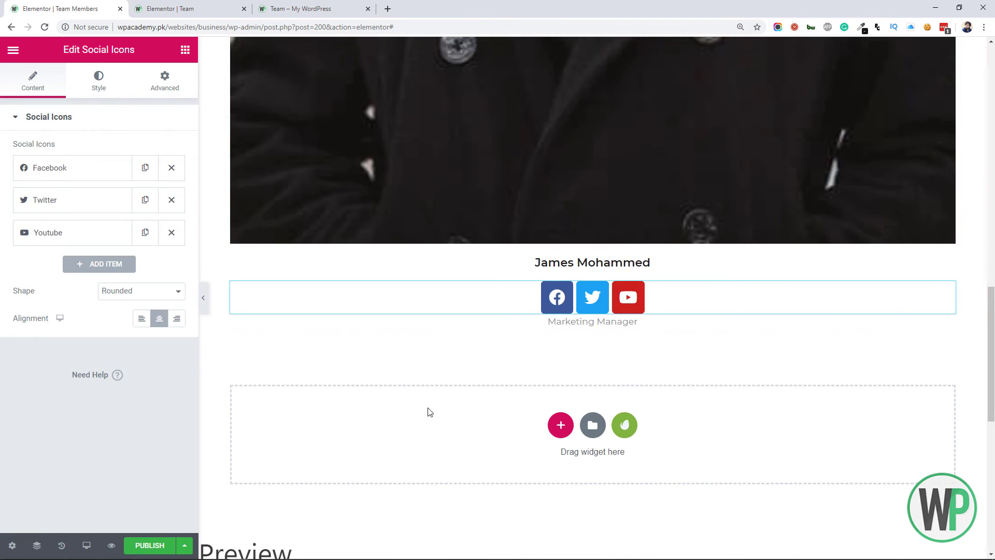
left_click(36, 545)
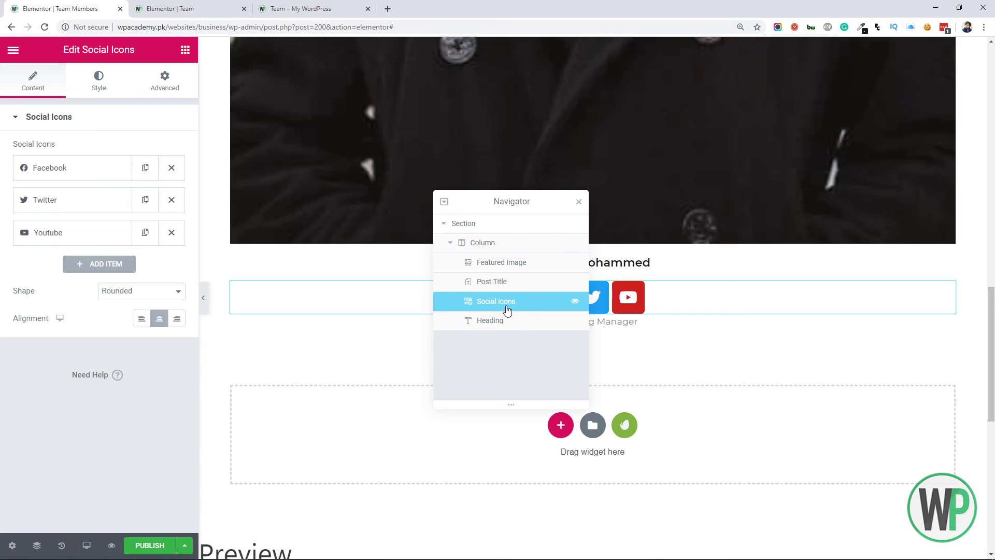
left_click_drag(507, 309, 505, 322)
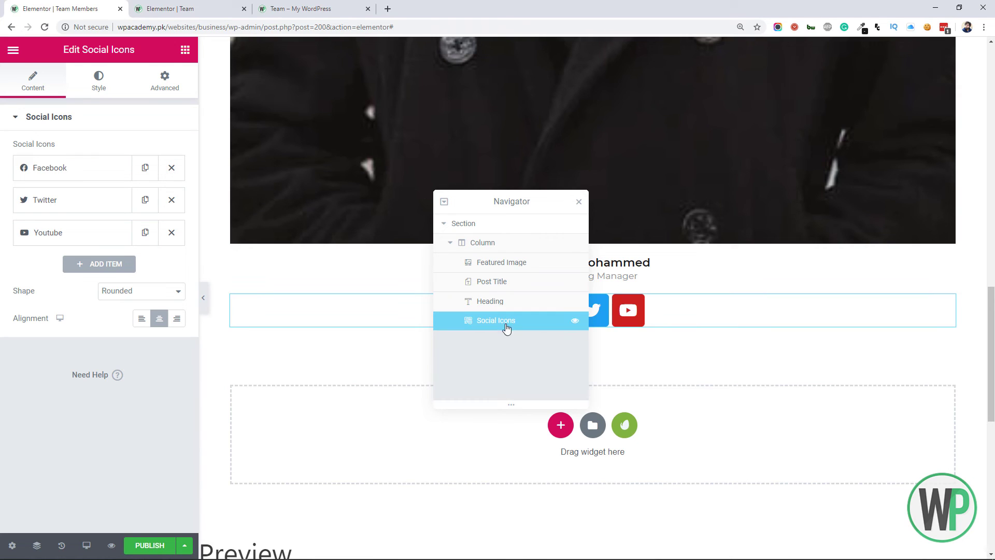
left_click(578, 204)
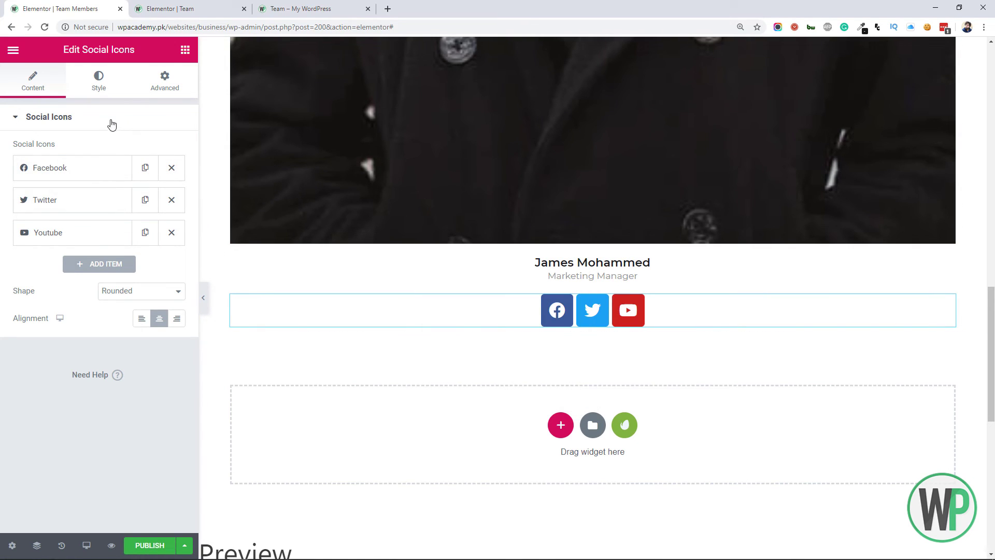
Step: Set the social icons' shape to Square and their size to 14, keeping the official colors
left_click(141, 294)
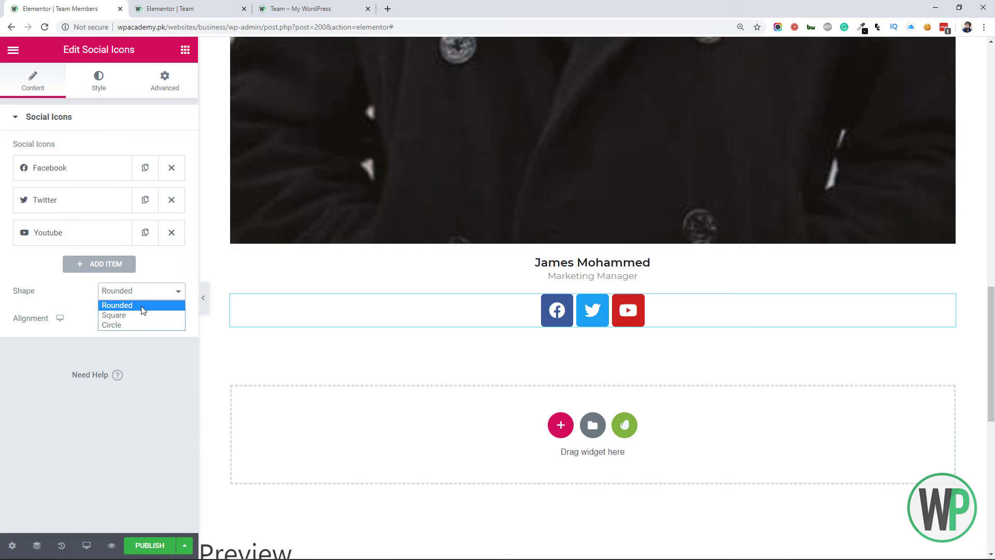
left_click(145, 316)
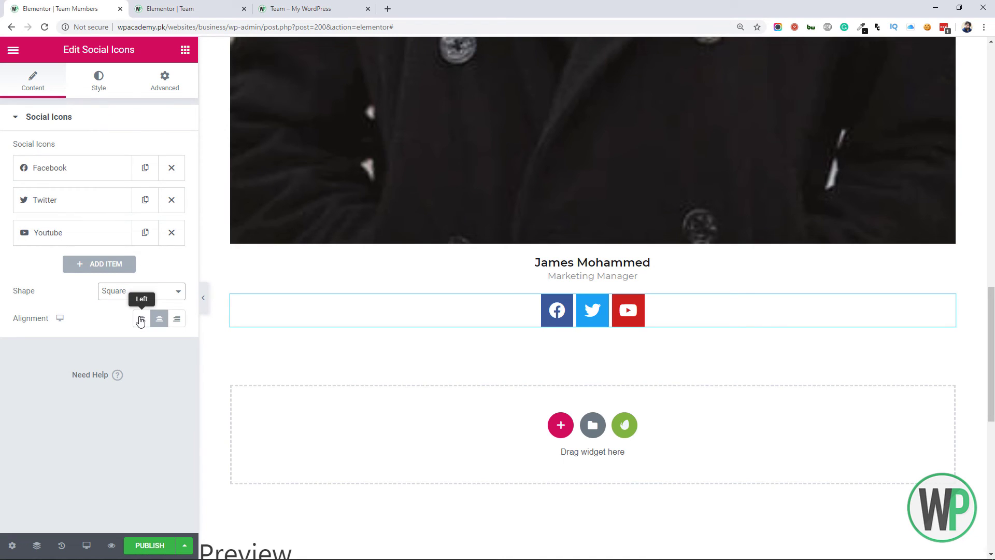
left_click(90, 90)
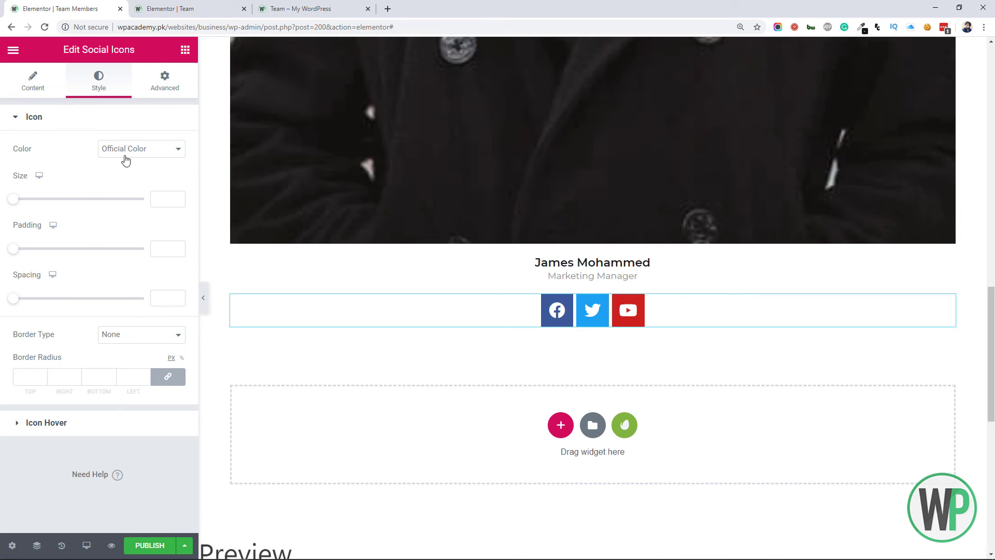
mouse_move(15, 201)
left_mouse_down()
mouse_move(22, 198)
mouse_move(2, 202)
left_mouse_up()
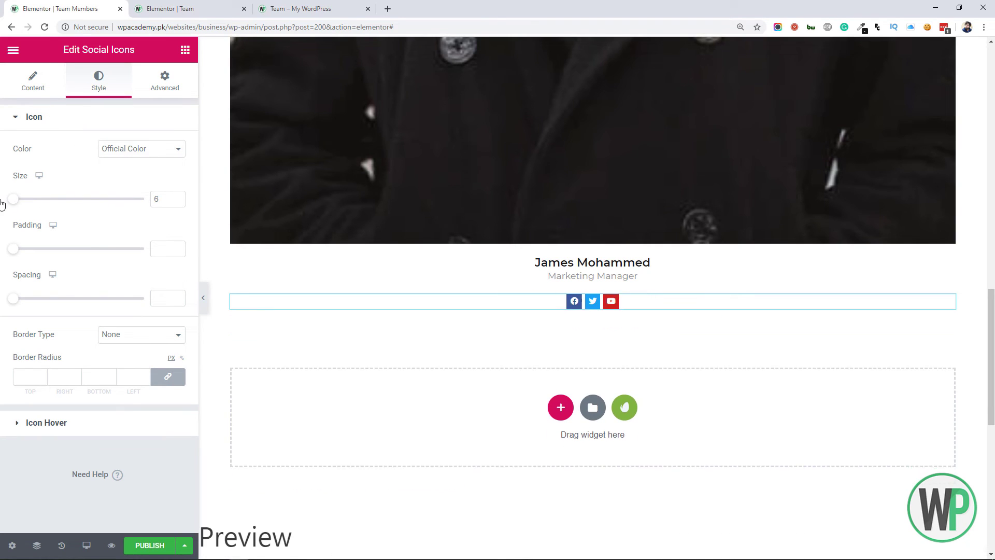
left_click(176, 198)
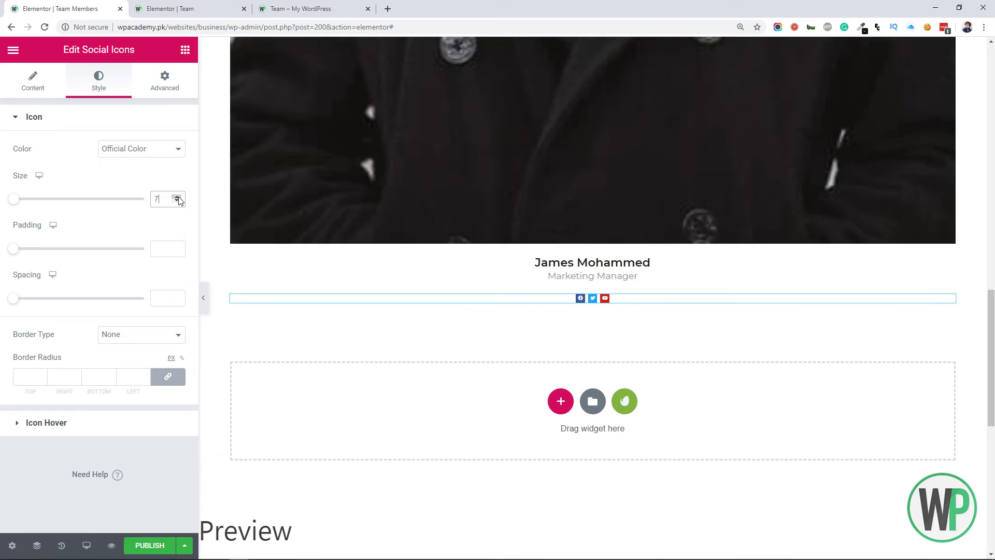
left_click(176, 198)
left_click(176, 198)
left_click(176, 198)
left_click(177, 198)
left_click(176, 197)
left_click(176, 198)
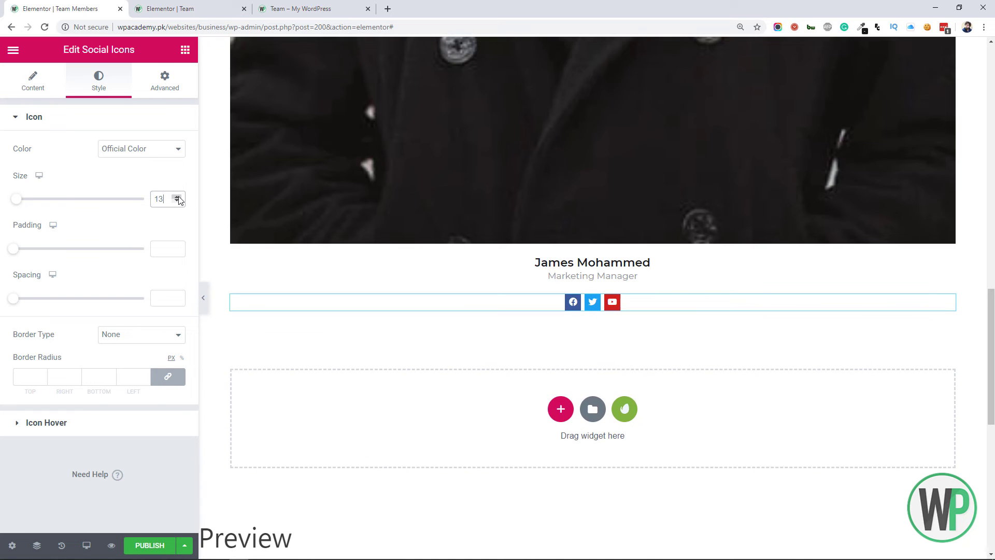
left_click(176, 198)
Step: Remove the Youtube item from the social icons and add a new item with the Linkedin icon
left_click(52, 90)
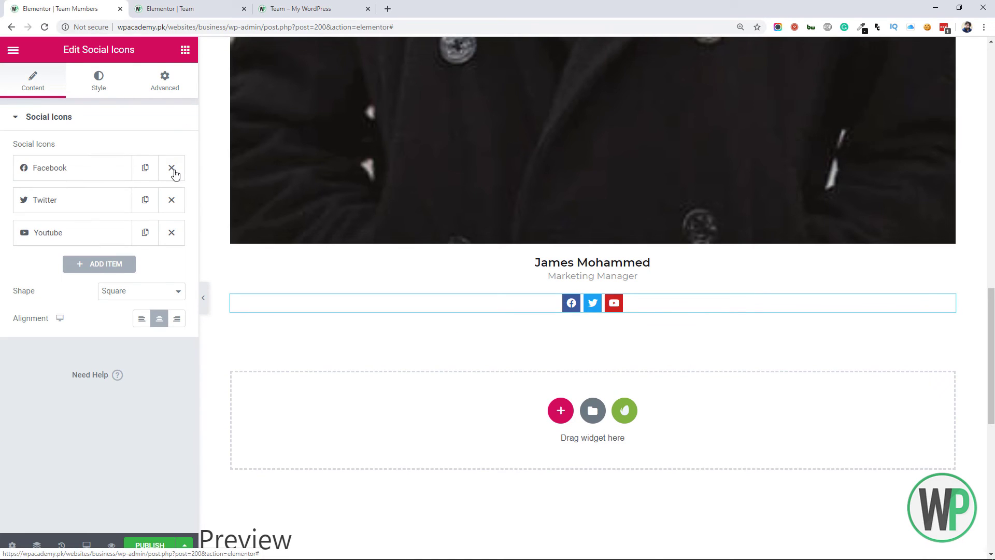
left_click(168, 237)
left_click(109, 234)
left_click(126, 301)
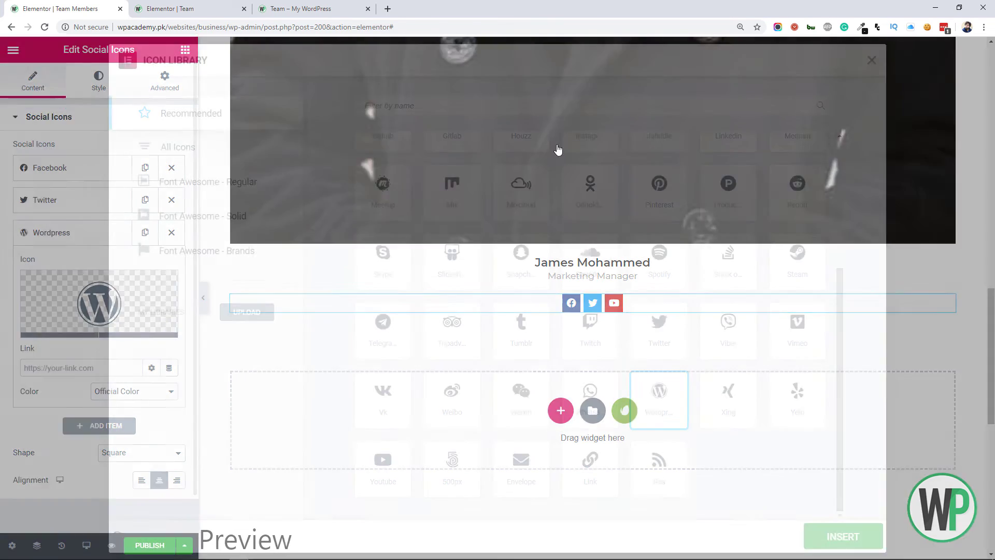
type("lin")
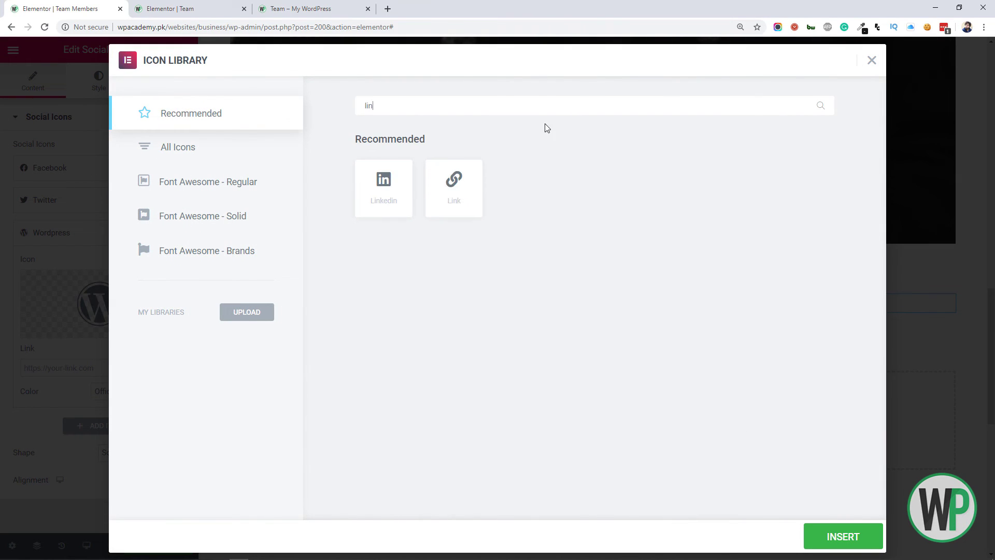
left_click(399, 200)
left_click(839, 536)
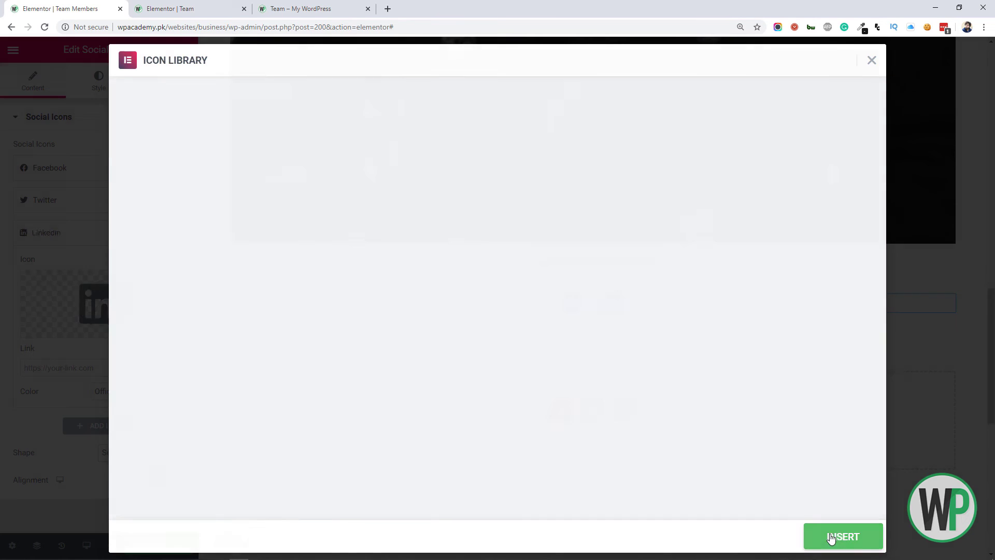
Step: Add a fourth social icons item and give it the Dribbble icon from the icon library
left_click(110, 426)
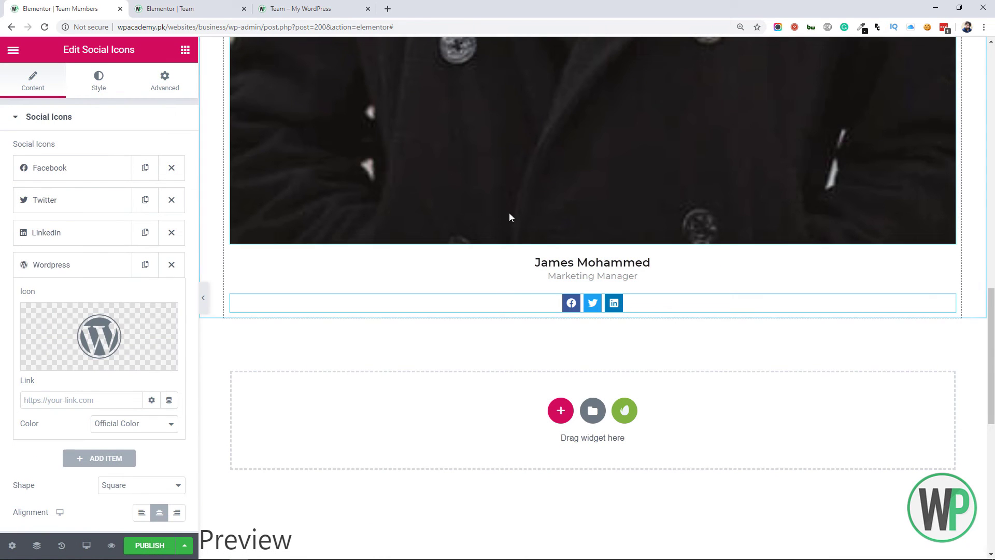
left_click(106, 361)
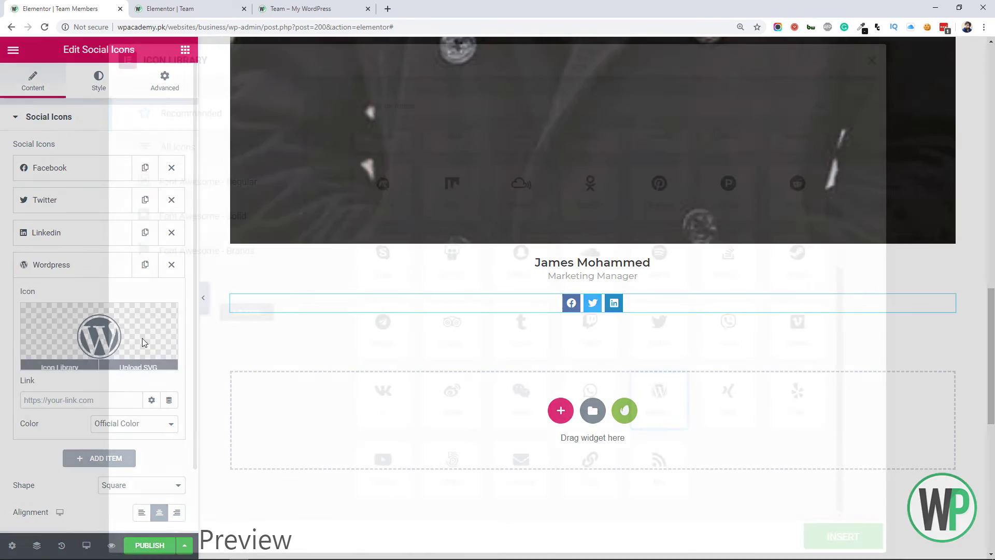
type("dr")
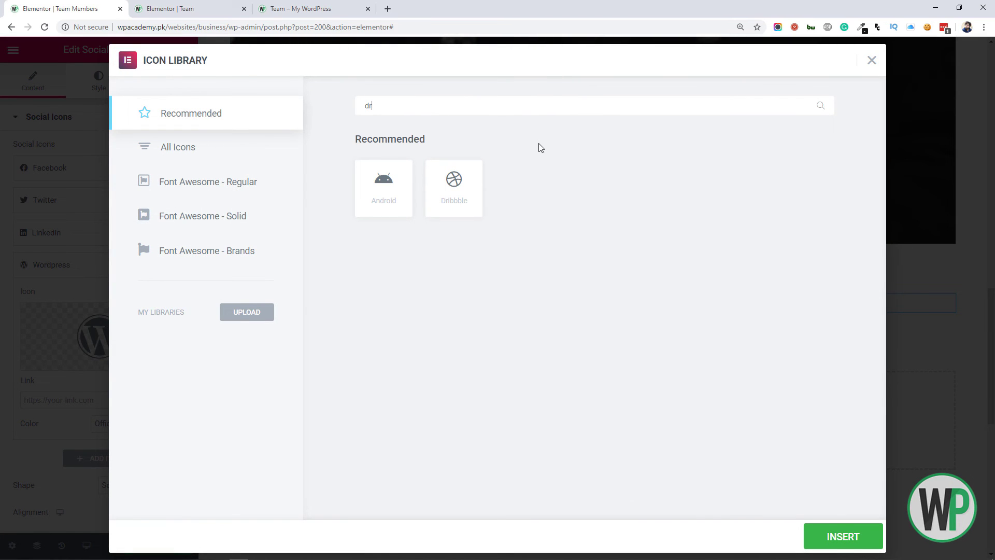
key("BackSpace")
type("rib")
left_click(405, 199)
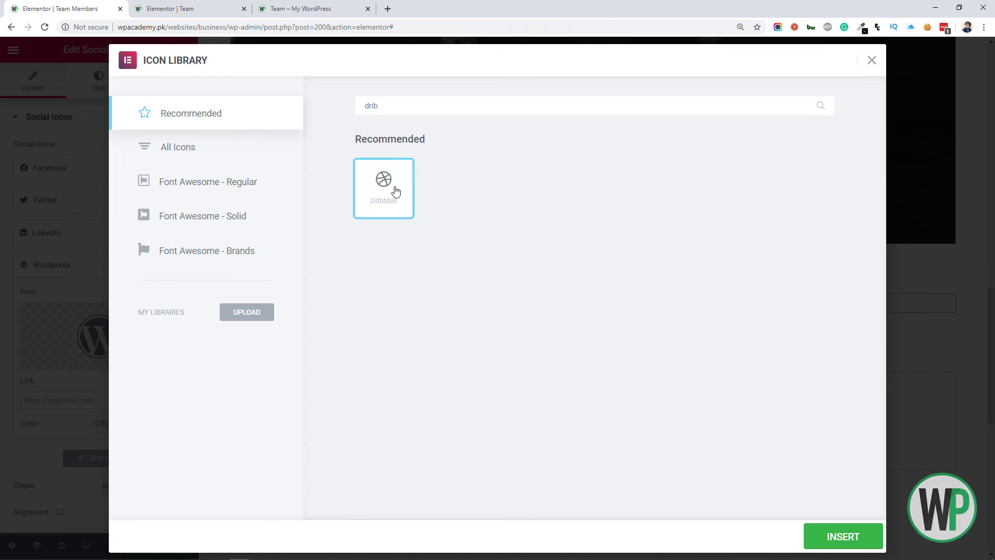
left_click(818, 538)
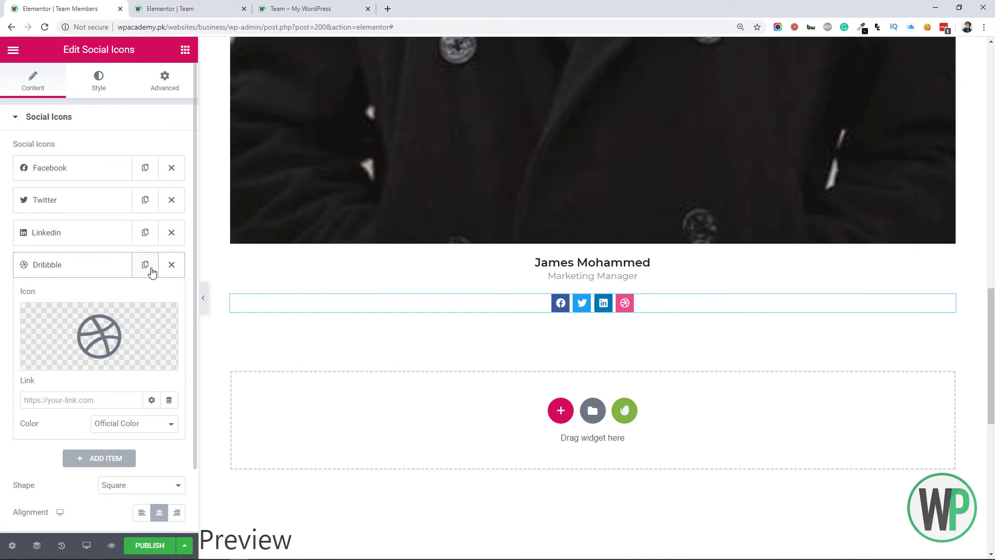
Step: Duplicate the Dribbble item in the social icons and give the copy the Link icon from the icon library
left_click(150, 268)
scroll(102, 440, "down", 1)
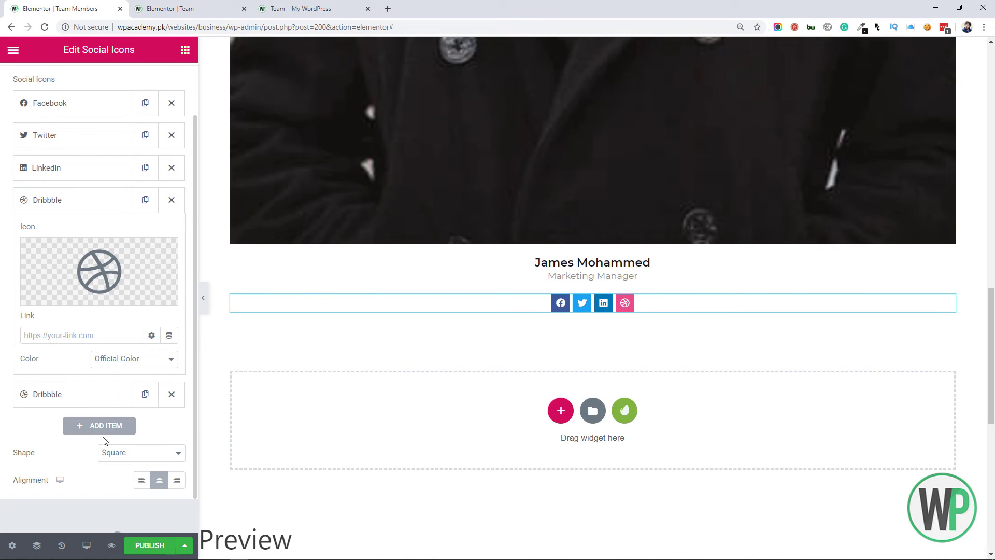
left_click(76, 397)
left_click(103, 326)
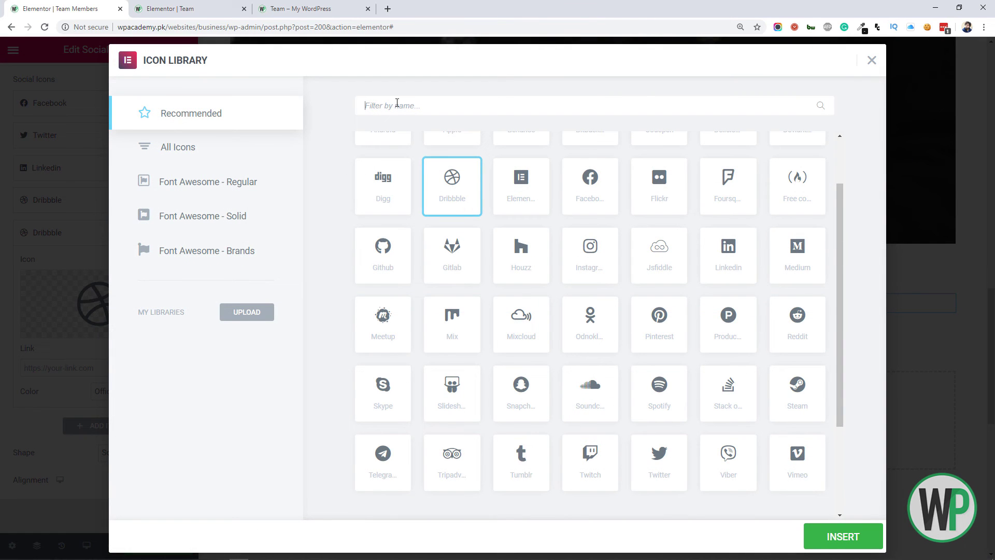
type("lin")
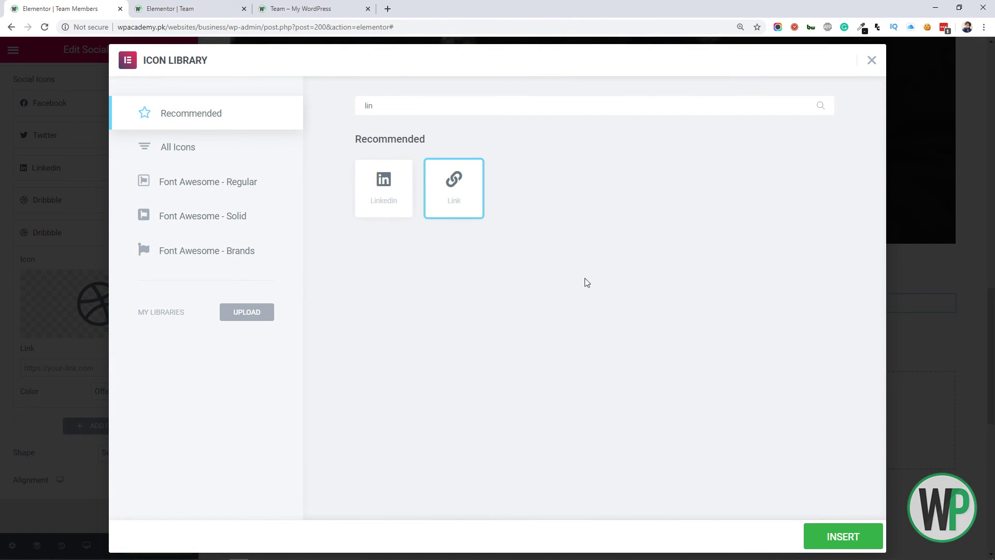
left_click(811, 541)
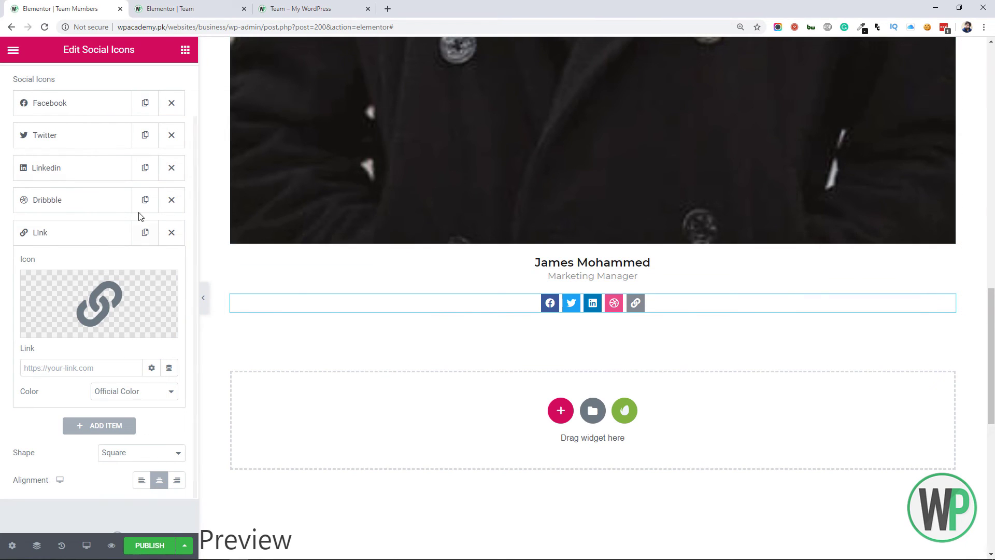
Step: Link the Facebook social icon dynamically to the ACF URL Field with the key Facebook URL
left_click(119, 233)
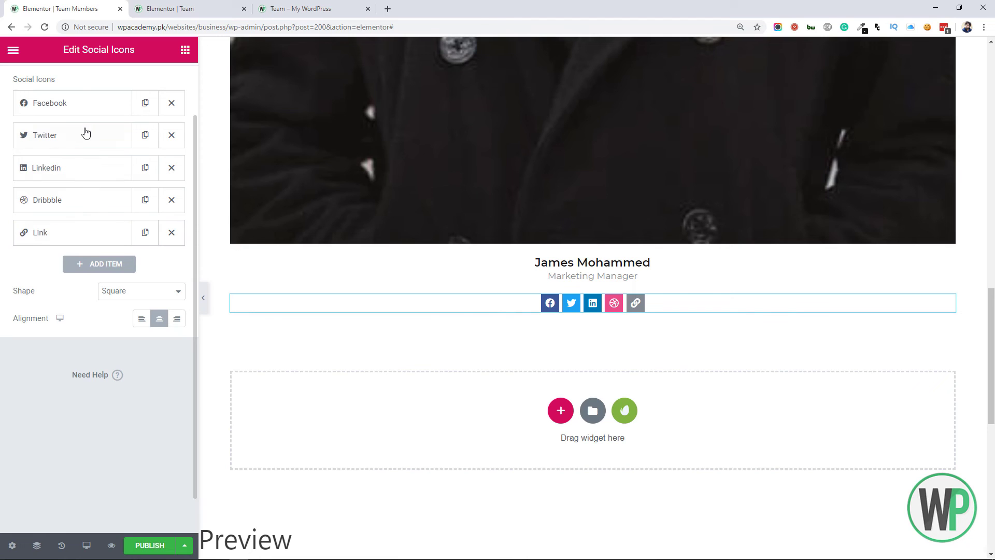
left_click(81, 111)
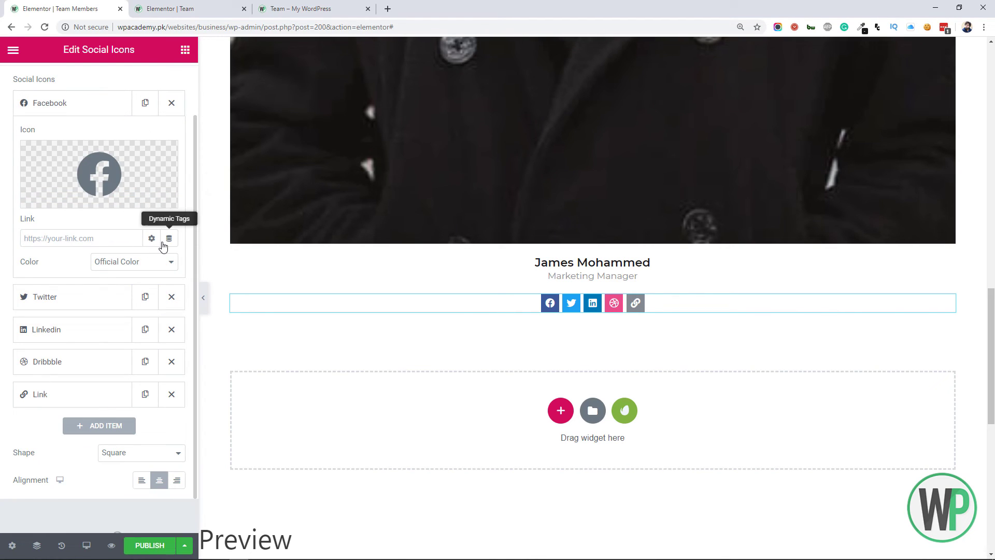
left_click(168, 238)
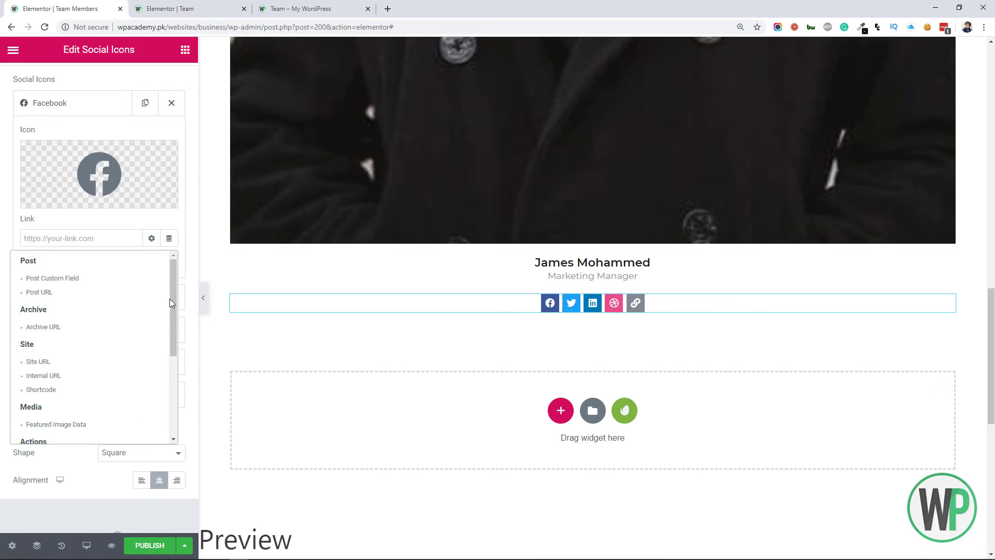
left_click_drag(172, 307, 174, 441)
left_click(98, 433)
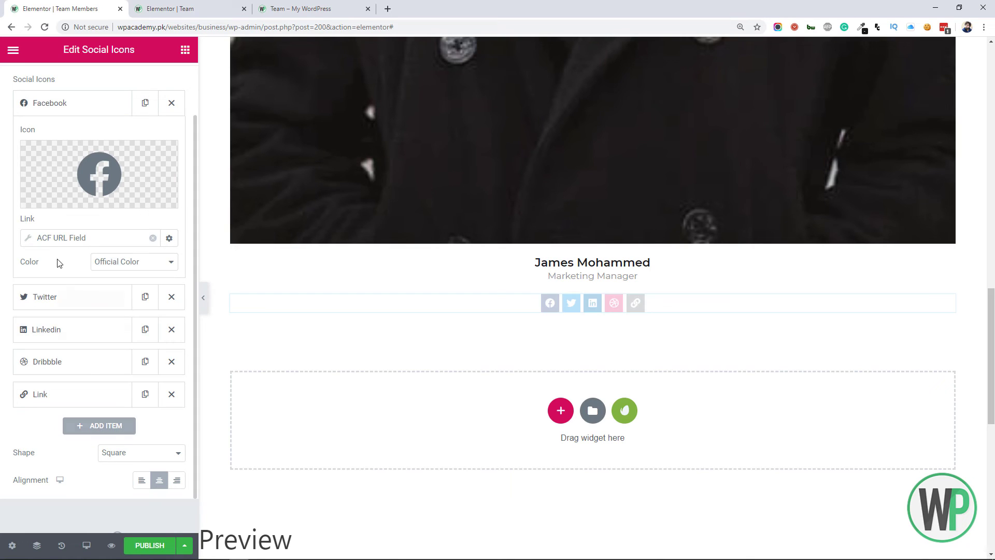
left_click(29, 244)
left_click(131, 294)
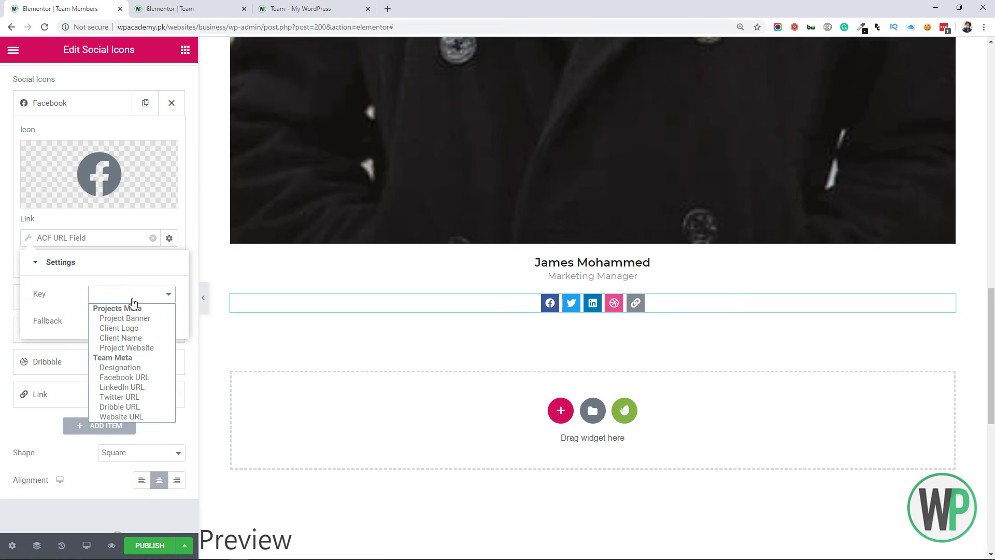
left_click(149, 379)
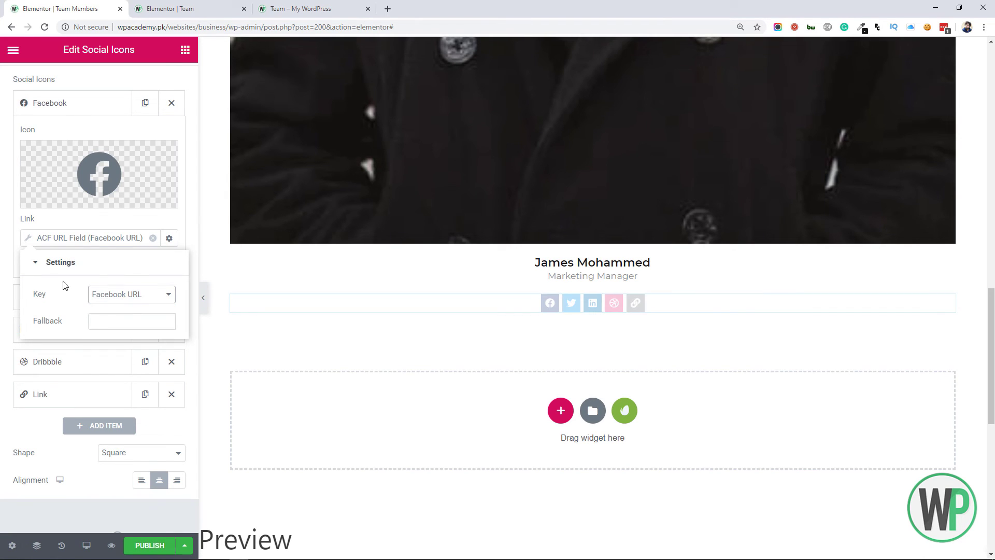
left_click(30, 303)
Step: Link Twitter and the remaining social icons to their matching ACF URL fields, using the Website URL key for the Link icon
left_click(34, 298)
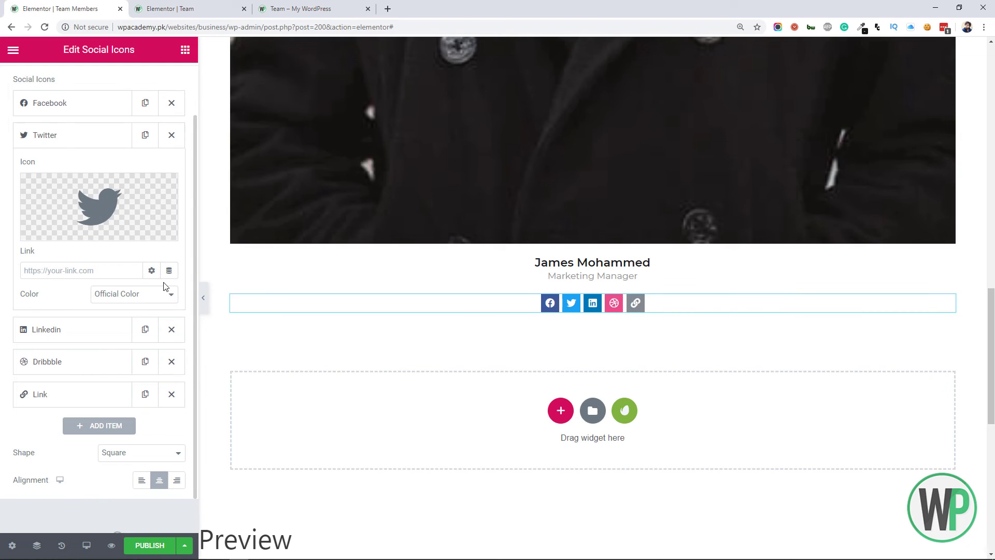
left_click(169, 270)
scroll(67, 461, "down", 3)
left_click(67, 465)
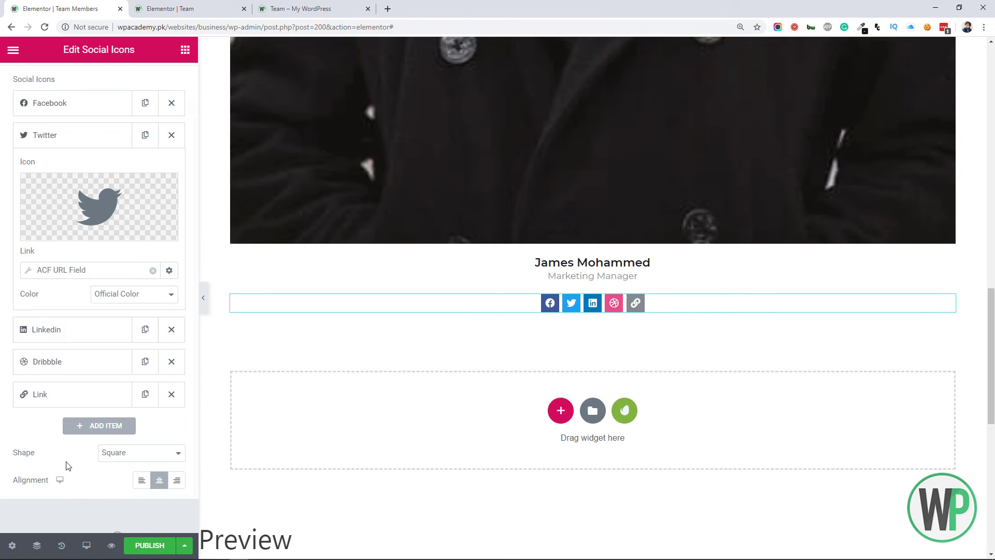
left_click(29, 270)
left_click(101, 328)
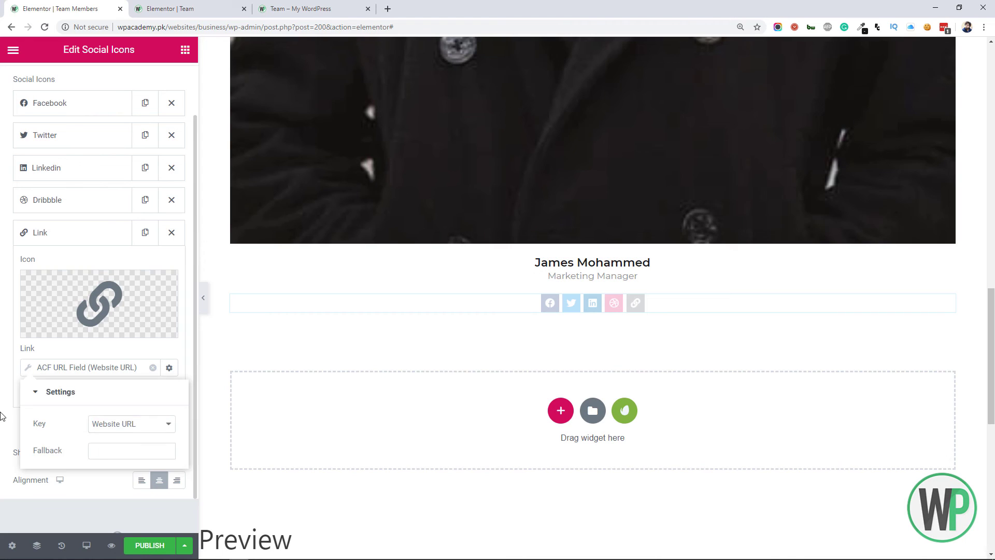
left_click(2, 416)
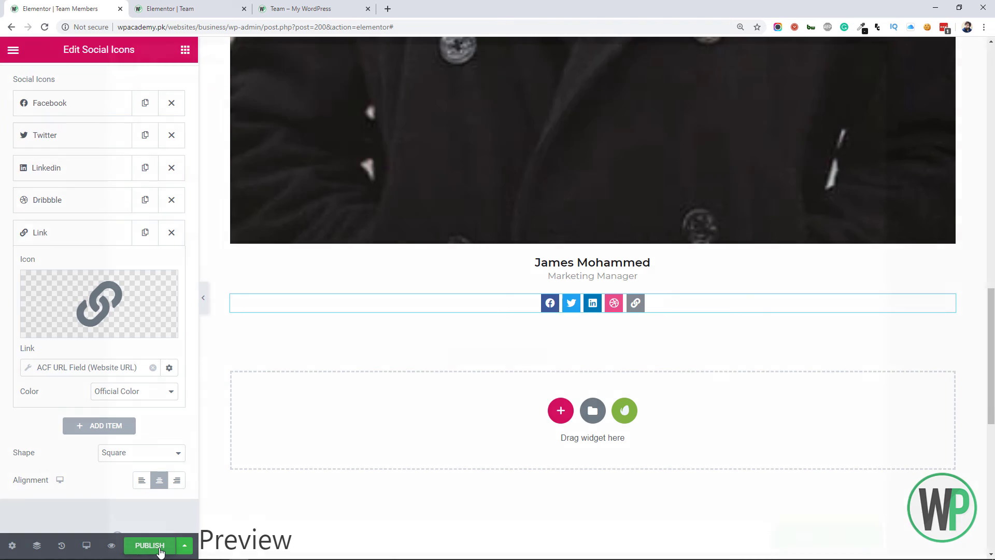
Step: Publish the Team Members loop template without display conditions and save the Team page in its own tab
left_click(150, 545)
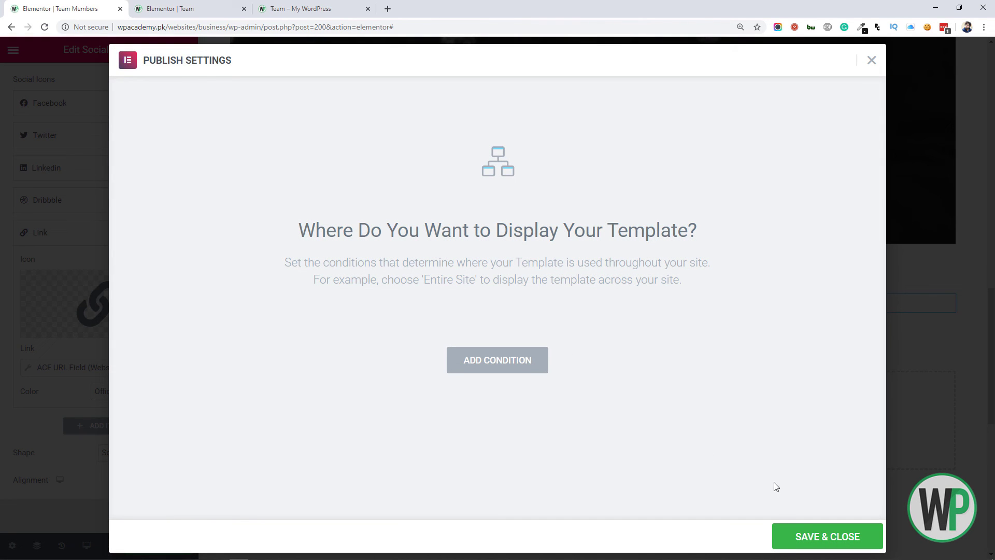
left_click(813, 540)
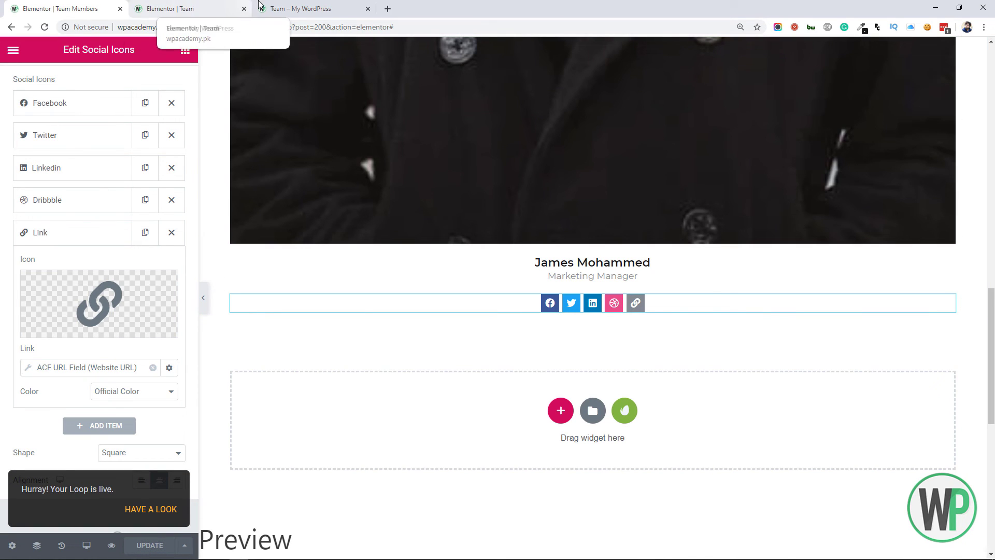
left_click(219, 5)
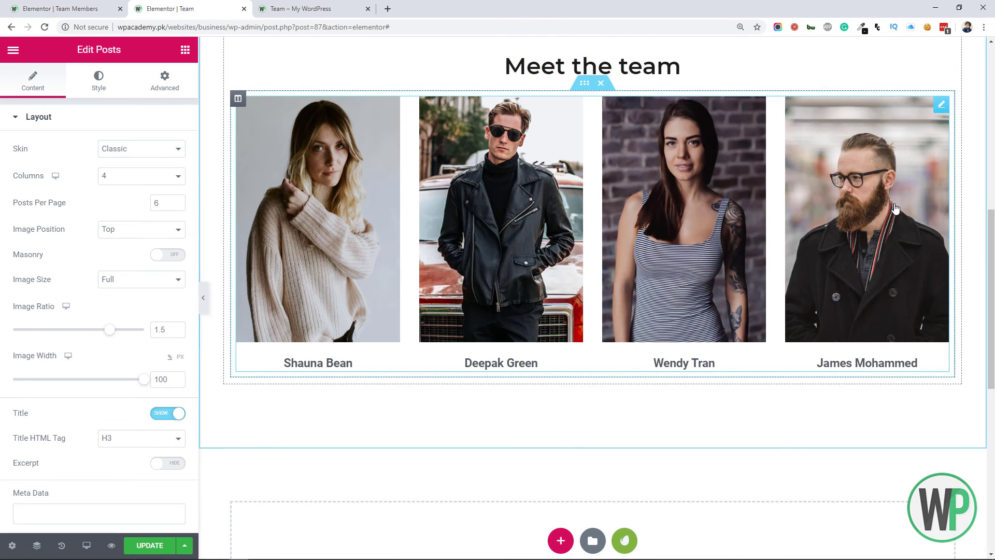
scroll(632, 208, "up", 2)
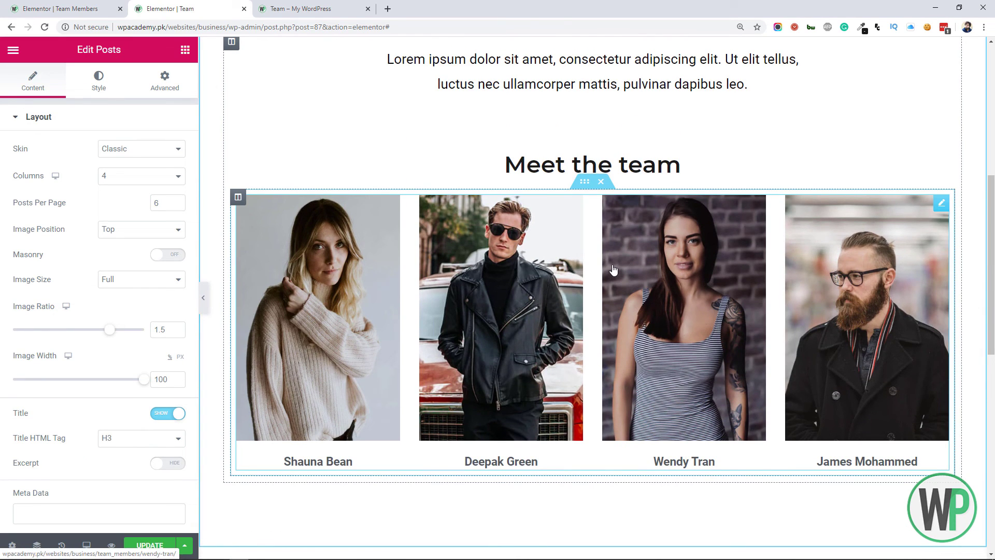
key("ctrl+s")
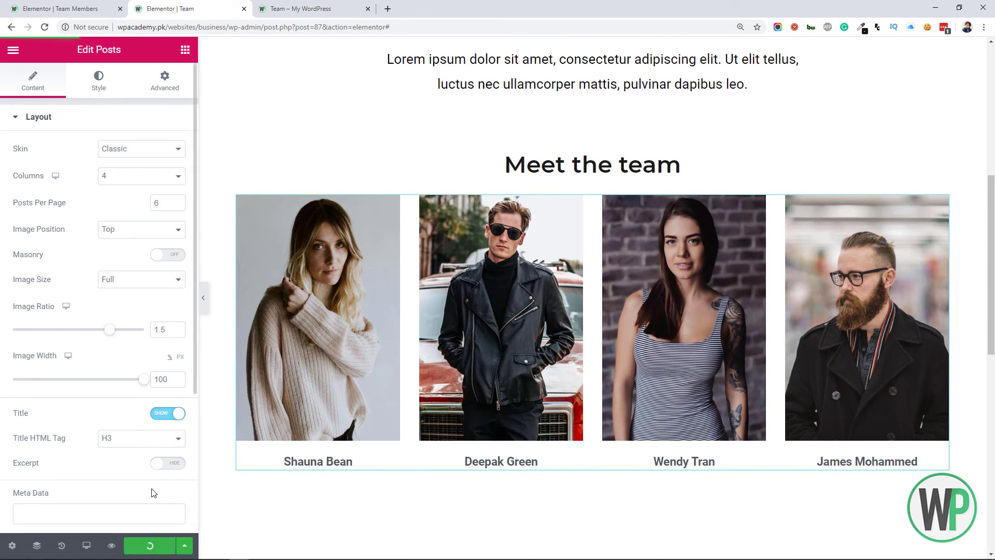
Step: Insert an inner section between the Meet the team heading and the existing posts, reducing it to a single column
left_click(185, 49)
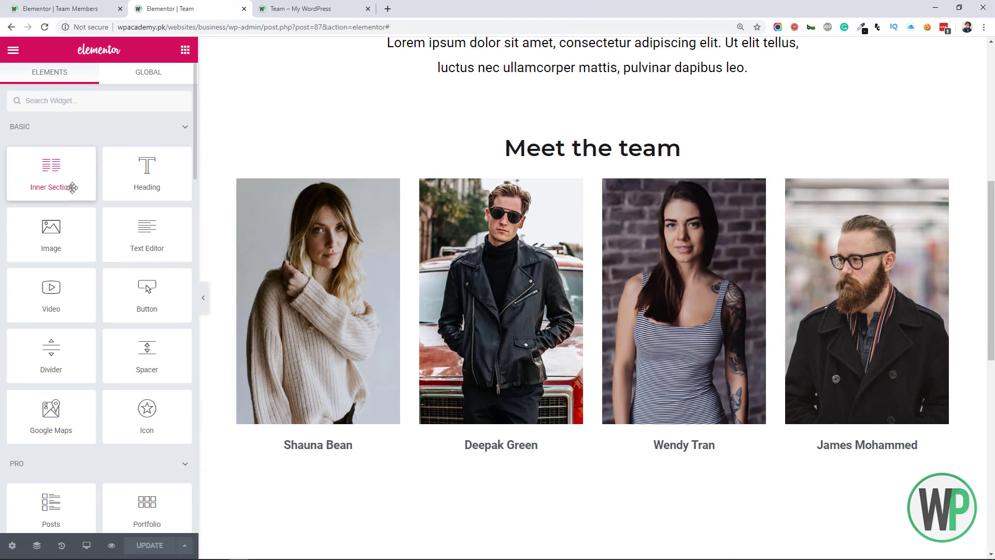
left_click_drag(73, 187, 549, 160)
right_click(249, 185)
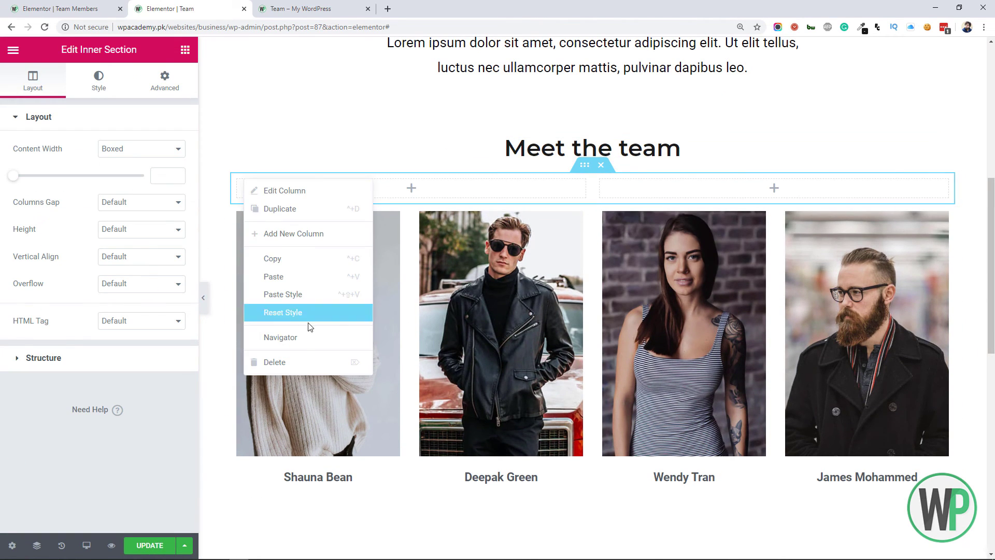
left_click(312, 362)
Step: Add a Posts widget to the empty inner section and set its columns to 4
left_click(185, 49)
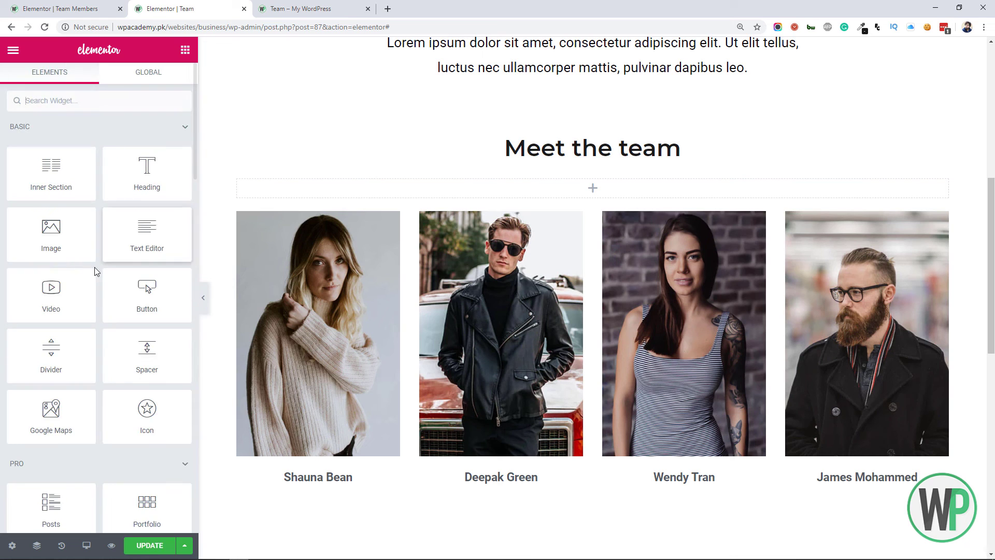
scroll(118, 322, "down", 3)
left_click_drag(89, 320, 461, 185)
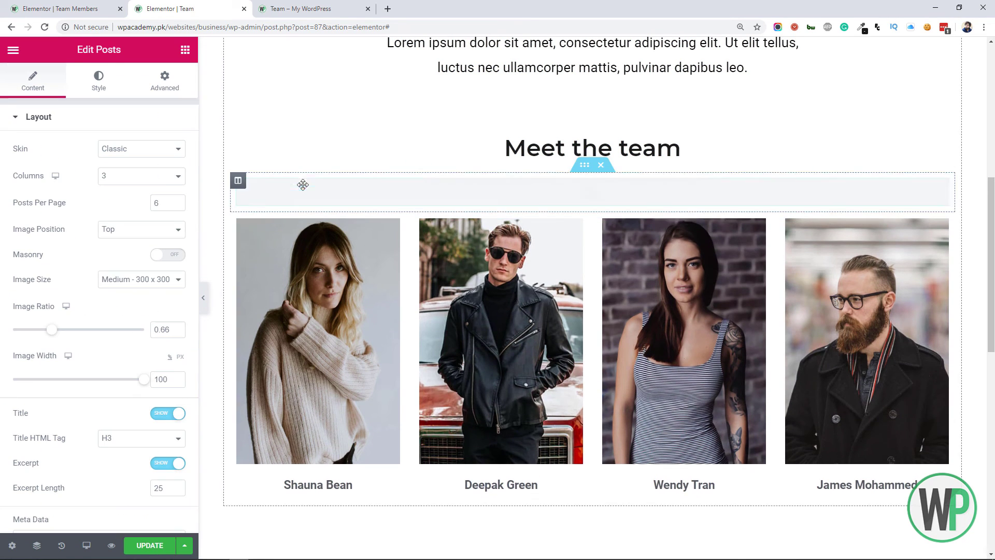
scroll(110, 222, "down", 3)
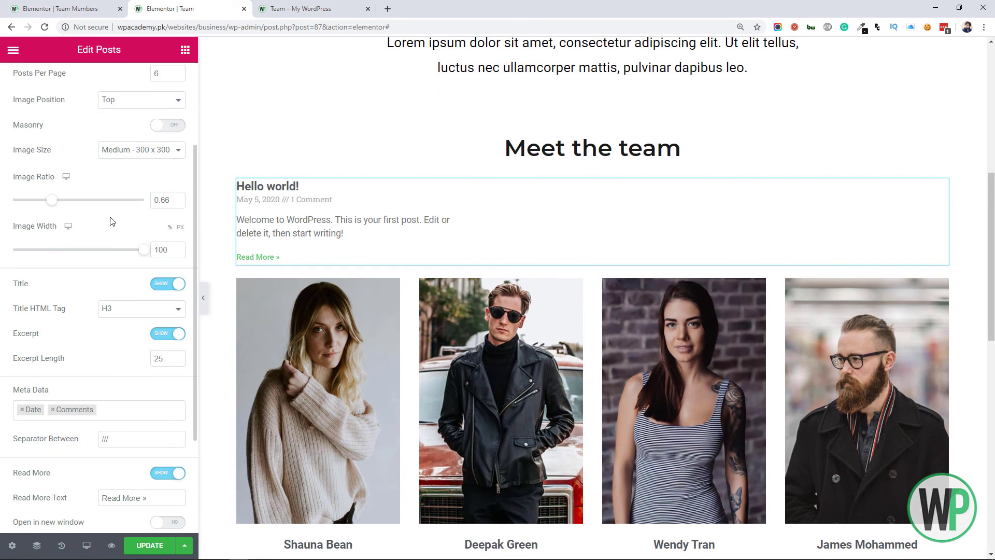
scroll(113, 200, "up", 3)
left_click(117, 185)
left_click(128, 216)
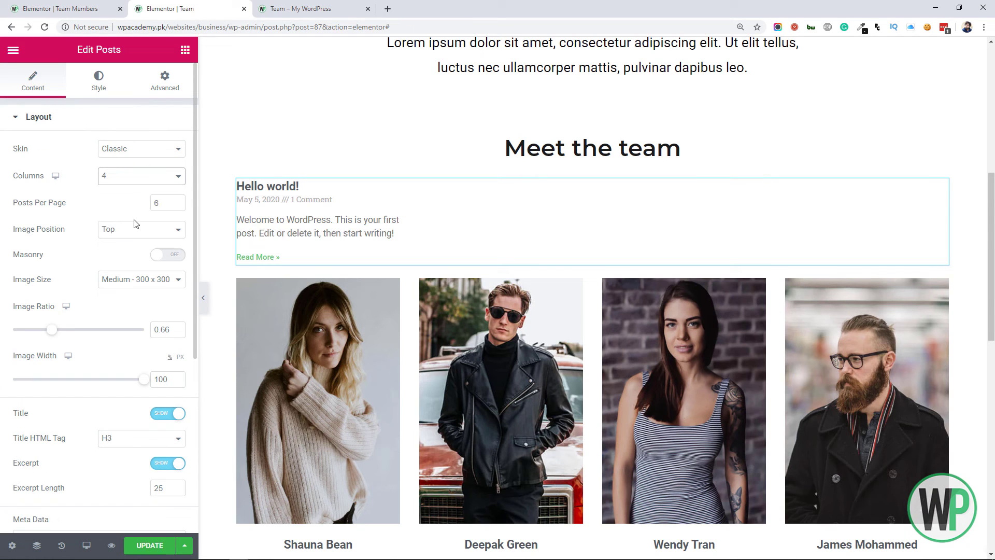
Step: Set the new Posts widget's query source to Team Members
scroll(95, 294, "down", 5)
left_click(89, 412)
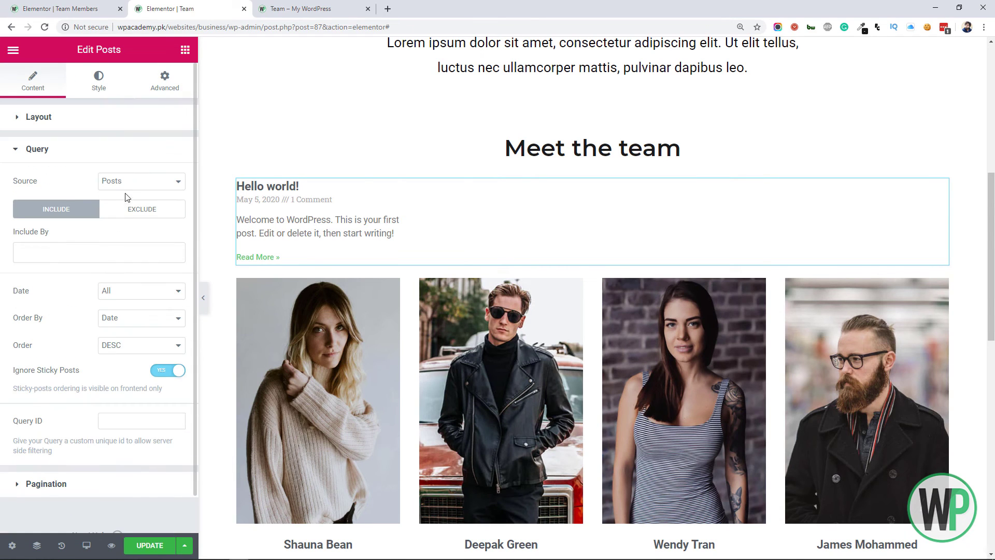
left_click(140, 181)
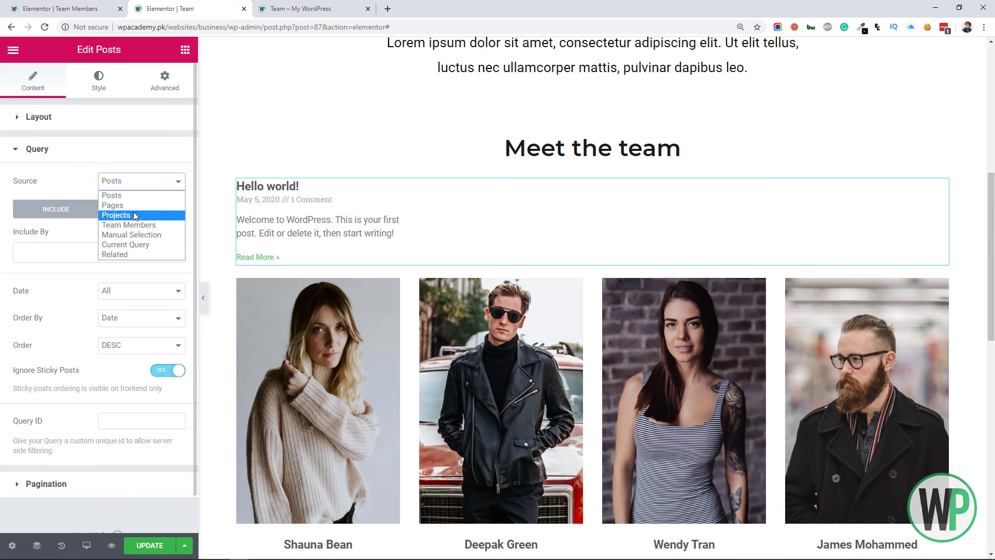
left_click(128, 225)
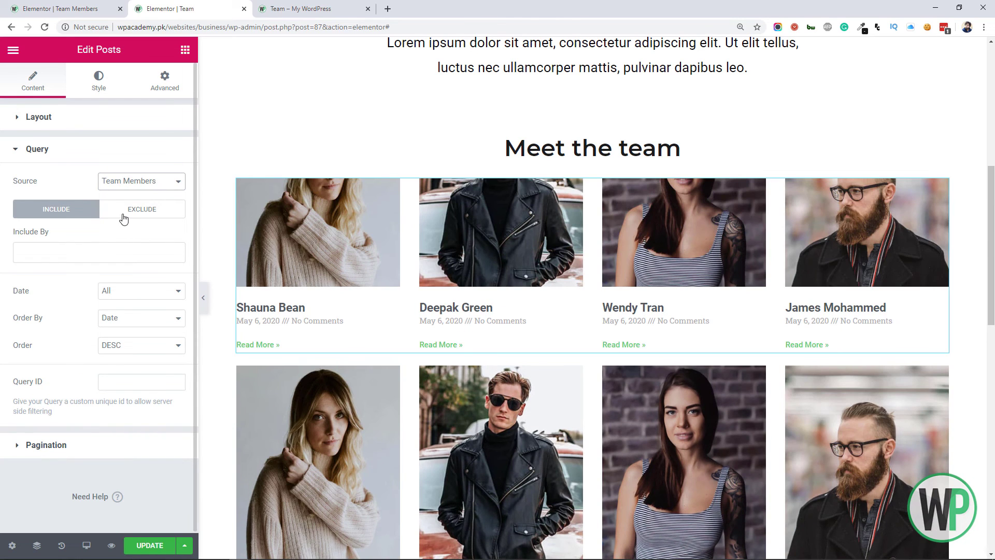
Step: Switch the new Posts widget to the Custom skin with Team Members as its default template
left_click(123, 123)
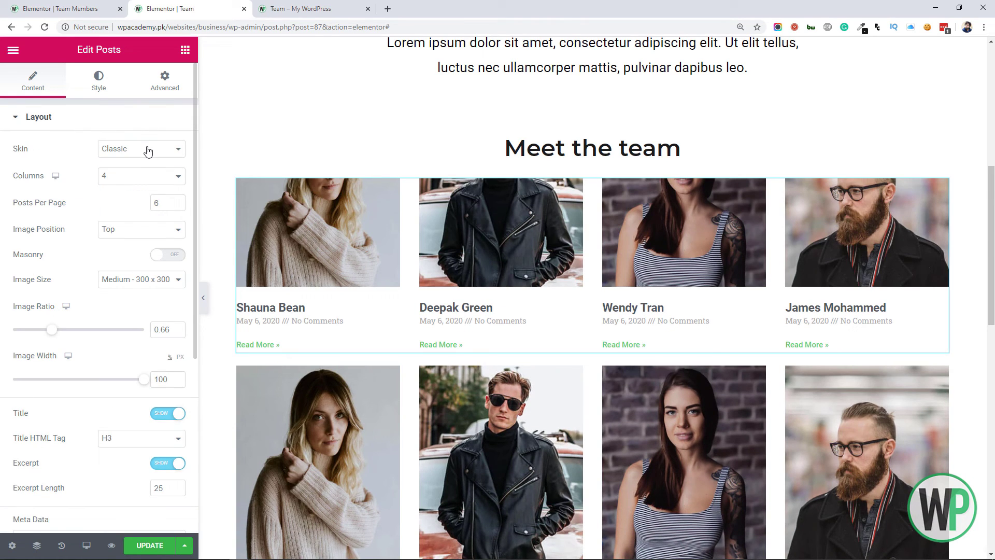
left_click(147, 150)
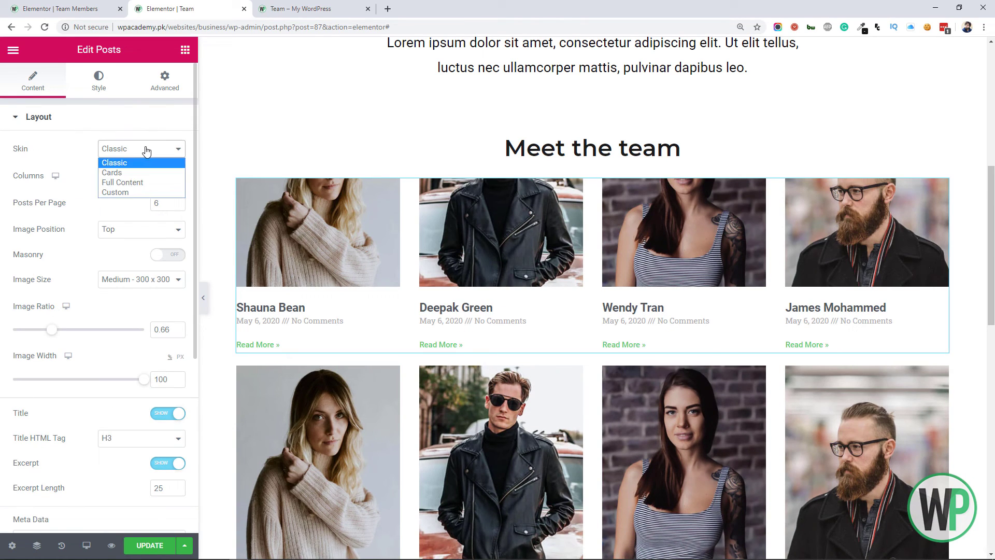
left_click(132, 193)
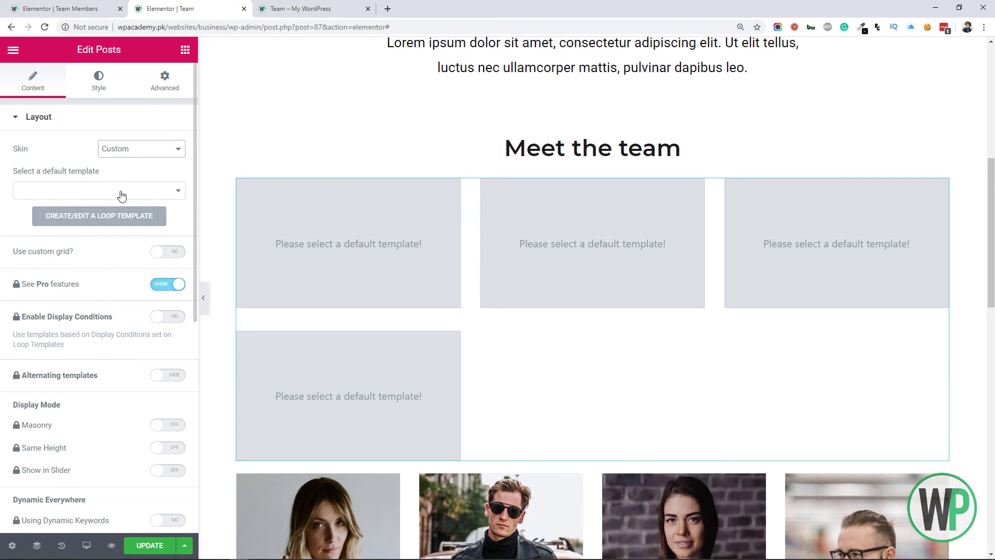
left_click(115, 190)
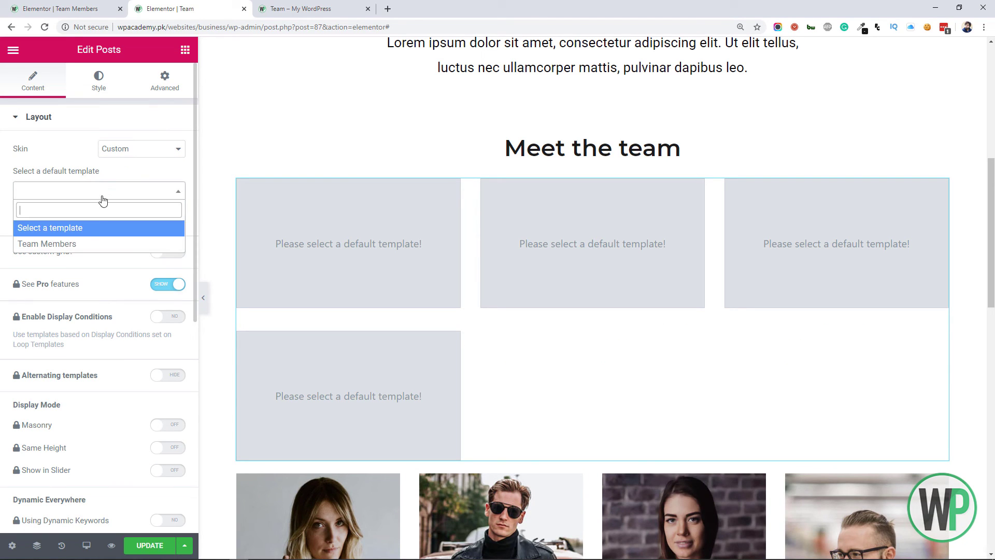
left_click(87, 244)
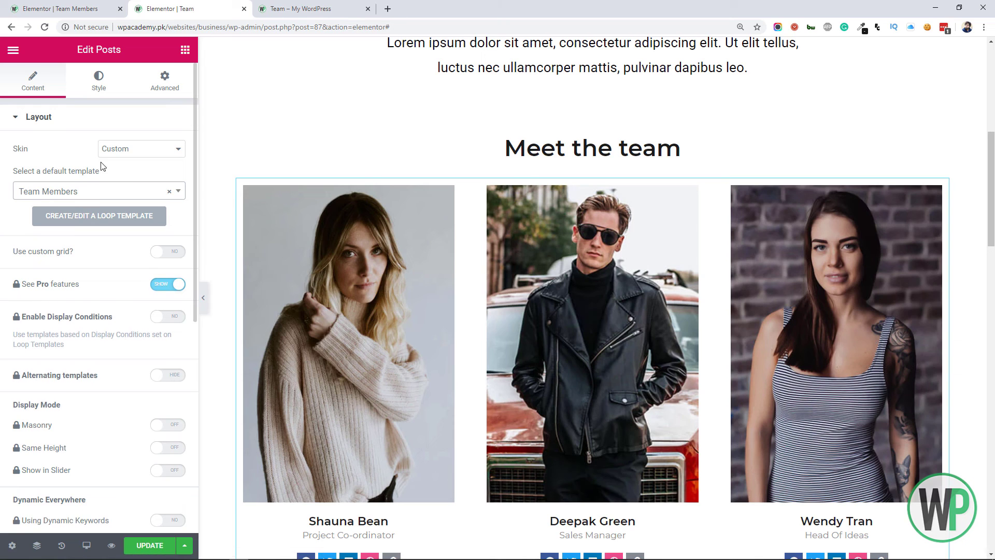
Step: Hide the Pro features in the new Posts widget's layout settings
scroll(102, 233, "down", 5)
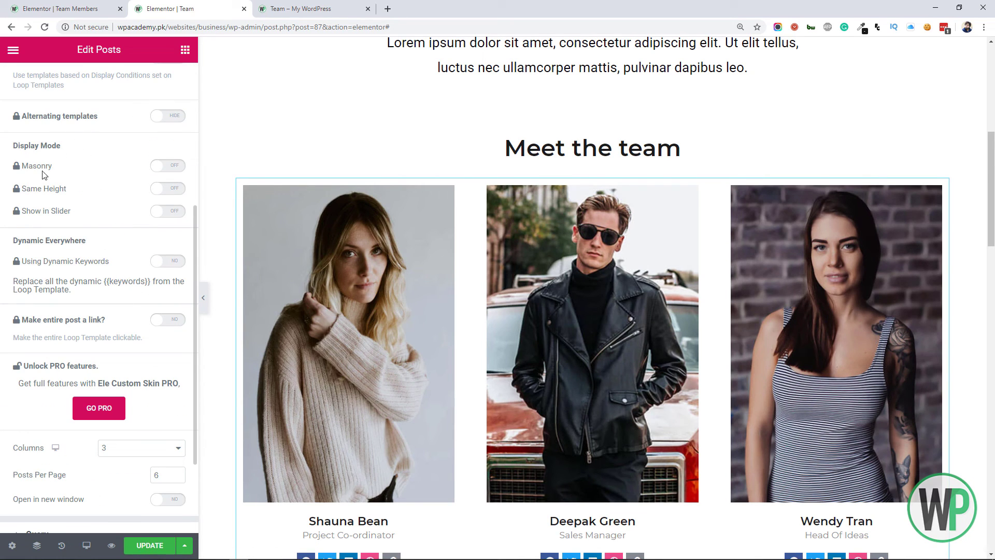
scroll(79, 176, "up", 4)
left_click(159, 220)
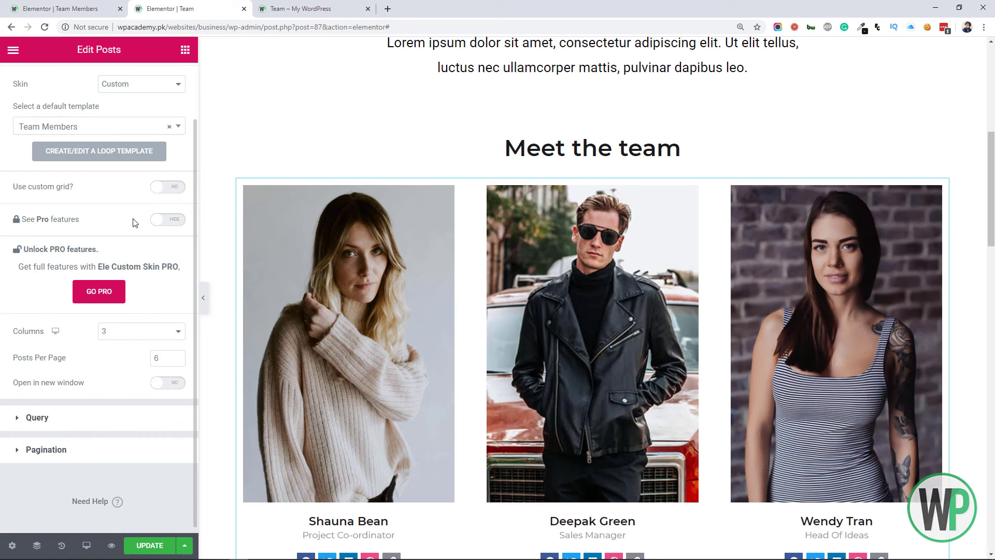
Step: Set the new Posts widget to 4 columns and 8 posts per page
left_click(126, 332)
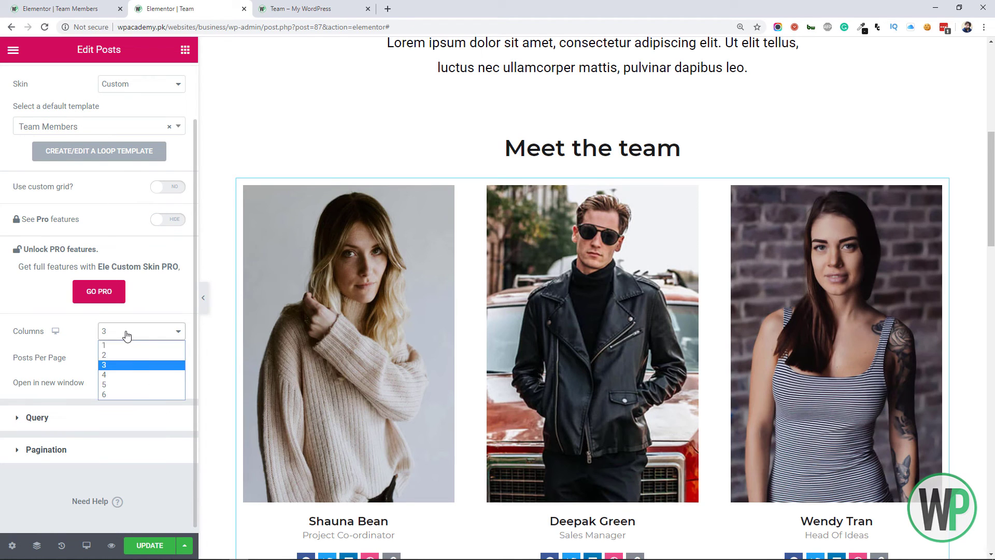
left_click(132, 374)
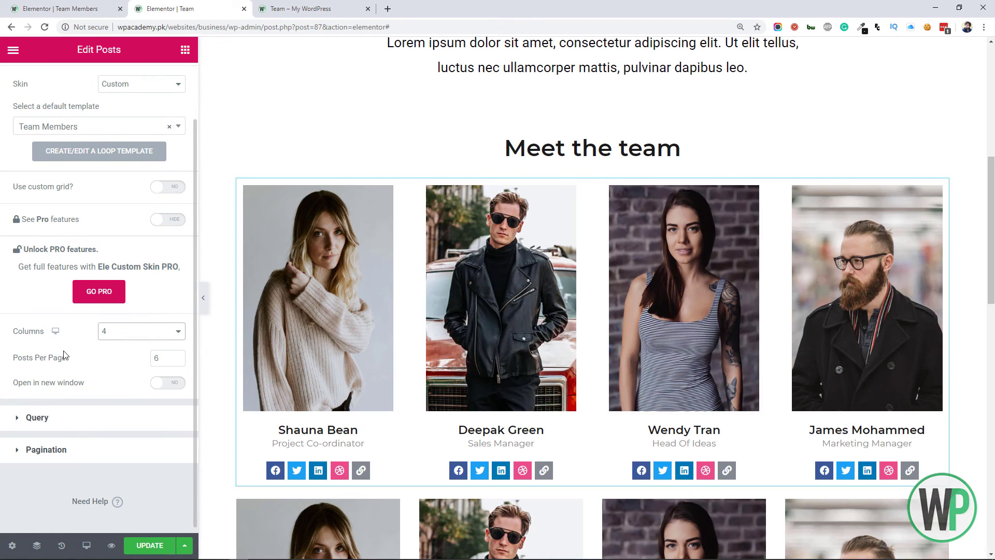
left_click_drag(160, 360, 150, 356)
type("8")
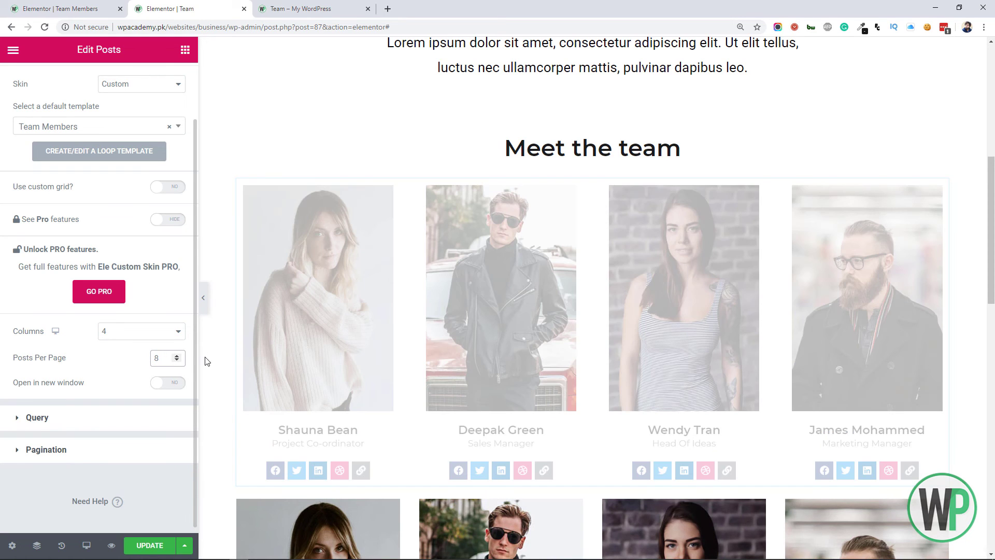
scroll(994, 215, "down", 1)
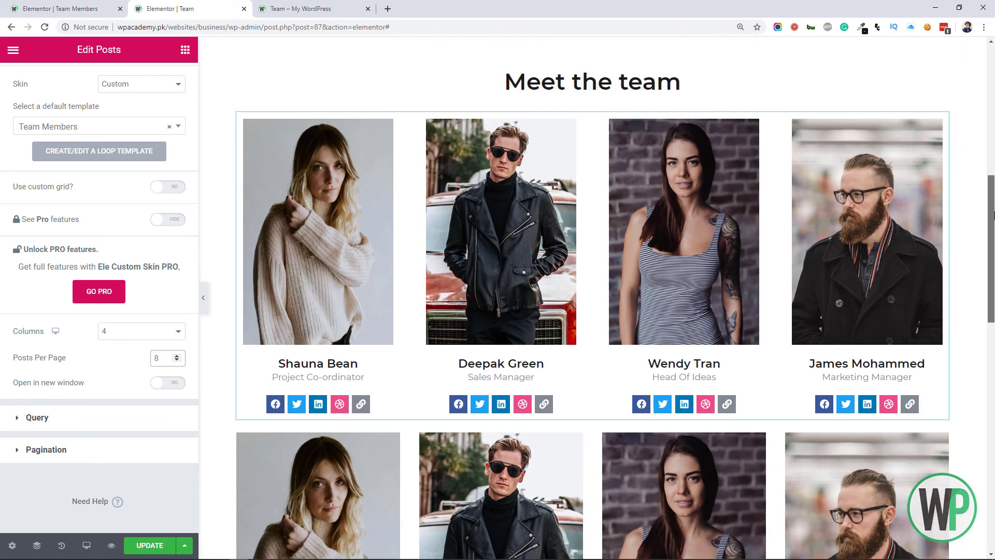
scroll(993, 215, "down", 2)
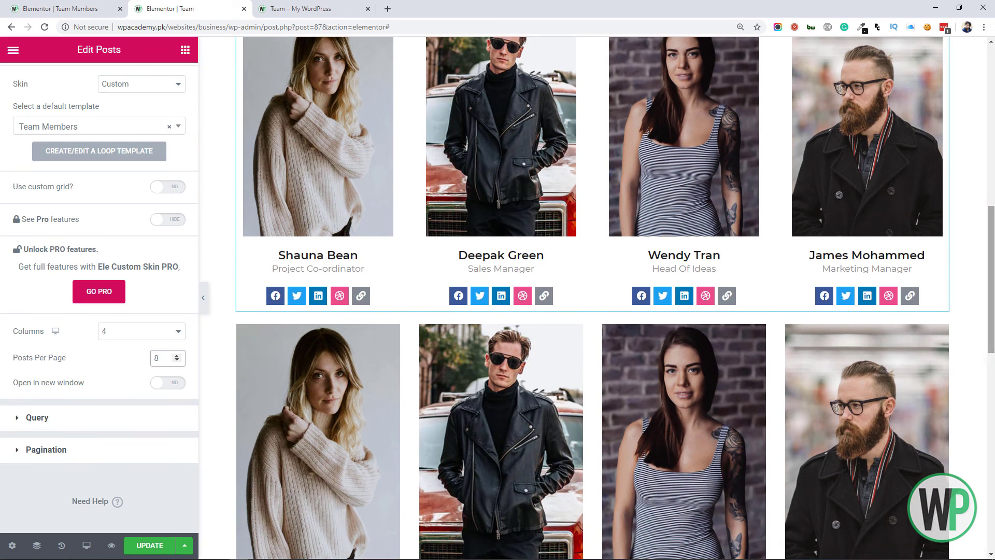
scroll(993, 215, "up", 1)
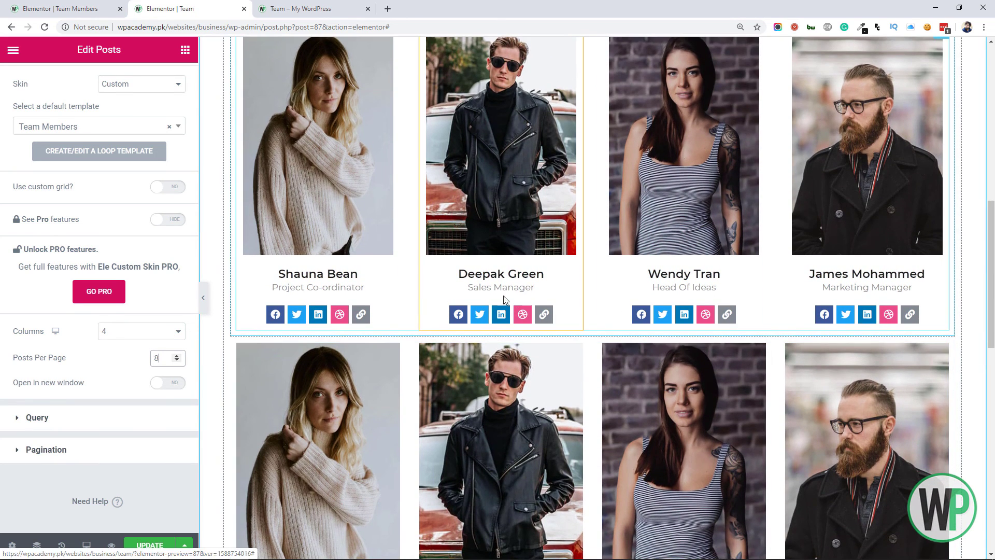
scroll(992, 276, "up", 1)
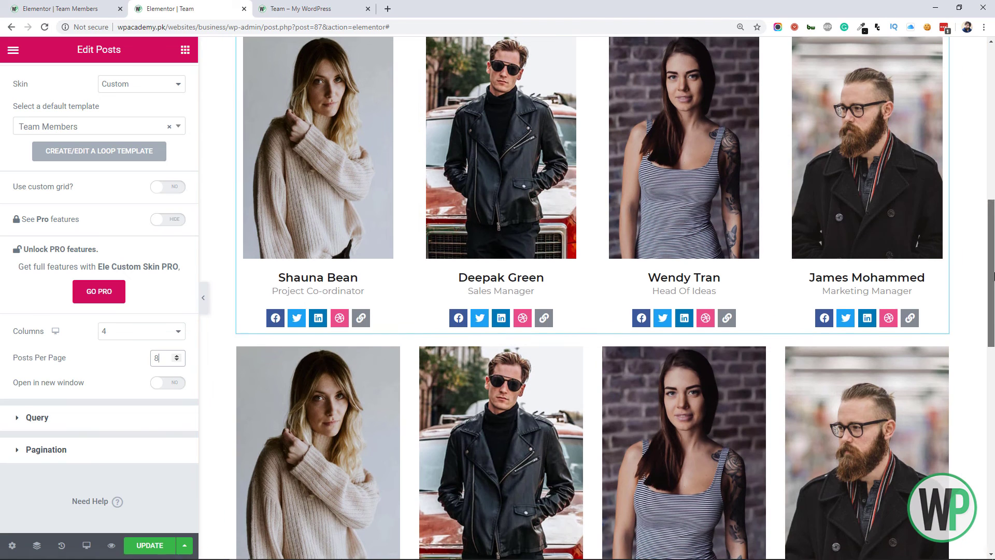
scroll(992, 277, "up", 1)
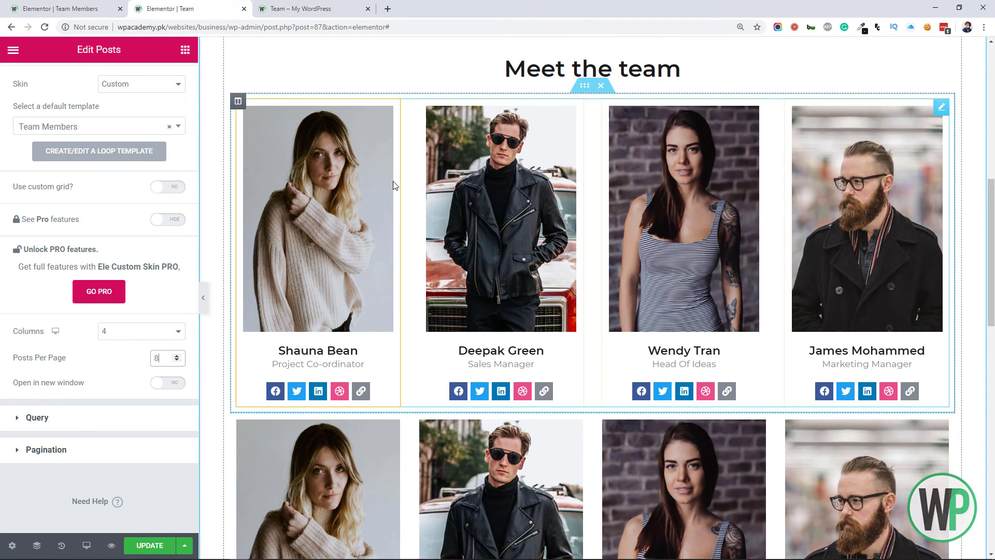
Step: Set the columns gap of the new Posts widget to 0
scroll(96, 87, "up", 2)
left_click(96, 87)
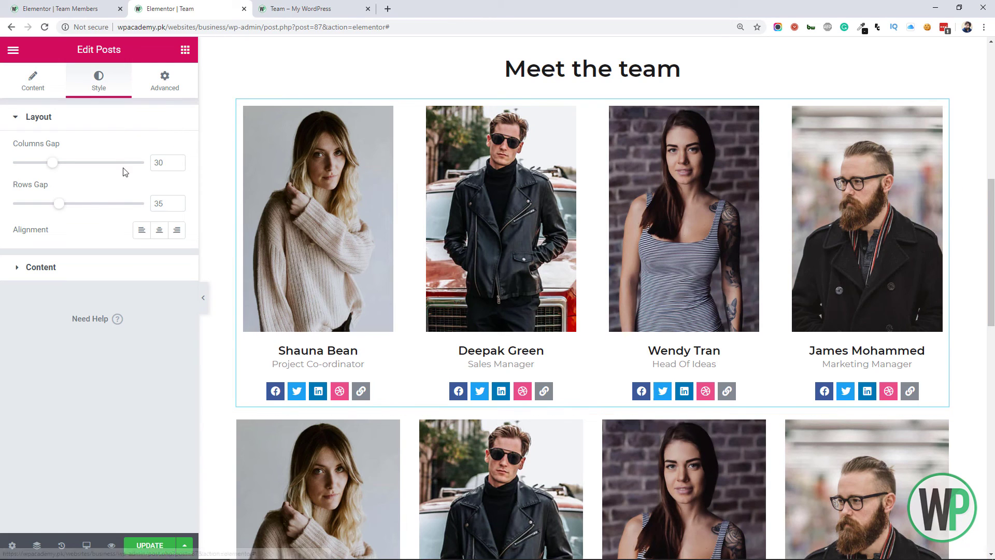
left_click(154, 164)
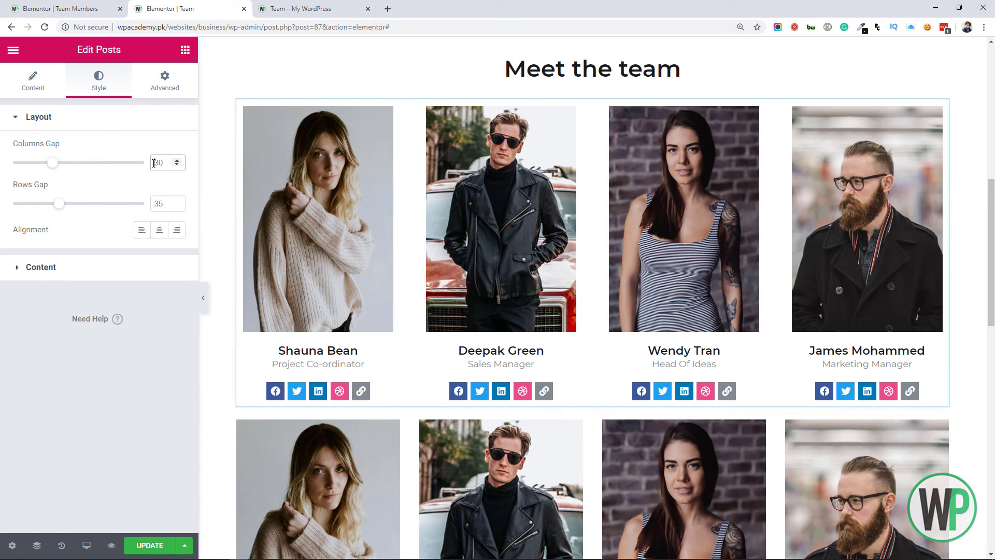
key("Delete")
type("1")
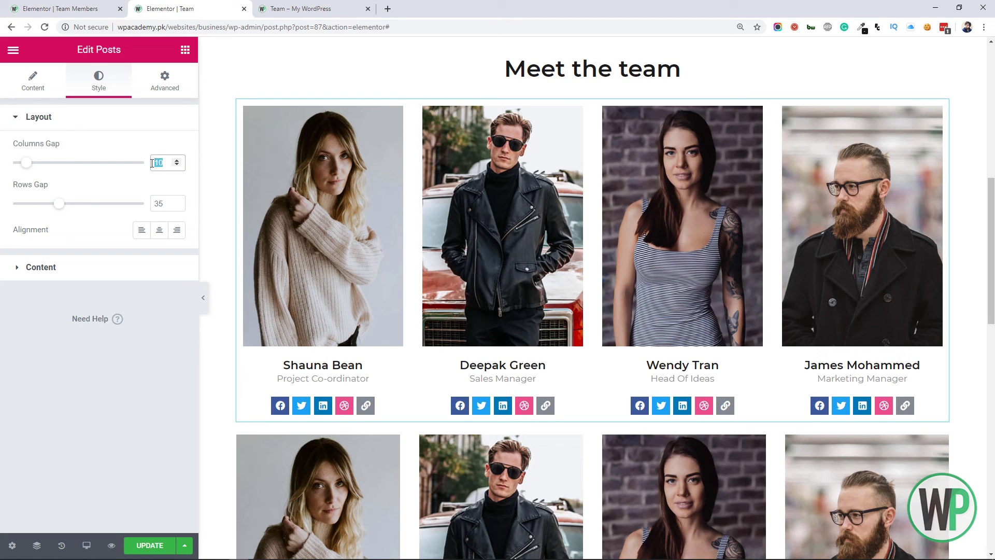
type("0")
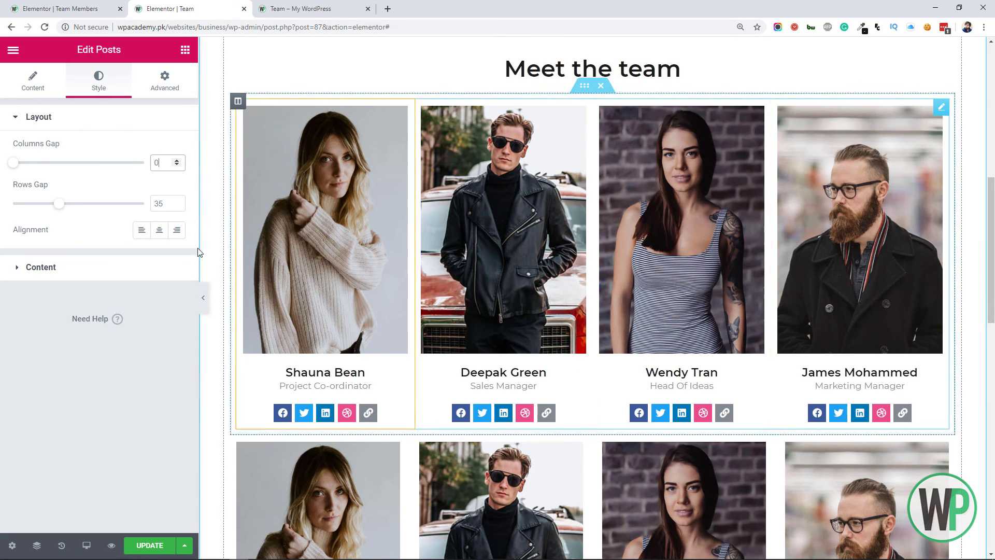
Step: Delete the old team inner section below the new team members grid
scroll(606, 244, "down", 3)
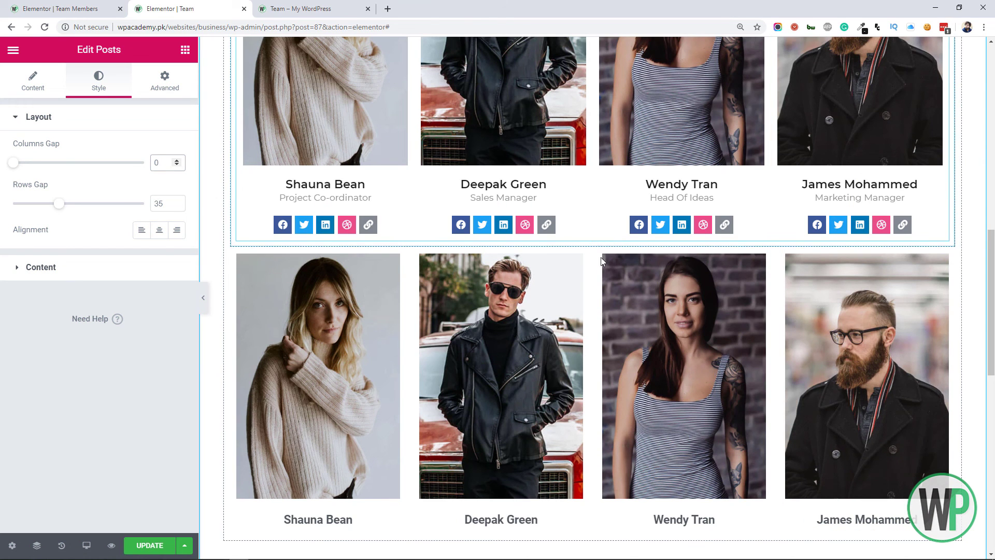
left_click(600, 240)
scroll(944, 304, "up", 5)
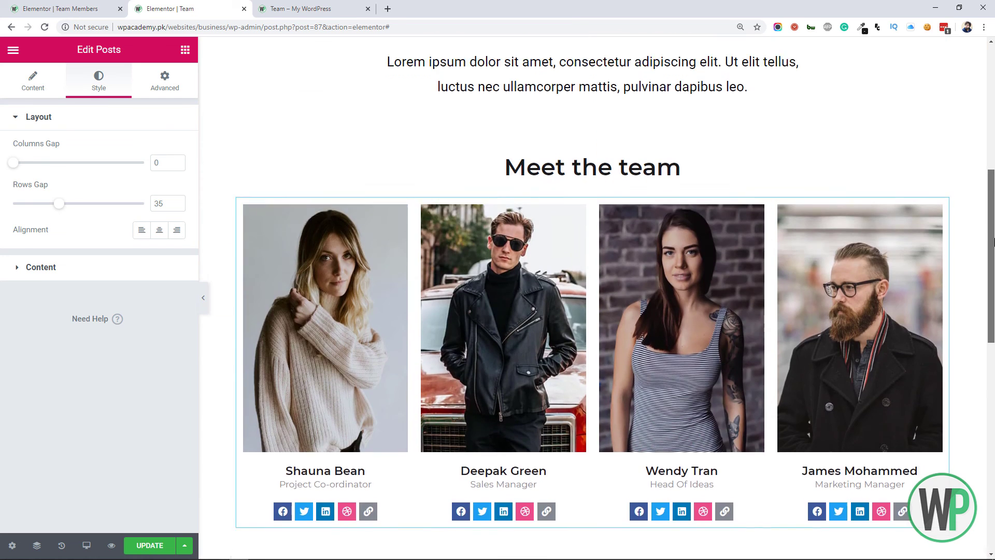
scroll(994, 232, "down", 2)
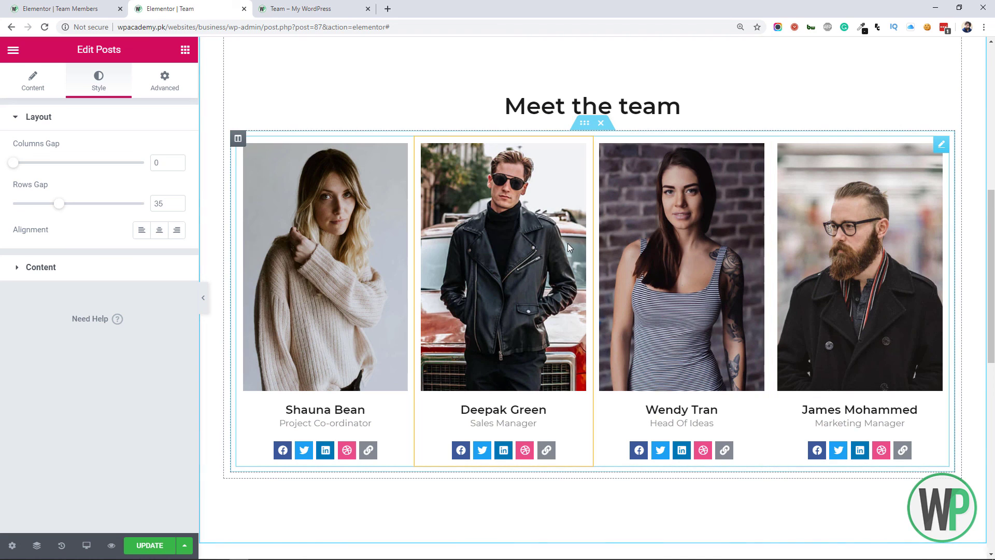
Step: Update the Team page and reload its live version
left_click(151, 549)
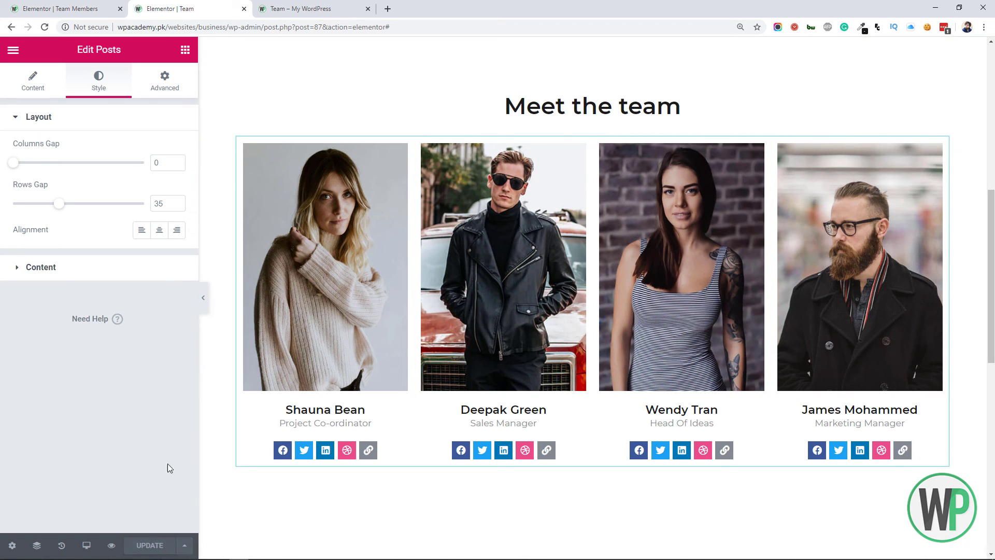
left_click(298, 8)
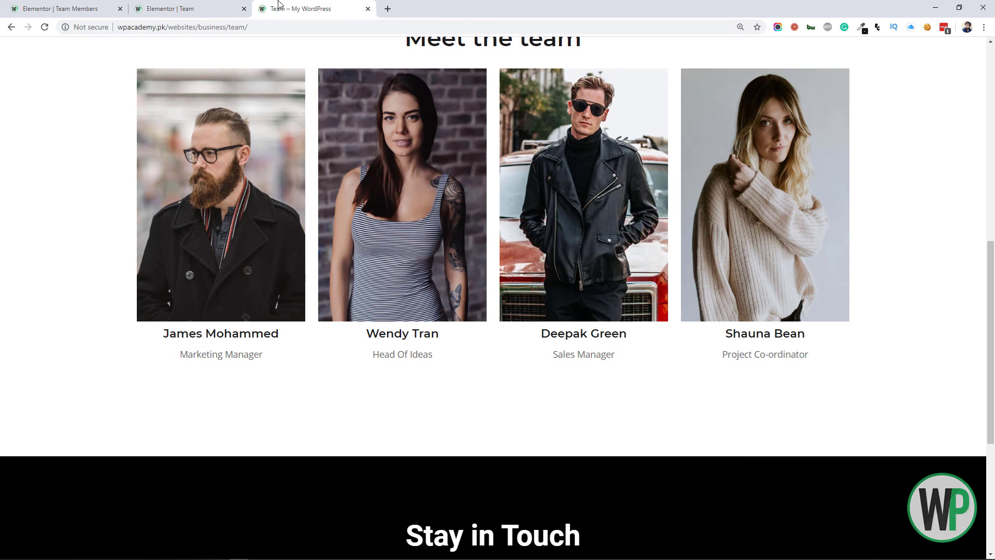
key("F5")
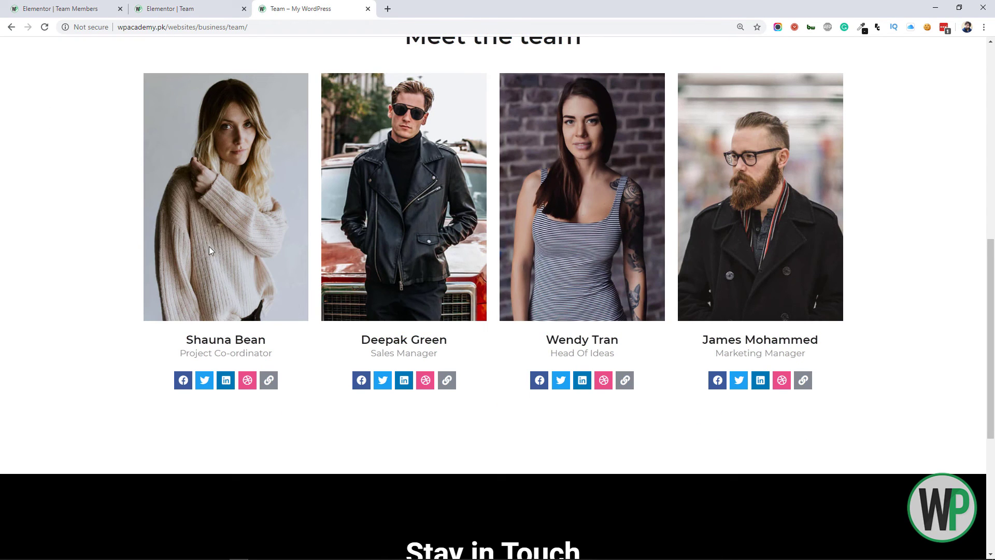
Step: In the Team Members template, link the featured image to a custom URL using the dynamic Post URL
left_click(171, 9)
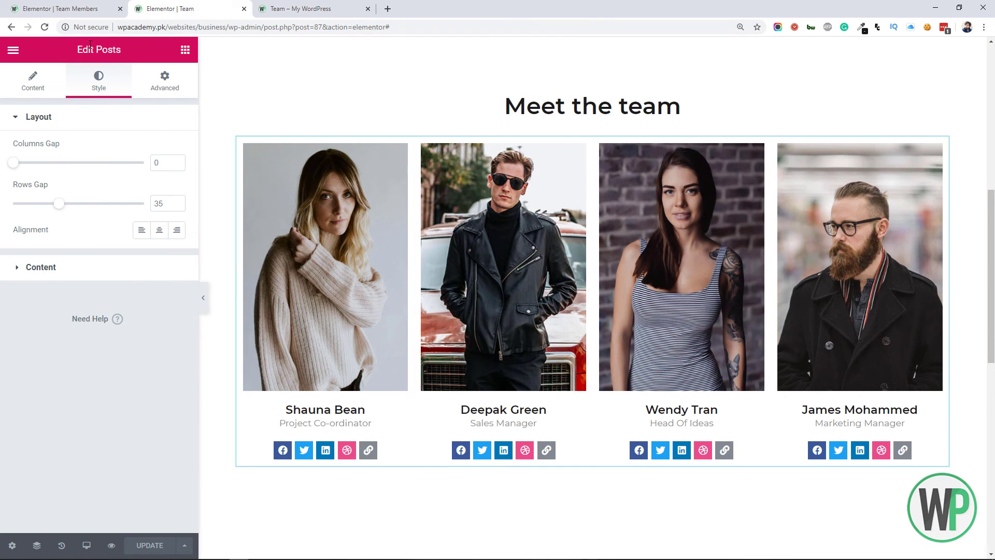
left_click(60, 8)
scroll(881, 213, "up", 10)
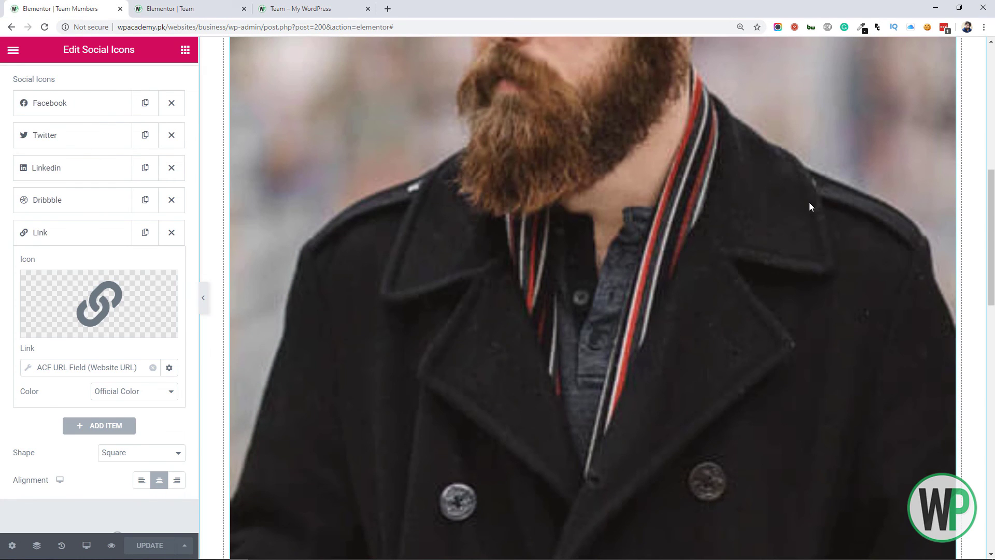
left_click(809, 202)
left_click(107, 274)
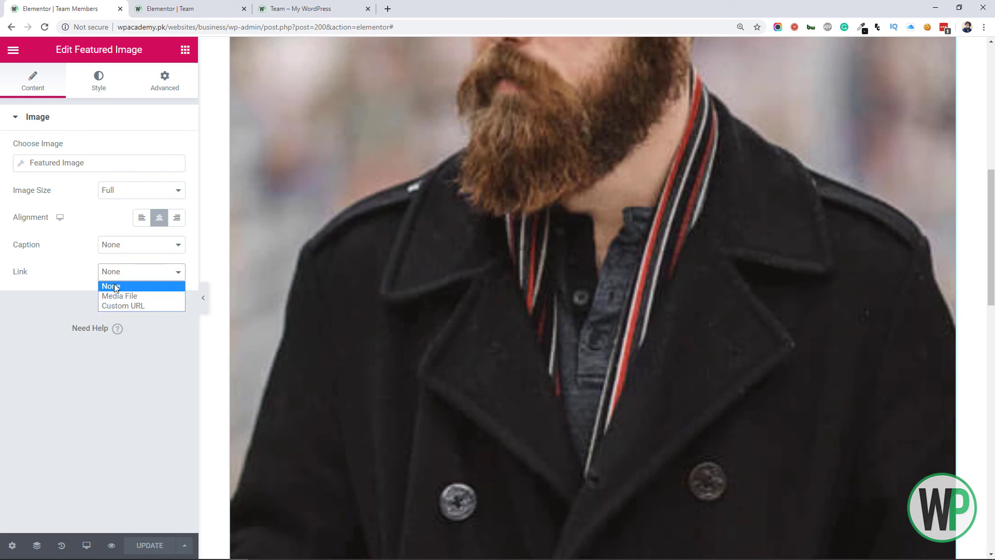
left_click(136, 306)
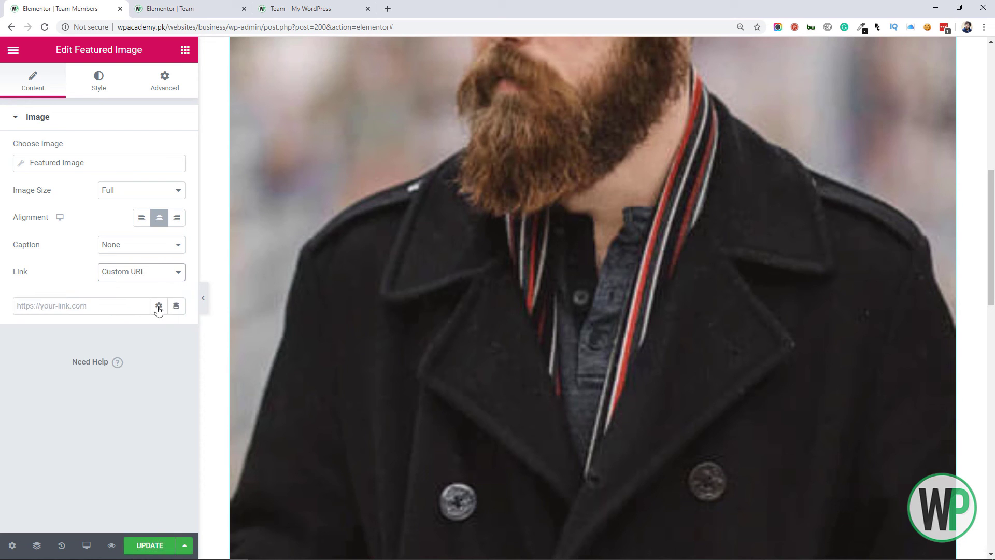
left_click(176, 306)
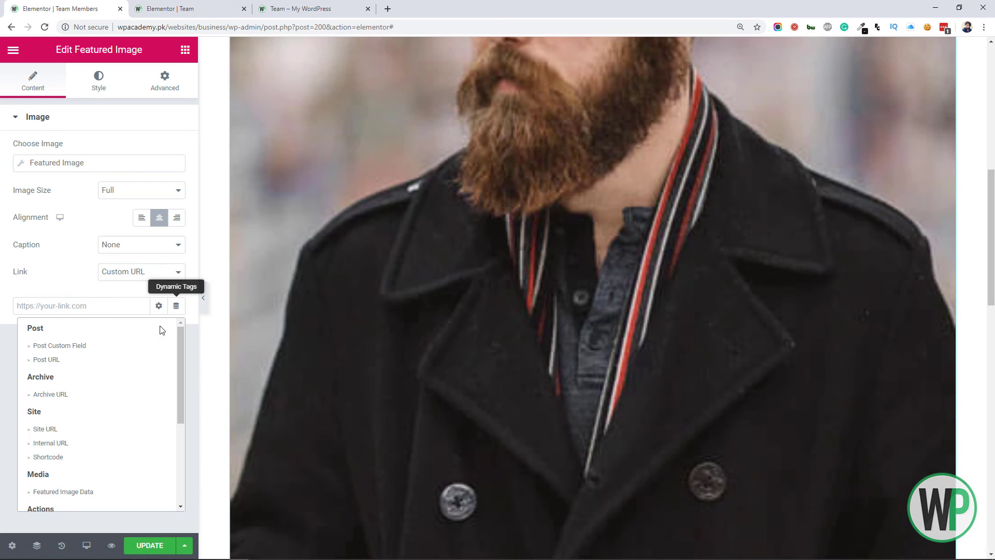
left_click(120, 359)
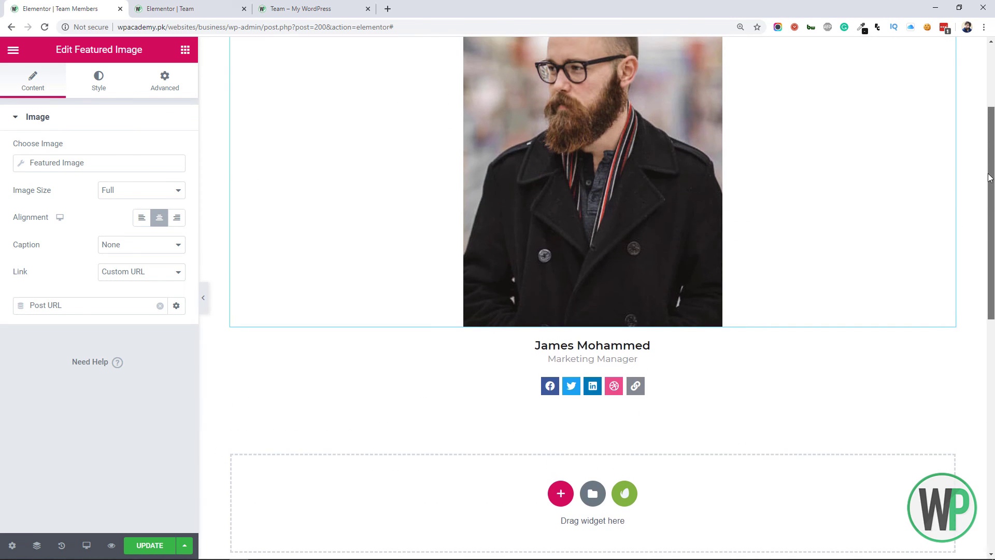
Step: Save the Team Members template without adding display conditions, and reload the live Team page
left_click(151, 545)
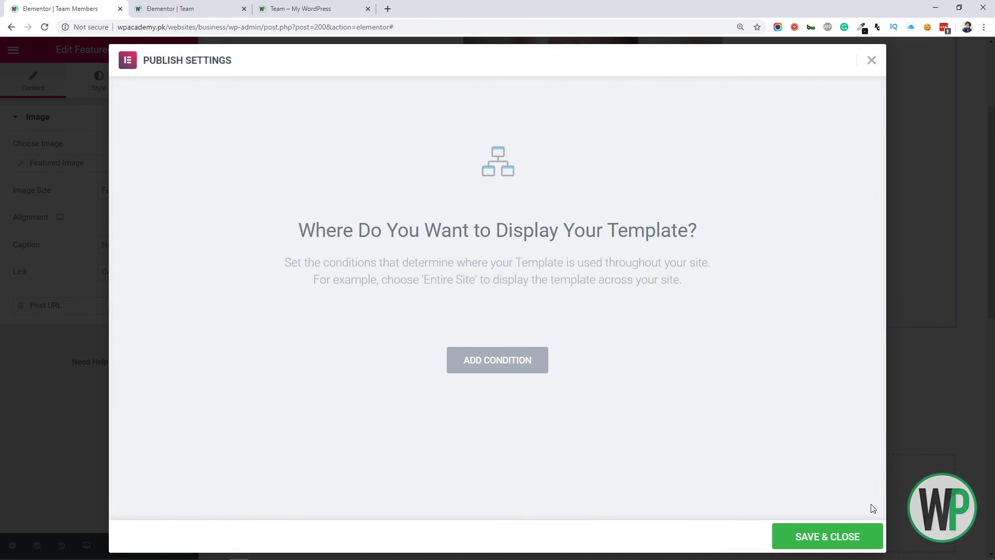
left_click(848, 536)
left_click(346, 5)
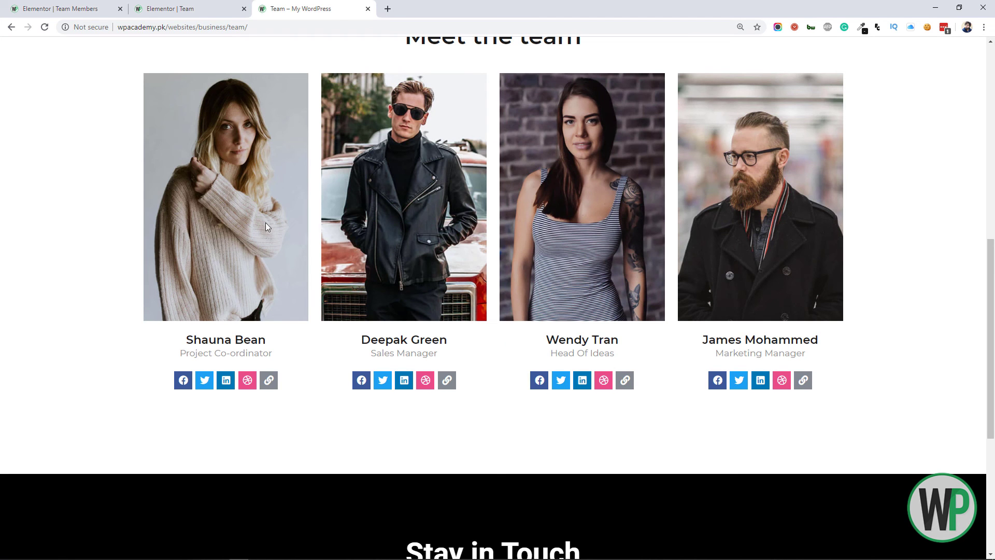
key("F5")
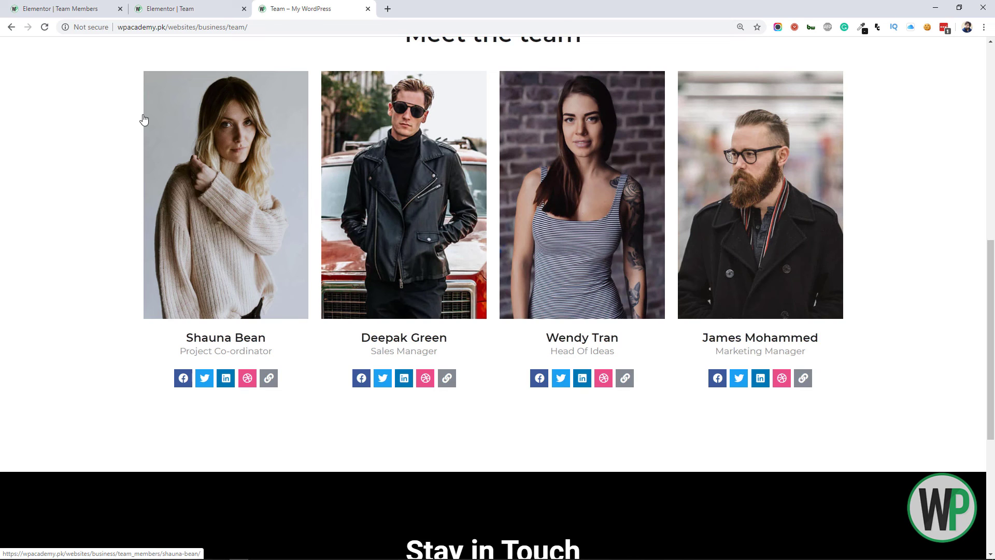
Step: Remove the dynamic Post URL from the featured image's link and save the Team Members template without display conditions
left_click(97, 6)
left_click(160, 305)
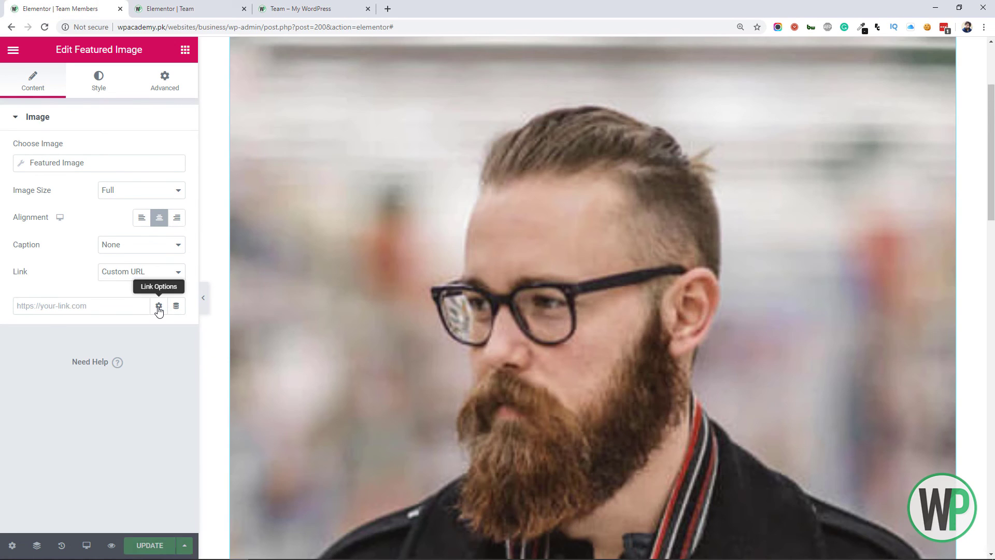
left_click(162, 546)
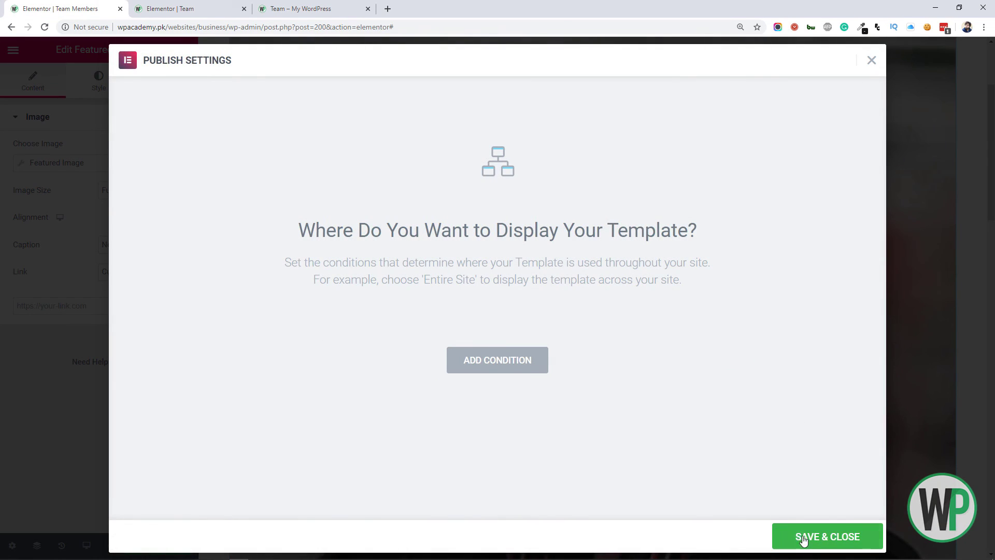
left_click(803, 538)
Step: Reload the live Team page and examine its header and Meet the team section
left_click(292, 6)
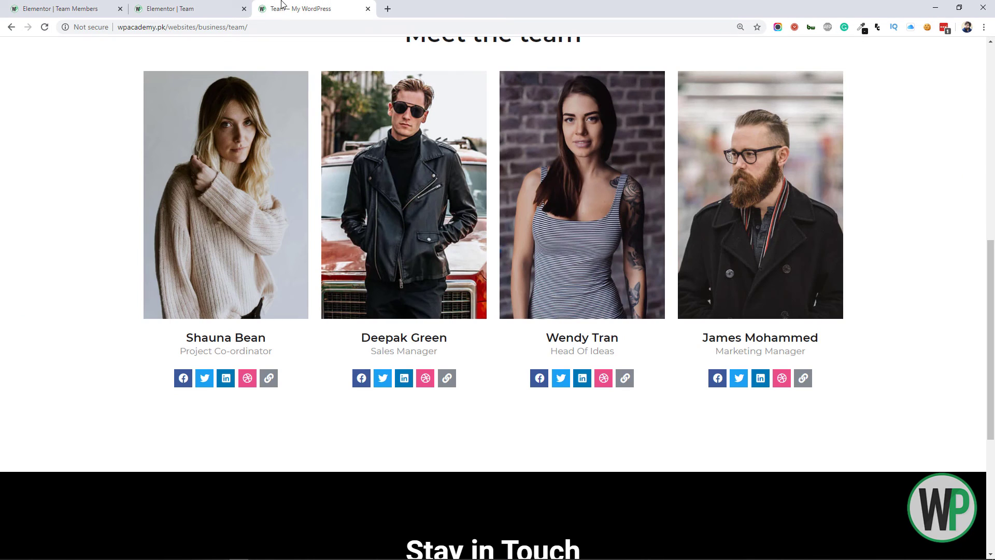
key("F5")
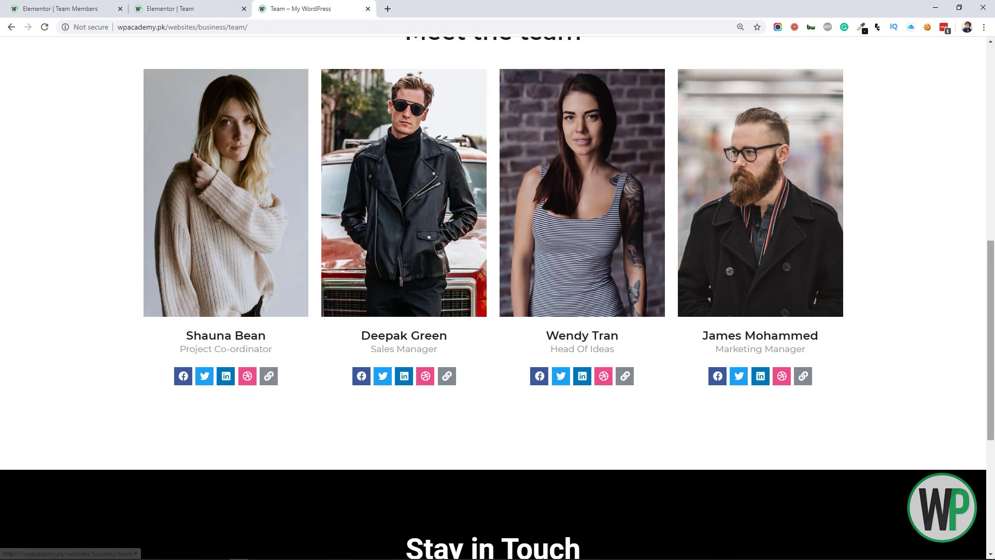
scroll(498, 259, "up", 10)
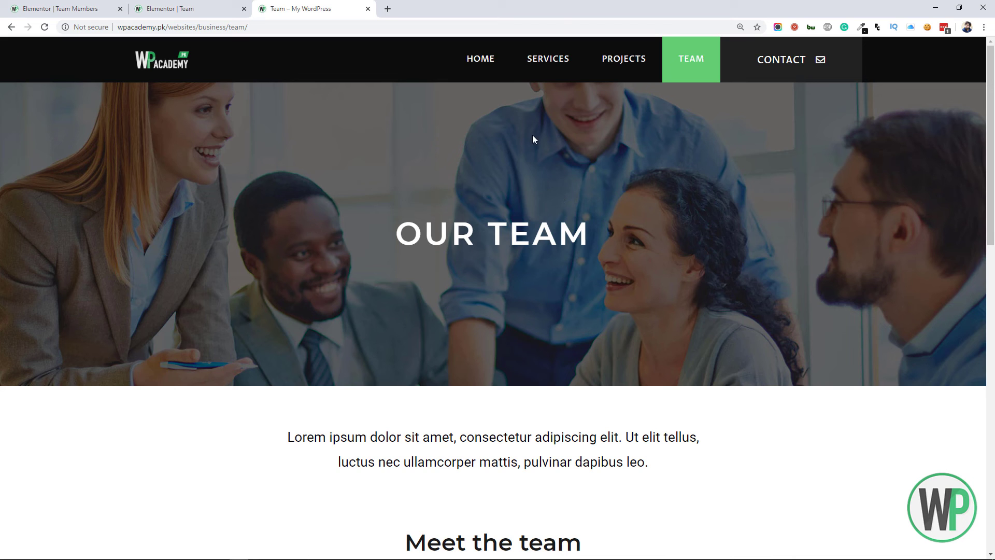
left_click(78, 6)
left_click(262, 7)
left_click(75, 8)
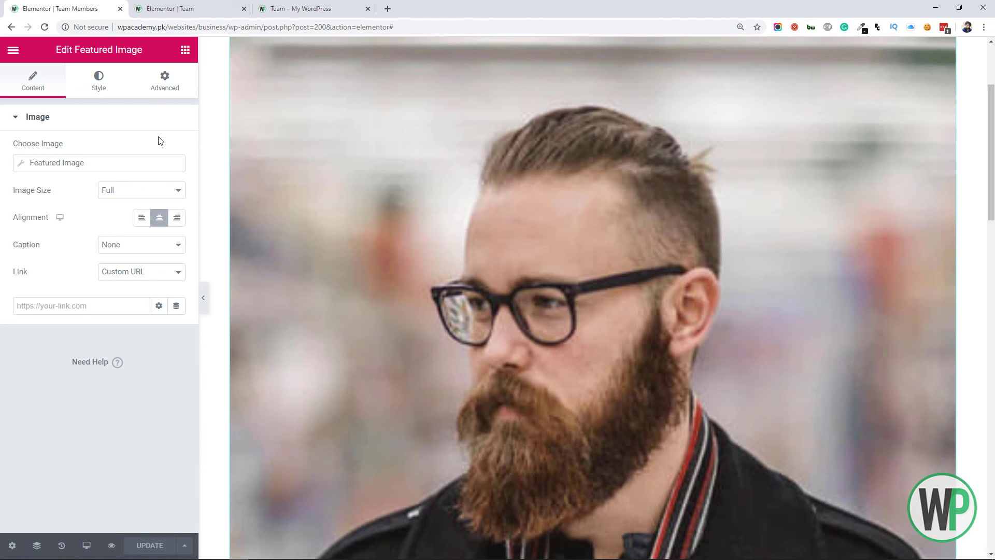
left_click(316, 6)
left_click_drag(989, 124, 989, 222)
scroll(450, 404, "down", 2)
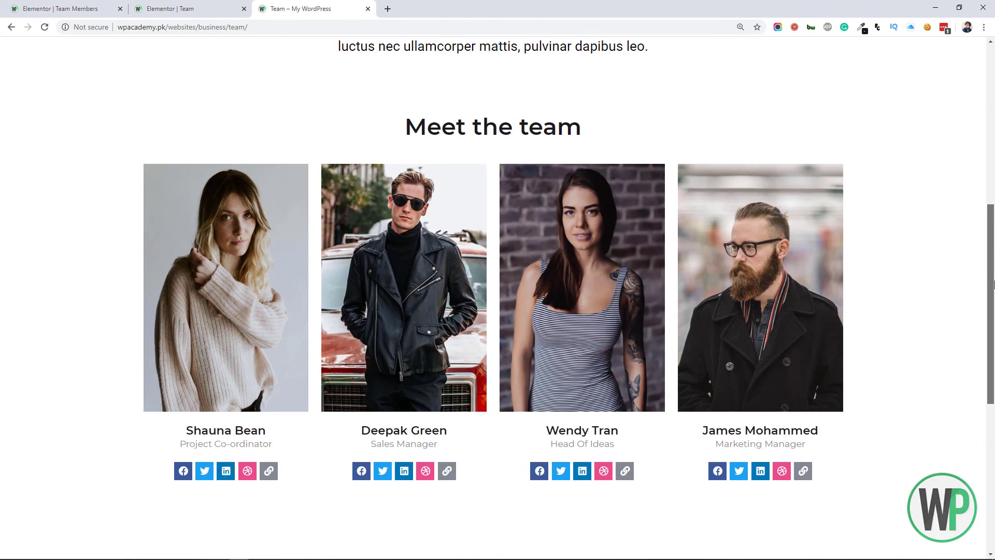
scroll(974, 132, "up", 8)
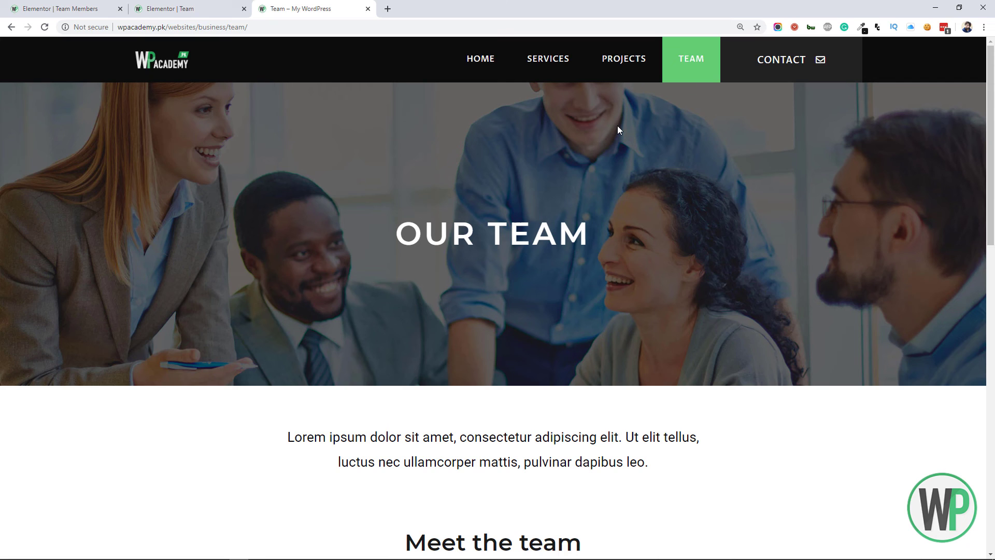
Step: Review the Meet the team section on the live Team page and open the Services page
scroll(929, 351, "down", 7)
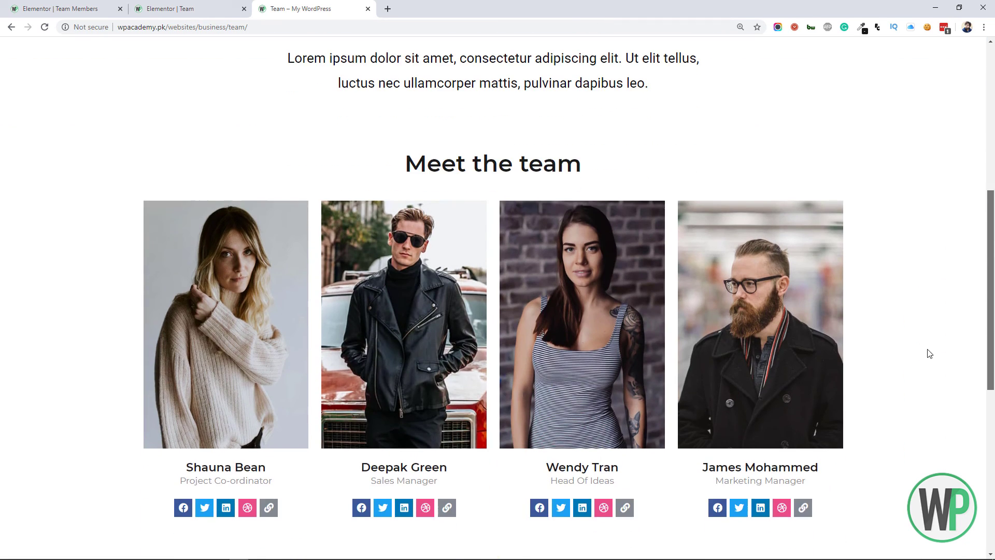
scroll(994, 350, "down", 1)
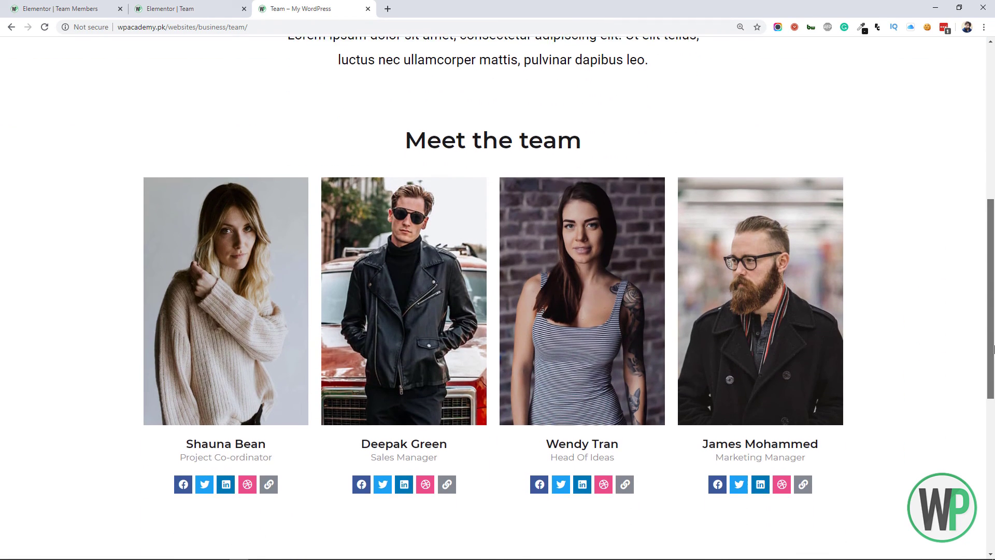
left_click_drag(993, 350, 994, 154)
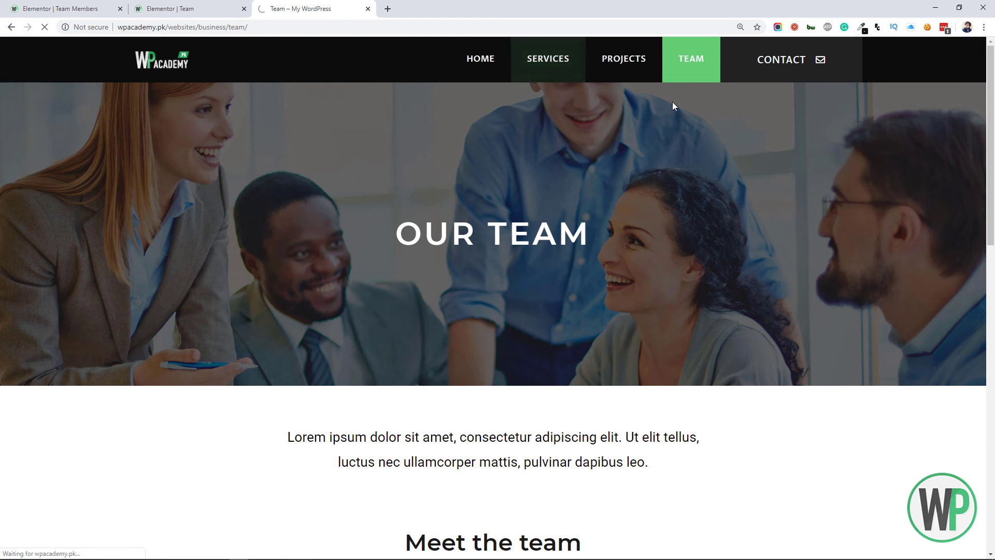
Step: Examine the Reliable Services and Choose the best services sections on the live Services page
scroll(994, 200, "down", 7)
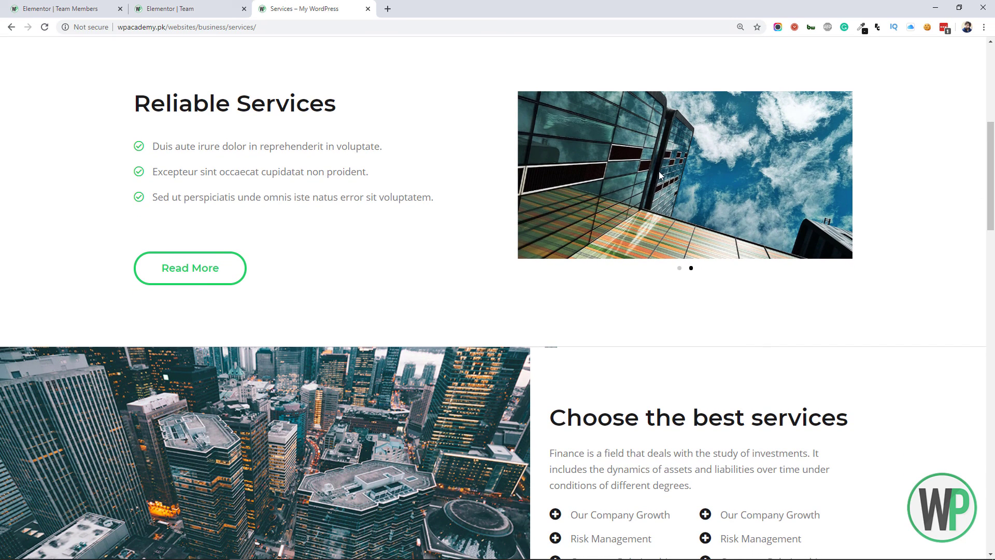
left_click_drag(337, 115, 154, 85)
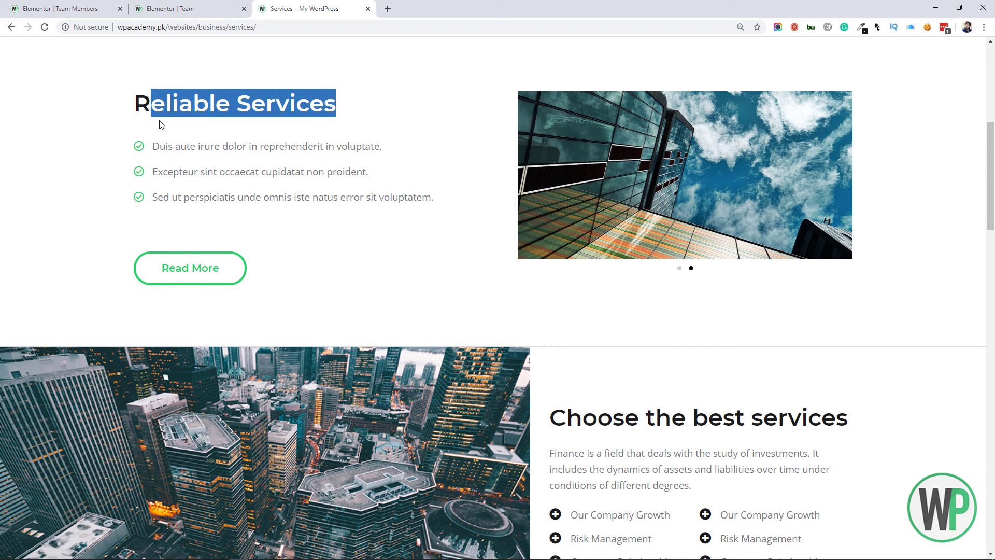
left_click(166, 143)
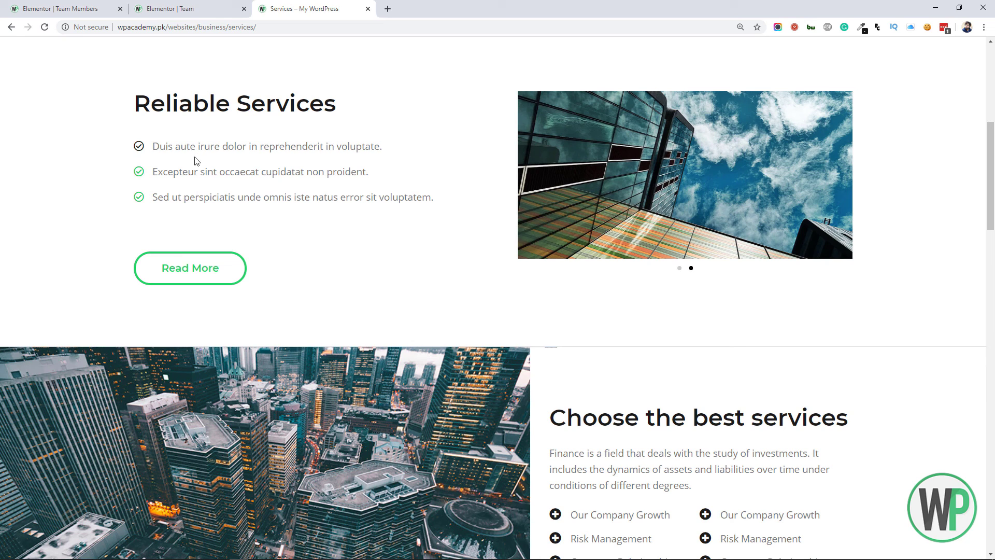
scroll(196, 160, "down", 2)
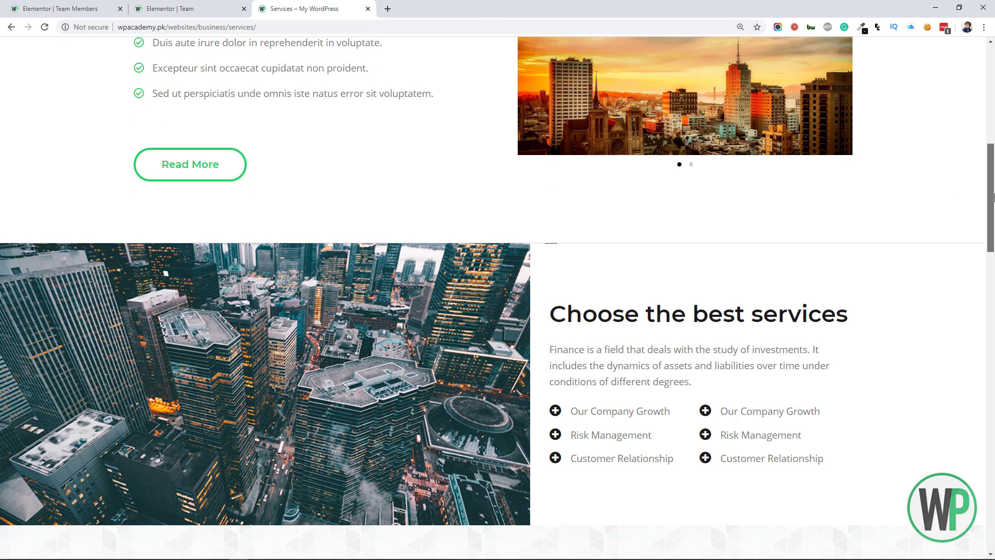
left_click_drag(994, 197, 948, 175)
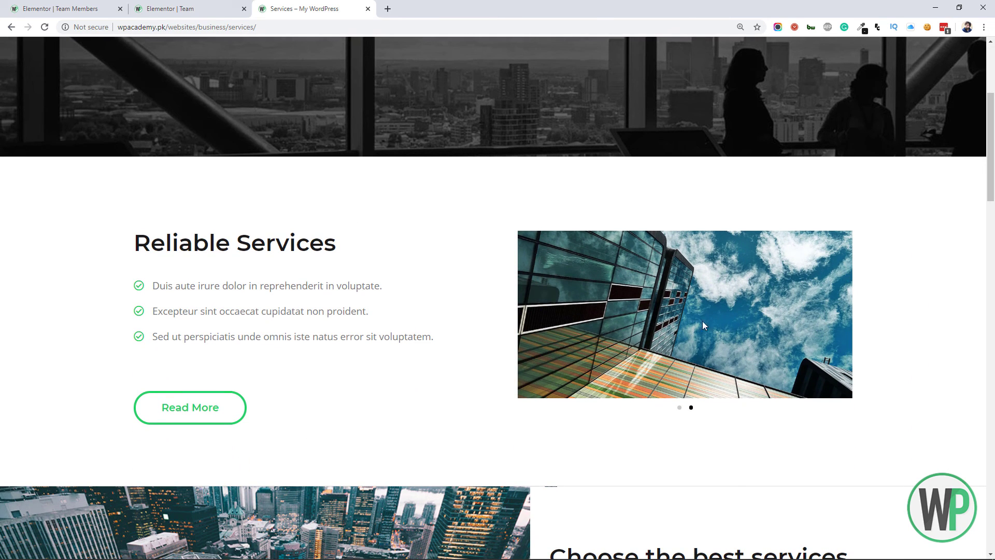
left_click_drag(948, 176, 972, 258)
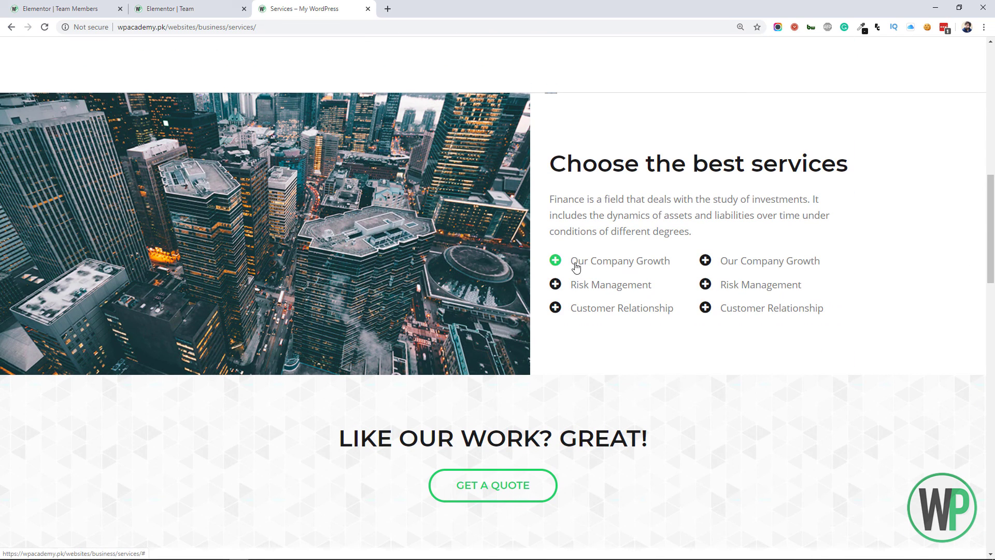
left_click_drag(994, 251, 994, 184)
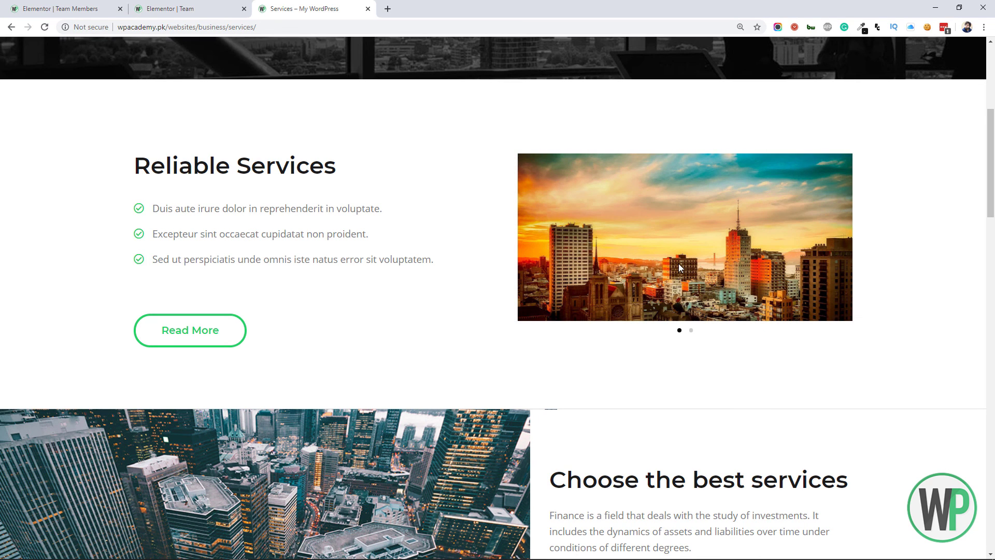
scroll(669, 259, "up", 1)
scroll(593, 208, "down", 1)
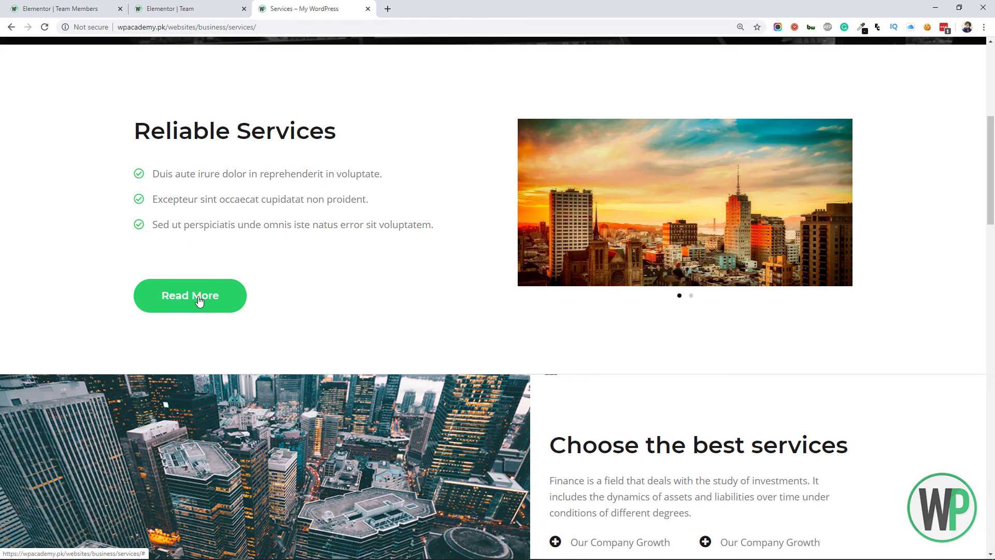
Step: Examine the Take a Look section's vertical tabs and the Work Showcase gallery on the Services page
scroll(418, 143, "down", 10)
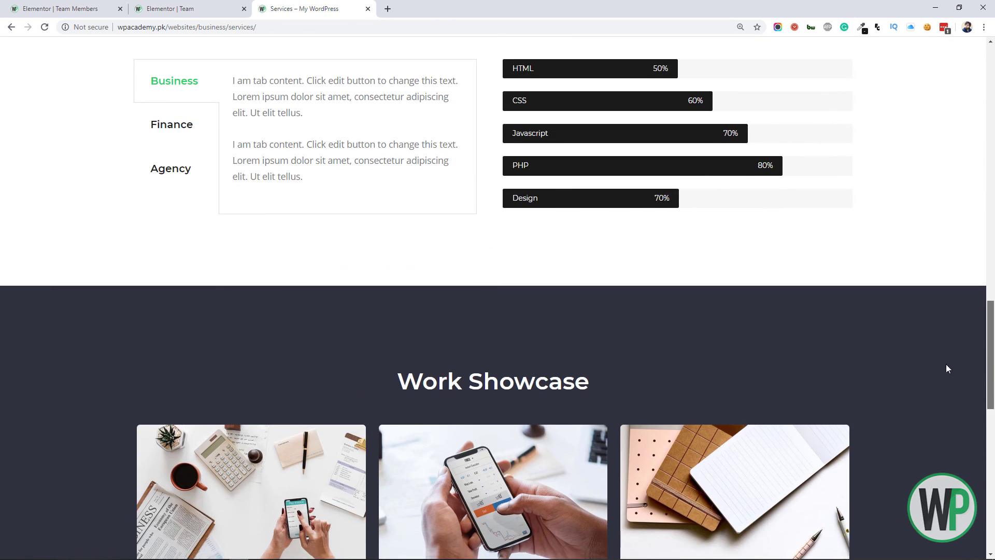
scroll(233, 266, "up", 3)
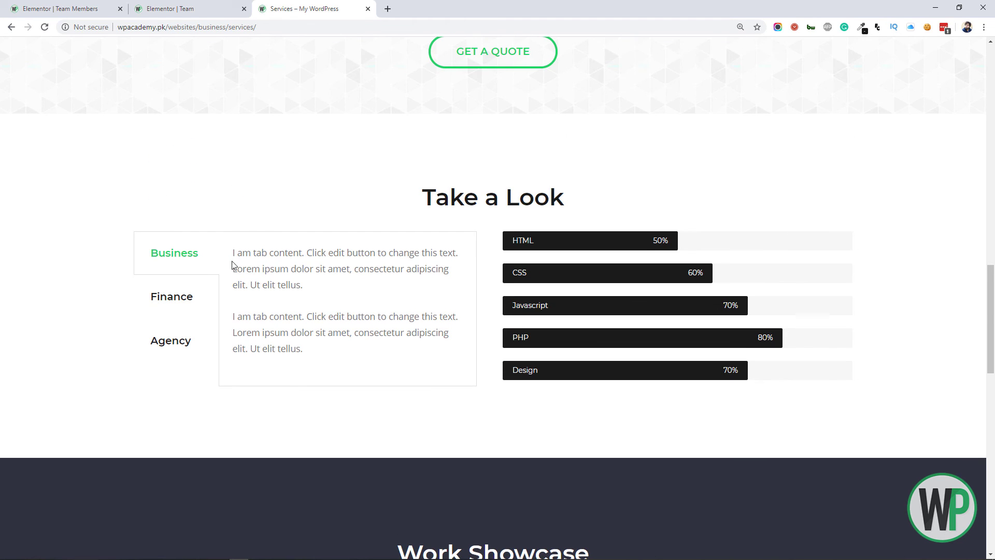
left_click(200, 295)
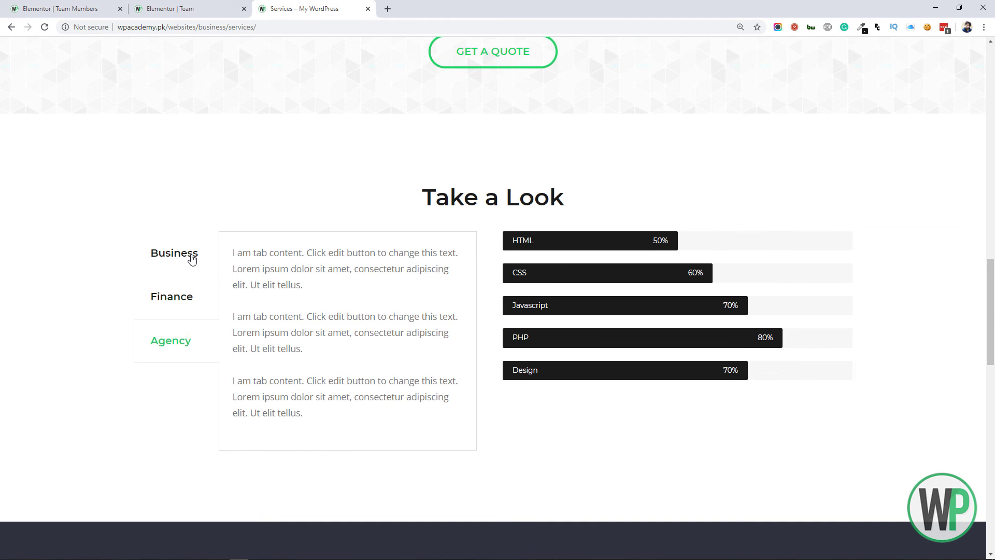
left_click(192, 259)
left_click_drag(991, 303, 993, 420)
scroll(514, 119, "up", 1)
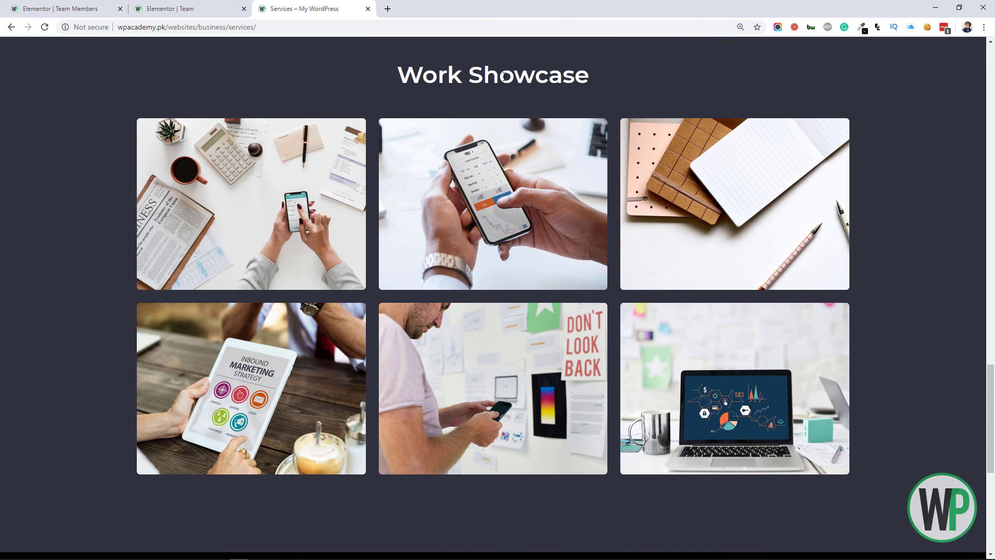
triple_click(420, 66)
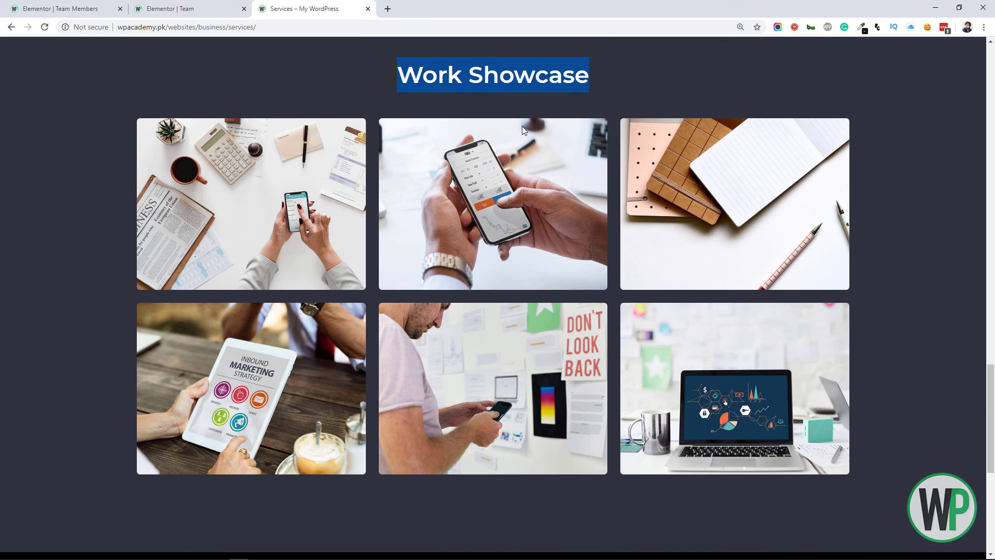
left_click_drag(990, 415, 991, 47)
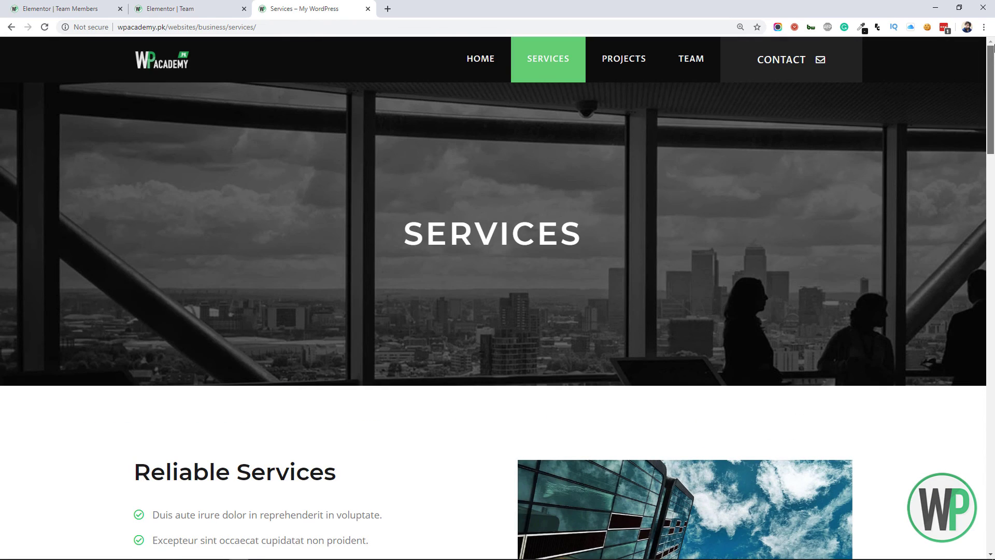
Step: Open the live Home page and examine its counters and Pricing Plans section
left_click(499, 67)
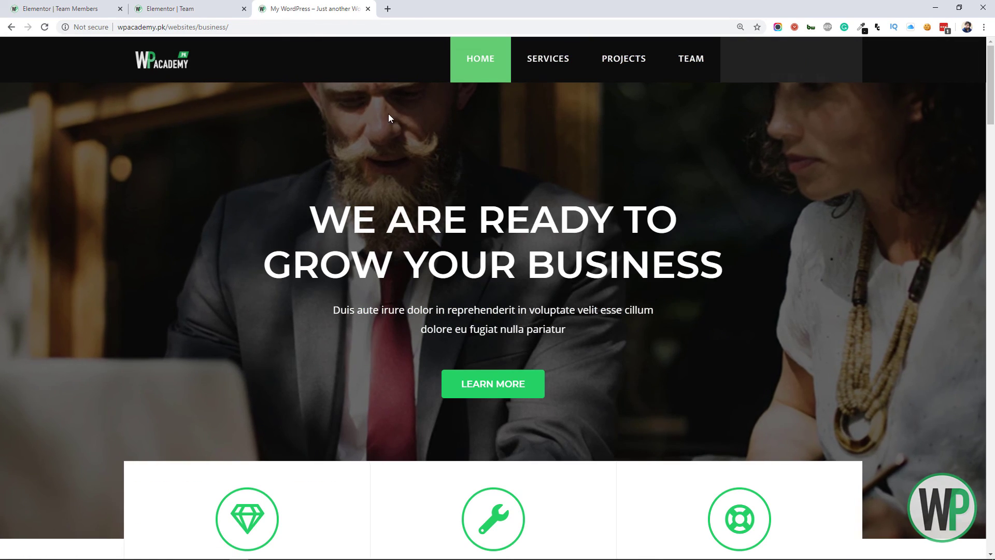
left_click_drag(990, 78, 993, 394)
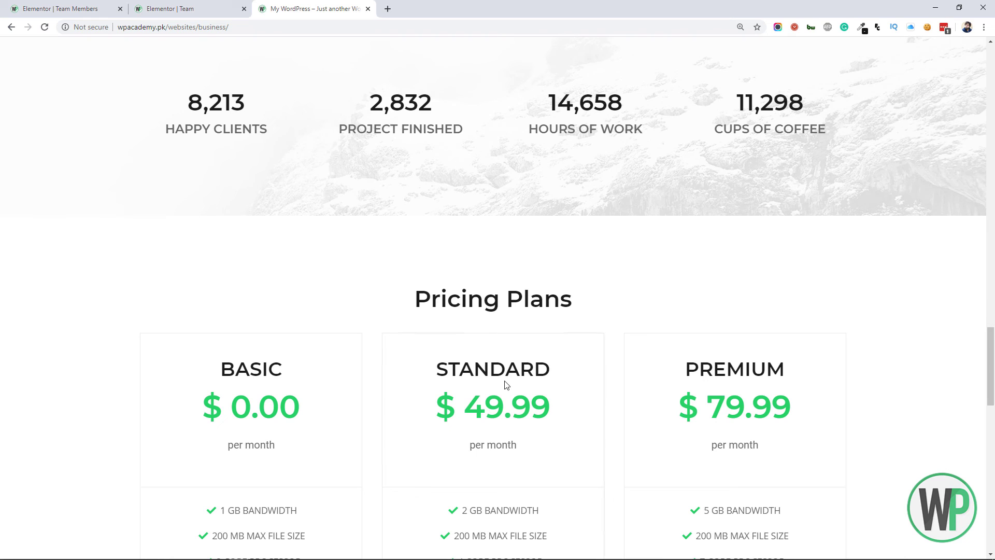
scroll(766, 339, "down", 5)
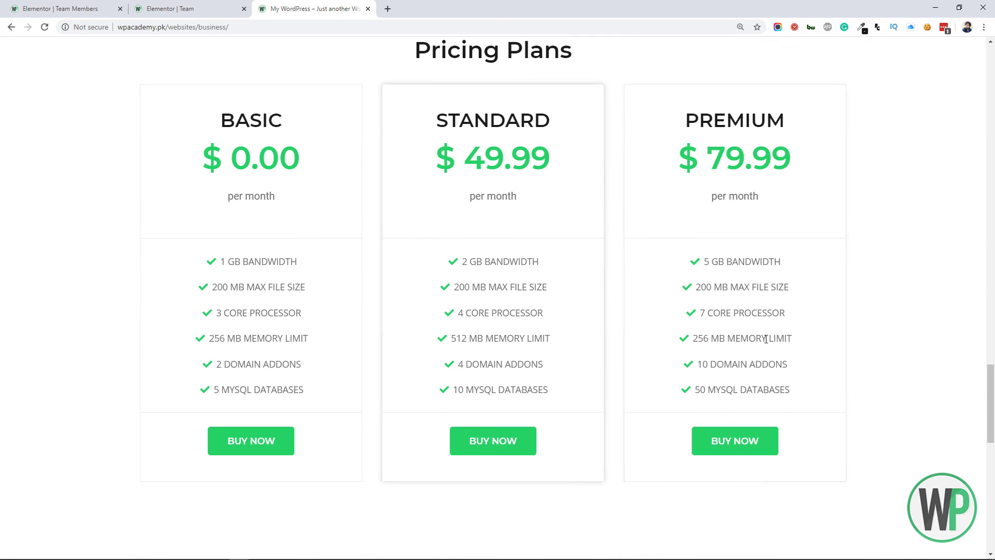
scroll(766, 339, "up", 3)
scroll(766, 338, "down", 2)
scroll(765, 338, "up", 1)
left_click_drag(993, 386, 993, 200)
Step: Exit the Team Members template's Elementor editor to the WordPress dashboard
left_click(108, 4)
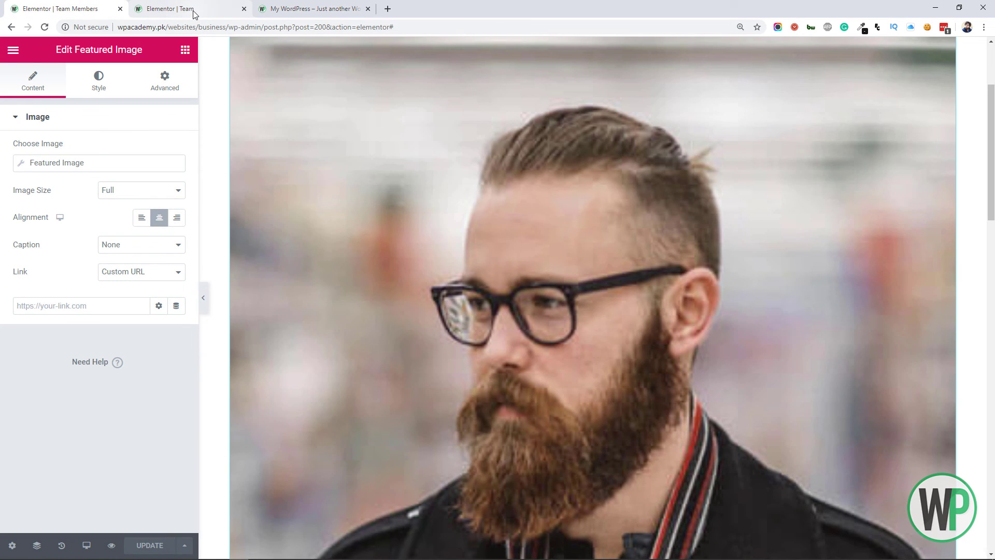
left_click(185, 51)
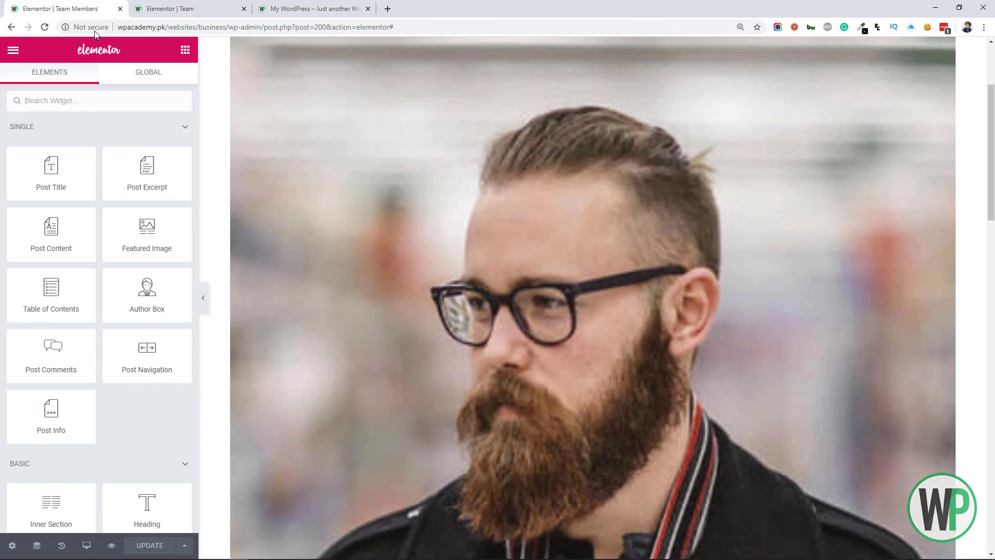
left_click(5, 49)
left_click(73, 412)
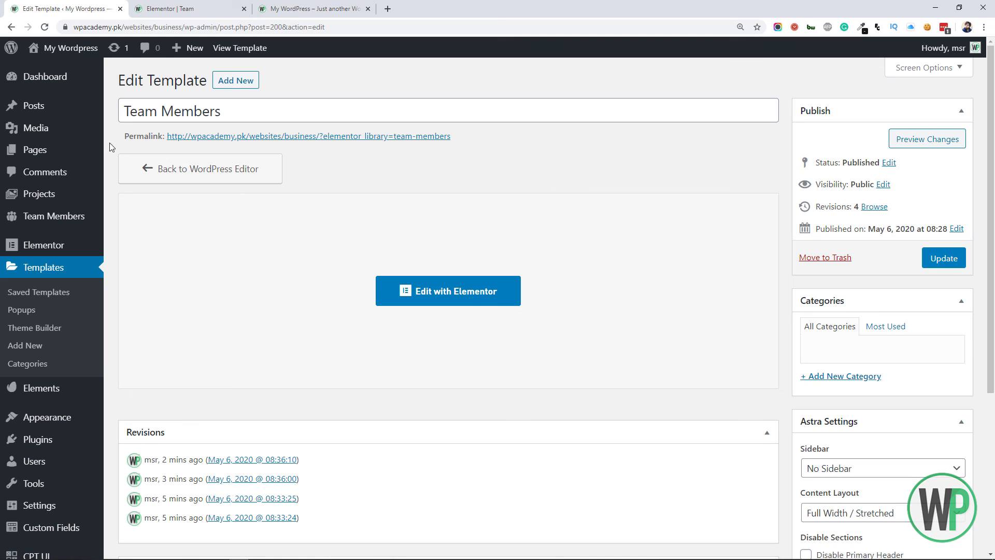
Step: List all WordPress pages and open the Home page for editing with Elementor in a new browser tab
left_click(66, 150)
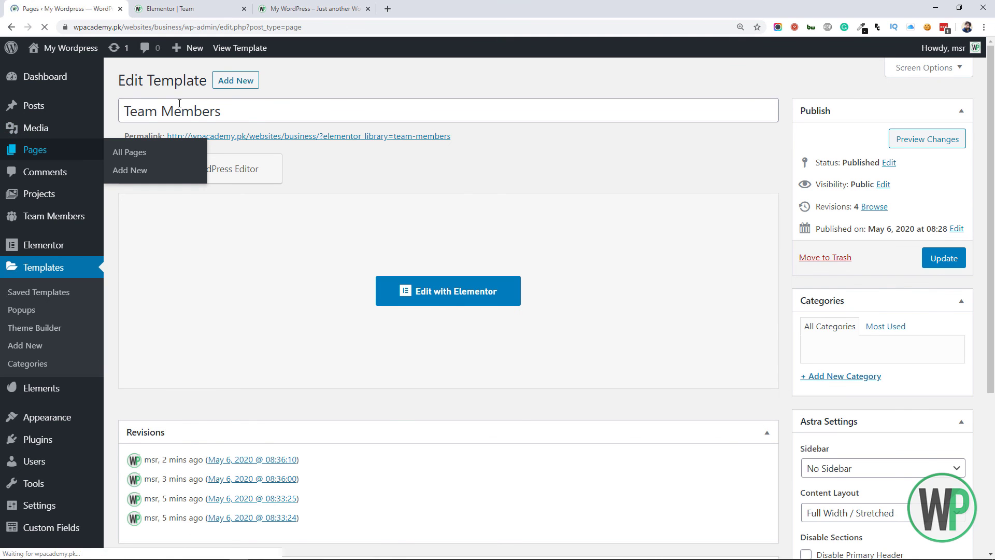
scroll(262, 230, "down", 1)
right_click(271, 287)
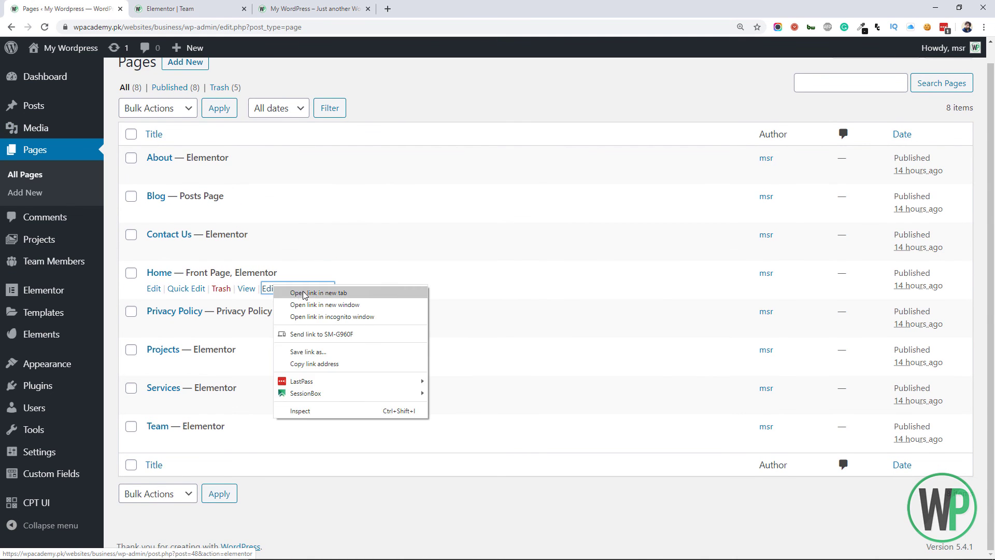
left_click(306, 293)
left_click(213, 8)
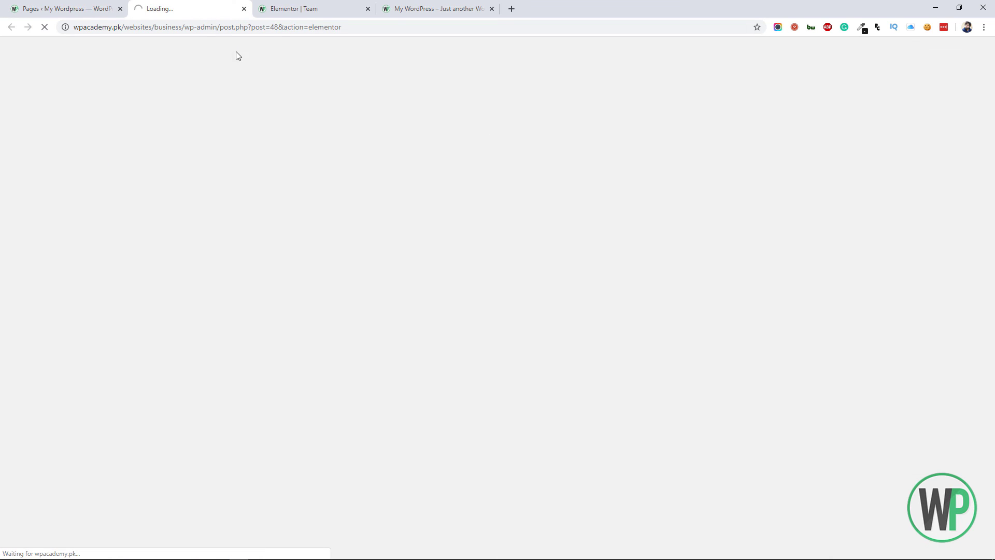
Step: In the Team page editor, copy the inner section holding the team member posts
left_click(316, 7)
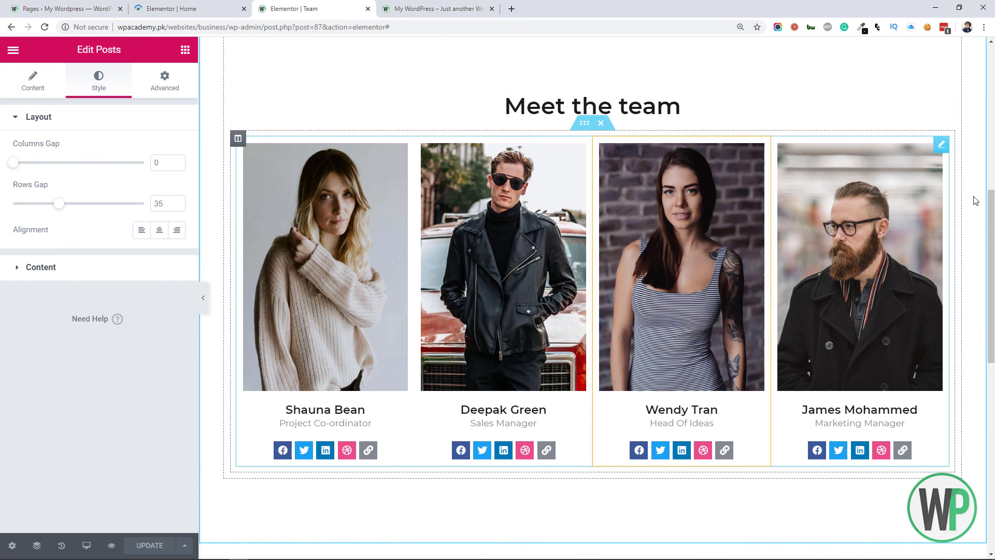
scroll(622, 202, "up", 3)
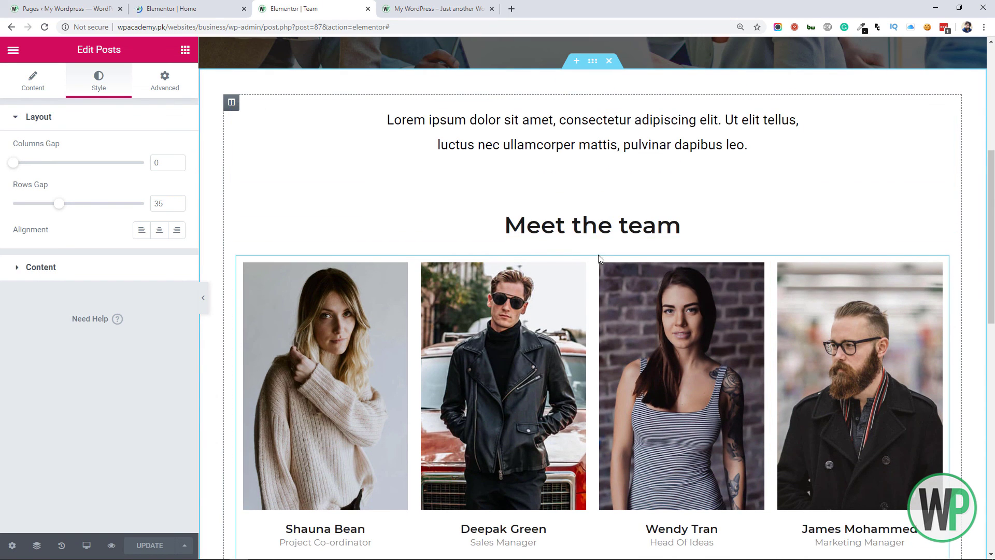
right_click(588, 248)
left_click(613, 298)
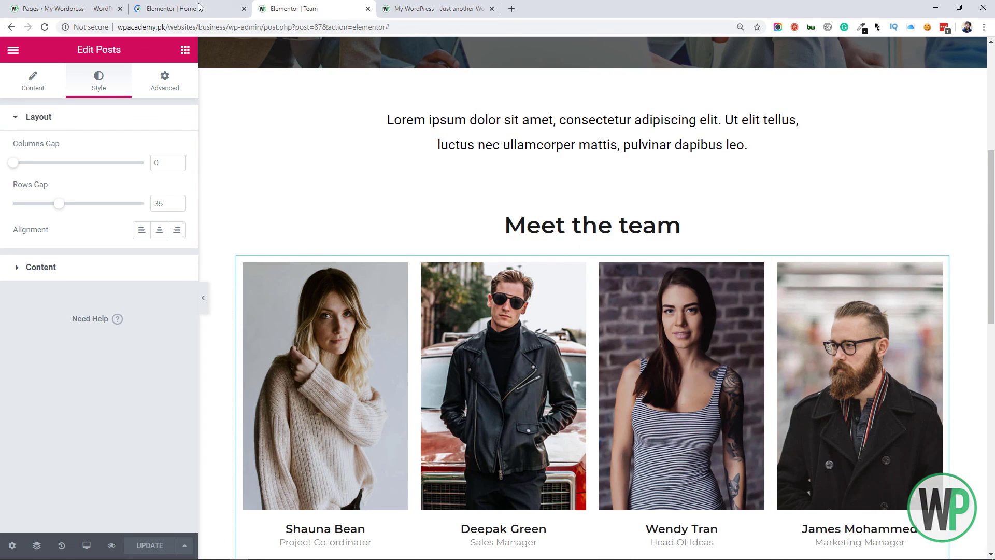
Step: In the Home page editor, delete the inner section with the pricing tables under the Pricing Plans heading
left_click(176, 9)
scroll(608, 153, "down", 15)
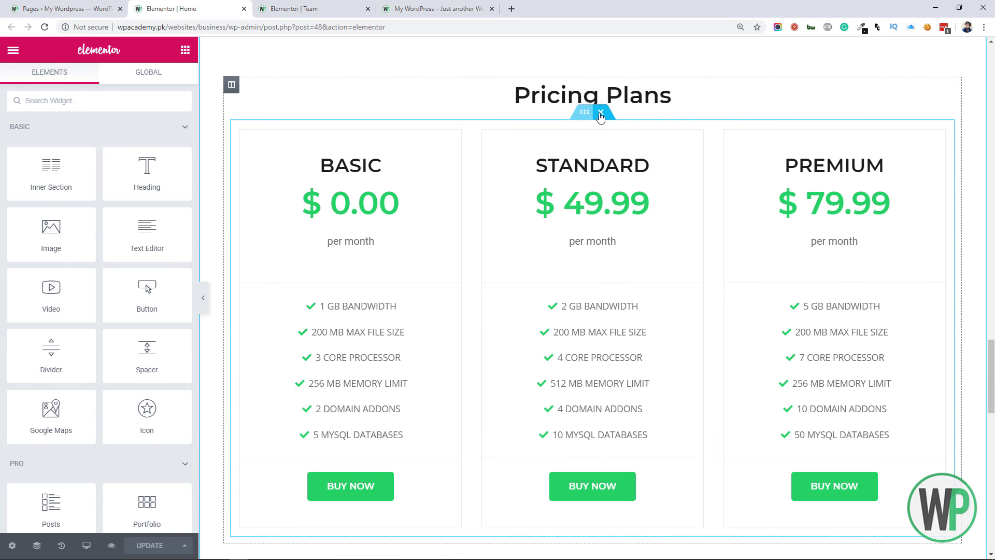
left_click_drag(601, 111, 595, 142)
Step: Try to paste the copied team inner section beneath the Home page's Pricing Plans heading
right_click(597, 141)
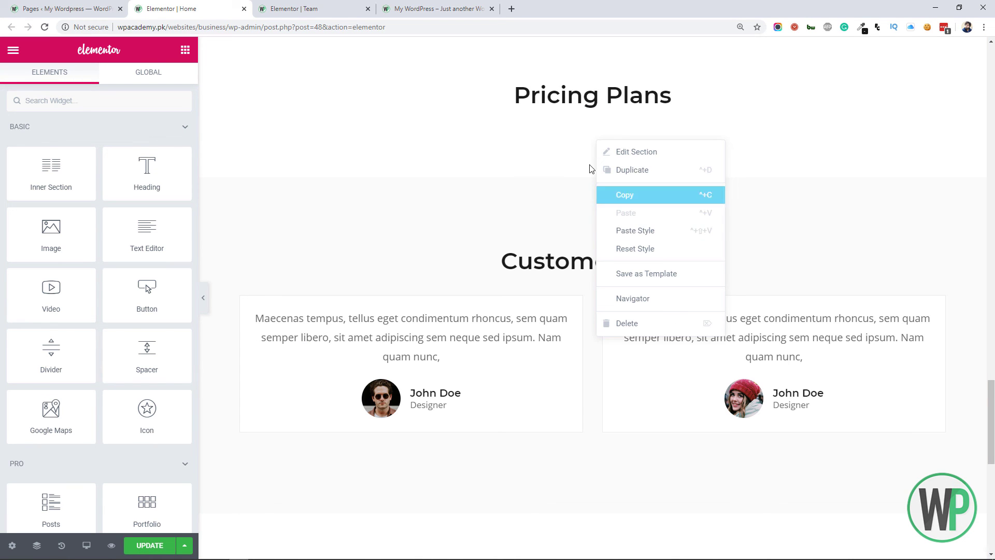
left_click(624, 194)
right_click(584, 126)
Step: Copy the team member posts' inner section again from the Team page editor
left_click(303, 8)
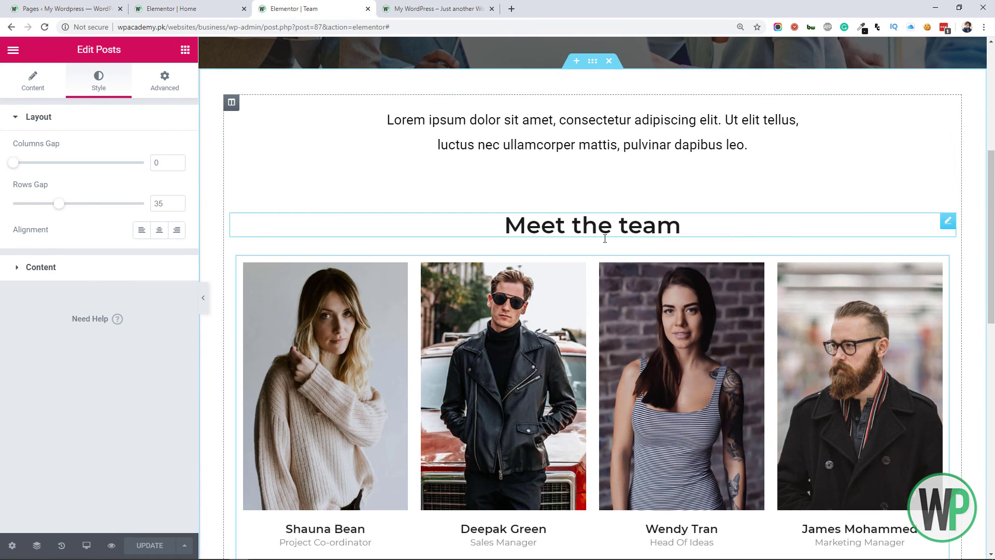
right_click(585, 243)
left_click(616, 296)
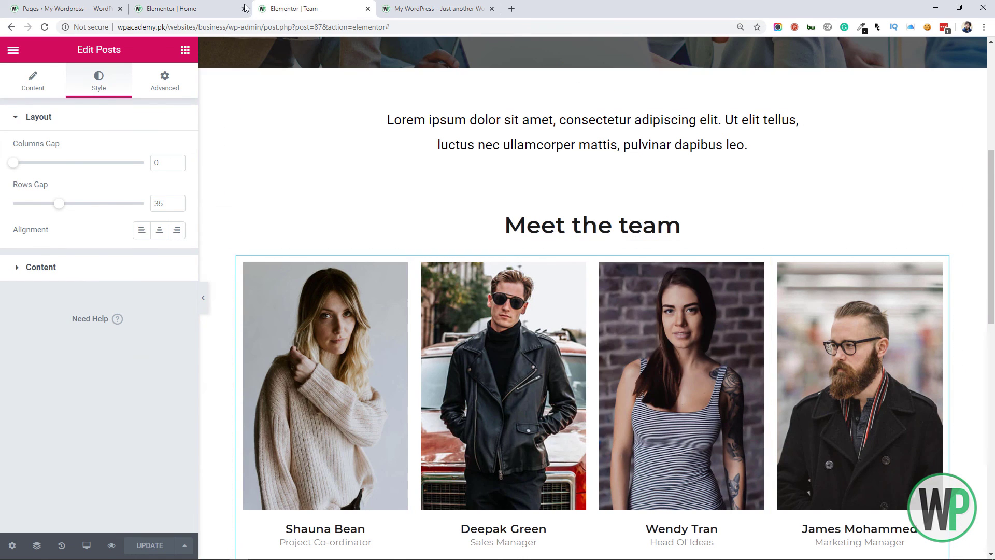
Step: Try again to paste the copied team inner section under the Pricing Plans heading in the Home page editor
left_click(171, 8)
left_click(570, 203)
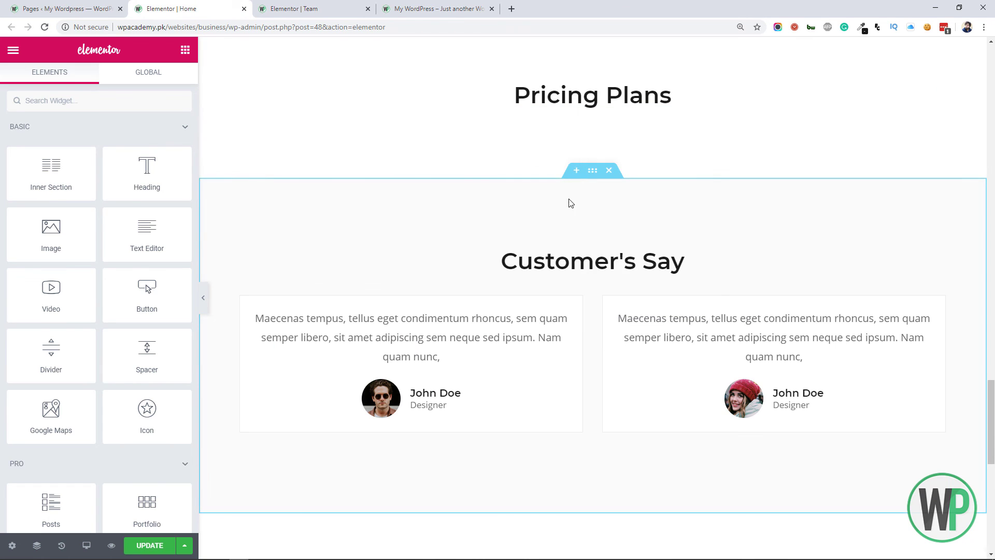
right_click(590, 131)
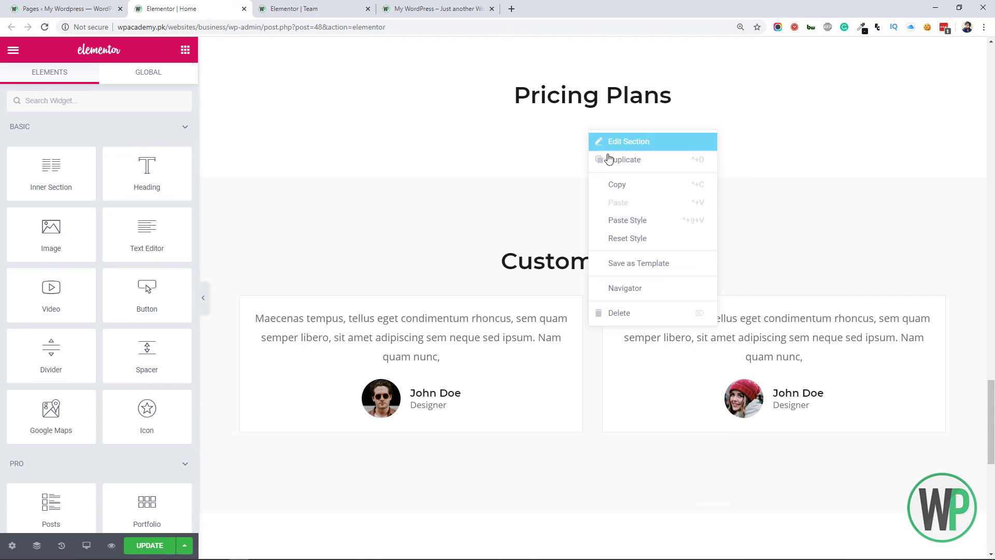
left_click(539, 163)
scroll(570, 155, "up", 2)
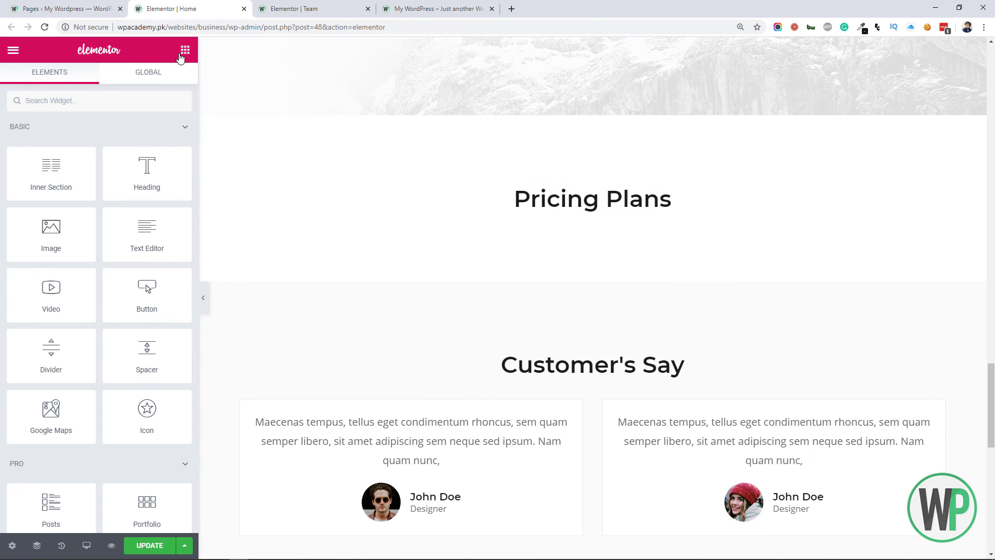
Step: Add an inner section beneath Home's Pricing Plans heading and delete one of its two columns
left_click_drag(89, 187, 547, 206)
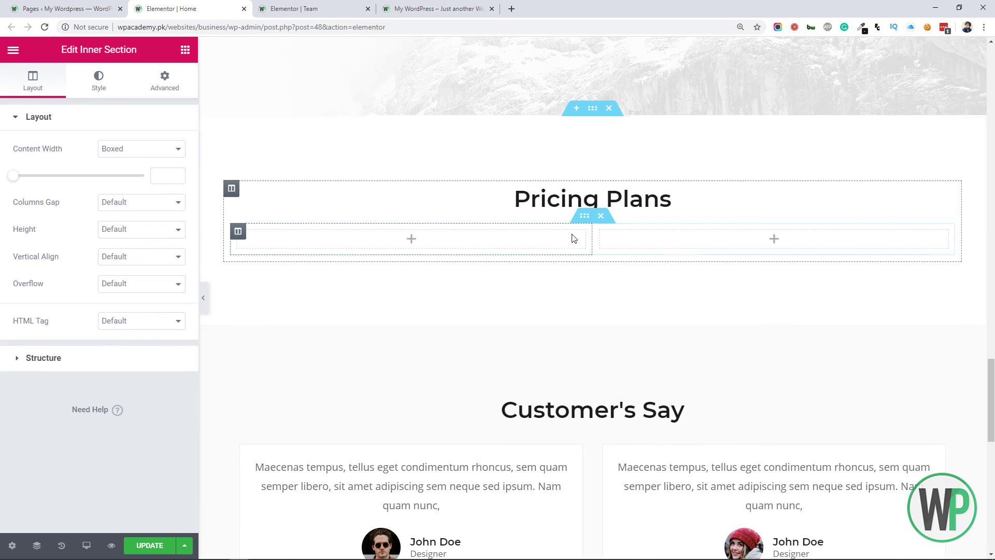
right_click(238, 231)
left_click(286, 413)
Step: Copy the team member posts widget from the Team page editor and paste it into the Home page's new inner section column
left_click(311, 9)
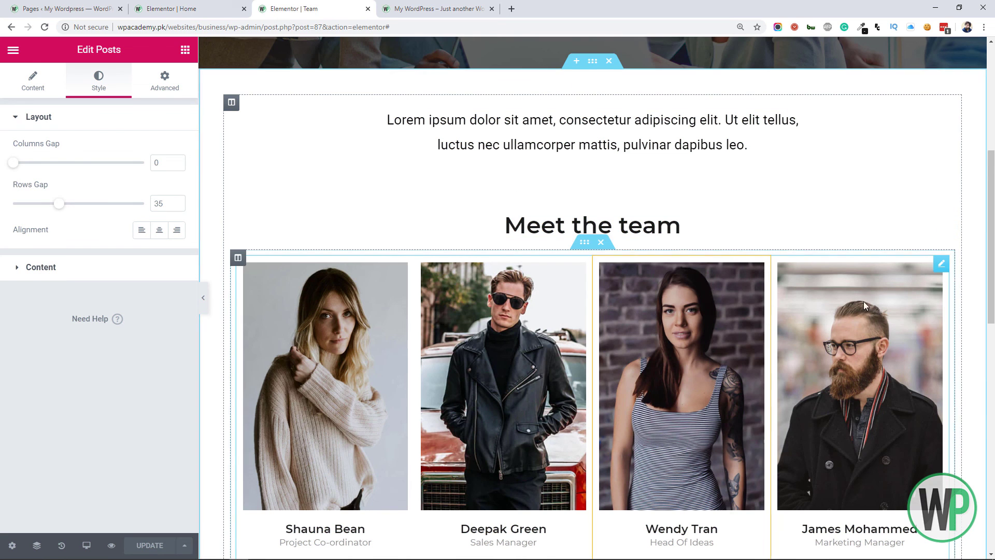
right_click(944, 267)
left_click(927, 318)
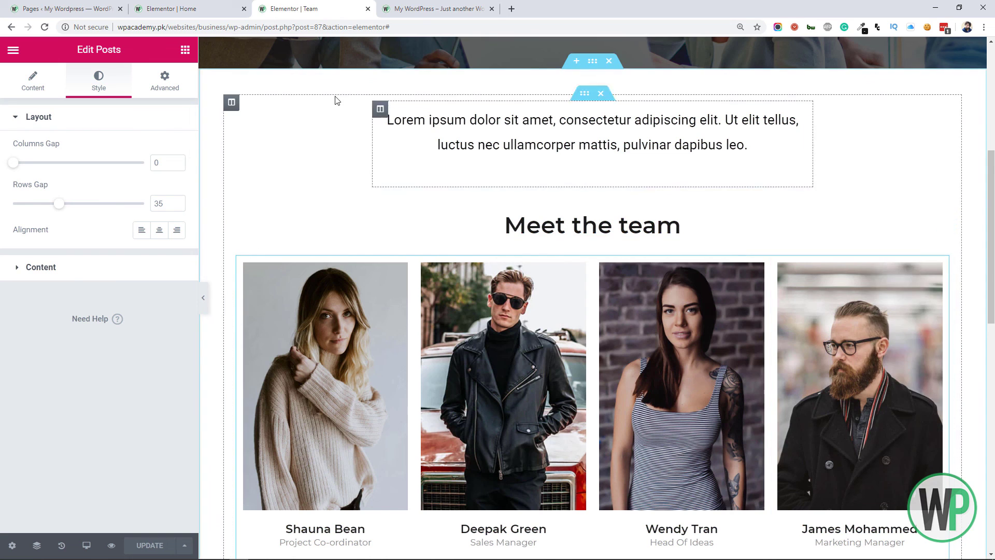
key("ctrl+shift+Tab")
right_click(875, 246)
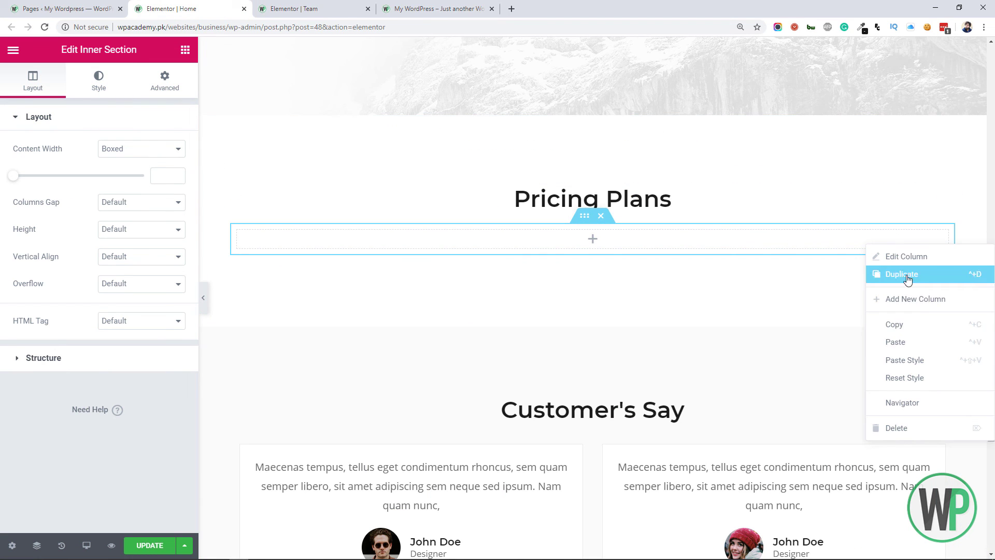
left_click(920, 342)
Step: Change the Home page's Pricing Plans heading to "Meet our Team" and review the surrounding sections
left_click(641, 205)
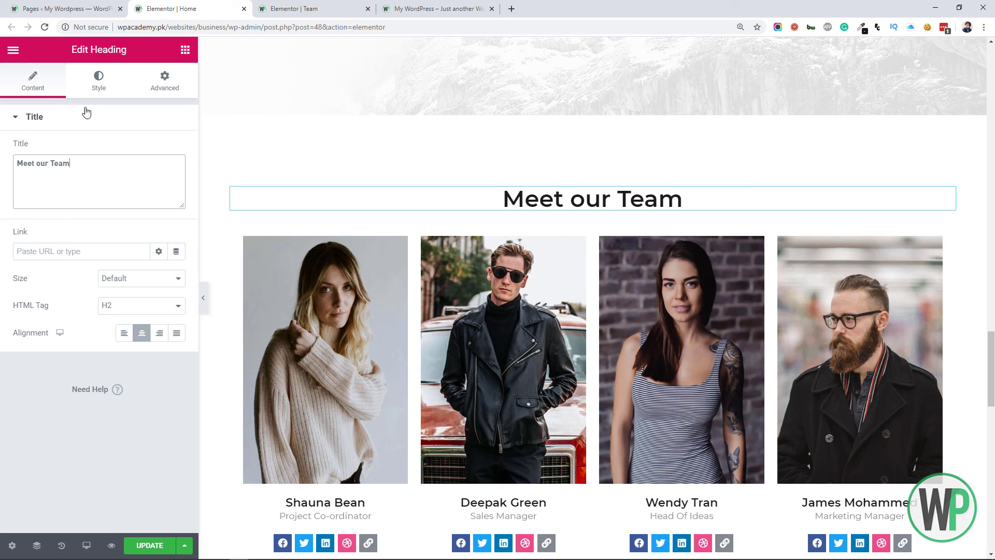
scroll(991, 476, "down", 10)
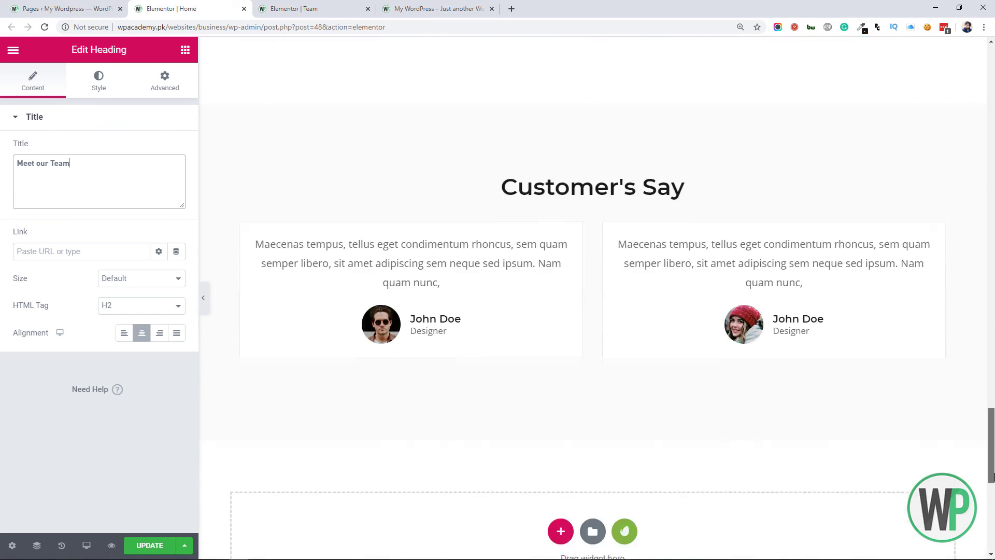
left_click_drag(991, 476, 980, 365)
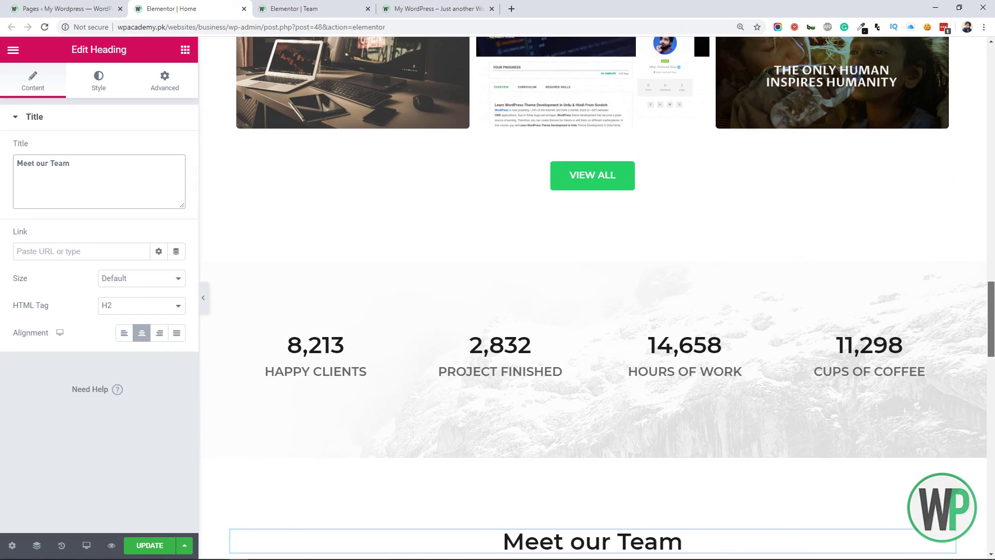
scroll(570, 461, "down", 10)
scroll(570, 461, "up", 3)
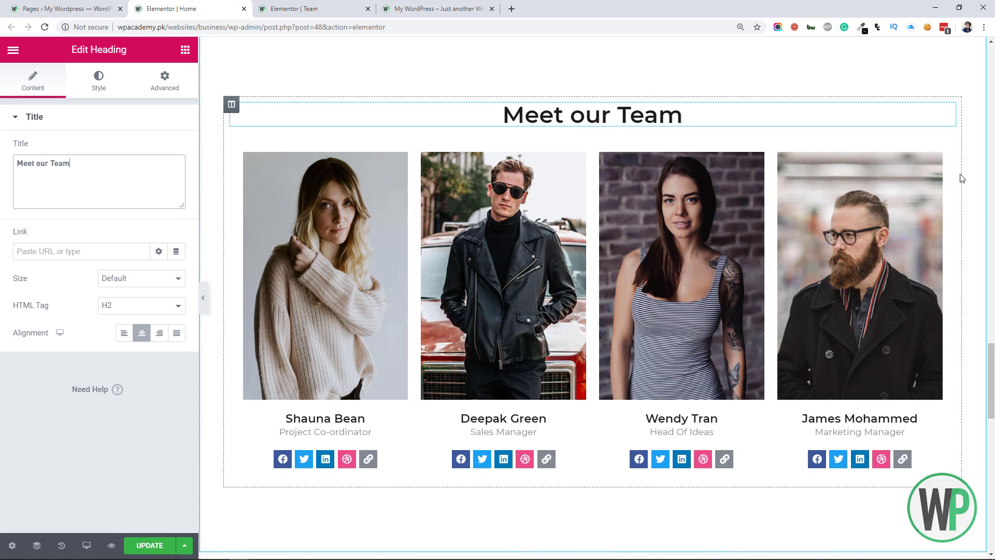
Step: Look over the live homepage down to its footer, and close the Team and Home page editor tabs
left_click(438, 9)
scroll(992, 518, "down", 9)
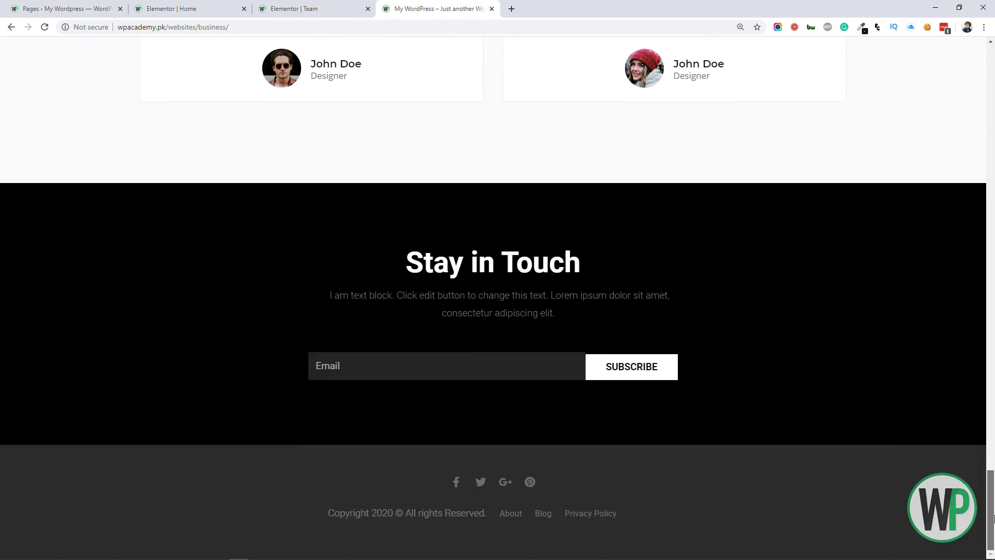
left_click_drag(992, 518, 991, 91)
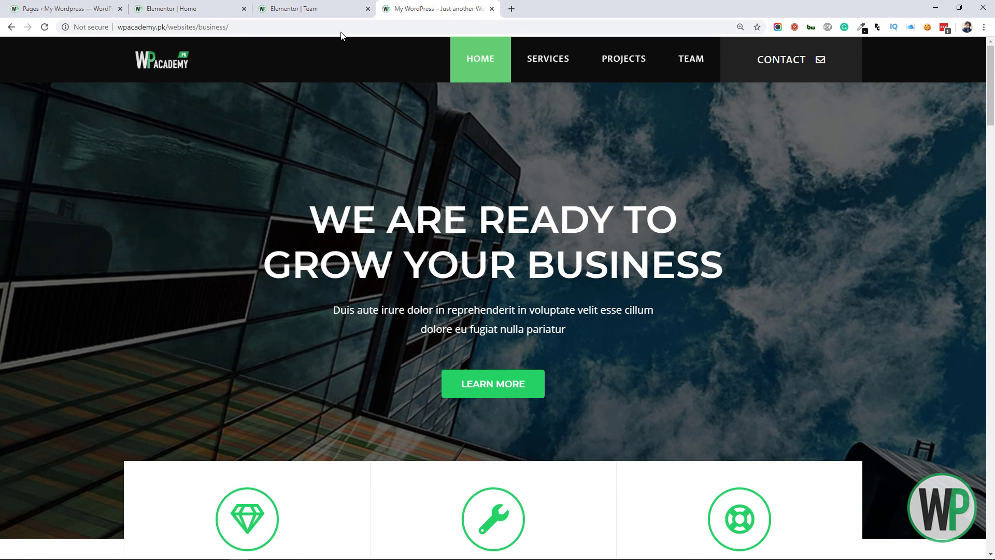
left_click(311, 9)
left_click(367, 10)
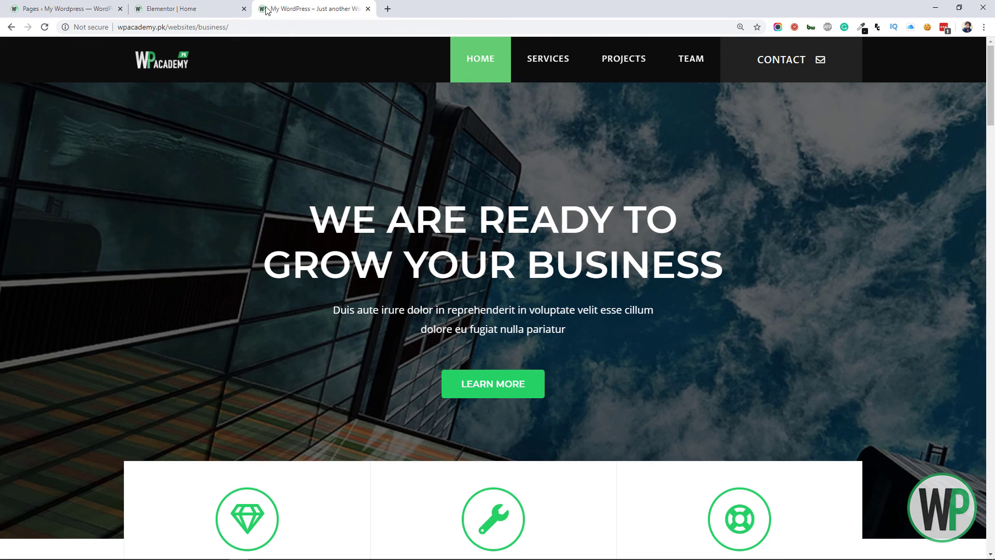
left_click(244, 8)
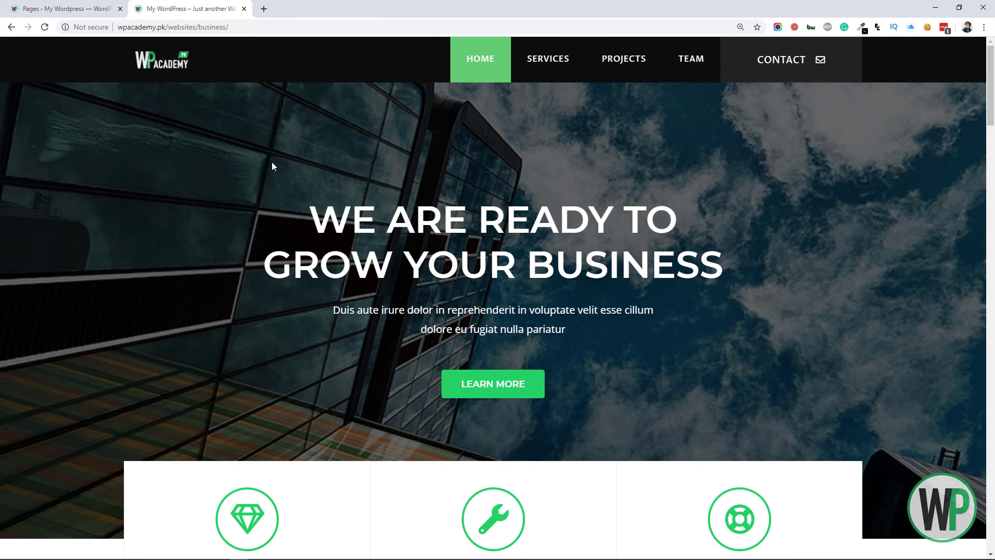